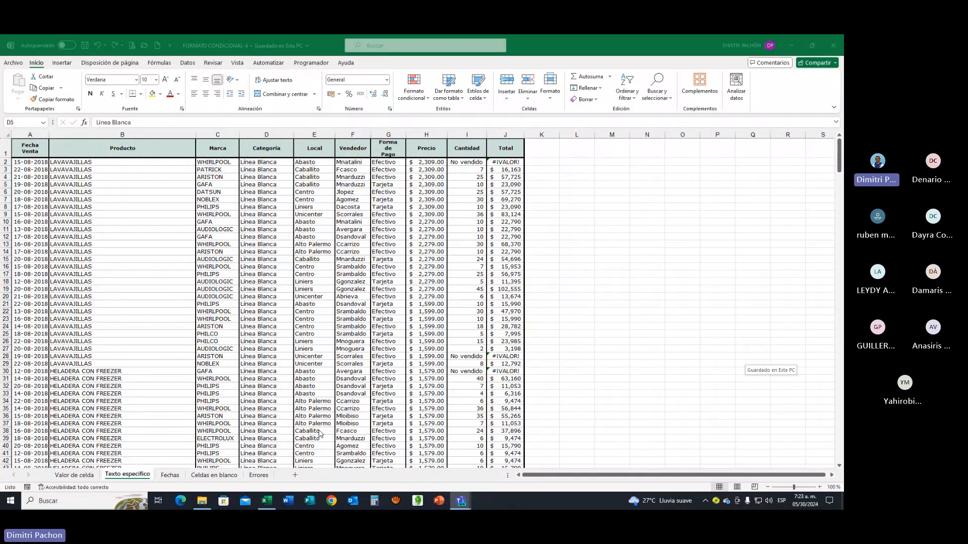
{"action": "left_click", "coordinate": [836, 389]}
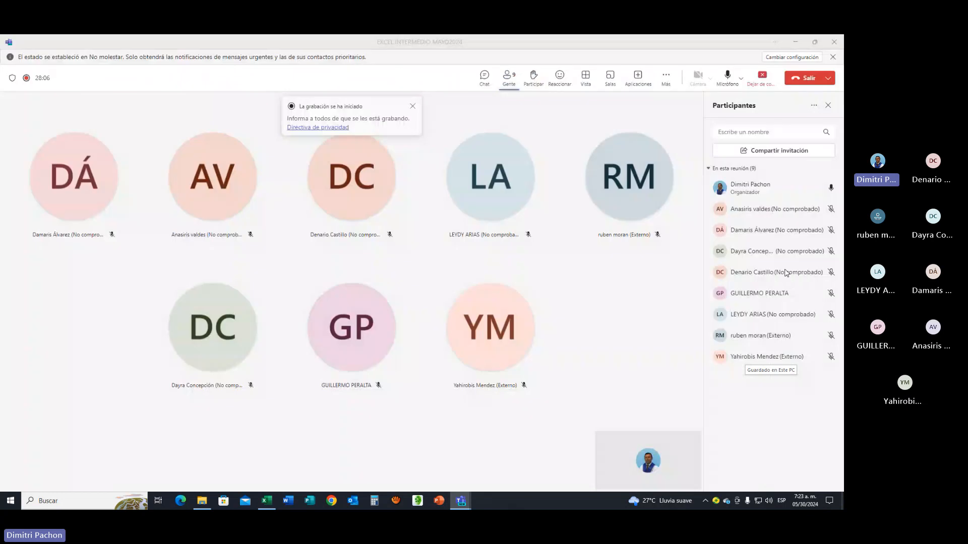
{"action": "left_click", "coordinate": [795, 42]}
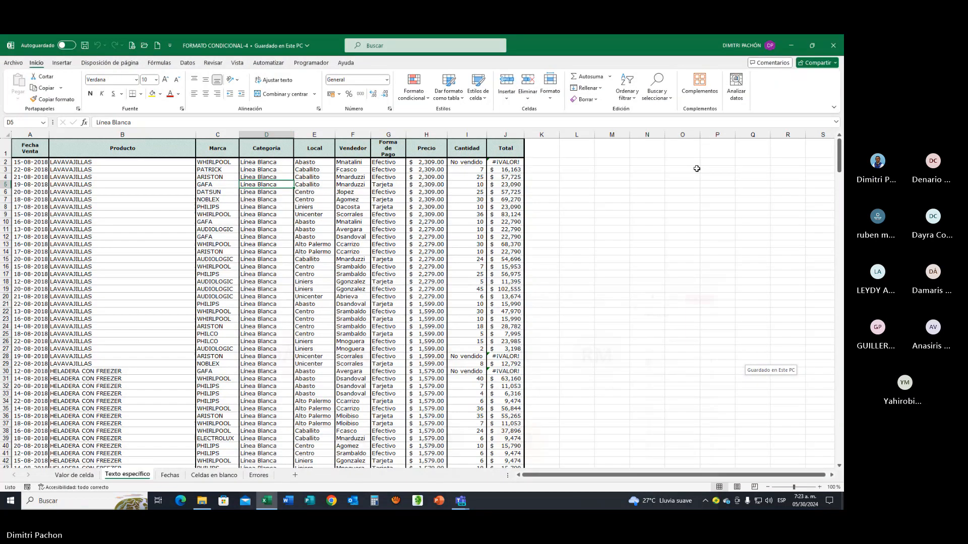
{"action": "left_click", "coordinate": [460, 501]}
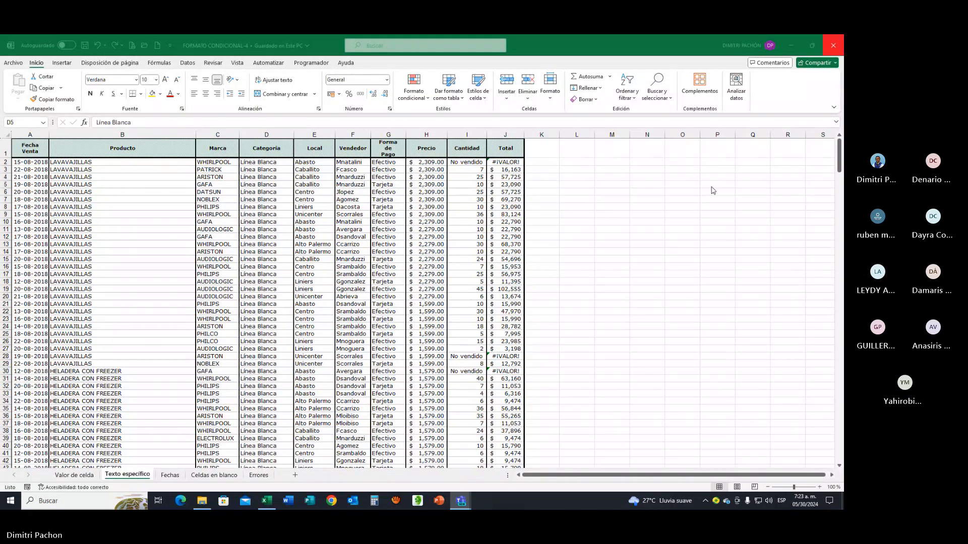
Start a new conditional formatting rule for all Categoría data from D2 down, using the type "Aplicar formato únicamente a las celdas que contengan"
{"action": "left_click", "coordinate": [267, 162]}
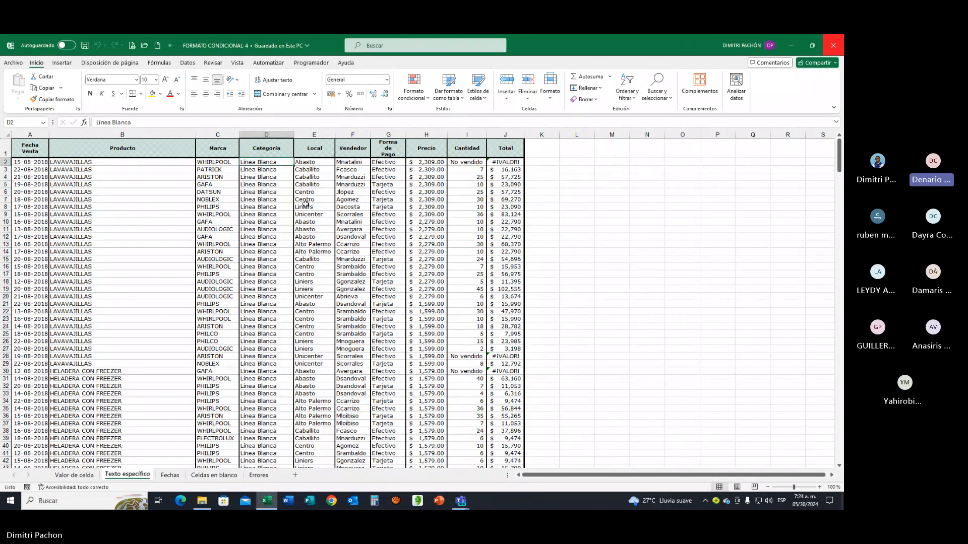
{"action": "key", "text": "ctrl+shift+Down"}
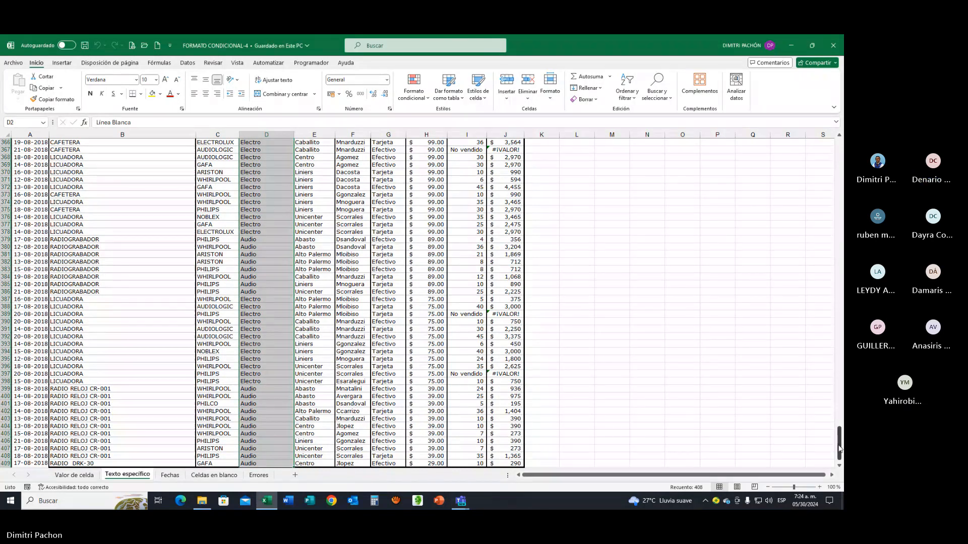
{"action": "left_click_drag", "start_coordinate": [840, 443], "coordinate": [839, 151]}
{"action": "left_click", "coordinate": [414, 87]}
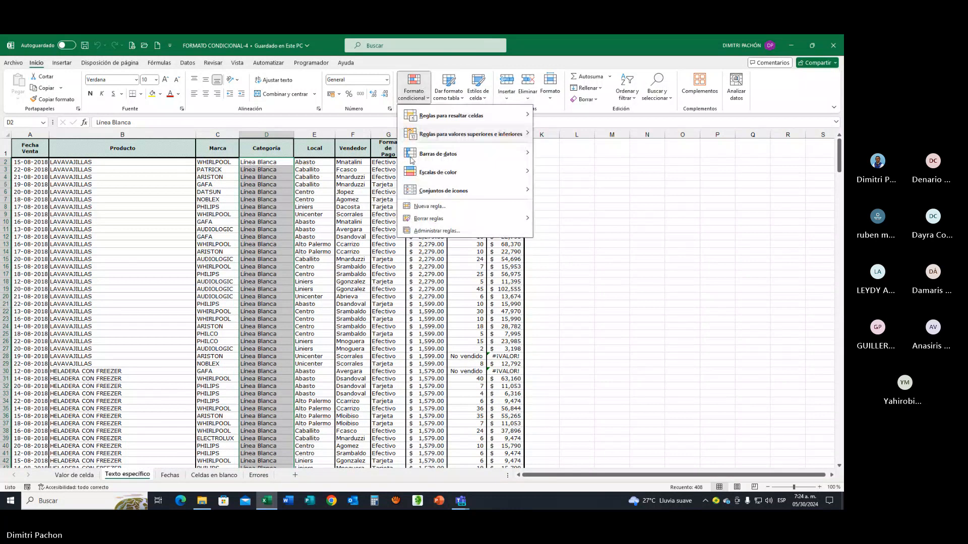
{"action": "mouse_move", "coordinate": [453, 172]}
{"action": "left_click", "coordinate": [559, 222]}
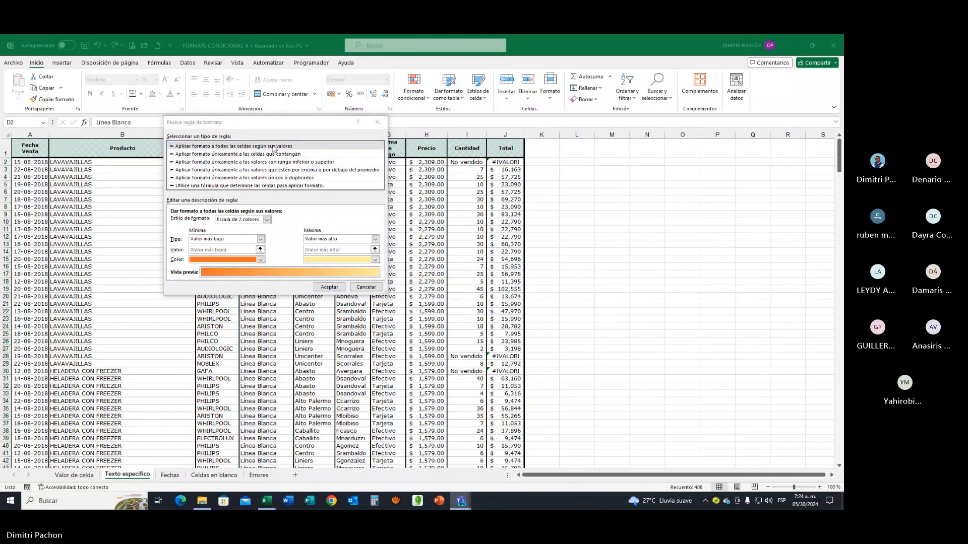
{"action": "left_click_drag", "start_coordinate": [268, 125], "coordinate": [436, 183]}
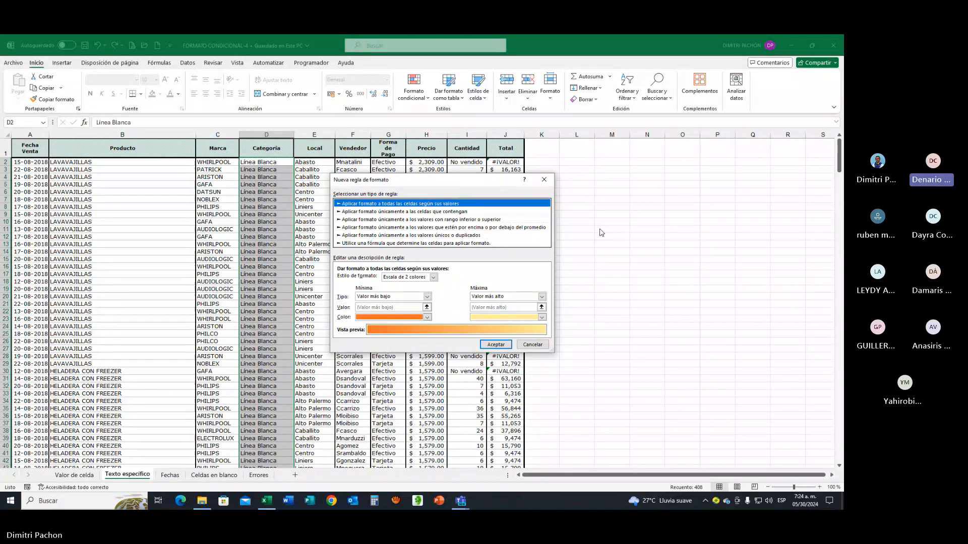
{"action": "left_click", "coordinate": [456, 211]}
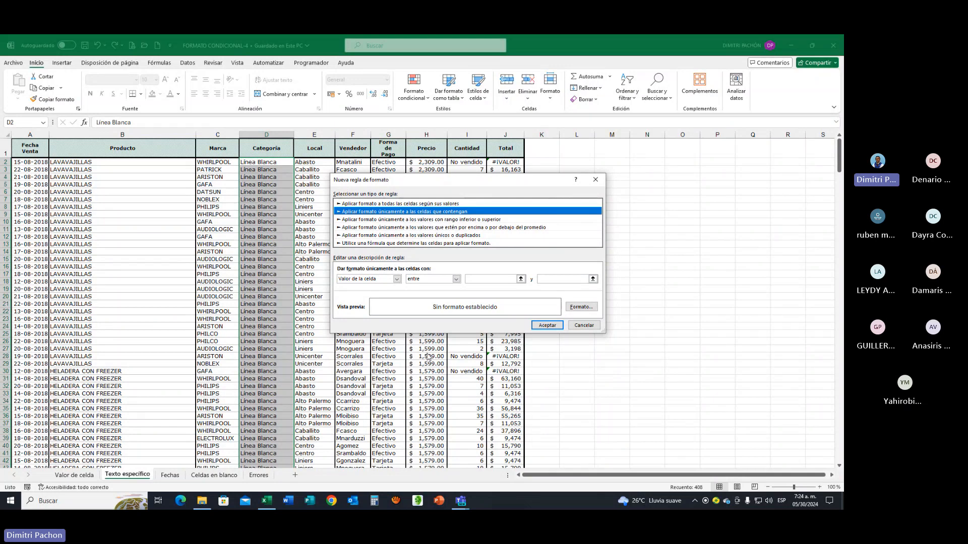
Set the rule's condition to "Texto específico" "que termina por" with the text "blanca"
{"action": "left_click", "coordinate": [456, 280]}
{"action": "left_click", "coordinate": [456, 280]}
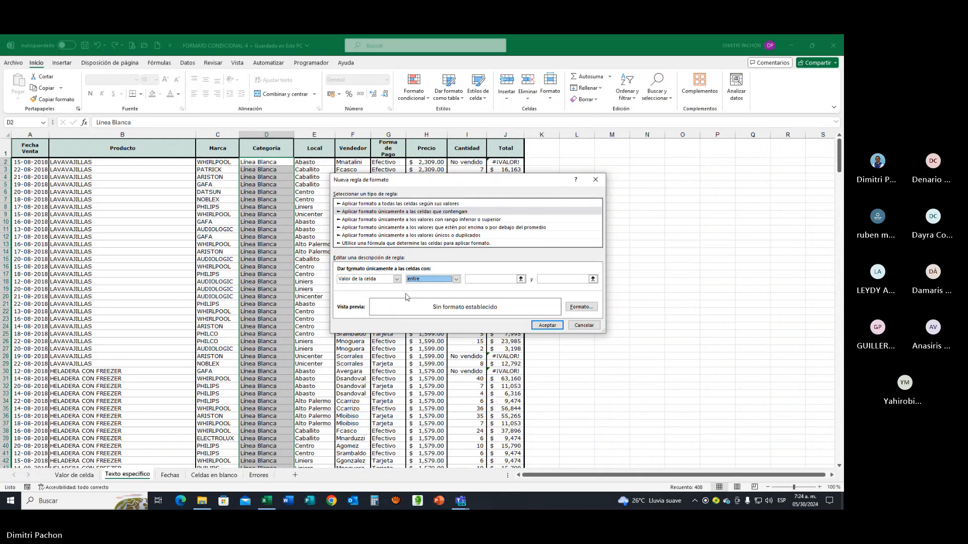
{"action": "left_click", "coordinate": [456, 278]}
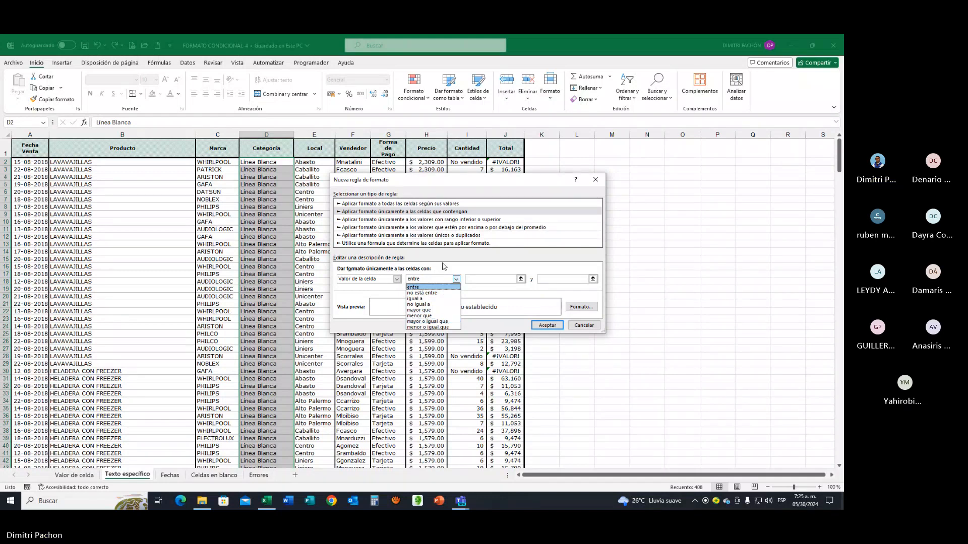
{"action": "left_click", "coordinate": [433, 279]}
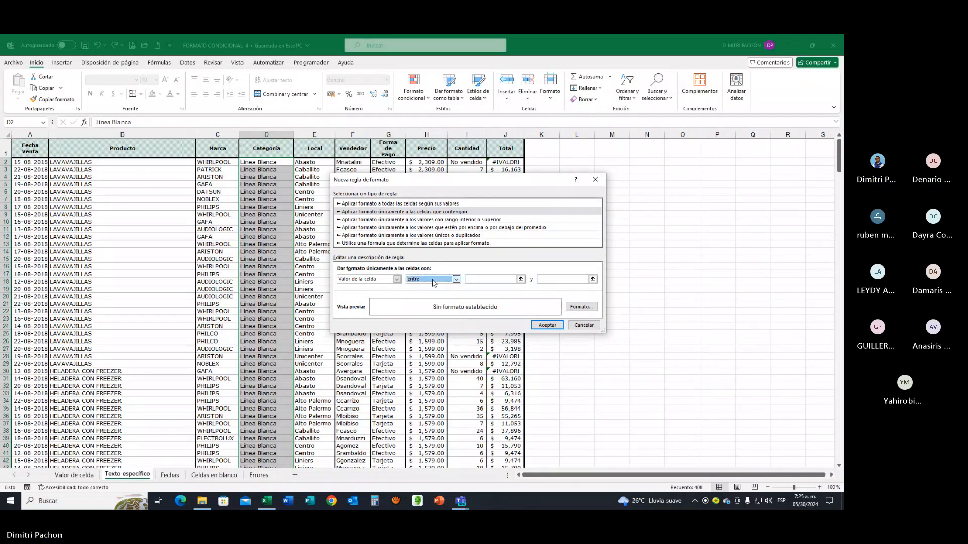
{"action": "left_click", "coordinate": [397, 278]}
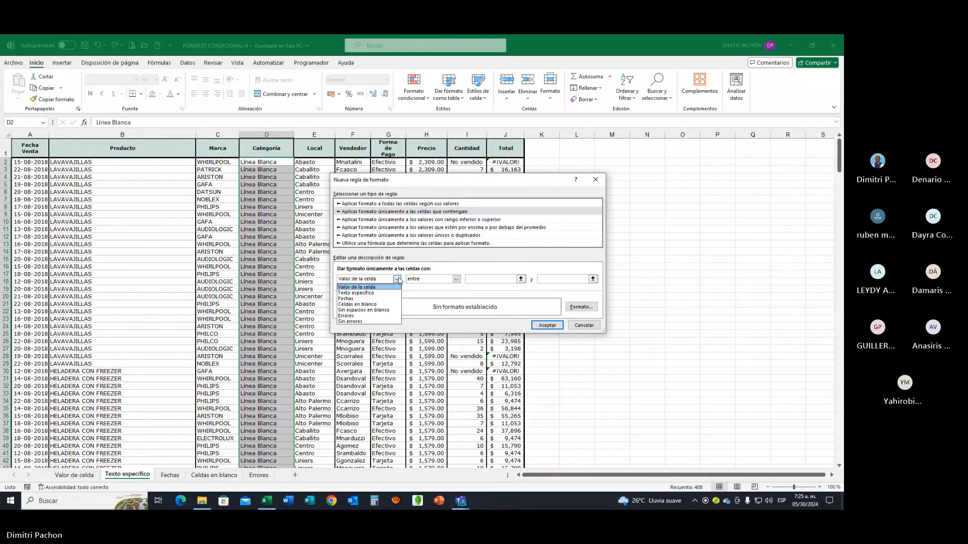
{"action": "left_click", "coordinate": [362, 293]}
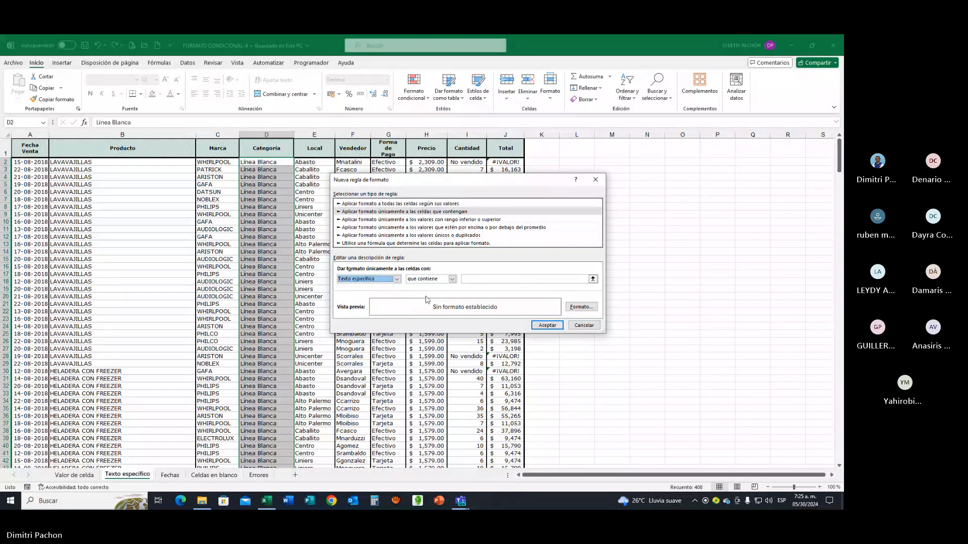
{"action": "left_click", "coordinate": [452, 280]}
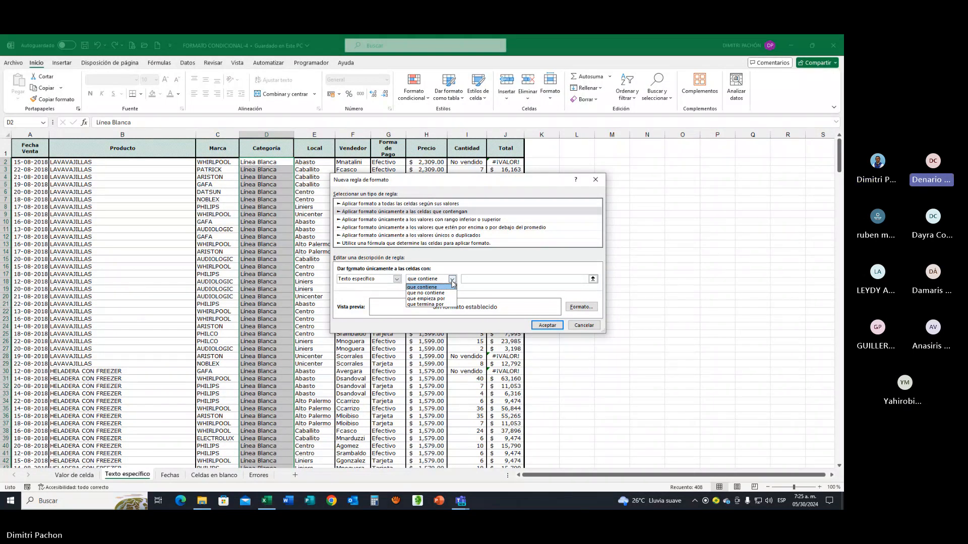
{"action": "left_click", "coordinate": [441, 304]}
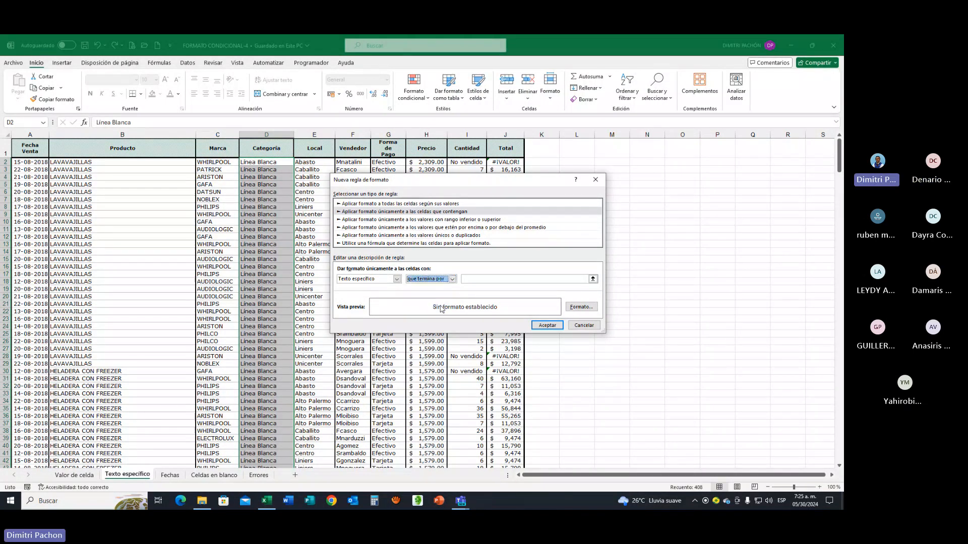
{"action": "left_click", "coordinate": [470, 279]}
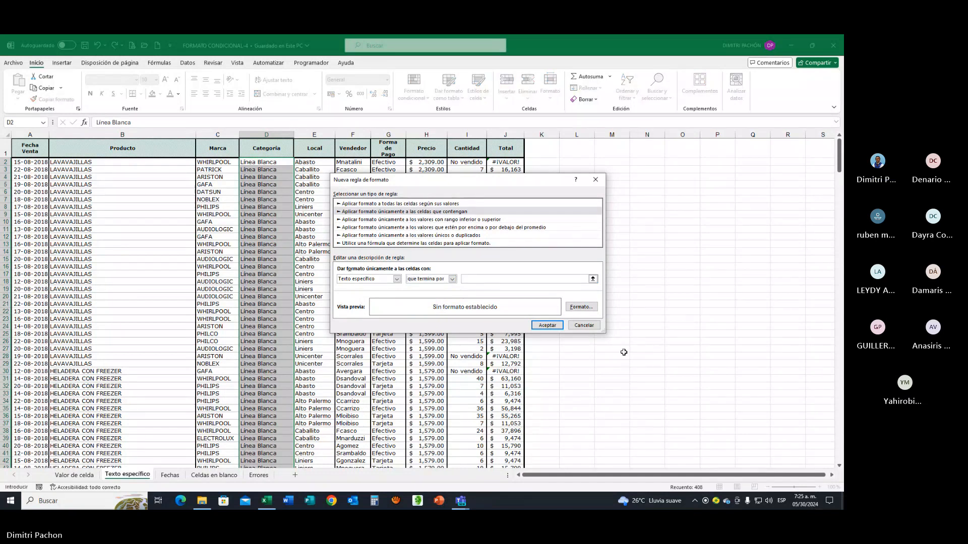
{"action": "type", "text": "blanc"}
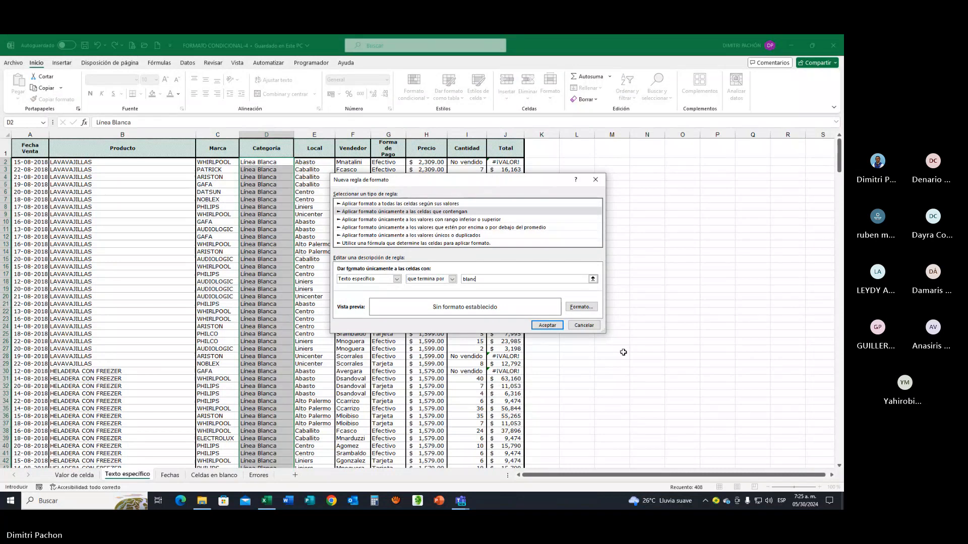
{"action": "type", "text": "a"}
Give the rule a light gray background fill, apply it, and review the shading down the Categoría column
{"action": "left_click", "coordinate": [585, 305]}
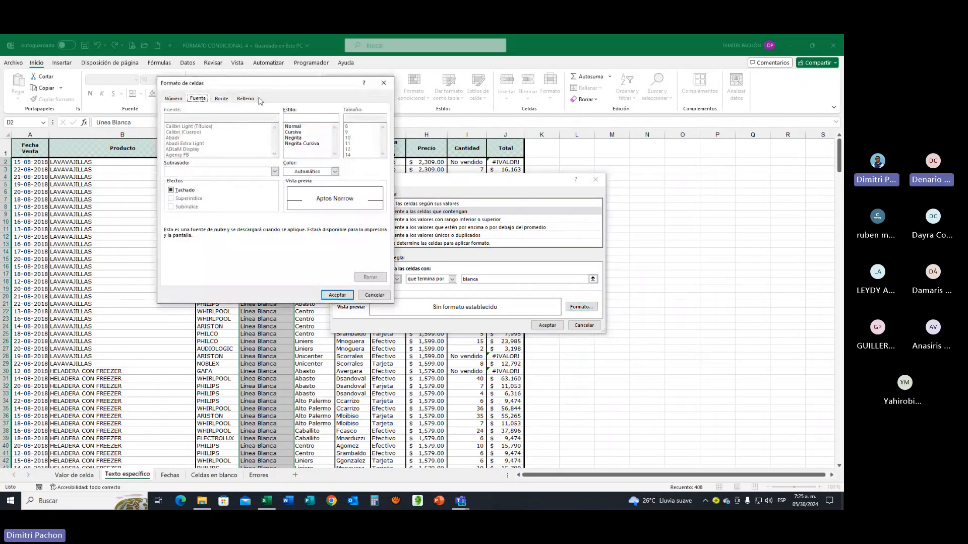
{"action": "left_click", "coordinate": [247, 99]}
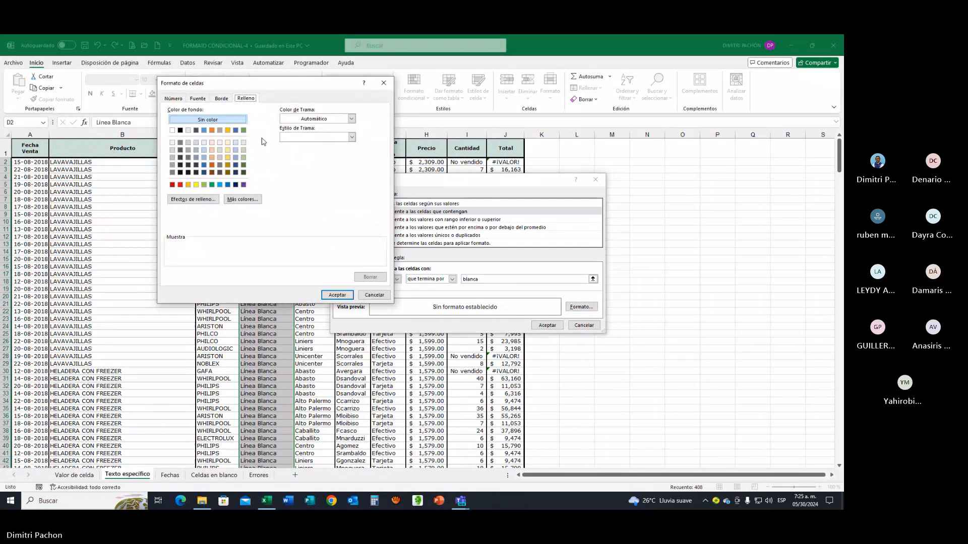
{"action": "left_click", "coordinate": [173, 153]}
{"action": "left_click", "coordinate": [337, 295]}
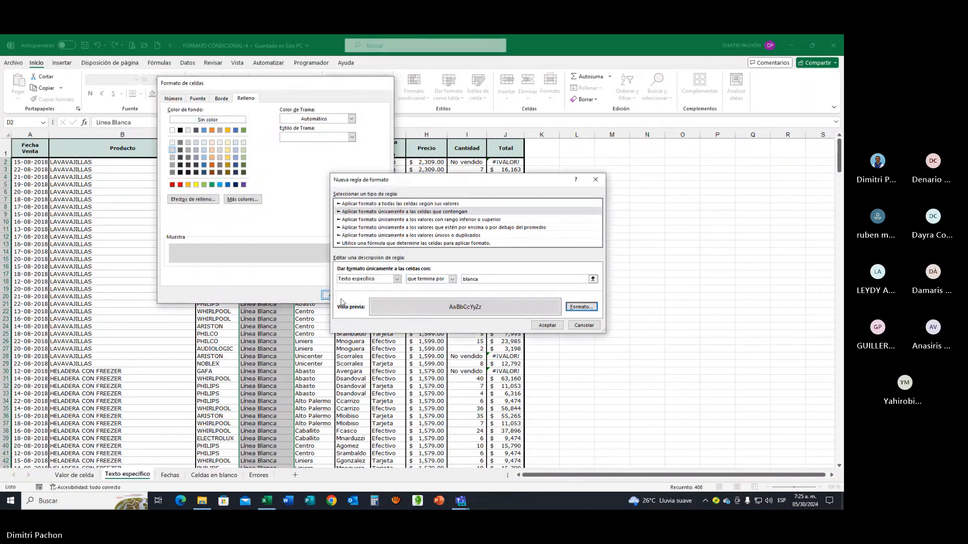
{"action": "left_click", "coordinate": [546, 325]}
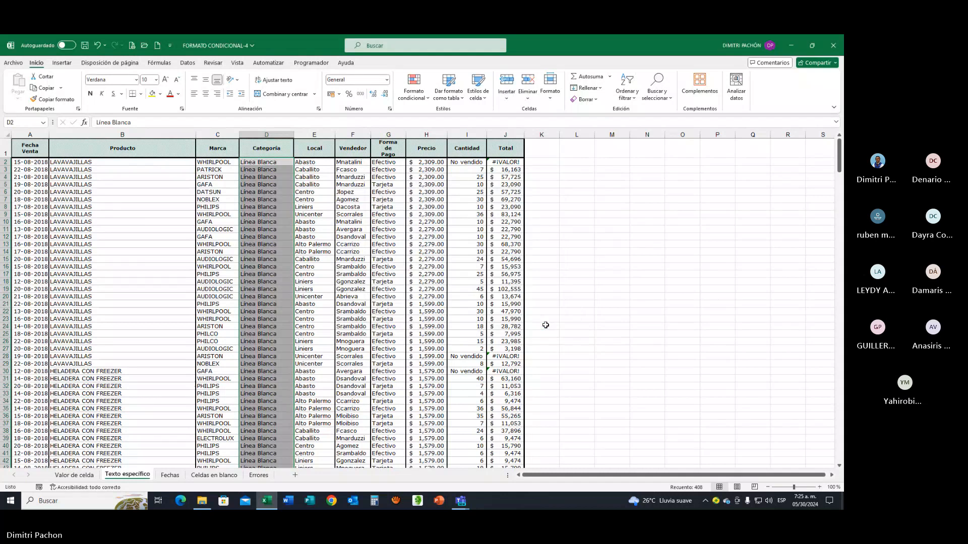
{"action": "left_click", "coordinate": [332, 341]}
{"action": "scroll", "coordinate": [371, 347], "scroll_direction": "down", "scroll_amount": 9}
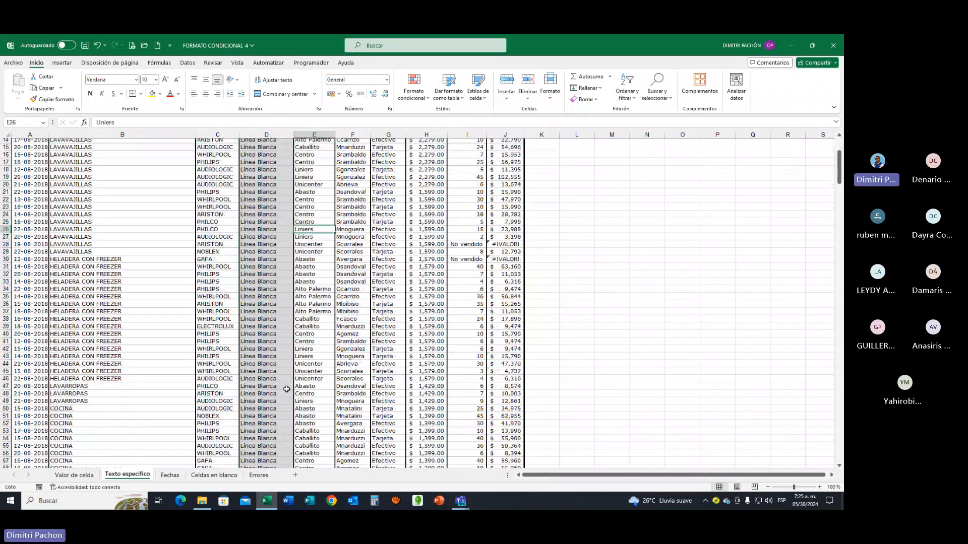
{"action": "scroll", "coordinate": [286, 389], "scroll_direction": "down", "scroll_amount": 20}
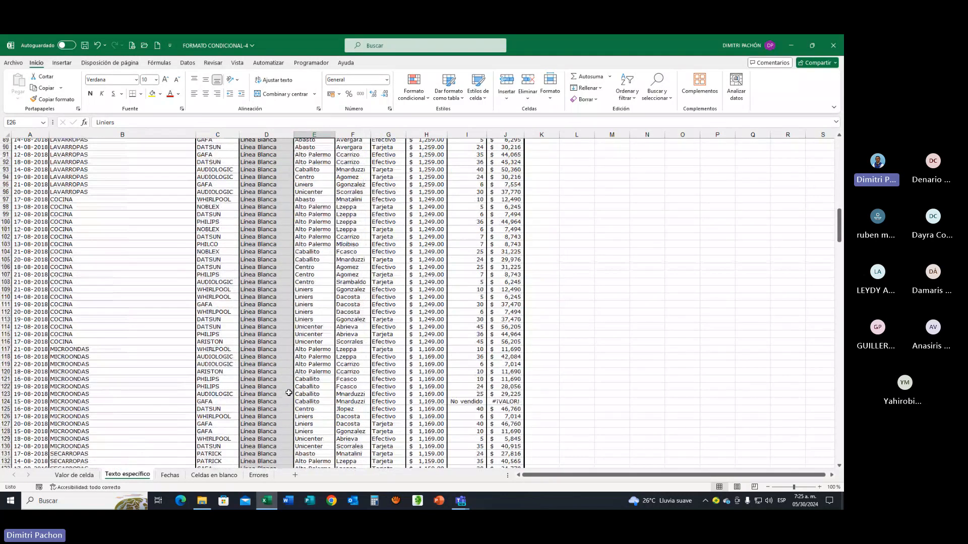
{"action": "left_click_drag", "start_coordinate": [839, 238], "coordinate": [842, 358]}
{"action": "left_click_drag", "start_coordinate": [841, 369], "coordinate": [839, 153]}
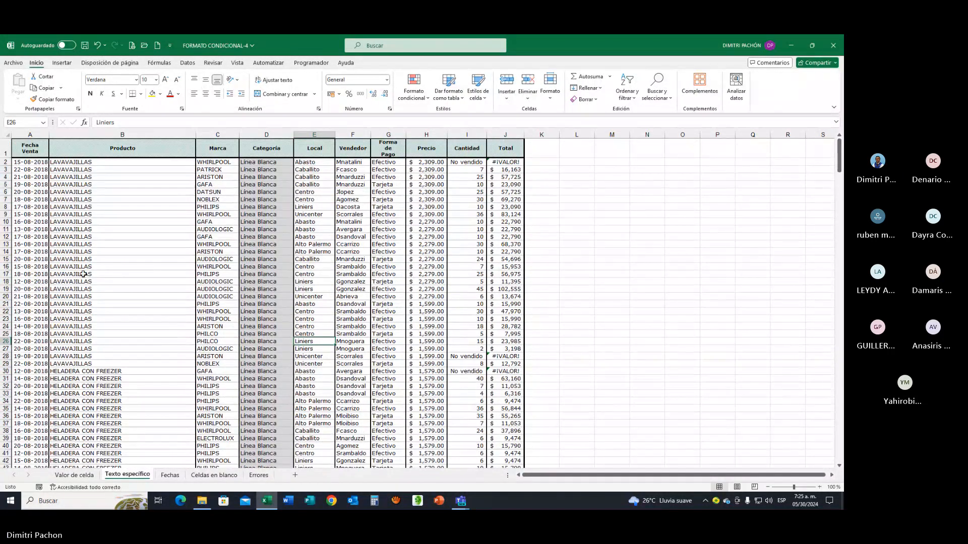
Go to the first sale date on the Fechas sheet, check today's date in the system calendar, and return to the workbook
{"action": "left_click", "coordinate": [170, 475]}
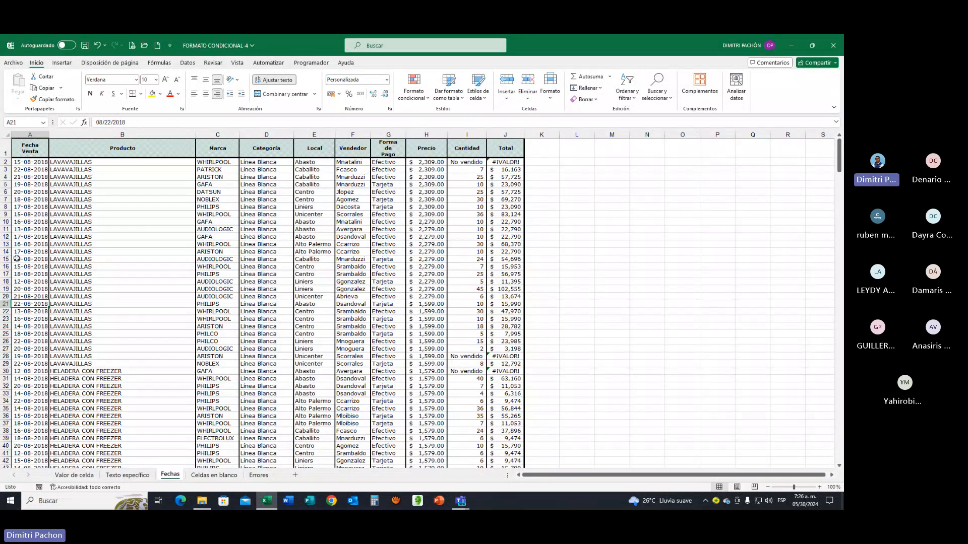
{"action": "key", "text": "ctrl+Home"}
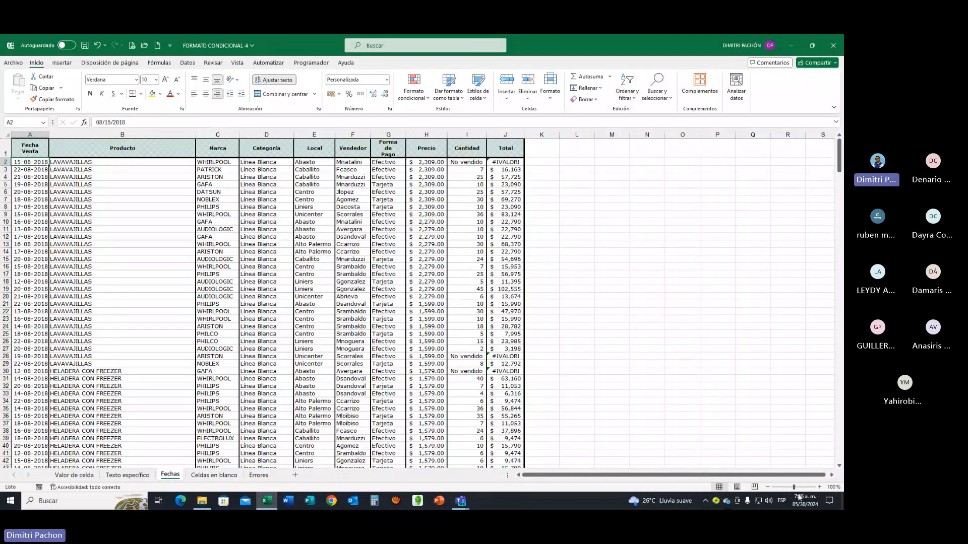
{"action": "key", "text": "alt+Tab"}
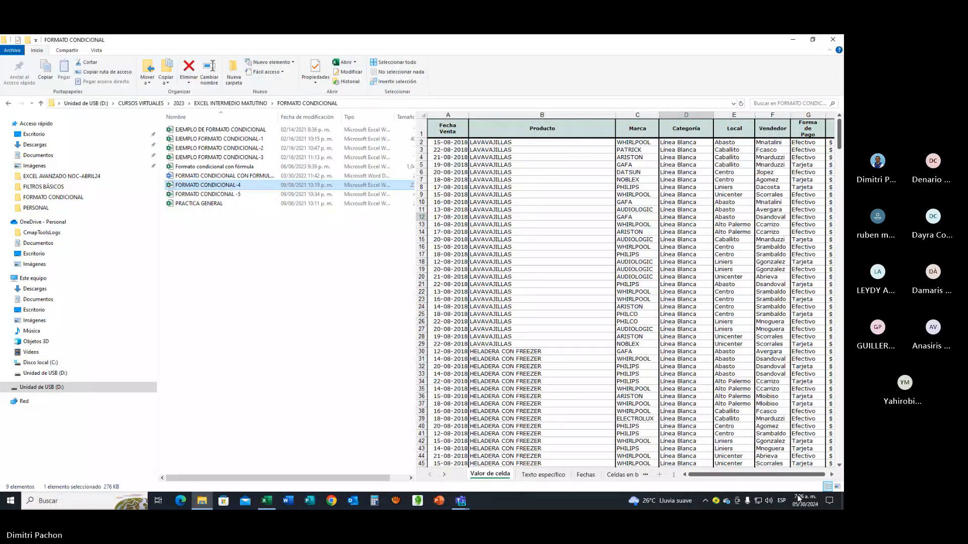
{"action": "left_click", "coordinate": [798, 499]}
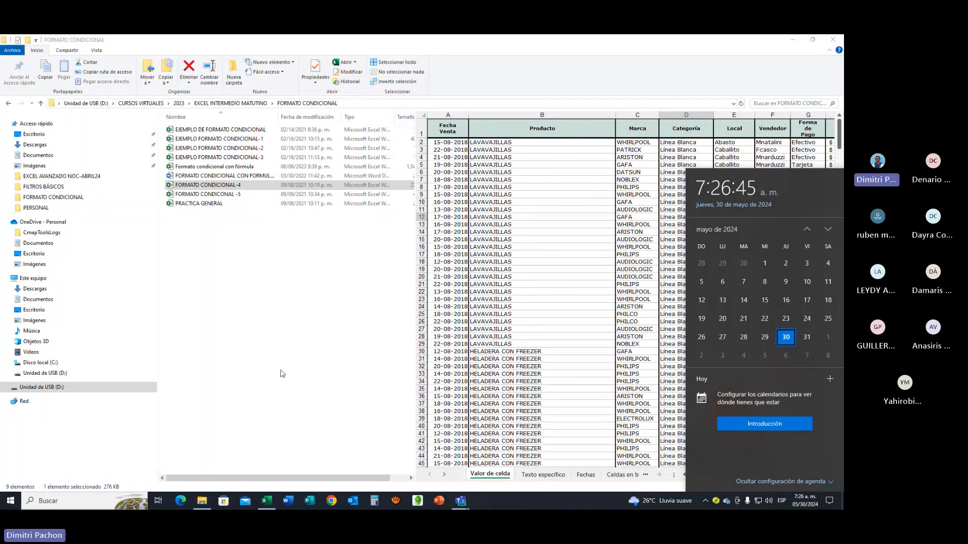
{"action": "mouse_move", "coordinate": [267, 499]}
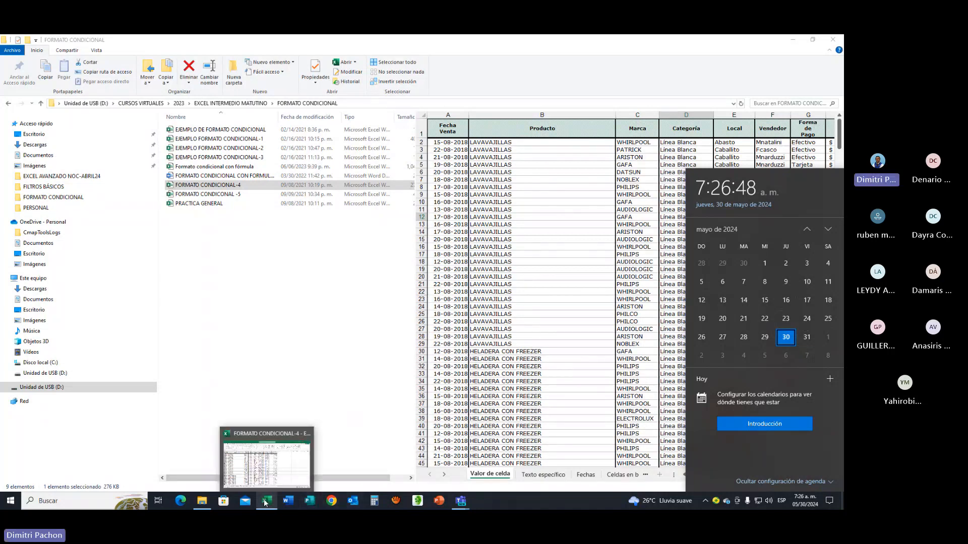
{"action": "left_click", "coordinate": [267, 463]}
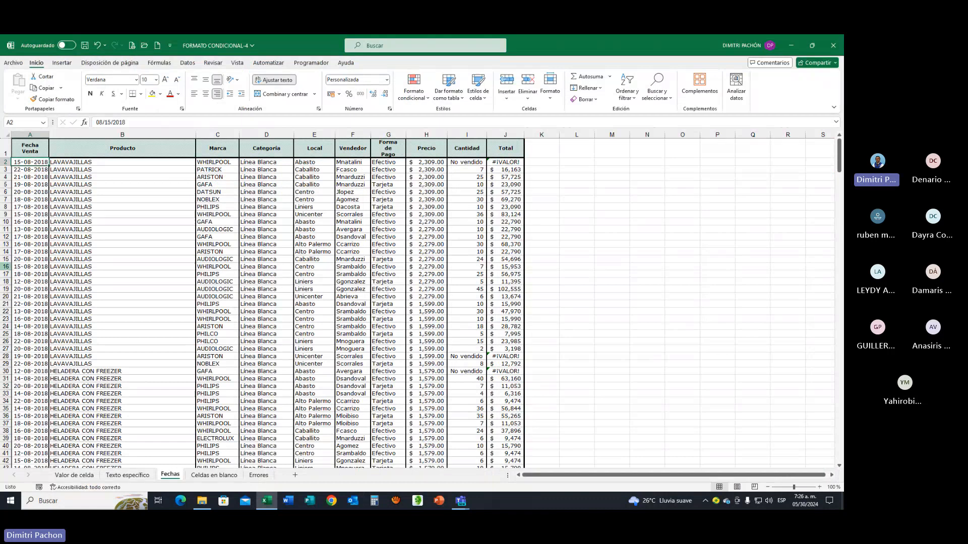
Set the Fecha Venta in cell A7 to 4 June 2024 and select cell A15
{"action": "left_click", "coordinate": [27, 201]}
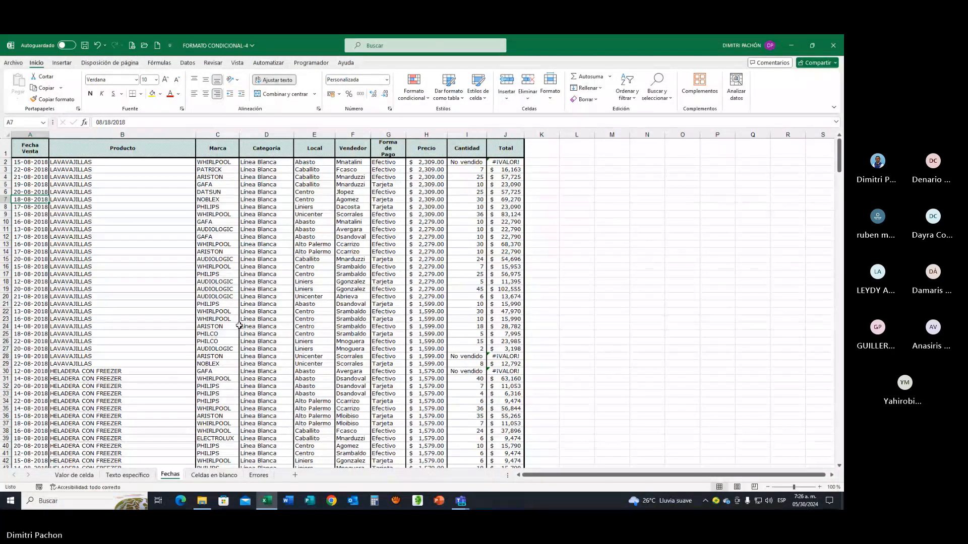
{"action": "type", "text": "06-04-"}
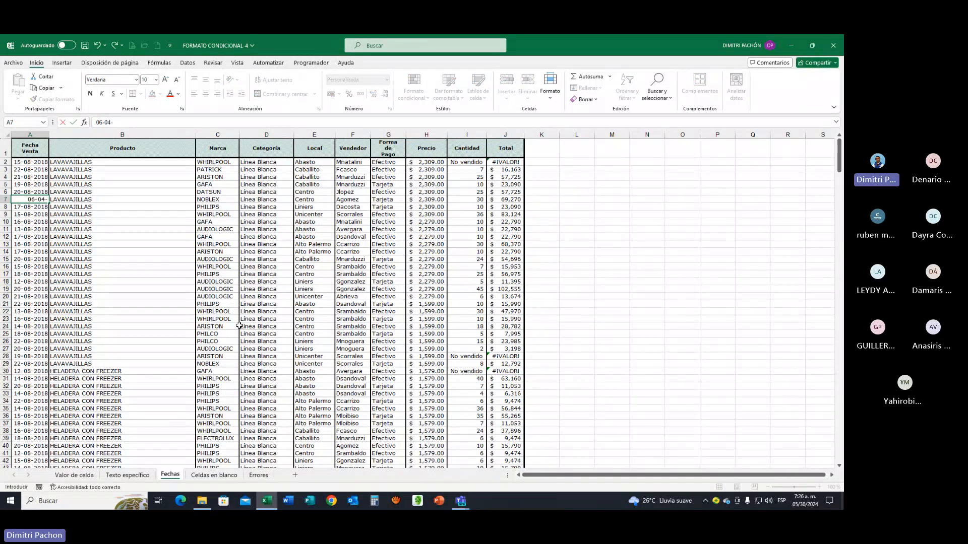
{"action": "key", "text": "Return"}
{"action": "key", "text": "Down"}
{"action": "key", "text": "Down"}
{"action": "key", "text": "Down"}
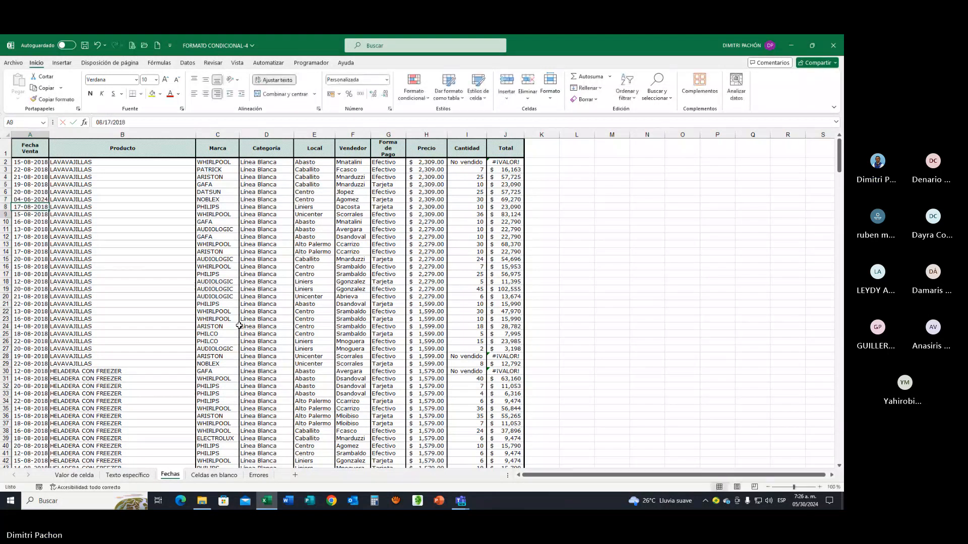
{"action": "key", "text": "Down"}
{"action": "key", "text": "Down"}
{"action": "key", "text": "Down"}
{"action": "key", "text": "Down"}
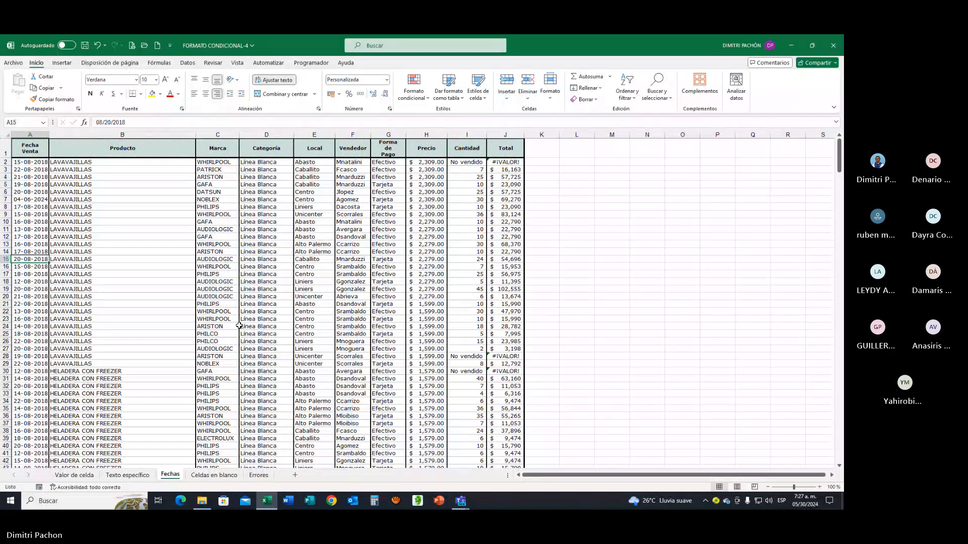
Set the Fecha Venta in cell A15 to 6 June 2024
{"action": "type", "text": "06"}
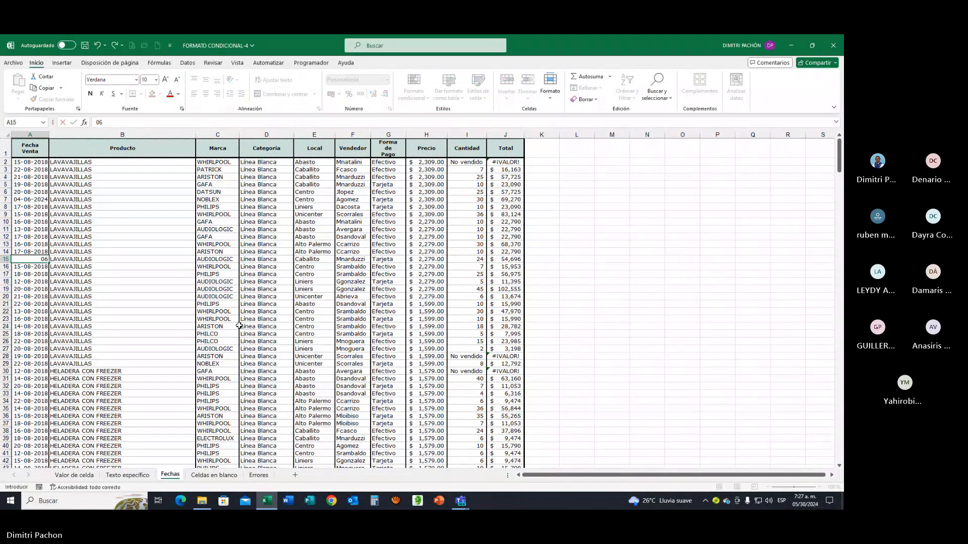
{"action": "type", "text": "/06/2024"}
{"action": "key", "text": "Return"}
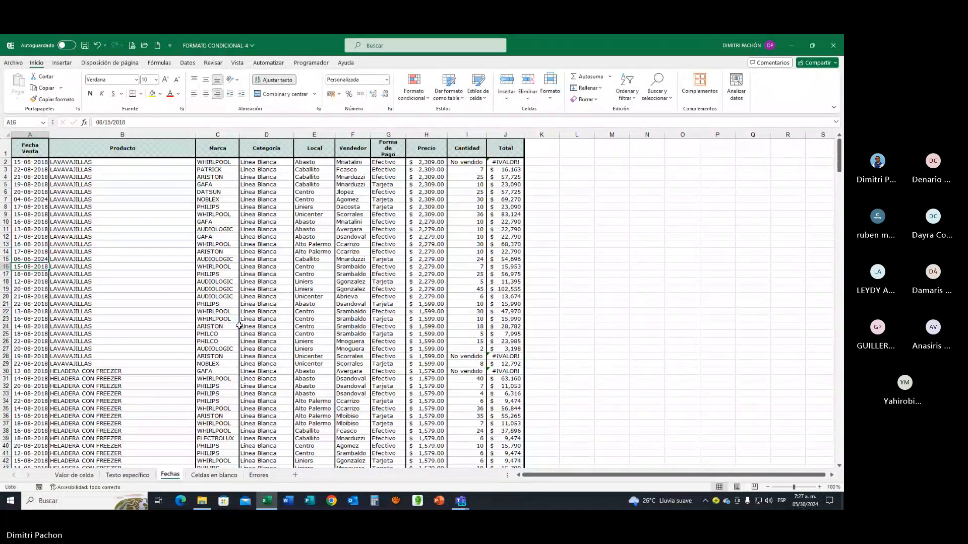
Start a new conditional formatting rule for all Fecha Venta dates from A2 down, using the type that formats only cells that contain a condition
{"action": "left_click", "coordinate": [37, 162]}
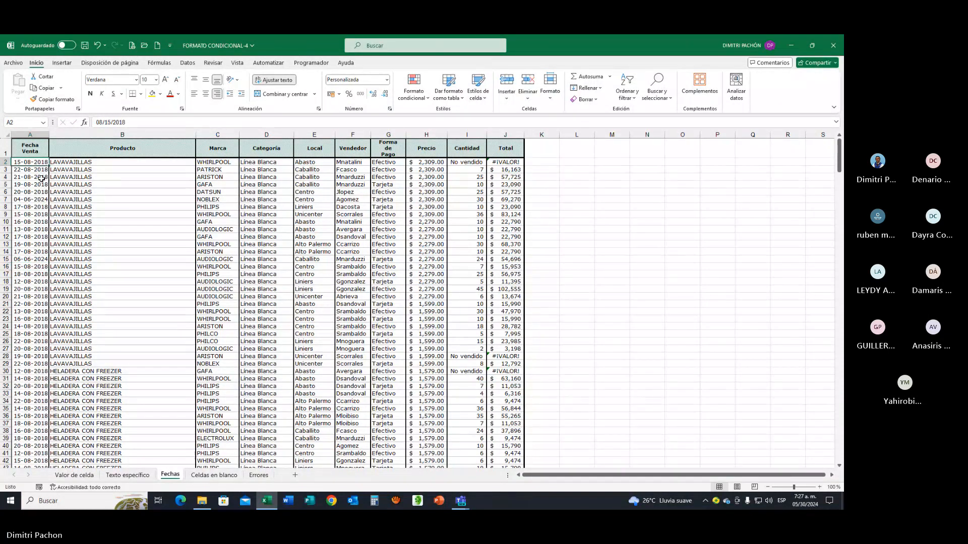
{"action": "key", "text": "ctrl+shift+Down"}
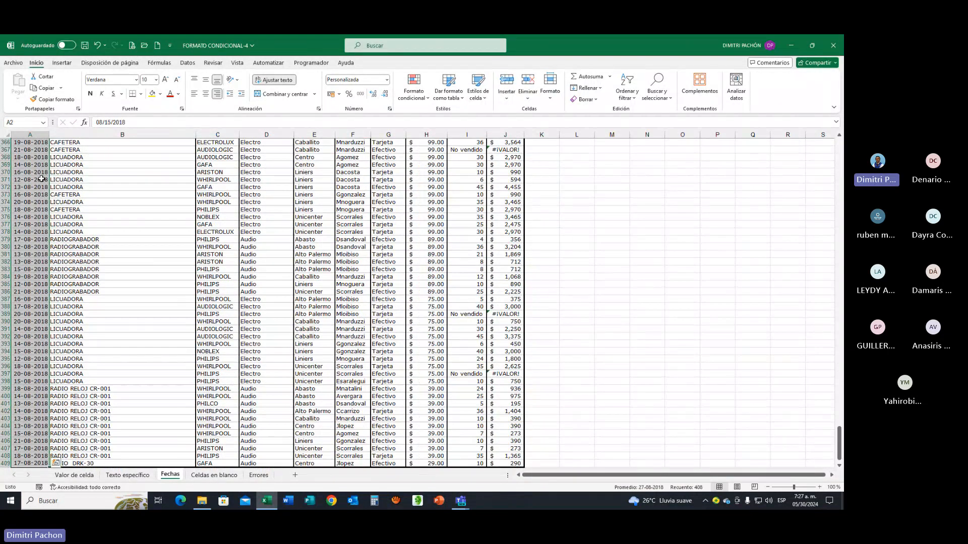
{"action": "left_click", "coordinate": [413, 89]}
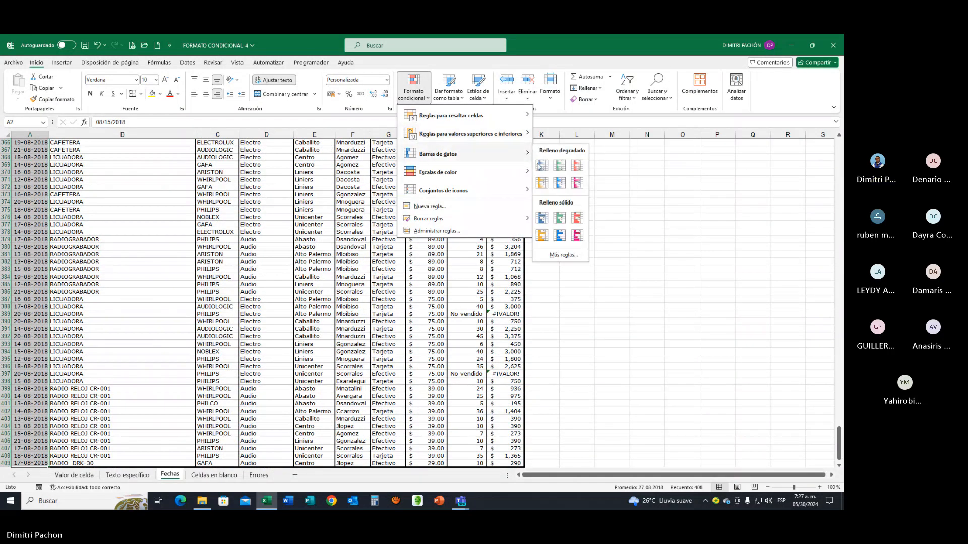
{"action": "left_click", "coordinate": [429, 206]}
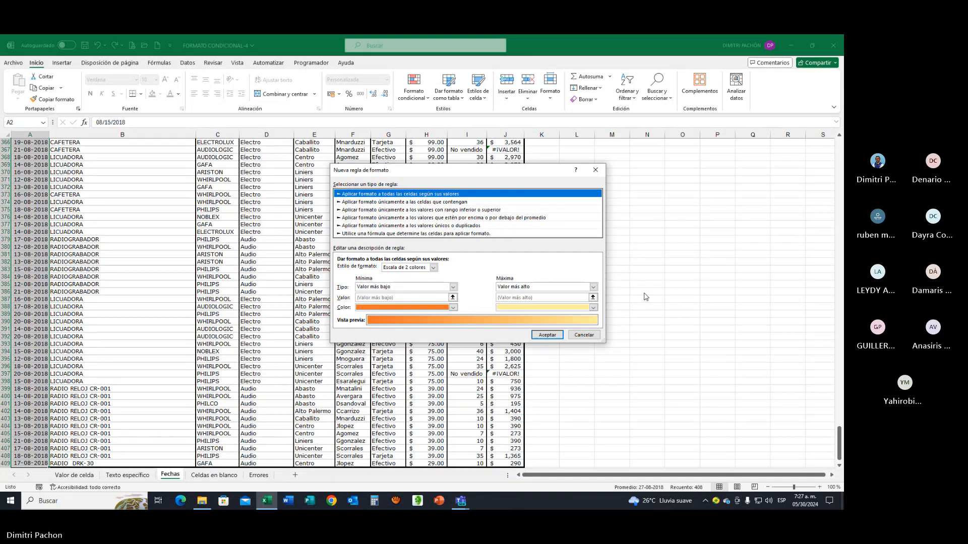
{"action": "left_click", "coordinate": [452, 202]}
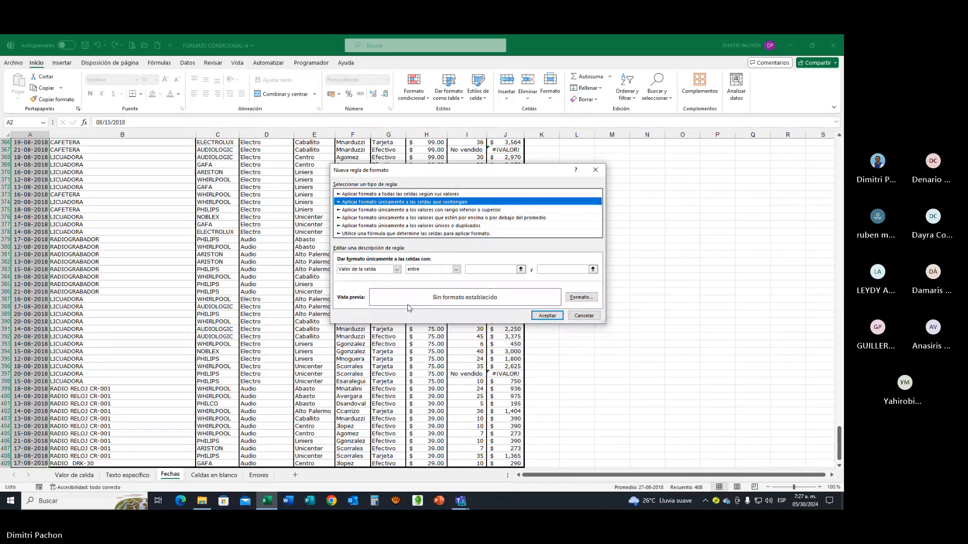
Set the rule's condition to "Fechas" "Semana siguiente"
{"action": "left_click", "coordinate": [397, 270]}
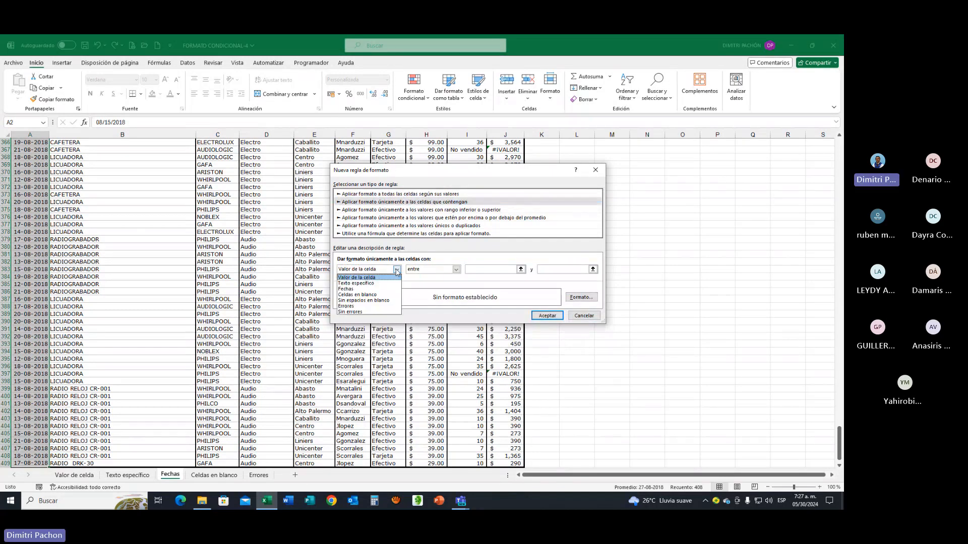
{"action": "left_click", "coordinate": [360, 289]}
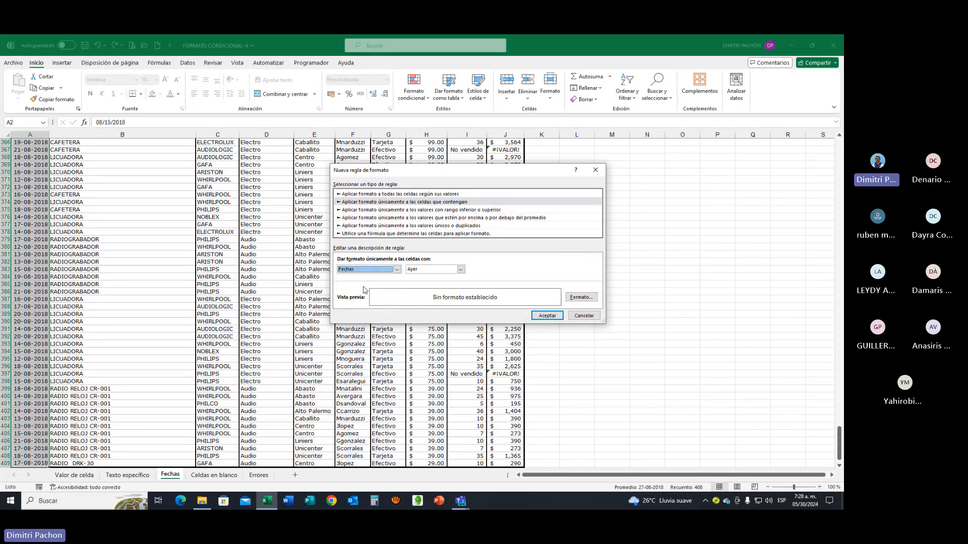
{"action": "left_click", "coordinate": [460, 270]}
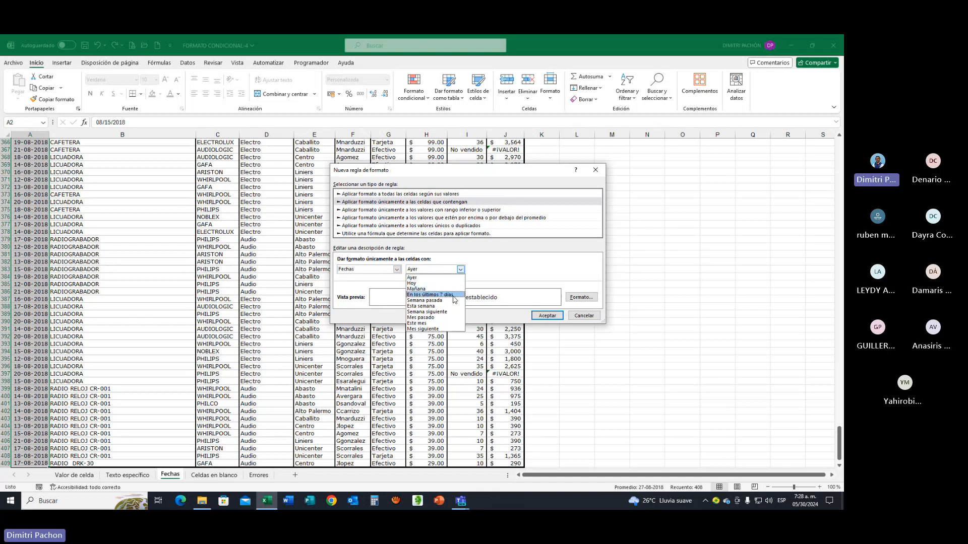
{"action": "left_click", "coordinate": [439, 312]}
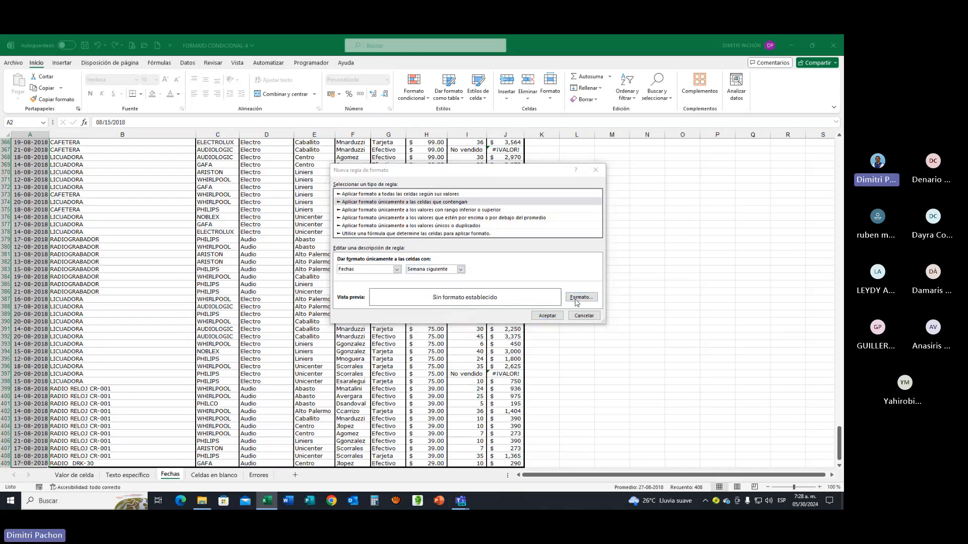
Give the rule a light blue background fill, apply it, and review the highlighted dates at the start of the Fecha Venta column
{"action": "left_click", "coordinate": [580, 298]}
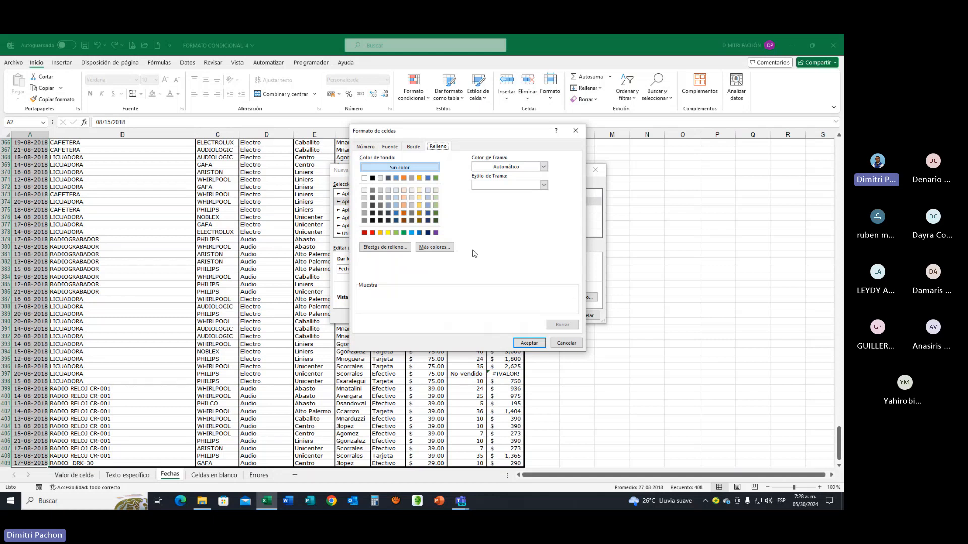
{"action": "left_click", "coordinate": [427, 197]}
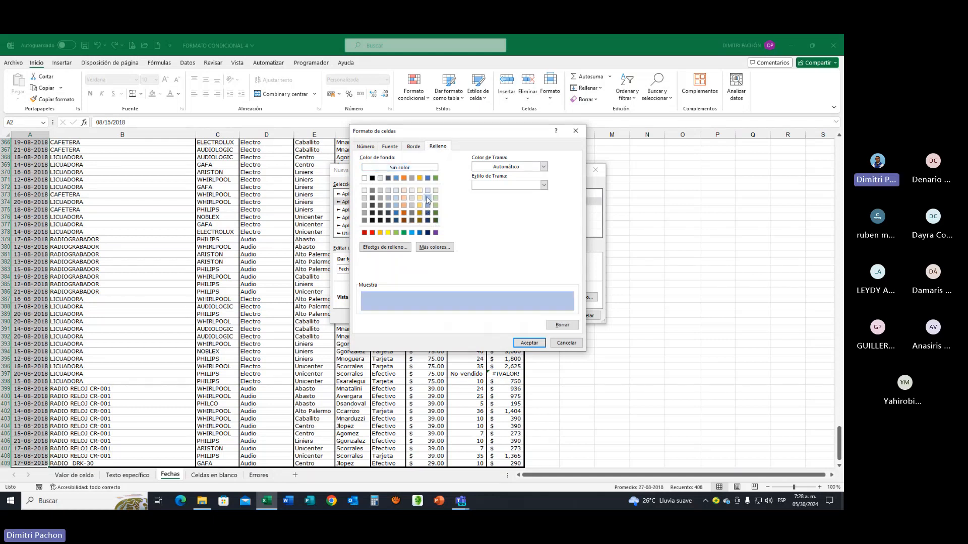
{"action": "left_click", "coordinate": [528, 343]}
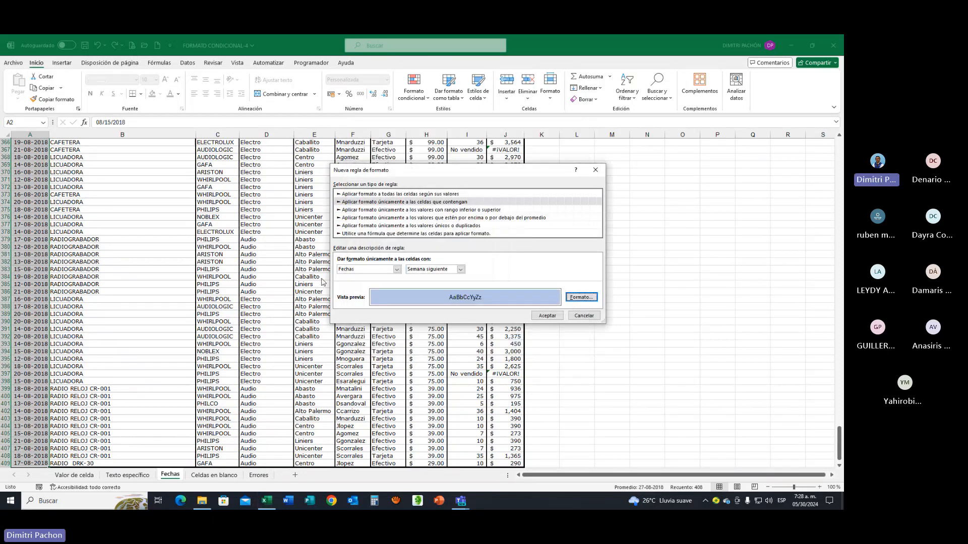
{"action": "left_click", "coordinate": [547, 316]}
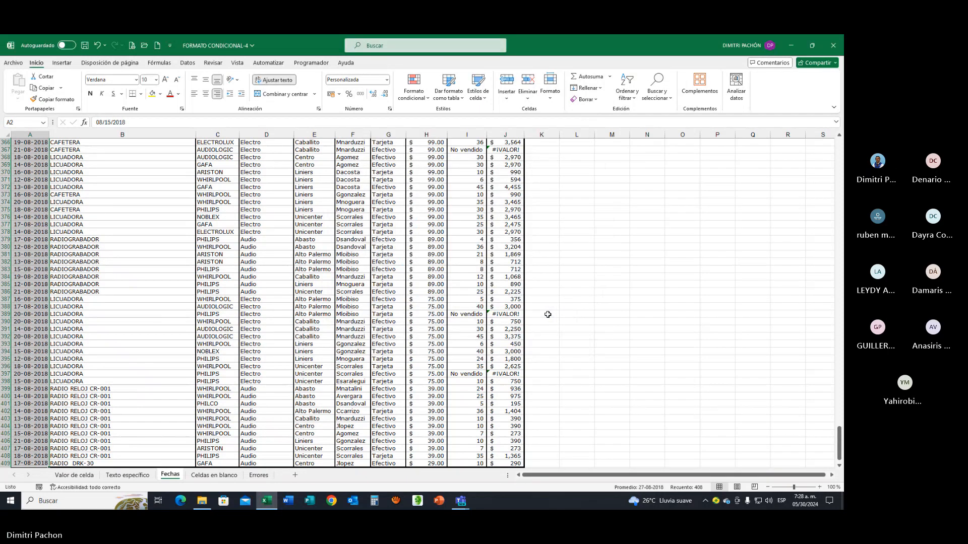
{"action": "scroll", "coordinate": [151, 306], "scroll_direction": "up", "scroll_amount": 18}
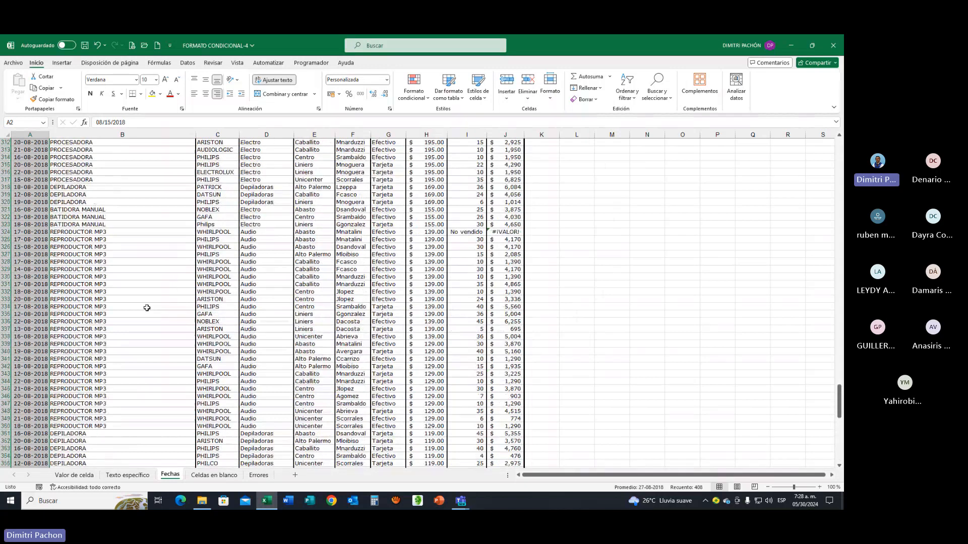
{"action": "left_click_drag", "start_coordinate": [839, 398], "coordinate": [840, 144]}
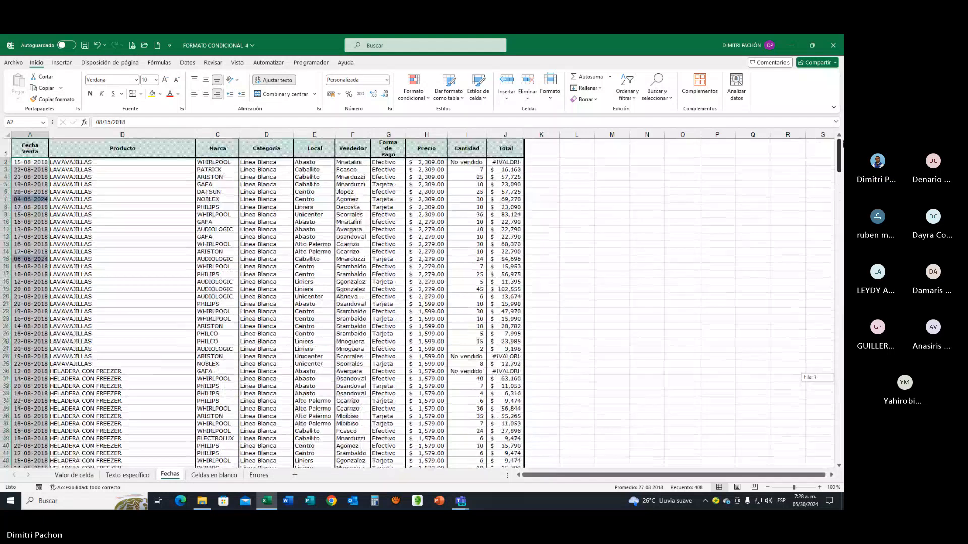
{"action": "left_click", "coordinate": [40, 222]}
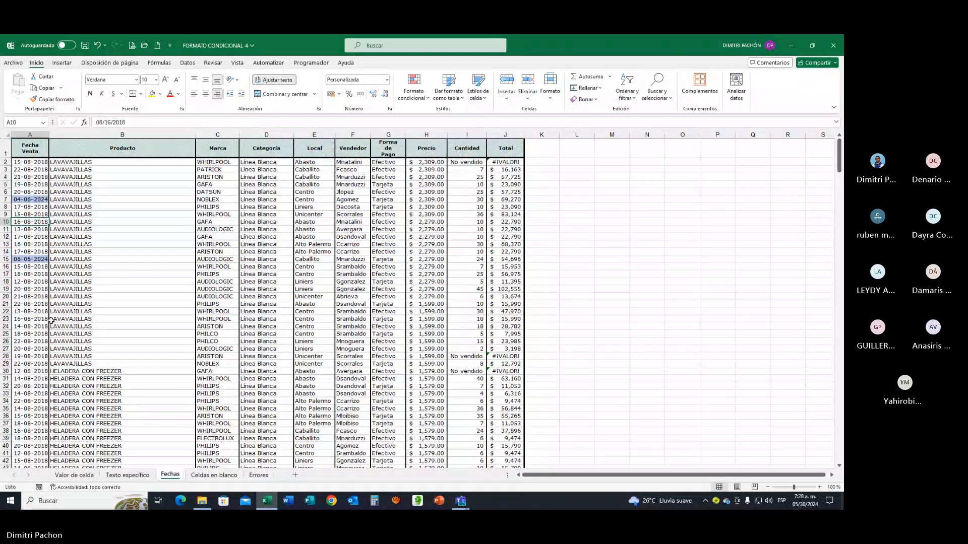
Set the Fecha Venta in cell A21 to 15 May 2024
{"action": "left_click", "coordinate": [39, 304]}
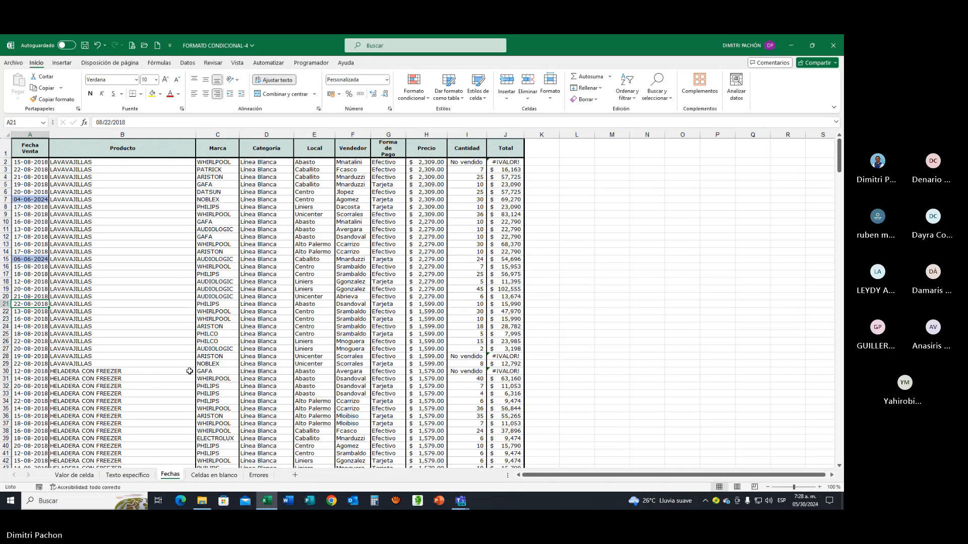
{"action": "type", "text": "05/1"}
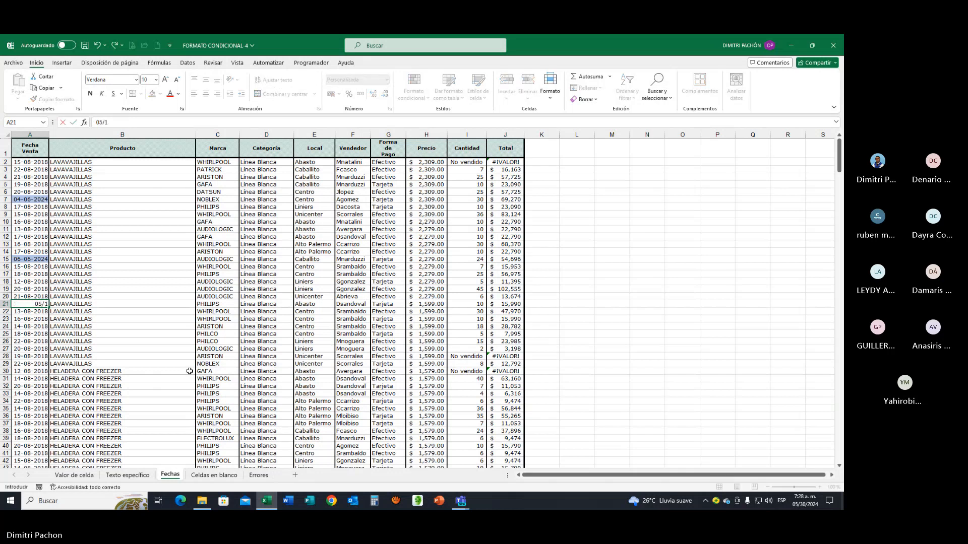
{"action": "type", "text": "5/"}
{"action": "type", "text": "2024"}
{"action": "key", "text": "Return"}
Set the Fecha Venta in cell A27 to 18 May 2024
{"action": "key", "text": "Down"}
{"action": "key", "text": "Down"}
{"action": "key", "text": "Down"}
{"action": "key", "text": "Down"}
{"action": "key", "text": "Down"}
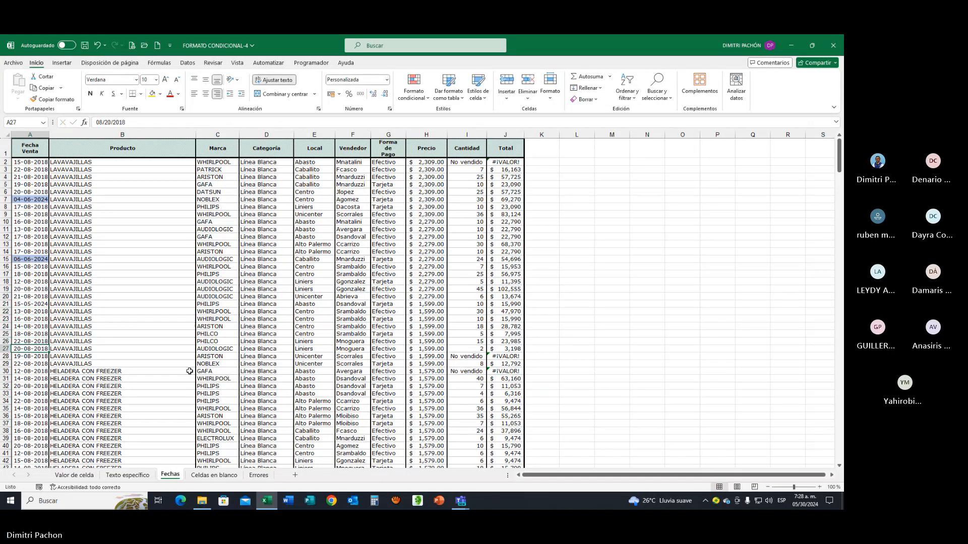
{"action": "type", "text": "05/1"}
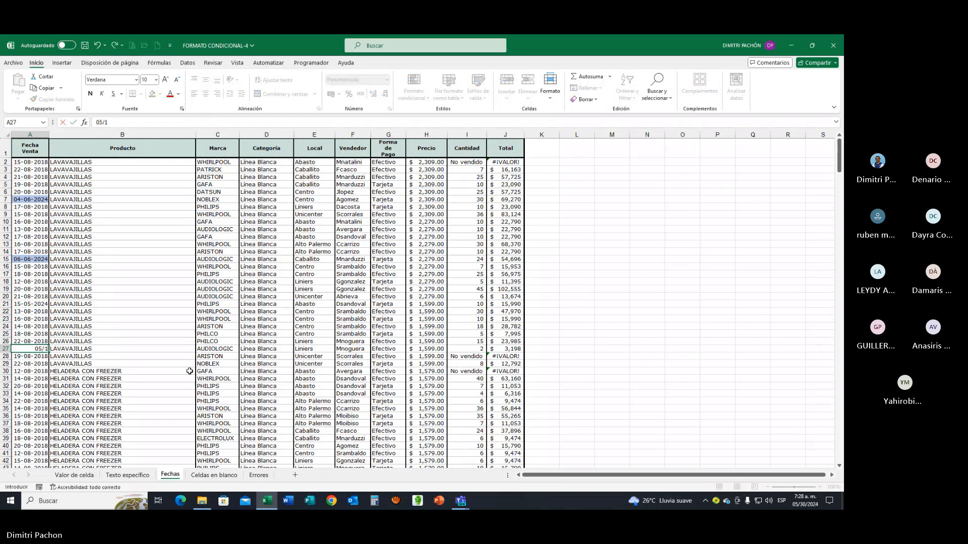
{"action": "type", "text": "8/2024"}
{"action": "key", "text": "Return"}
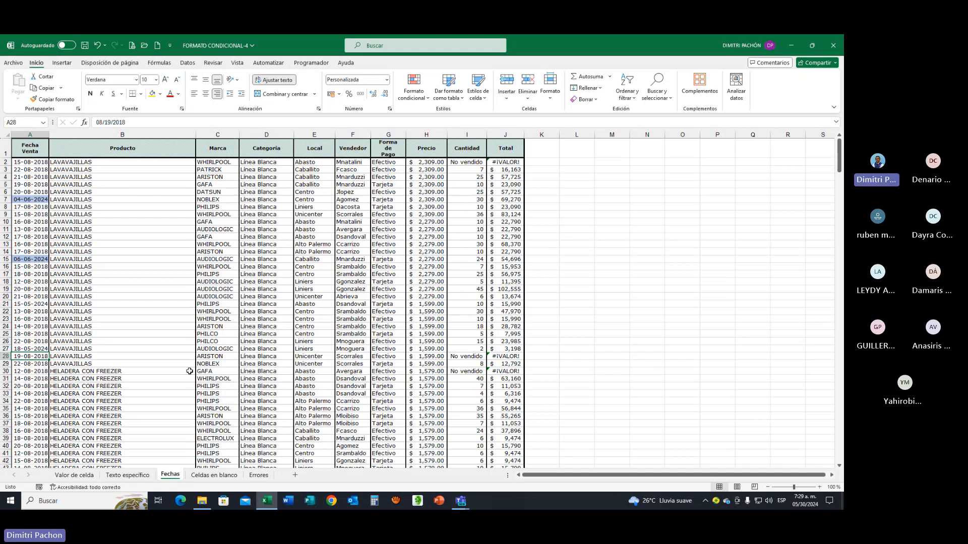
Select the Fecha Venta dates from A2 down again and start another rule that formats only cells that contain a condition
{"action": "left_click", "coordinate": [31, 163]}
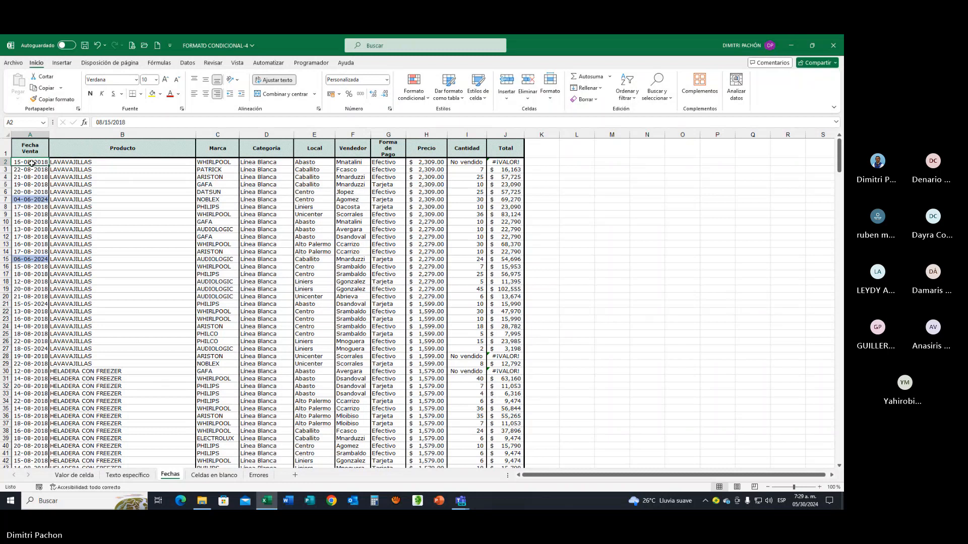
{"action": "key", "text": "ctrl+shift+Down"}
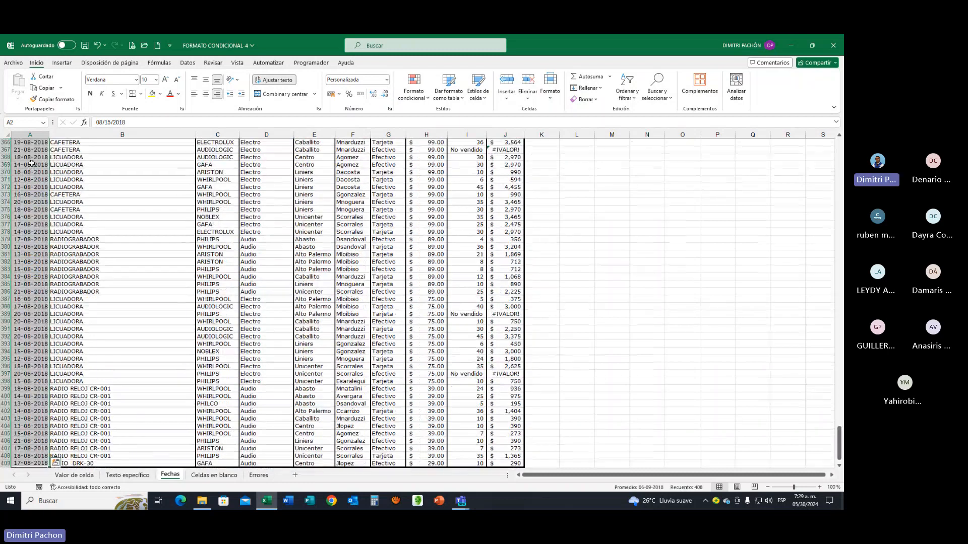
{"action": "left_click", "coordinate": [427, 100]}
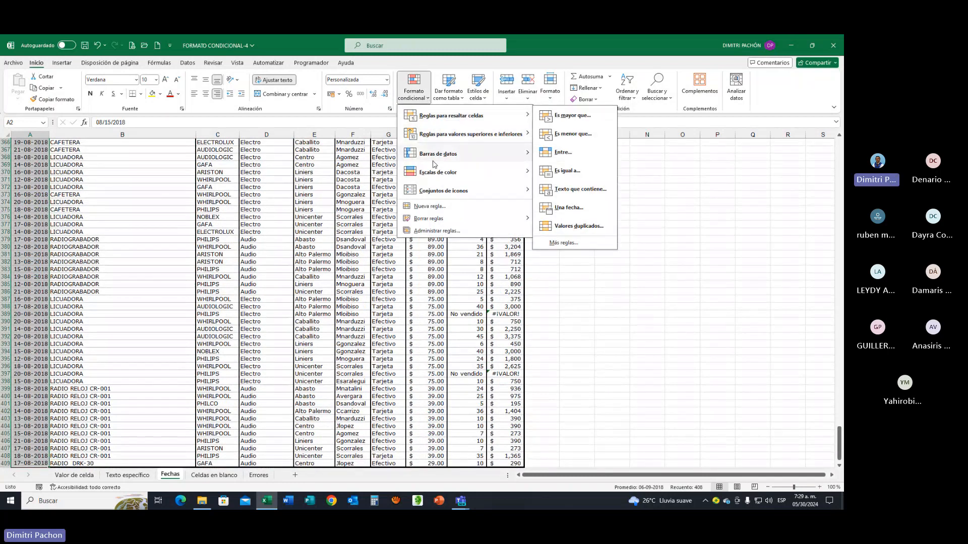
{"action": "left_click", "coordinate": [429, 206]}
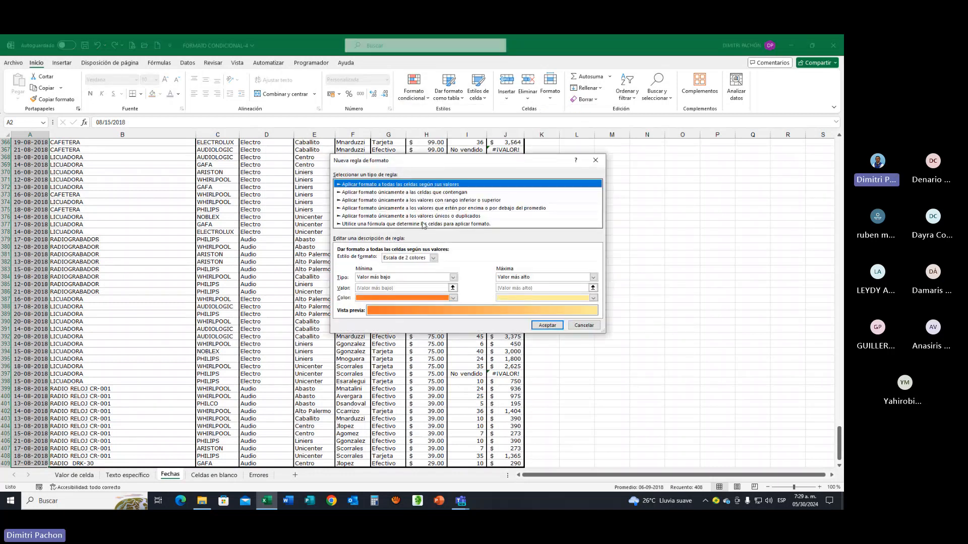
{"action": "left_click", "coordinate": [348, 192]}
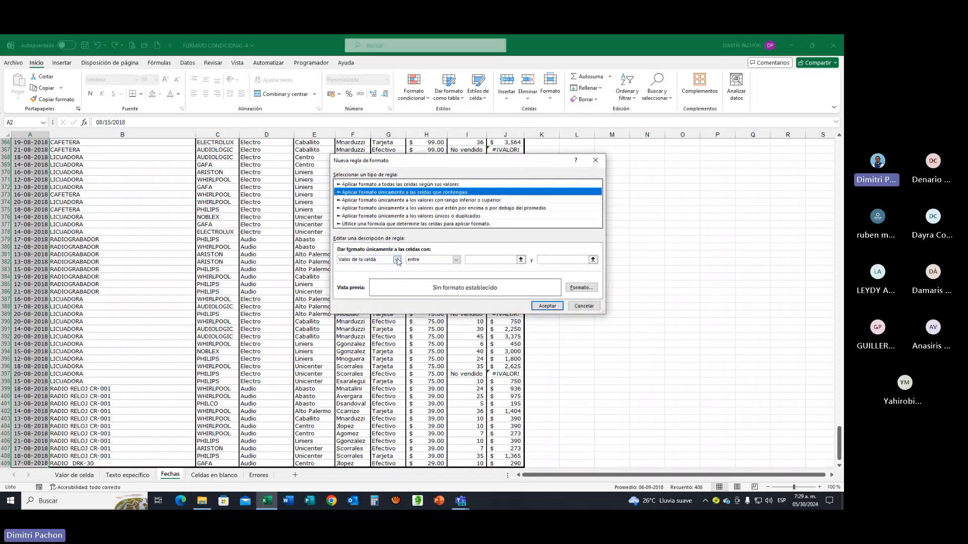
Set the new rule's condition to "Fechas" "Semana pasada"
{"action": "left_click", "coordinate": [397, 260]}
{"action": "left_click", "coordinate": [382, 281]}
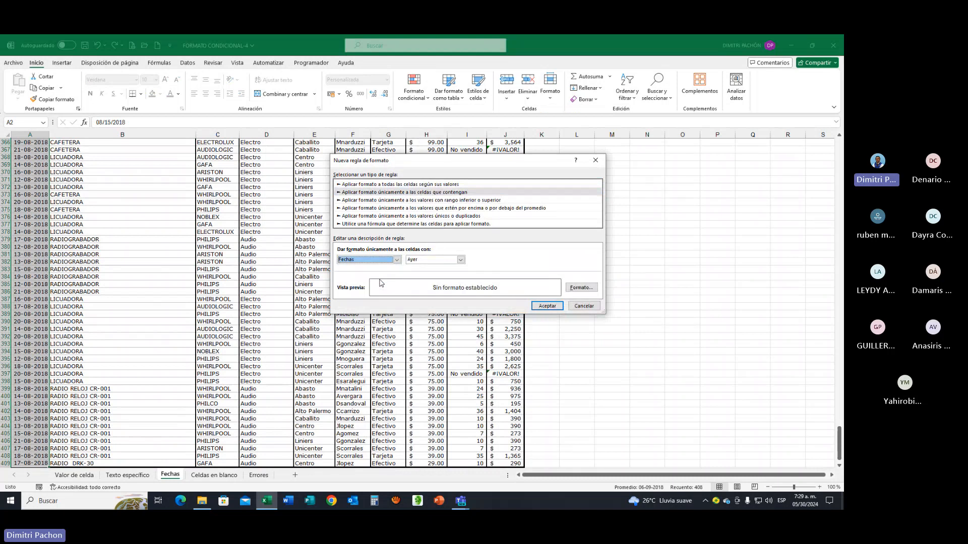
{"action": "left_click", "coordinate": [460, 260]}
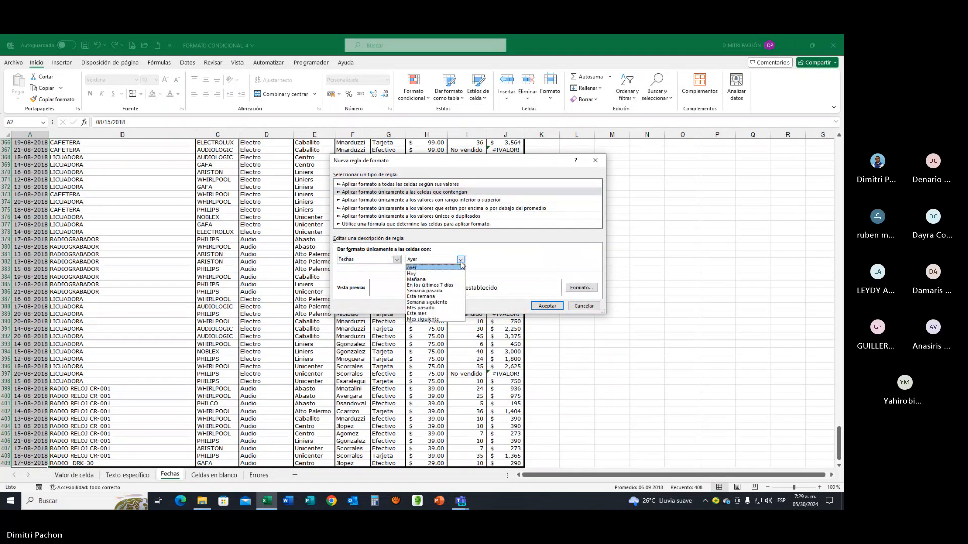
{"action": "left_click", "coordinate": [446, 291]}
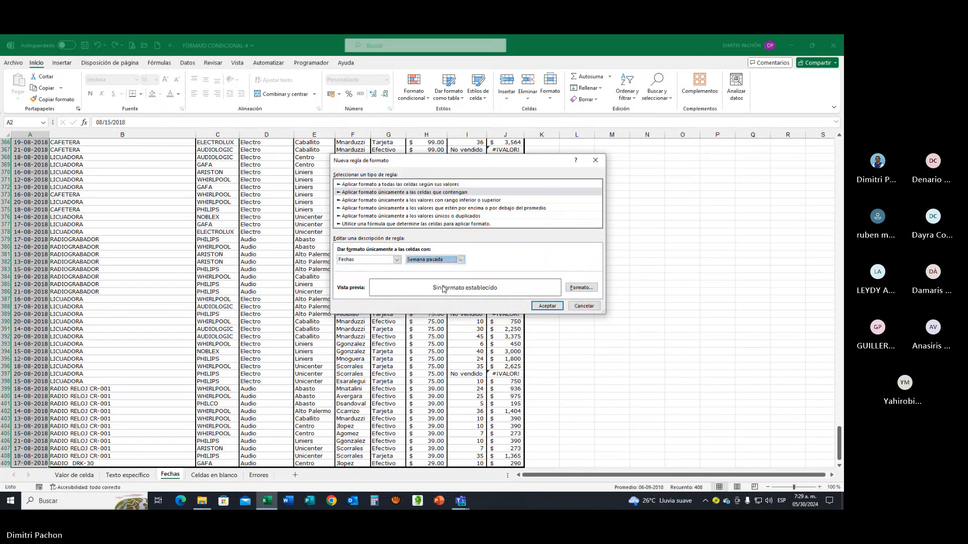
Give the "Semana pasada" rule a bold red font and apply it to the selected Fecha Venta dates
{"action": "left_click", "coordinate": [584, 290]}
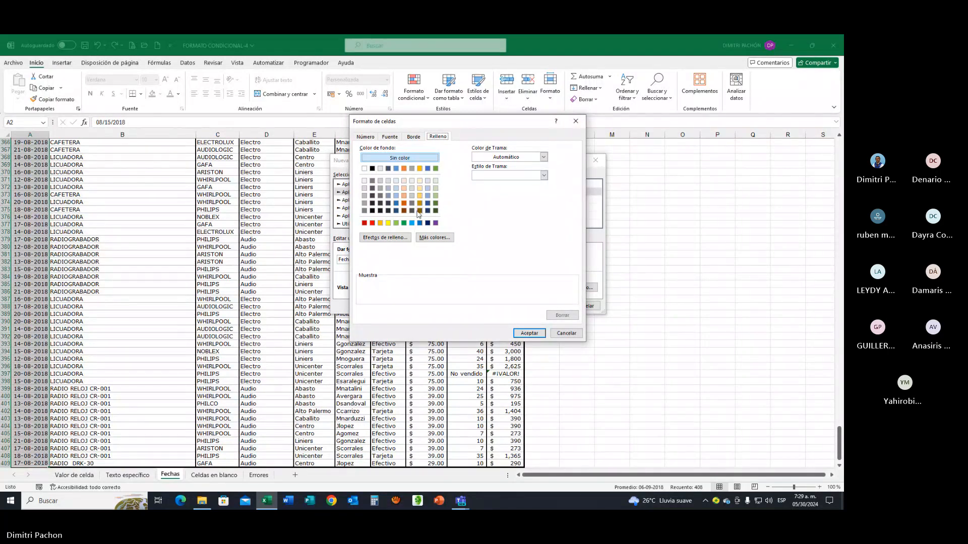
{"action": "left_click", "coordinate": [394, 137]}
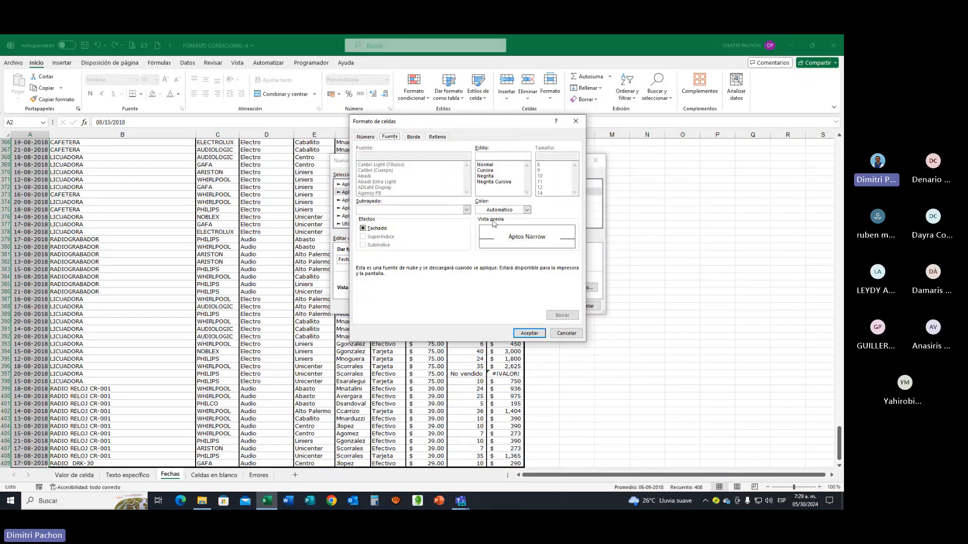
{"action": "left_click", "coordinate": [490, 212]}
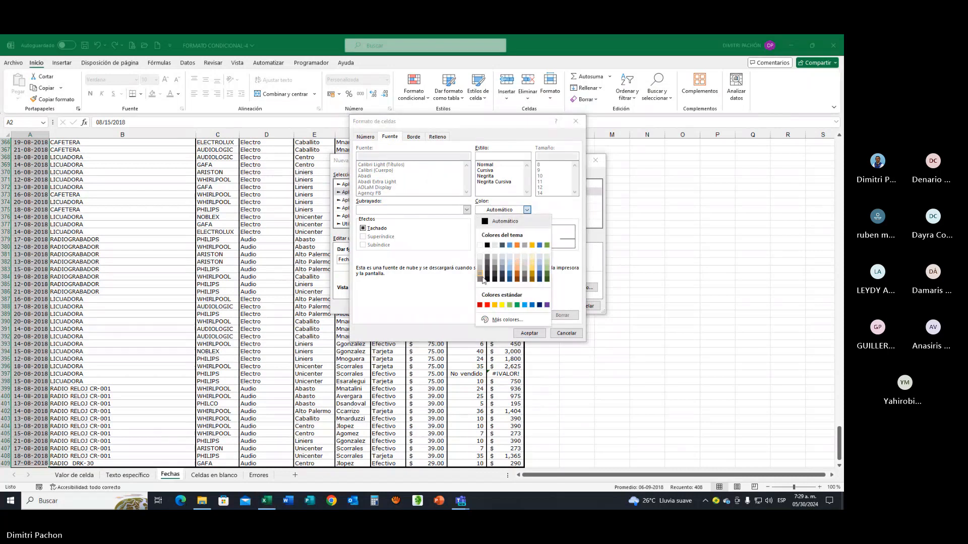
{"action": "left_click", "coordinate": [486, 303]}
{"action": "left_click", "coordinate": [487, 177]}
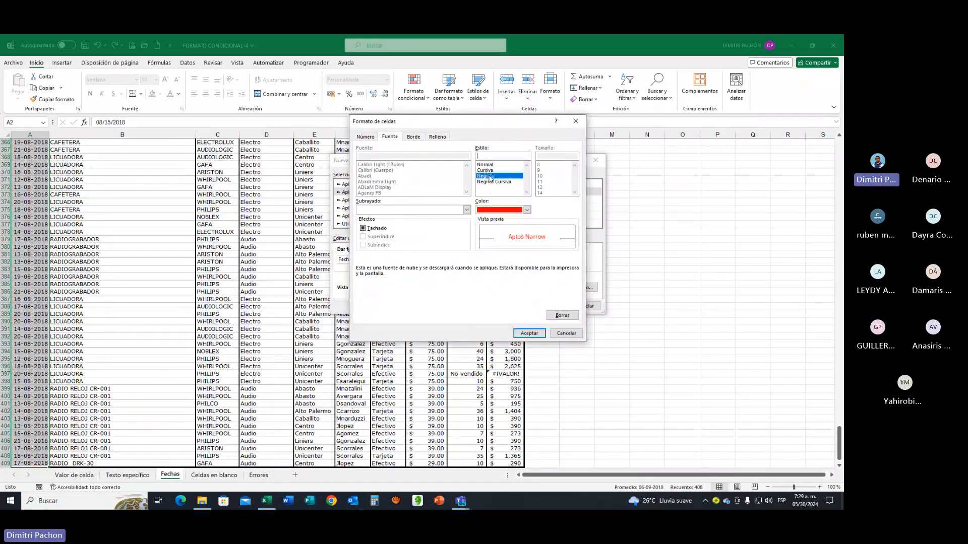
{"action": "left_click", "coordinate": [528, 334]}
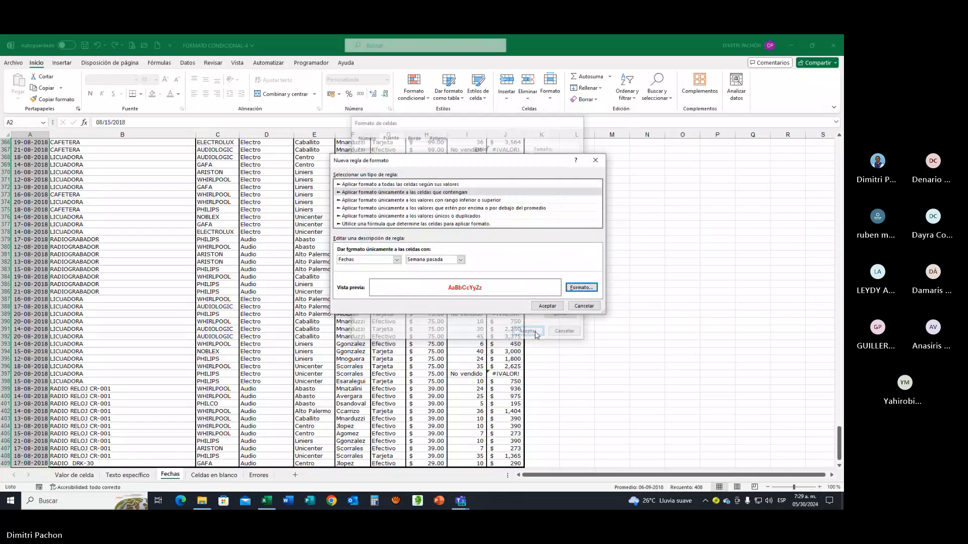
{"action": "left_click", "coordinate": [548, 305]}
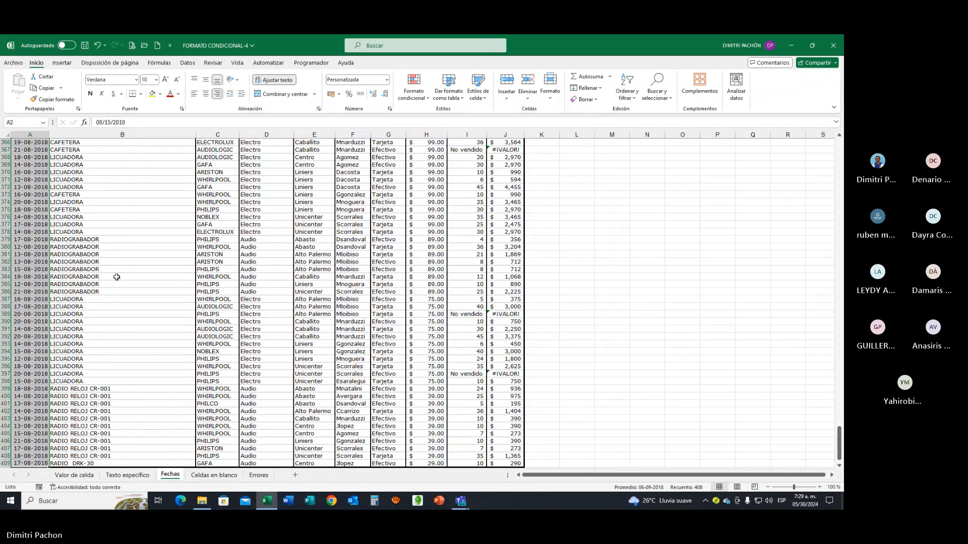
Re-enter the Fecha Venta in cell A21 as 05-15-2024
{"action": "scroll", "coordinate": [117, 277], "scroll_direction": "up", "scroll_amount": 16}
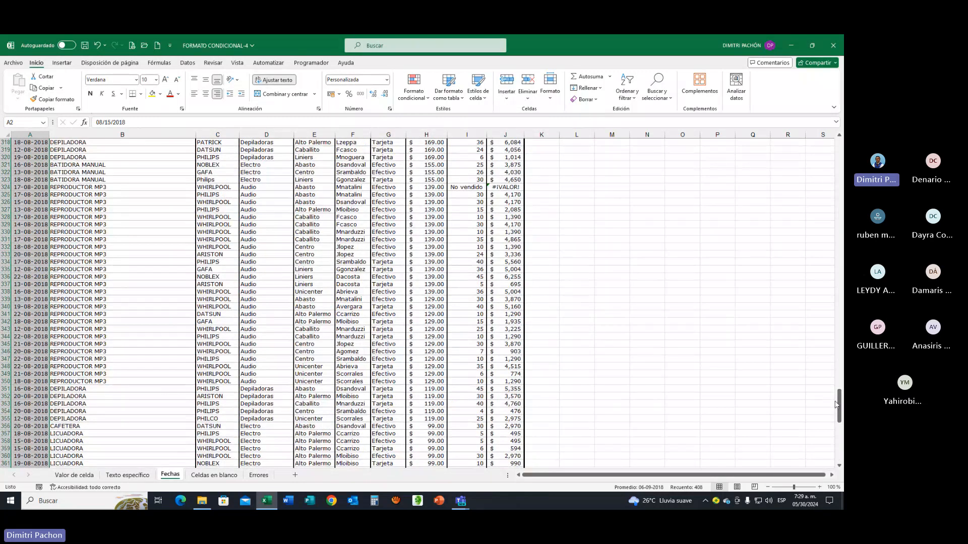
{"action": "left_click_drag", "start_coordinate": [839, 406], "coordinate": [828, 145]}
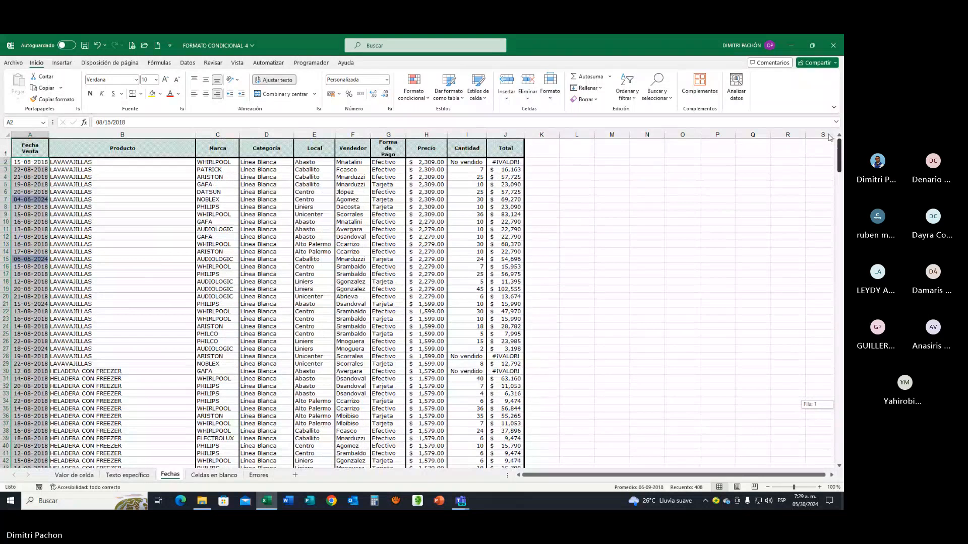
{"action": "left_click", "coordinate": [49, 305]}
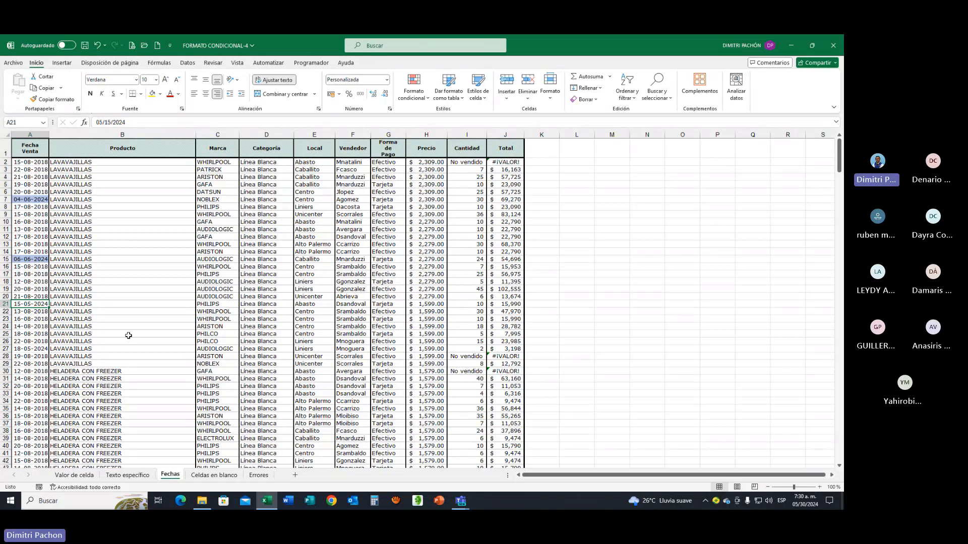
{"action": "type", "text": "05-15-"}
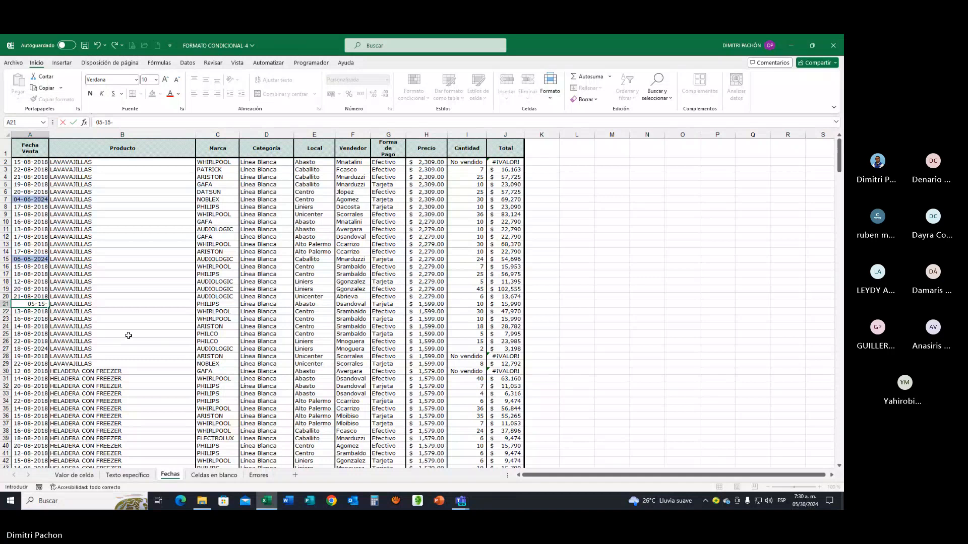
{"action": "type", "text": "2024"}
{"action": "key", "text": "Return"}
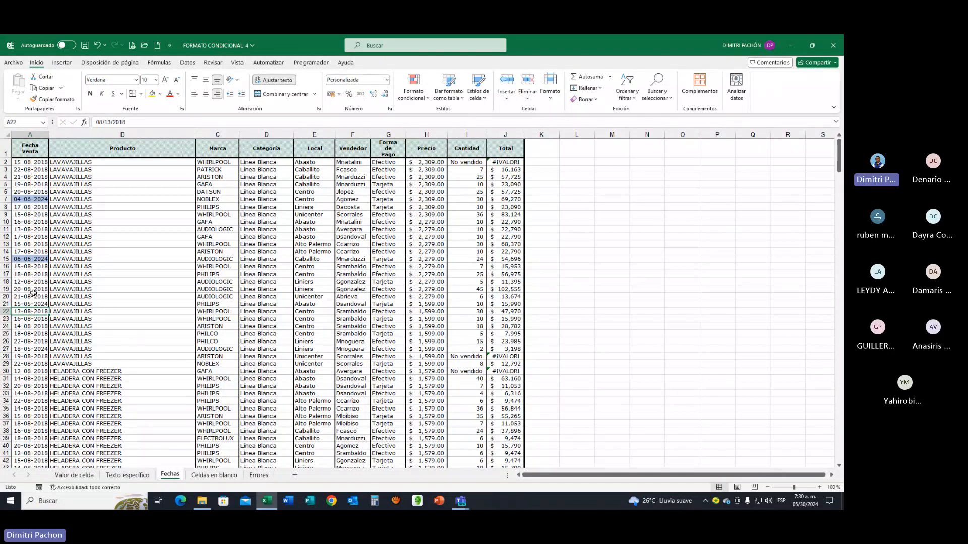
Change the number format of cell A21 to the "Fecha" category with type 03/14/2012
{"action": "left_click", "coordinate": [18, 301]}
{"action": "key", "text": "ctrl+1"}
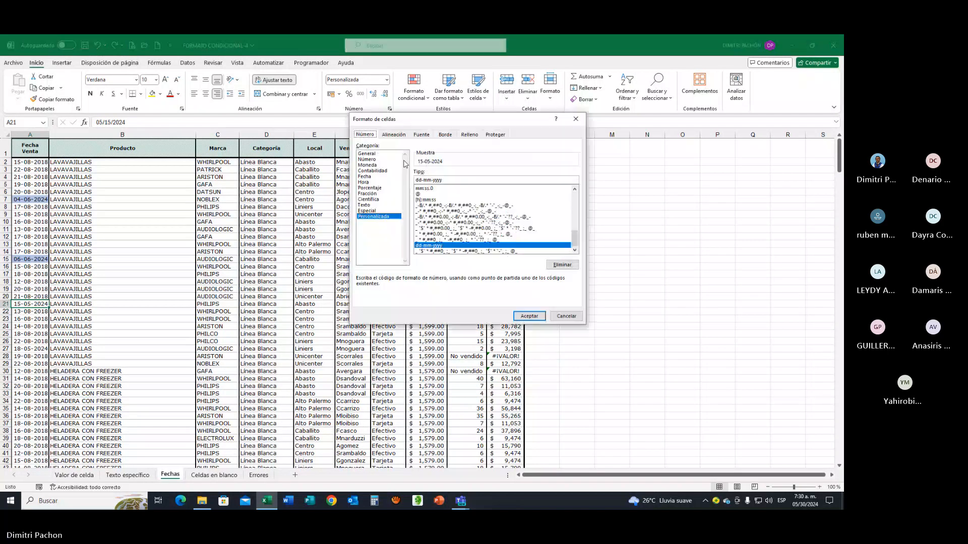
{"action": "left_click", "coordinate": [366, 177]}
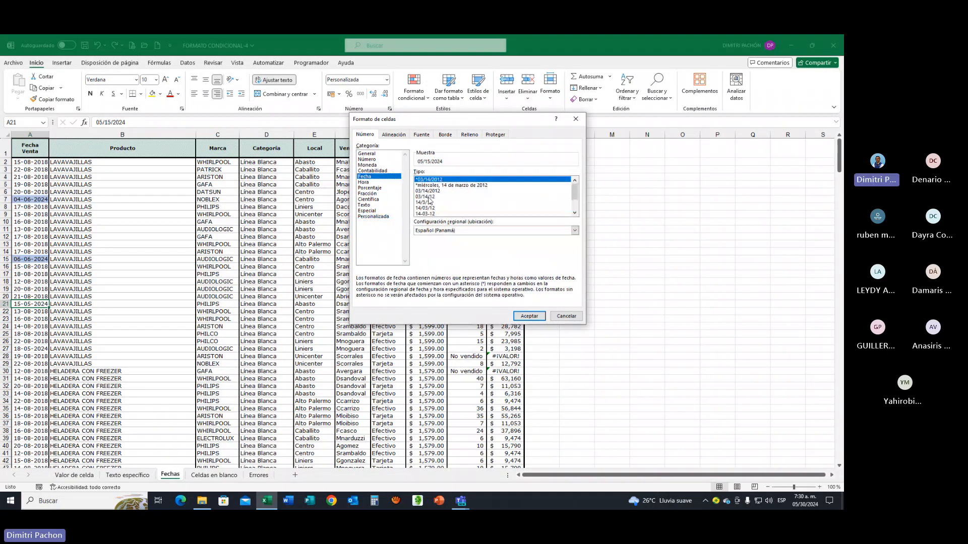
{"action": "left_click", "coordinate": [428, 191]}
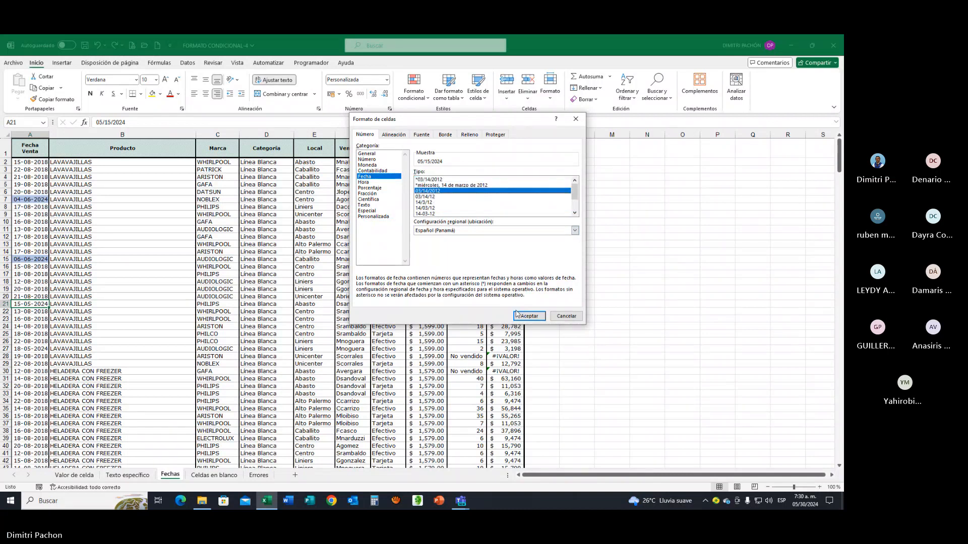
{"action": "left_click", "coordinate": [517, 315]}
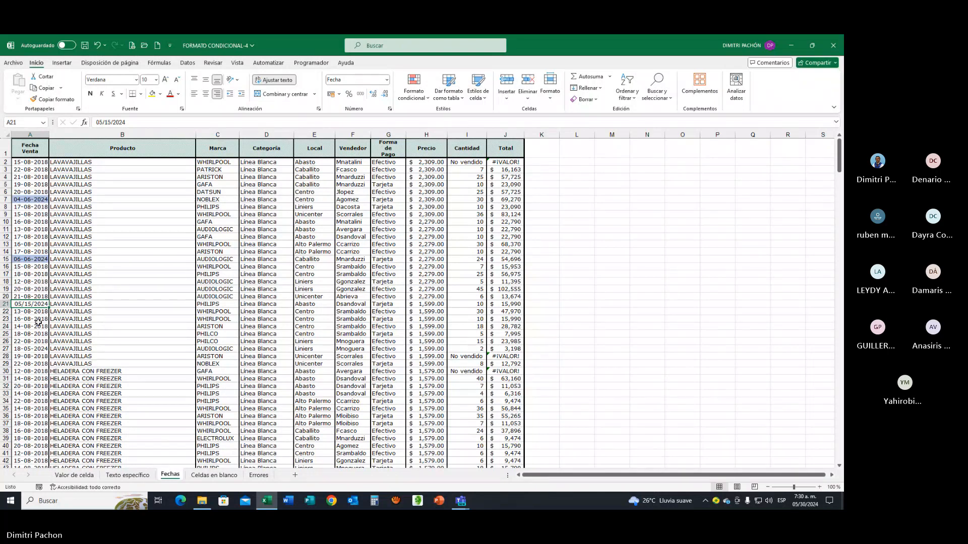
Apply the "Fecha" number format with type 03/14/2012 to cell A27
{"action": "left_click", "coordinate": [32, 348]}
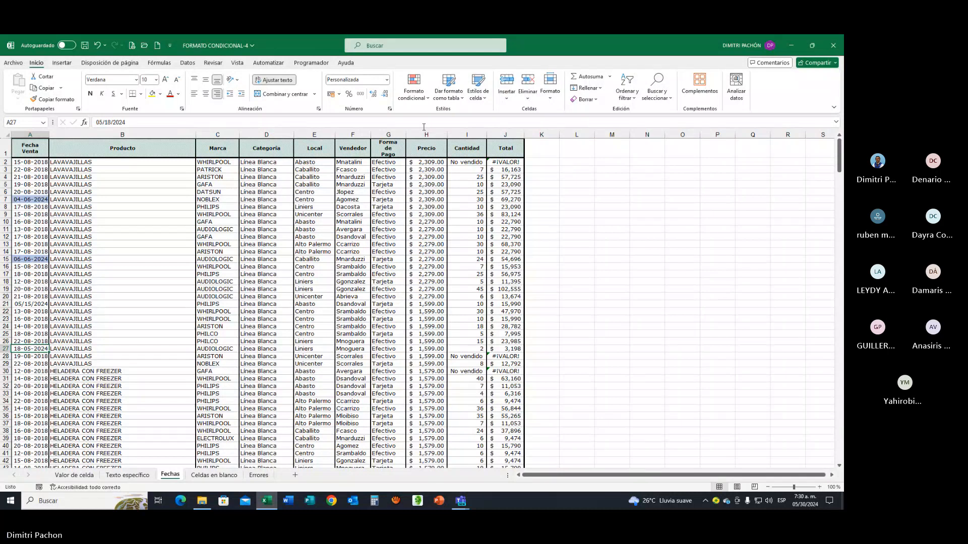
{"action": "left_click", "coordinate": [390, 109]}
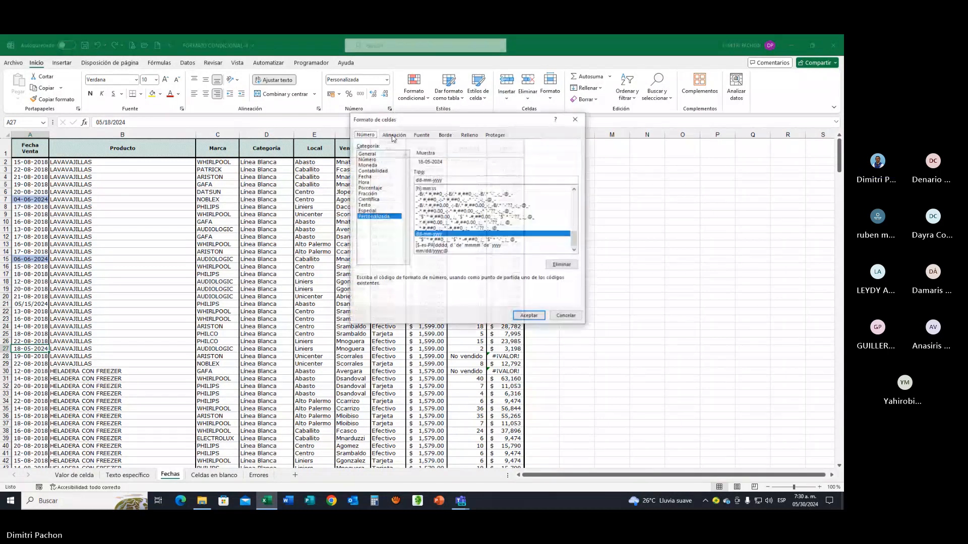
{"action": "left_click", "coordinate": [372, 177]}
{"action": "left_click", "coordinate": [427, 196]}
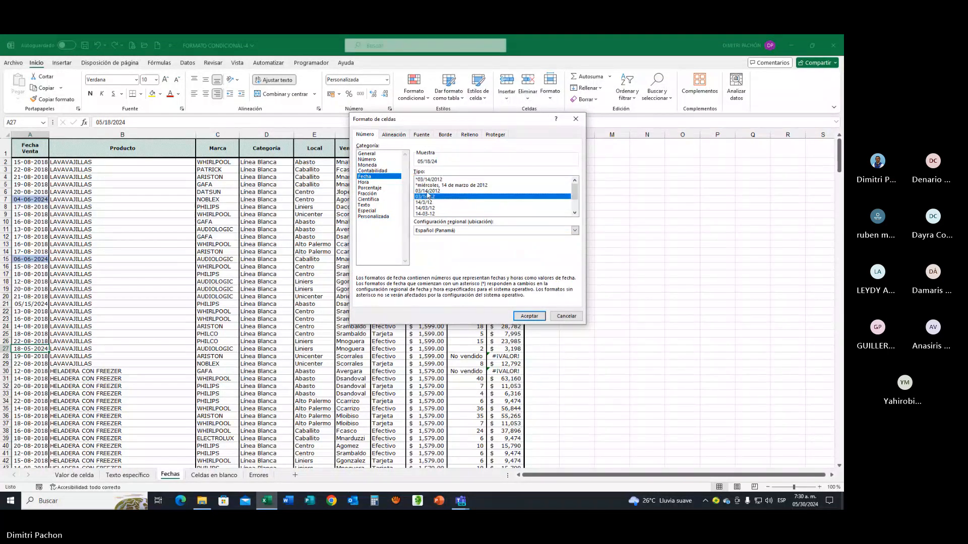
{"action": "left_click", "coordinate": [428, 192]}
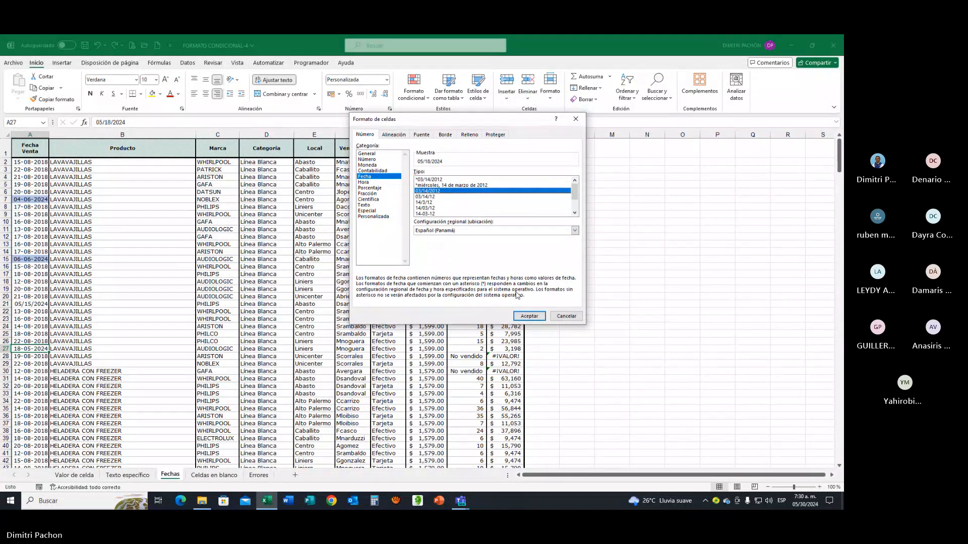
{"action": "left_click", "coordinate": [528, 316]}
Select the Fecha Venta dates in A2:A41 and delete their "Semana pasada" conditional formatting rule
{"action": "left_click", "coordinate": [33, 377]}
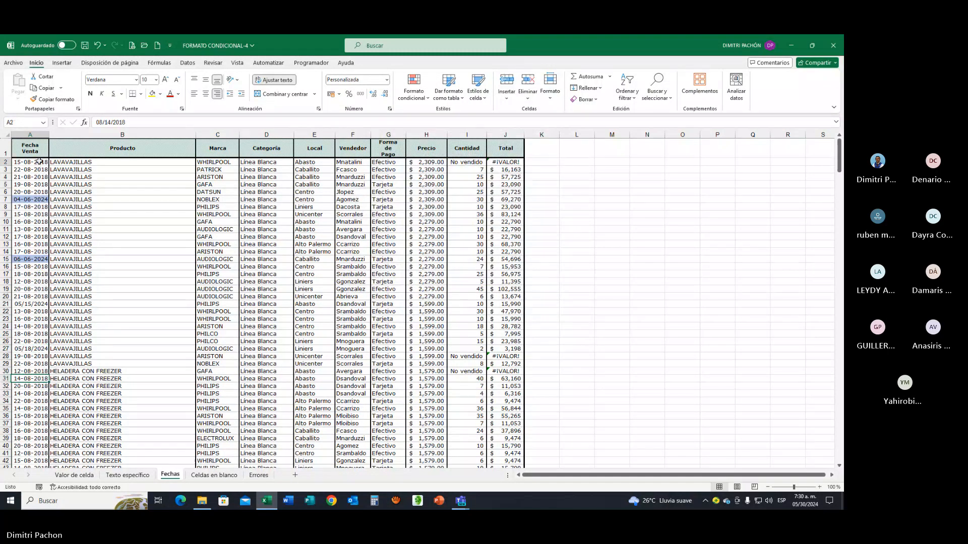
{"action": "left_click_drag", "start_coordinate": [36, 162], "coordinate": [31, 453]}
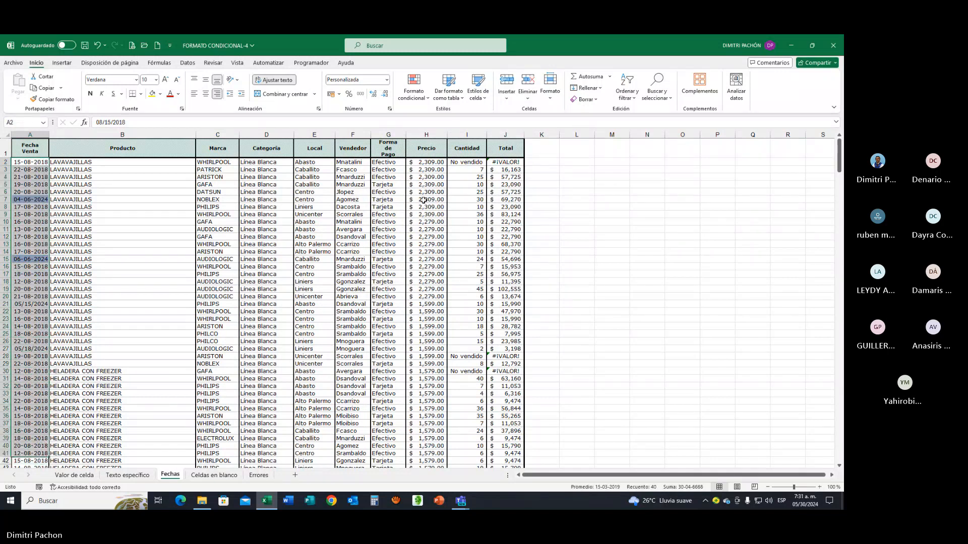
{"action": "left_click", "coordinate": [430, 99]}
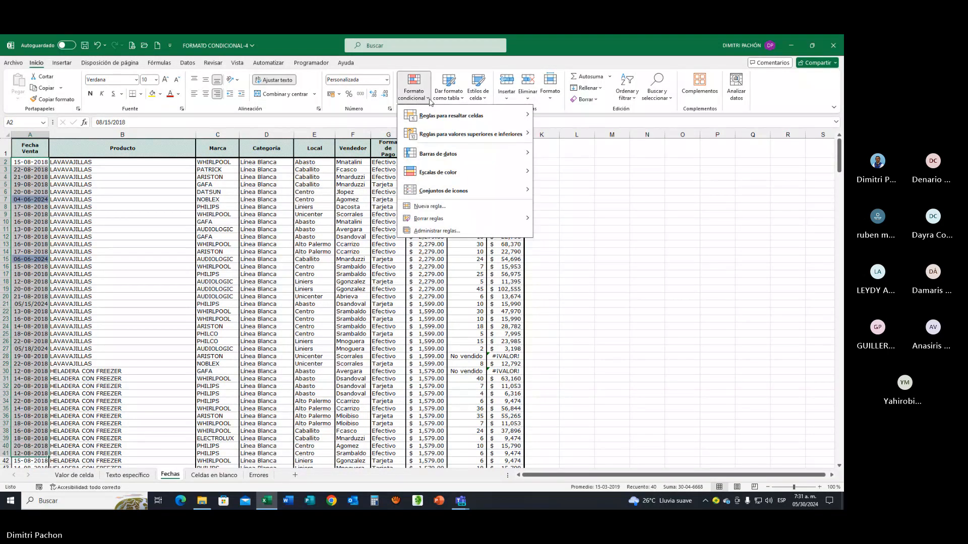
{"action": "left_click", "coordinate": [427, 231]}
{"action": "left_click", "coordinate": [375, 226]}
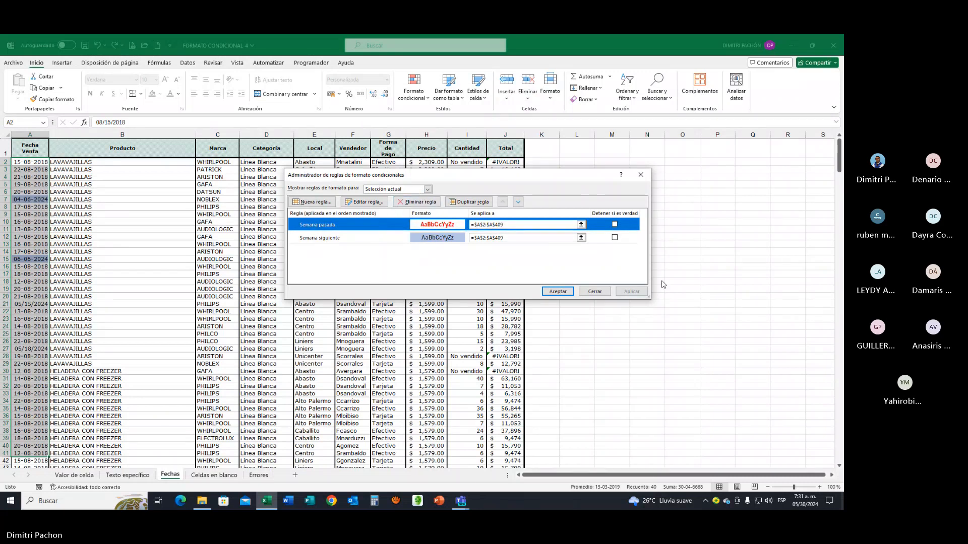
{"action": "left_click", "coordinate": [417, 201]}
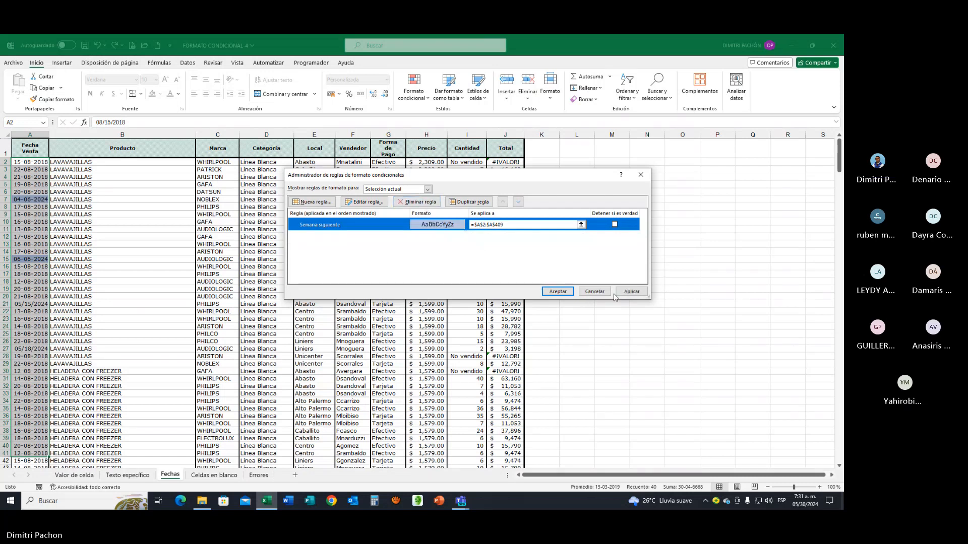
{"action": "left_click", "coordinate": [558, 291]}
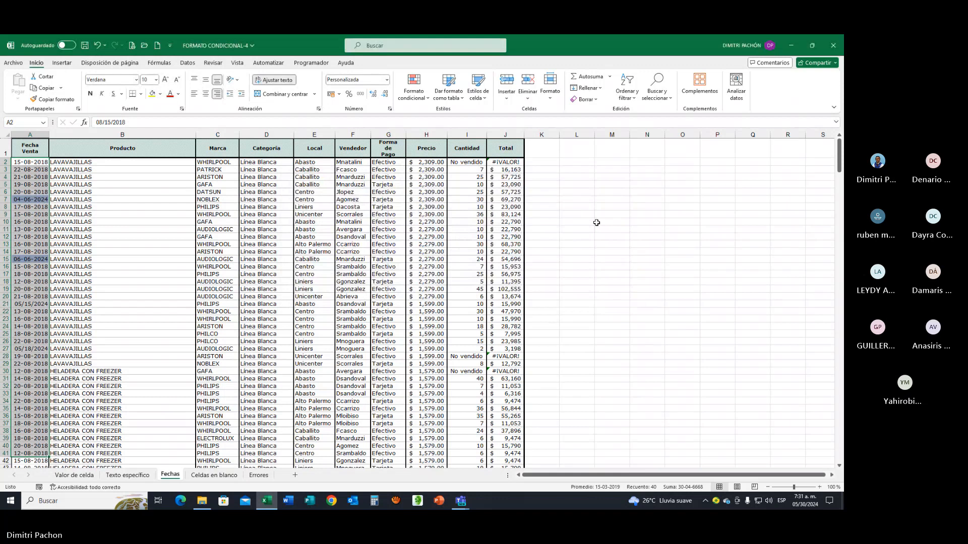
Create a new rule for A2:A41 that formats only cells containing "Fechas" "Semana pasada"
{"action": "left_click", "coordinate": [413, 88]}
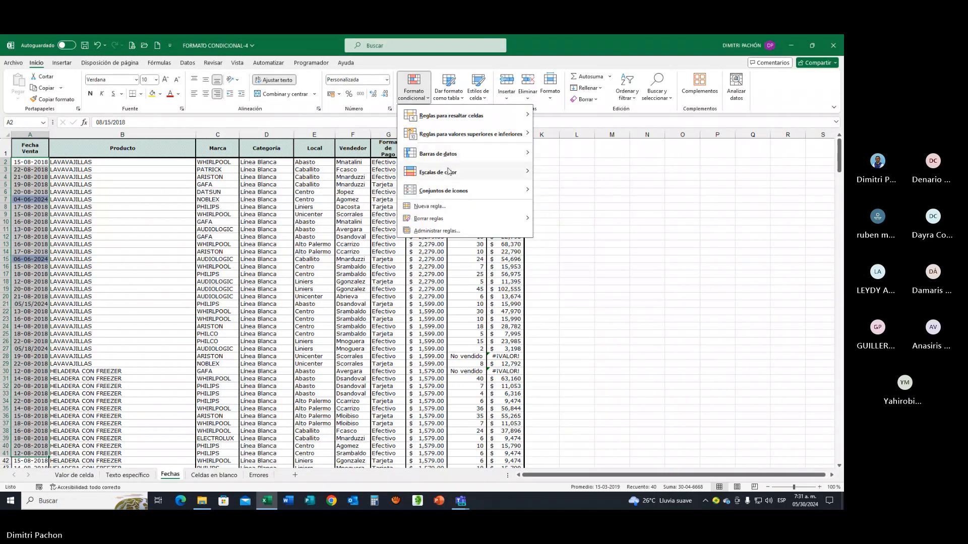
{"action": "left_click", "coordinate": [431, 209]}
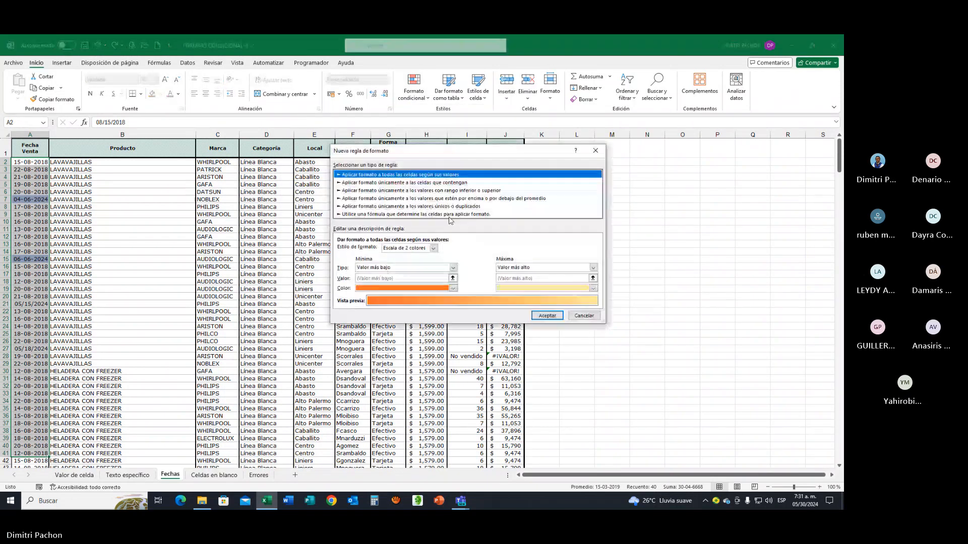
{"action": "left_click", "coordinate": [365, 183]}
{"action": "left_click", "coordinate": [372, 249]}
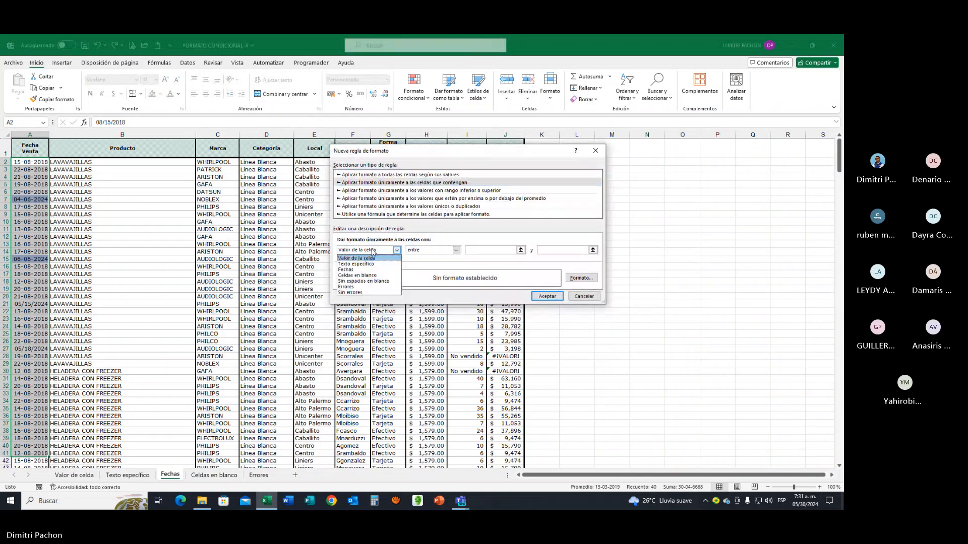
{"action": "left_click", "coordinate": [362, 270]}
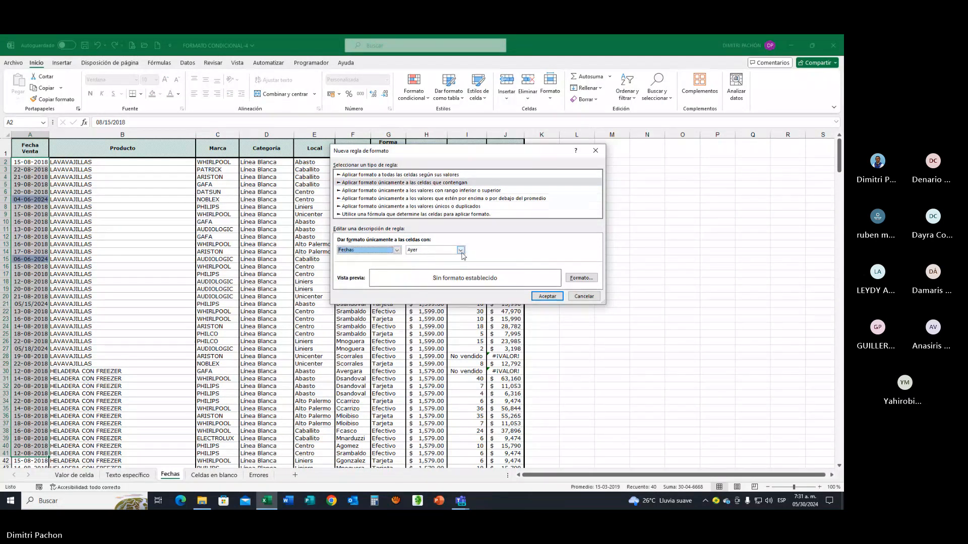
{"action": "left_click", "coordinate": [461, 250]}
{"action": "left_click", "coordinate": [426, 281]}
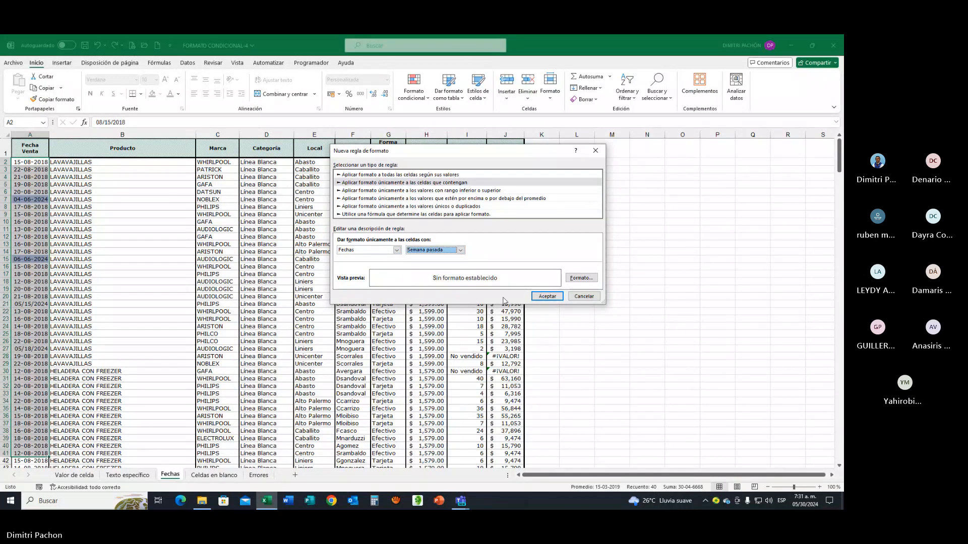
Set the recreated rule's format to bold red text, apply it and check the date in cell A21
{"action": "left_click", "coordinate": [581, 278]}
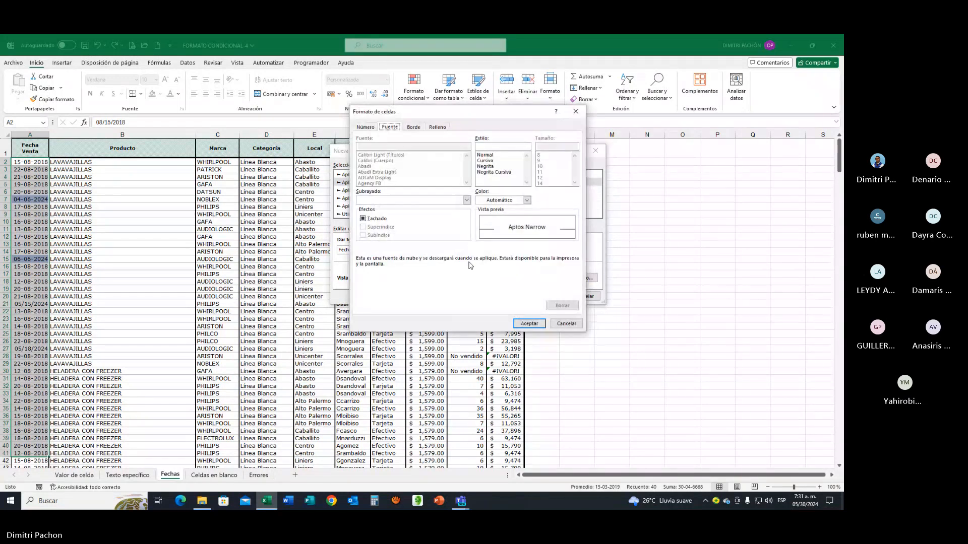
{"action": "left_click", "coordinate": [486, 167]}
{"action": "left_click", "coordinate": [526, 200]}
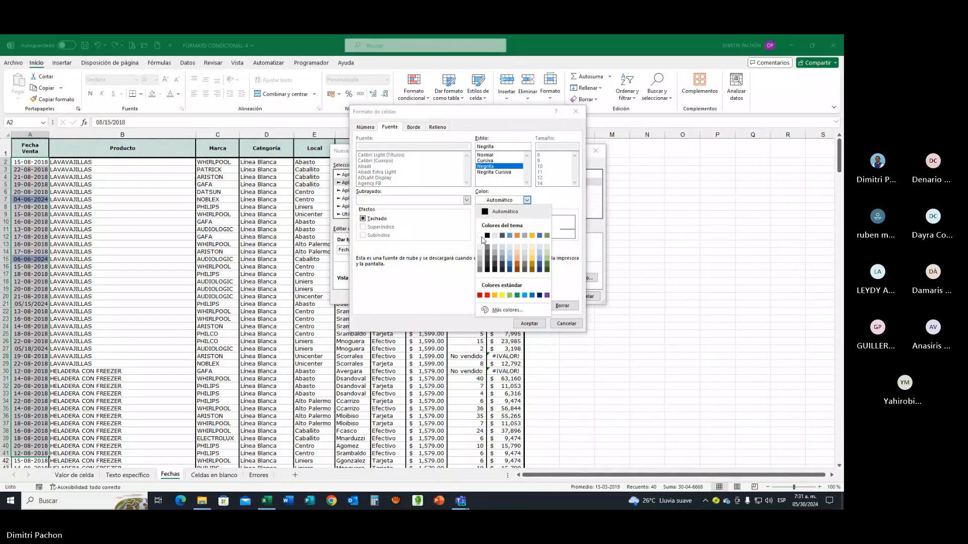
{"action": "left_click", "coordinate": [486, 295]}
{"action": "left_click", "coordinate": [529, 323]}
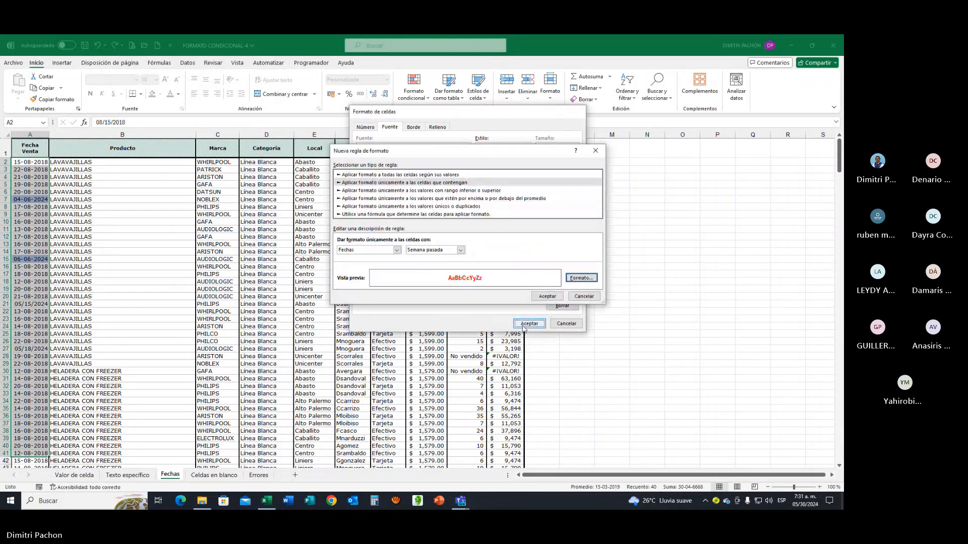
{"action": "left_click", "coordinate": [544, 297]}
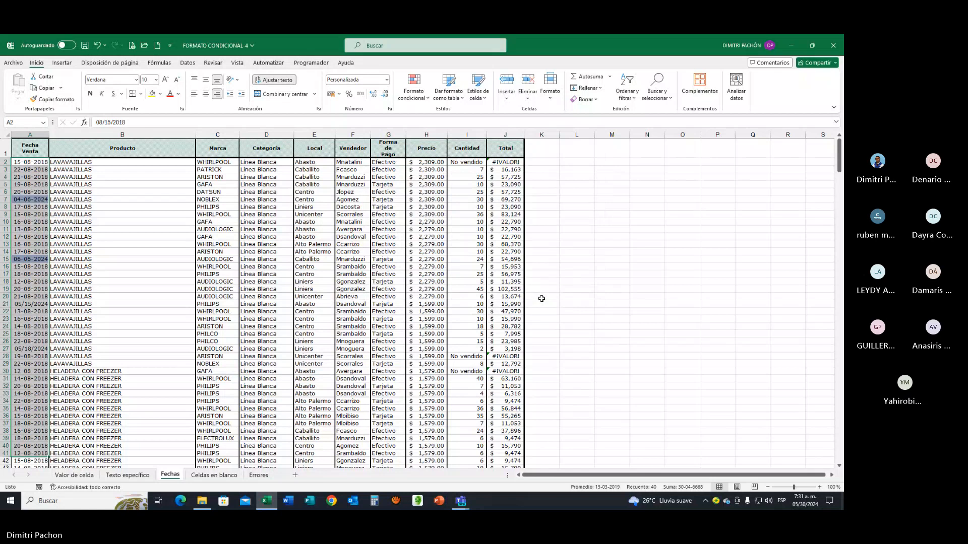
{"action": "left_click", "coordinate": [44, 288]}
{"action": "left_click", "coordinate": [38, 304]}
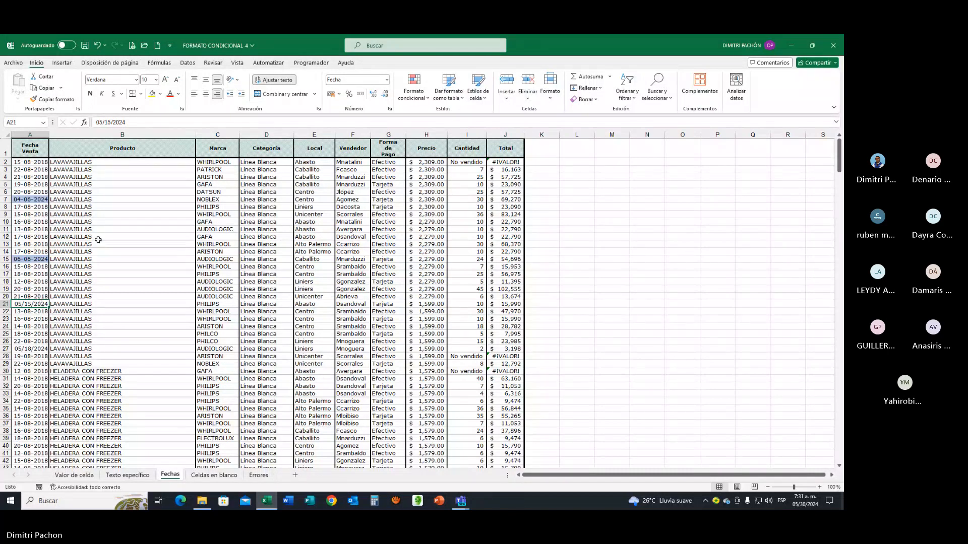
Select the Fecha Venta dates from A2 to A409 and return to the start of the list
{"action": "left_click", "coordinate": [37, 161]}
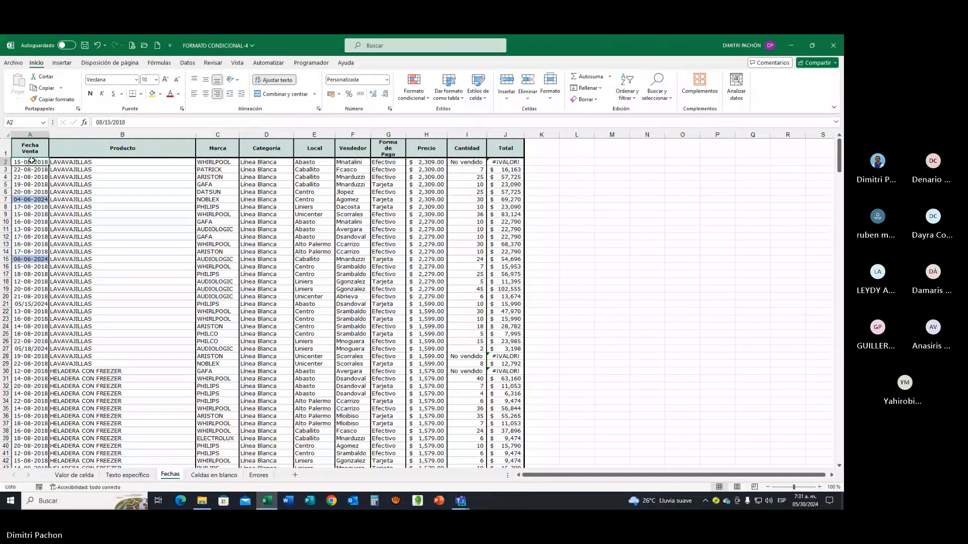
{"action": "left_click_drag", "start_coordinate": [32, 162], "coordinate": [33, 449]}
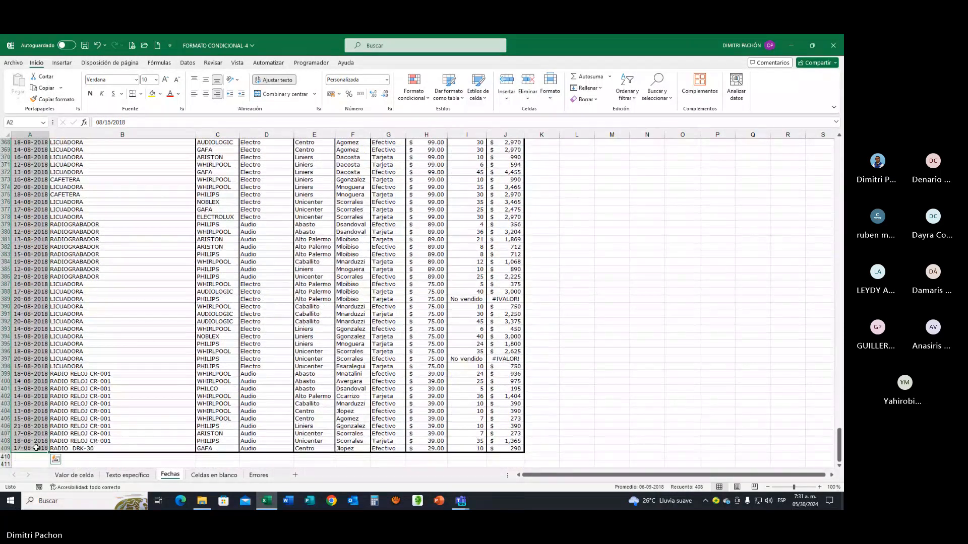
{"action": "left_click_drag", "start_coordinate": [839, 453], "coordinate": [842, 147]}
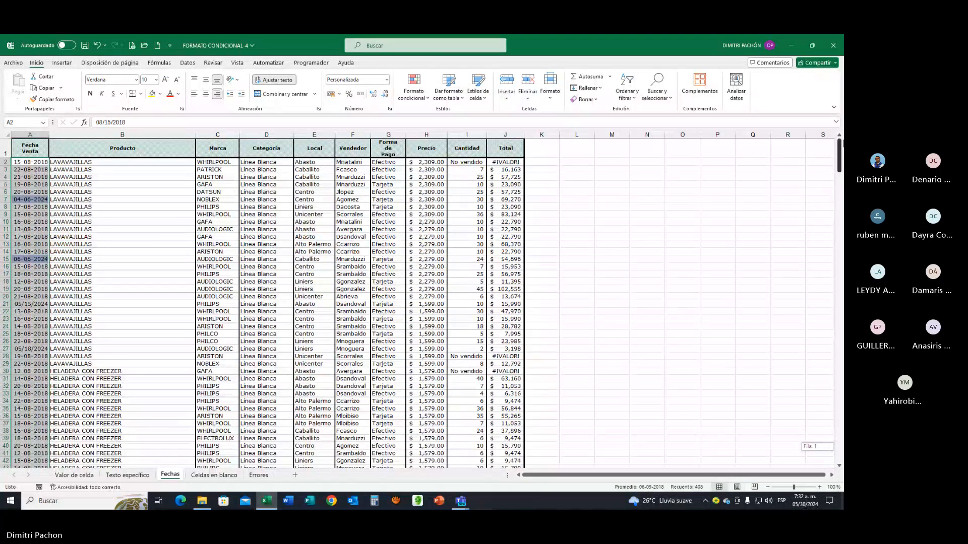
{"action": "left_click_drag", "start_coordinate": [843, 147], "coordinate": [843, 147]}
Re-enter the sale date in cell A21 as 05-15-2024
{"action": "left_click", "coordinate": [19, 304]}
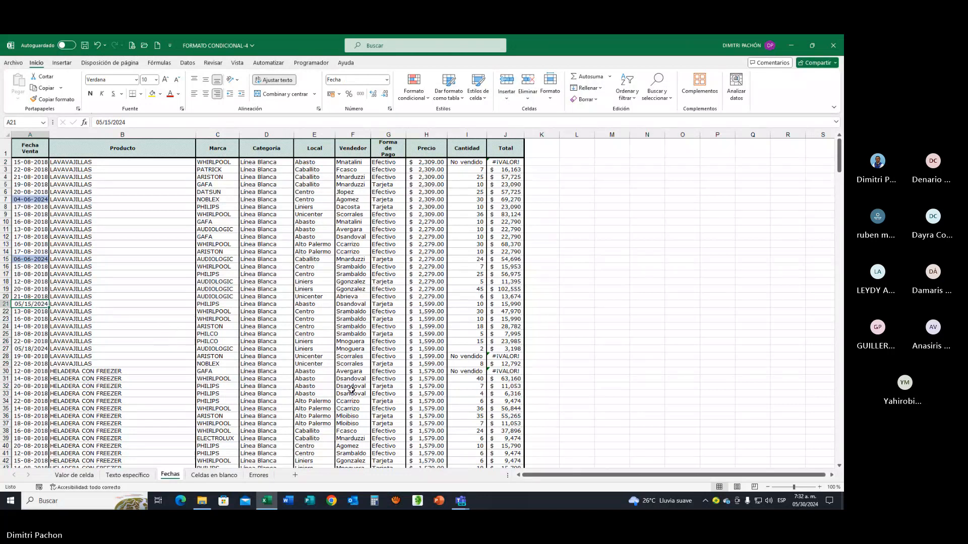
{"action": "type", "text": "05-"}
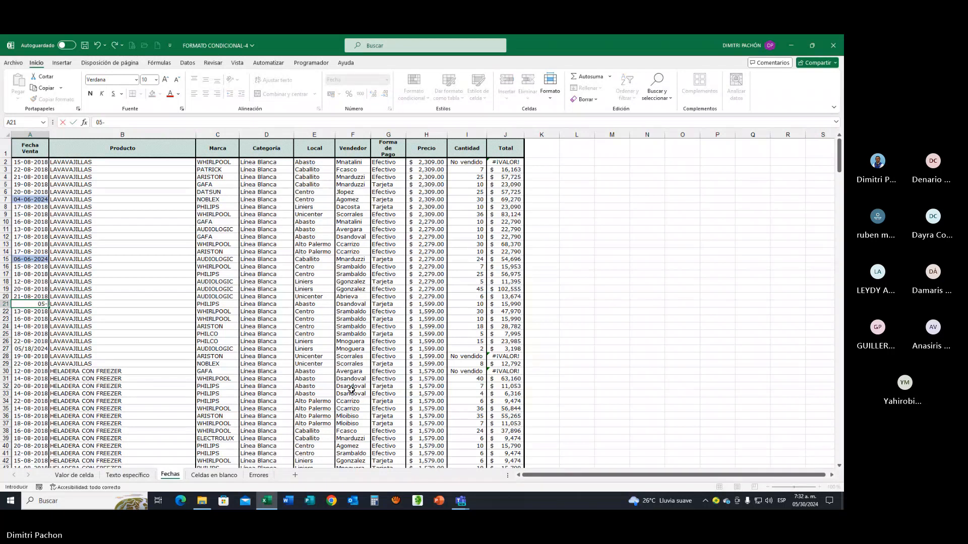
{"action": "type", "text": "15-2024"}
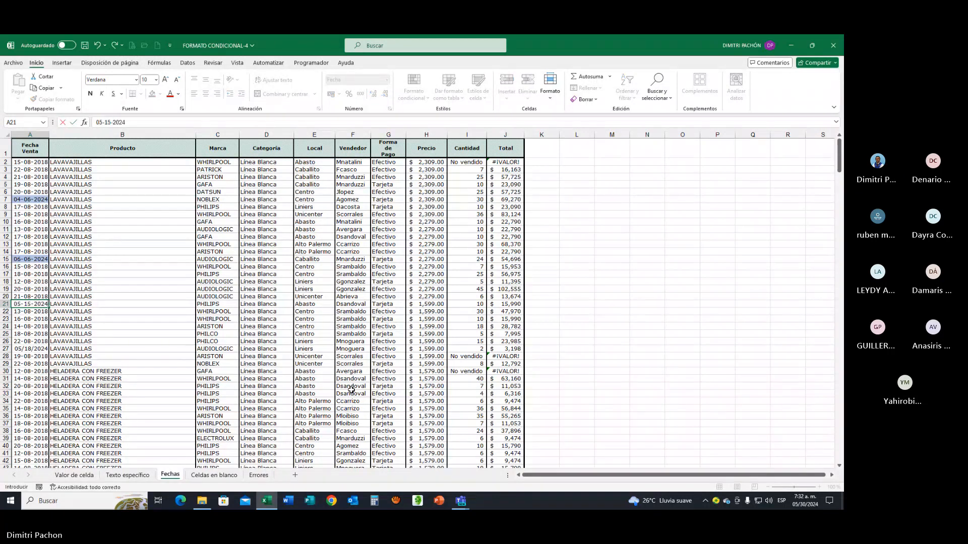
{"action": "key", "text": "Return"}
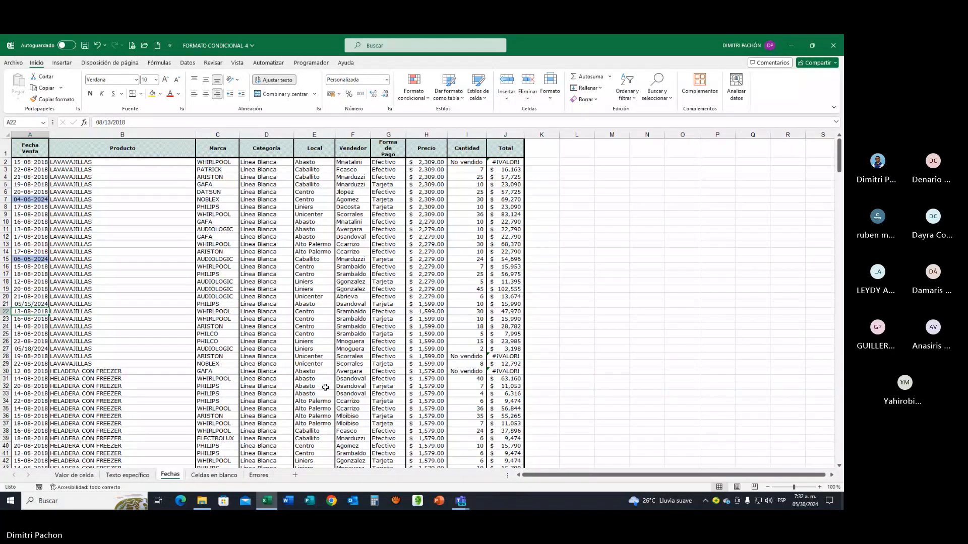
Re-enter the sale date in cell A27 as 05-18-2024
{"action": "left_click", "coordinate": [30, 349]}
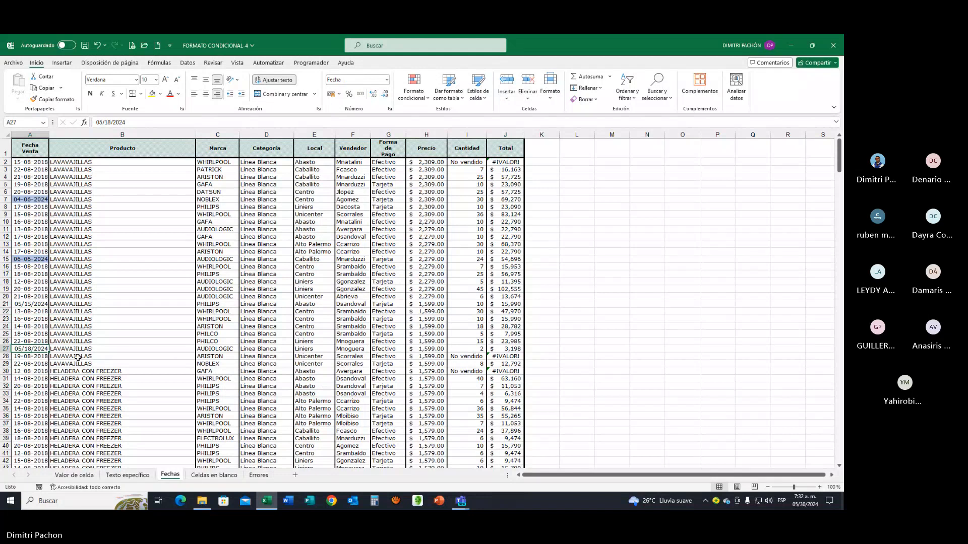
{"action": "type", "text": "0"}
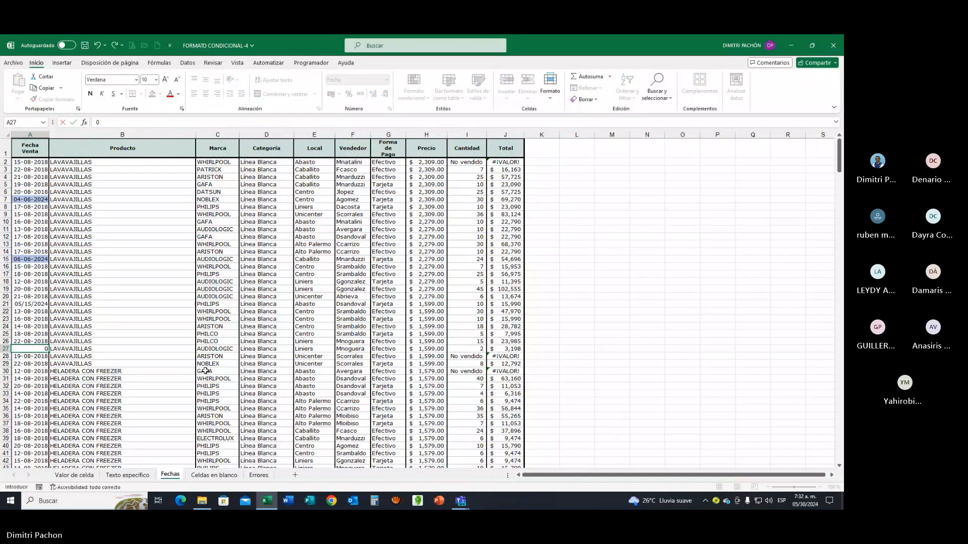
{"action": "type", "text": "5-18-2024"}
{"action": "key", "text": "ctrl+Return"}
{"action": "key", "text": "Return"}
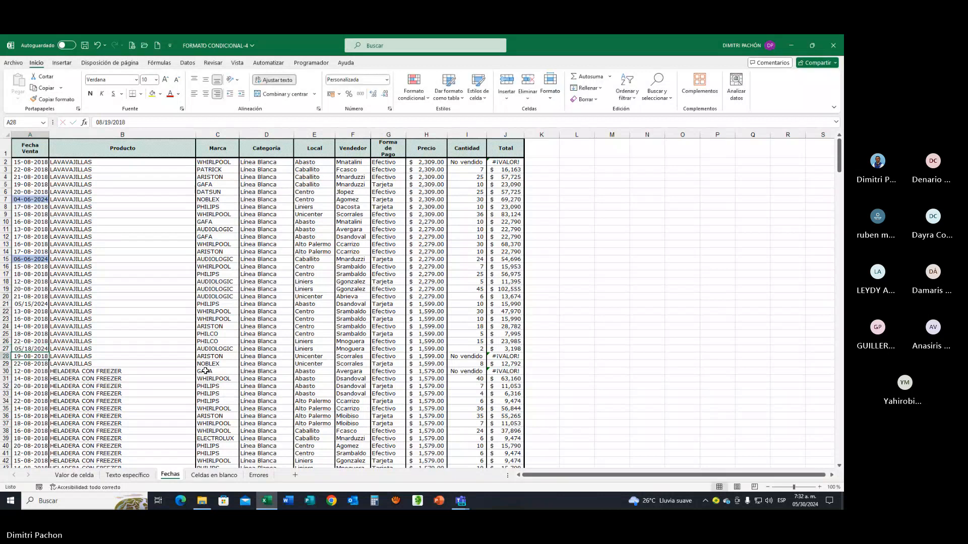
Look through the Fecha Venta column below cell A27 for dates formatted by the rule, including cell A253
{"action": "left_click", "coordinate": [36, 349]}
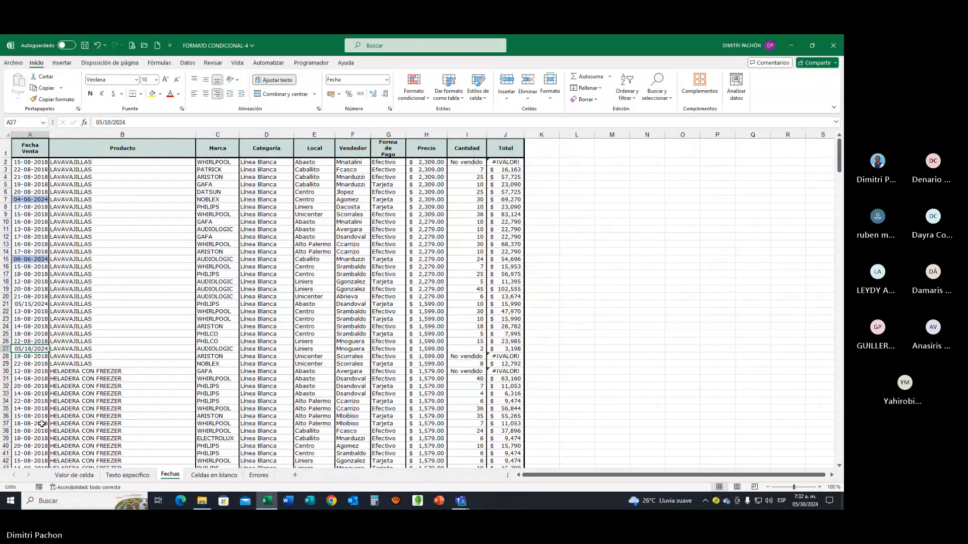
{"action": "scroll", "coordinate": [27, 432], "scroll_direction": "down", "scroll_amount": 3}
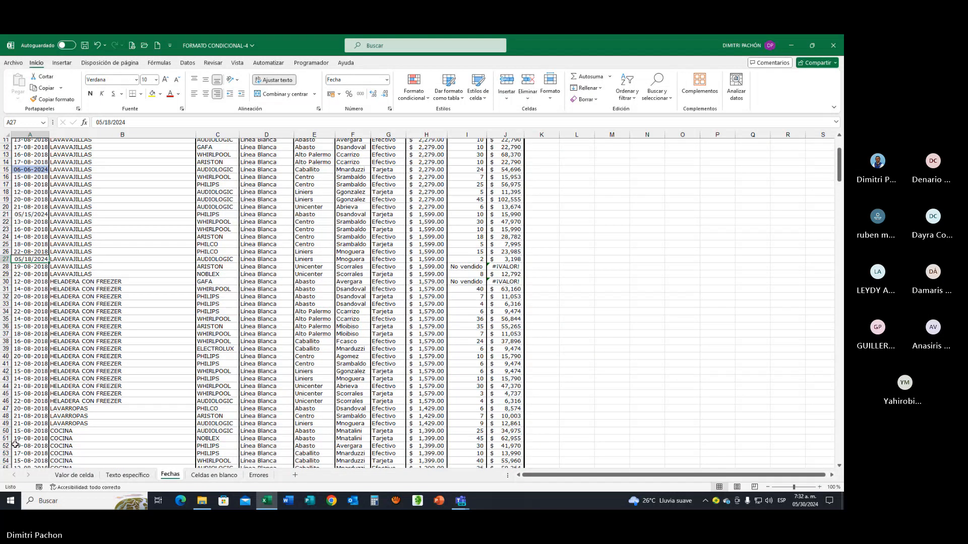
{"action": "scroll", "coordinate": [31, 433], "scroll_direction": "down", "scroll_amount": 5}
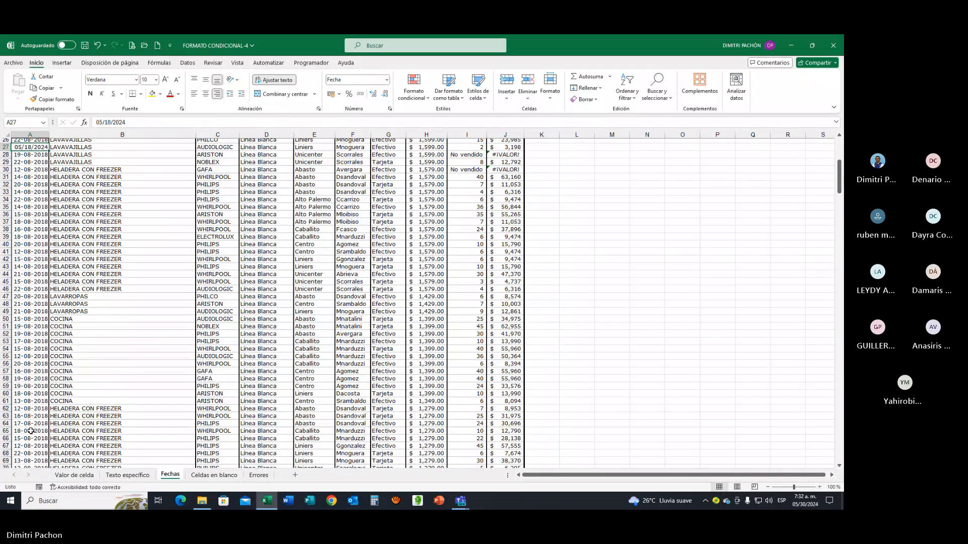
{"action": "left_click", "coordinate": [31, 401]}
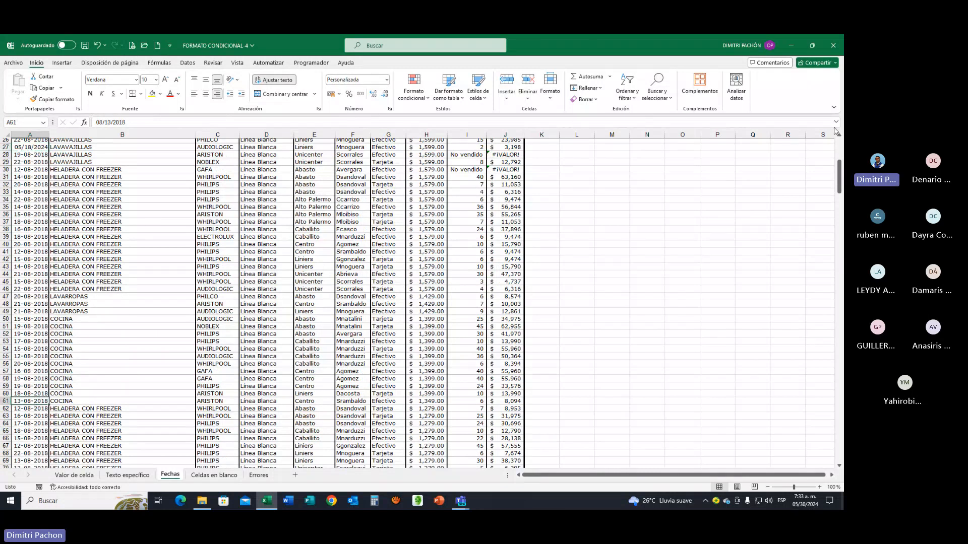
{"action": "left_click_drag", "start_coordinate": [840, 169], "coordinate": [841, 263]}
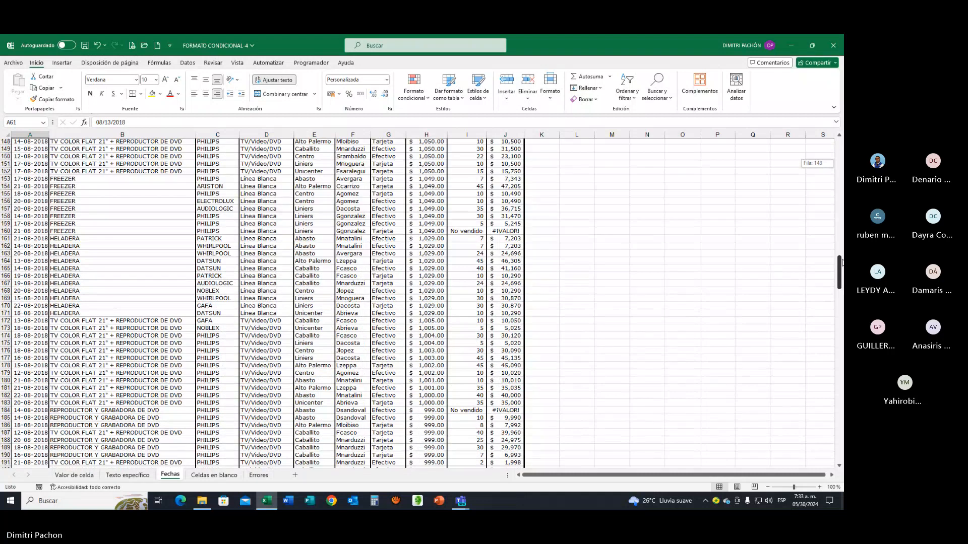
{"action": "left_click_drag", "start_coordinate": [841, 262], "coordinate": [842, 331]}
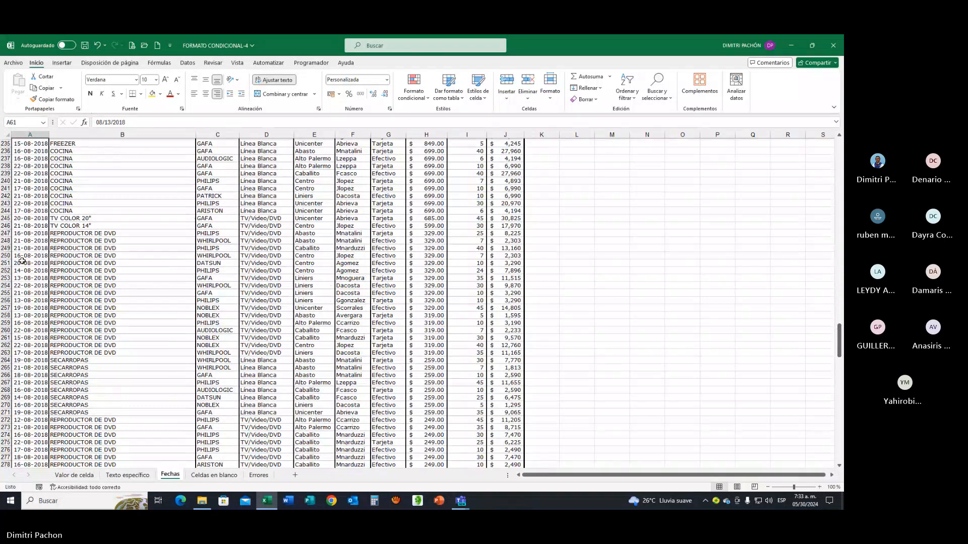
{"action": "left_click", "coordinate": [22, 284]}
{"action": "left_click", "coordinate": [22, 278]}
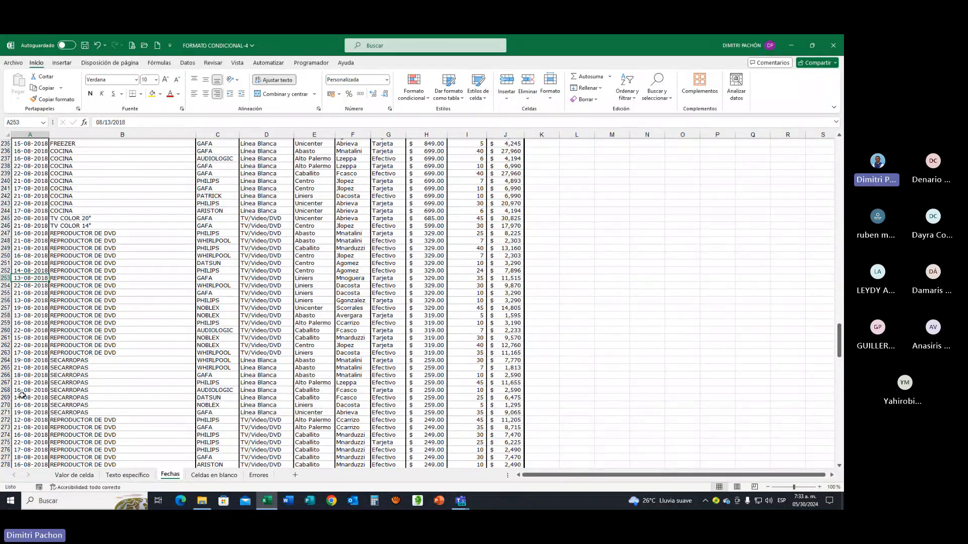
{"action": "scroll", "coordinate": [747, 186], "scroll_direction": "down", "scroll_amount": 20}
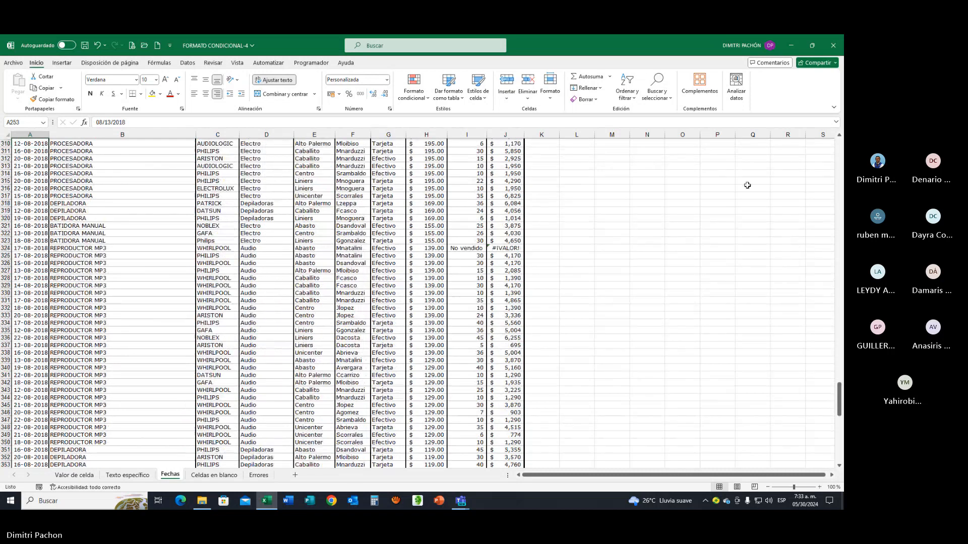
{"action": "left_click_drag", "start_coordinate": [839, 399], "coordinate": [833, 121]}
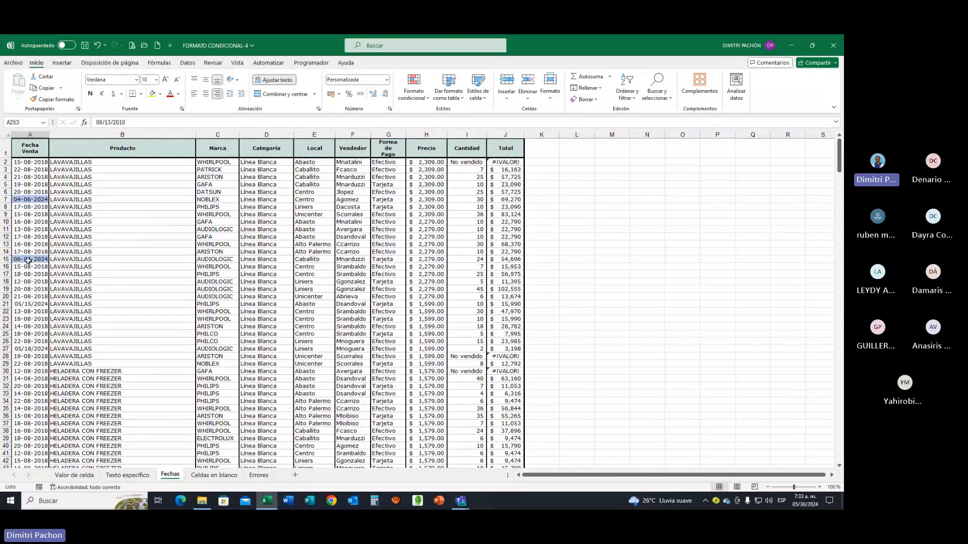
Check the number format options for the date in cell A27 without changing the format
{"action": "left_click", "coordinate": [18, 341]}
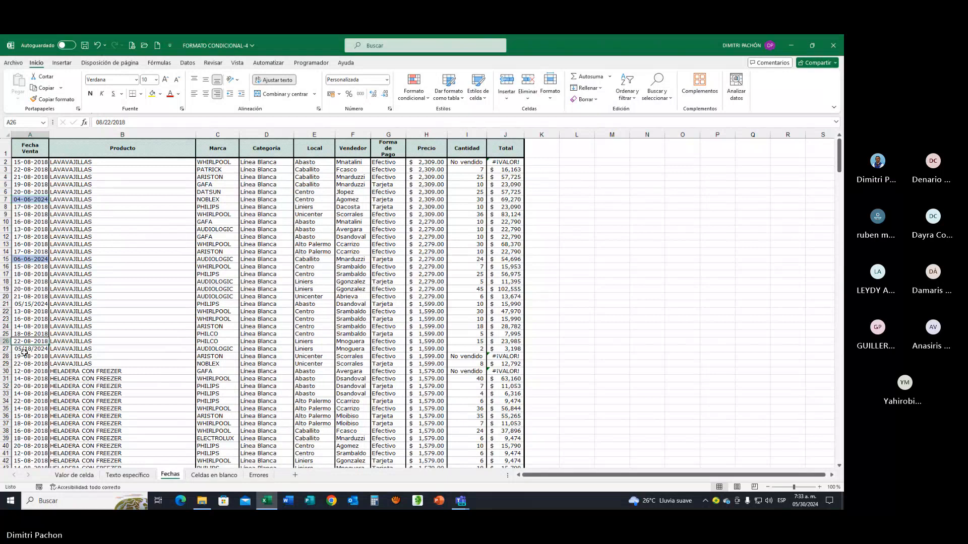
{"action": "left_click", "coordinate": [24, 350]}
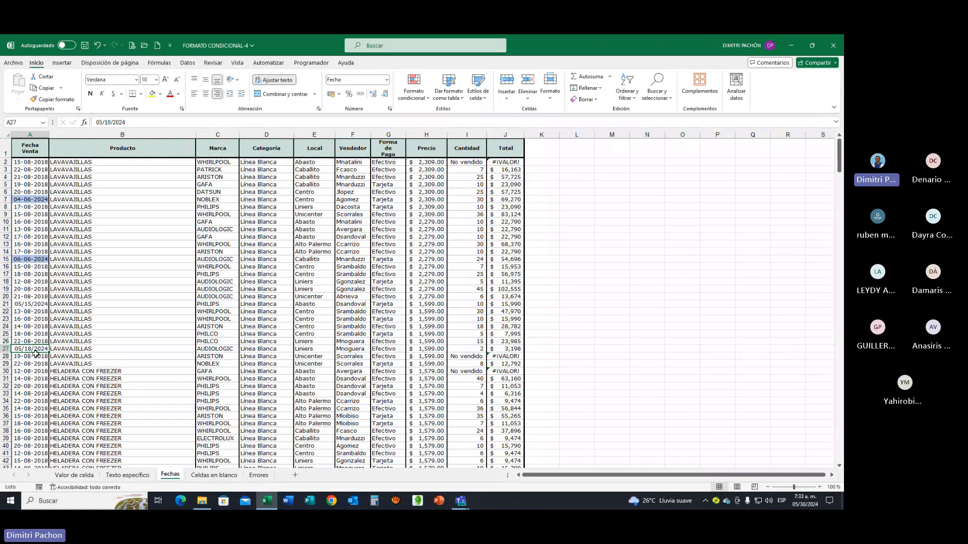
{"action": "left_click", "coordinate": [386, 81]}
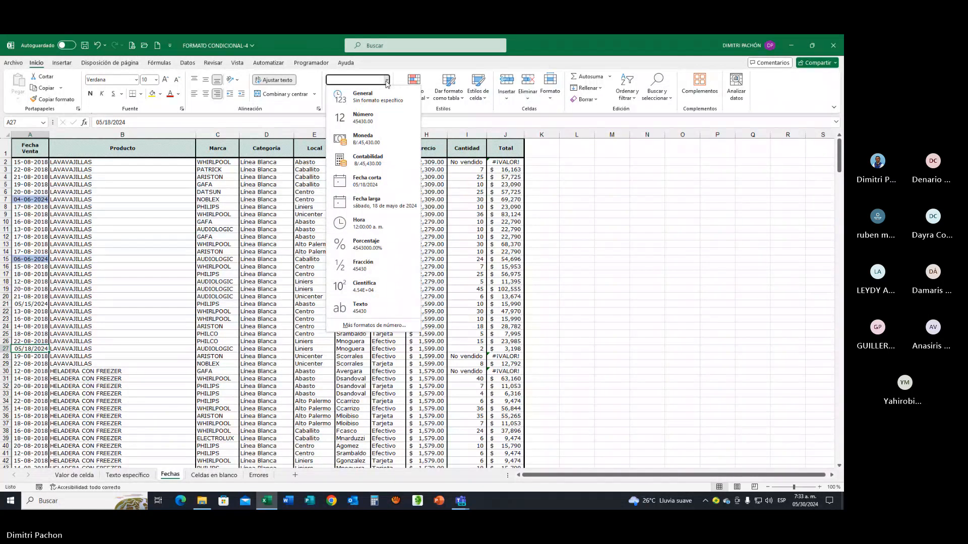
{"action": "left_click", "coordinate": [25, 319]}
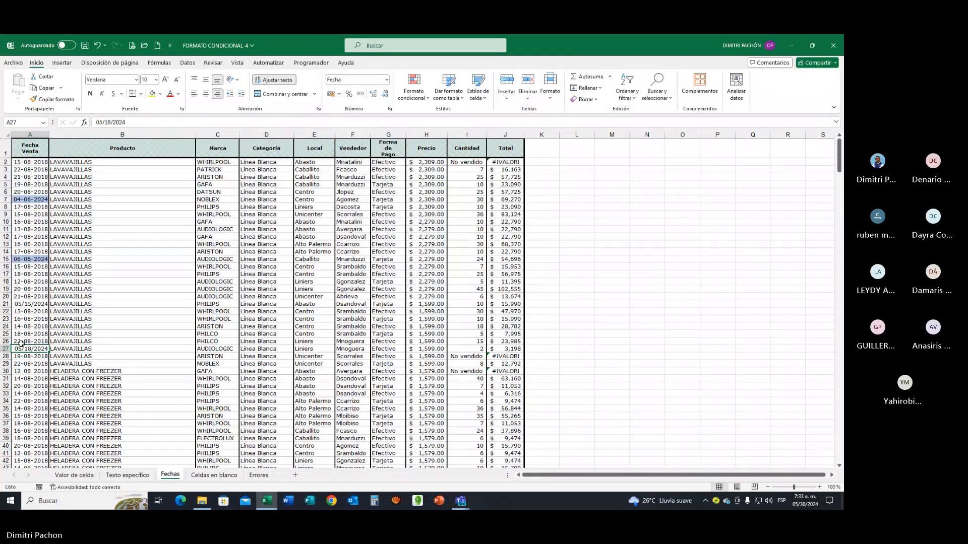
Change the sale date in cell A27 to 05-22-24 and autofit the width of column A
{"action": "left_click", "coordinate": [35, 356]}
{"action": "left_click", "coordinate": [31, 349]}
{"action": "type", "text": "05-"}
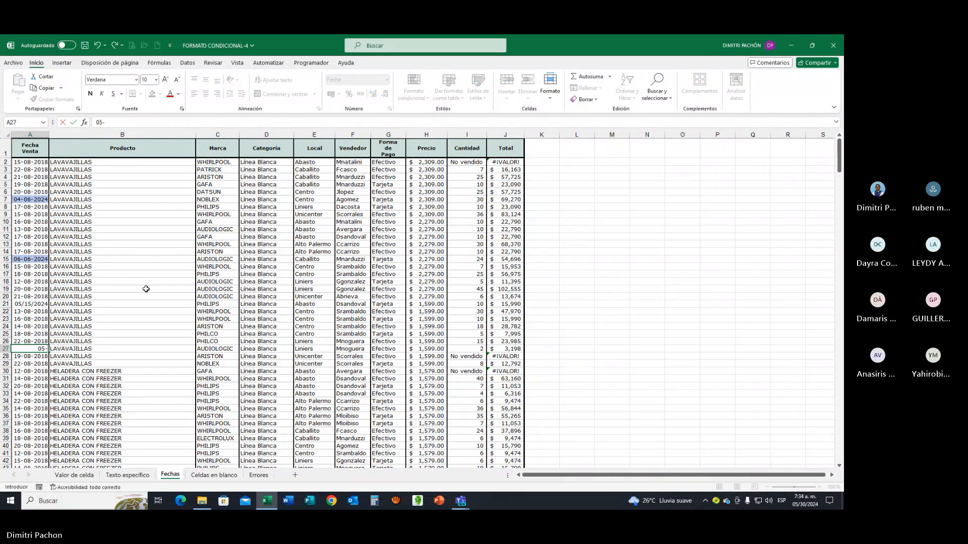
{"action": "type", "text": "22-24"}
{"action": "key", "text": "Return"}
{"action": "left_click", "coordinate": [34, 348]}
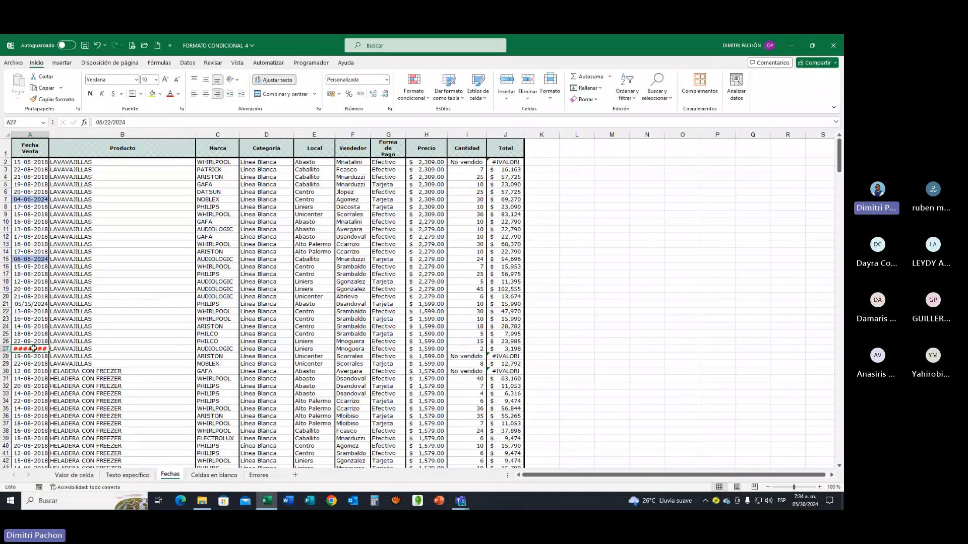
{"action": "double_click", "coordinate": [48, 134]}
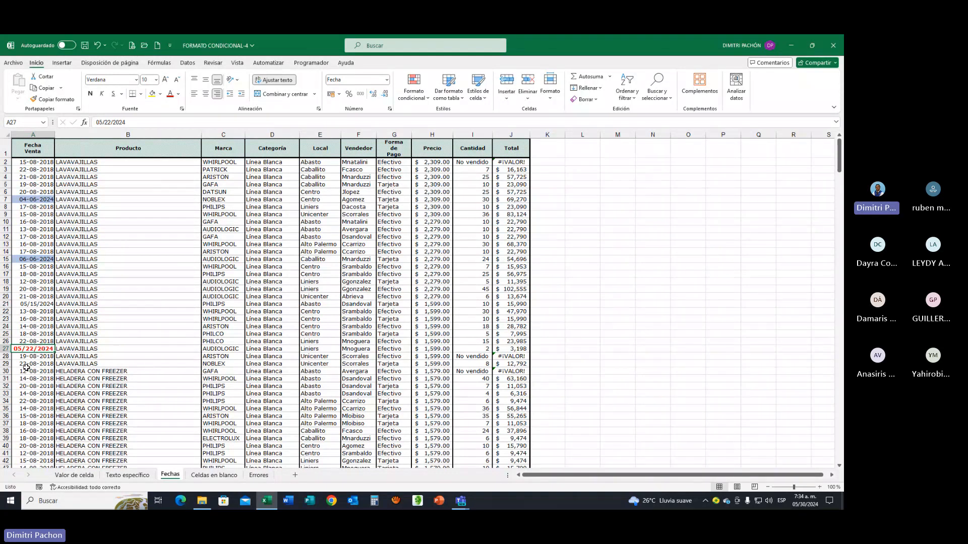
Enter the date 05/10/24 as the sale date in cell A33
{"action": "left_click", "coordinate": [45, 393]}
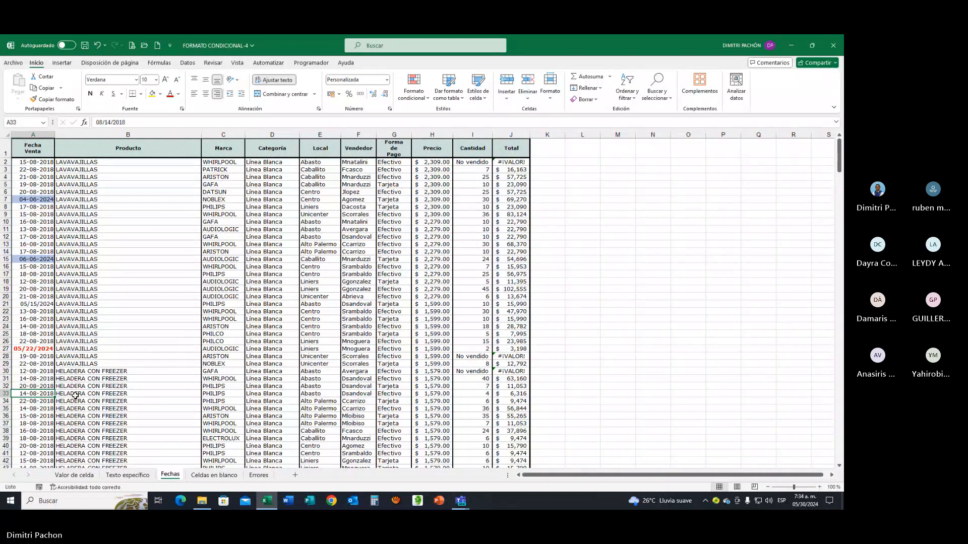
{"action": "type", "text": "05/"}
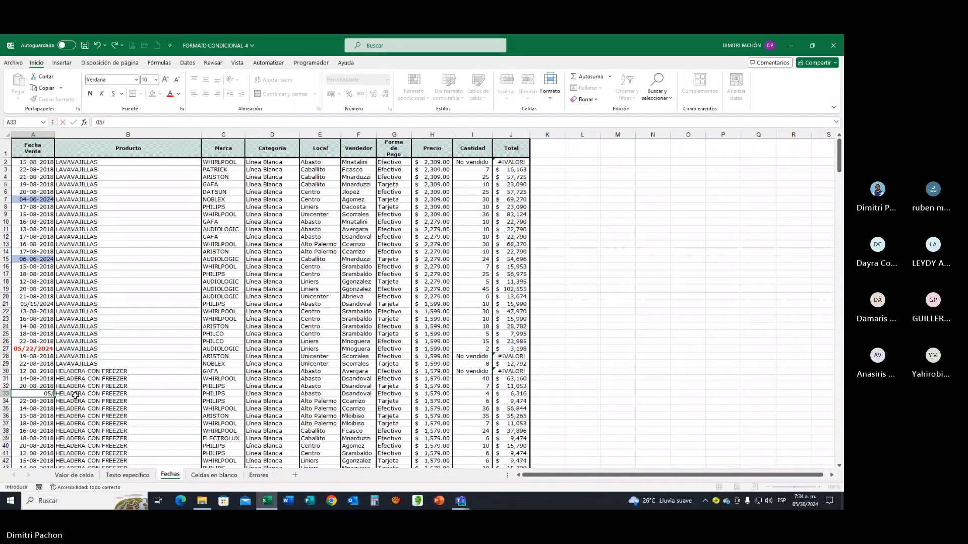
{"action": "type", "text": "1"}
{"action": "type", "text": "1/"}
{"action": "key", "text": "BackSpace"}
{"action": "key", "text": "BackSpace"}
{"action": "type", "text": "0/24"}
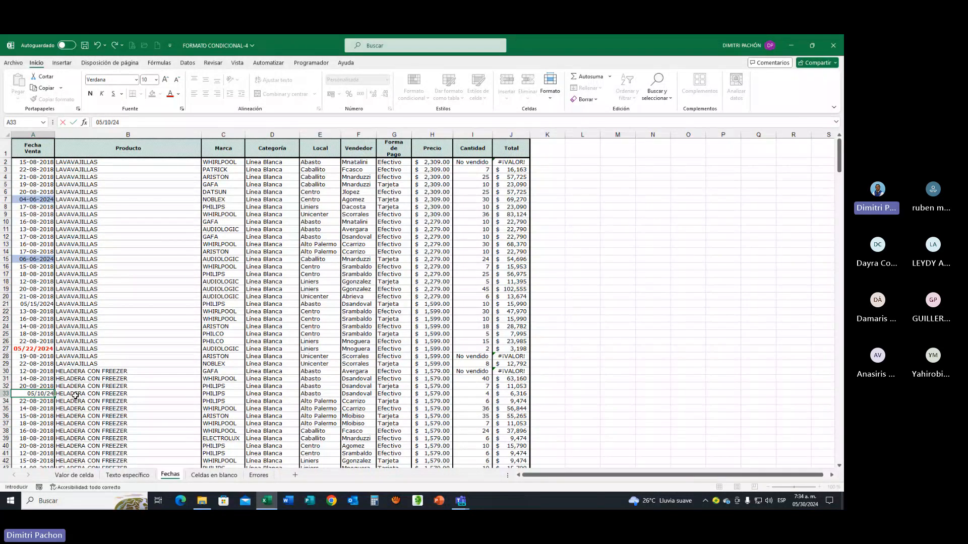
{"action": "key", "text": "Return"}
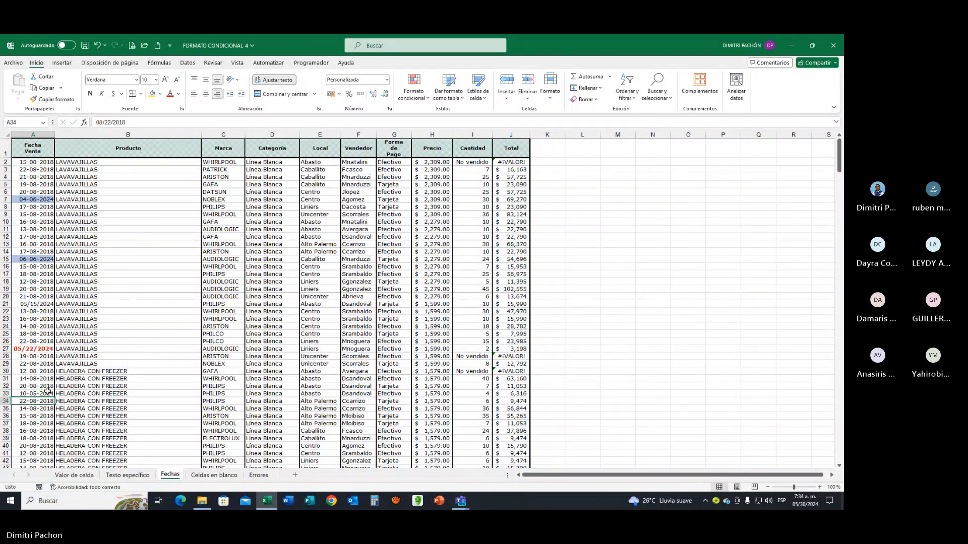
Replace the sale date in cell A33 with 05-16-24
{"action": "left_click", "coordinate": [42, 391]}
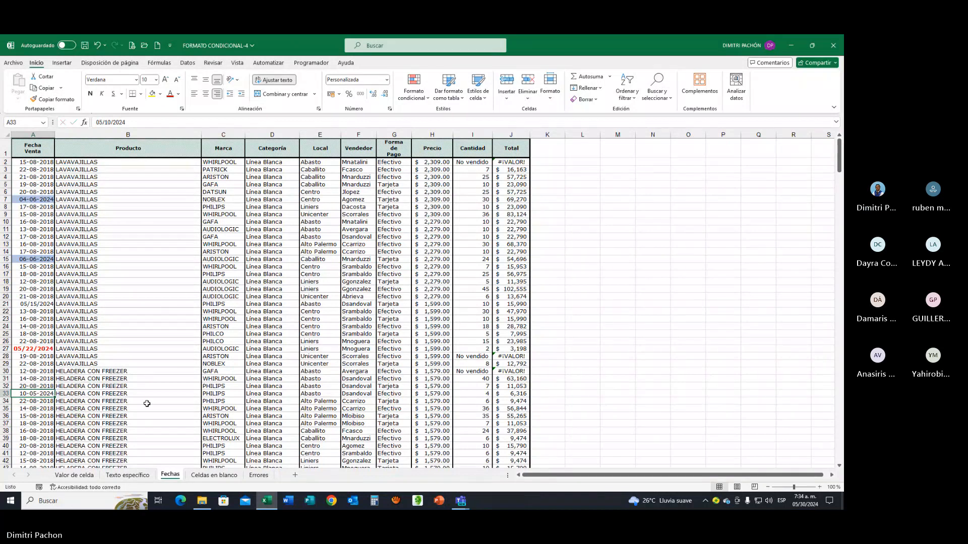
{"action": "key", "text": "F2"}
{"action": "type", "text": "058"}
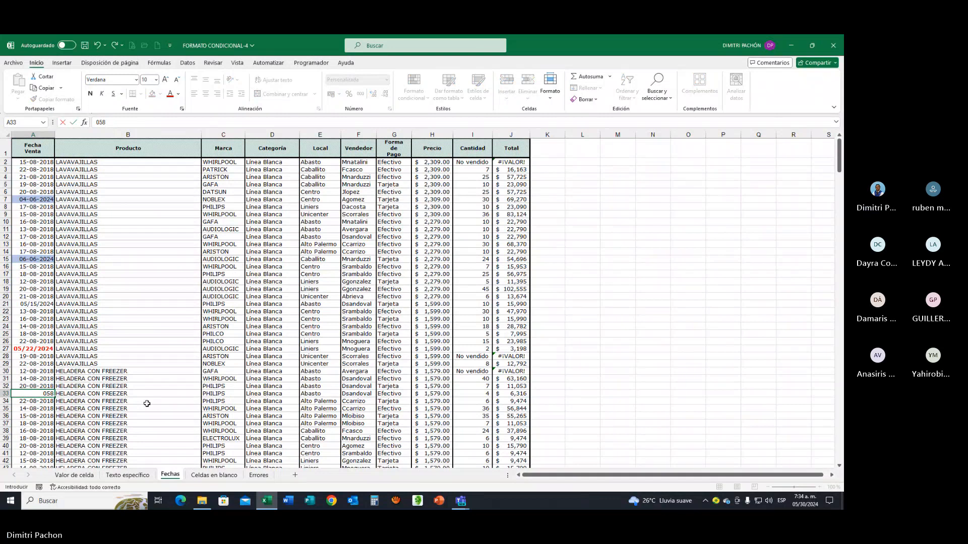
{"action": "key", "text": "BackSpace"}
{"action": "key", "text": "BackSpace"}
{"action": "type", "text": "-"}
{"action": "type", "text": "16-24"}
{"action": "key", "text": "Return"}
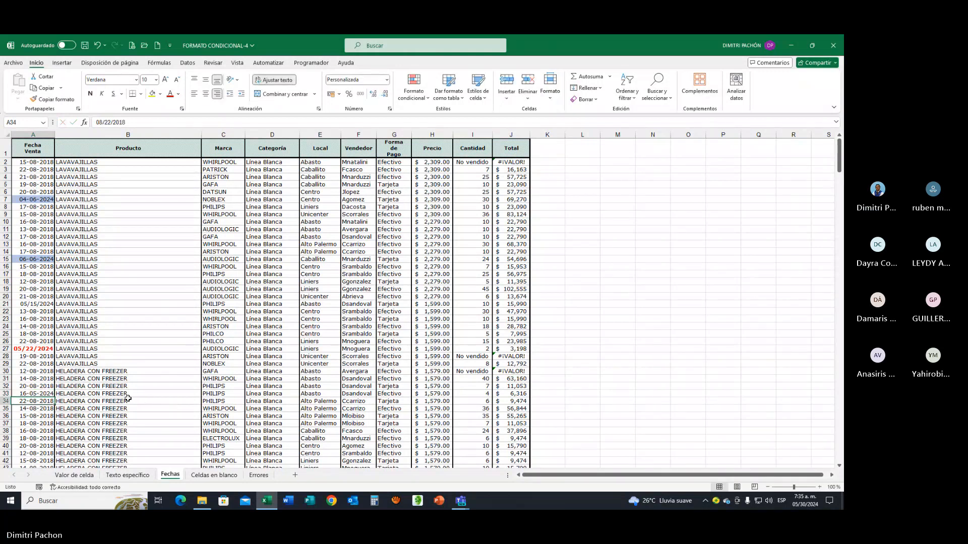
Re-enter the sale date in cell A33 as 05-16-2024 with the full four-digit year
{"action": "key", "text": "Up"}
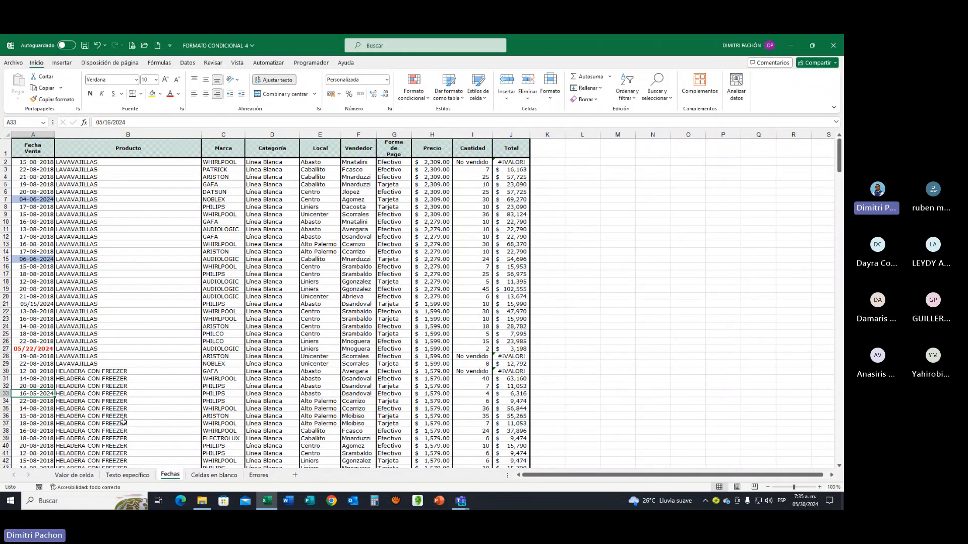
{"action": "type", "text": "05-"}
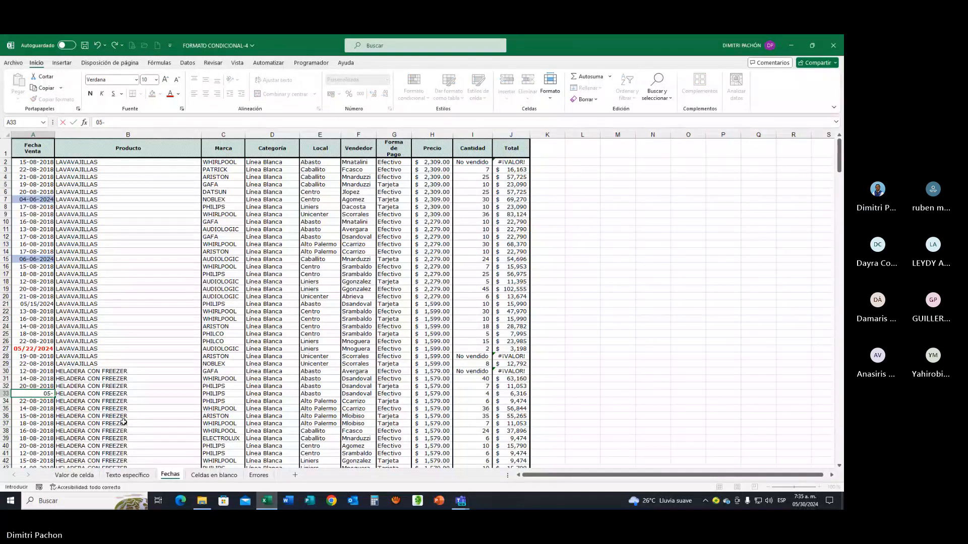
{"action": "type", "text": "16-2024"}
{"action": "key", "text": "Return"}
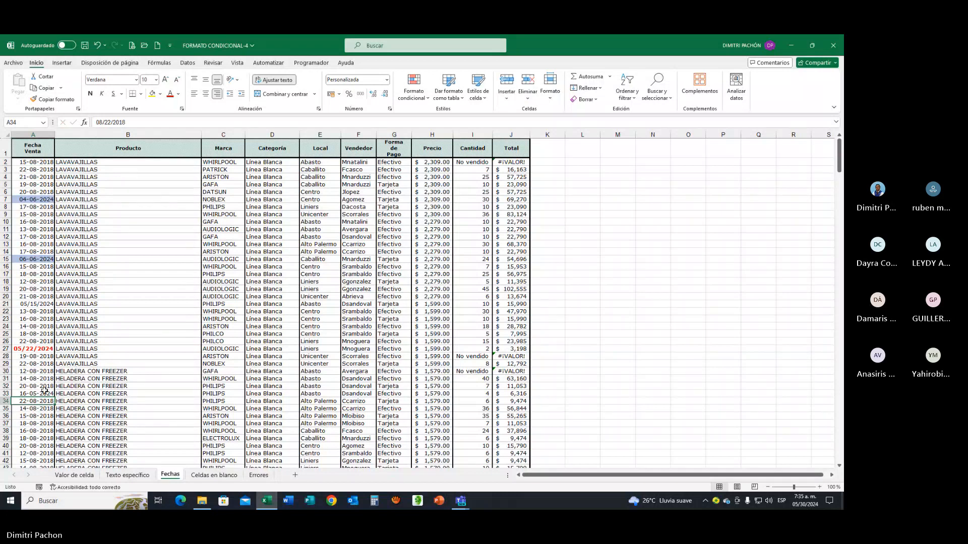
Check the sale dates in cells A27 and A21 against the system calendar for May 2024
{"action": "left_click", "coordinate": [29, 348]}
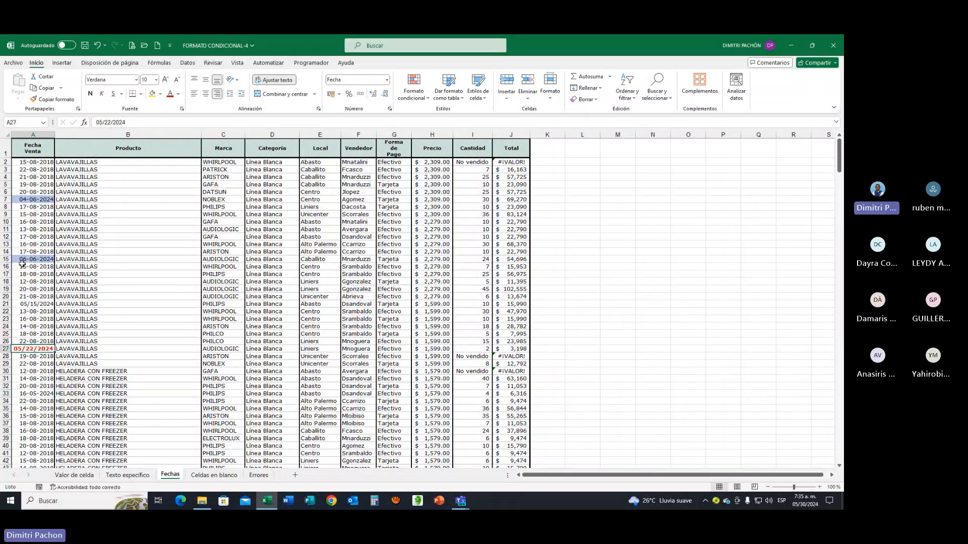
{"action": "left_click", "coordinate": [35, 304]}
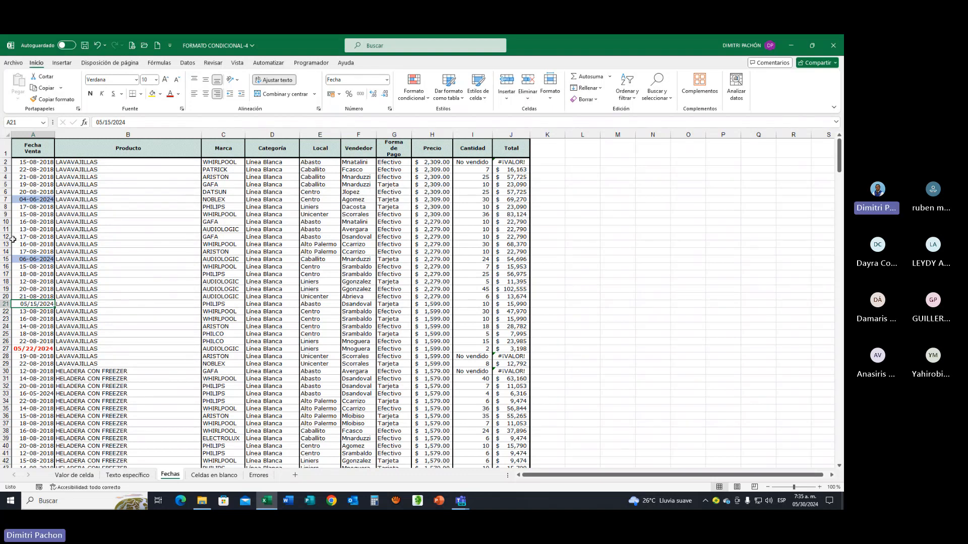
{"action": "left_click", "coordinate": [23, 227]}
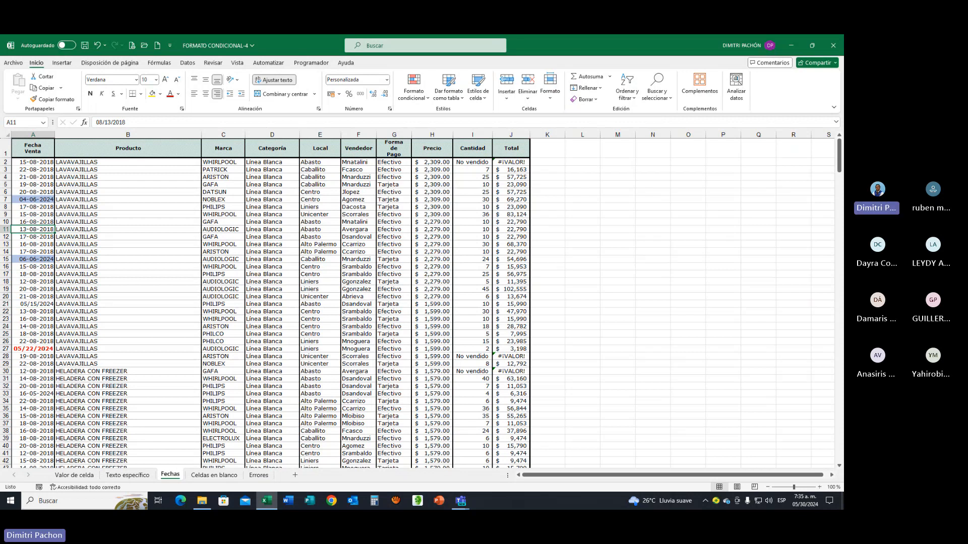
{"action": "mouse_move", "coordinate": [799, 503]}
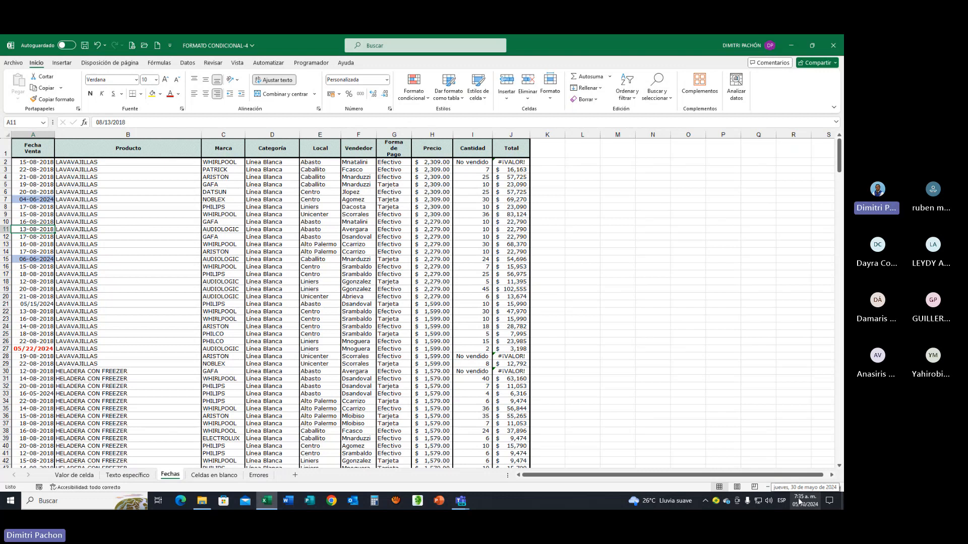
{"action": "left_click", "coordinate": [799, 503]}
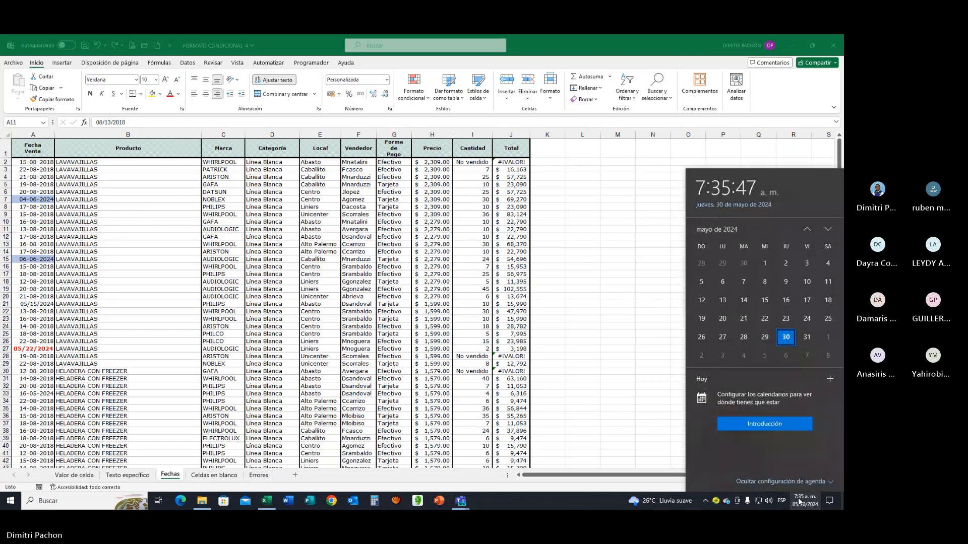
{"action": "left_click", "coordinate": [799, 503]}
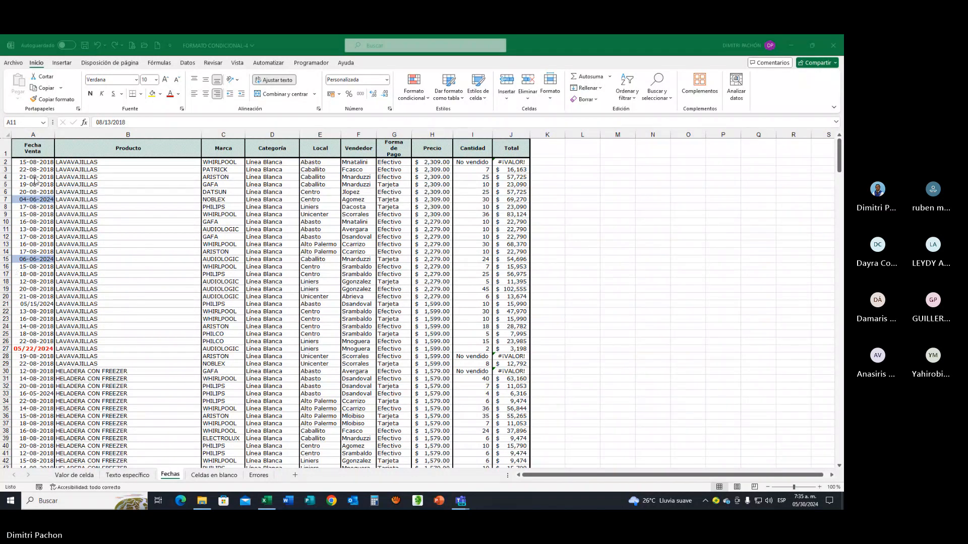
Change the sale date in cell A2 to 05-31-2024
{"action": "left_click", "coordinate": [34, 163]}
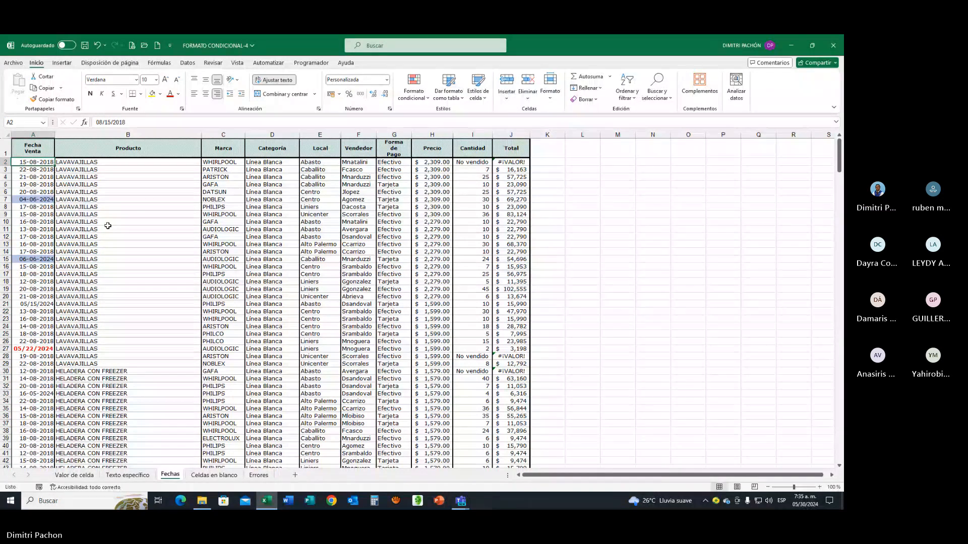
{"action": "type", "text": "05"}
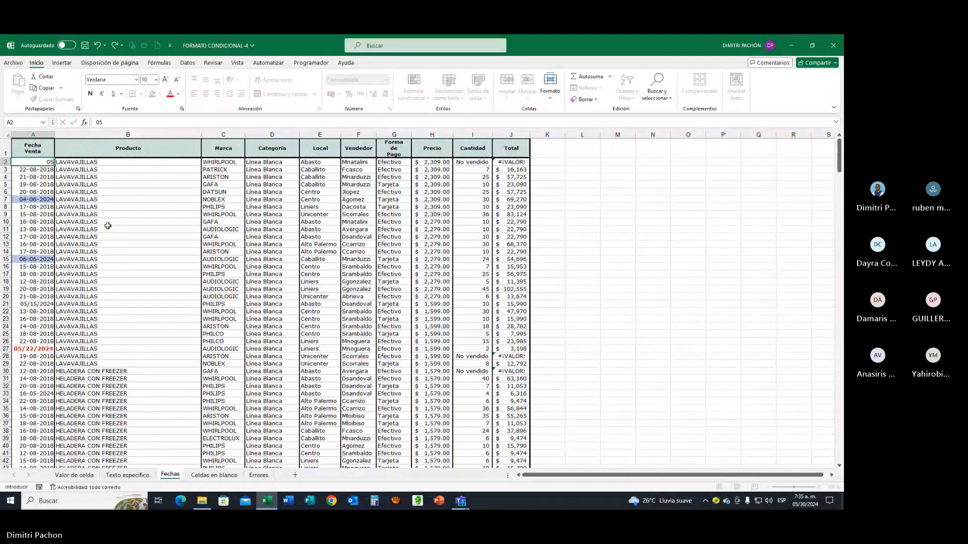
{"action": "type", "text": "-31-2024"}
{"action": "key", "text": "Return"}
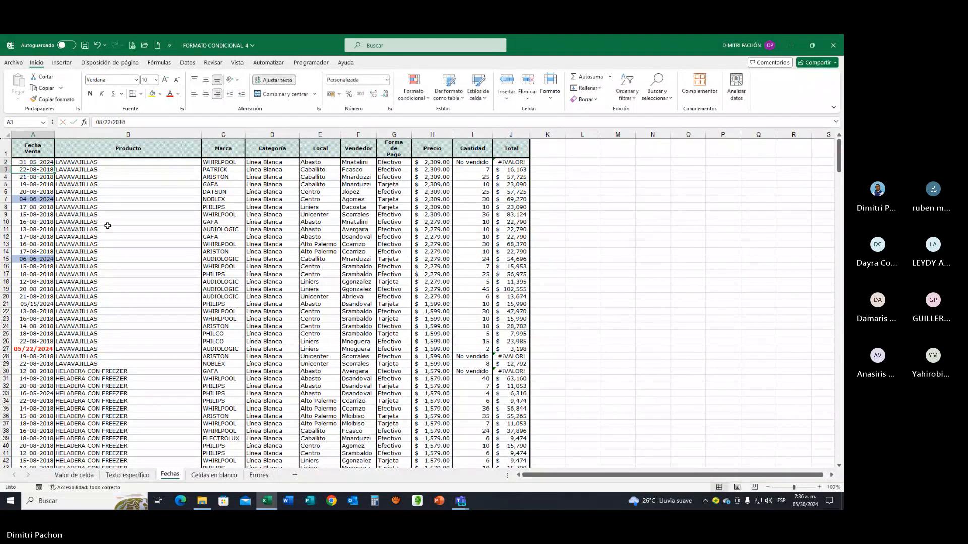
Start a new conditional formatting rule for all the sale dates in column A, formatting only cells whose Fechas value is Mañana
{"action": "left_click", "coordinate": [40, 161]}
{"action": "key", "text": "ctrl+shift+Down"}
{"action": "left_click", "coordinate": [414, 96]}
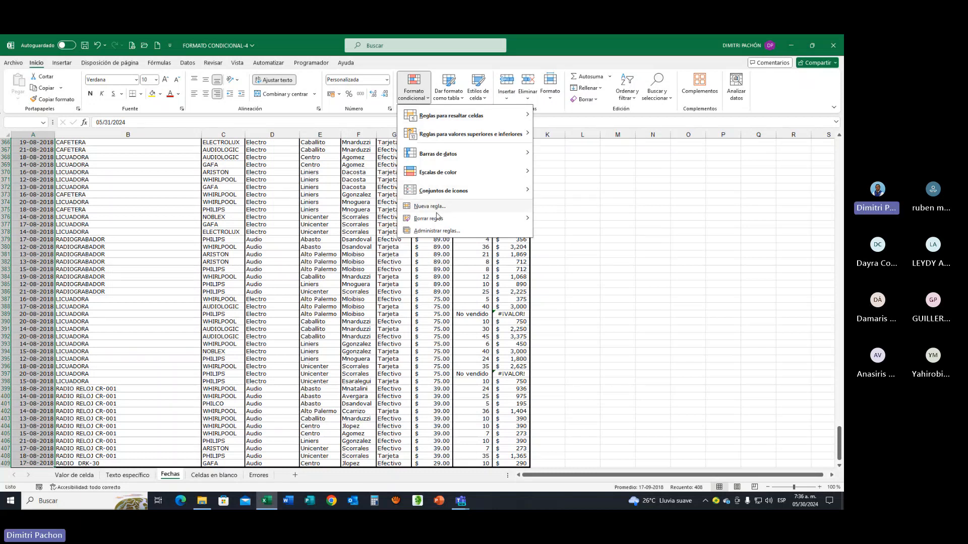
{"action": "left_click", "coordinate": [434, 207]}
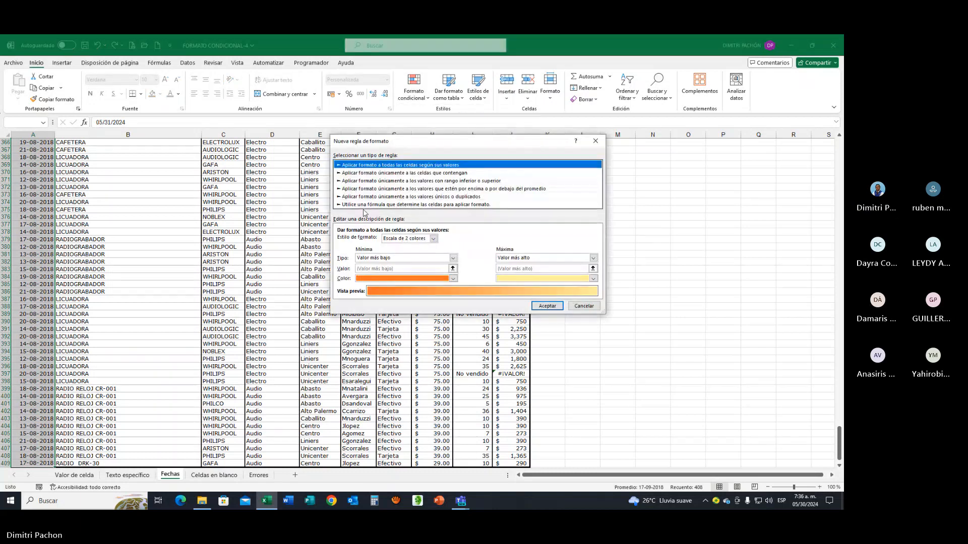
{"action": "left_click", "coordinate": [369, 173]}
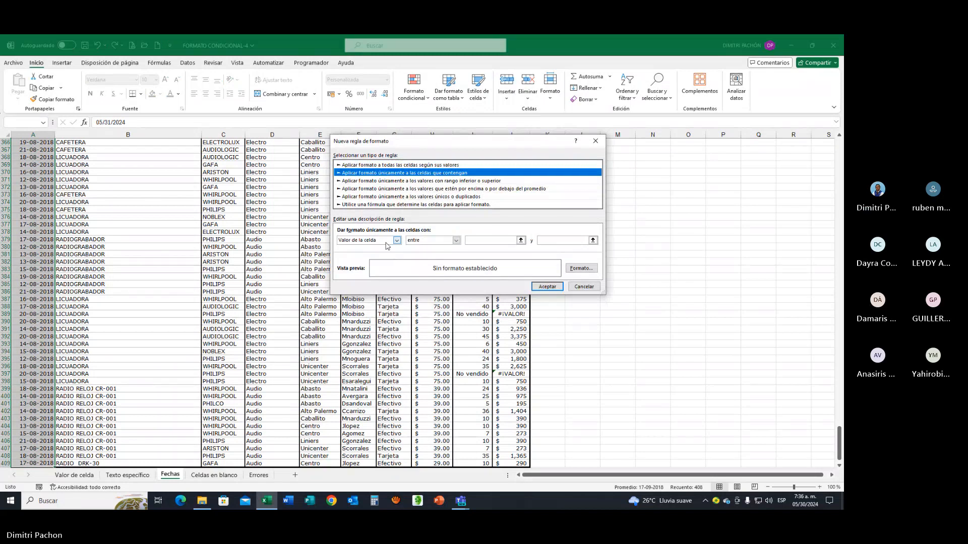
{"action": "left_click", "coordinate": [397, 241]}
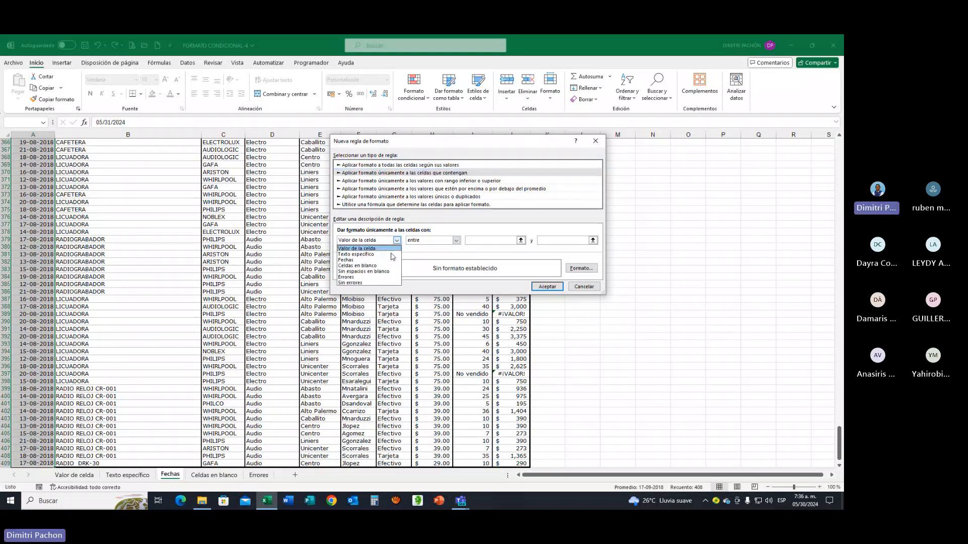
{"action": "left_click", "coordinate": [361, 262]}
{"action": "left_click", "coordinate": [450, 241]}
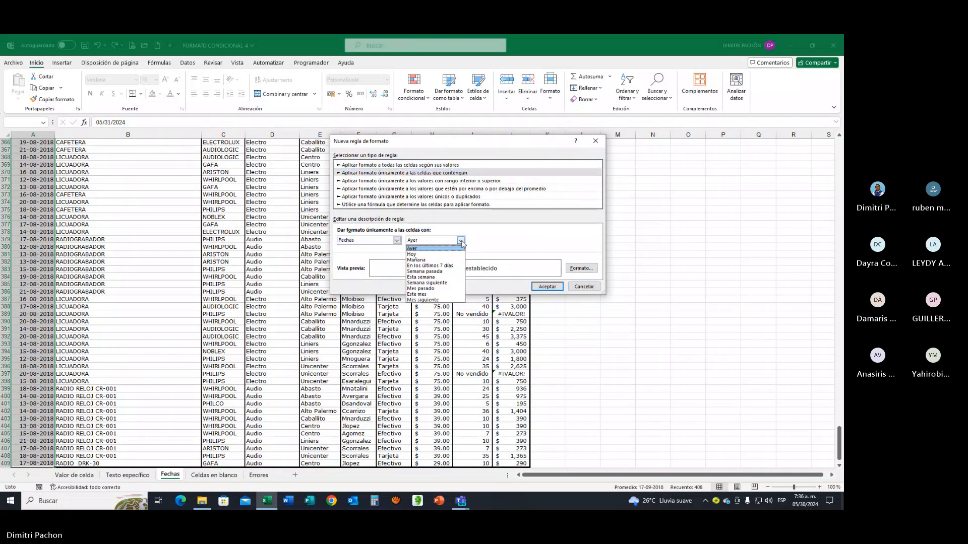
{"action": "left_click", "coordinate": [434, 260]}
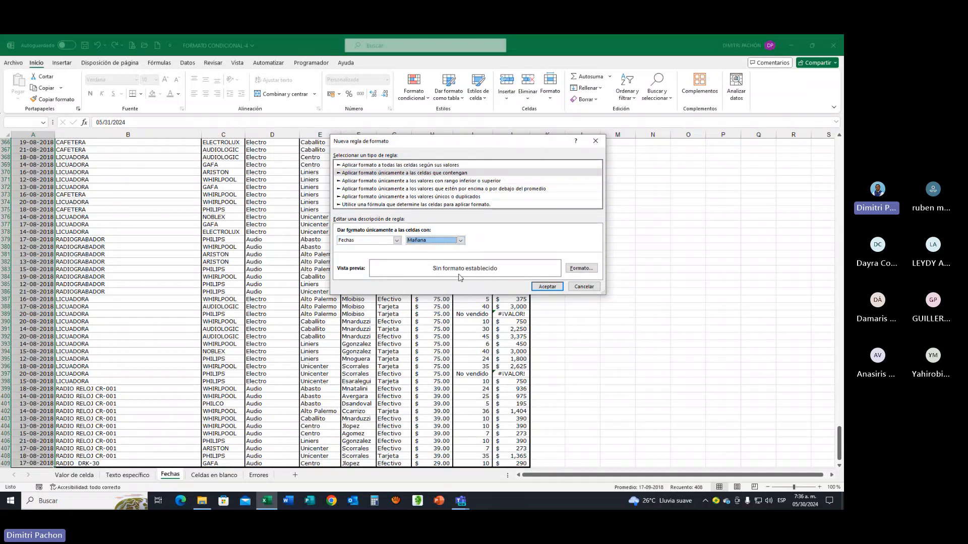
Set the rule's font style to Negrita Cursiva, apply the rule, and check the sale date in cell A2
{"action": "left_click", "coordinate": [578, 269]}
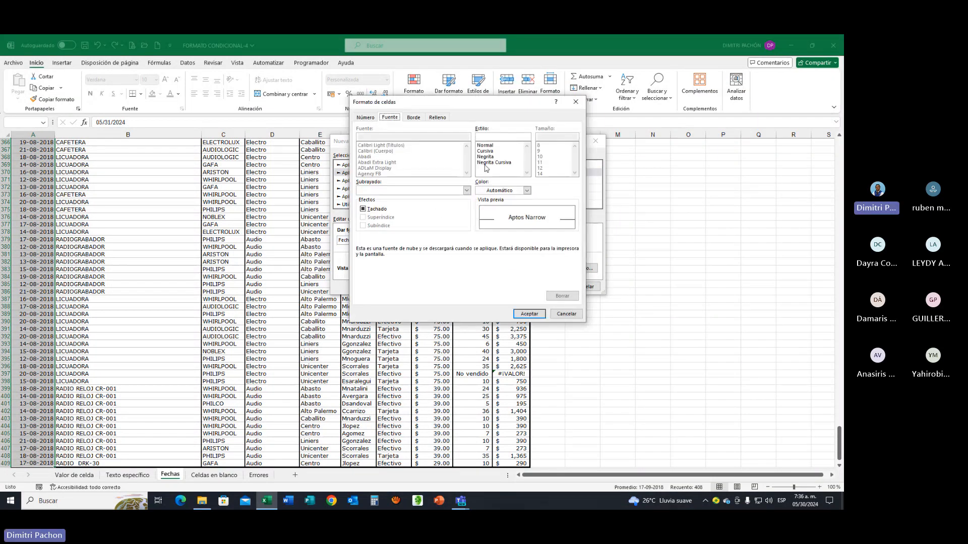
{"action": "left_click", "coordinate": [486, 162]}
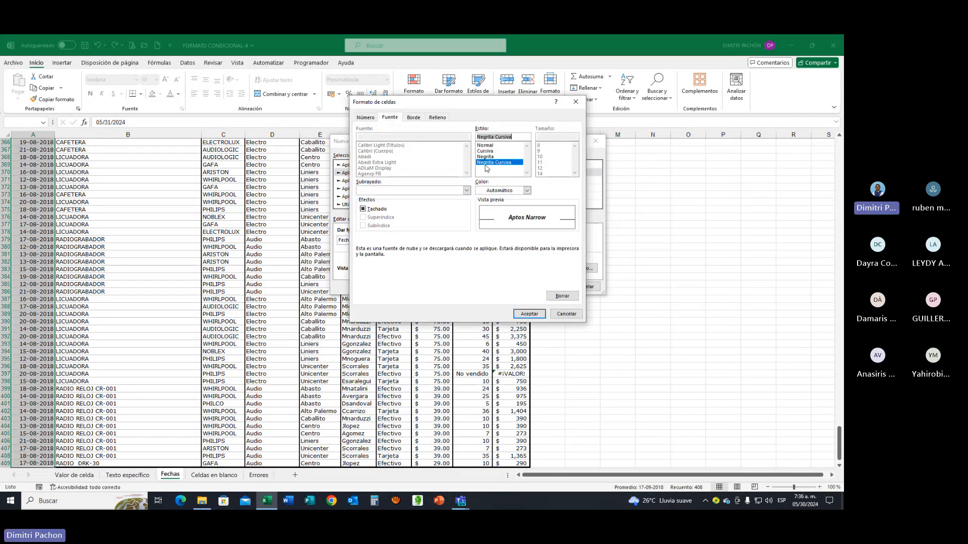
{"action": "left_click", "coordinate": [534, 314]}
{"action": "left_click", "coordinate": [547, 286]}
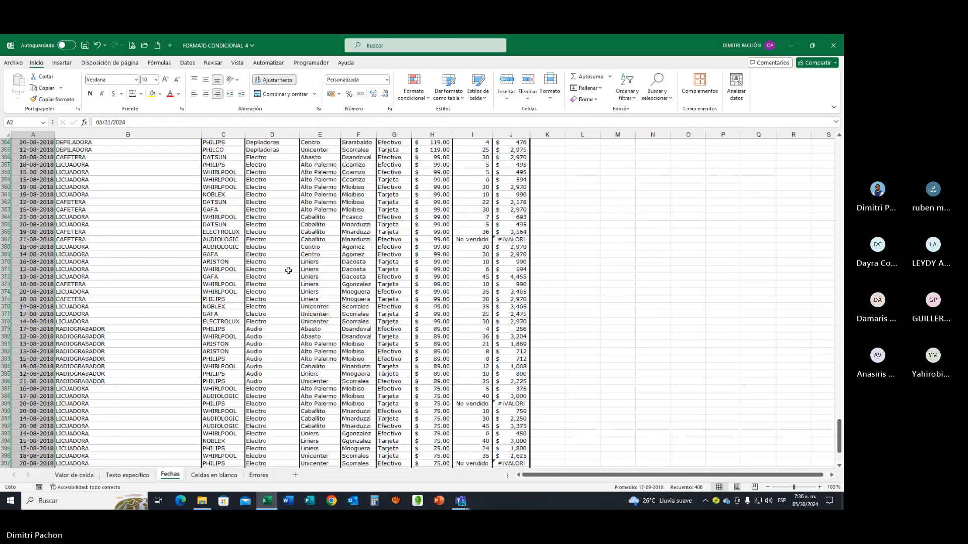
{"action": "left_click_drag", "start_coordinate": [839, 426], "coordinate": [839, 138]}
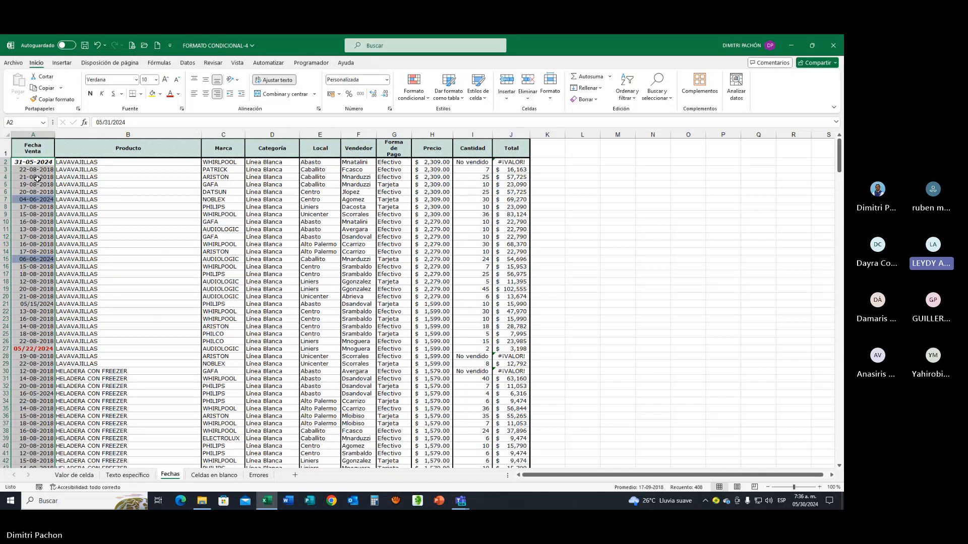
{"action": "left_click", "coordinate": [32, 164]}
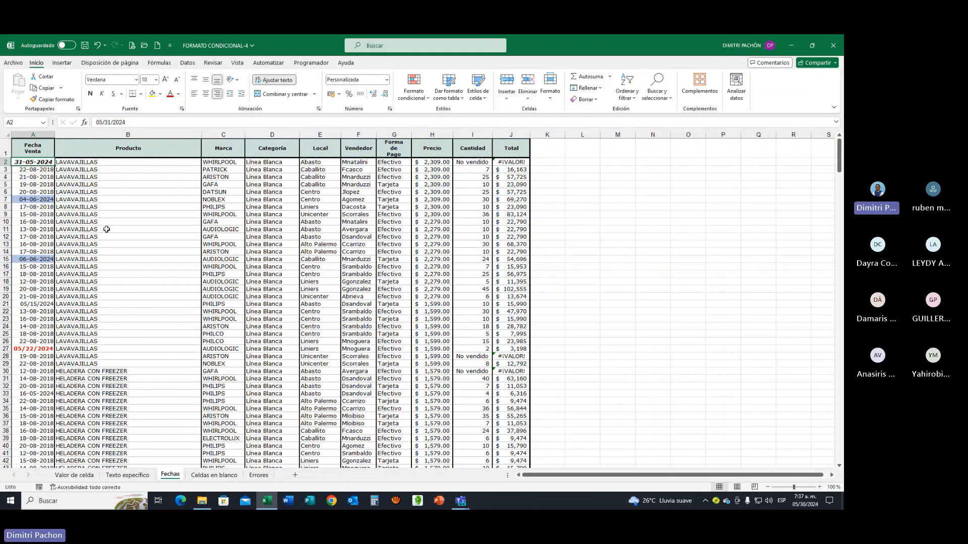
Review the Fechas periods, including Mañana, and the font formatting options for a new rule without creating one
{"action": "left_click", "coordinate": [414, 86]}
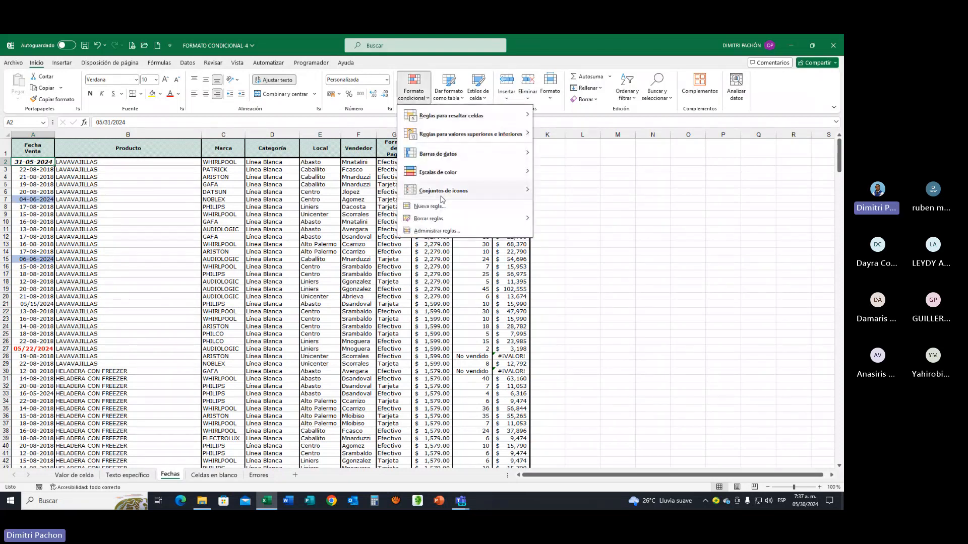
{"action": "left_click", "coordinate": [439, 206]}
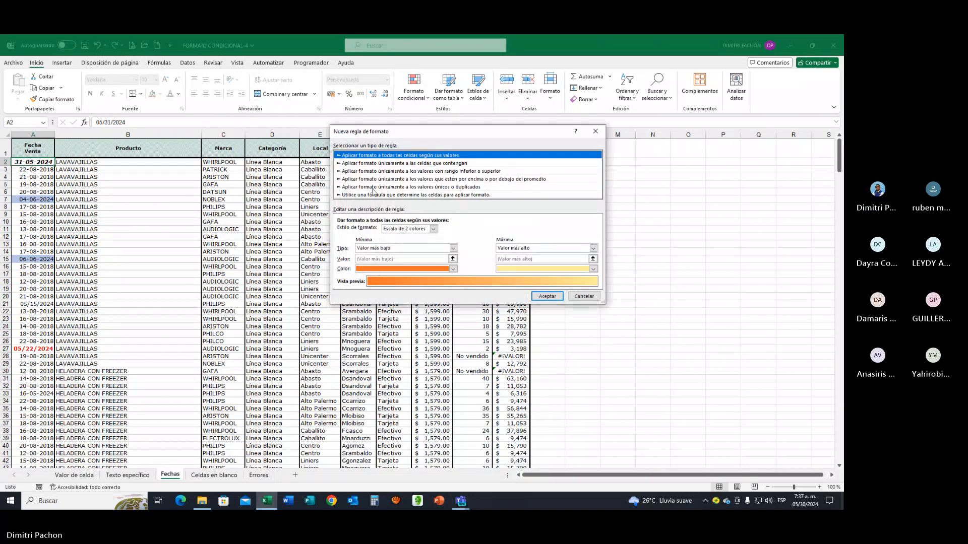
{"action": "left_click", "coordinate": [365, 163]}
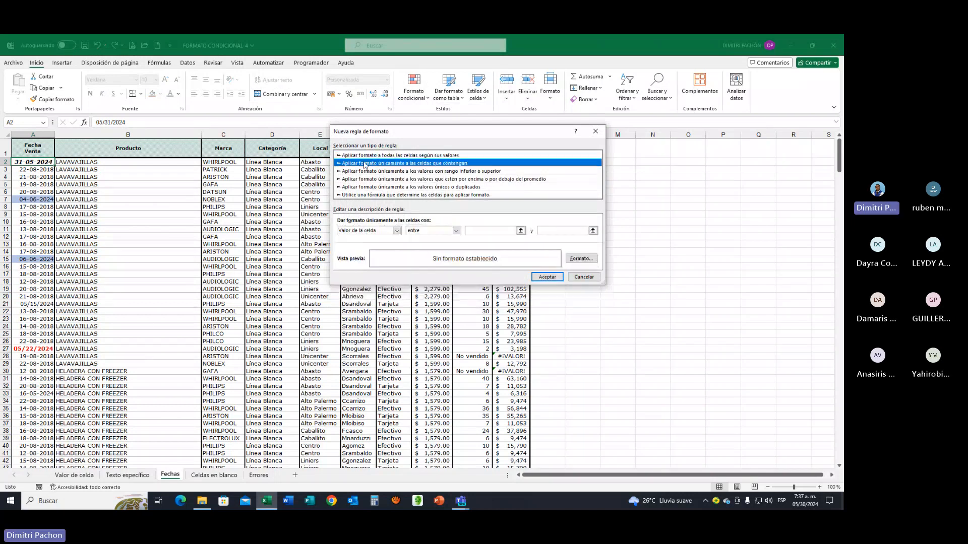
{"action": "left_click", "coordinate": [397, 231]}
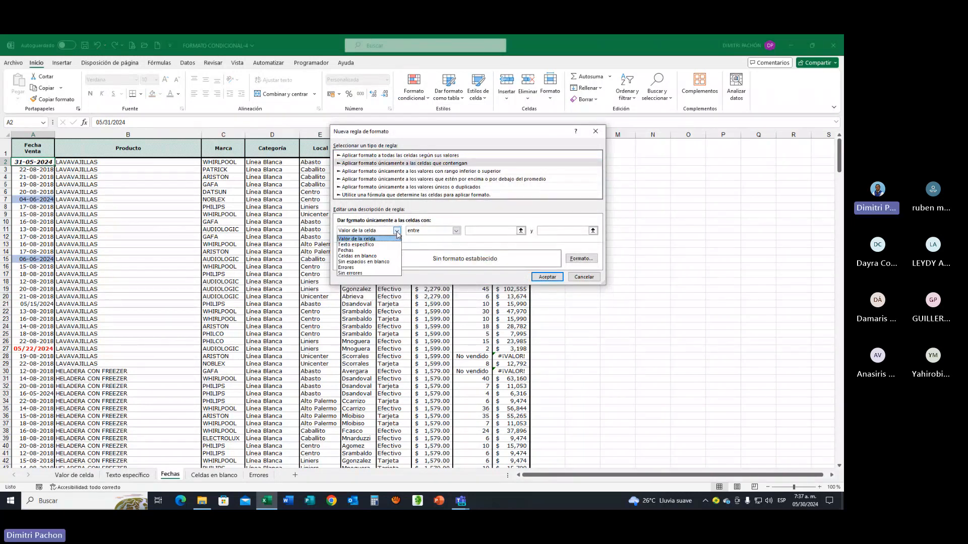
{"action": "left_click", "coordinate": [353, 249]}
{"action": "left_click", "coordinate": [460, 231]}
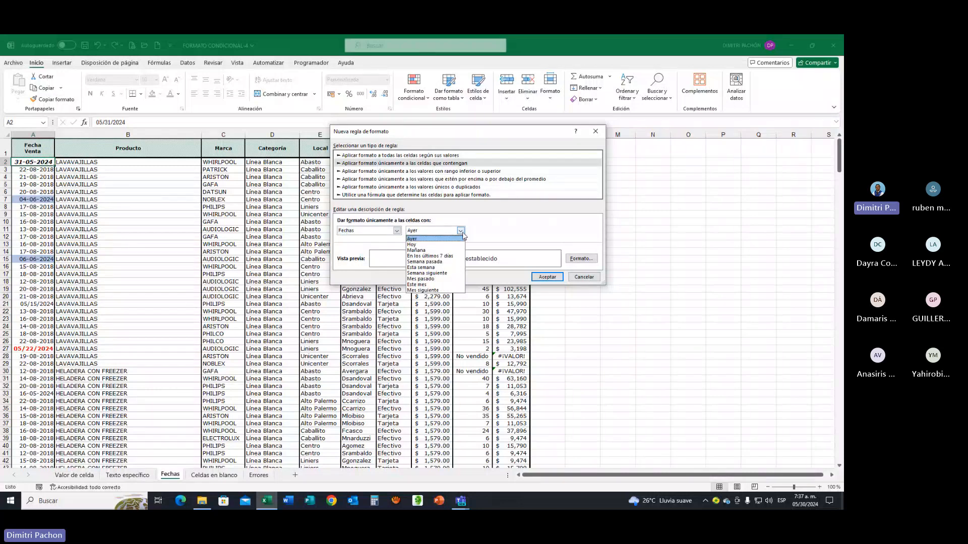
{"action": "left_click", "coordinate": [422, 251]}
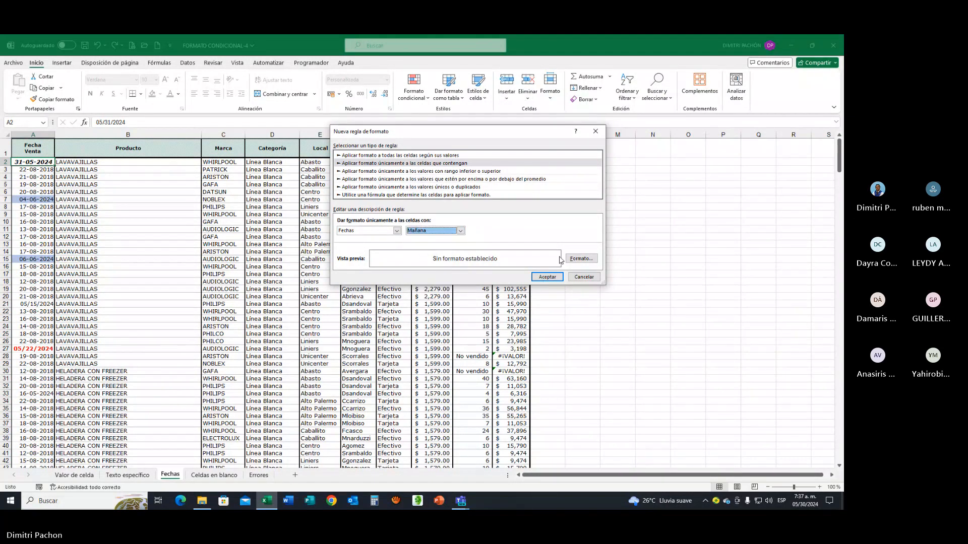
{"action": "left_click", "coordinate": [580, 260]}
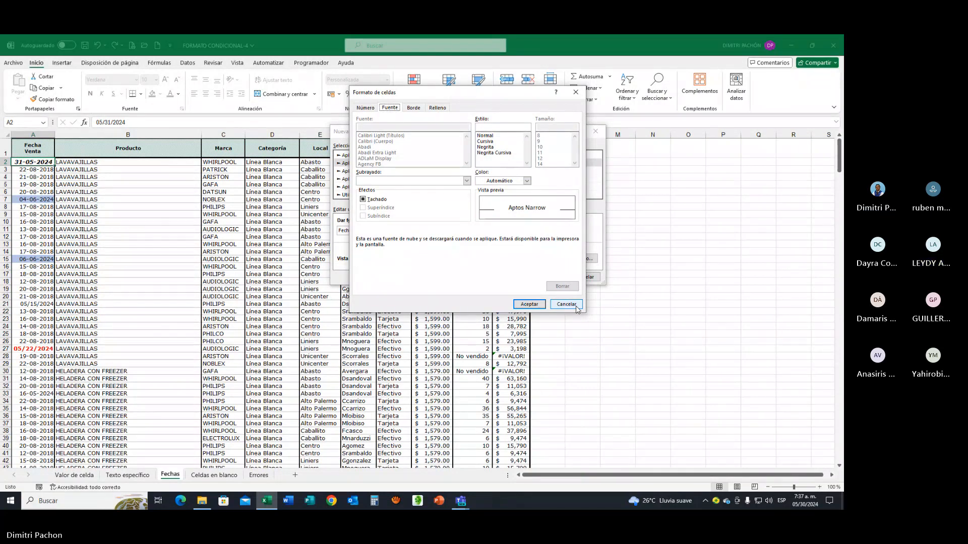
{"action": "left_click", "coordinate": [566, 305]}
{"action": "left_click", "coordinate": [585, 277]}
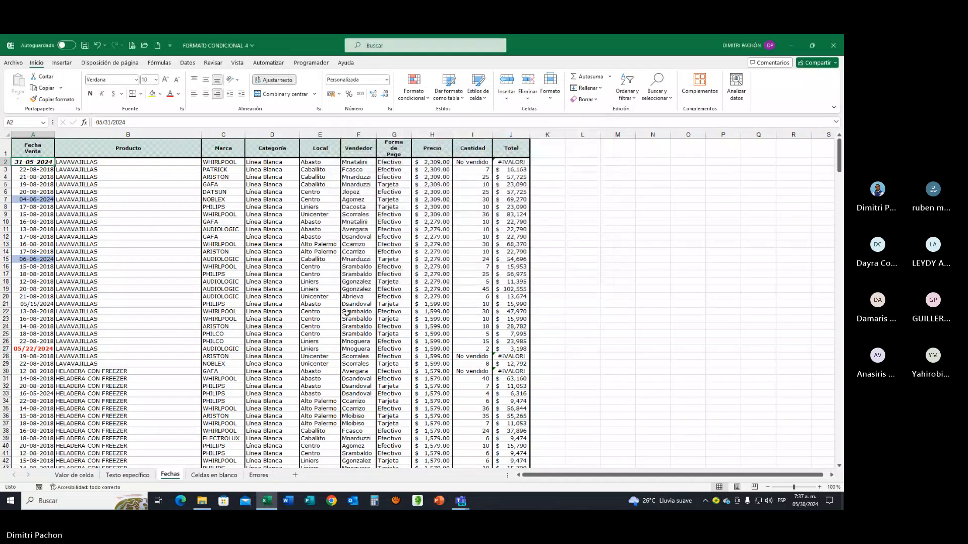
Open the Celdas en blanco worksheet and minimize the Teams meeting window that covers it
{"action": "left_click", "coordinate": [291, 313]}
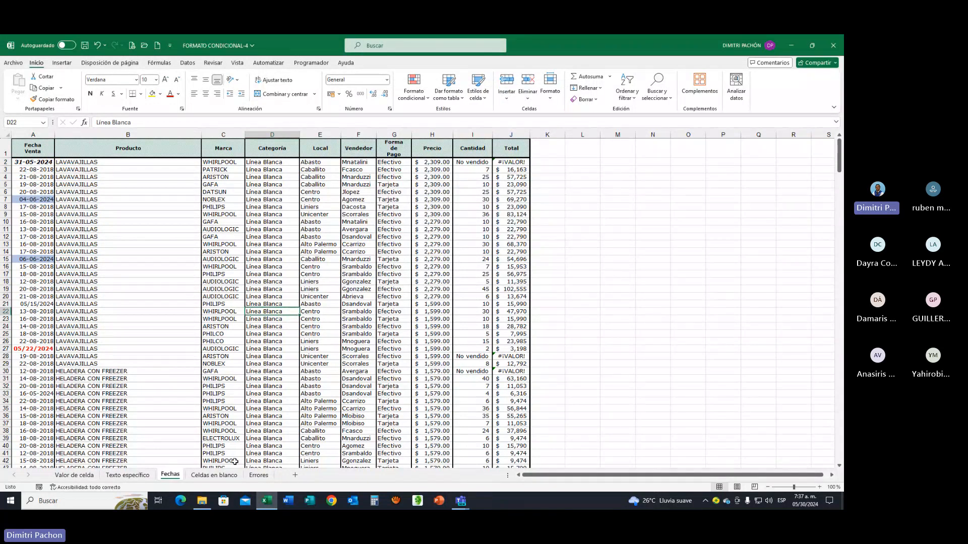
{"action": "left_click", "coordinate": [214, 475]}
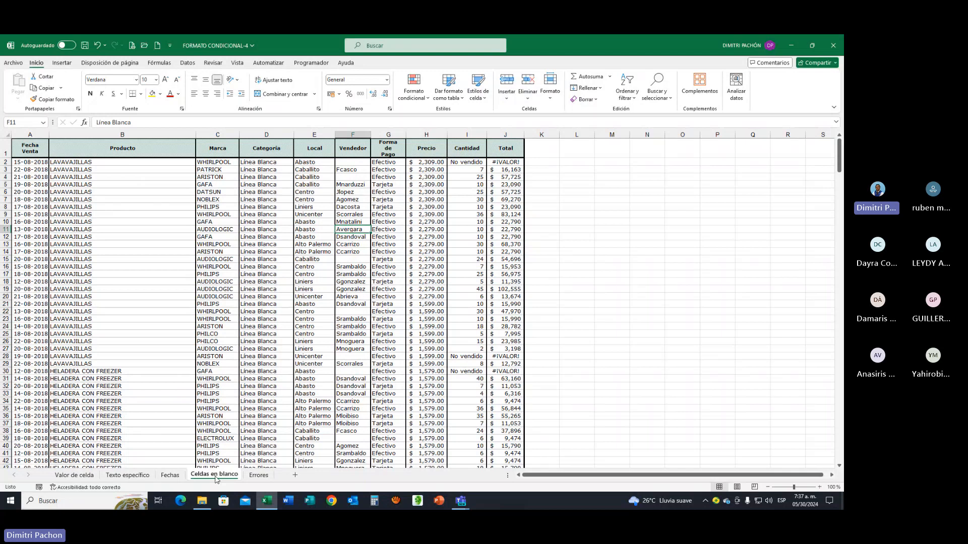
{"action": "left_click", "coordinate": [786, 357]}
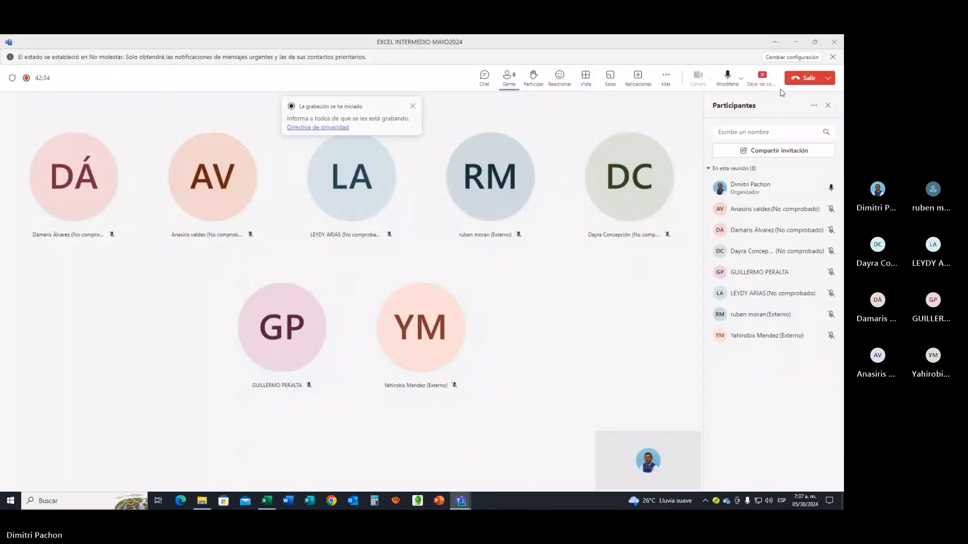
{"action": "left_click", "coordinate": [796, 42]}
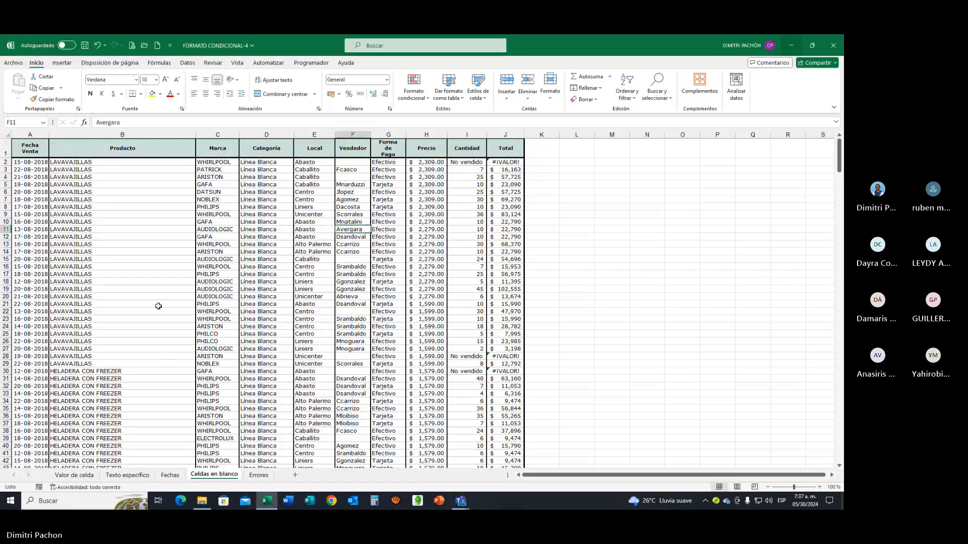
Examine the blank and filled cells at the start of the Vendedor column on the Celdas en blanco worksheet
{"action": "left_click", "coordinate": [22, 200]}
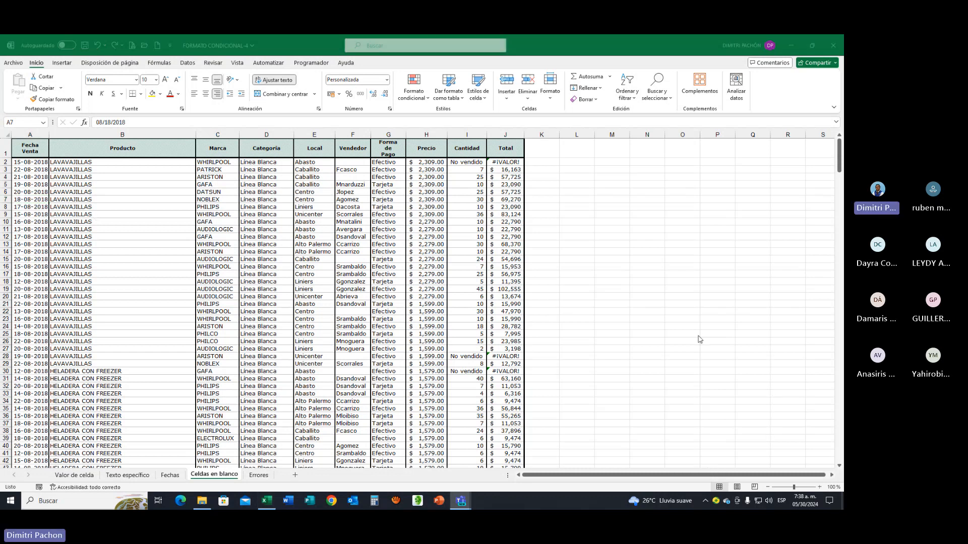
{"action": "left_click", "coordinate": [819, 491]}
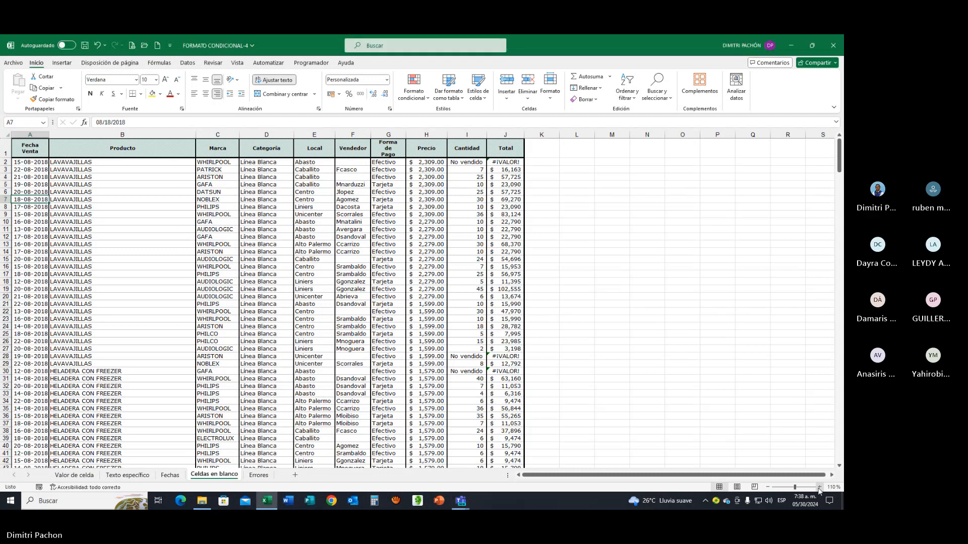
{"action": "scroll", "coordinate": [590, 395], "scroll_direction": "up", "scroll_amount": 2}
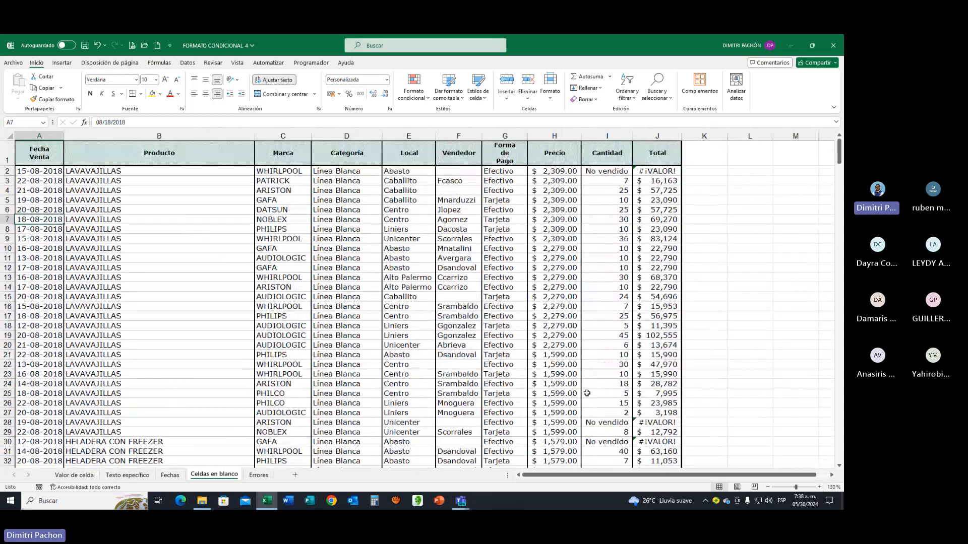
{"action": "left_click", "coordinate": [459, 171]}
{"action": "key", "text": "shift+Down"}
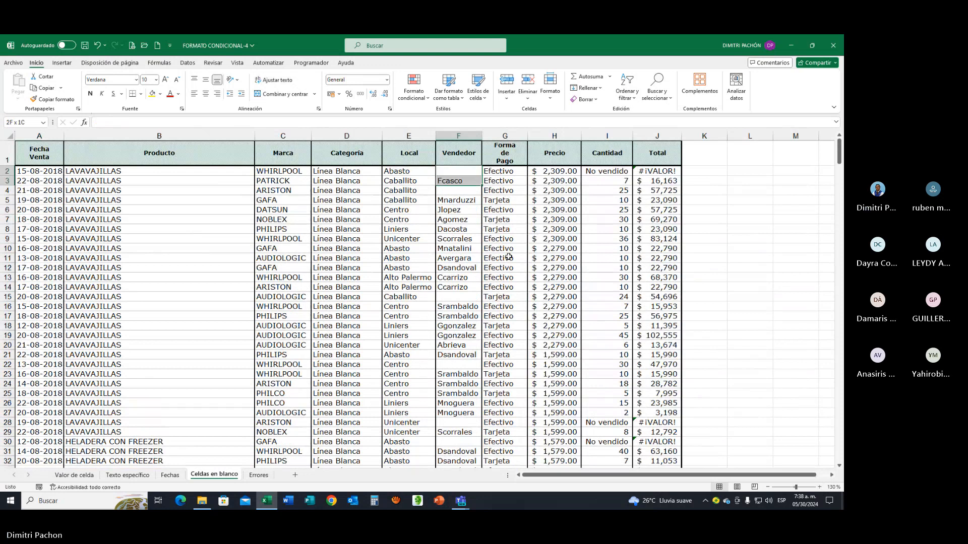
{"action": "key", "text": "Up"}
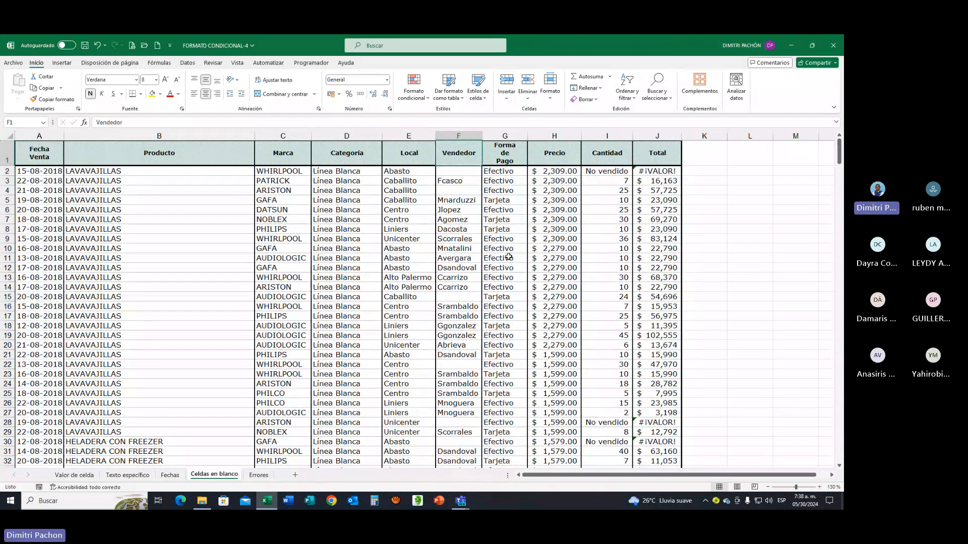
{"action": "key", "text": "Down"}
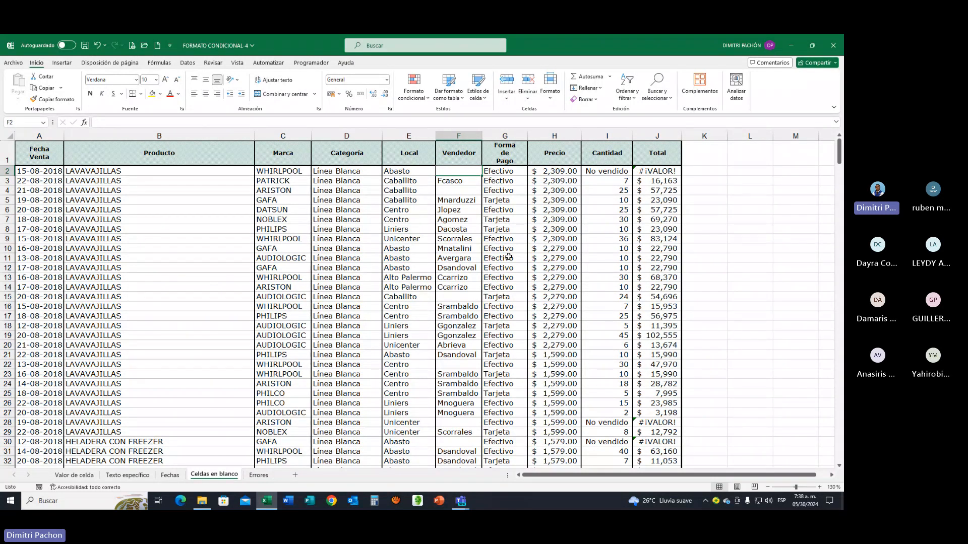
{"action": "key", "text": "shift+Down"}
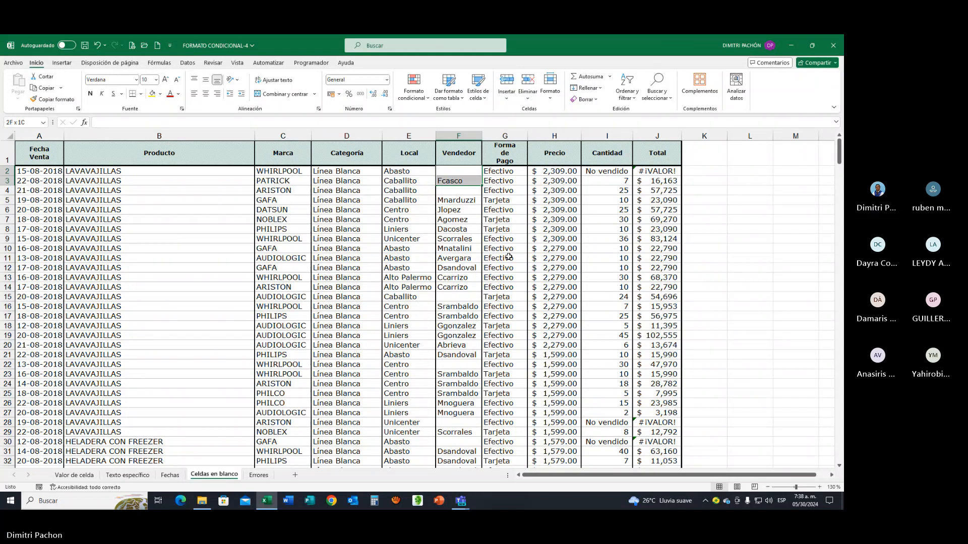
Select all the Vendedor cells in column F, from F2 to F409
{"action": "left_click", "coordinate": [457, 174]}
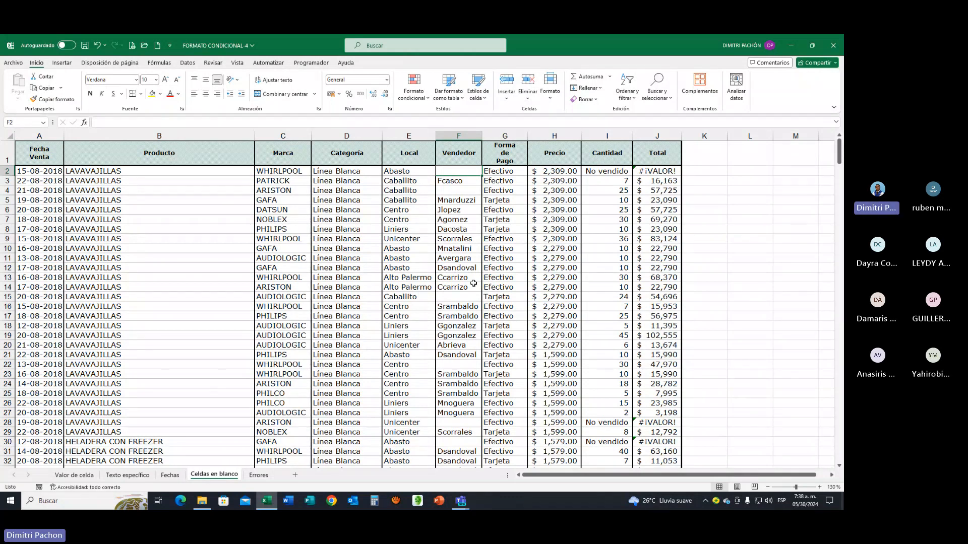
{"action": "left_click_drag", "start_coordinate": [469, 172], "coordinate": [459, 448]}
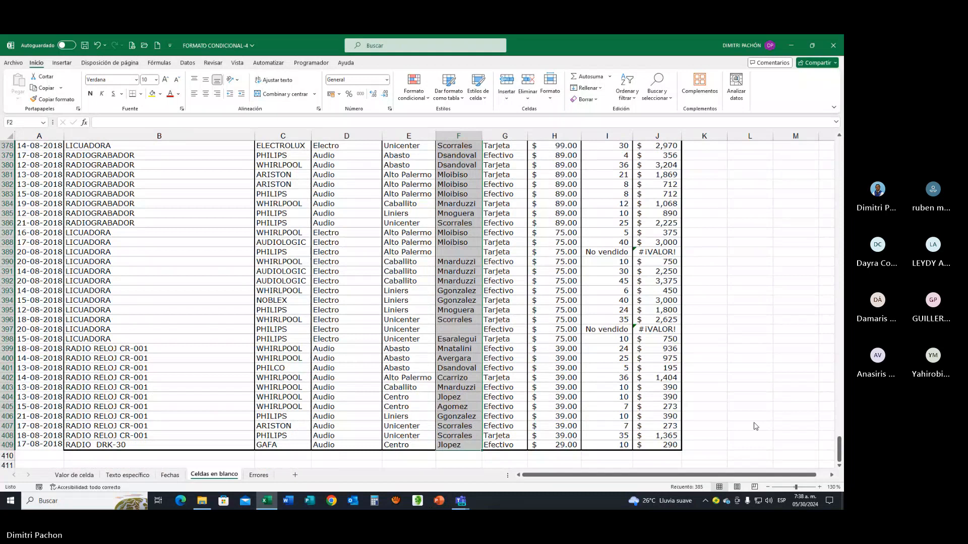
{"action": "left_click_drag", "start_coordinate": [837, 458], "coordinate": [839, 152]}
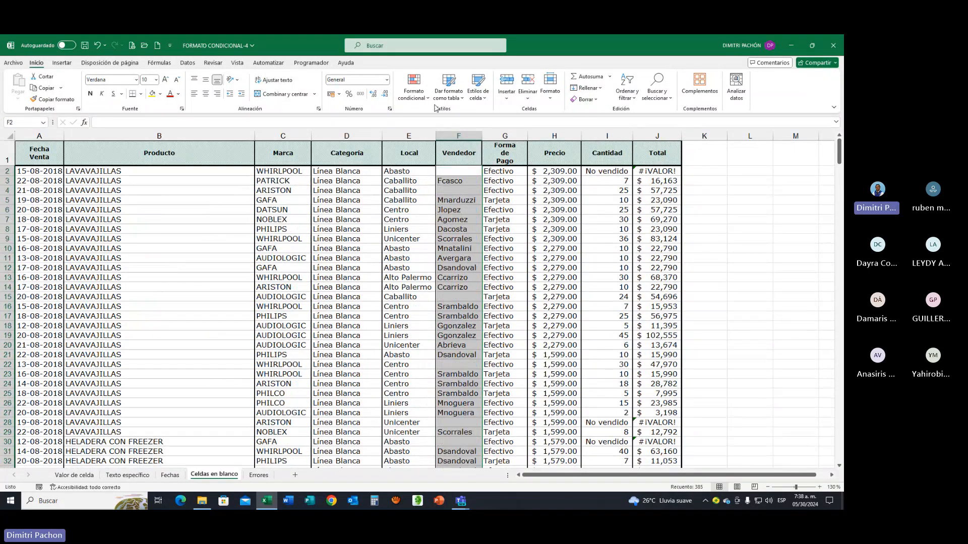
Start a new conditional formatting rule for the selected Vendedor cells, formatting only cells that contain Celdas en blanco
{"action": "left_click", "coordinate": [413, 86]}
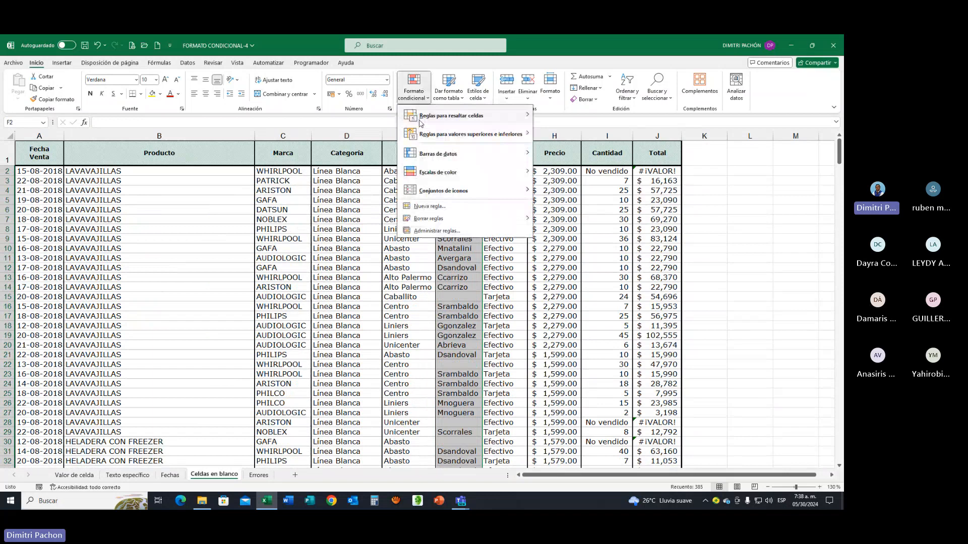
{"action": "left_click", "coordinate": [429, 206]}
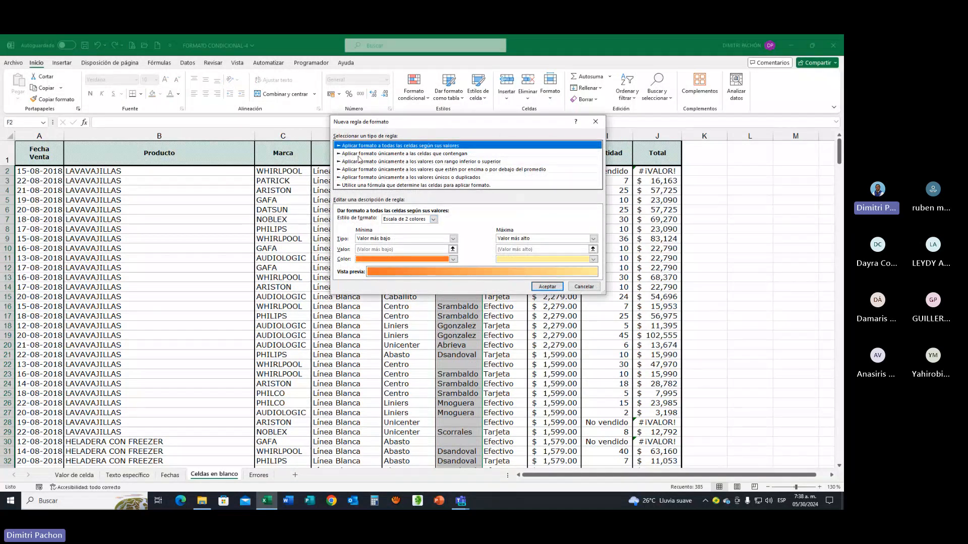
{"action": "left_click", "coordinate": [373, 153]}
{"action": "left_click", "coordinate": [740, 405]}
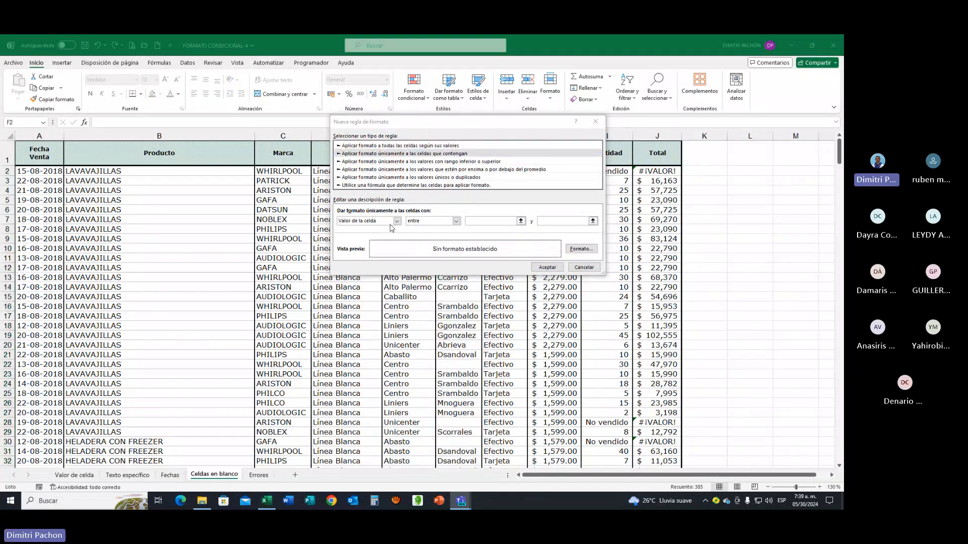
{"action": "left_click_drag", "start_coordinate": [412, 129], "coordinate": [207, 241]}
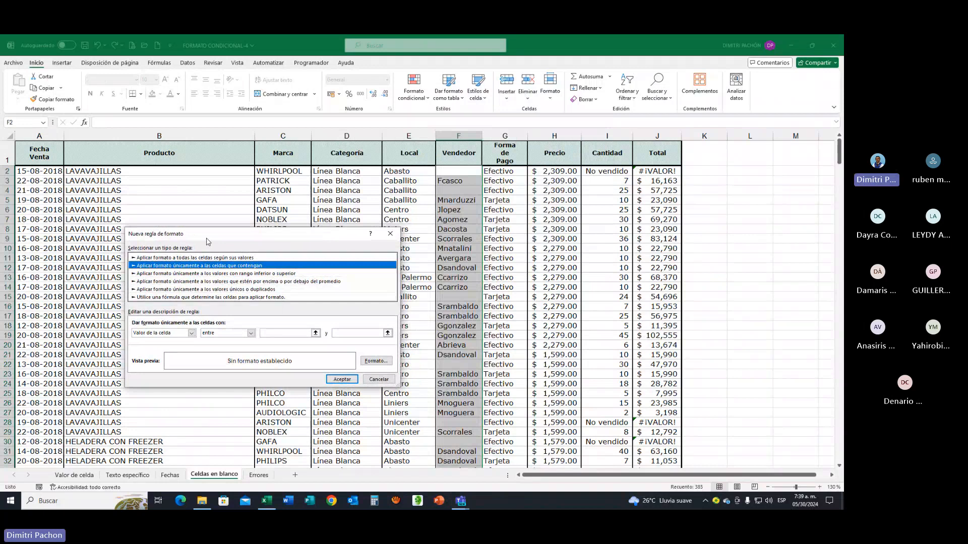
{"action": "left_click", "coordinate": [191, 333]}
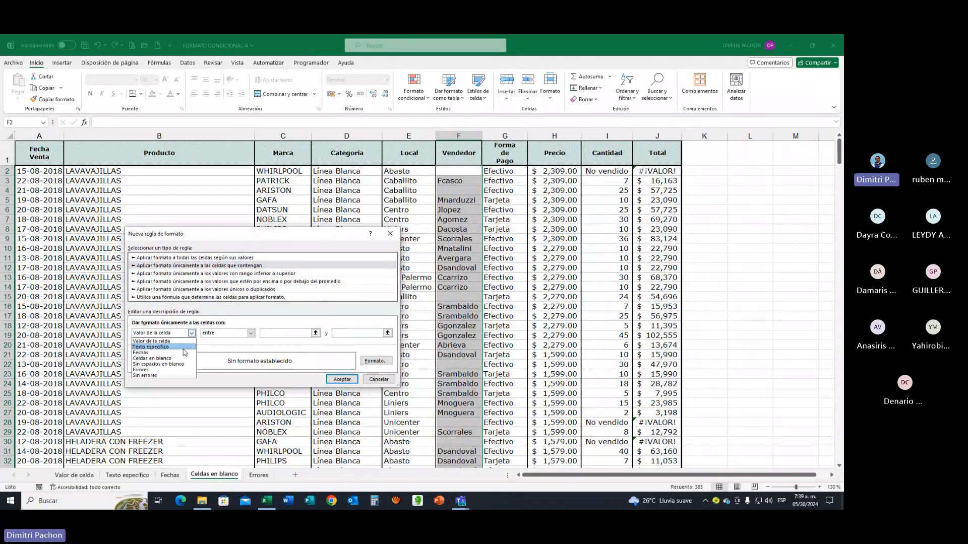
{"action": "left_click", "coordinate": [168, 358]}
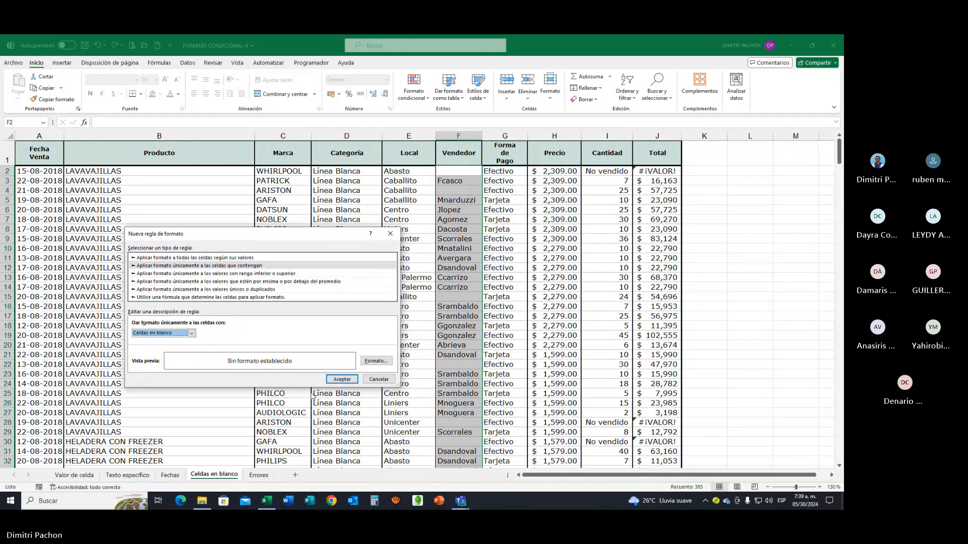
Give the blank-cell rule a light orange fill and apply it to the Vendedor cells
{"action": "left_click", "coordinate": [368, 363]}
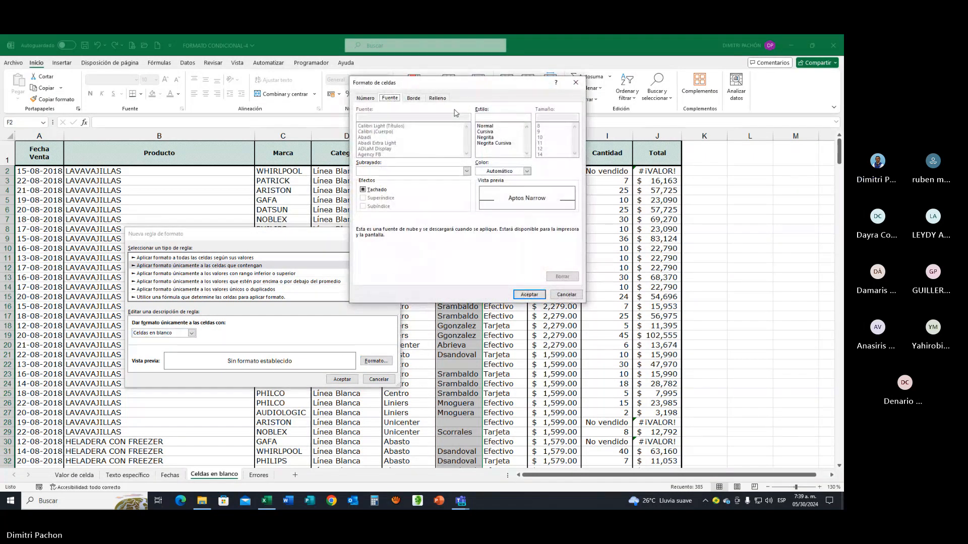
{"action": "left_click", "coordinate": [438, 98]}
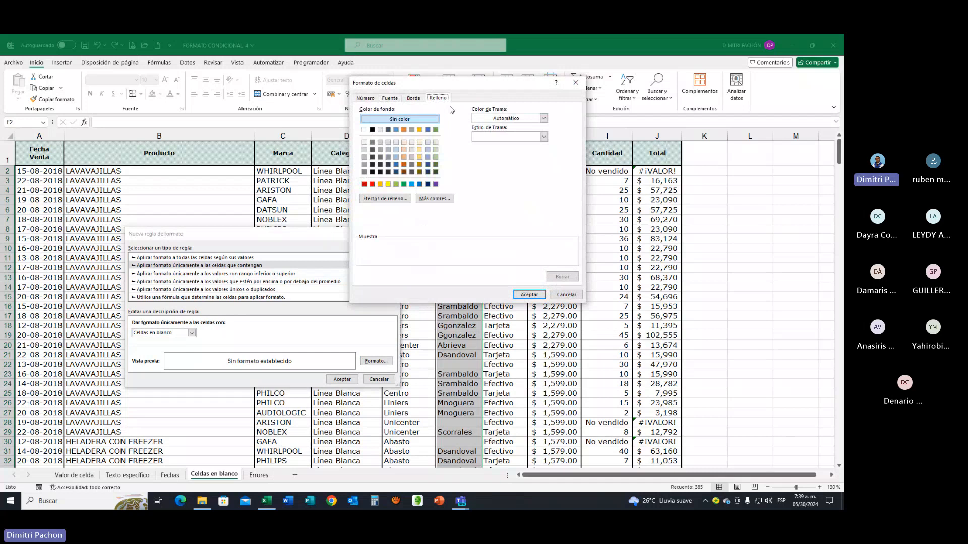
{"action": "left_click", "coordinate": [404, 157]}
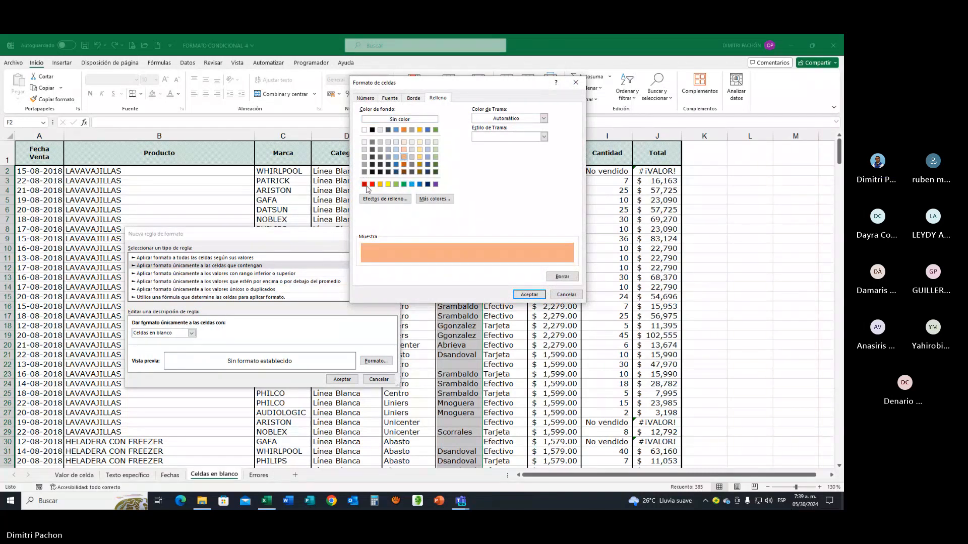
{"action": "left_click", "coordinate": [529, 294]}
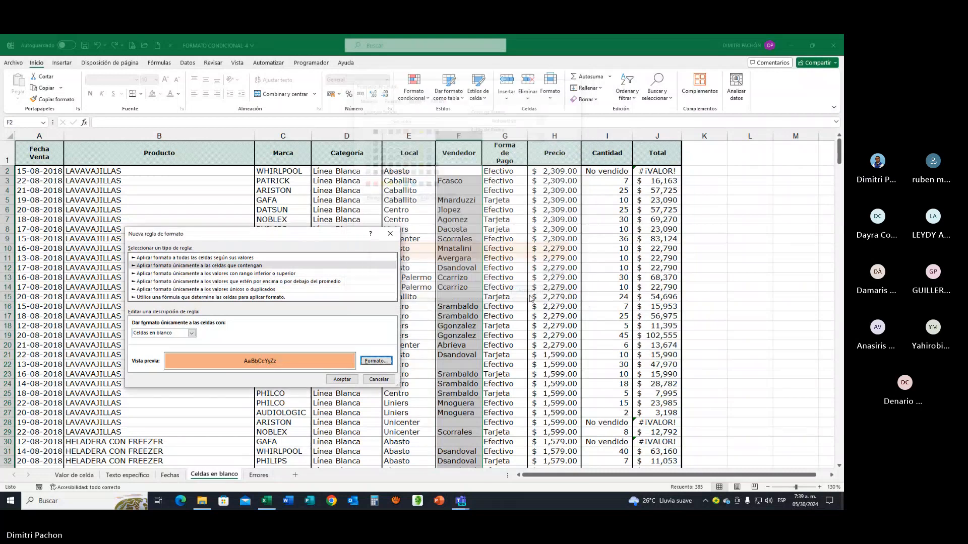
{"action": "left_click", "coordinate": [341, 381]}
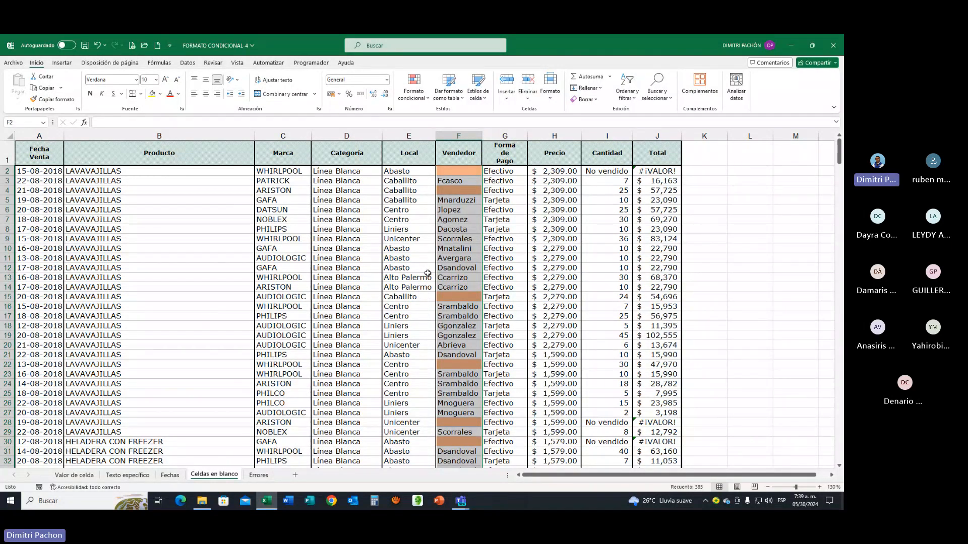
Undo the blank-cell formatting rule and clear any remaining rules from the selected Vendedor cells
{"action": "left_click", "coordinate": [98, 47]}
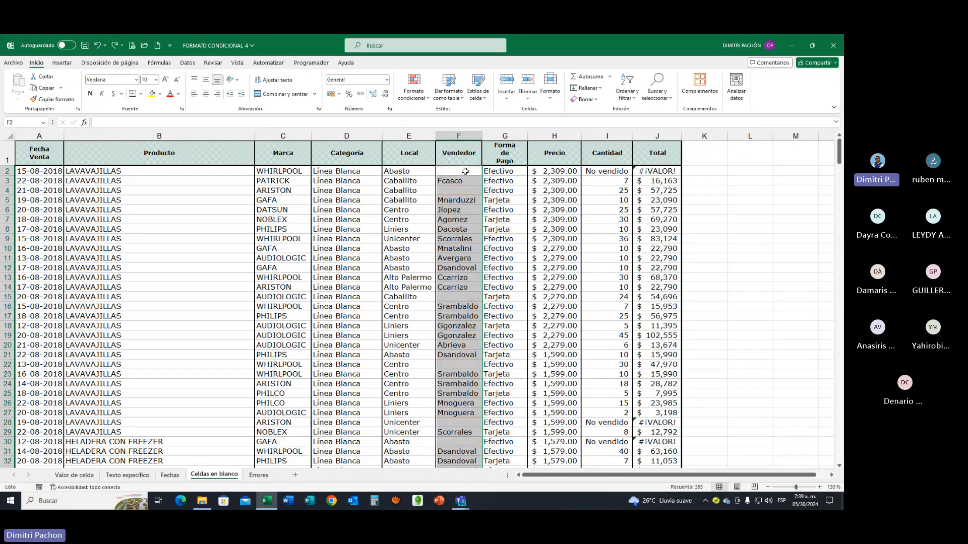
{"action": "left_click", "coordinate": [414, 88]}
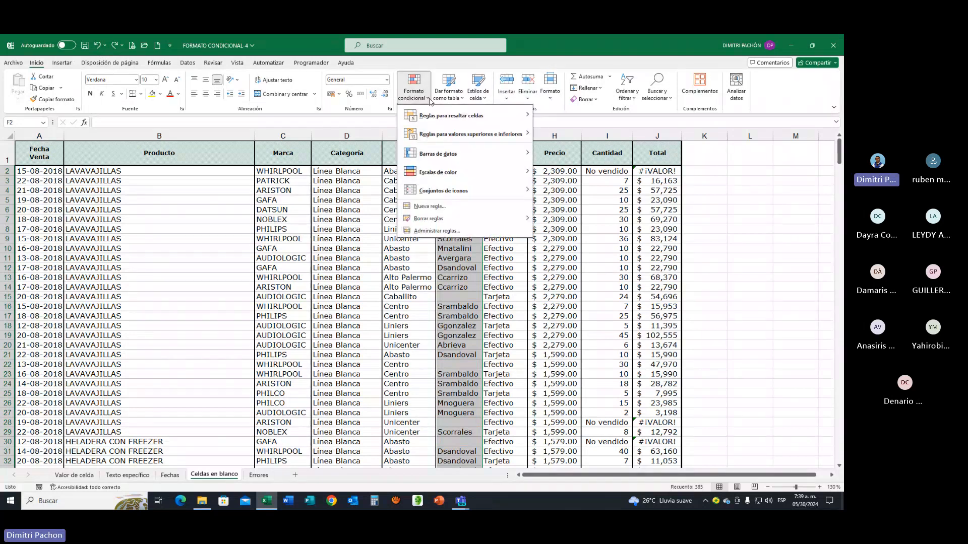
{"action": "mouse_move", "coordinate": [446, 220]}
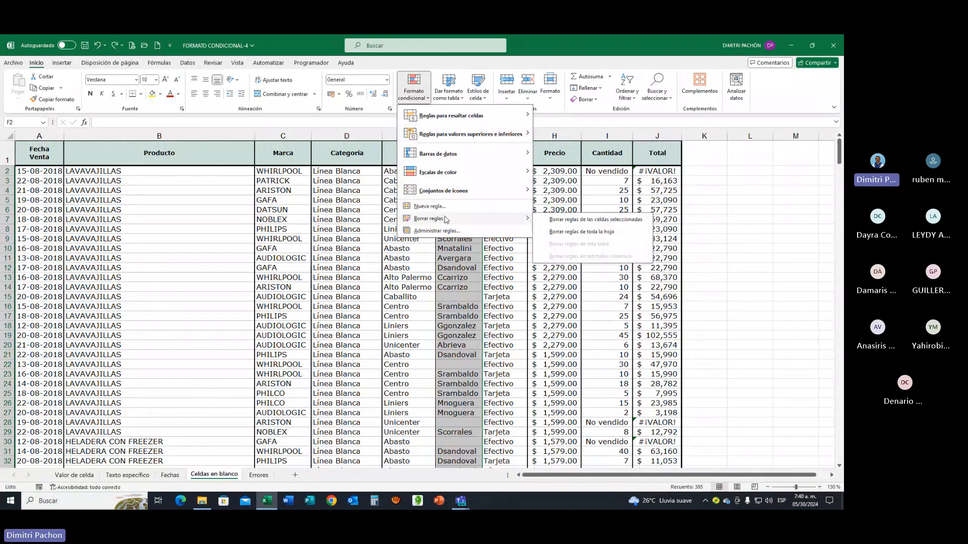
{"action": "left_click", "coordinate": [559, 221]}
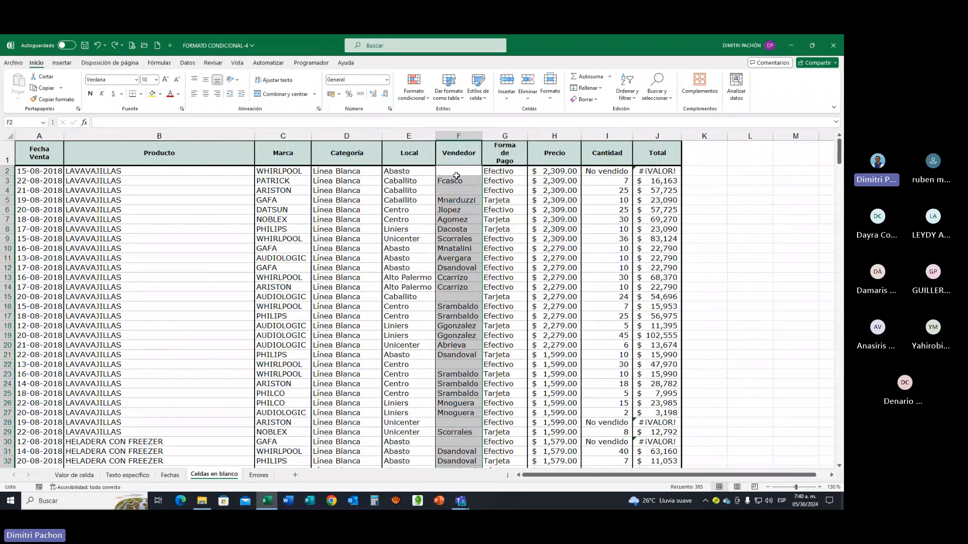
Start a new conditional formatting rule for the selected Vendedor cells, formatting only cells that meet Sin espacios en blanco
{"action": "left_click", "coordinate": [414, 88]}
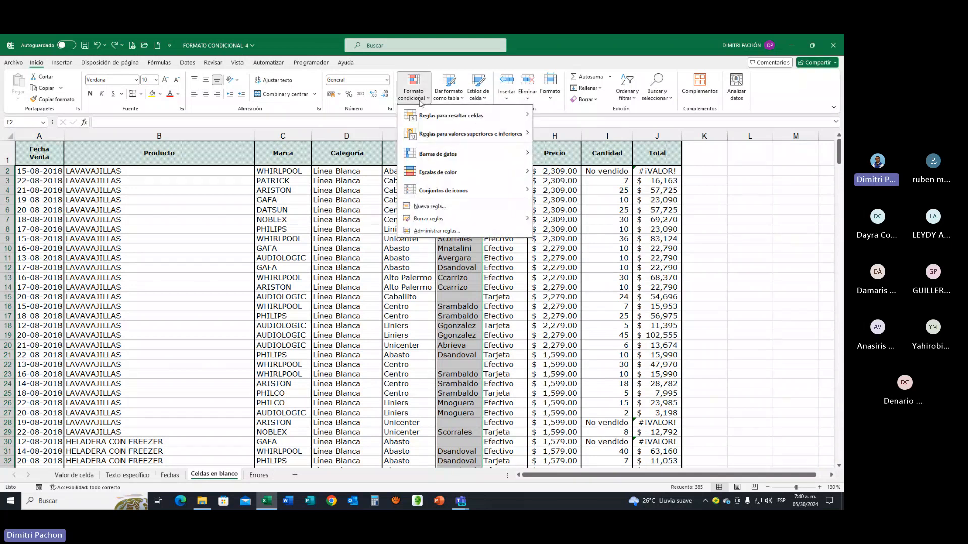
{"action": "left_click", "coordinate": [429, 206]}
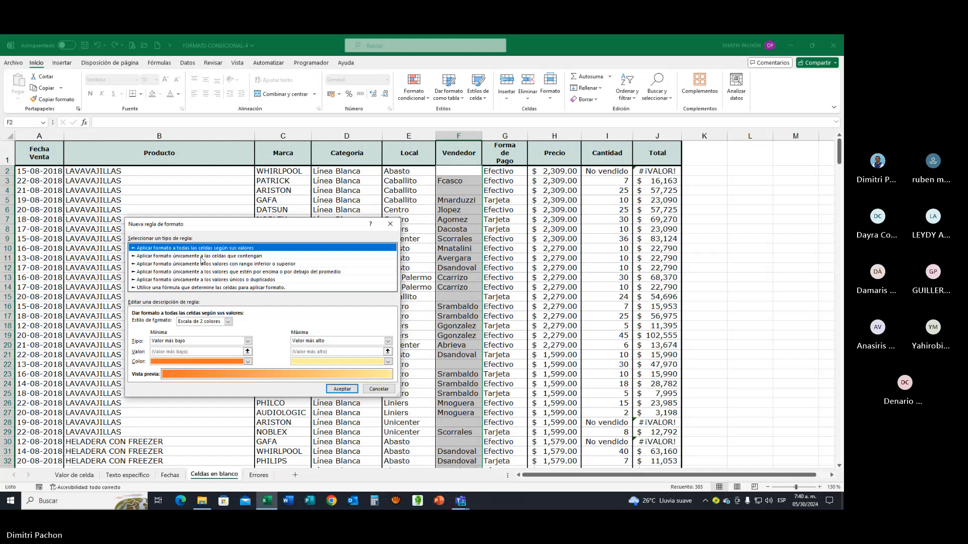
{"action": "left_click", "coordinate": [202, 256]}
{"action": "left_click", "coordinate": [190, 324]}
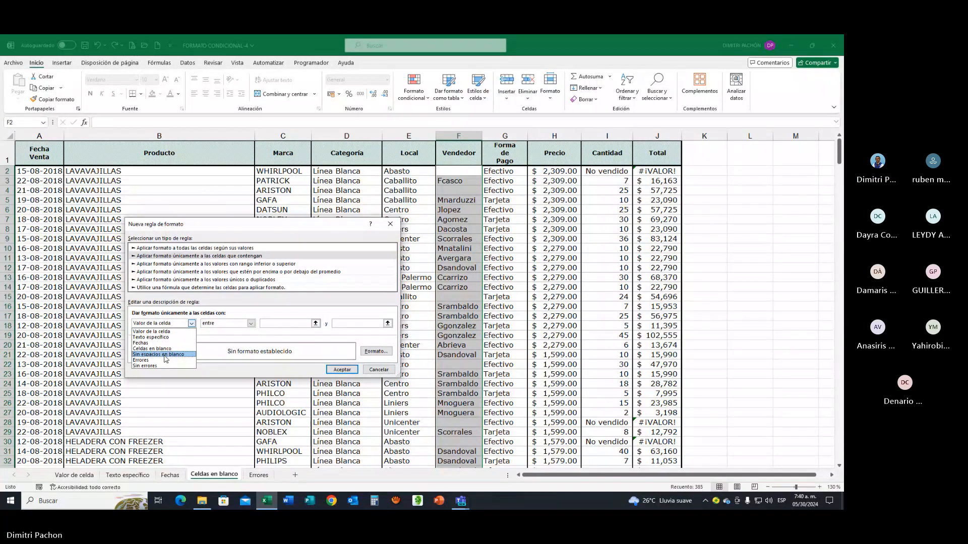
{"action": "left_click", "coordinate": [165, 355]}
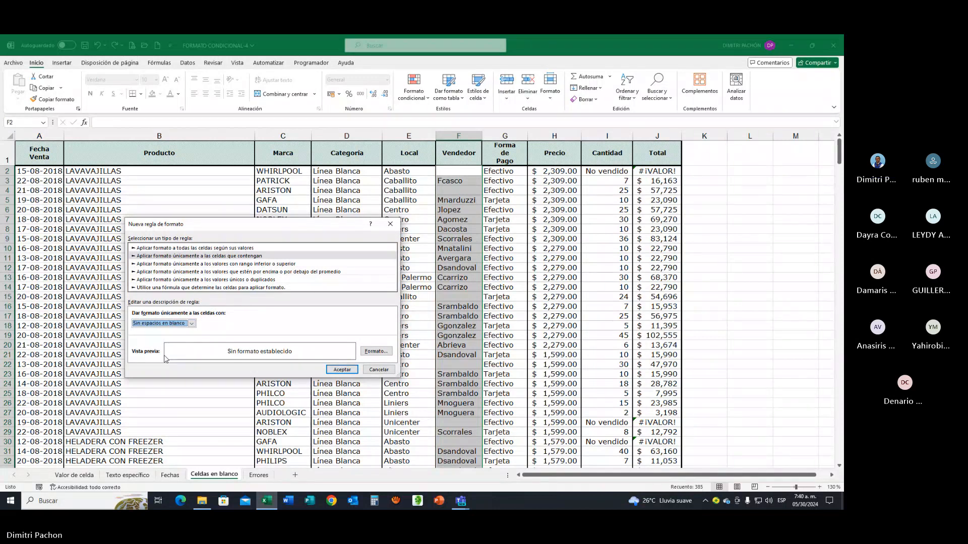
Give the Sin espacios en blanco rule an orange fill, apply it, and check the Vendedor cell F12
{"action": "left_click", "coordinate": [376, 352]}
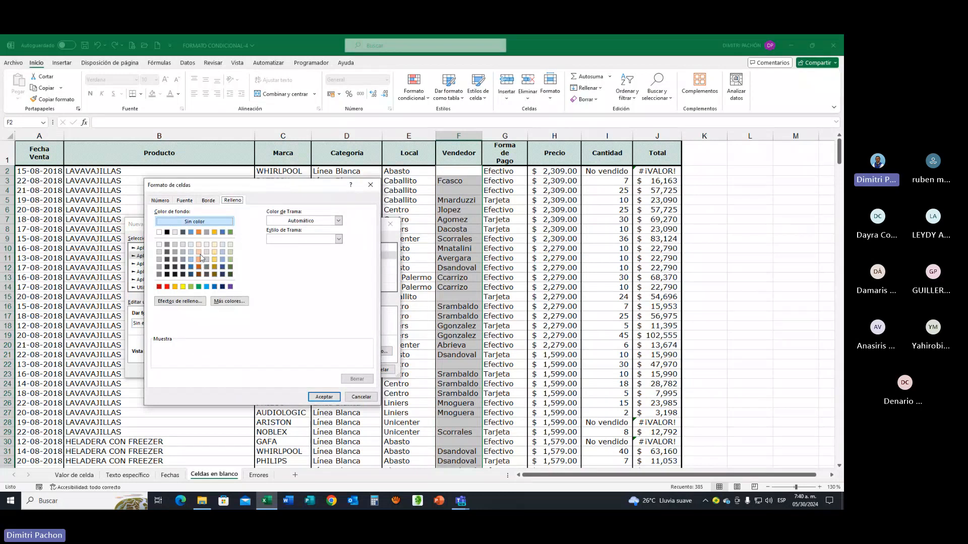
{"action": "left_click", "coordinate": [199, 233]}
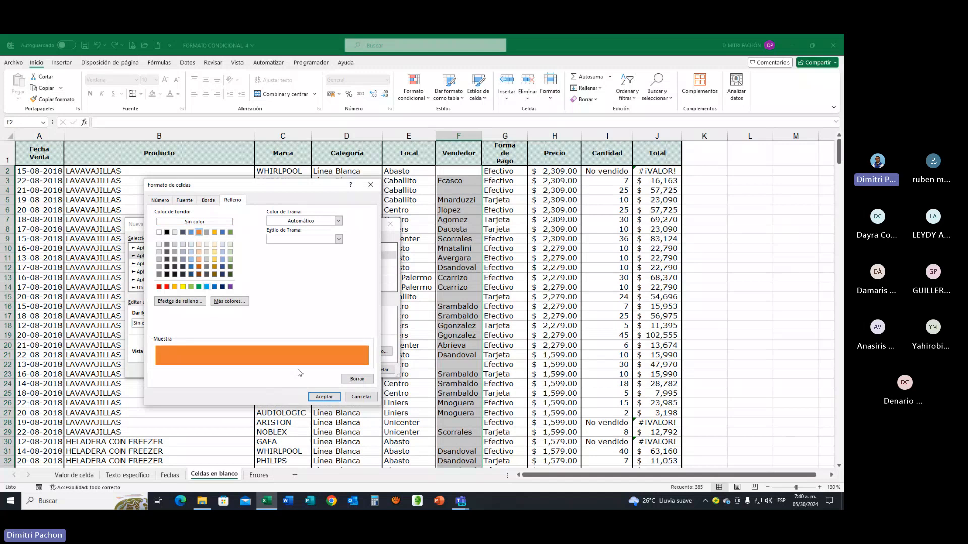
{"action": "left_click", "coordinate": [323, 397]}
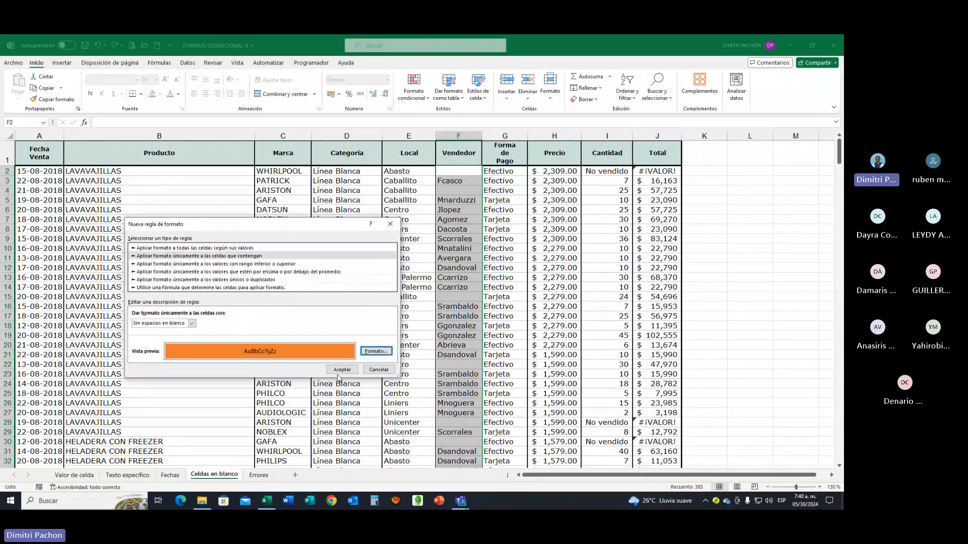
{"action": "left_click", "coordinate": [341, 371]}
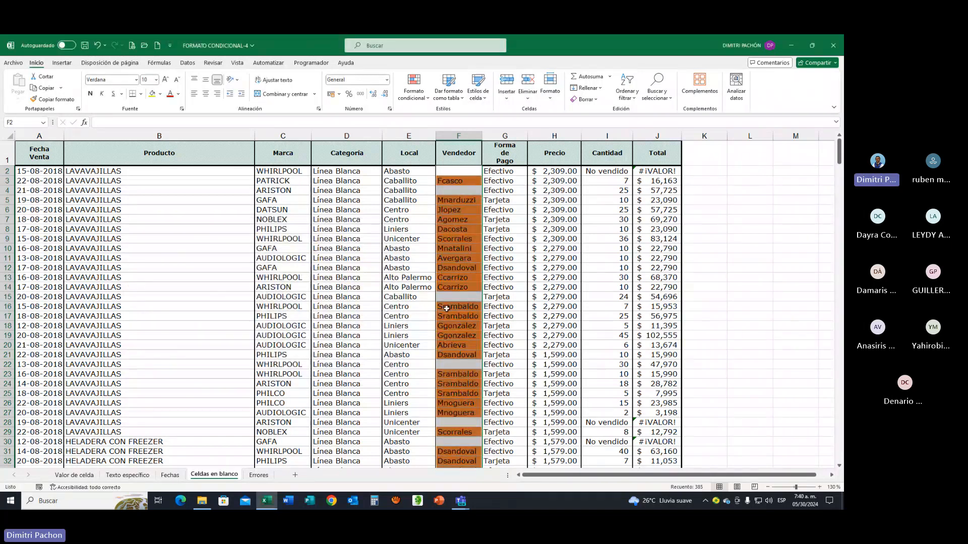
{"action": "left_click", "coordinate": [454, 269]}
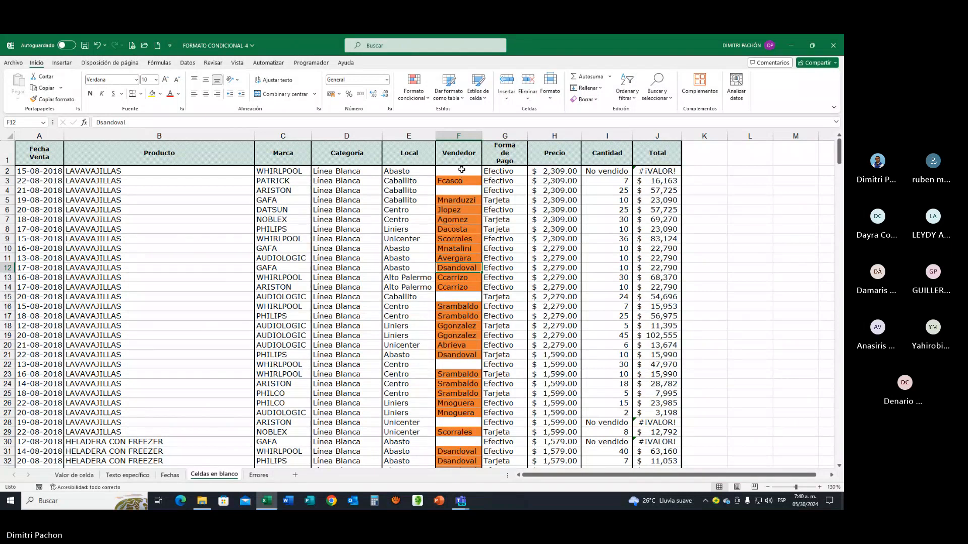
Clear the conditional formatting rules from the Vendedor cells F2 through the end of the data
{"action": "left_click_drag", "start_coordinate": [462, 170], "coordinate": [455, 446]}
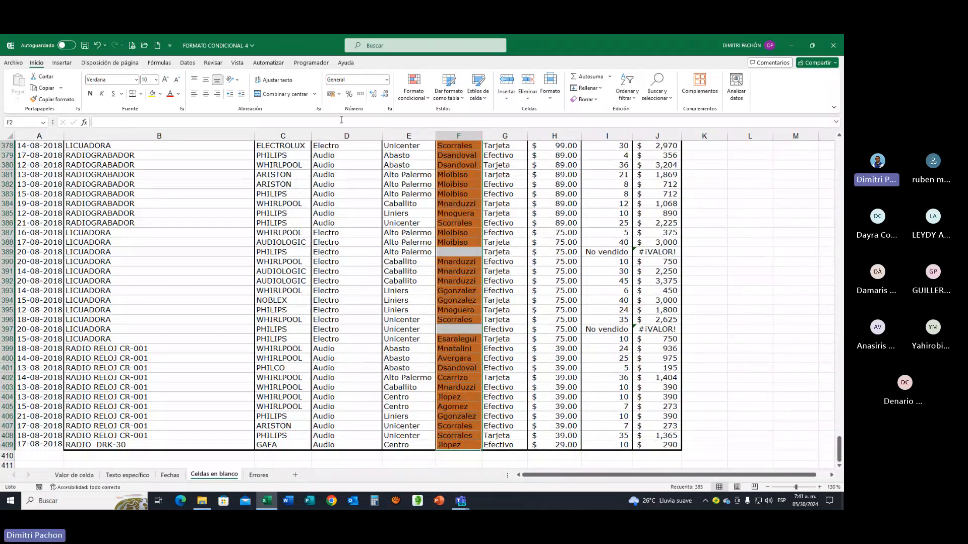
{"action": "left_click", "coordinate": [429, 105]}
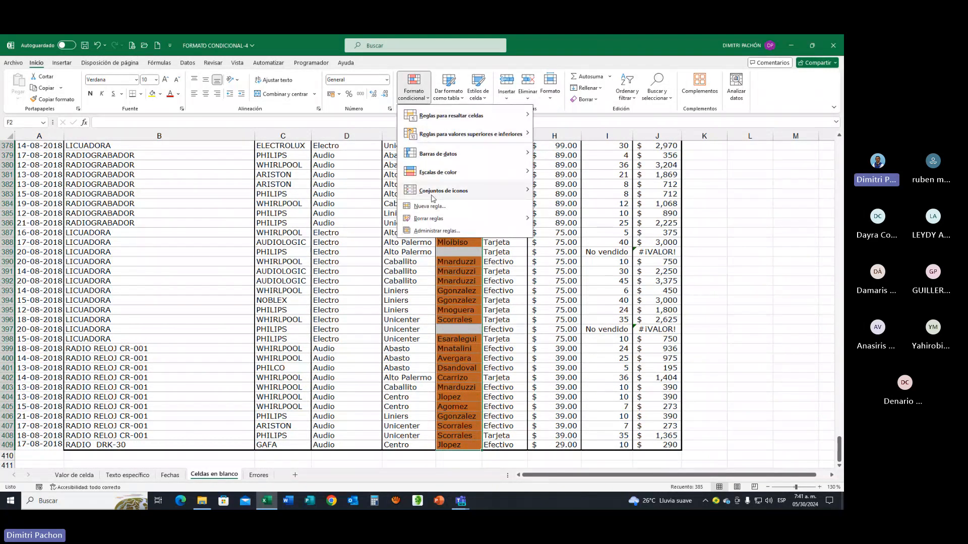
{"action": "mouse_move", "coordinate": [430, 221]}
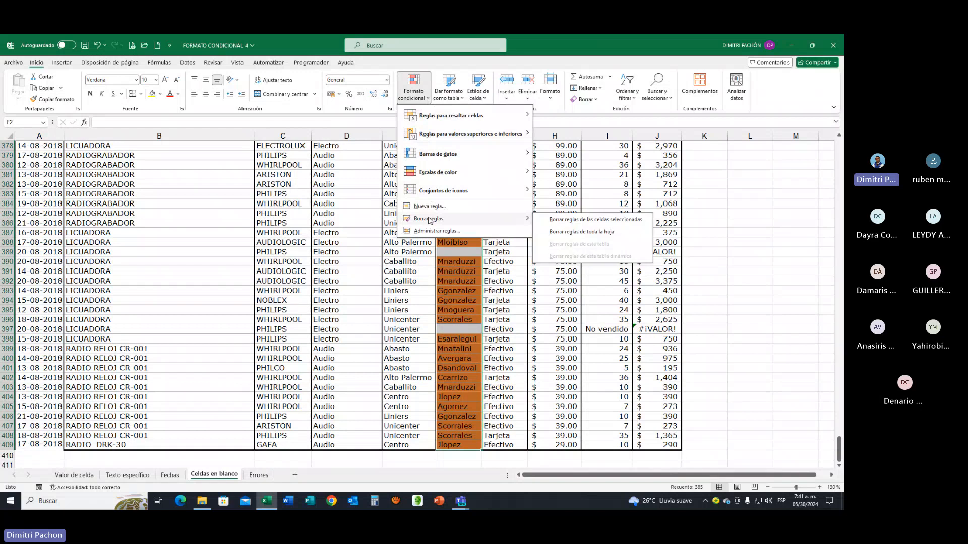
{"action": "left_click", "coordinate": [563, 222]}
{"action": "left_click_drag", "start_coordinate": [839, 449], "coordinate": [838, 395]}
{"action": "scroll", "coordinate": [767, 334], "scroll_direction": "up", "scroll_amount": 20}
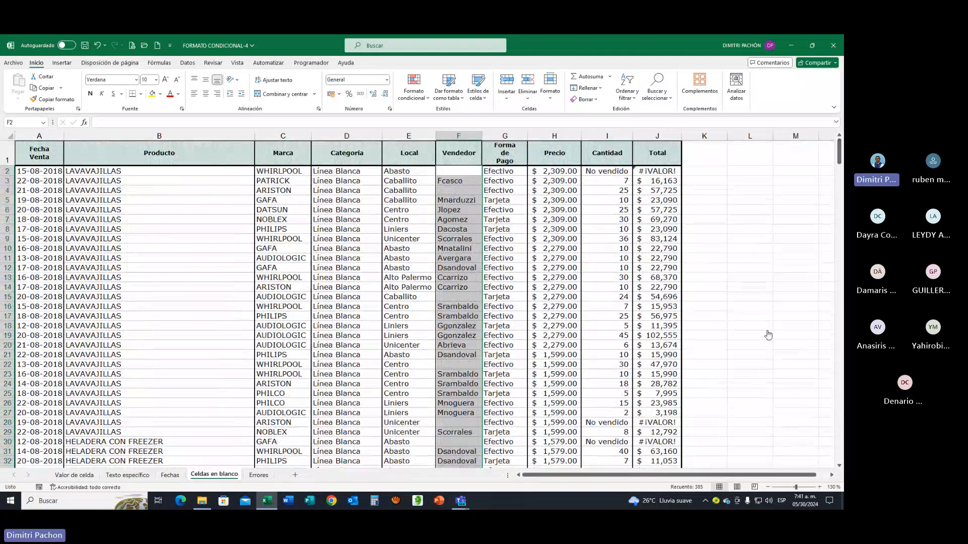
{"action": "left_click", "coordinate": [736, 402]}
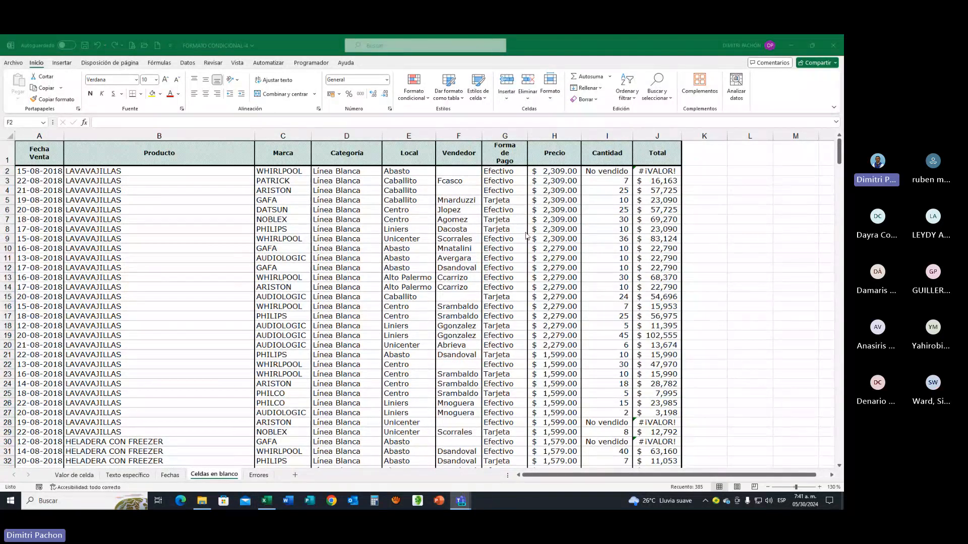
{"action": "left_click", "coordinate": [463, 215]}
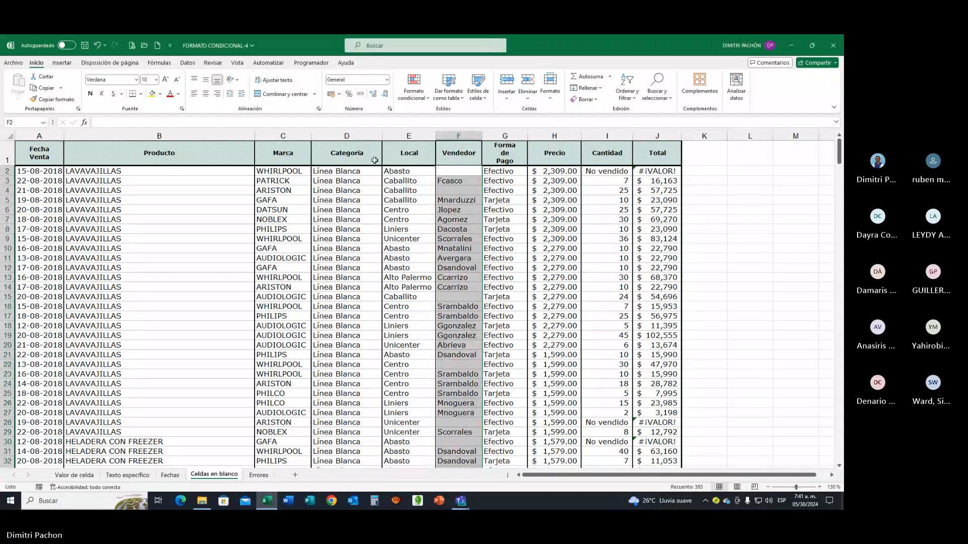
Start a new conditional formatting rule for the selected Vendedor cells, formatting only cells that meet Celdas en blanco
{"action": "left_click", "coordinate": [412, 98]}
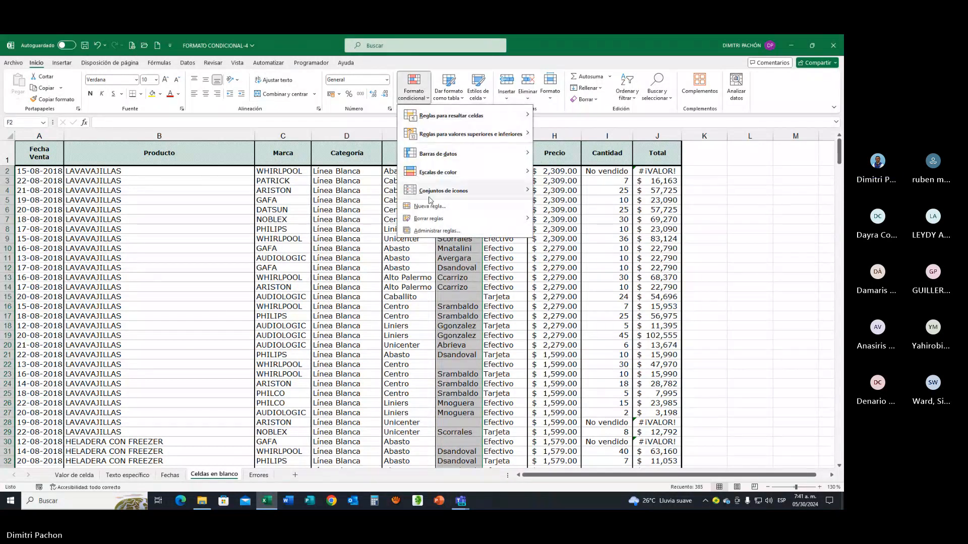
{"action": "left_click", "coordinate": [430, 207]}
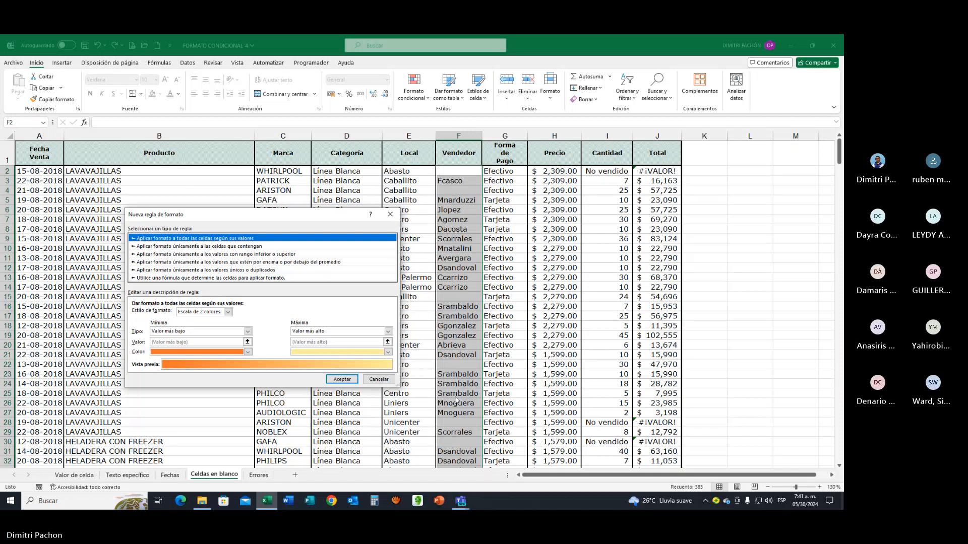
{"action": "left_click", "coordinate": [209, 246]}
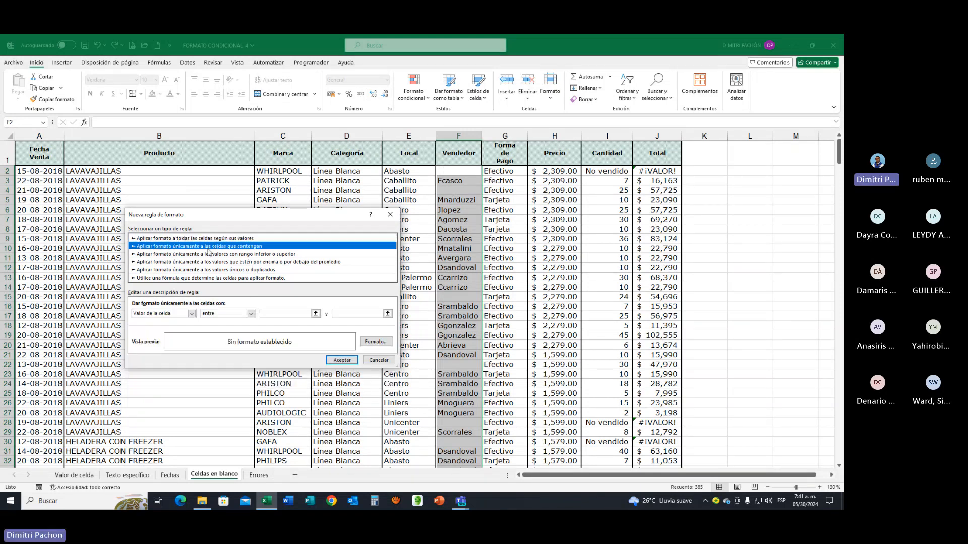
{"action": "left_click", "coordinate": [192, 313]}
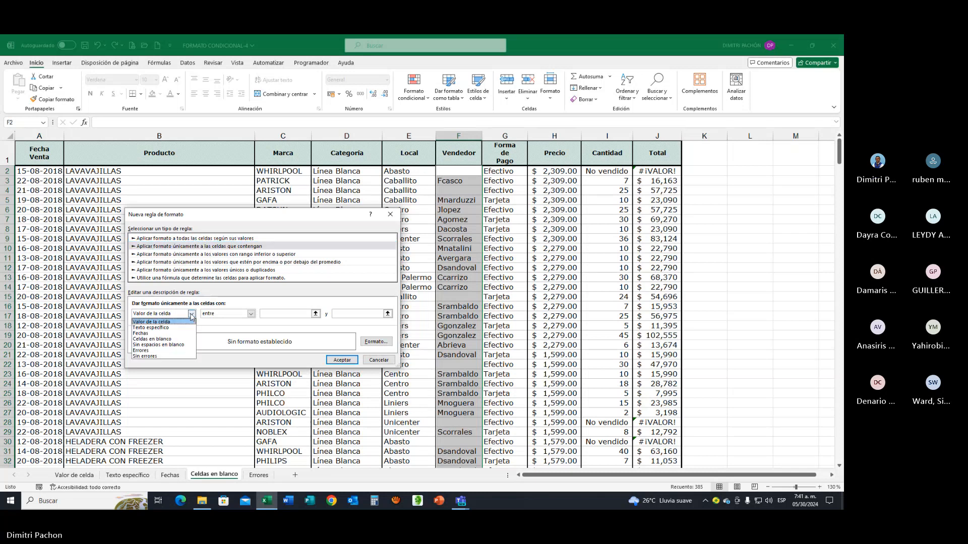
{"action": "left_click", "coordinate": [166, 339]}
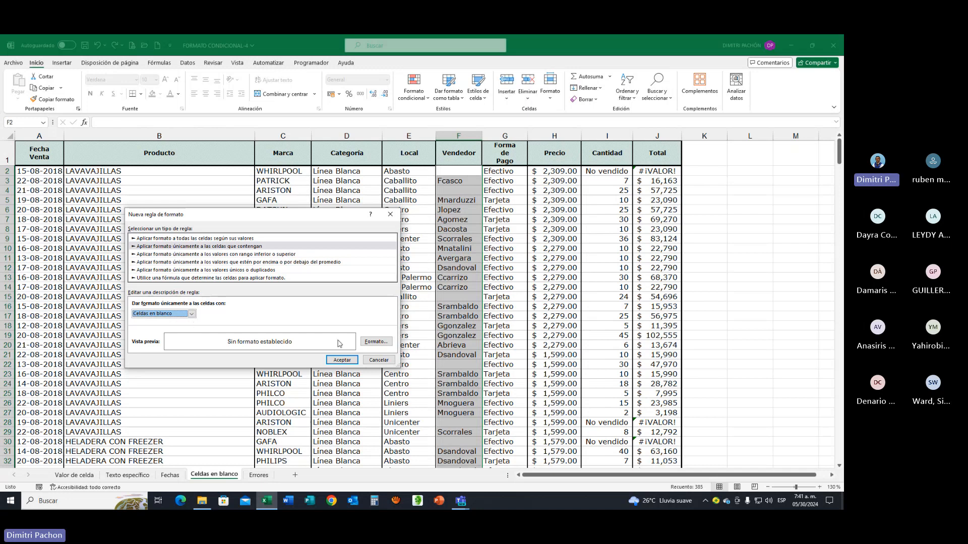
Give the Celdas en blanco rule a thin diagonal stripe pattern fill without background color and apply it to the Vendedor cells
{"action": "left_click", "coordinate": [373, 342]}
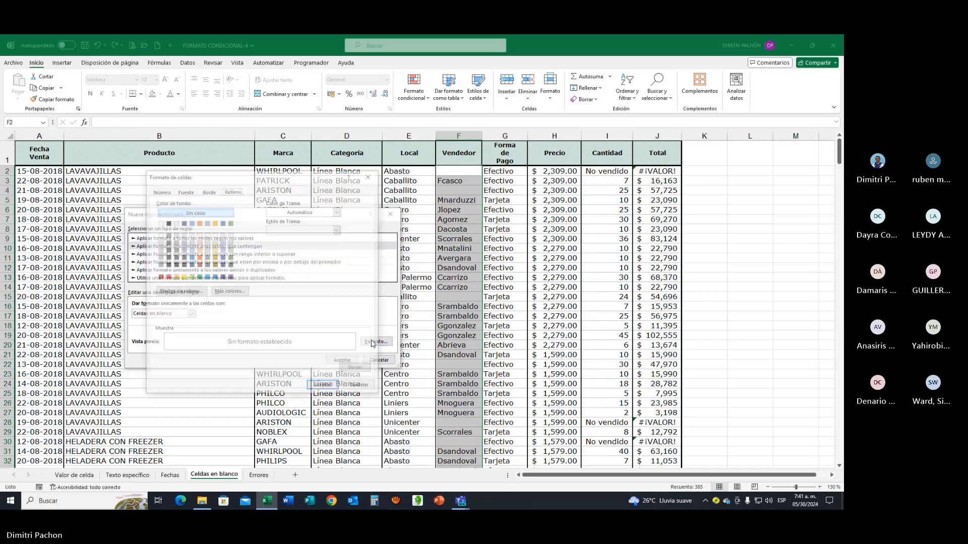
{"action": "left_click", "coordinate": [315, 230]}
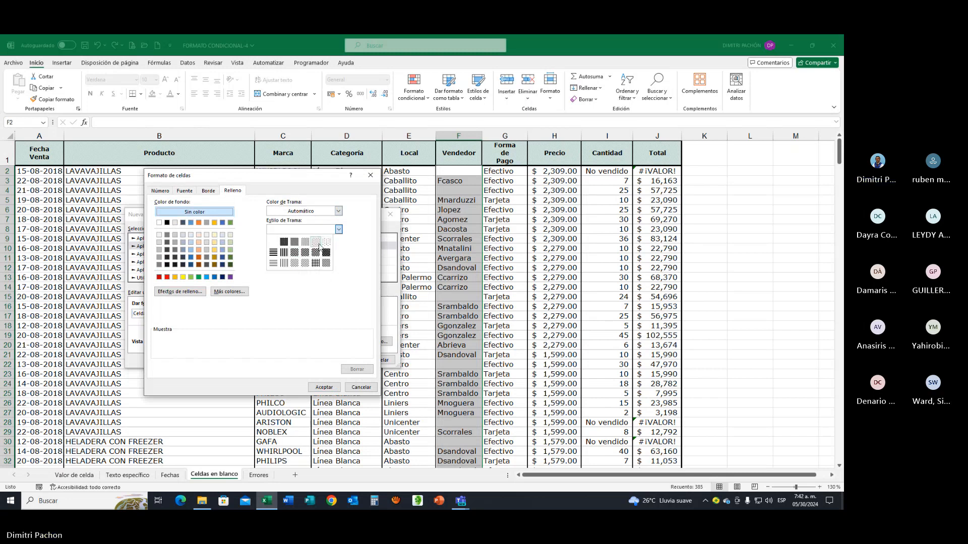
{"action": "left_click", "coordinate": [296, 263]}
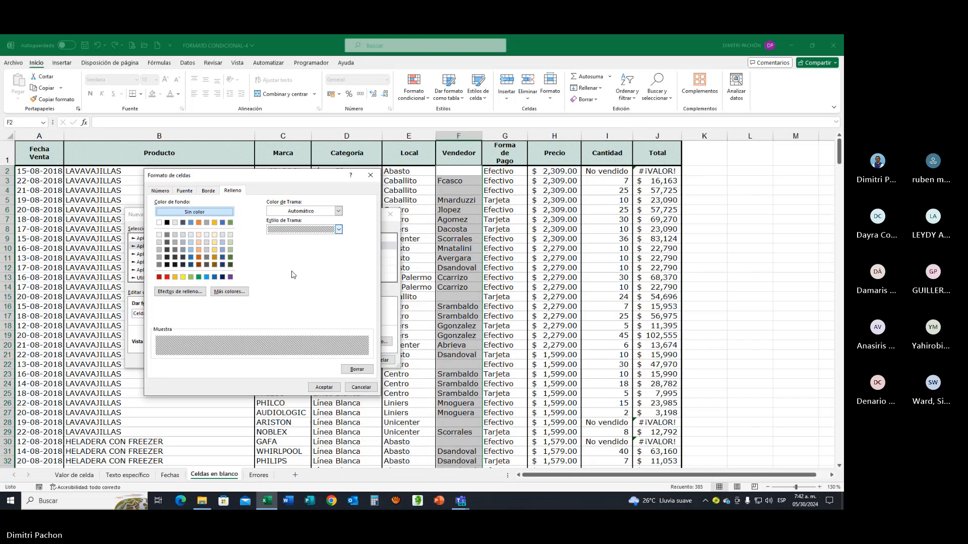
{"action": "left_click", "coordinate": [320, 388]}
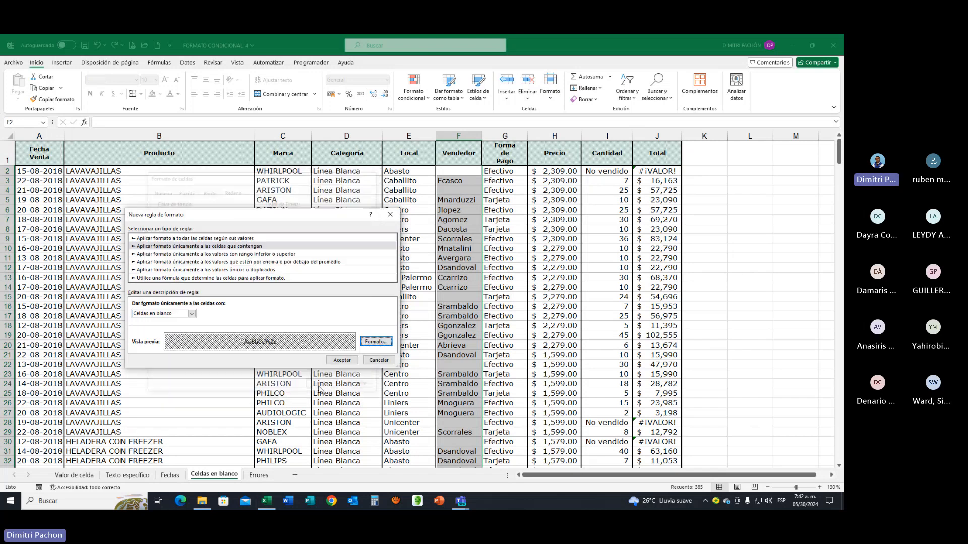
{"action": "left_click", "coordinate": [342, 359]}
{"action": "left_click", "coordinate": [522, 307]}
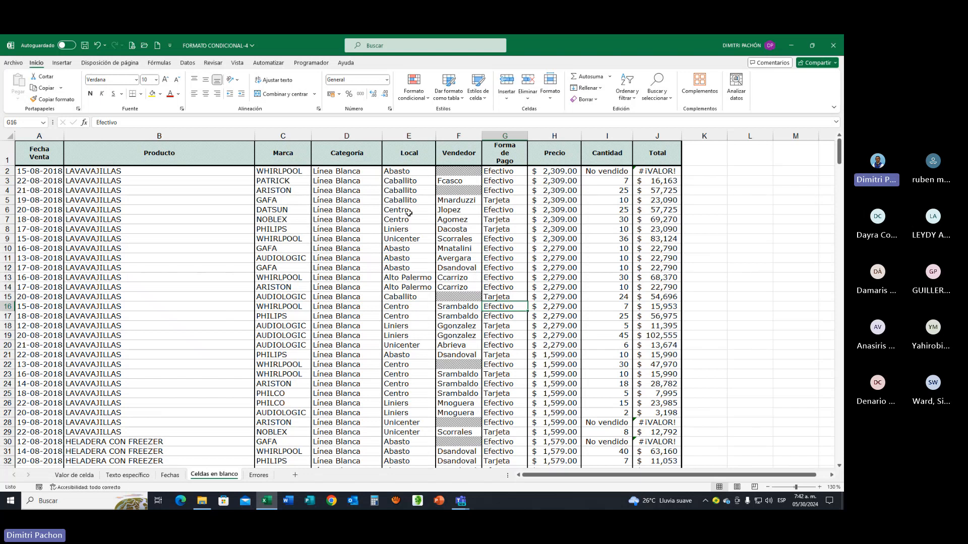
Check the filled-in Vendedor cells between F3 and F11 against the patterned blank cells
{"action": "left_click", "coordinate": [443, 180]}
{"action": "left_click", "coordinate": [455, 200]}
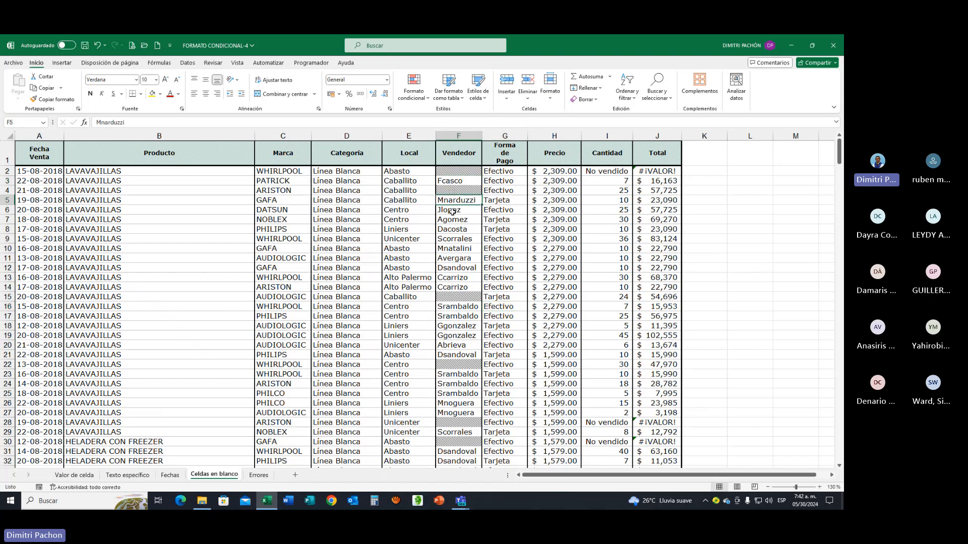
{"action": "left_click", "coordinate": [451, 210]}
{"action": "left_click", "coordinate": [451, 220]}
{"action": "left_click", "coordinate": [451, 229]}
{"action": "left_click", "coordinate": [451, 248]}
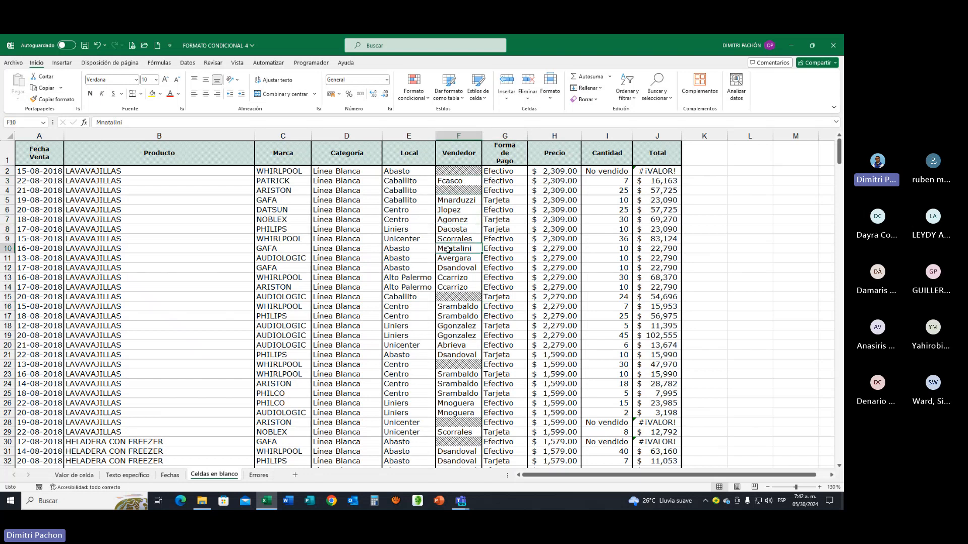
{"action": "left_click", "coordinate": [451, 258]}
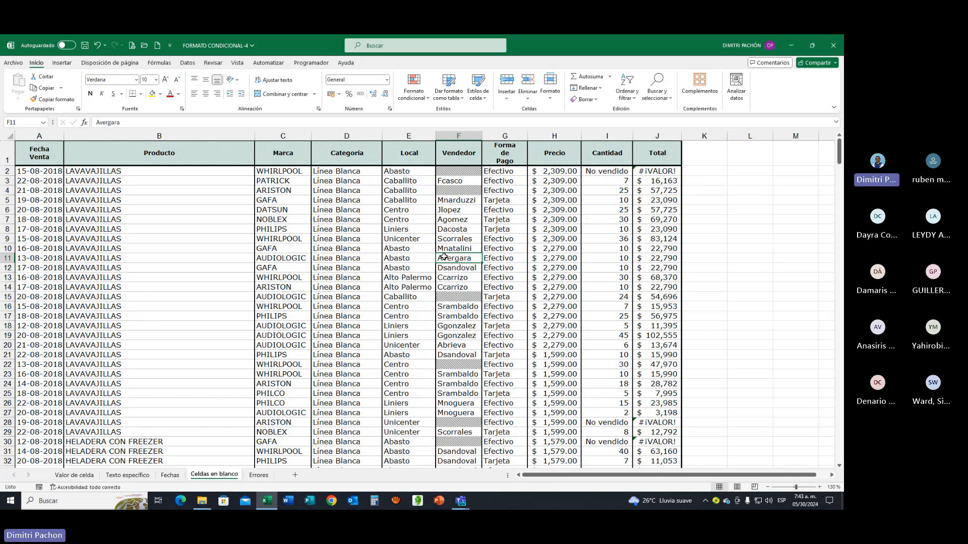
Switch to the Errores sheet and enlarge its view to 130%
{"action": "left_click", "coordinate": [267, 476]}
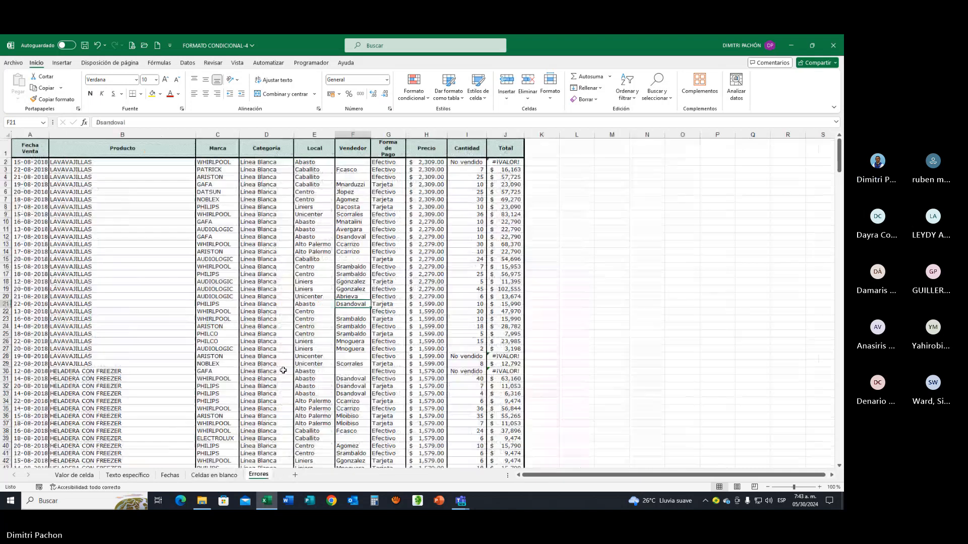
{"action": "left_click", "coordinate": [820, 487]}
{"action": "left_click", "coordinate": [820, 488]}
{"action": "left_click", "coordinate": [820, 487]}
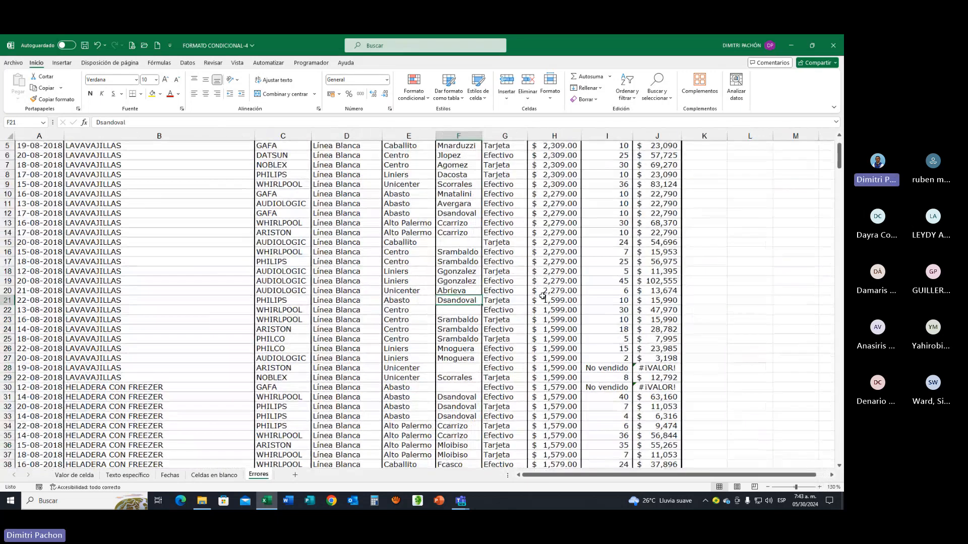
{"action": "scroll", "coordinate": [506, 276], "scroll_direction": "up", "scroll_amount": 2}
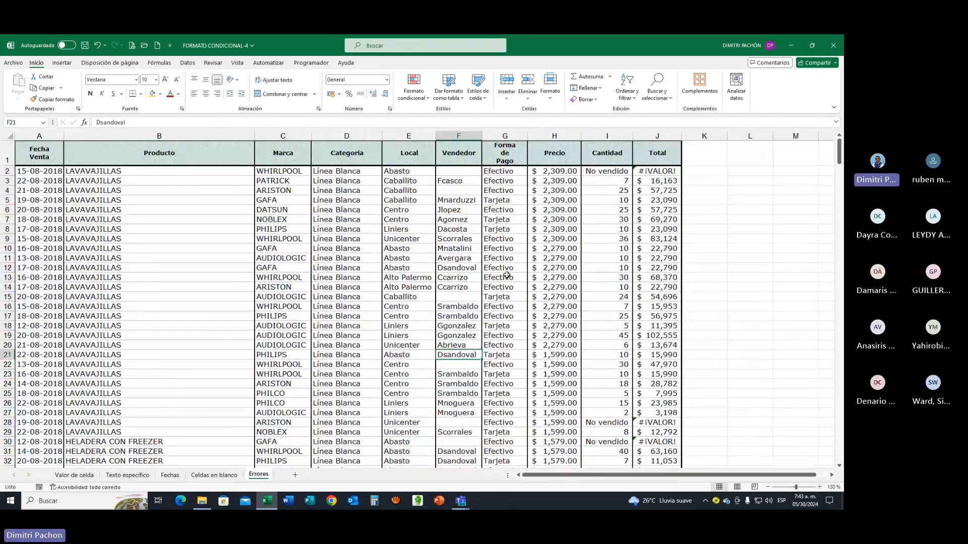
Examine the formula behind the error in Total cell J2 and the cells it references
{"action": "left_click", "coordinate": [652, 172]}
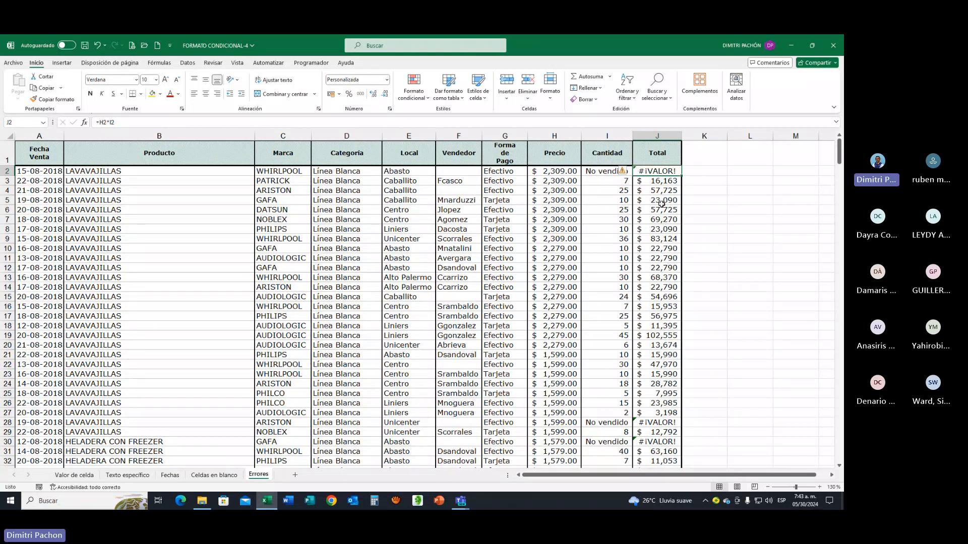
{"action": "key", "text": "F2"}
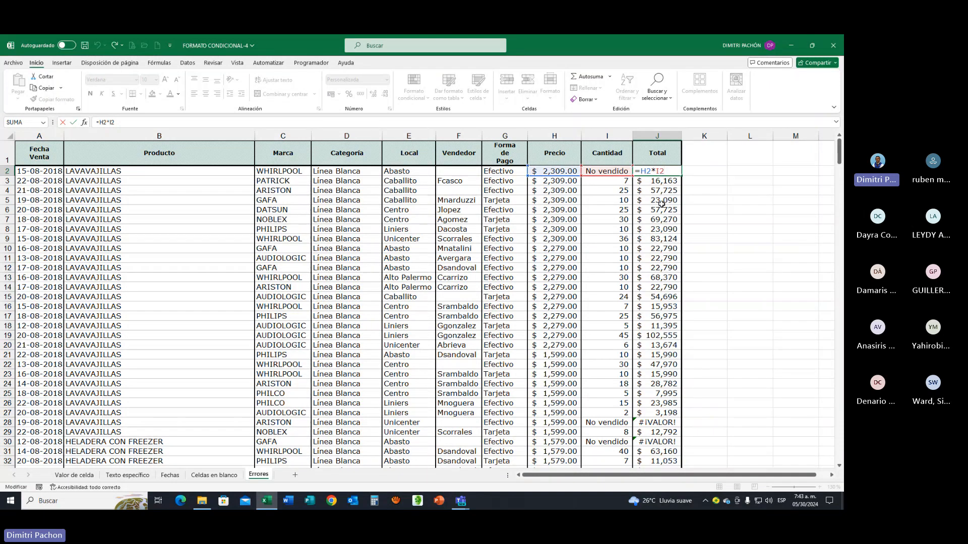
{"action": "key", "text": "Return"}
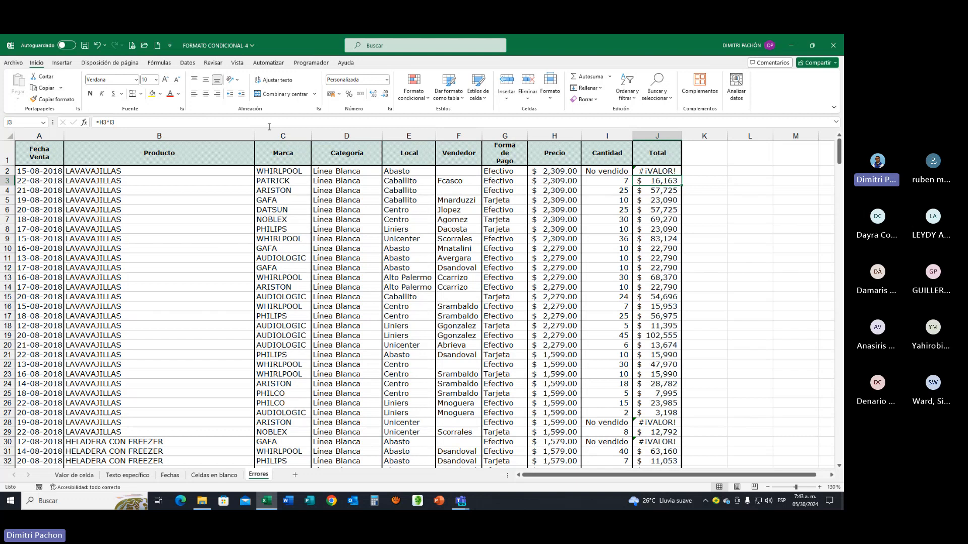
Narrow the Marca and Fecha Venta columns in turn, autofitting each one back to its contents
{"action": "left_click", "coordinate": [293, 171]}
{"action": "left_click_drag", "start_coordinate": [311, 137], "coordinate": [279, 137]}
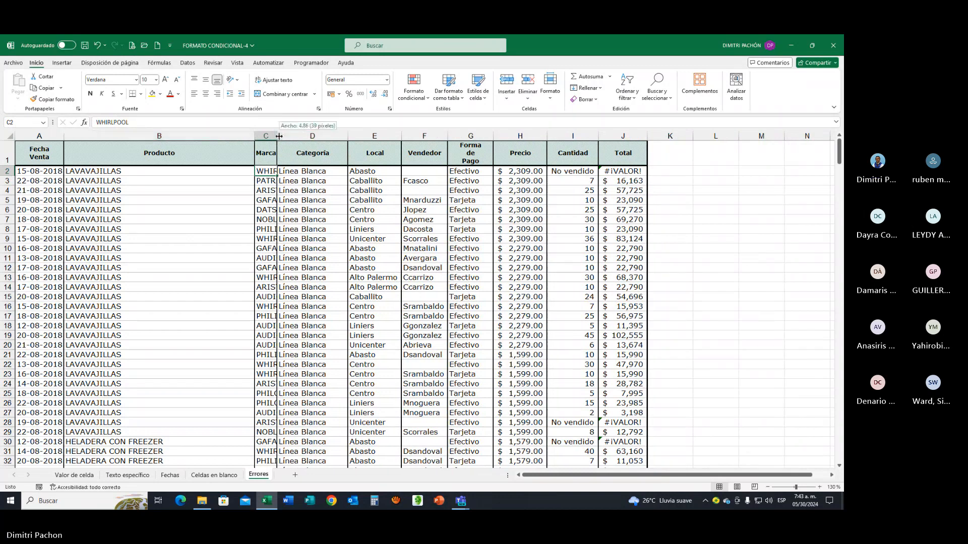
{"action": "double_click", "coordinate": [279, 137]}
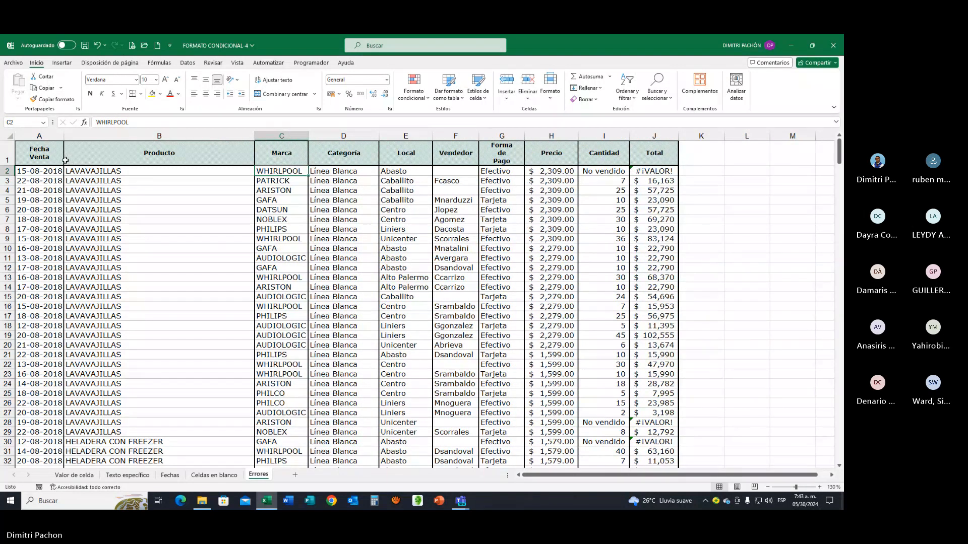
{"action": "left_click_drag", "start_coordinate": [64, 136], "coordinate": [46, 137]}
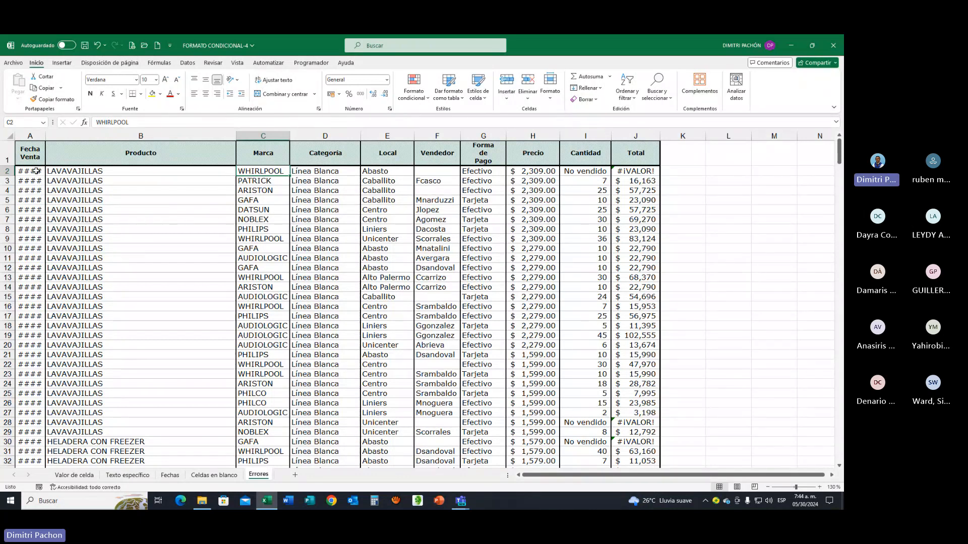
{"action": "double_click", "coordinate": [45, 136]}
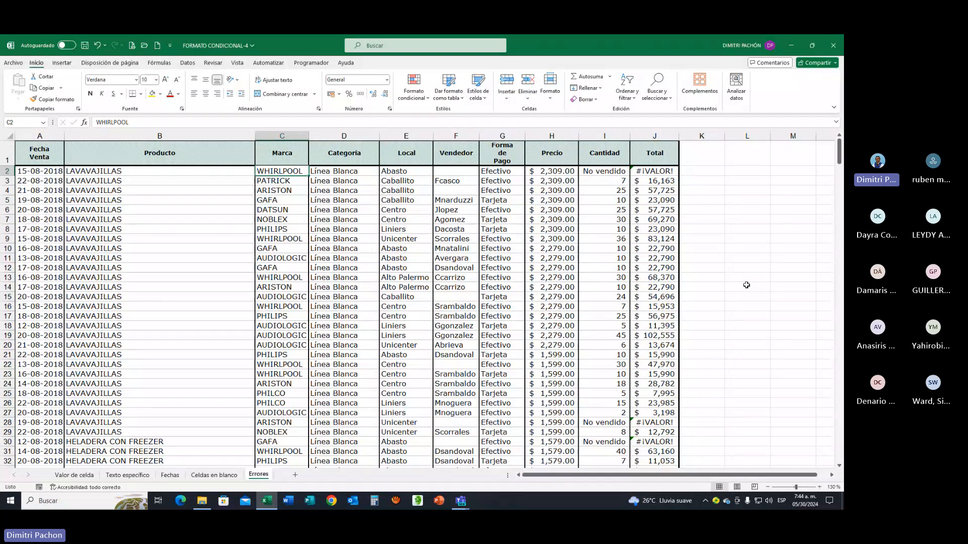
Start a new conditional formatting rule for Total cells J2:J409, formatting only cells that meet Sin errores
{"action": "left_click", "coordinate": [654, 173]}
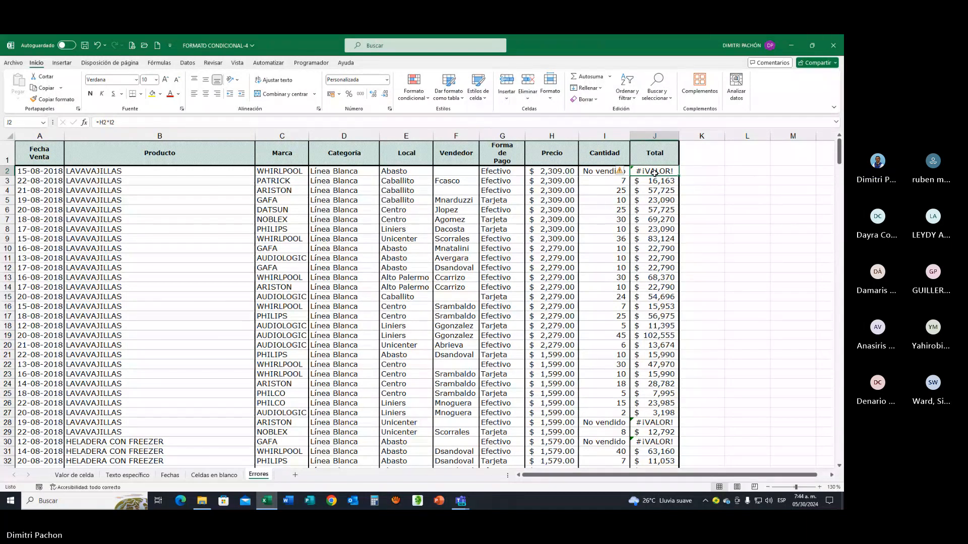
{"action": "key", "text": "ctrl+shift+Down"}
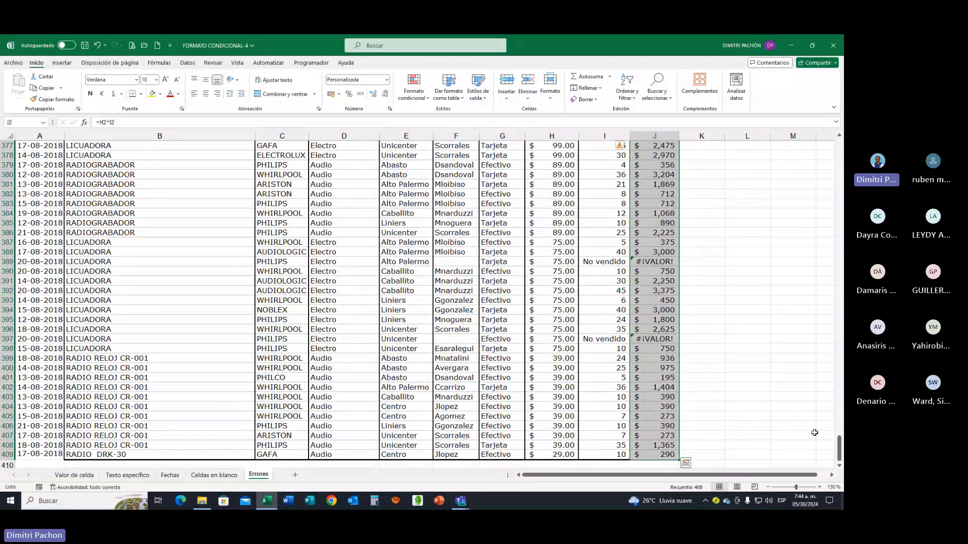
{"action": "left_click_drag", "start_coordinate": [839, 449], "coordinate": [839, 150]}
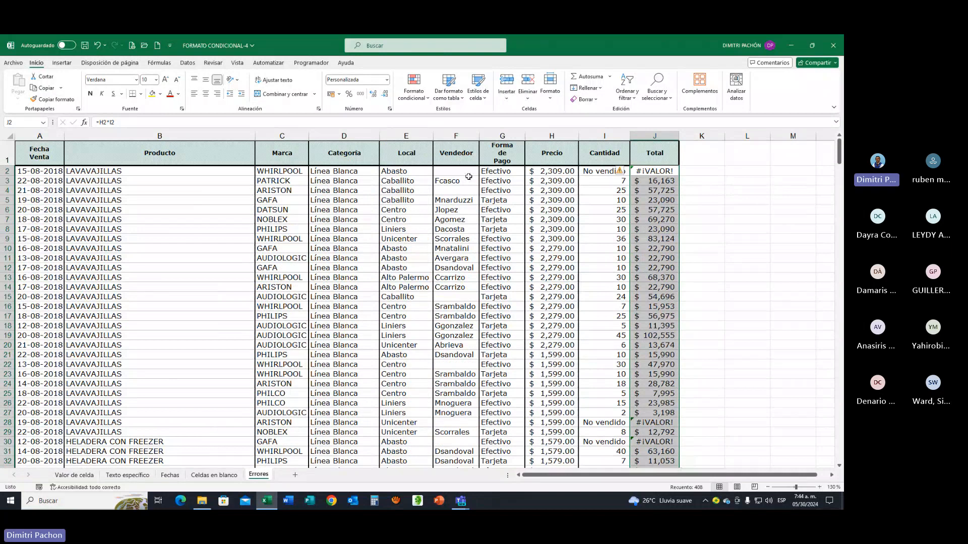
{"action": "left_click", "coordinate": [414, 97]}
{"action": "left_click", "coordinate": [429, 206]}
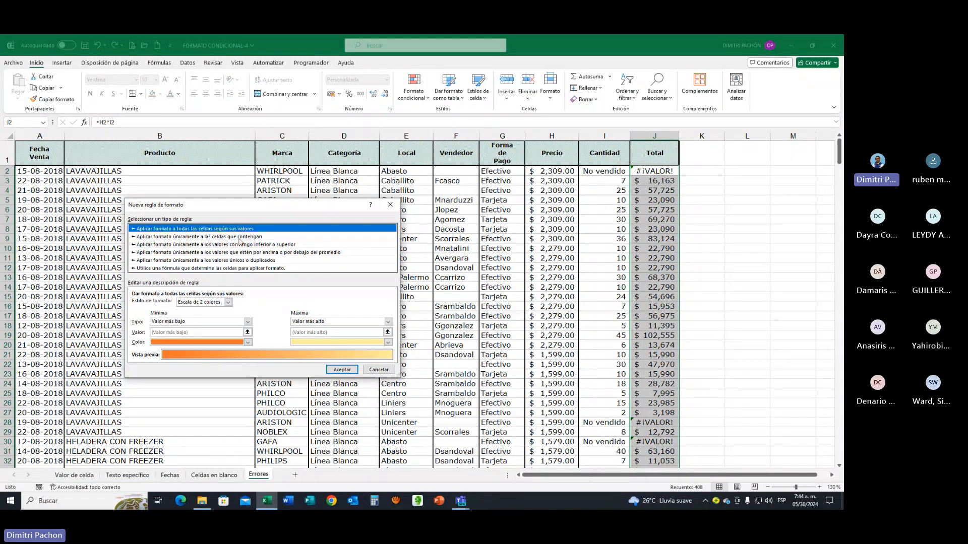
{"action": "left_click", "coordinate": [240, 237]}
{"action": "left_click", "coordinate": [191, 304]}
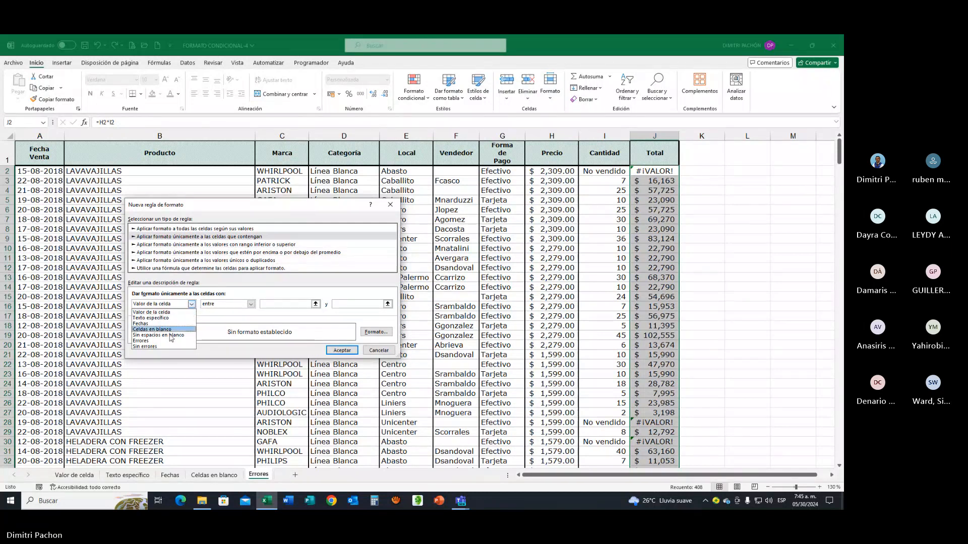
{"action": "left_click", "coordinate": [159, 347]}
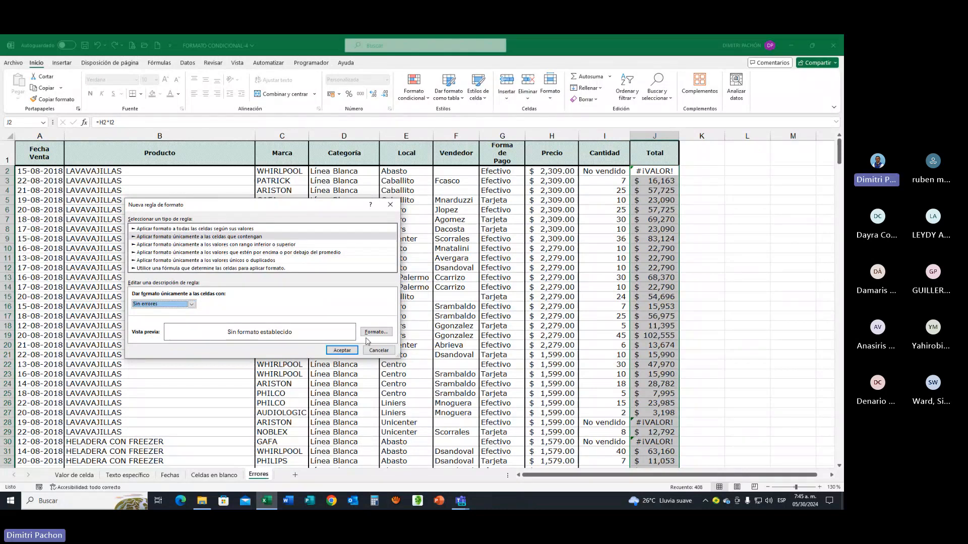
Give the Sin errores rule a bold (Negrita) font and apply it to the Total cells
{"action": "left_click", "coordinate": [370, 334]}
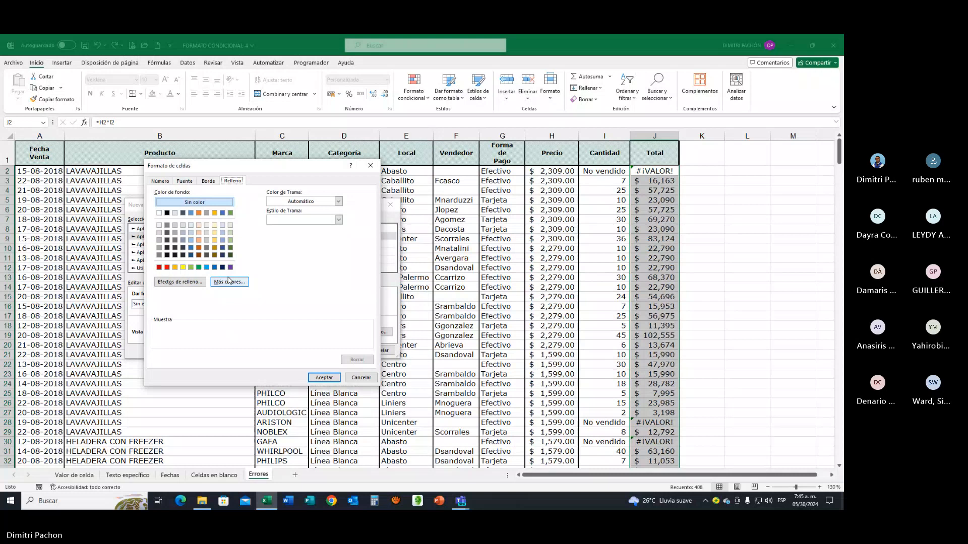
{"action": "left_click", "coordinate": [183, 181]}
{"action": "left_click", "coordinate": [283, 220]}
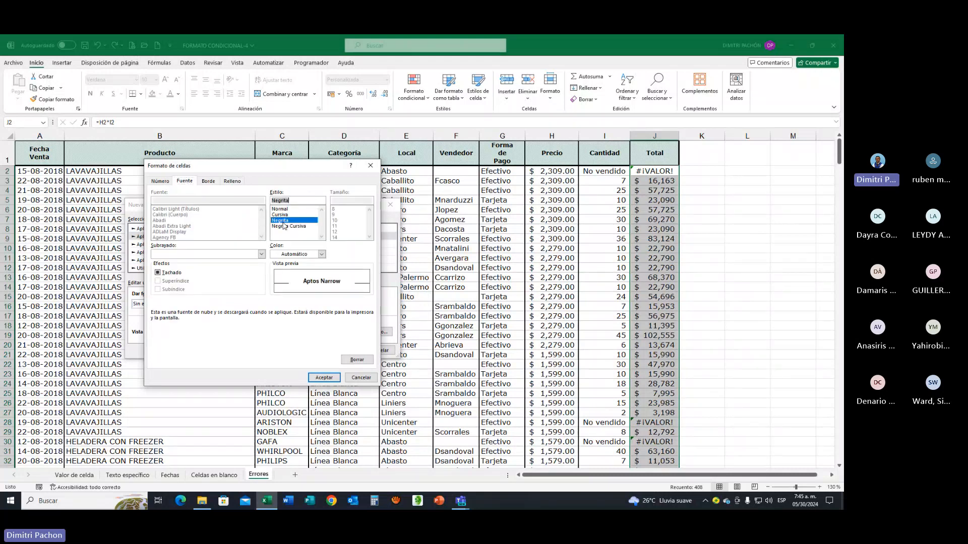
{"action": "left_click", "coordinate": [326, 378]}
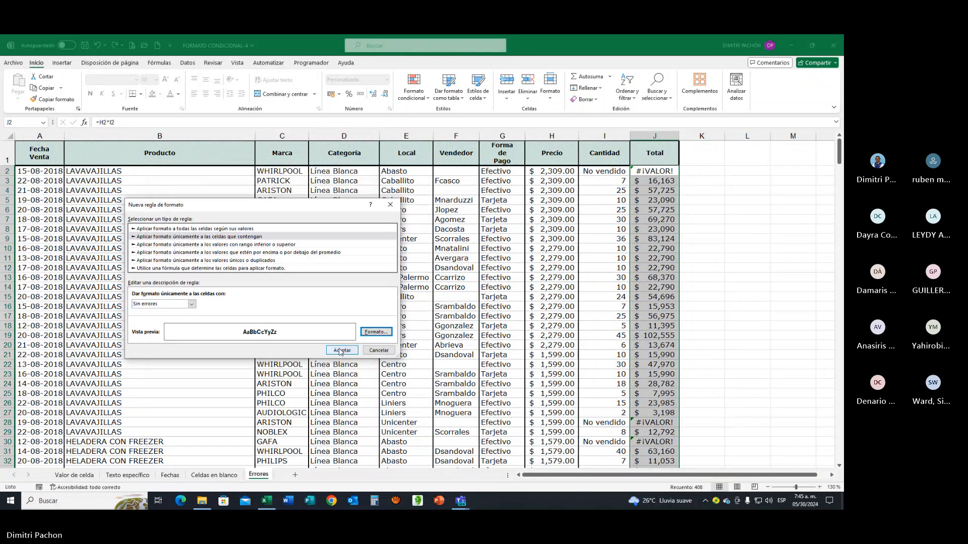
{"action": "left_click", "coordinate": [341, 348]}
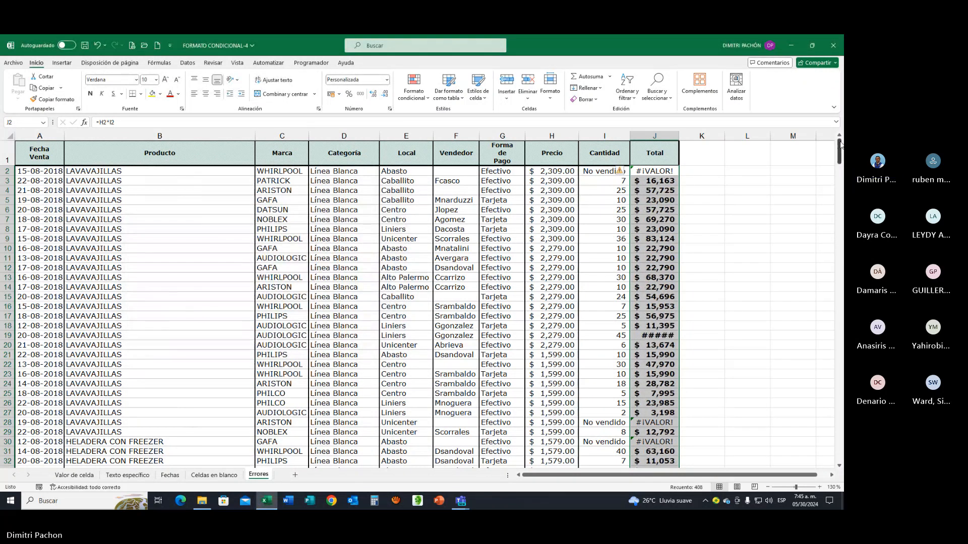
{"action": "mouse_move", "coordinate": [841, 148]}
{"action": "left_mouse_down"}
{"action": "mouse_move", "coordinate": [837, 315]}
{"action": "mouse_move", "coordinate": [817, 457]}
{"action": "mouse_move", "coordinate": [829, 146]}
{"action": "left_mouse_up"}
Clear the conditional formatting rules from the selected Total cells
{"action": "left_click", "coordinate": [413, 88]}
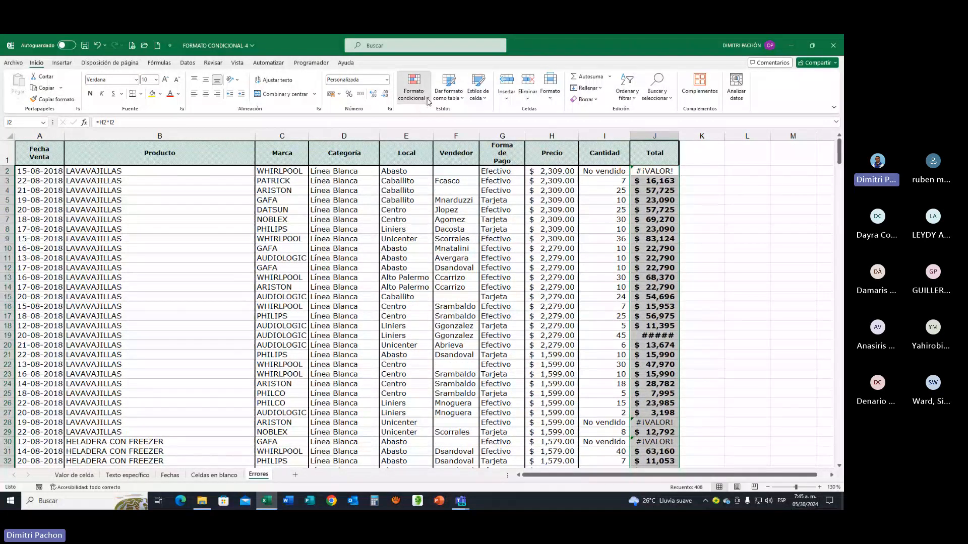
{"action": "mouse_move", "coordinate": [443, 218]}
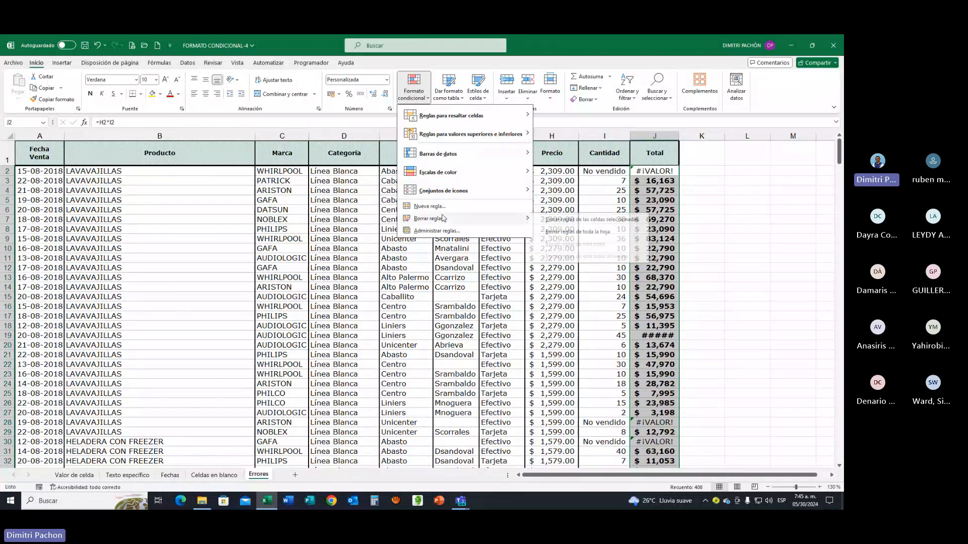
{"action": "left_click", "coordinate": [552, 219]}
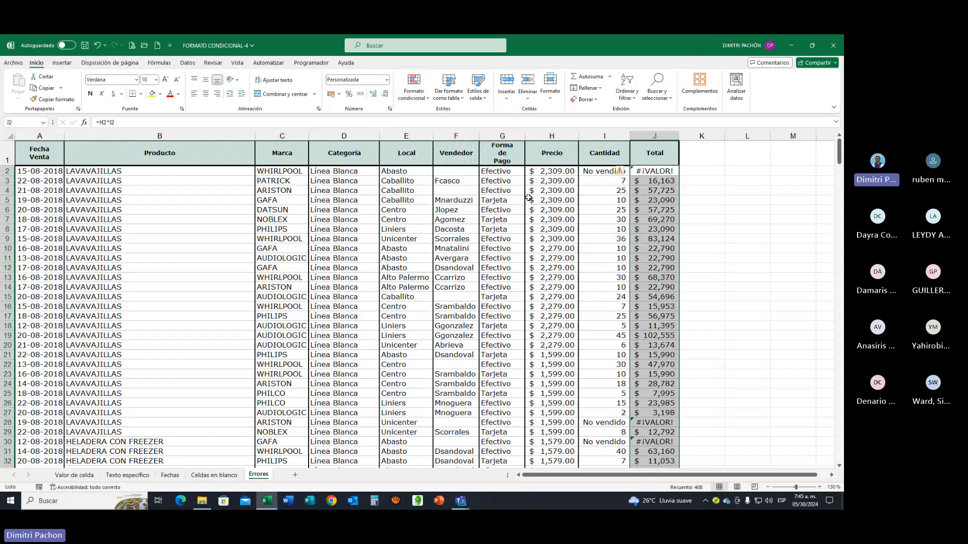
Start a new rule for the selected Total cells that formats only cells containing Errores
{"action": "left_click", "coordinate": [409, 94]}
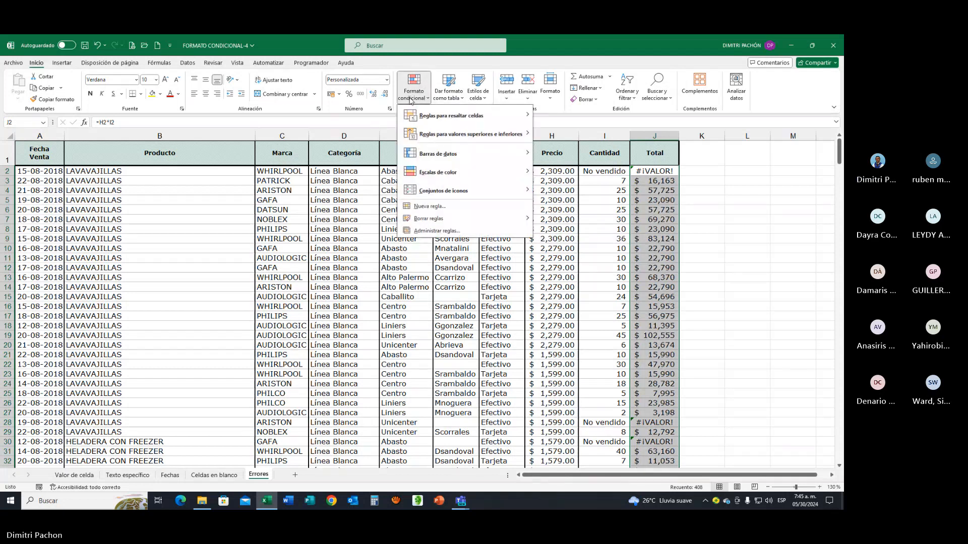
{"action": "left_click", "coordinate": [427, 206]}
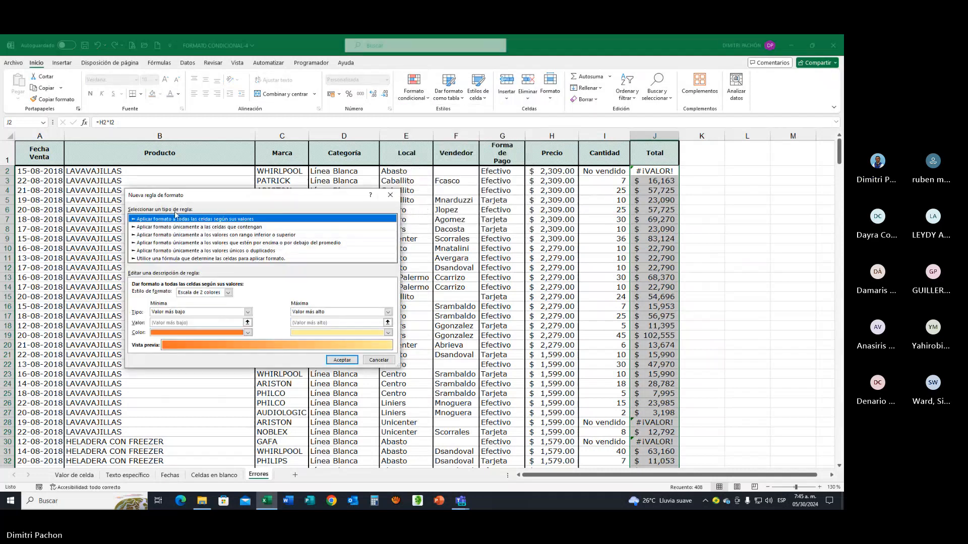
{"action": "left_click", "coordinate": [199, 226]}
{"action": "left_click", "coordinate": [173, 295]}
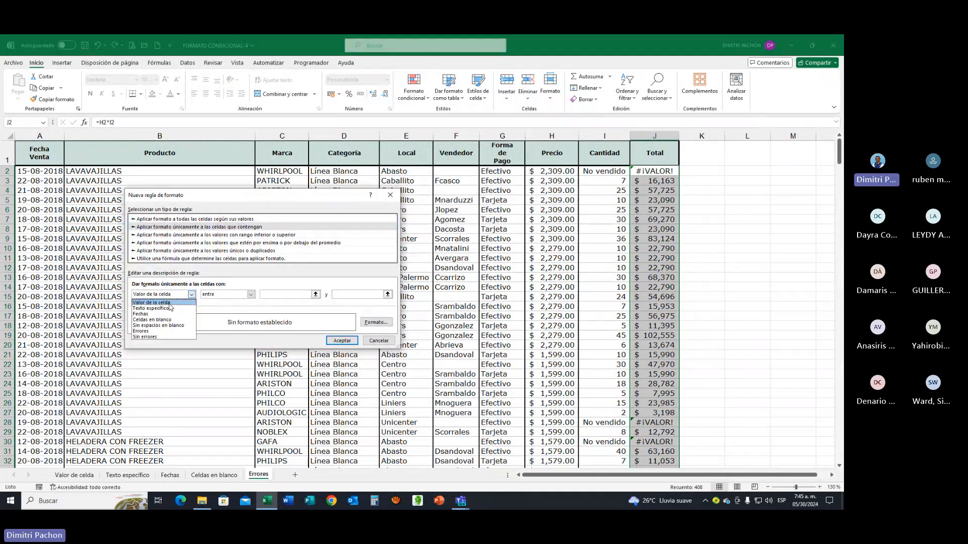
{"action": "left_click", "coordinate": [159, 332]}
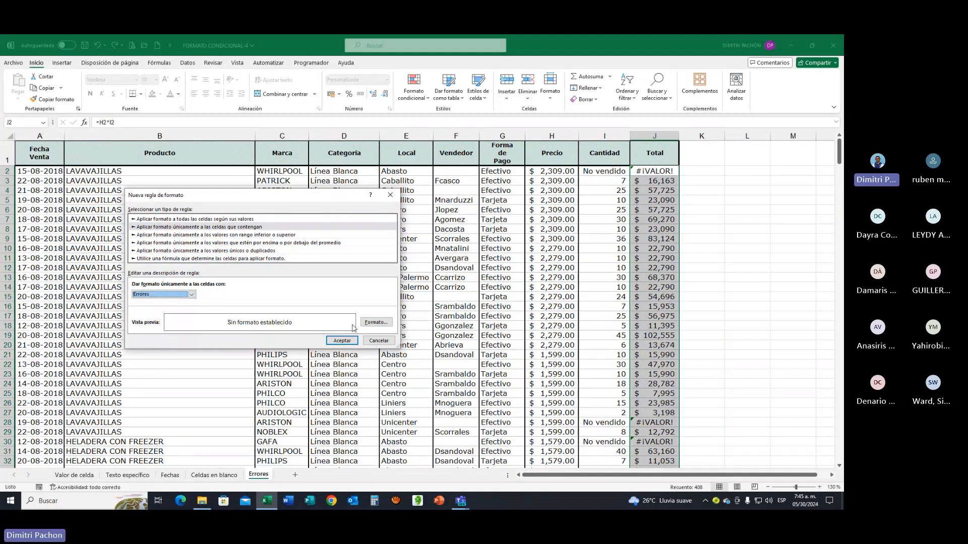
Give the Errores rule a light green fill and apply it to the Total cells
{"action": "left_click", "coordinate": [376, 322]}
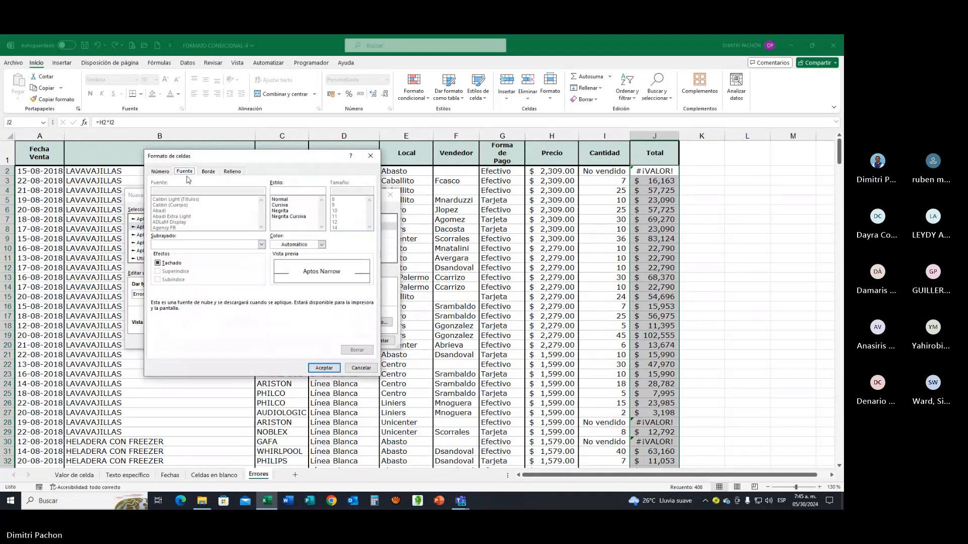
{"action": "left_click", "coordinate": [231, 172]}
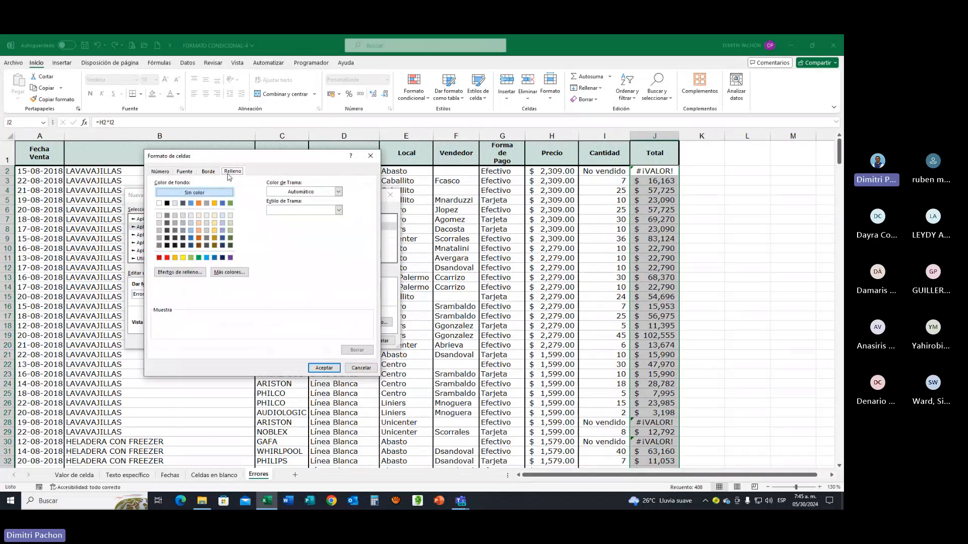
{"action": "left_click", "coordinate": [231, 223]}
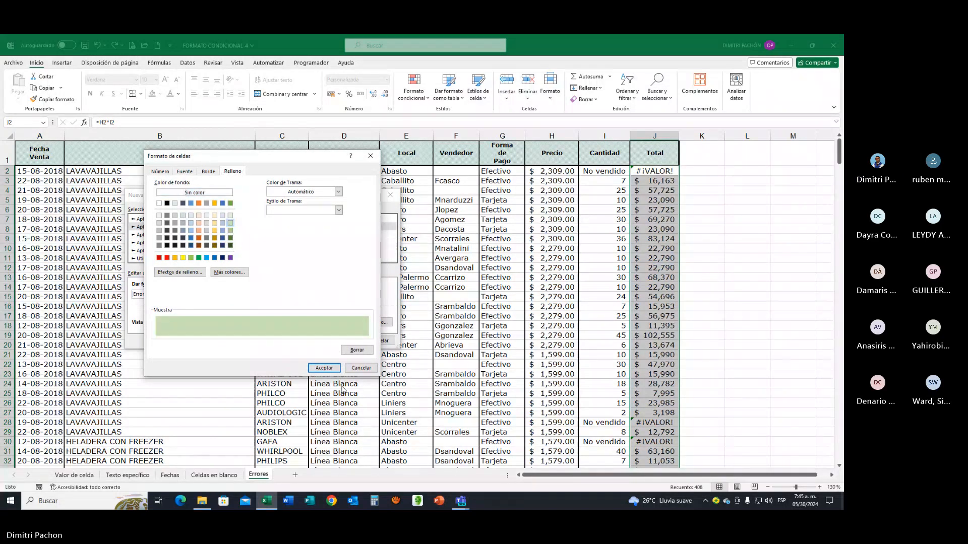
{"action": "left_click", "coordinate": [325, 368]}
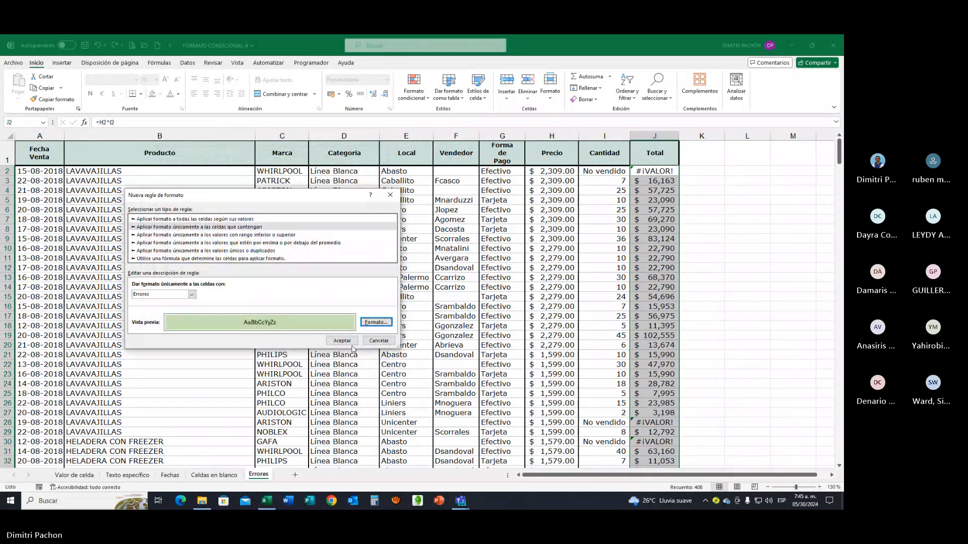
{"action": "left_click", "coordinate": [348, 342]}
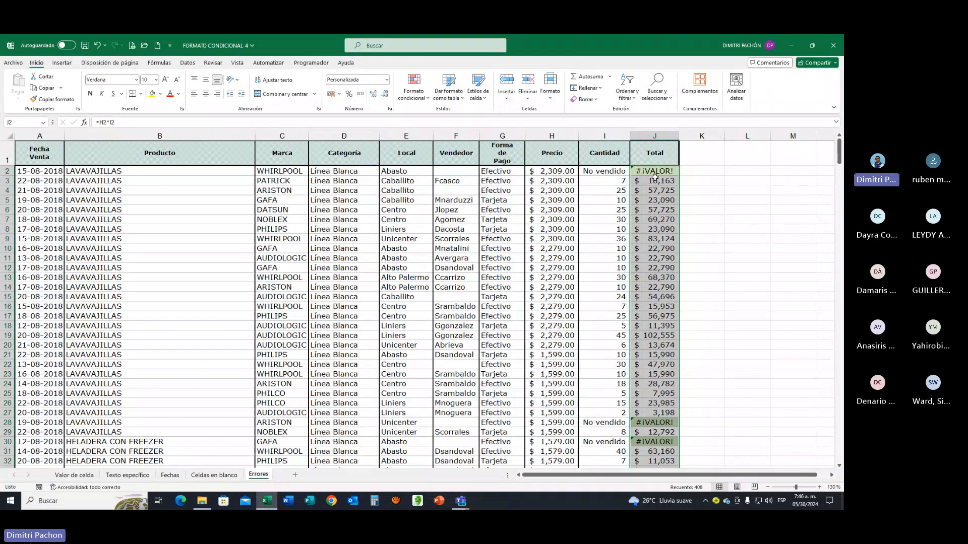
Review the highlighted error cells down the Total column, then return to the first rows
{"action": "scroll", "coordinate": [654, 176], "scroll_direction": "down", "scroll_amount": 1}
{"action": "scroll", "coordinate": [654, 212], "scroll_direction": "down", "scroll_amount": 4}
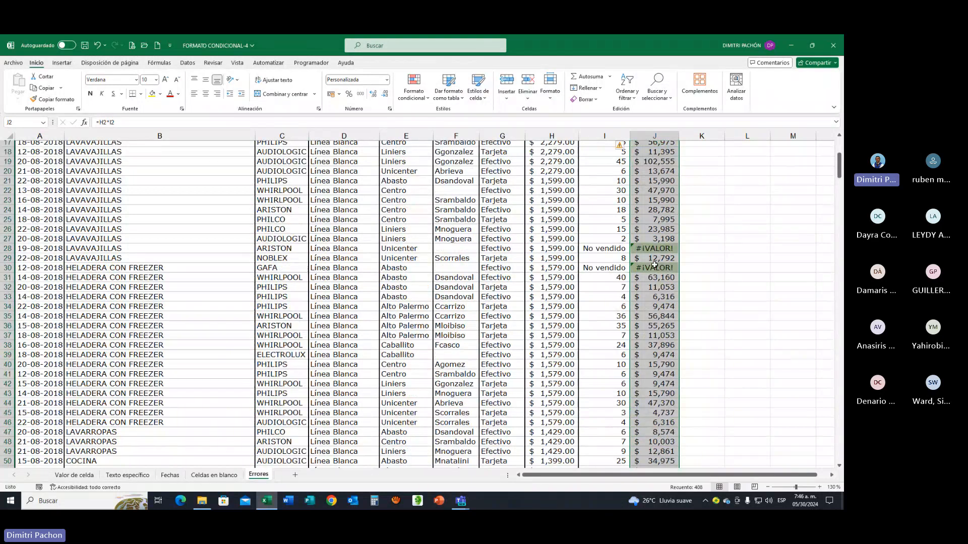
{"action": "scroll", "coordinate": [655, 264], "scroll_direction": "down", "scroll_amount": 20}
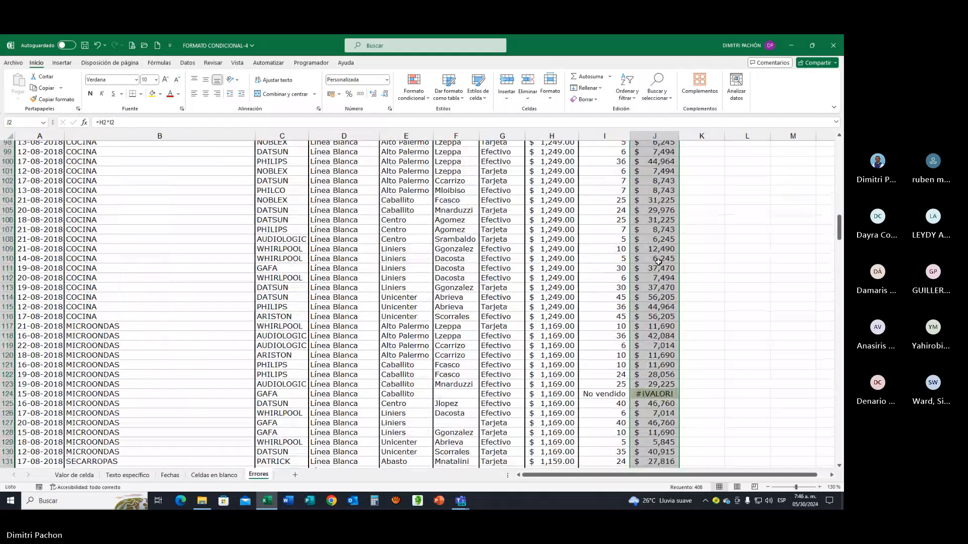
{"action": "scroll", "coordinate": [658, 262], "scroll_direction": "down", "scroll_amount": 9}
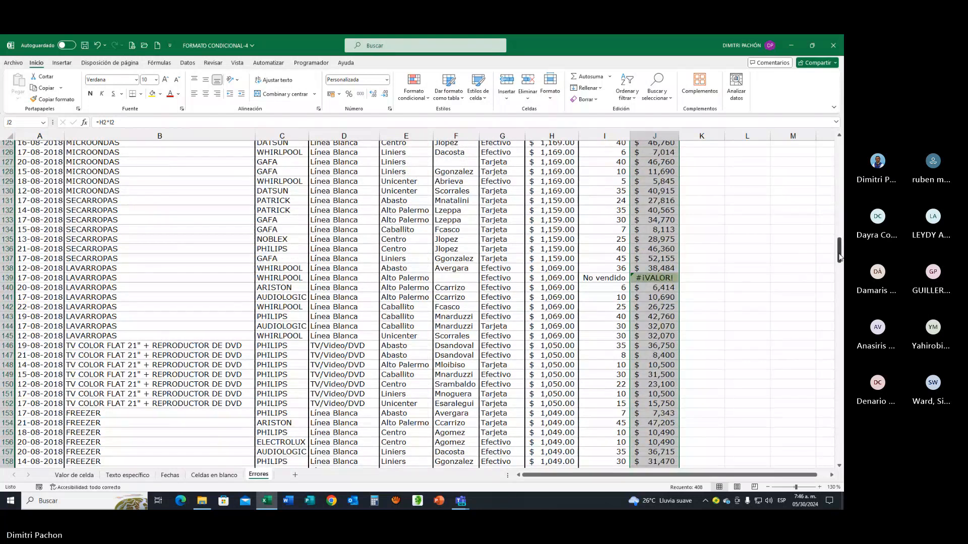
{"action": "left_click_drag", "start_coordinate": [839, 257], "coordinate": [836, 143]}
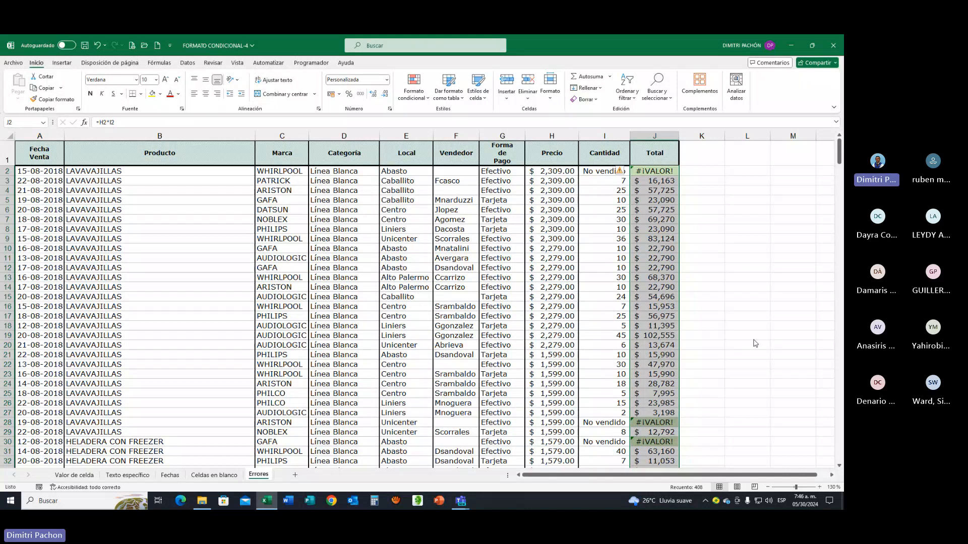
Close the FORMATO CONDICIONAL-4 workbook and switch to a maximized Google Chrome using the instructor's own profile
{"action": "left_click", "coordinate": [838, 50]}
{"action": "left_click", "coordinate": [456, 331]}
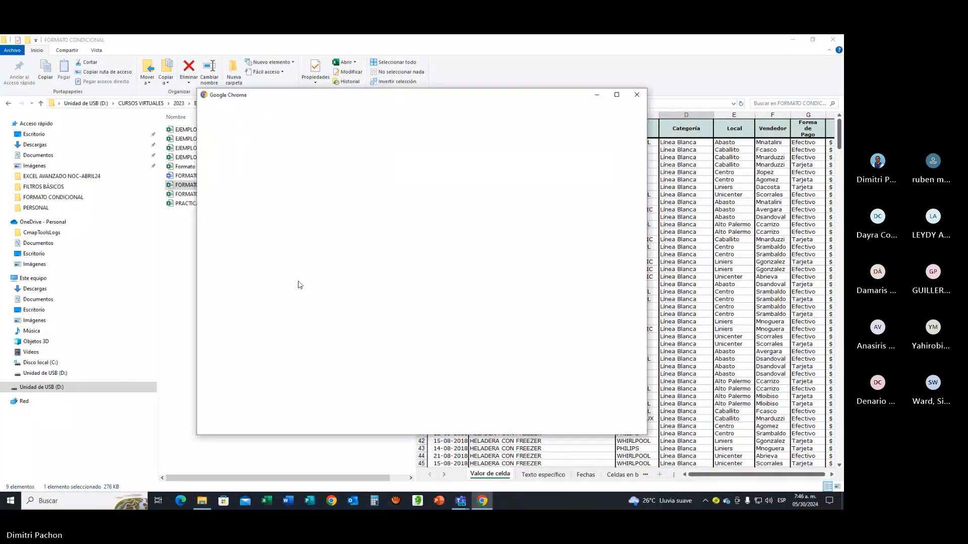
{"action": "left_click", "coordinate": [618, 95]}
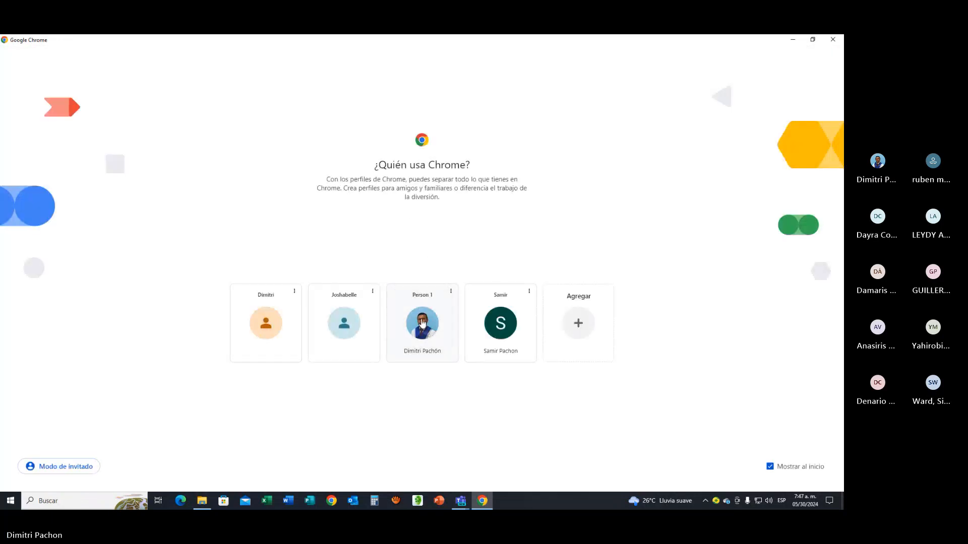
{"action": "left_click", "coordinate": [422, 323]}
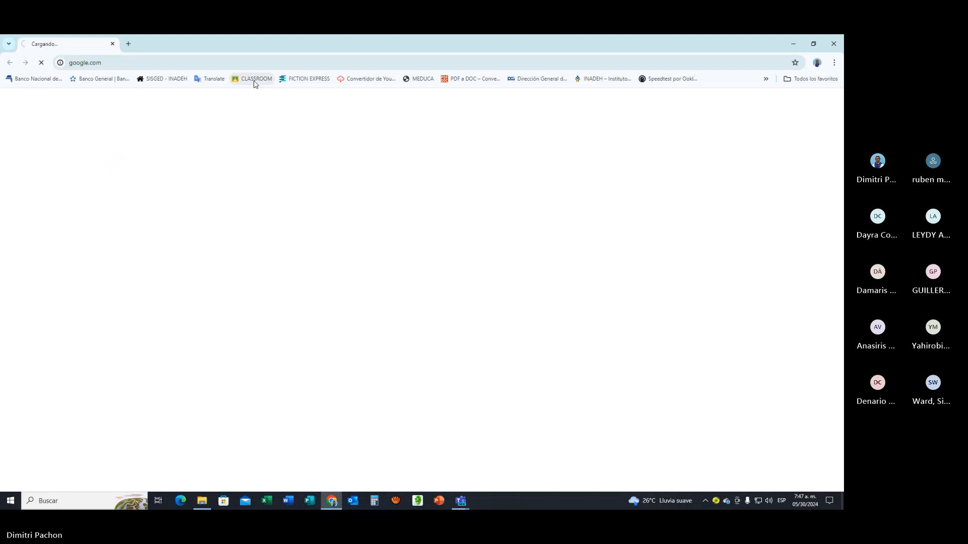
Show the TALLERES FORMATO CONDICIONAL files in the classwork of the HOJA DE CÁLCULO INTERMEDIO class in Google Classroom
{"action": "left_click", "coordinate": [254, 81]}
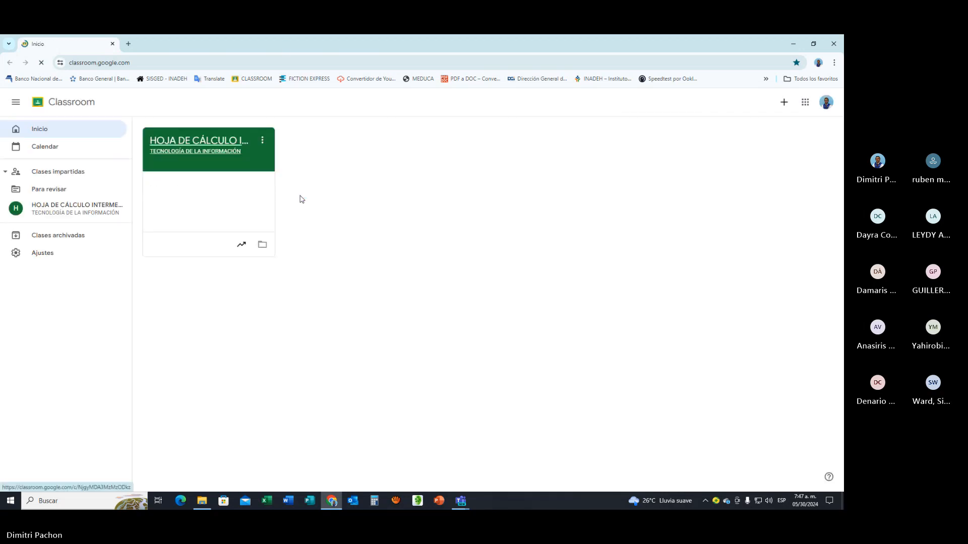
{"action": "left_click", "coordinate": [205, 141]}
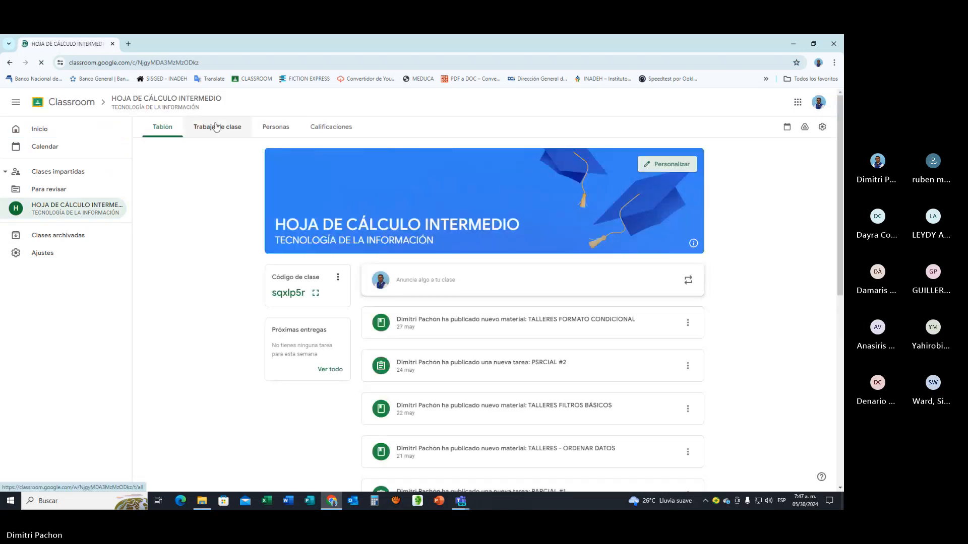
{"action": "left_click", "coordinate": [236, 130]}
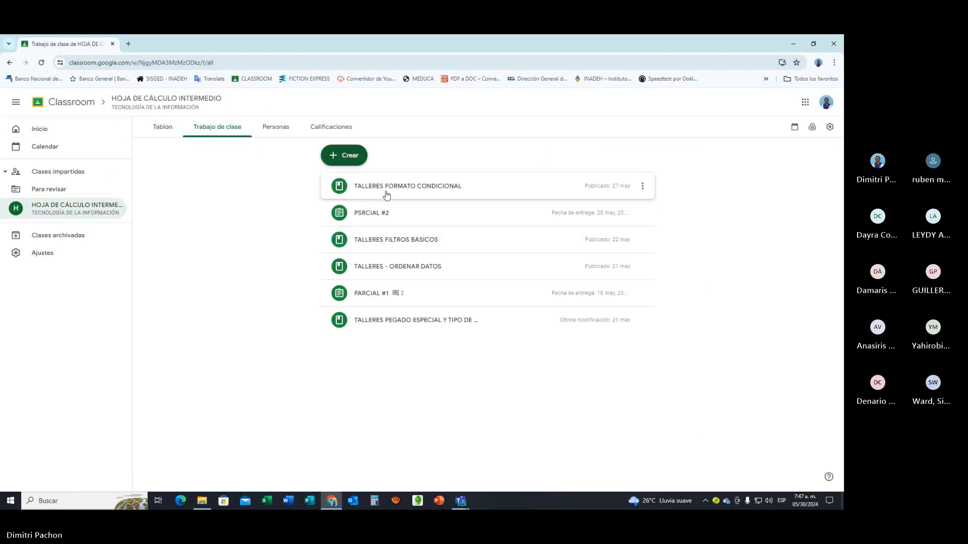
{"action": "left_click", "coordinate": [386, 191]}
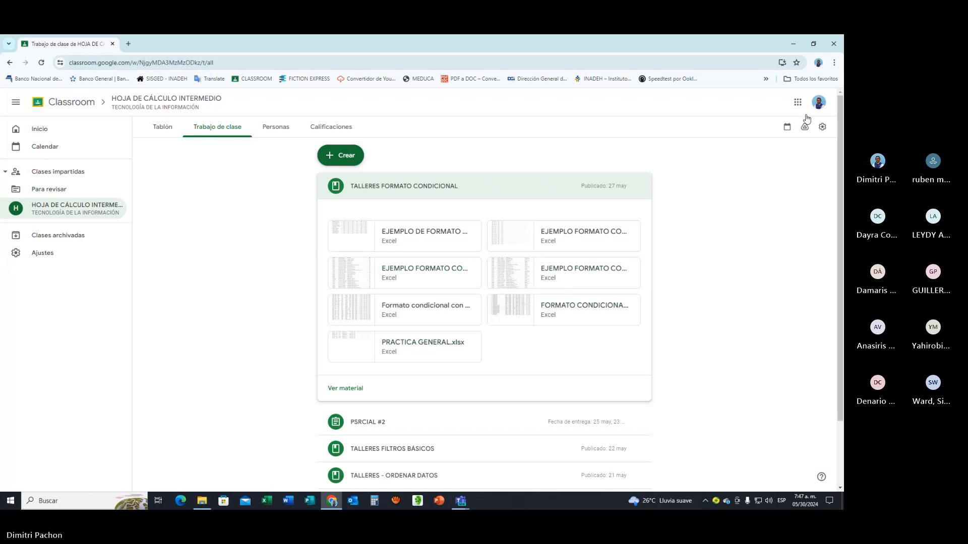
Close Google Chrome and open the PRACTICA GENERAL workbook in Excel, accepting read-only access for the locked PERSONAL.XLSB
{"action": "left_click", "coordinate": [834, 47]}
{"action": "left_click", "coordinate": [212, 204]}
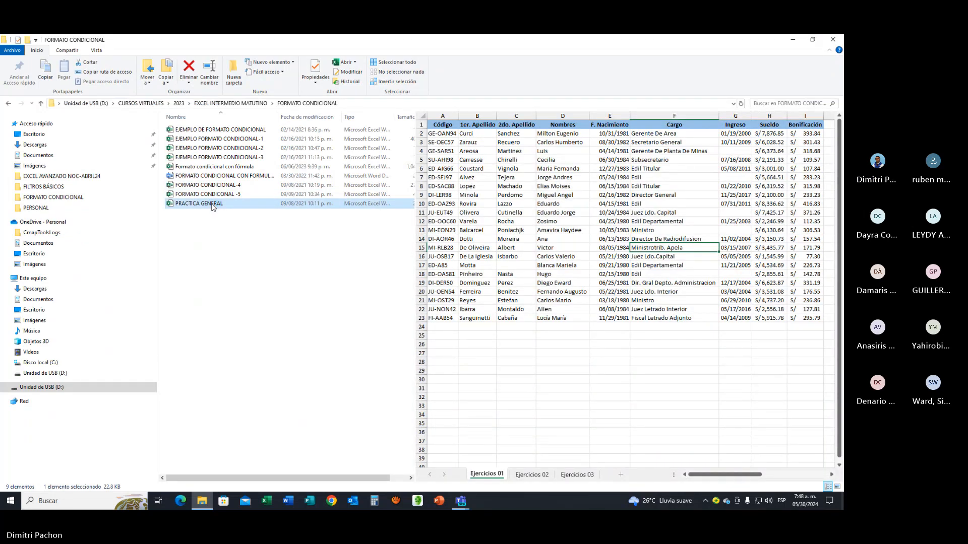
{"action": "double_click", "coordinate": [212, 206]}
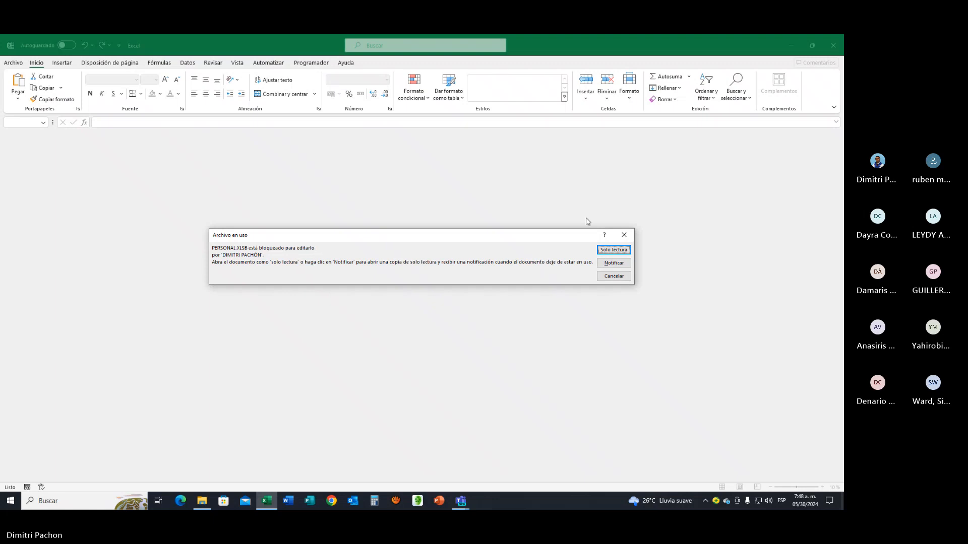
{"action": "left_click", "coordinate": [604, 249]}
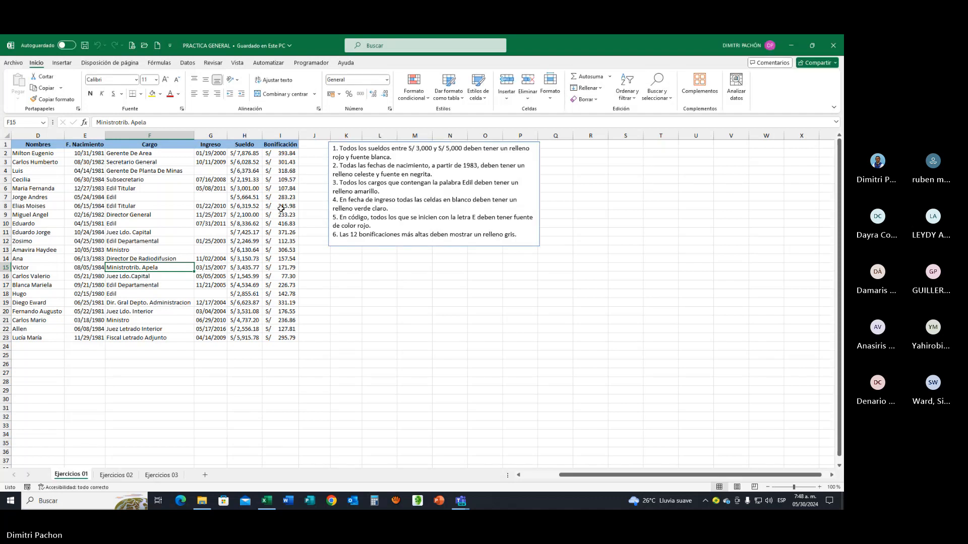
Bring the Ejercicios 01 table into view from its first column and enlarge the sheet to 140%
{"action": "left_click_drag", "start_coordinate": [571, 476], "coordinate": [529, 476]}
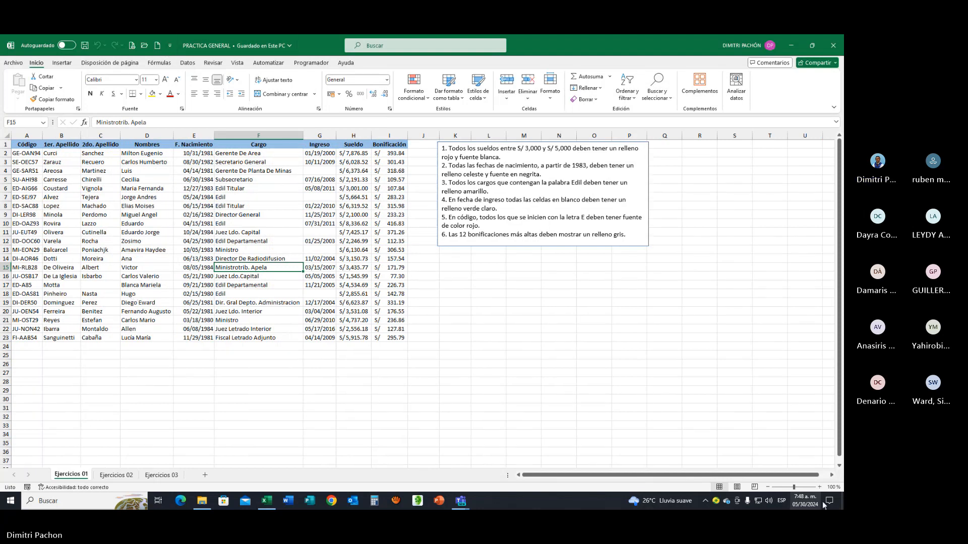
{"action": "left_click", "coordinate": [819, 487]}
{"action": "left_click", "coordinate": [818, 487]}
{"action": "left_click", "coordinate": [818, 487]}
{"action": "left_click", "coordinate": [818, 487]}
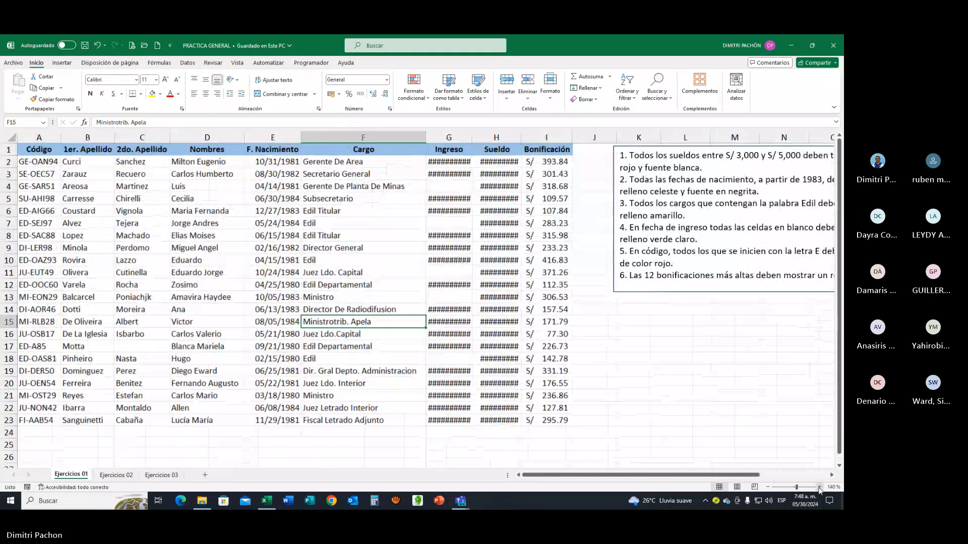
Autofit the Ingreso and Sueldo columns to their contents
{"action": "left_click", "coordinate": [467, 237]}
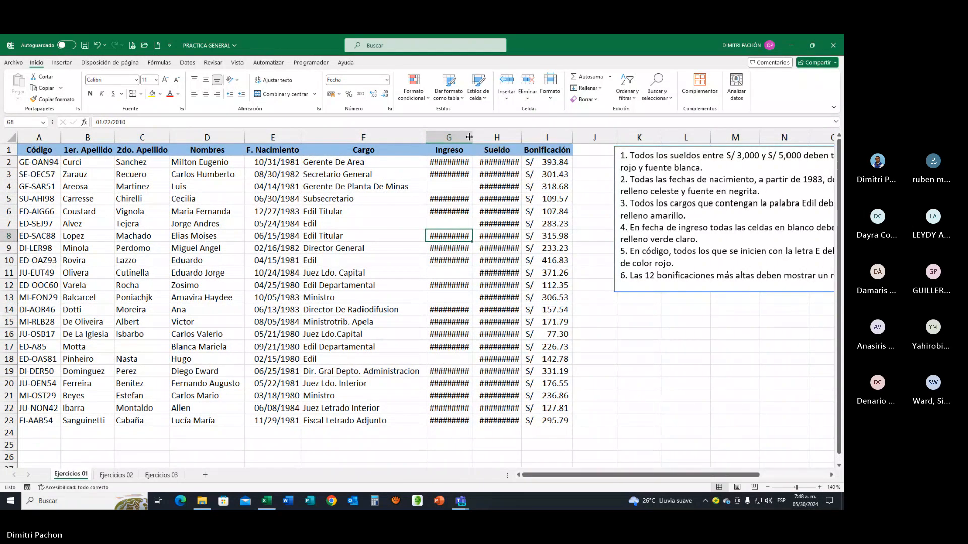
{"action": "double_click", "coordinate": [473, 137]}
{"action": "double_click", "coordinate": [525, 137]}
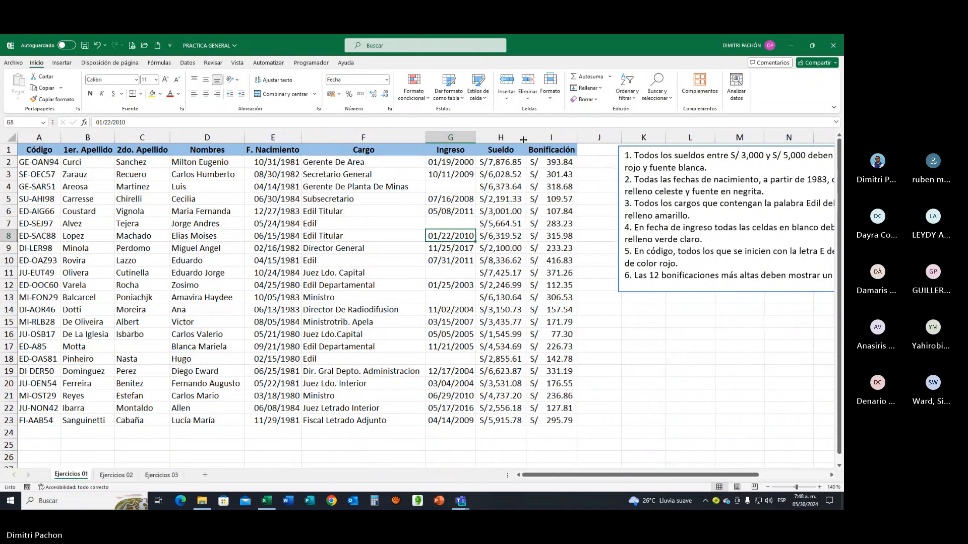
Move the text box with the six exercise instructions to the empty area beside the Bonificación column, around rows 4 to 16
{"action": "left_click", "coordinate": [655, 215]}
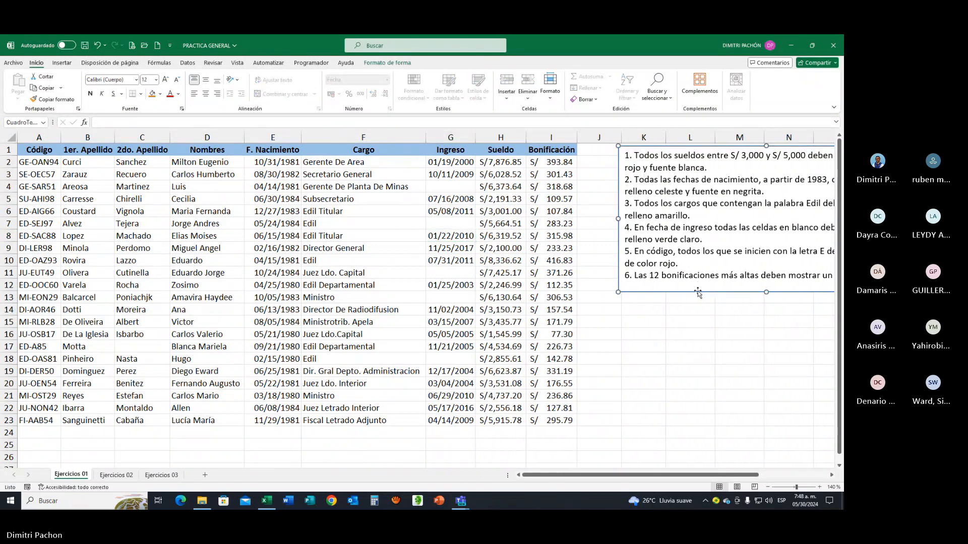
{"action": "left_click_drag", "start_coordinate": [697, 292], "coordinate": [300, 423]}
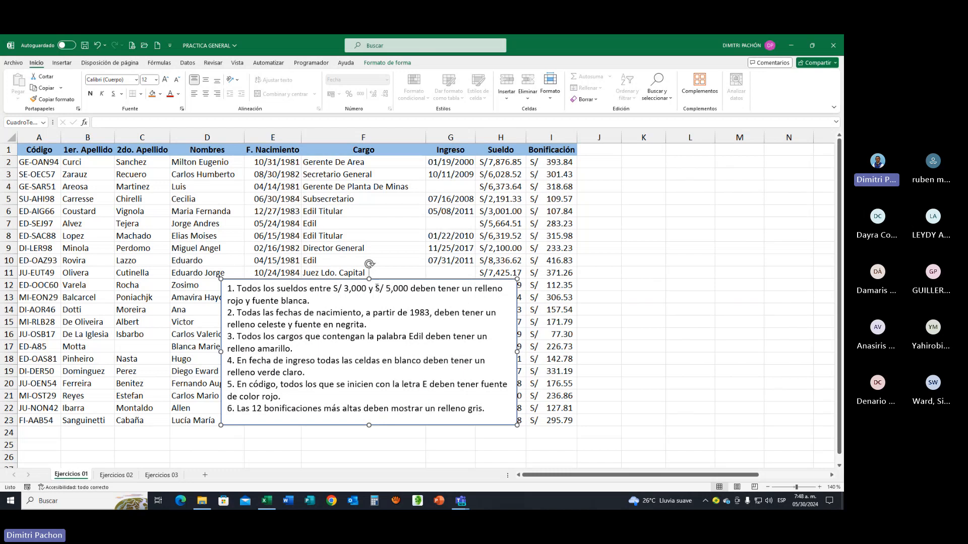
{"action": "left_click_drag", "start_coordinate": [379, 278], "coordinate": [748, 184]}
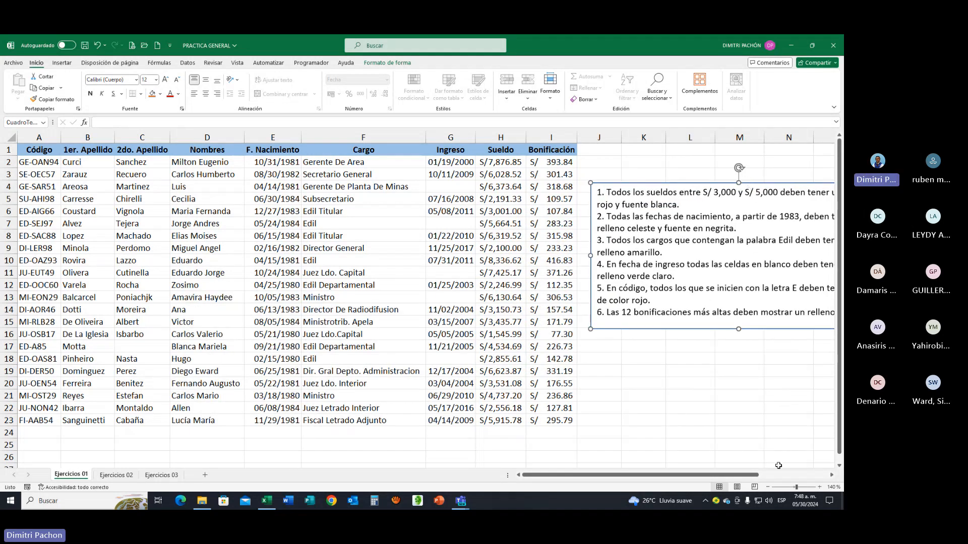
{"action": "left_click", "coordinate": [831, 475]}
{"action": "left_click", "coordinate": [832, 475]}
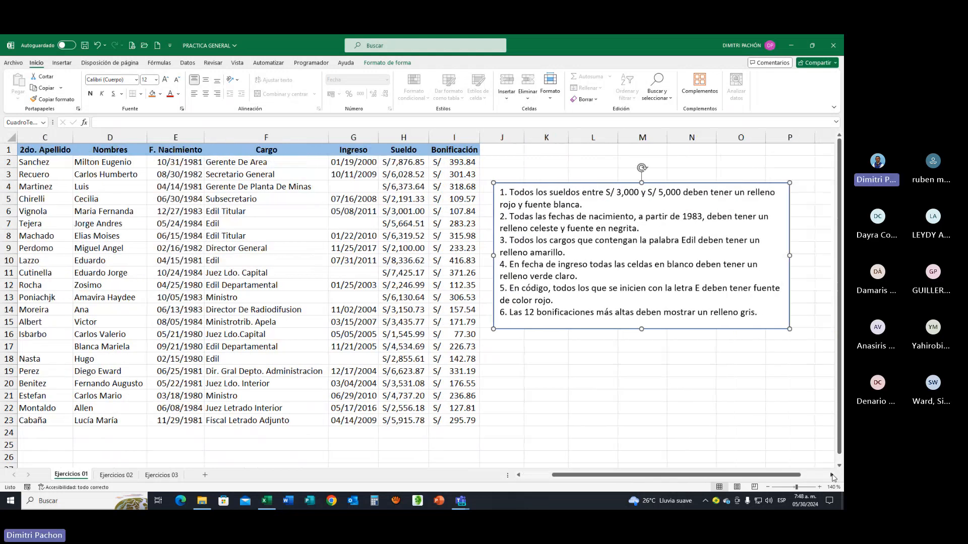
{"action": "left_click_drag", "start_coordinate": [748, 475], "coordinate": [741, 481]}
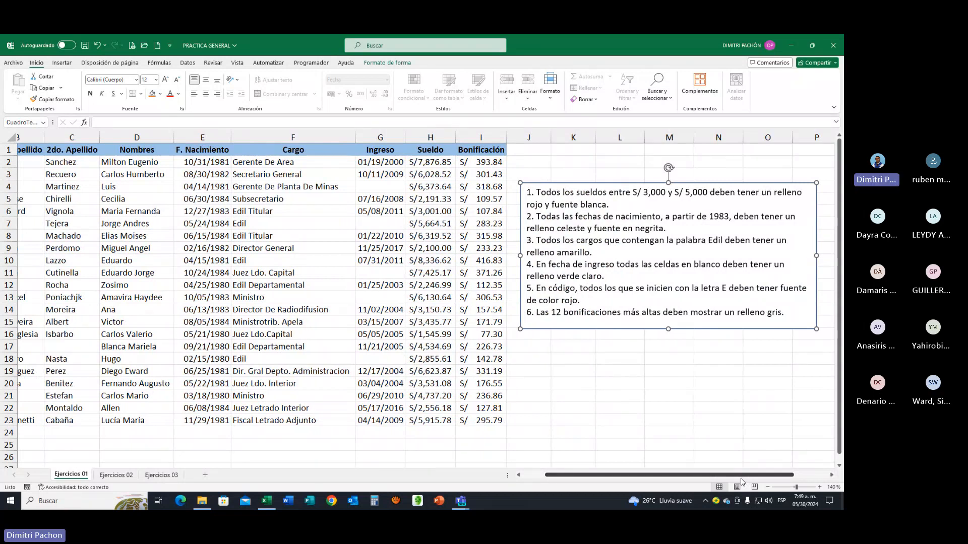
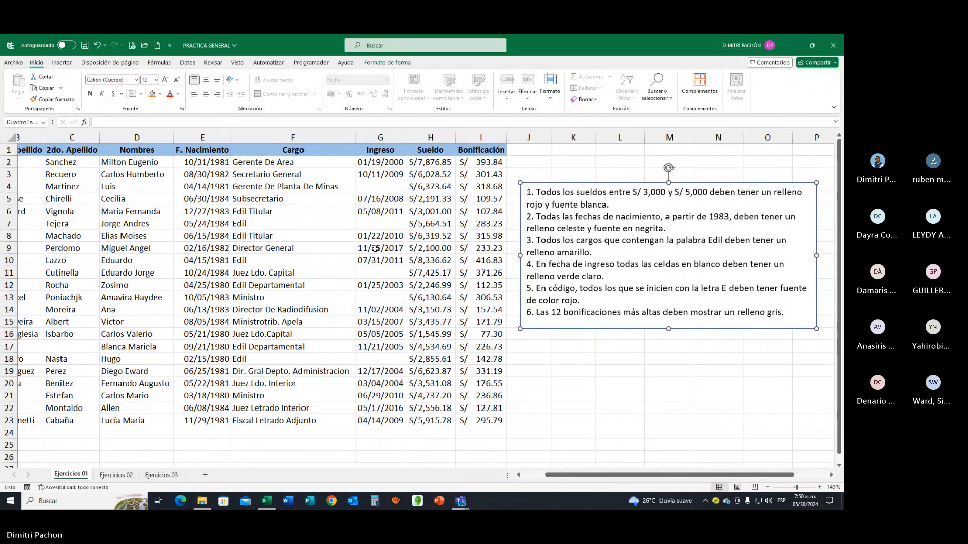
Start a new conditional formatting rule on the Sueldo values in H2:H23 for cells with values between 3000 and 5000
{"action": "left_click", "coordinate": [423, 200]}
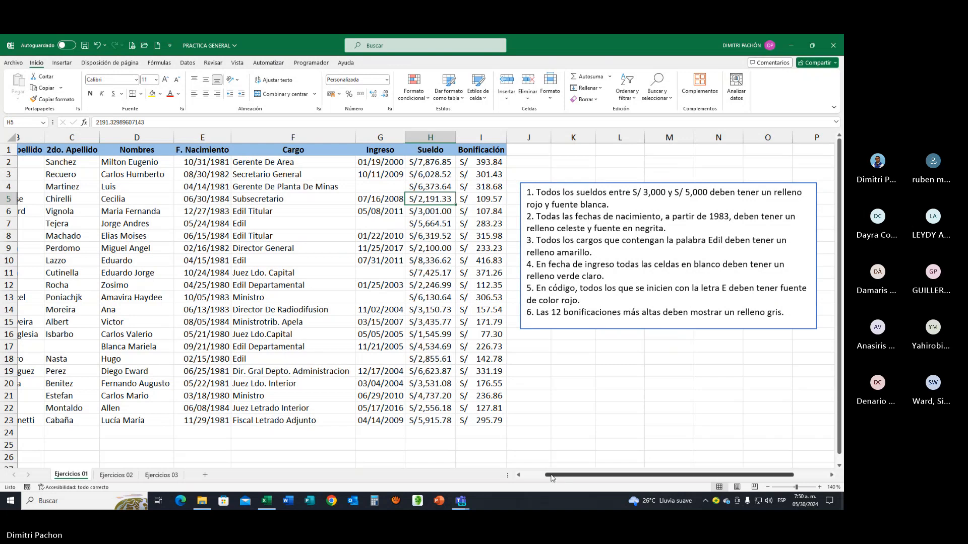
{"action": "left_click_drag", "start_coordinate": [548, 475], "coordinate": [524, 481]}
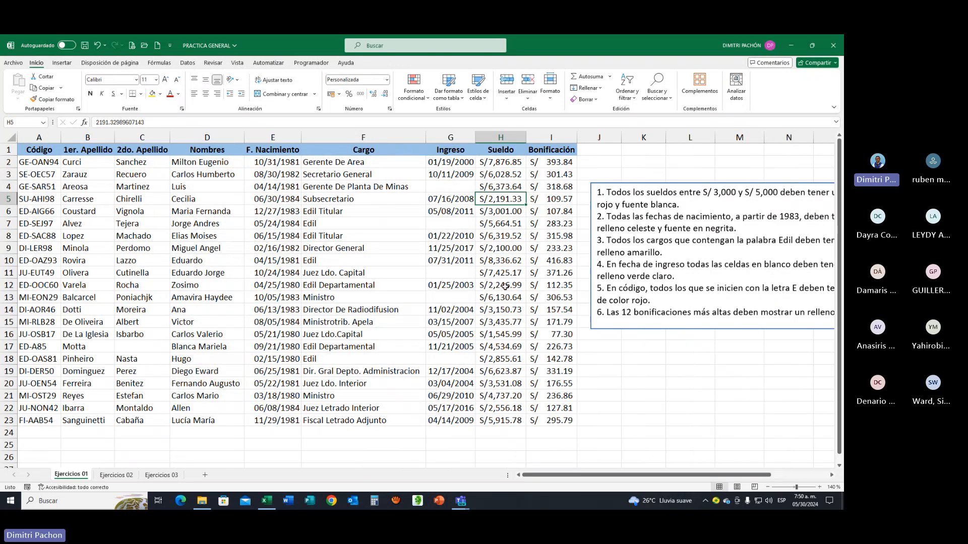
{"action": "left_click_drag", "start_coordinate": [505, 163], "coordinate": [503, 417]}
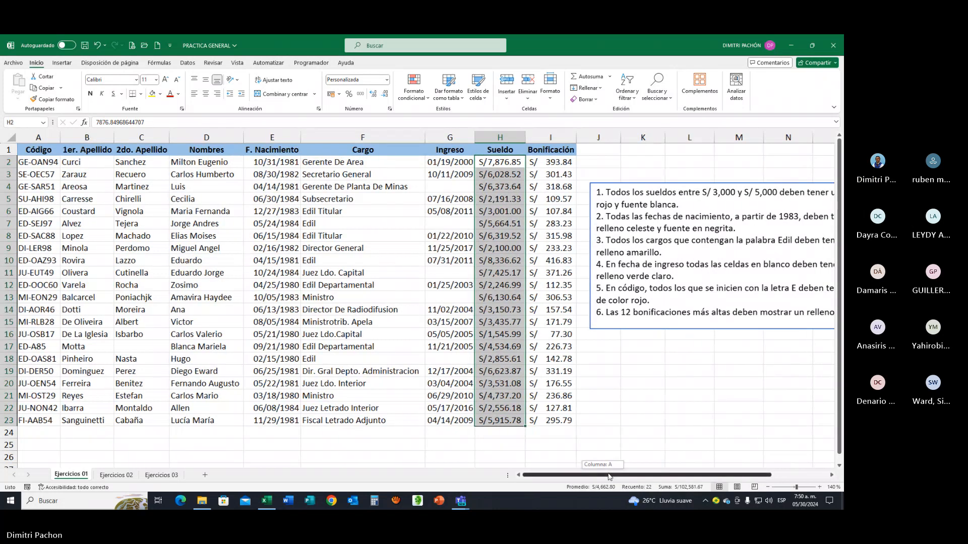
{"action": "scroll", "coordinate": [607, 476], "scroll_direction": "right", "scroll_amount": 3}
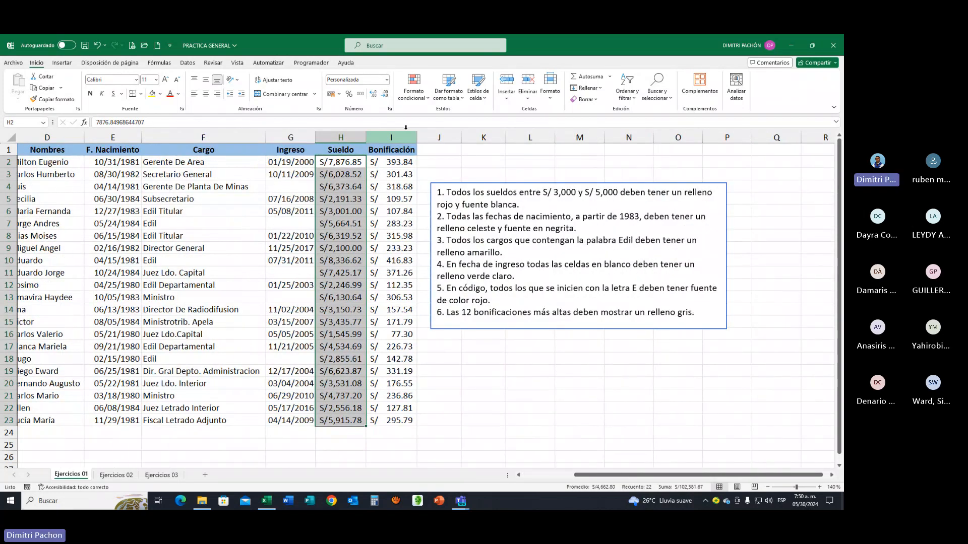
{"action": "left_click", "coordinate": [414, 94]}
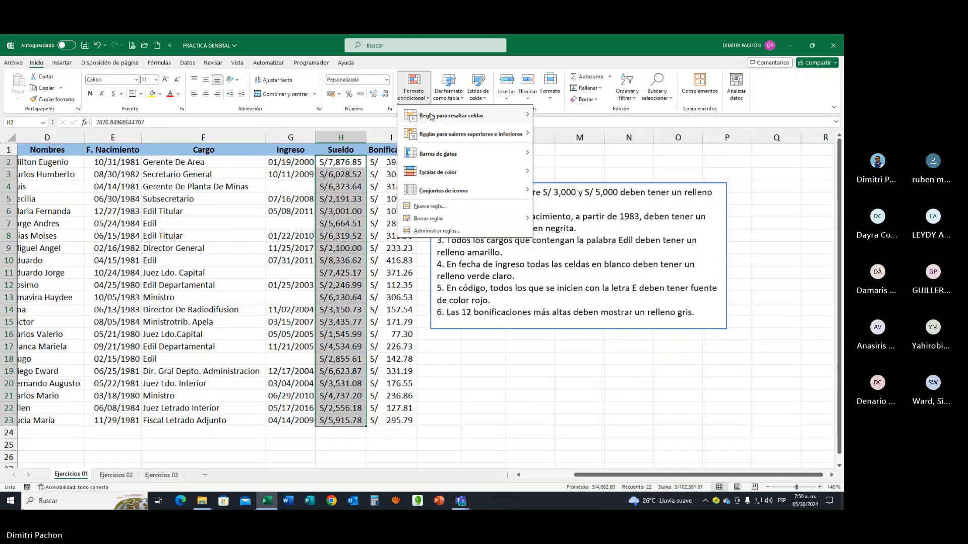
{"action": "left_click", "coordinate": [432, 207]}
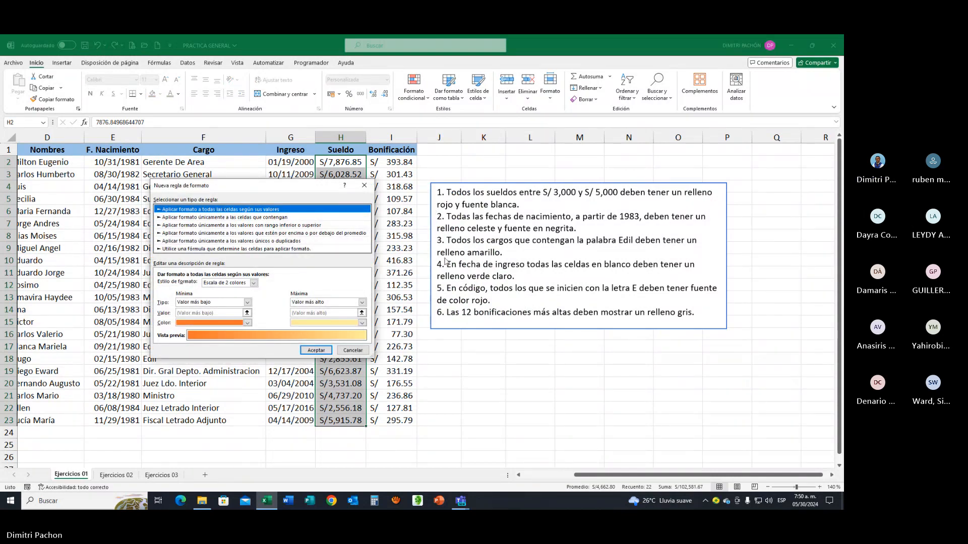
{"action": "left_click", "coordinate": [282, 218]}
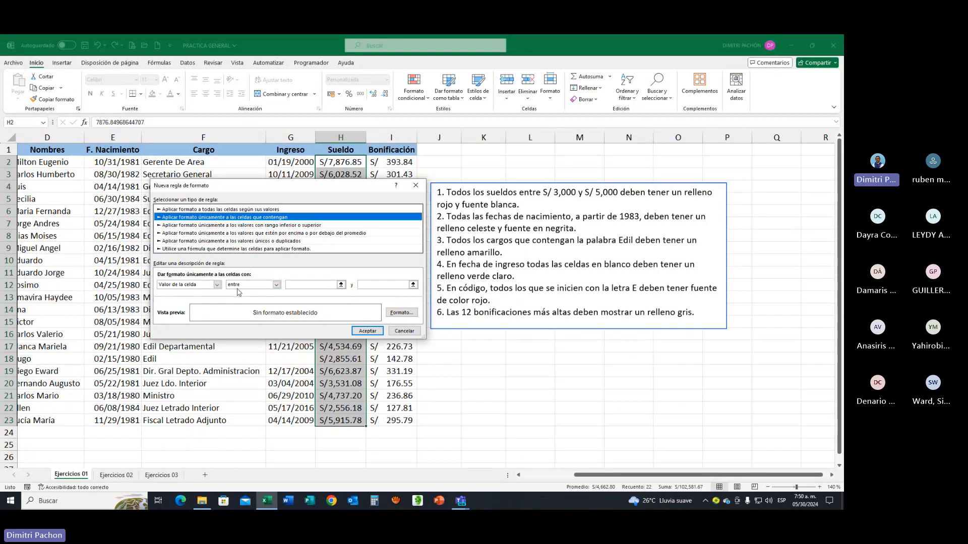
{"action": "left_click", "coordinate": [305, 285]}
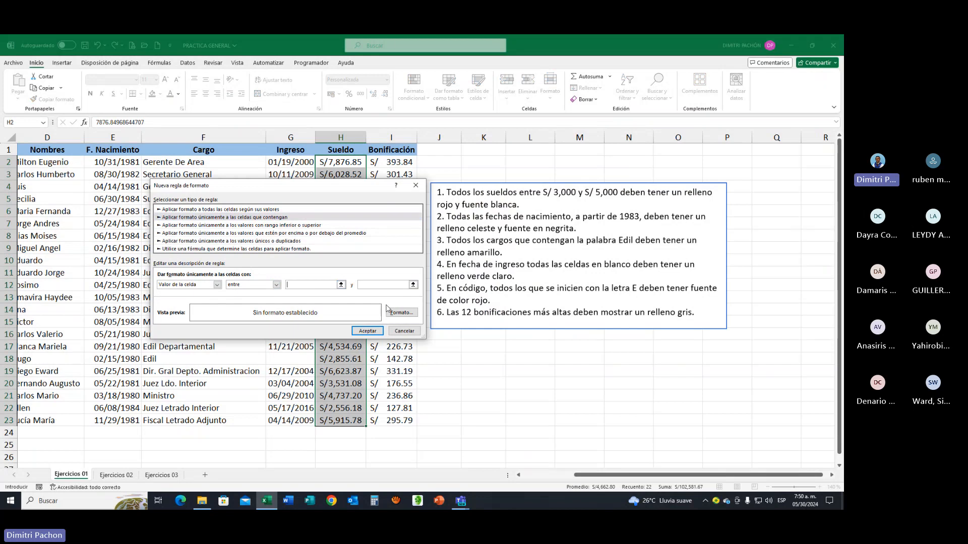
{"action": "type", "text": "3000"}
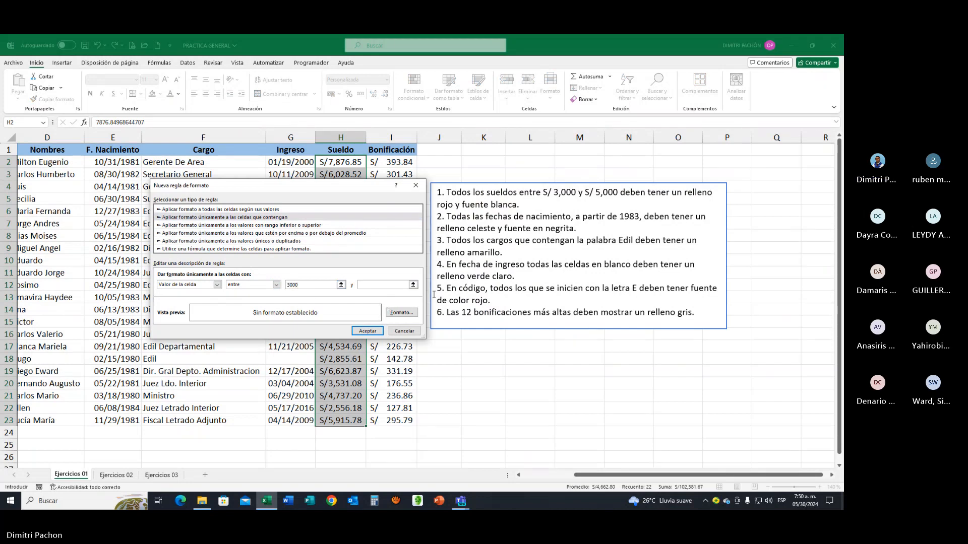
{"action": "left_click", "coordinate": [388, 287]}
{"action": "type", "text": "5000"}
Set a red fill in the rule's cell format and open its font settings
{"action": "left_click", "coordinate": [393, 311]}
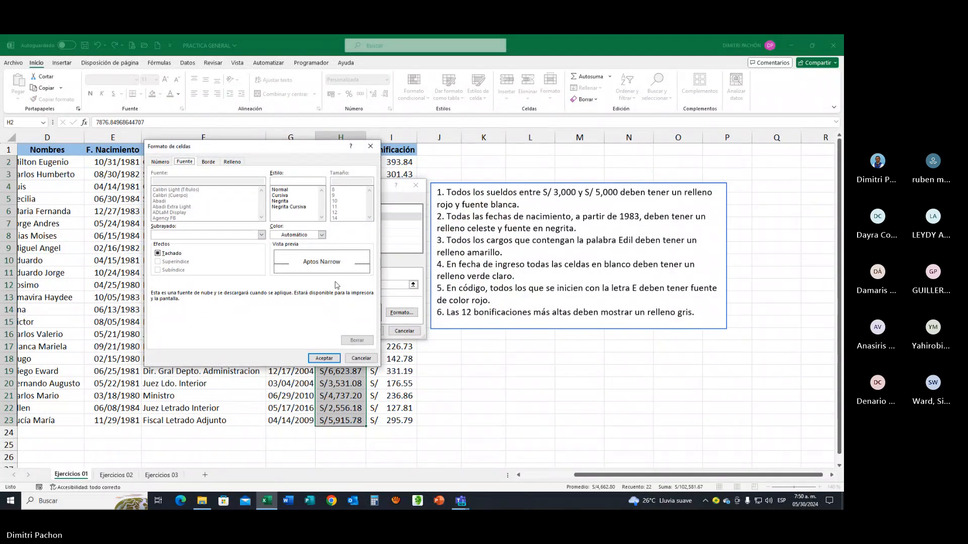
{"action": "left_click", "coordinate": [232, 163]}
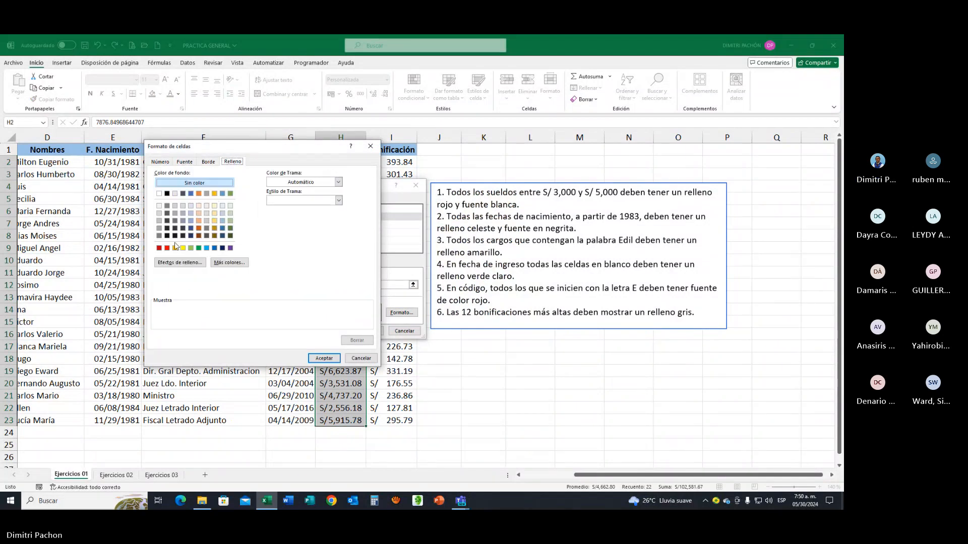
{"action": "left_click", "coordinate": [167, 248]}
{"action": "left_click", "coordinate": [185, 161]}
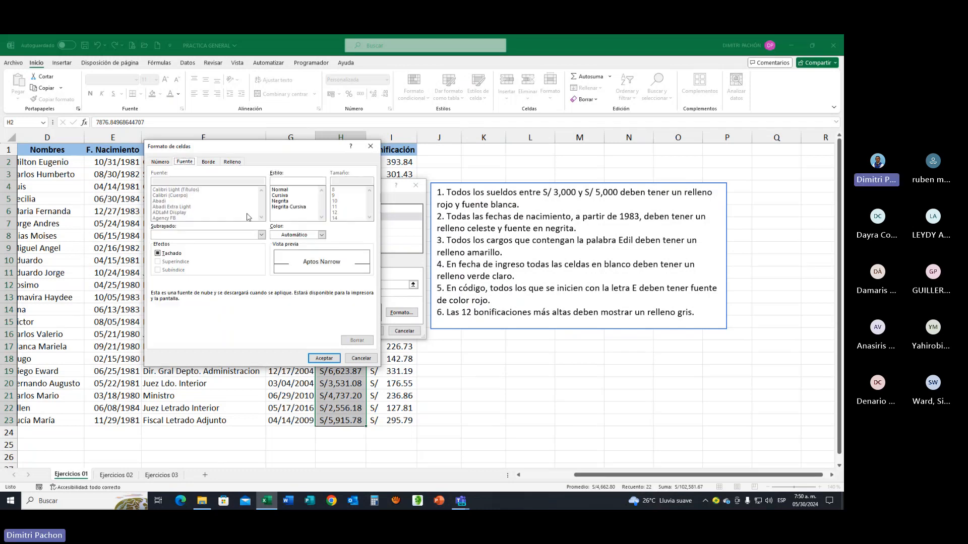
Give the Sueldo formatting rule a white bold font and apply the rule to the column
{"action": "left_click", "coordinate": [280, 235]}
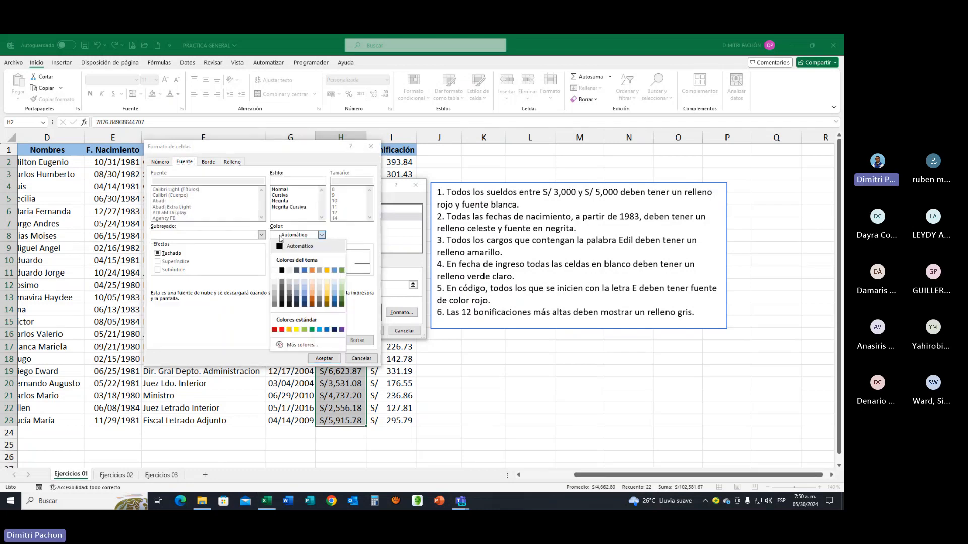
{"action": "left_click", "coordinate": [277, 271]}
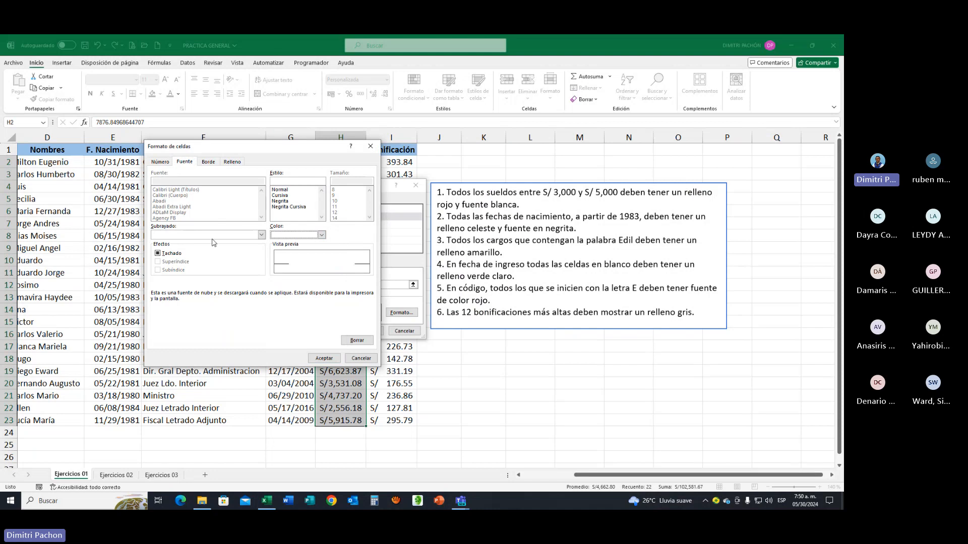
{"action": "left_click", "coordinate": [280, 201]}
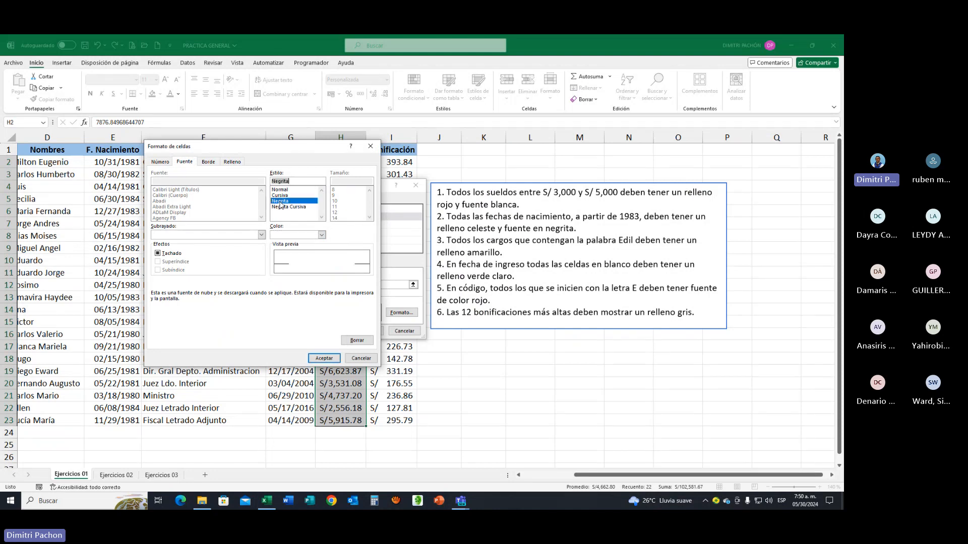
{"action": "left_click", "coordinate": [323, 359]}
{"action": "left_click", "coordinate": [367, 332]}
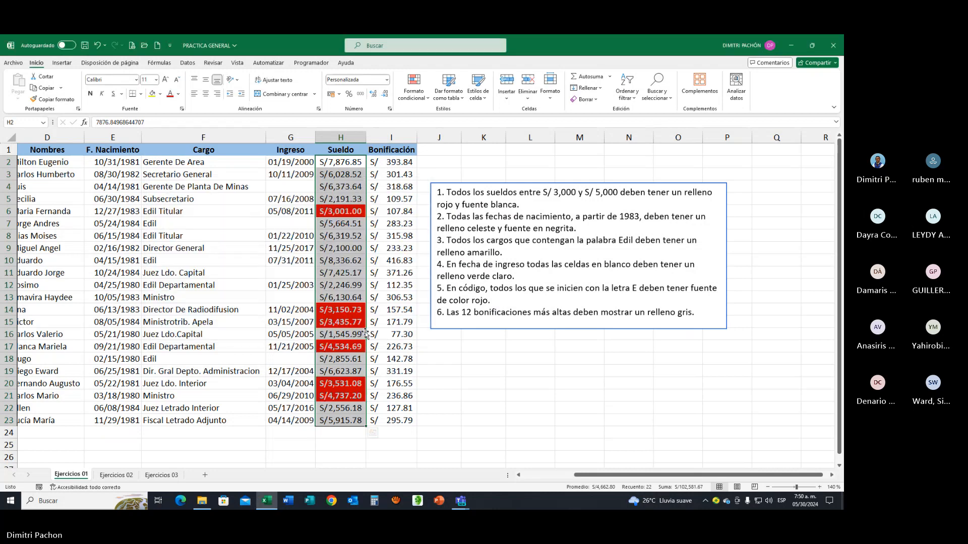
{"action": "left_click", "coordinate": [334, 236]}
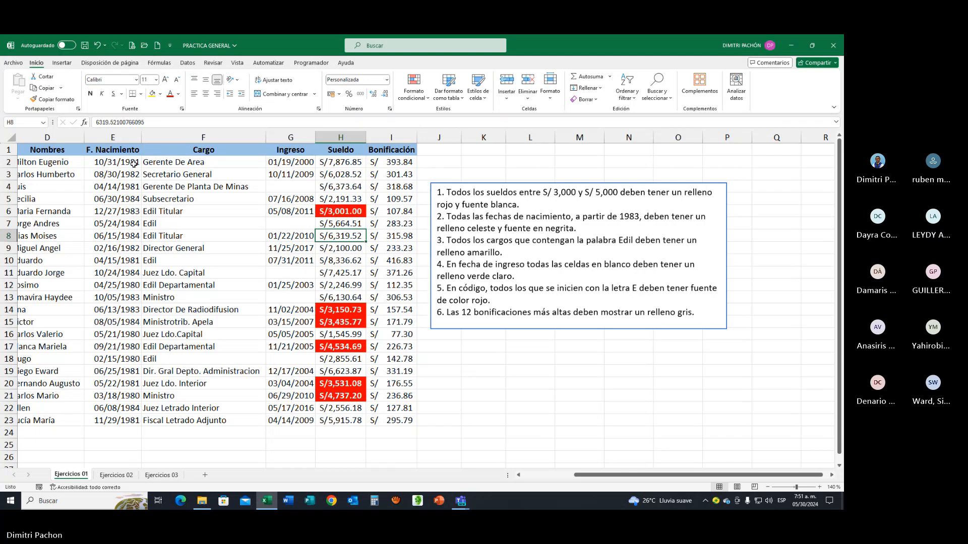
Create a conditional formatting rule for the F. Nacimiento dates in E2:E23 that formats only cells that contain a given value
{"action": "left_click_drag", "start_coordinate": [133, 161], "coordinate": [137, 422]}
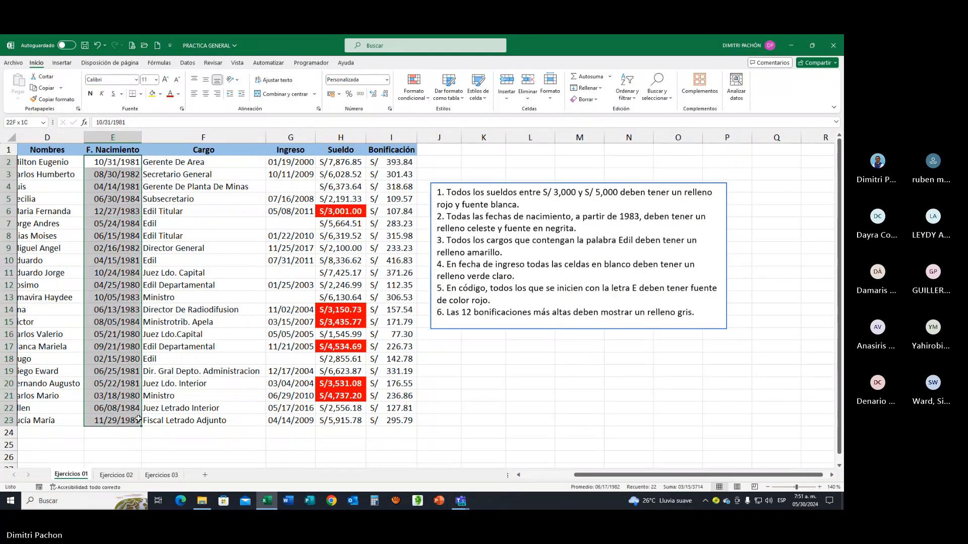
{"action": "left_click", "coordinate": [731, 405]}
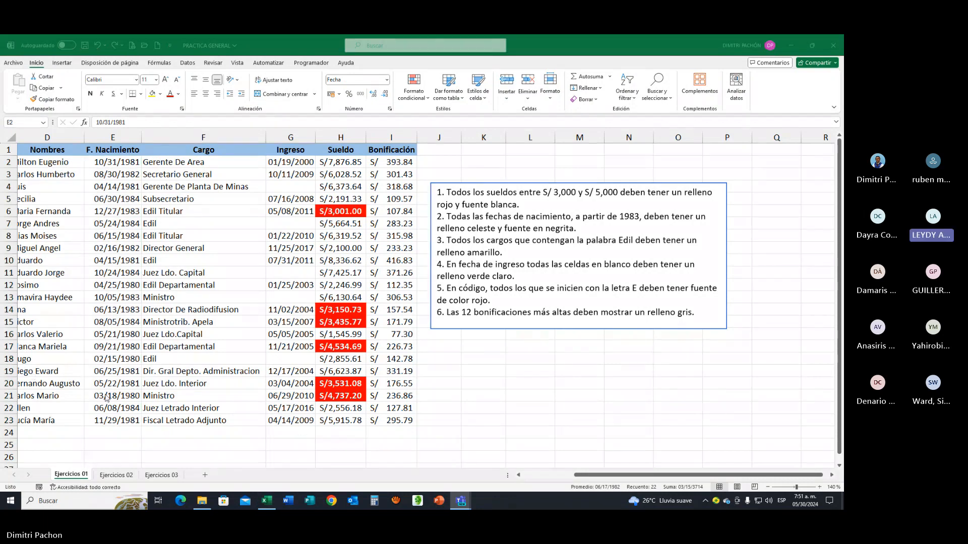
{"action": "left_click", "coordinate": [131, 379]}
{"action": "left_click", "coordinate": [416, 95]}
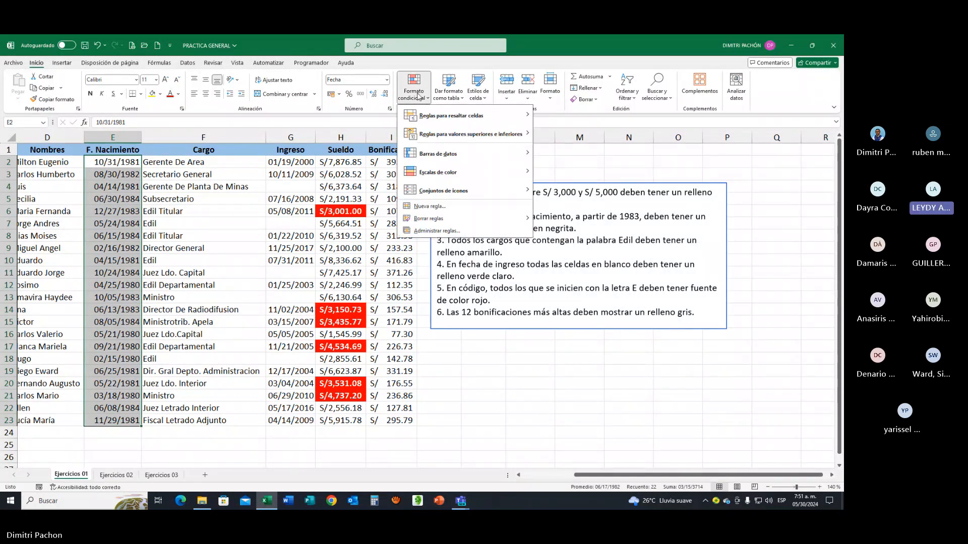
{"action": "left_click", "coordinate": [429, 206]}
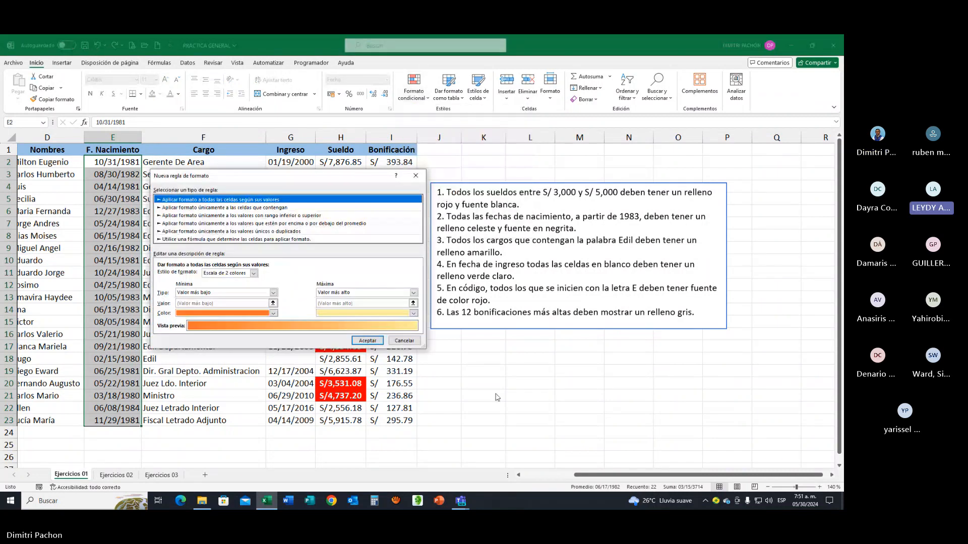
{"action": "left_click_drag", "start_coordinate": [319, 177], "coordinate": [585, 254]}
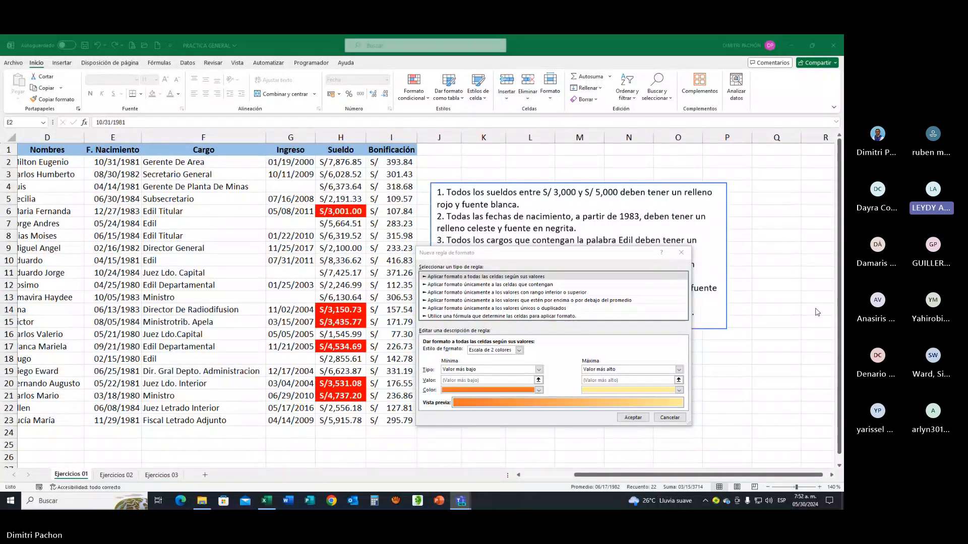
{"action": "left_click", "coordinate": [516, 285]}
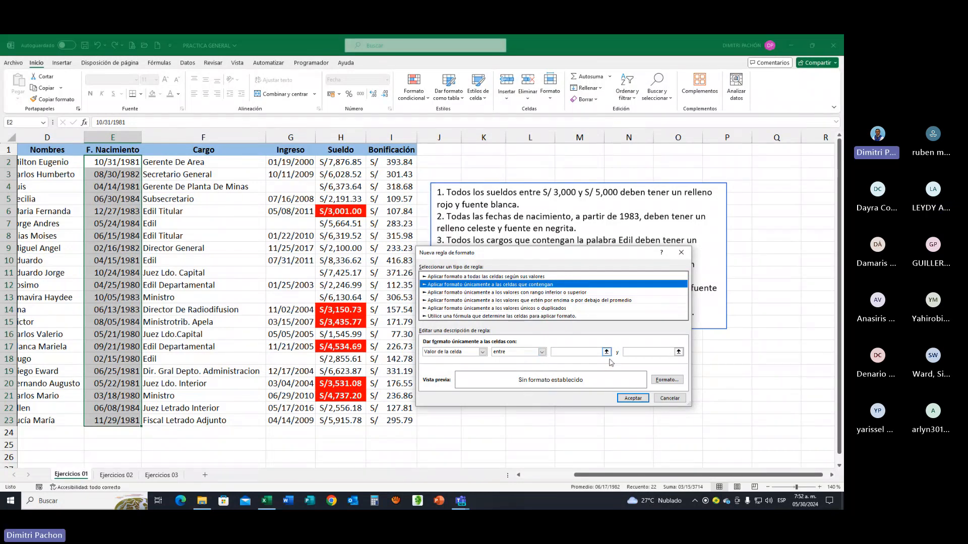
Try the Fechas condition type, look through its date options, and return the rule to Valor de la celda
{"action": "left_click", "coordinate": [482, 352]}
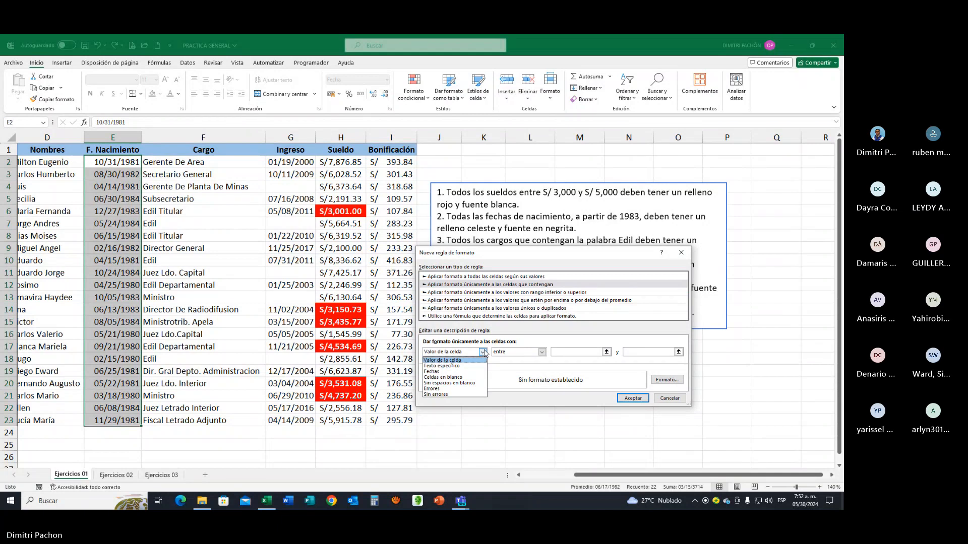
{"action": "left_click", "coordinate": [542, 352]}
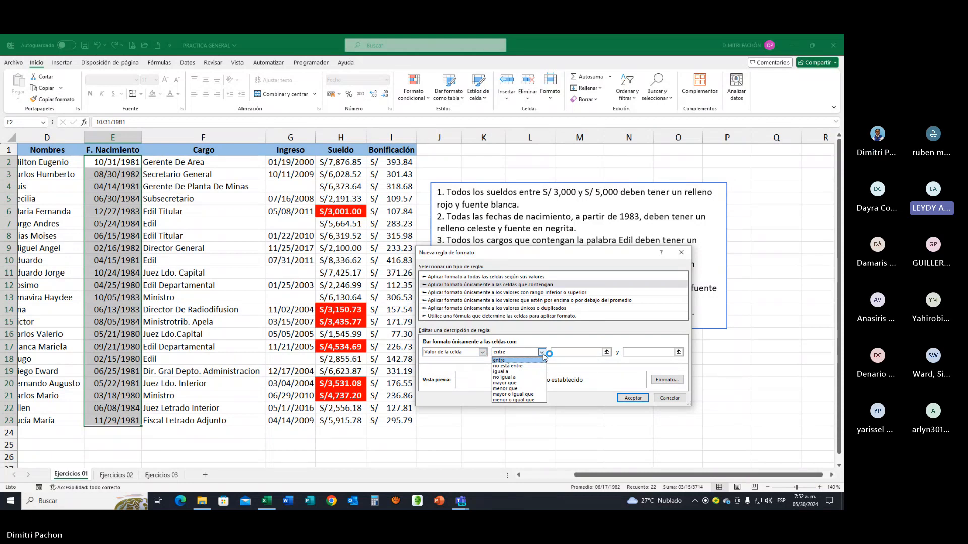
{"action": "left_click", "coordinate": [478, 353]}
{"action": "left_click", "coordinate": [482, 353]}
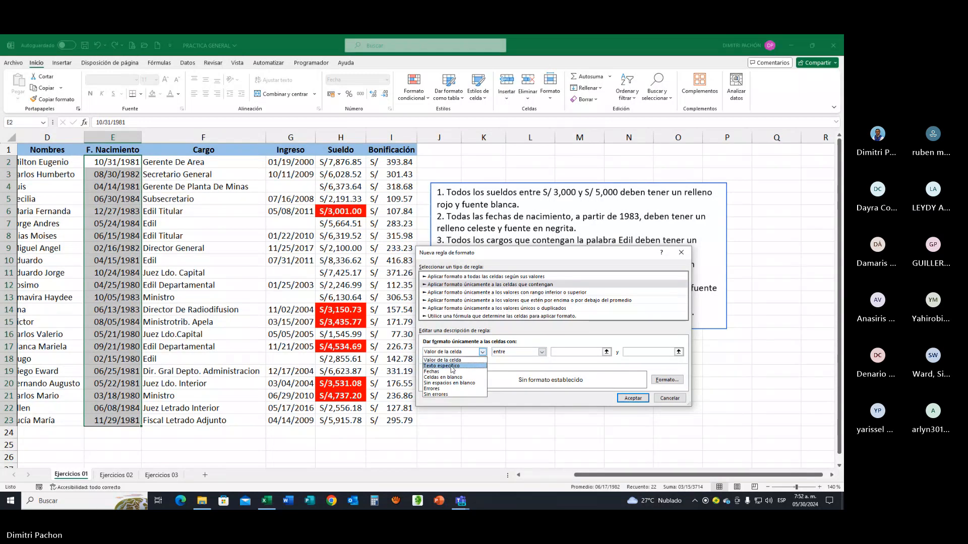
{"action": "left_click", "coordinate": [446, 375]}
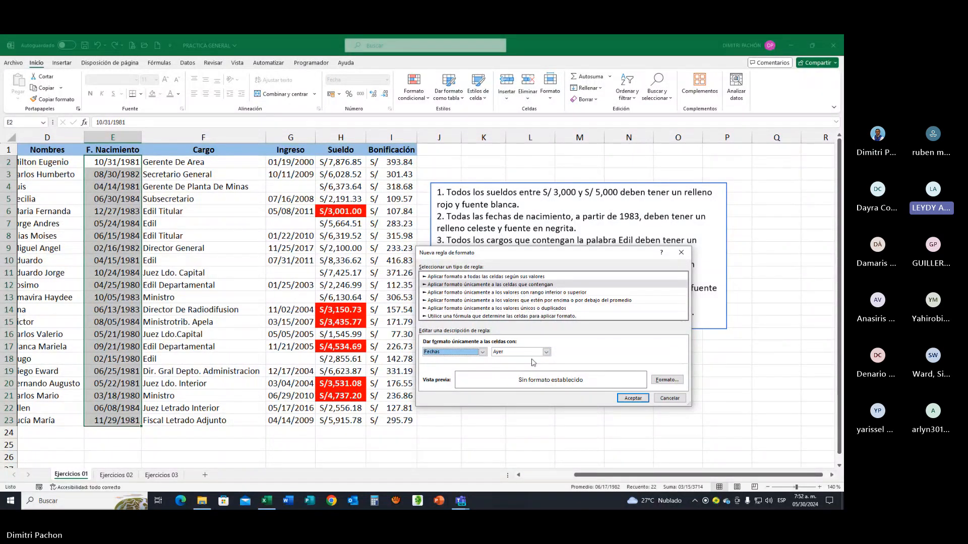
{"action": "left_click", "coordinate": [546, 352]}
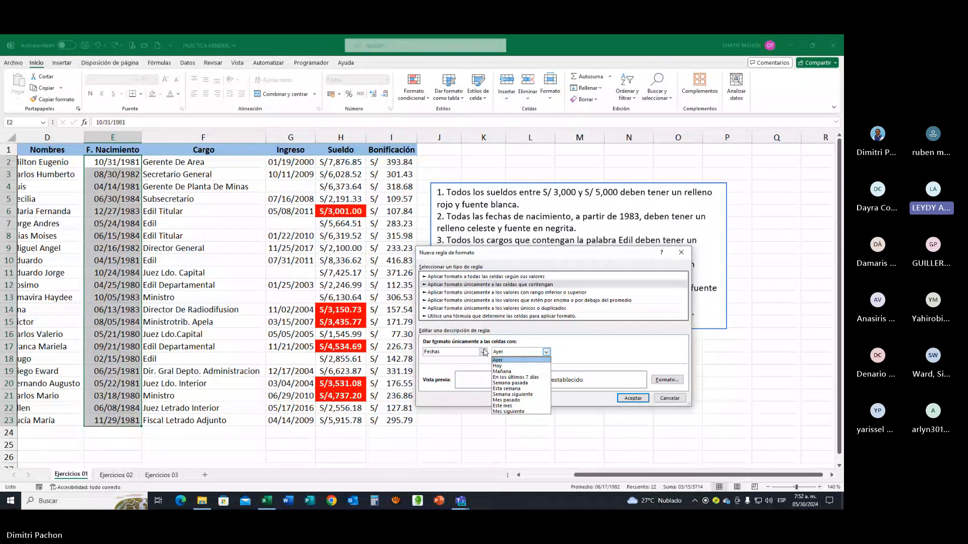
{"action": "left_click", "coordinate": [484, 352]}
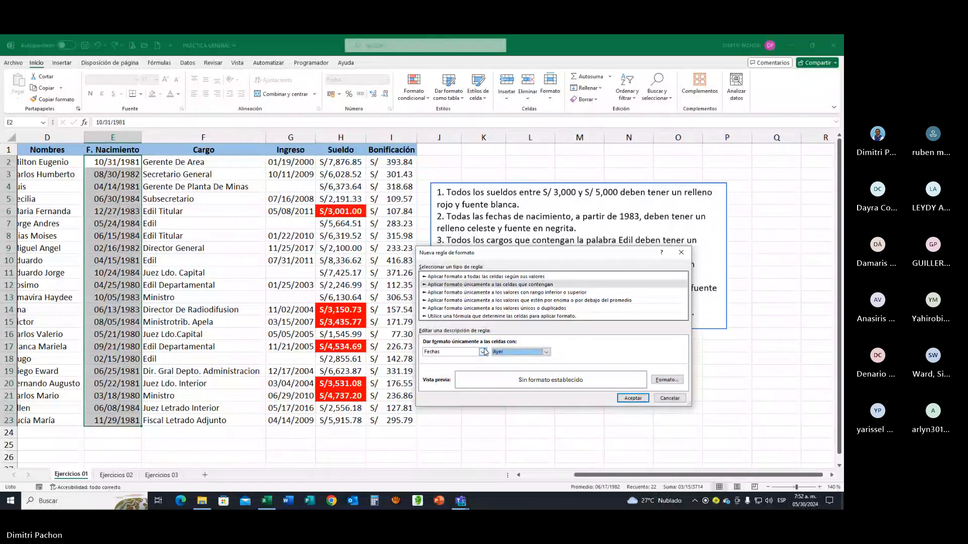
{"action": "left_click", "coordinate": [483, 352]}
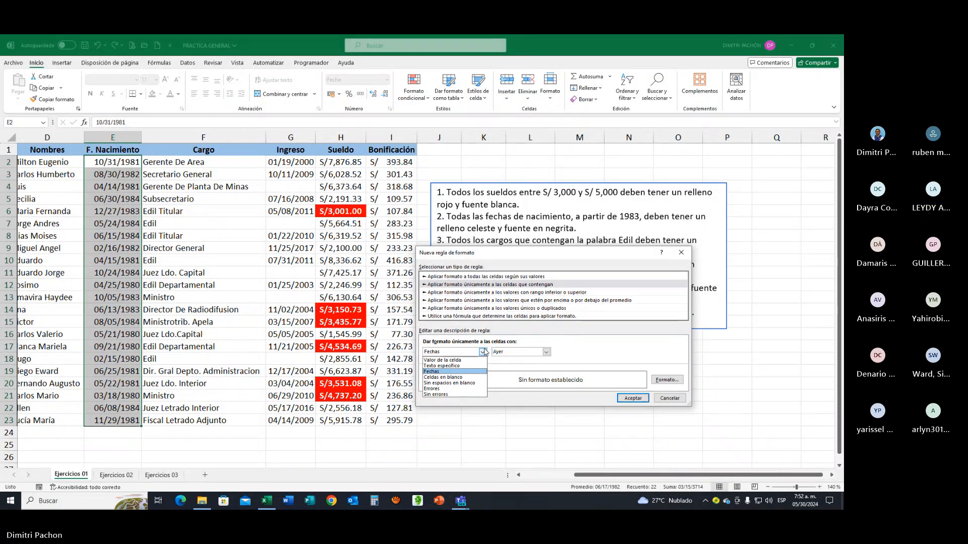
{"action": "left_click", "coordinate": [466, 360]}
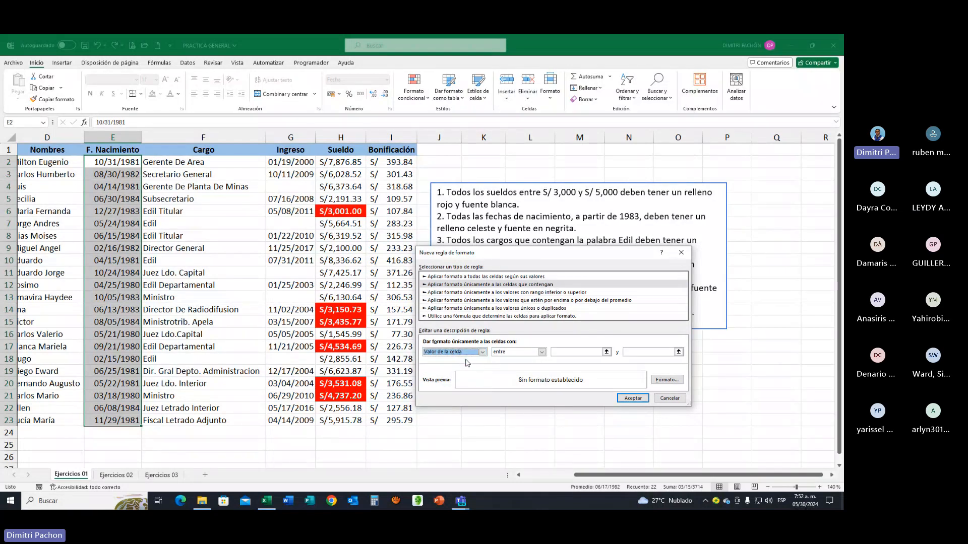
Set the rule's condition to cell values greater than or equal to 01/01/1983
{"action": "left_click", "coordinate": [565, 354]}
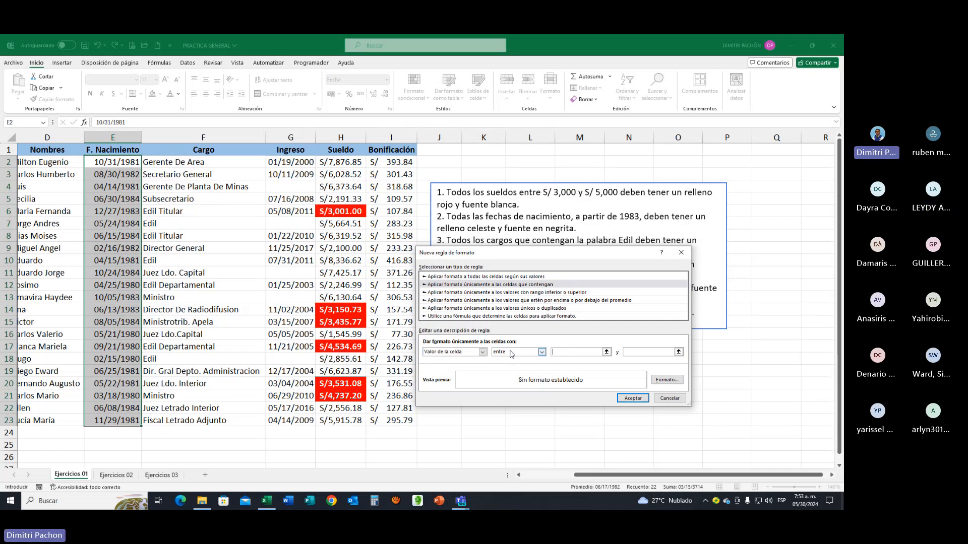
{"action": "left_click", "coordinate": [542, 352]}
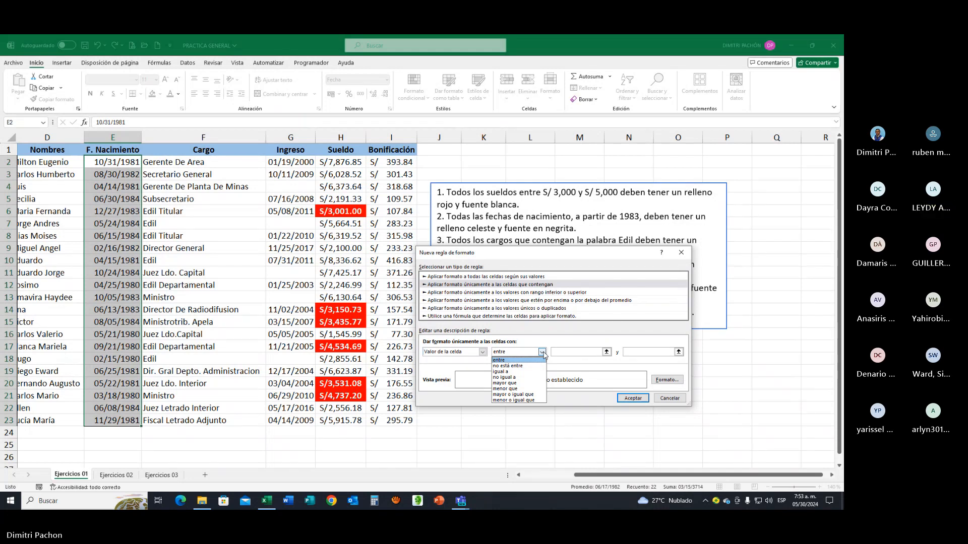
{"action": "left_click", "coordinate": [519, 395]}
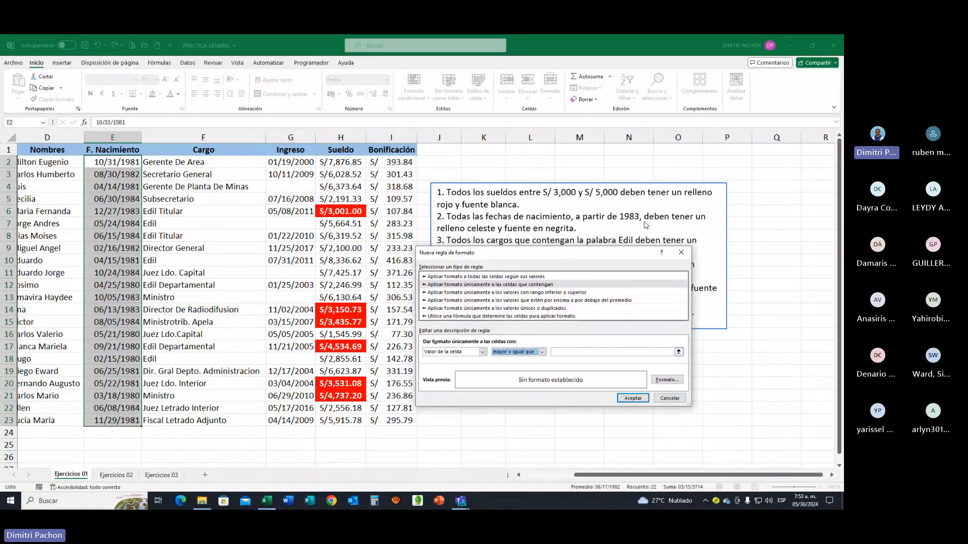
{"action": "left_click", "coordinate": [558, 354]}
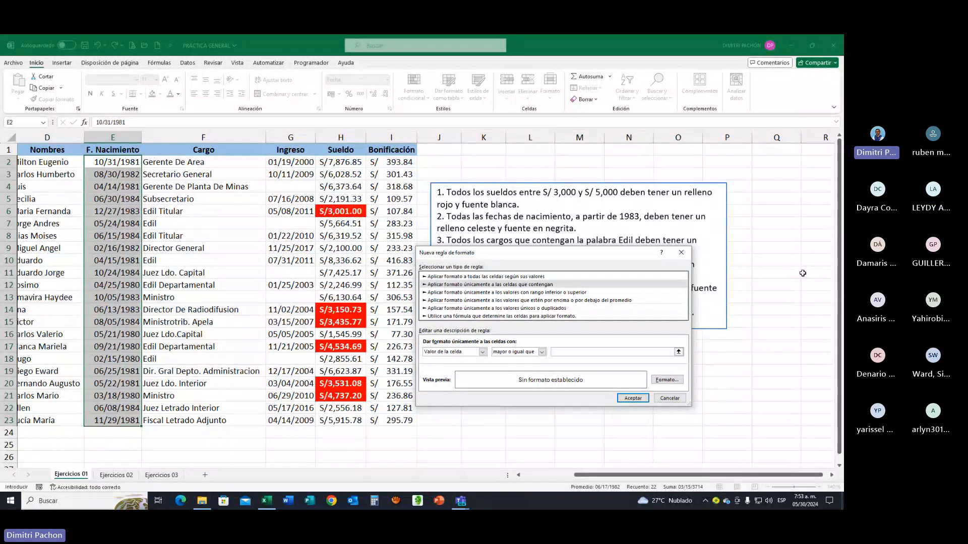
{"action": "type", "text": "01/01/1983"}
Give the rule a light blue fill and bold font, and apply it to the F. Nacimiento dates
{"action": "left_click", "coordinate": [666, 381]}
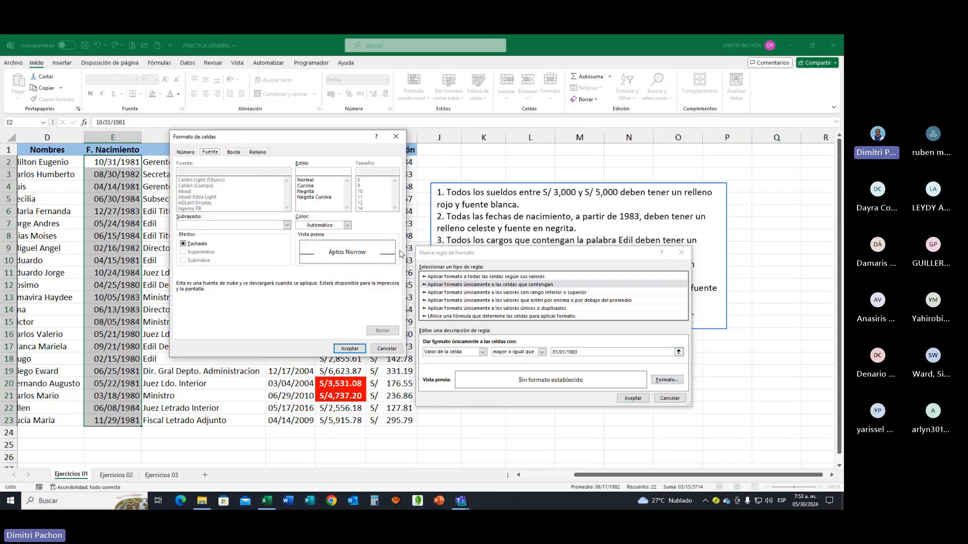
{"action": "left_click", "coordinate": [258, 152]}
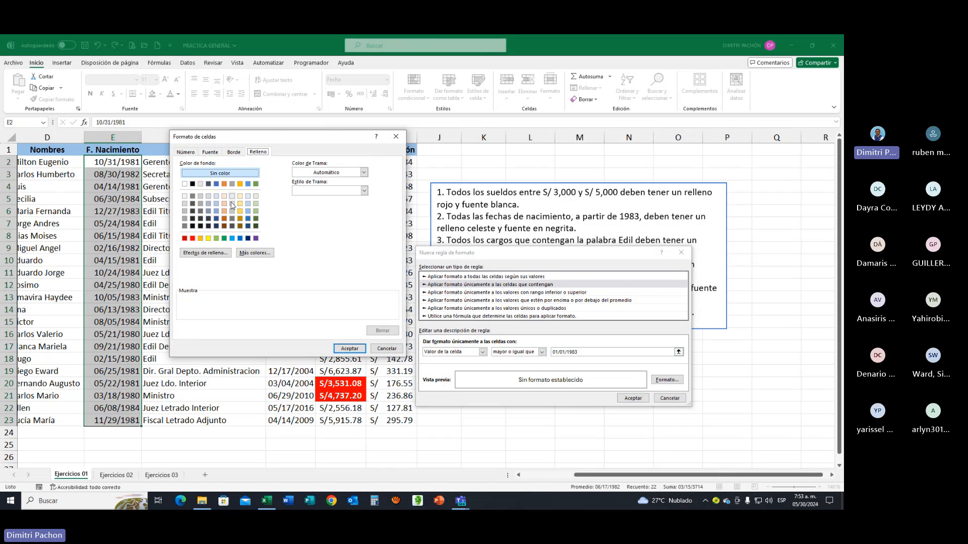
{"action": "left_click", "coordinate": [248, 204]}
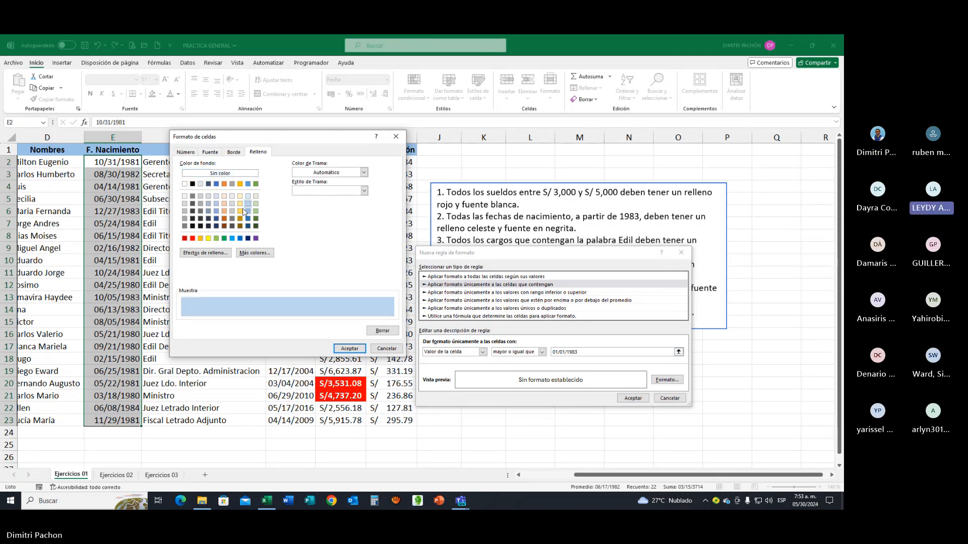
{"action": "left_click", "coordinate": [210, 152]}
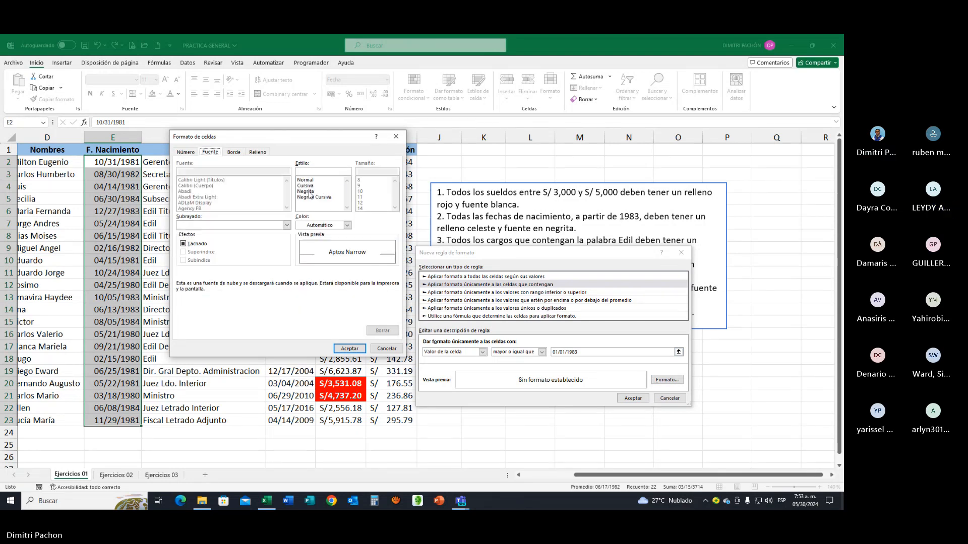
{"action": "left_click", "coordinate": [309, 192]}
{"action": "left_click", "coordinate": [350, 348]}
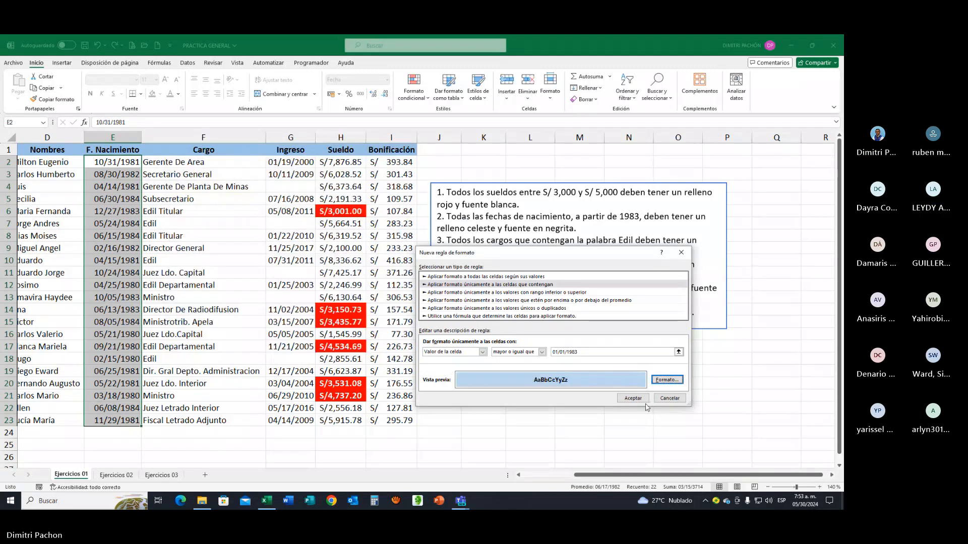
{"action": "left_click", "coordinate": [635, 398]}
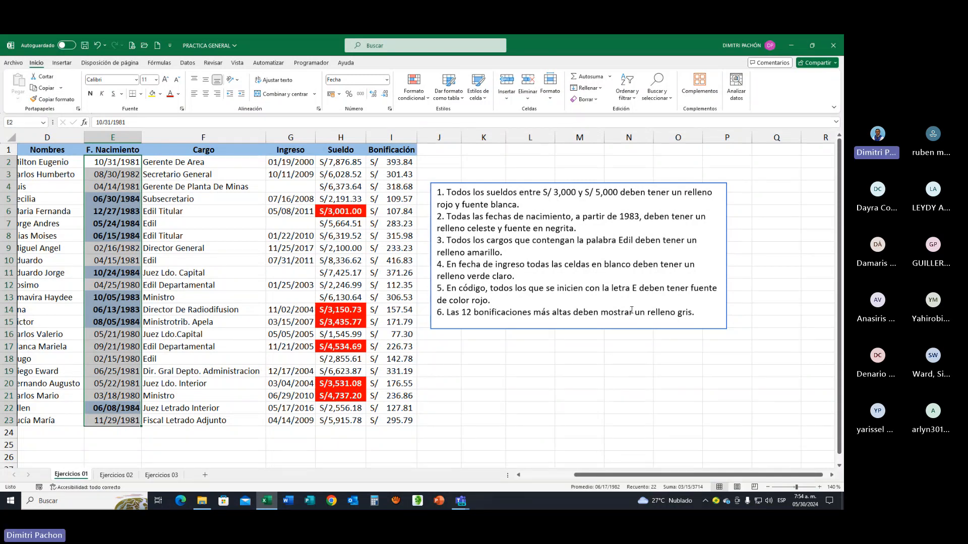
Start another conditional formatting rule for the F. Nacimiento dates and look through its format styles
{"action": "left_click", "coordinate": [413, 88]}
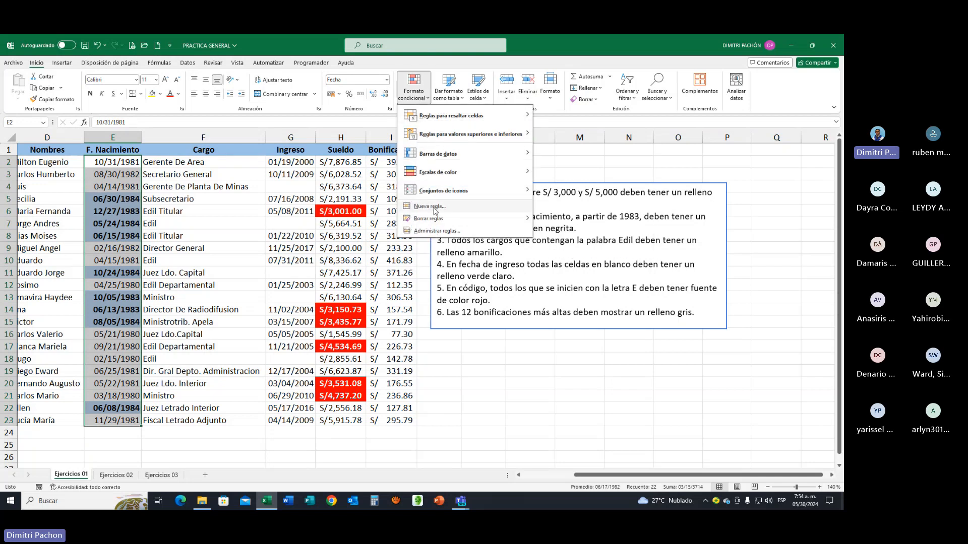
{"action": "left_click", "coordinate": [435, 211]}
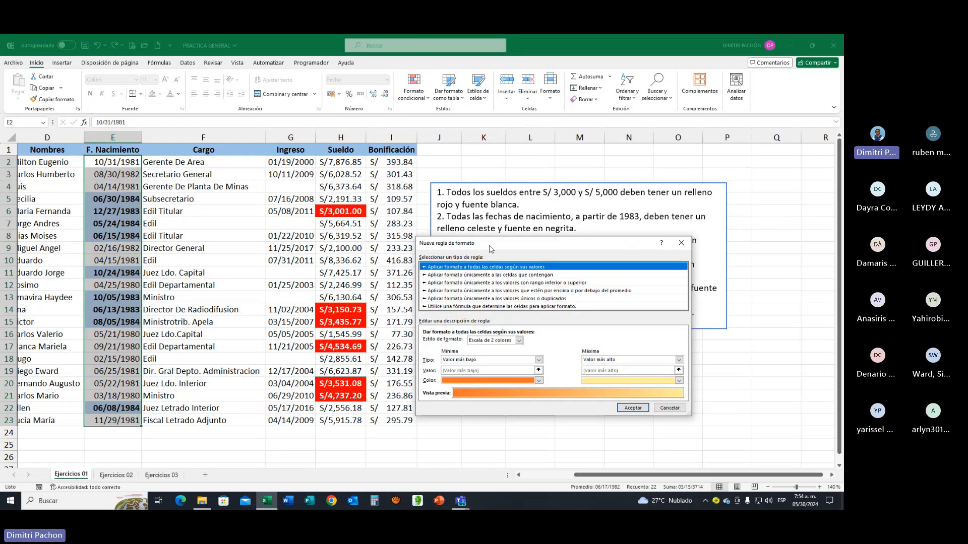
{"action": "left_click_drag", "start_coordinate": [492, 247], "coordinate": [446, 142]}
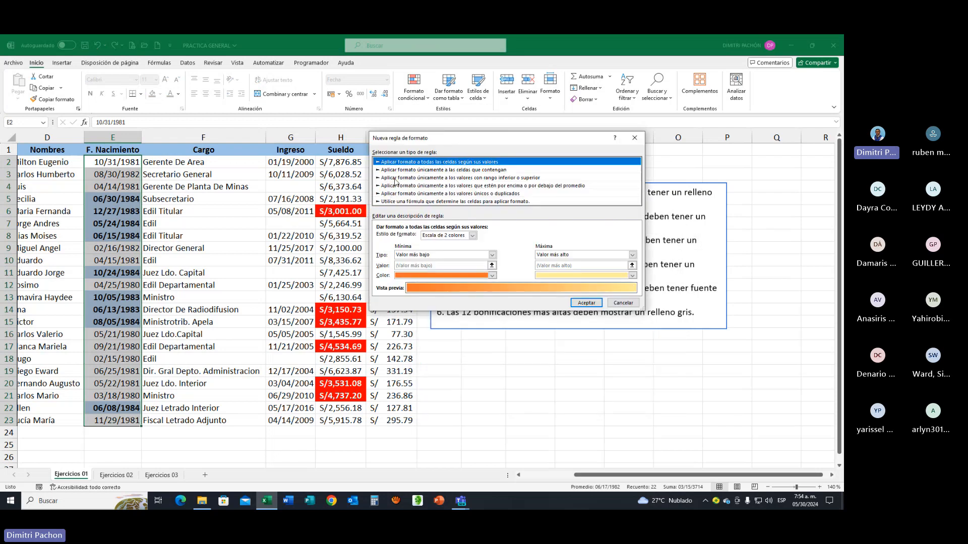
{"action": "left_click", "coordinate": [473, 235]}
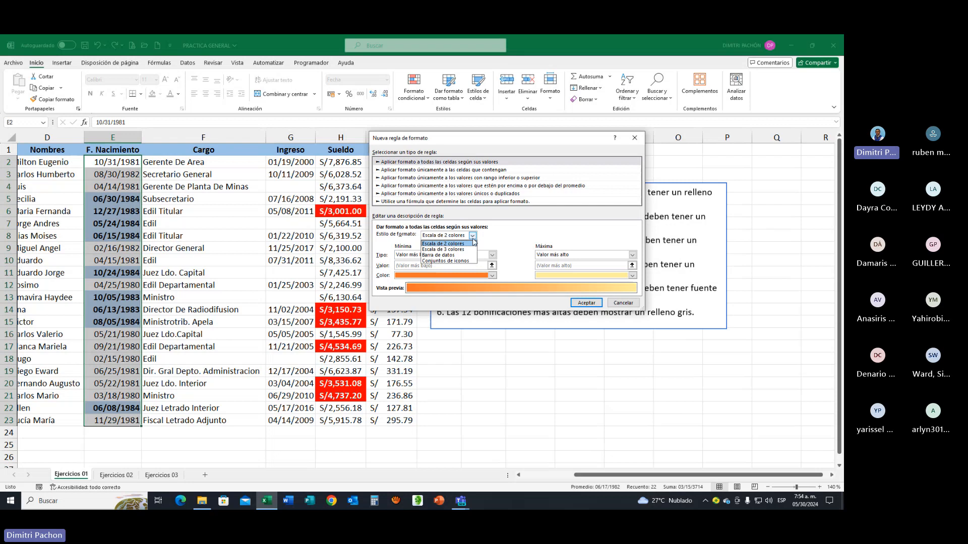
Examine the condition types for cells that contain a value, including the Fechas periods and Celdas en blanco, and cancel the rule
{"action": "left_click", "coordinate": [410, 172]}
{"action": "left_click", "coordinate": [411, 170]}
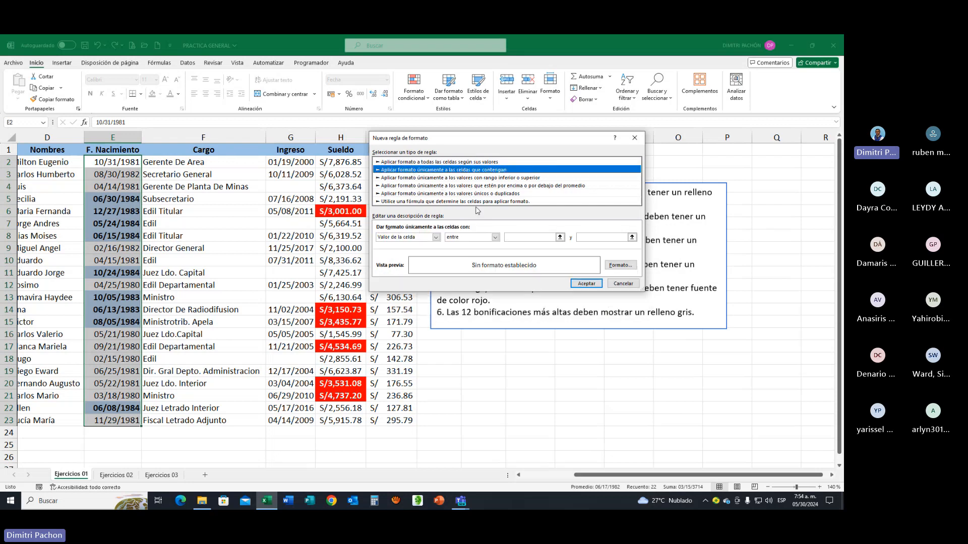
{"action": "left_click", "coordinate": [436, 237]}
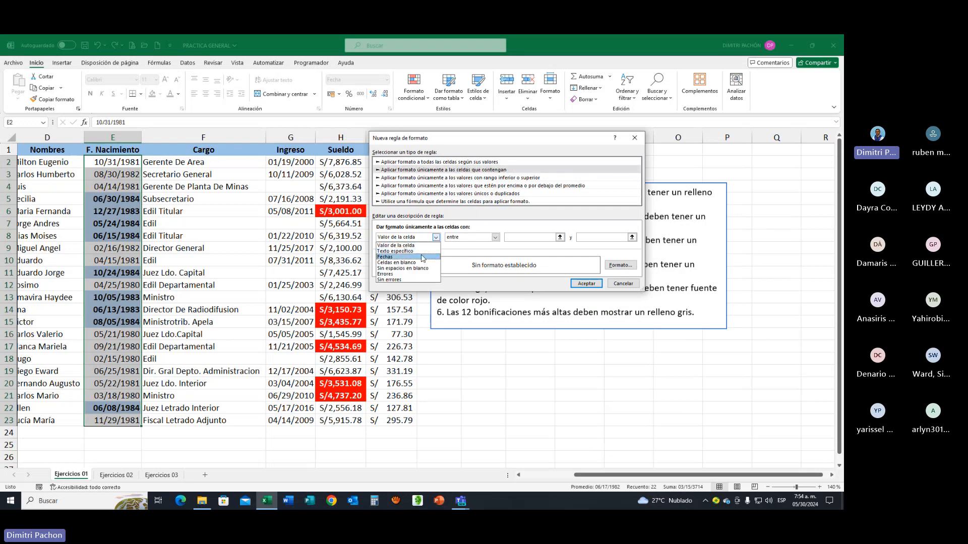
{"action": "left_click", "coordinate": [421, 257]}
{"action": "left_click", "coordinate": [499, 237]}
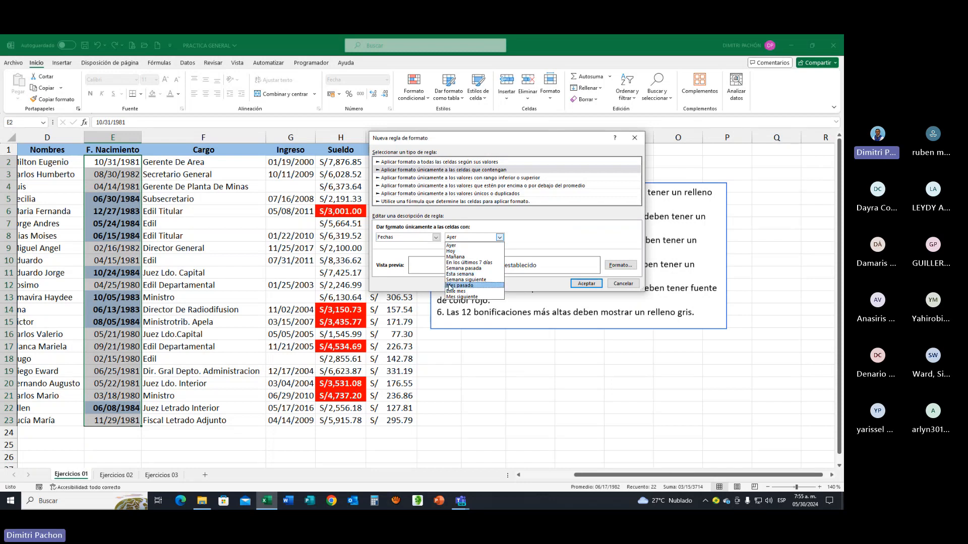
{"action": "left_click", "coordinate": [425, 239]}
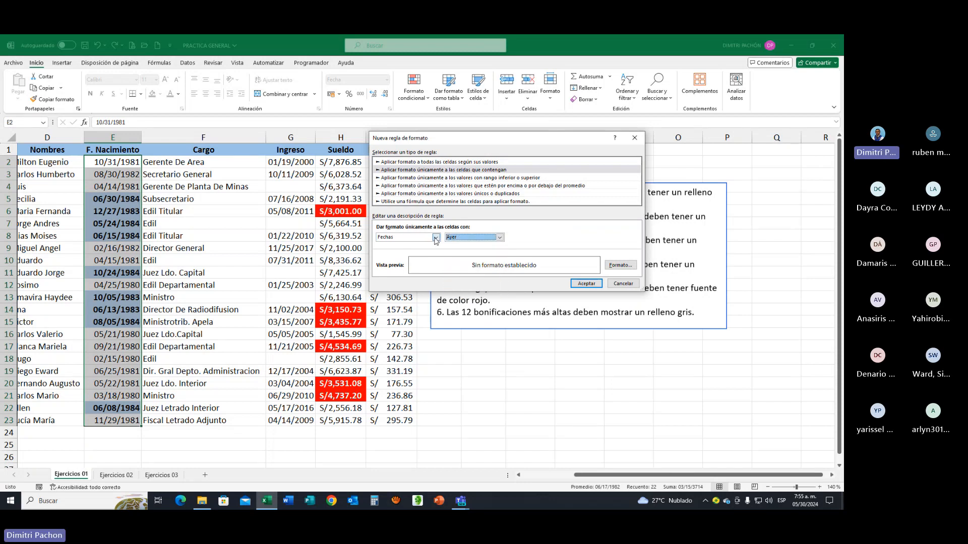
{"action": "left_click", "coordinate": [435, 238]}
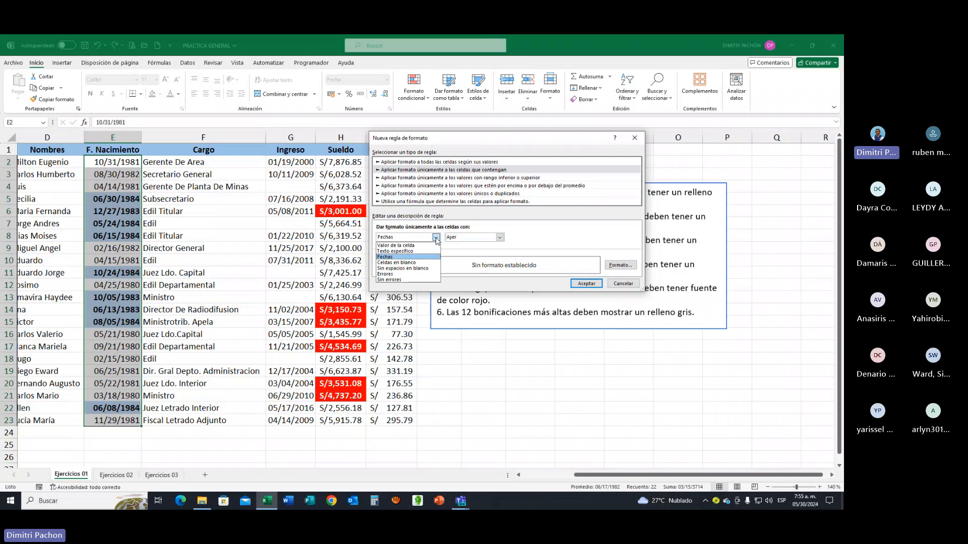
{"action": "left_click", "coordinate": [405, 263]}
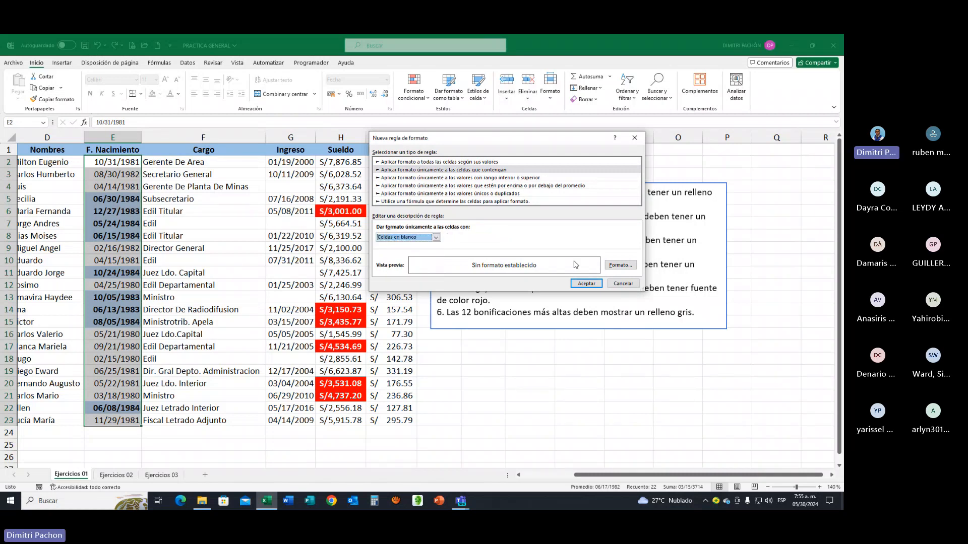
{"action": "left_click", "coordinate": [623, 283]}
Create a conditional formatting rule for the Cargo entries in F2:F23 that formats only cells that contain a given value
{"action": "left_click", "coordinate": [204, 272]}
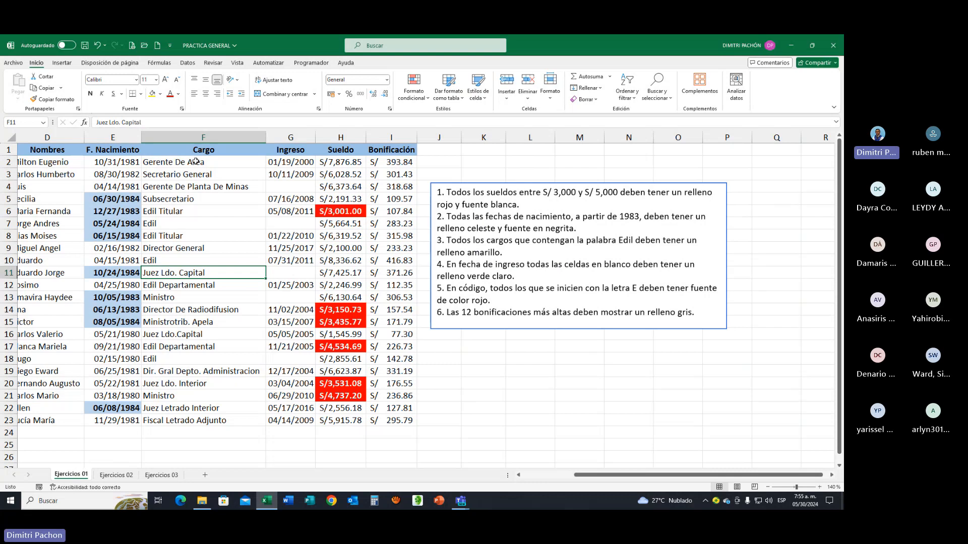
{"action": "left_click_drag", "start_coordinate": [194, 162], "coordinate": [196, 417]}
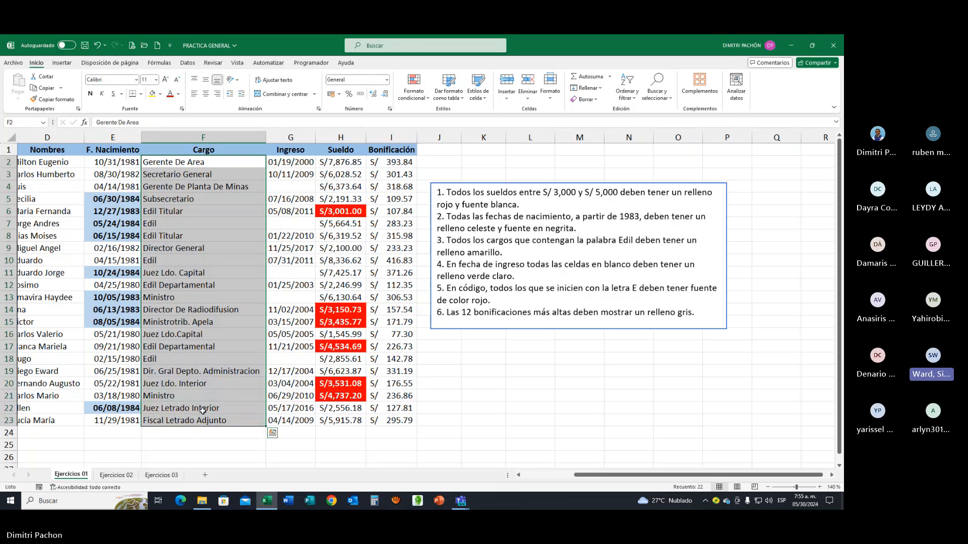
{"action": "left_click", "coordinate": [414, 88]}
{"action": "left_click", "coordinate": [422, 212]}
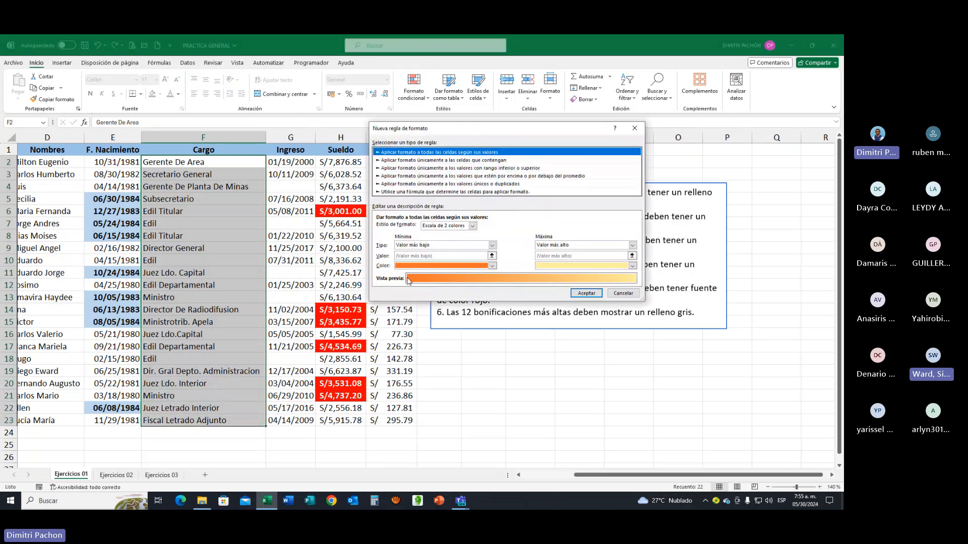
{"action": "left_click_drag", "start_coordinate": [433, 169], "coordinate": [197, 236]}
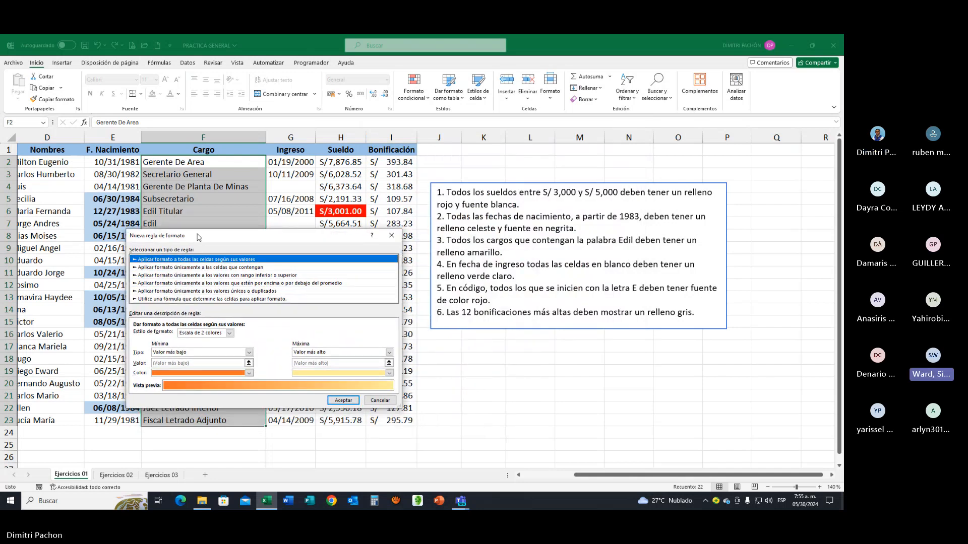
{"action": "left_click", "coordinate": [179, 268]}
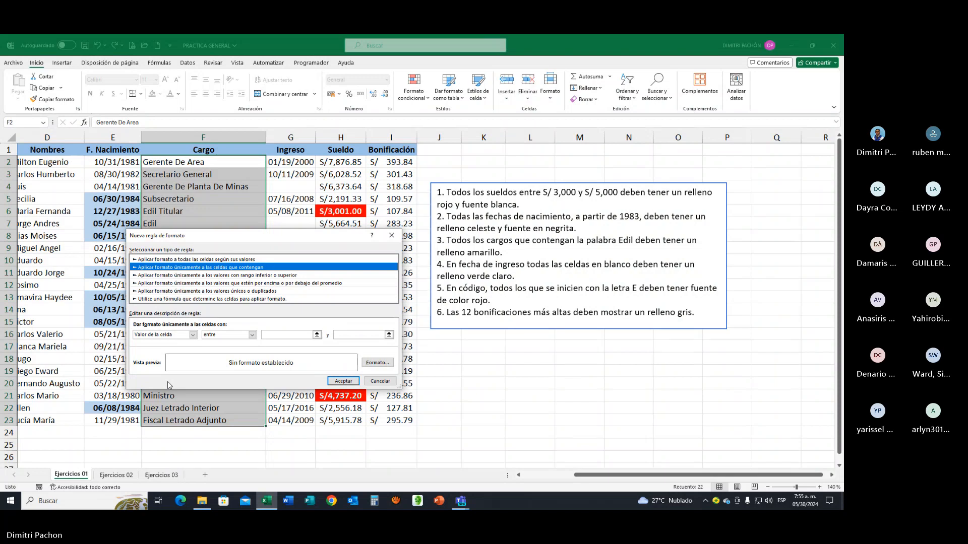
Set the rule's condition to Texto específico, que contiene, with the text "edil"
{"action": "left_click", "coordinate": [252, 335]}
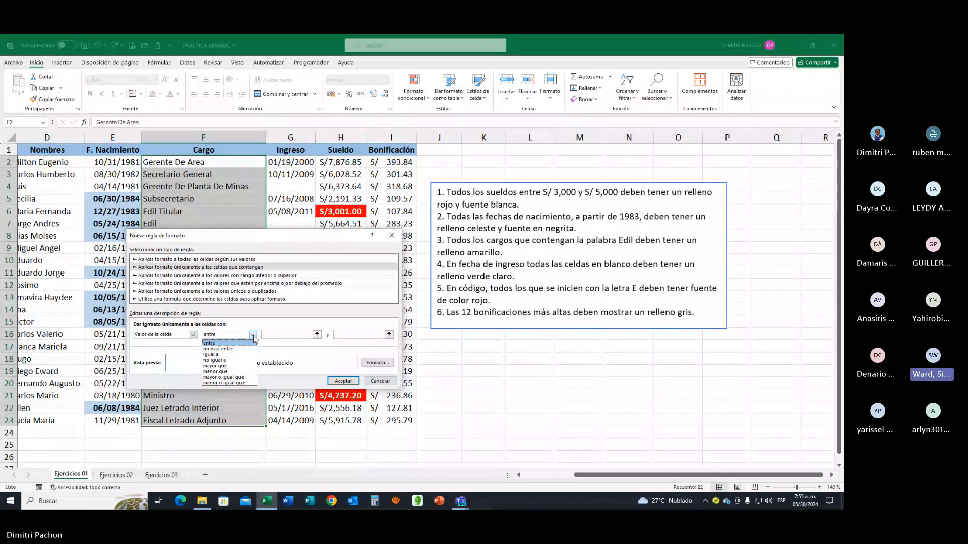
{"action": "left_click", "coordinate": [130, 354]}
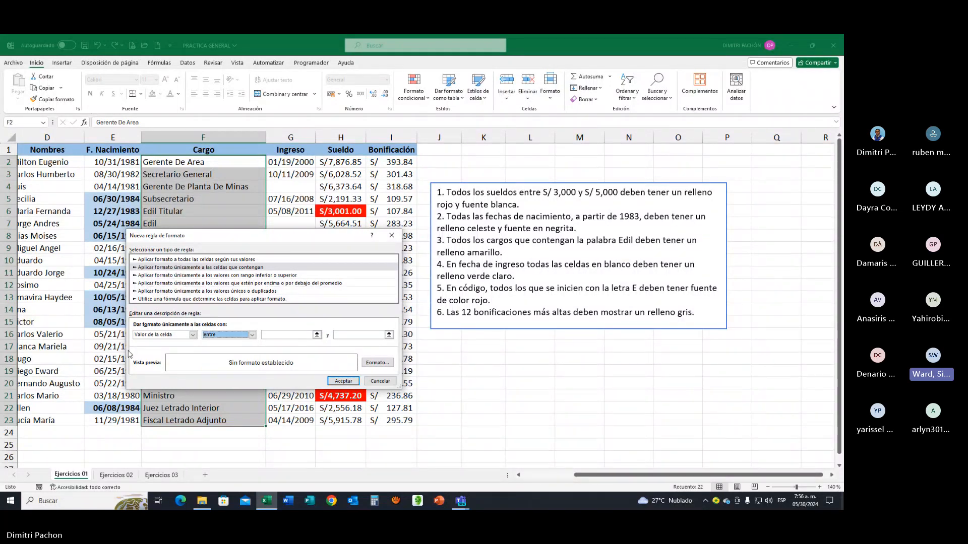
{"action": "left_click", "coordinate": [192, 335]}
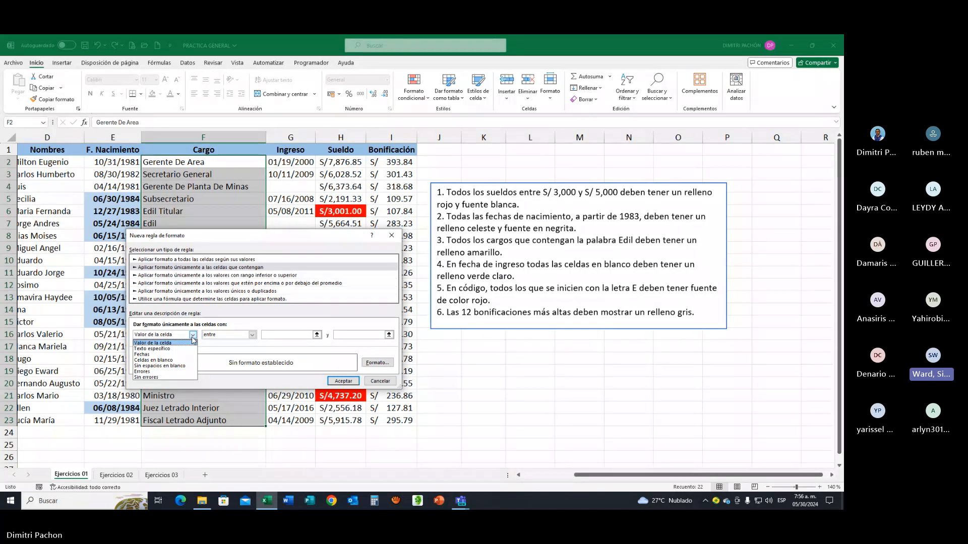
{"action": "left_click", "coordinate": [167, 348]}
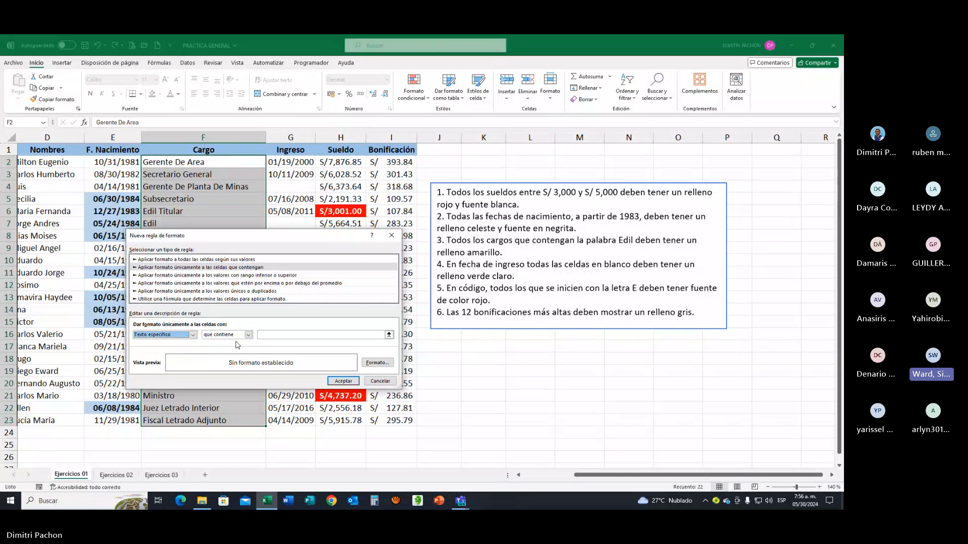
{"action": "left_click", "coordinate": [262, 335]}
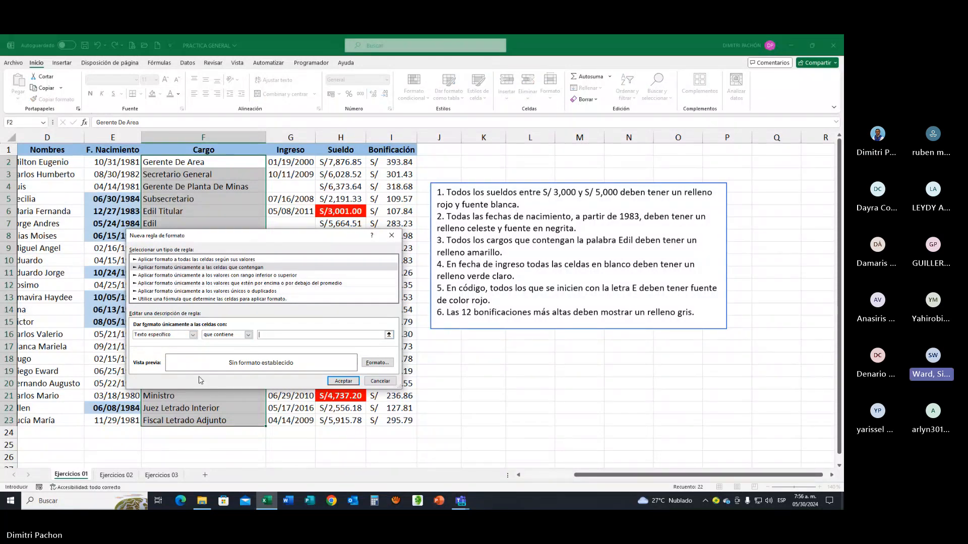
{"action": "type", "text": "edil"}
Give the rule a yellow fill and apply it to the Cargo column
{"action": "left_click", "coordinate": [371, 363]}
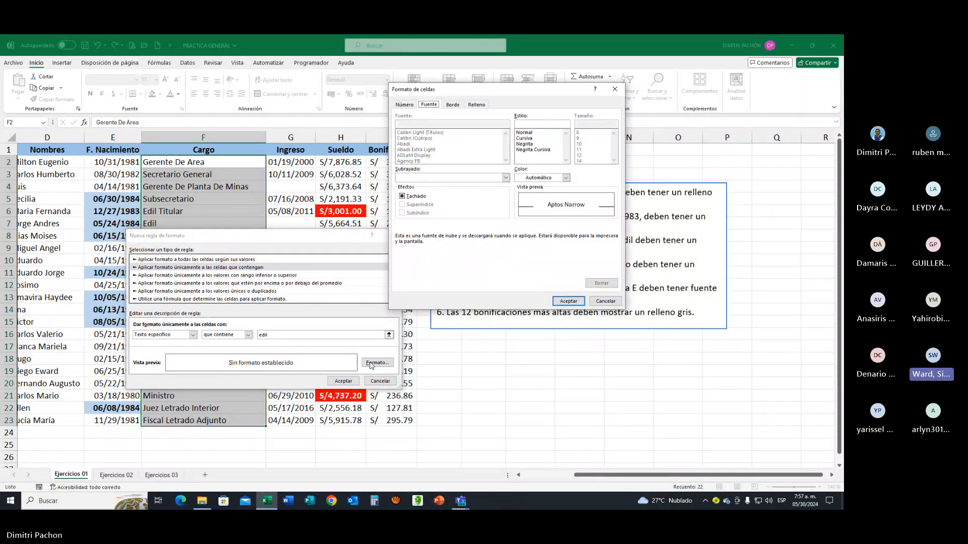
{"action": "left_click_drag", "start_coordinate": [480, 95], "coordinate": [552, 144]}
{"action": "left_click", "coordinate": [550, 157]}
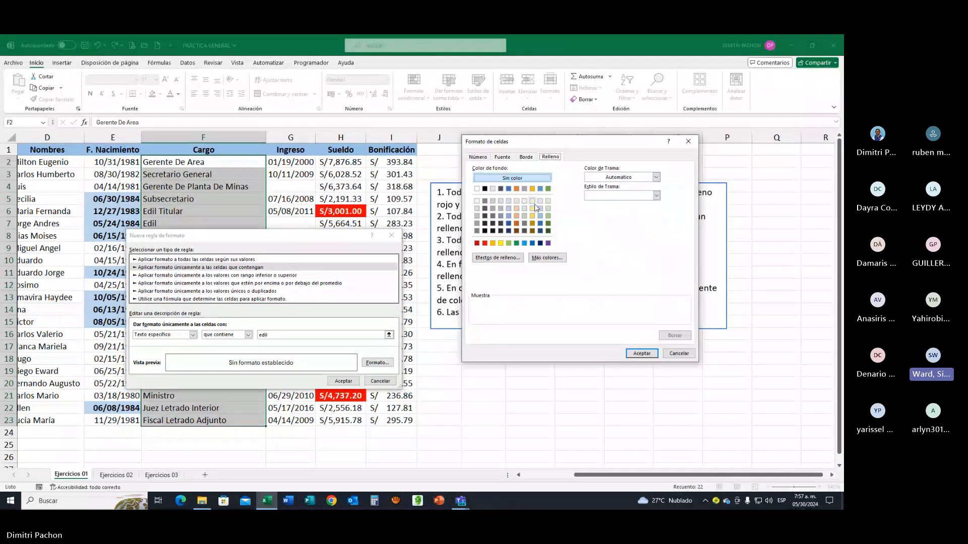
{"action": "left_click", "coordinate": [501, 243]}
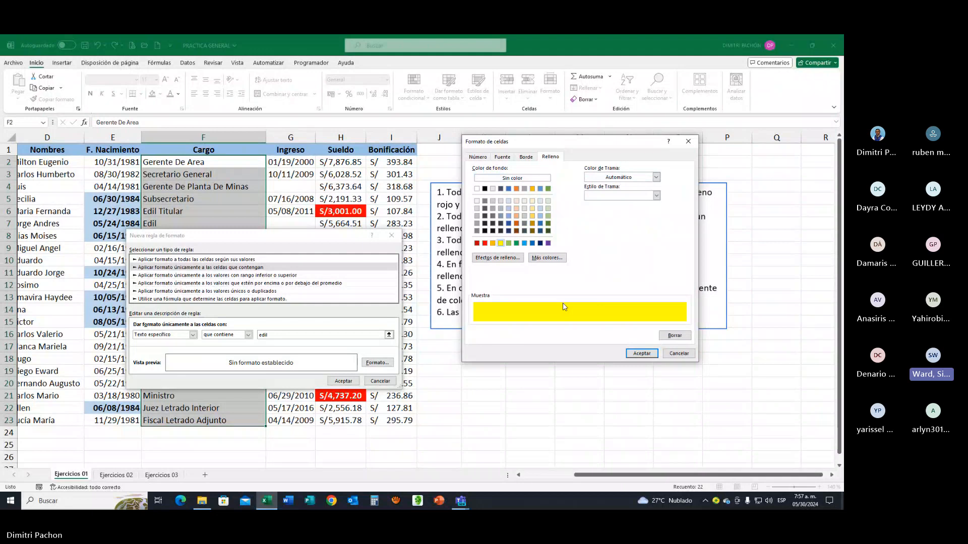
{"action": "left_click", "coordinate": [634, 353]}
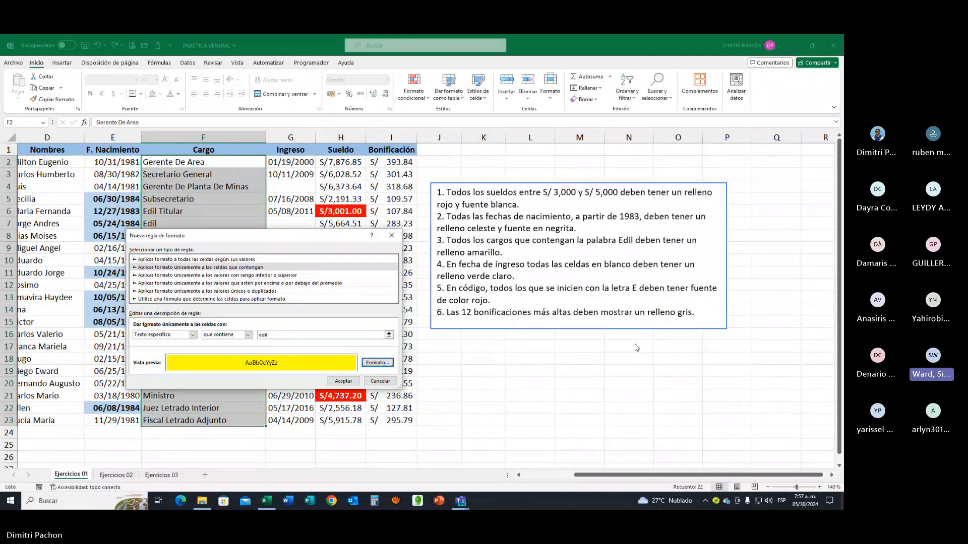
{"action": "left_click", "coordinate": [344, 381]}
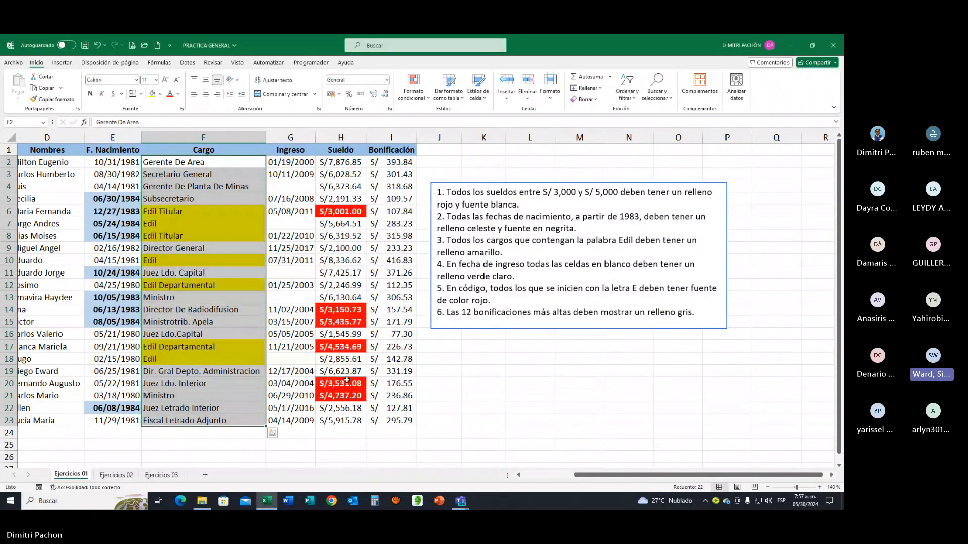
{"action": "left_click", "coordinate": [231, 278]}
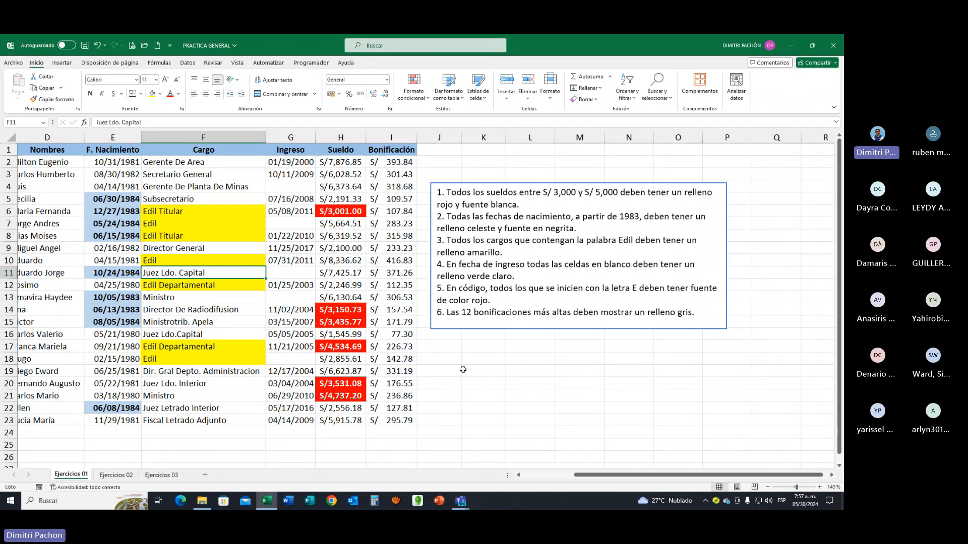
Create a conditional formatting rule for the Ingreso dates in G2:G23 that formats only cells that meet a content condition
{"action": "left_click_drag", "start_coordinate": [579, 480], "coordinate": [530, 478]}
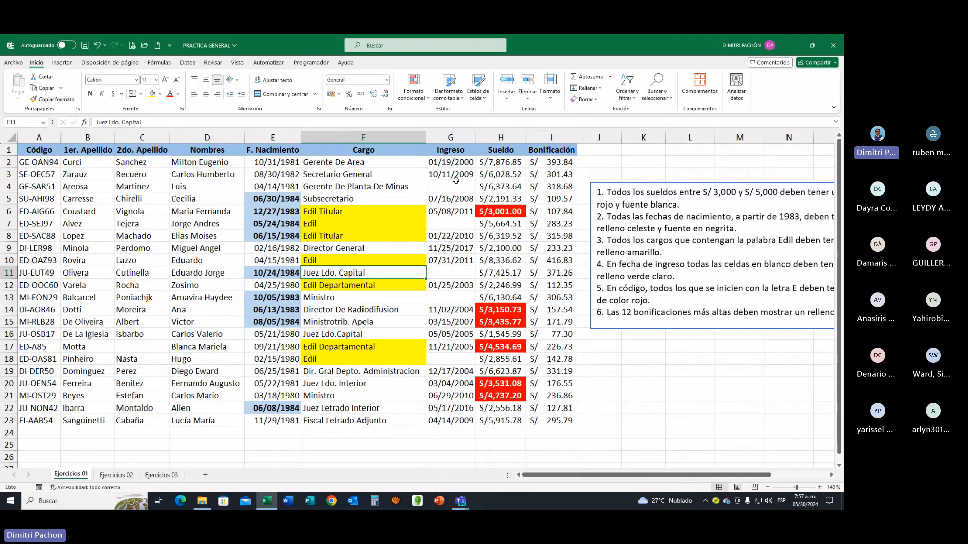
{"action": "left_click_drag", "start_coordinate": [595, 478], "coordinate": [619, 481]}
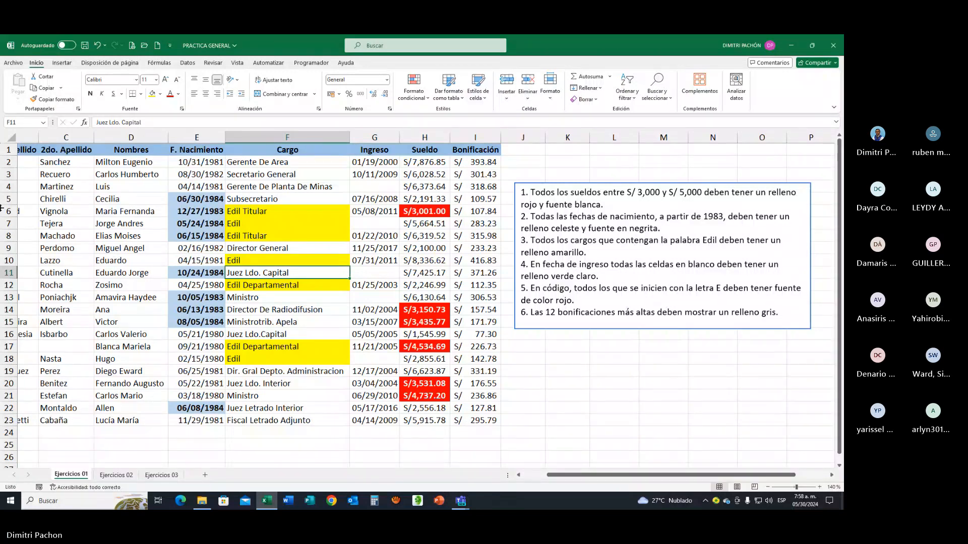
{"action": "left_click_drag", "start_coordinate": [374, 162], "coordinate": [386, 420]}
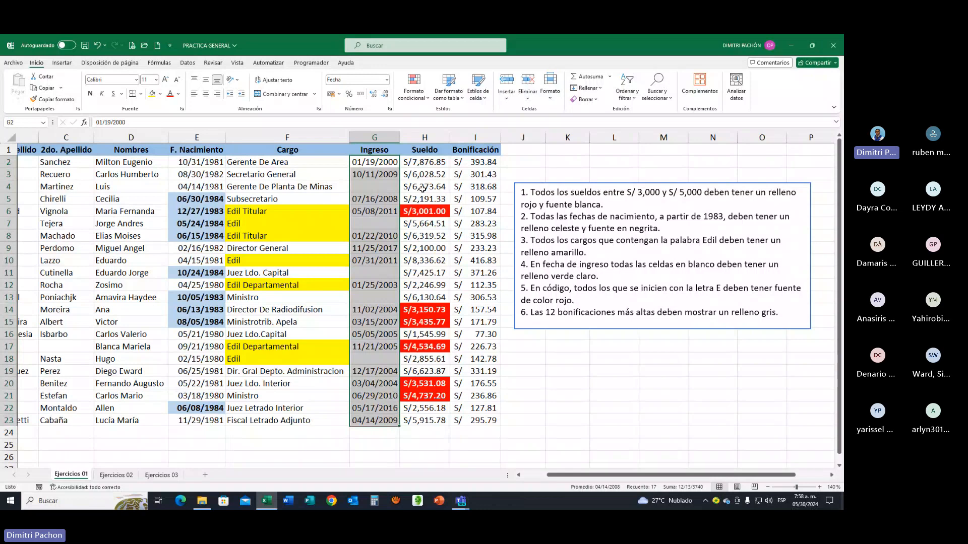
{"action": "left_click", "coordinate": [413, 91]}
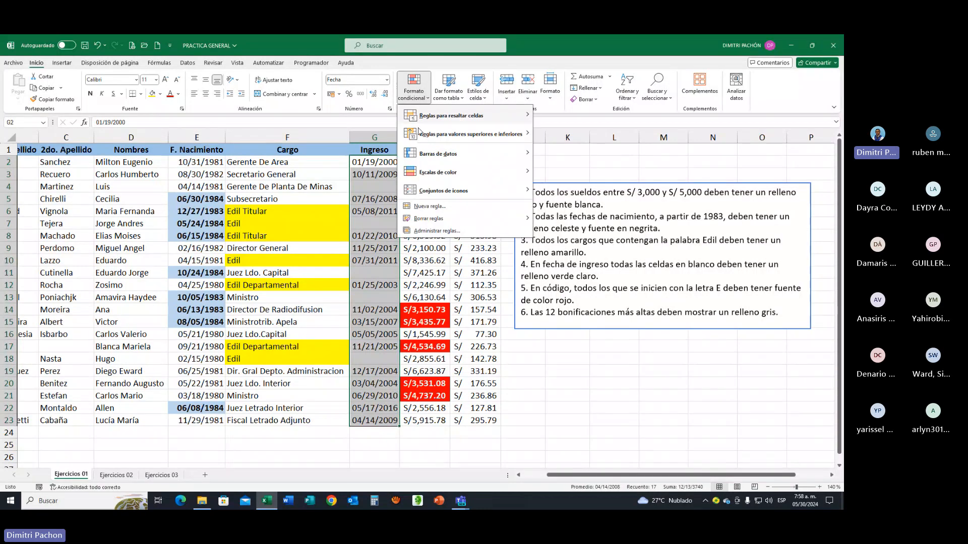
{"action": "left_click", "coordinate": [429, 206]}
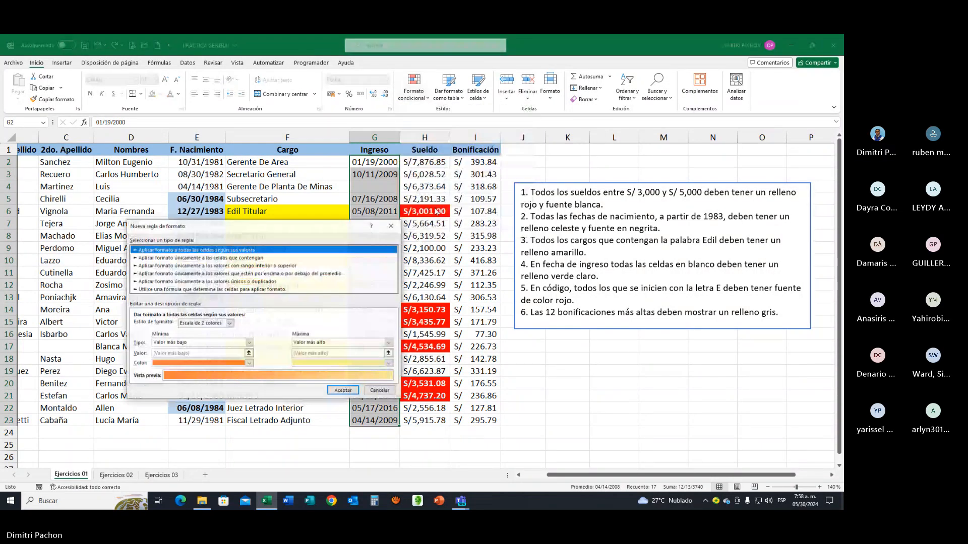
{"action": "left_click", "coordinate": [201, 257]}
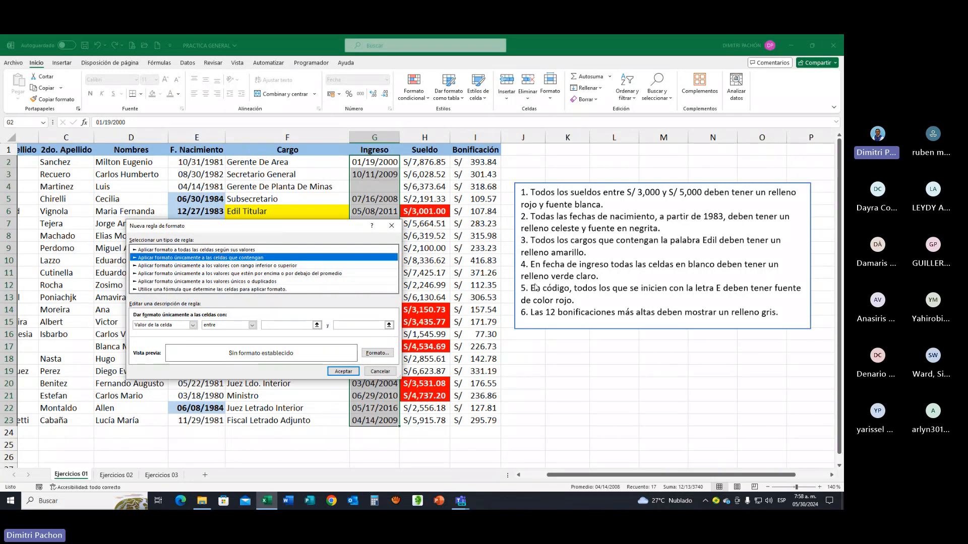
Set the rule's condition to Celdas en blanco and apply it to the Ingreso column with a light green fill
{"action": "left_click", "coordinate": [193, 325]}
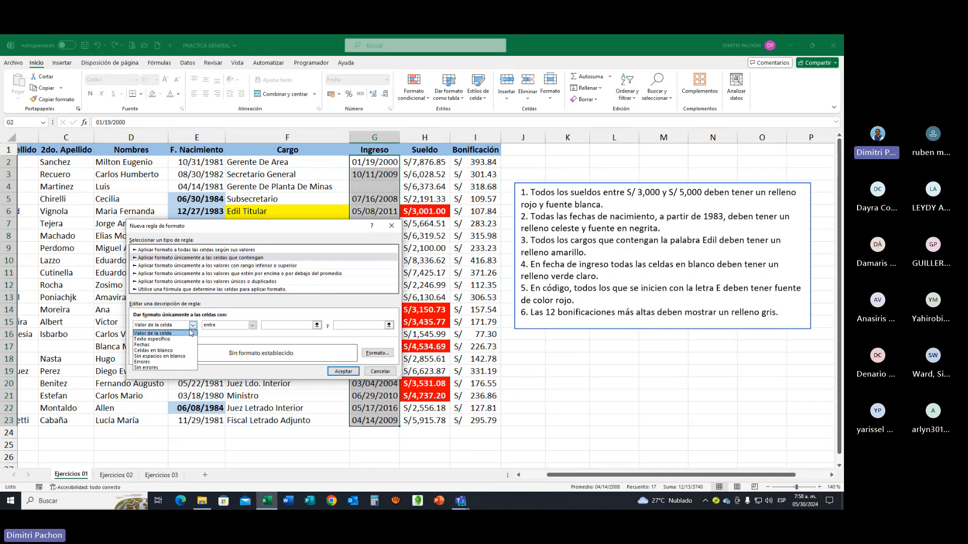
{"action": "left_click", "coordinate": [175, 351]}
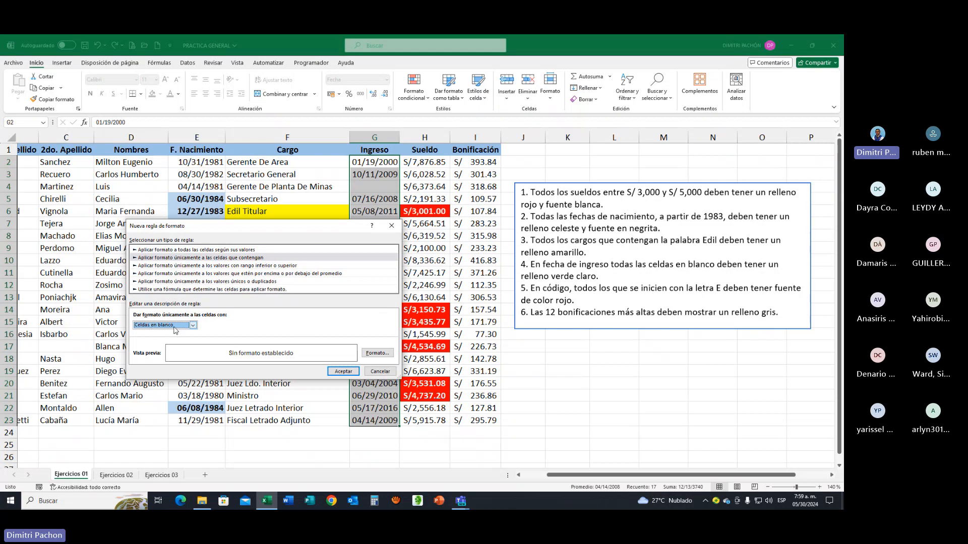
{"action": "left_click", "coordinate": [373, 354]}
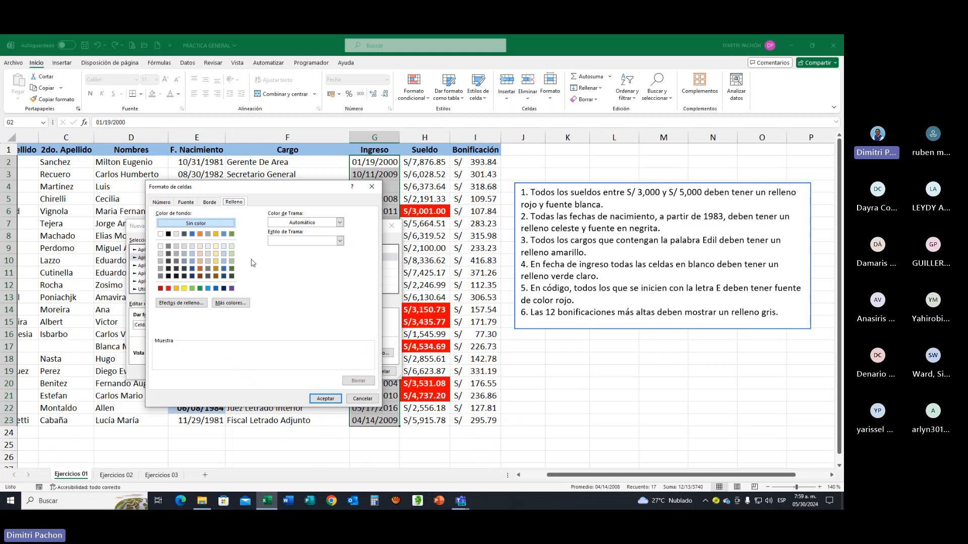
{"action": "left_click", "coordinate": [232, 248]}
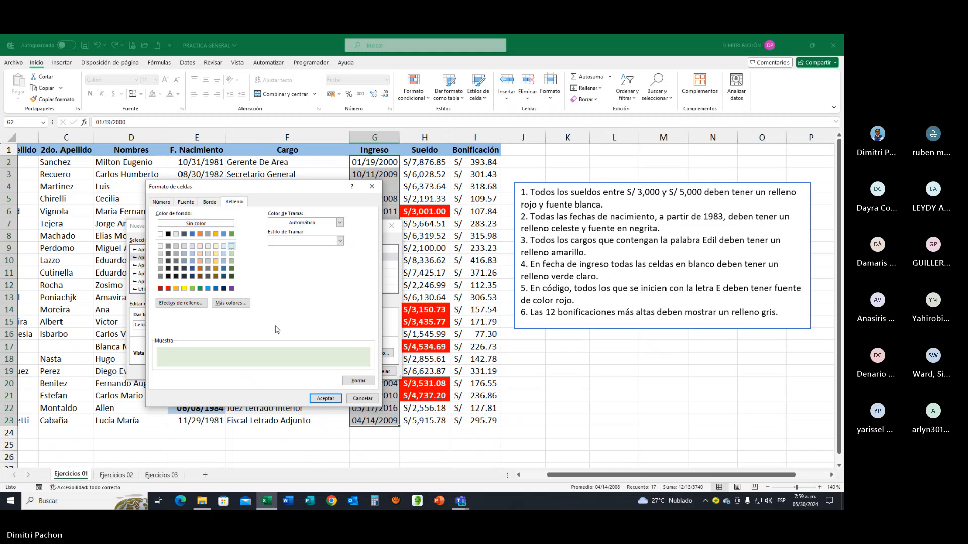
{"action": "left_click", "coordinate": [325, 398]}
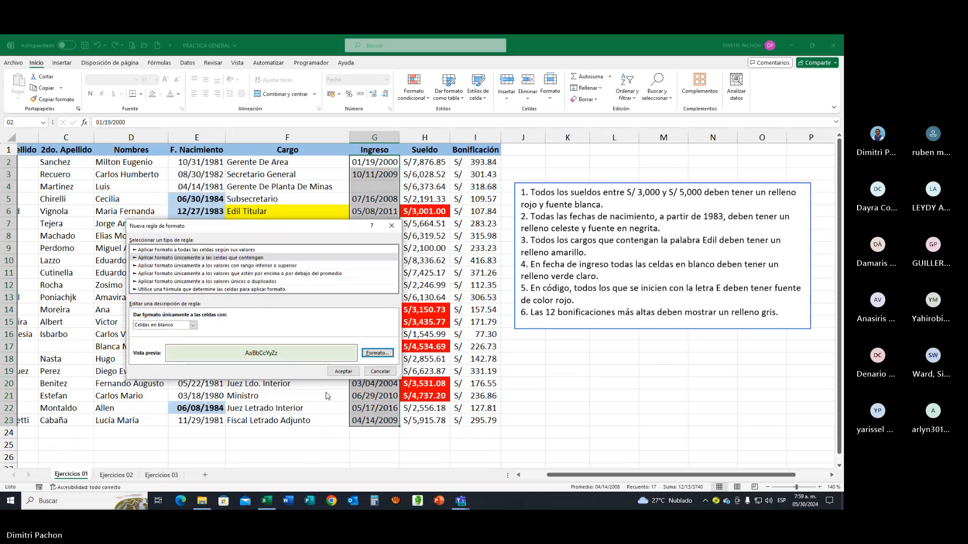
{"action": "left_click", "coordinate": [341, 371]}
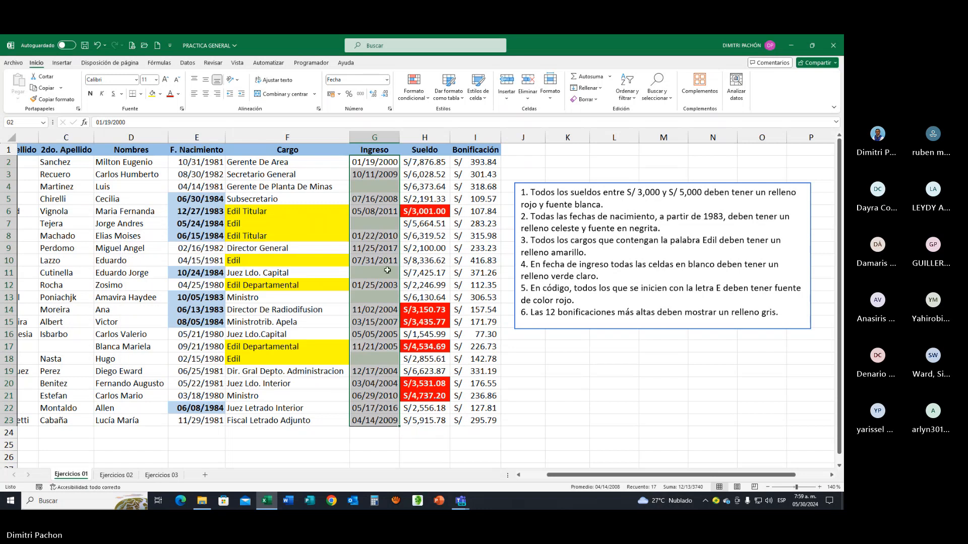
{"action": "left_click", "coordinate": [376, 224]}
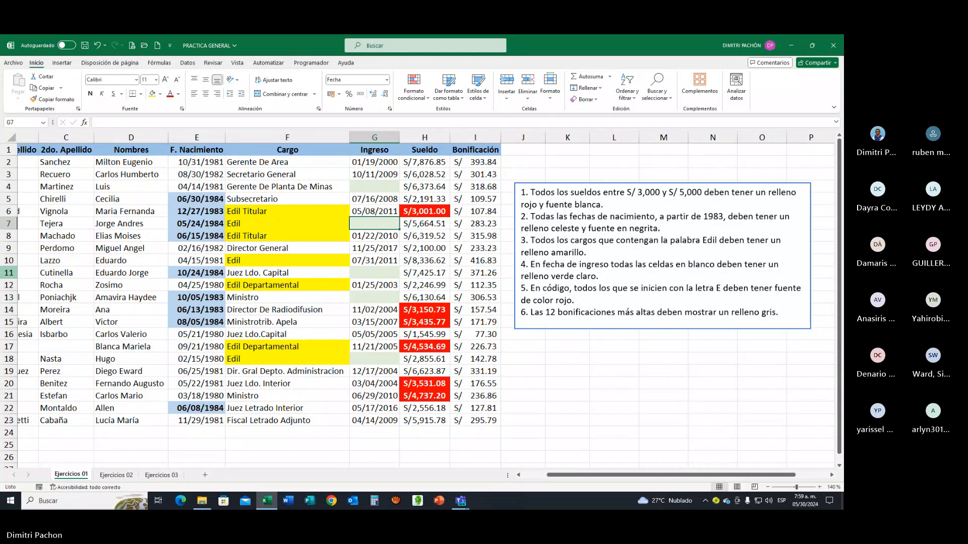
Create a conditional formatting rule for the Código entries in A2:A23 that formats only cells that contain a given value
{"action": "left_click_drag", "start_coordinate": [565, 478], "coordinate": [492, 481]}
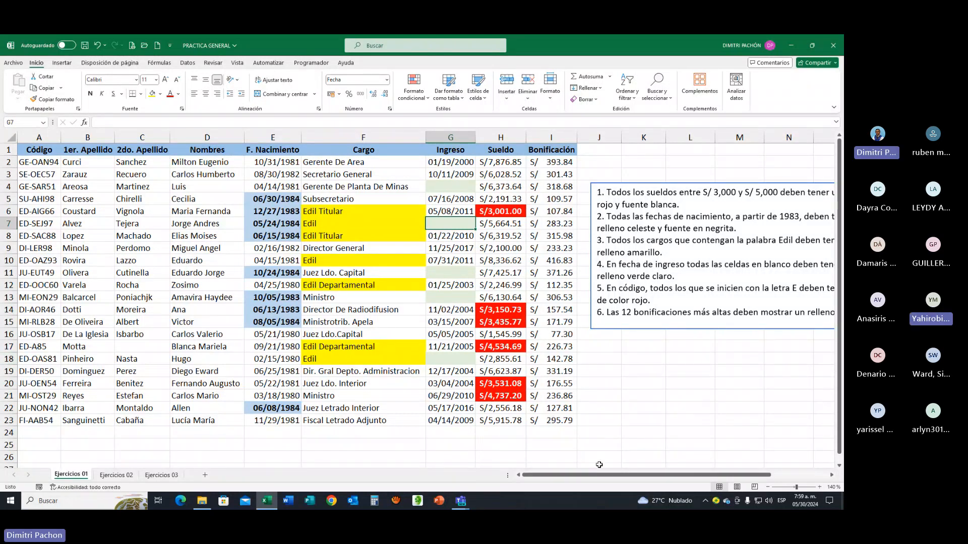
{"action": "left_click_drag", "start_coordinate": [583, 474], "coordinate": [584, 474]}
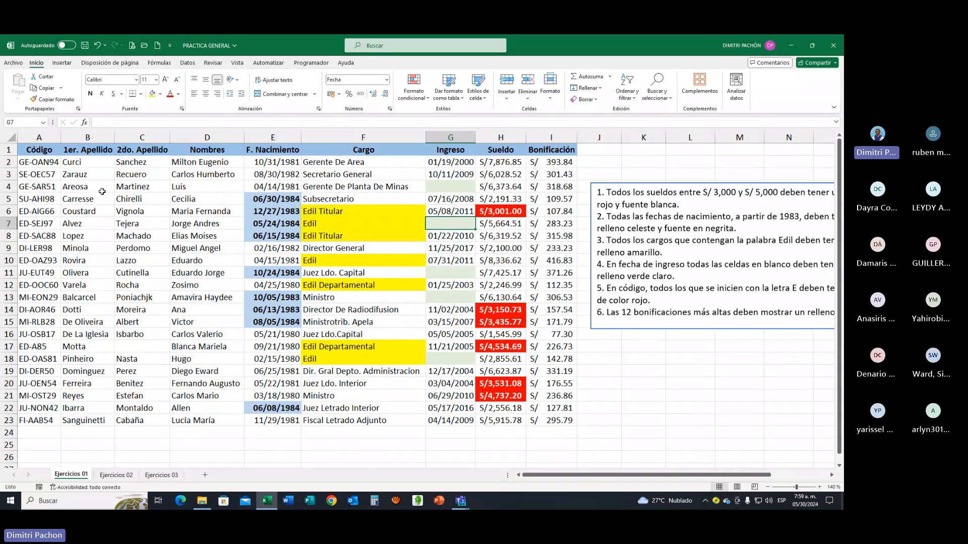
{"action": "left_click_drag", "start_coordinate": [38, 161], "coordinate": [59, 420]}
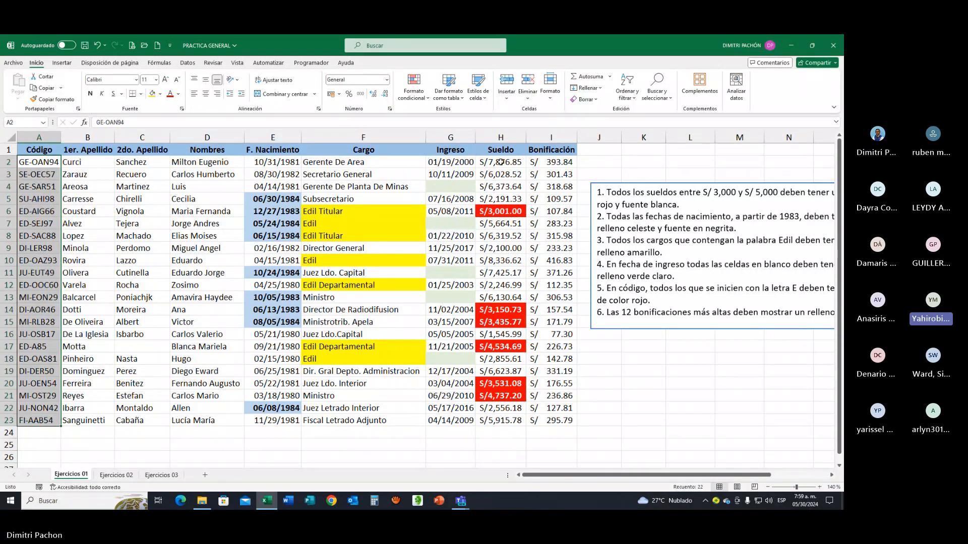
{"action": "left_click", "coordinate": [412, 90]}
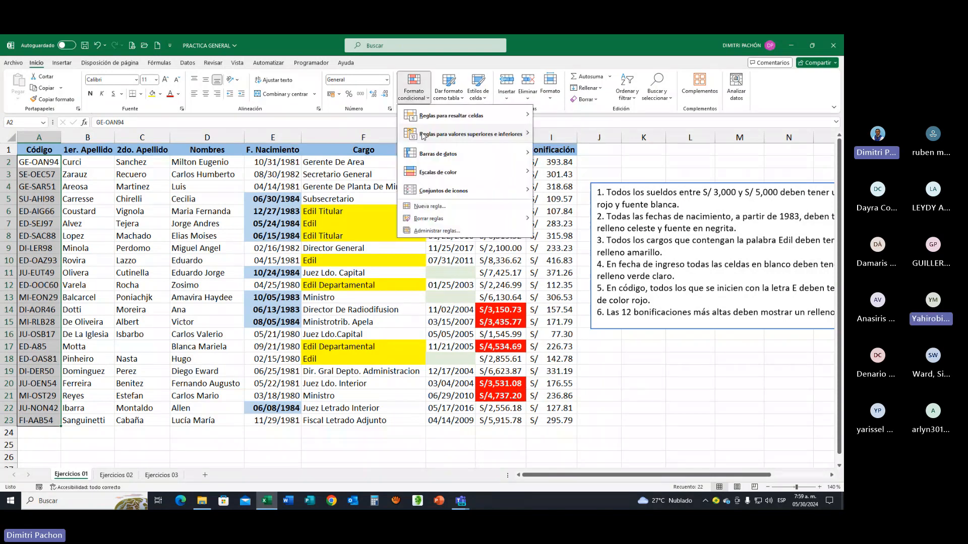
{"action": "left_click", "coordinate": [426, 210]}
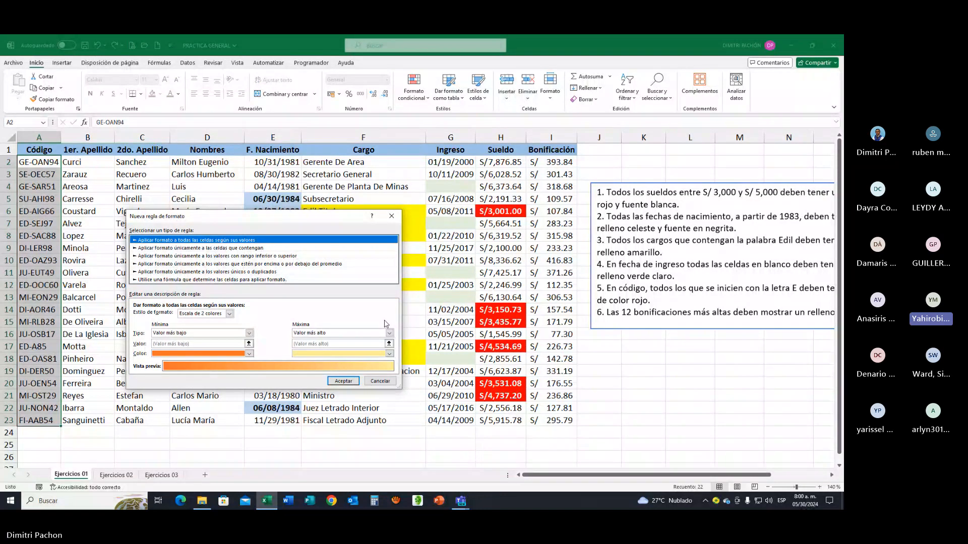
{"action": "left_click", "coordinate": [251, 248]}
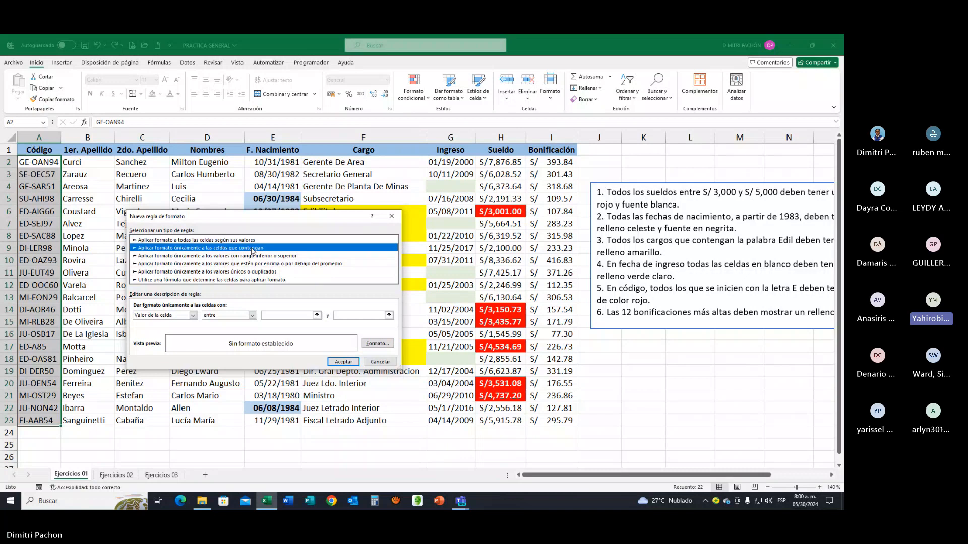
Set the Código rule's condition to Texto específico, que contiene, with the text "E"
{"action": "left_click", "coordinate": [192, 316]}
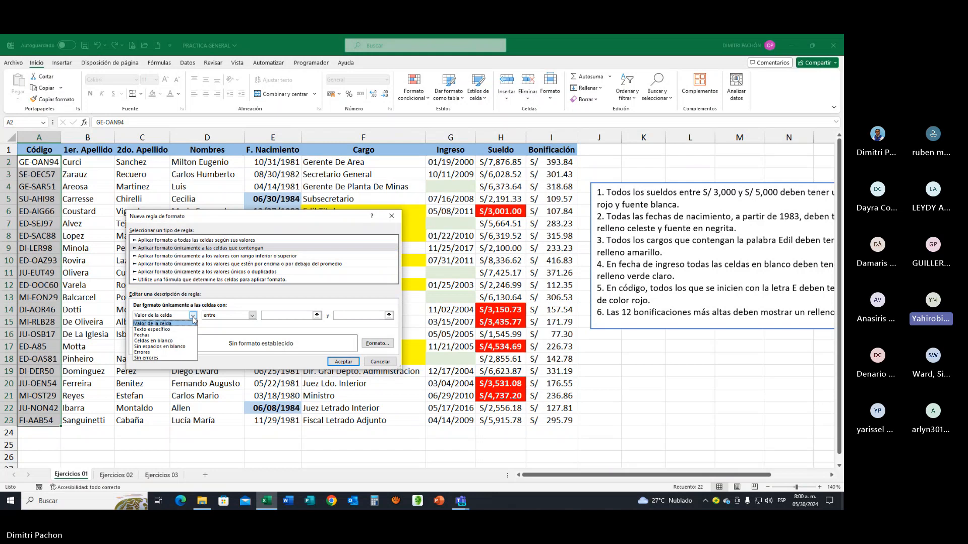
{"action": "left_click", "coordinate": [193, 316]}
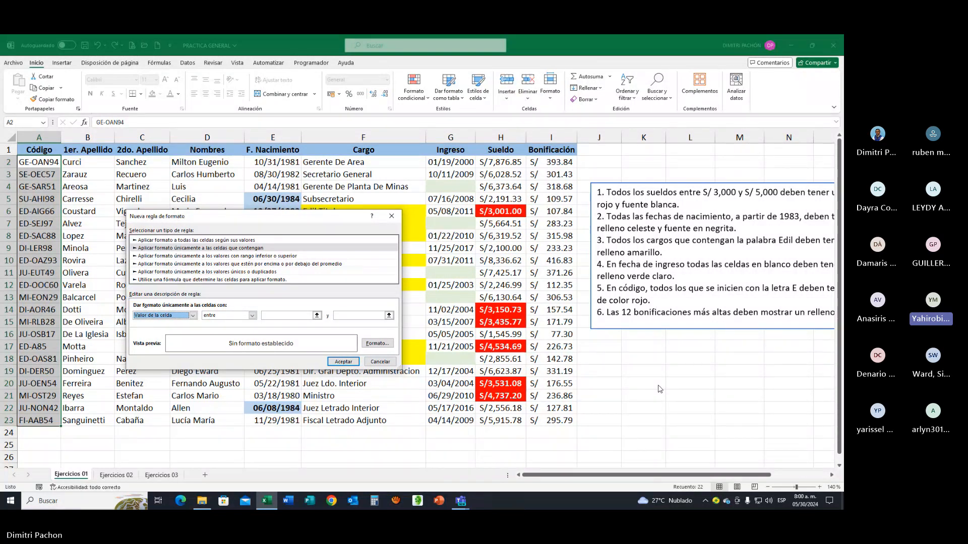
{"action": "left_click", "coordinate": [193, 316]}
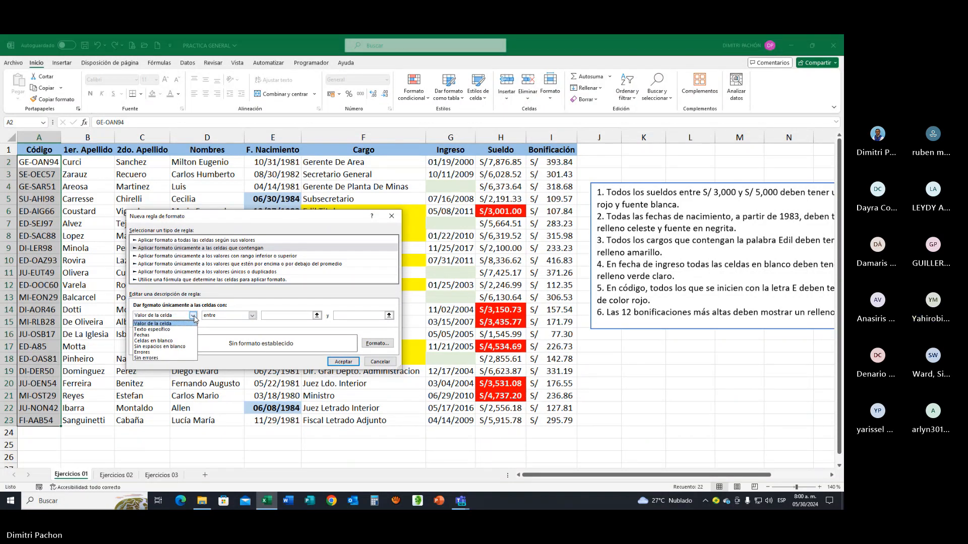
{"action": "left_click", "coordinate": [194, 316]}
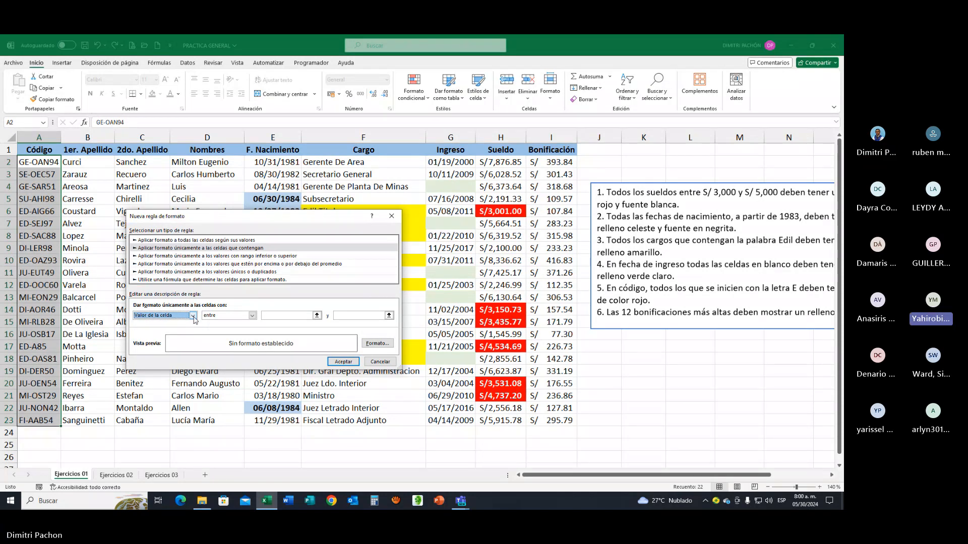
{"action": "left_click", "coordinate": [193, 316]}
{"action": "left_click", "coordinate": [187, 331]}
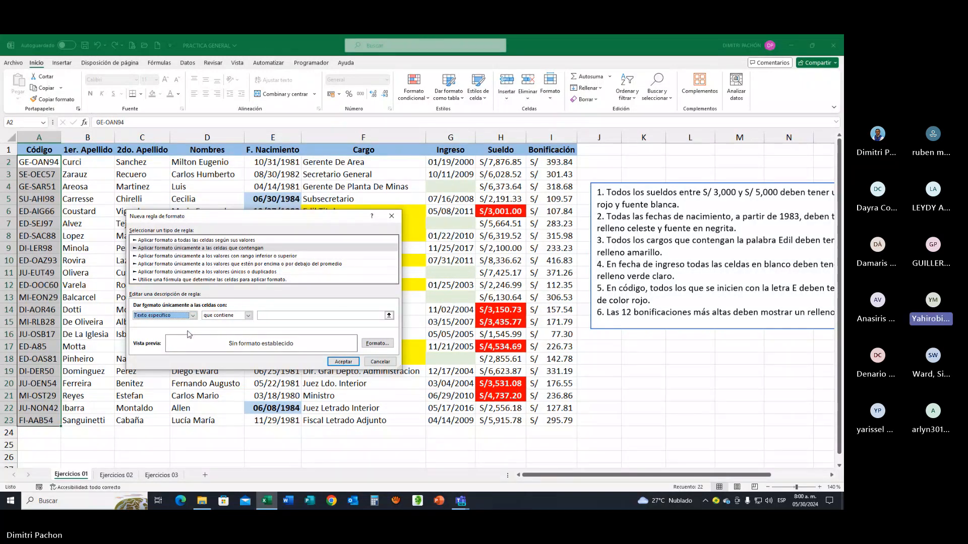
{"action": "left_click", "coordinate": [249, 316]}
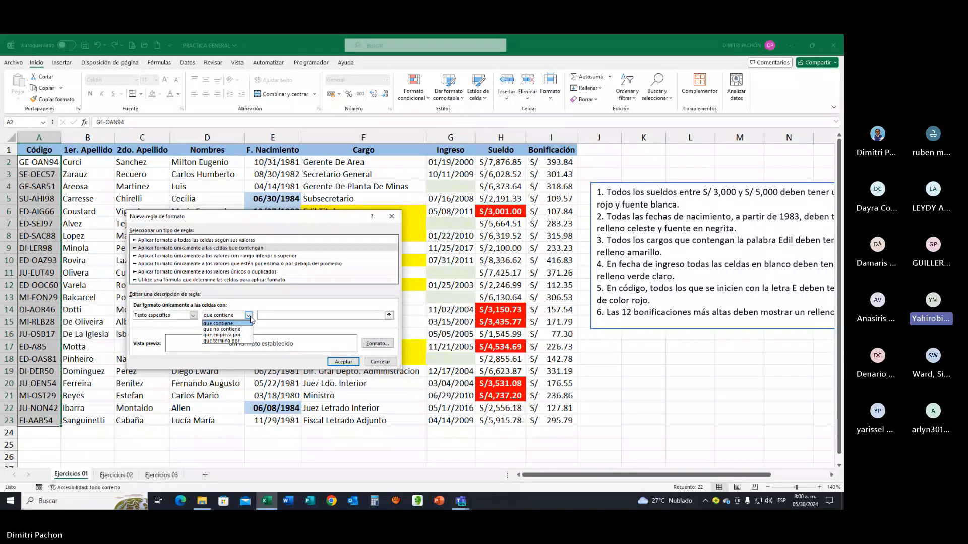
{"action": "left_click", "coordinate": [249, 316]}
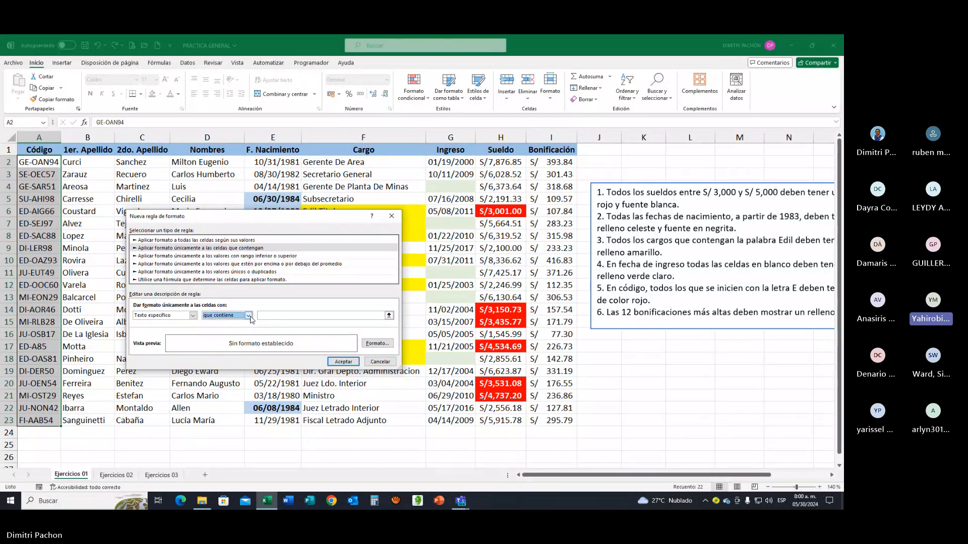
{"action": "left_click", "coordinate": [265, 315]}
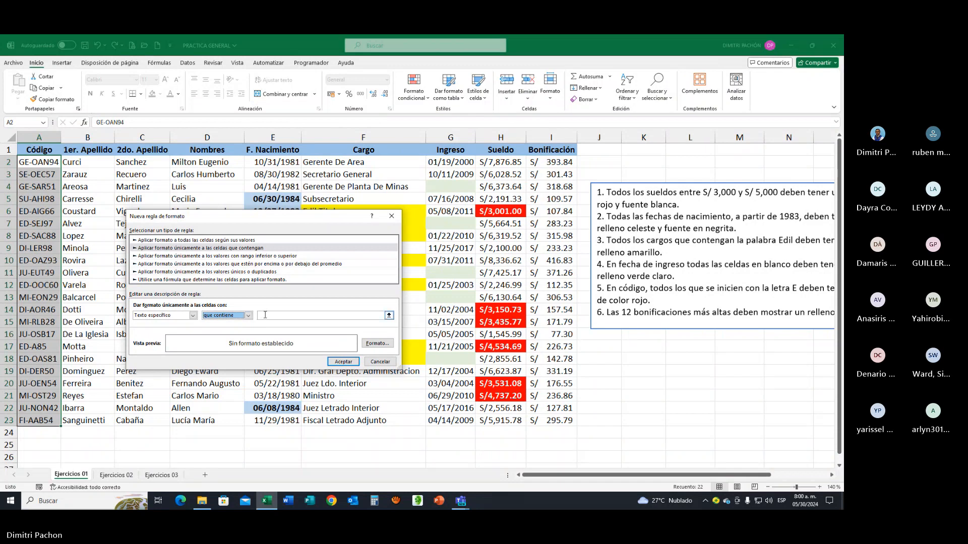
{"action": "type", "text": "e"}
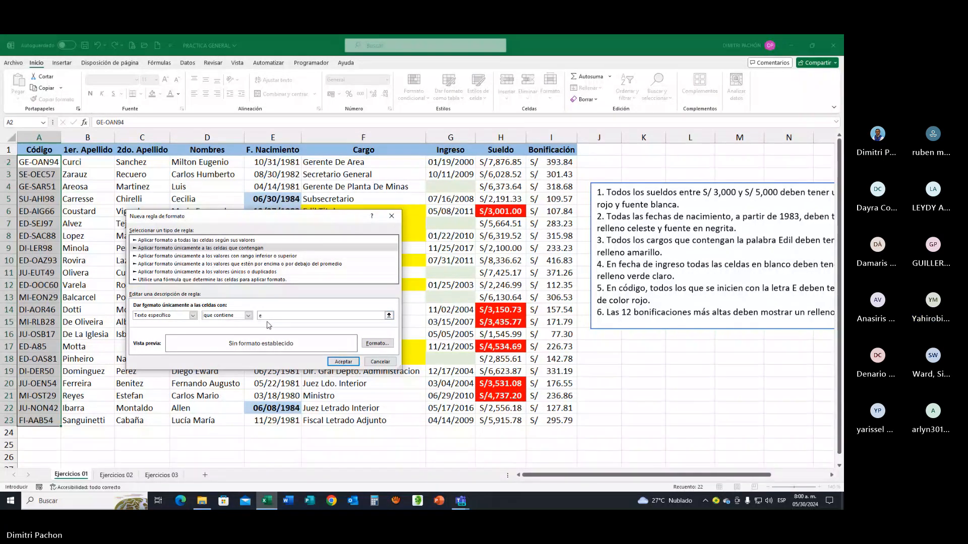
{"action": "key", "text": "BackSpace"}
Give the rule a red font color and apply it to the Código column
{"action": "left_click", "coordinate": [377, 344]}
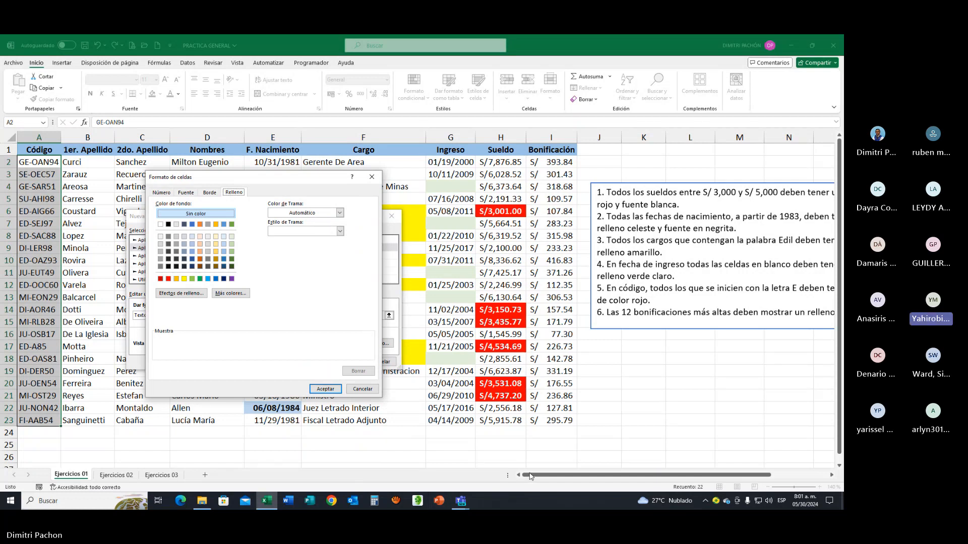
{"action": "left_click", "coordinate": [186, 195]}
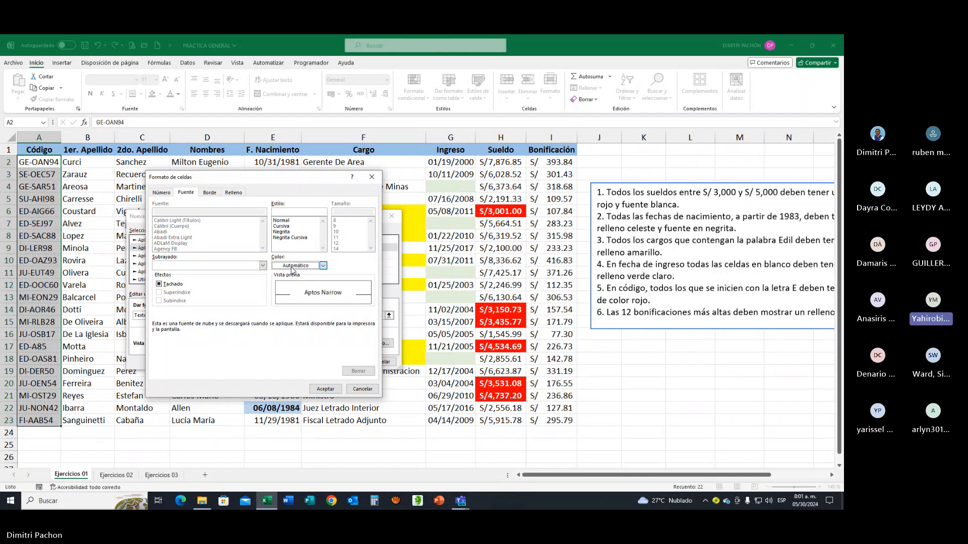
{"action": "left_click", "coordinate": [323, 265]}
{"action": "left_click", "coordinate": [283, 361]}
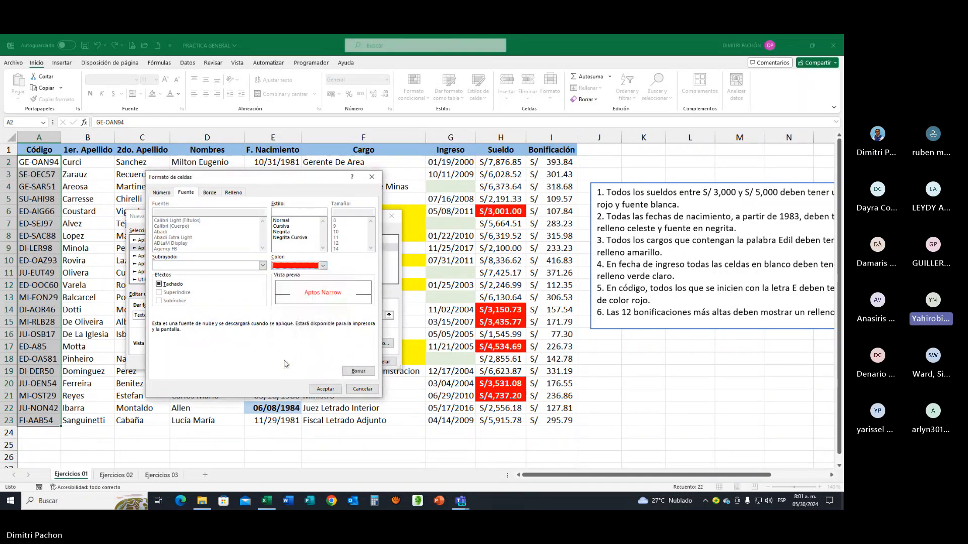
{"action": "left_click", "coordinate": [325, 389]}
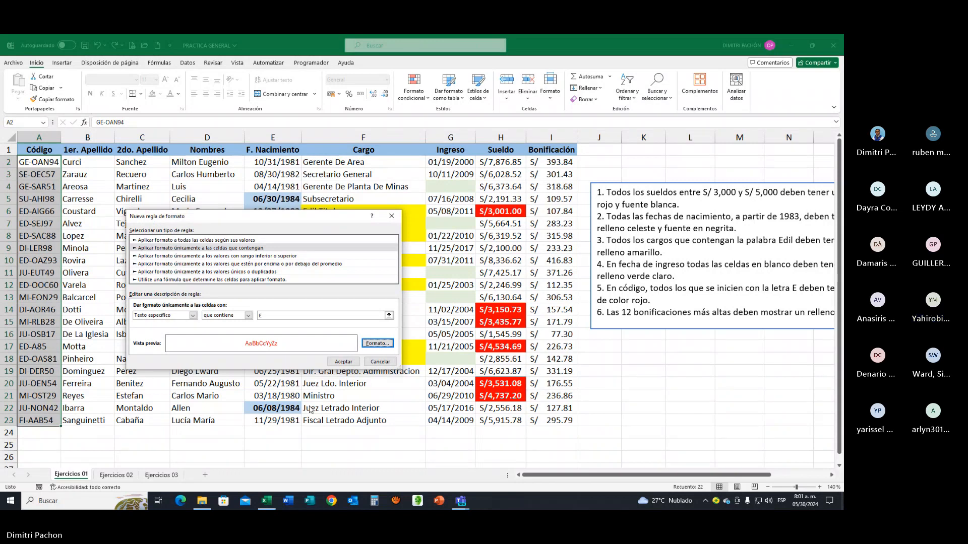
{"action": "left_click", "coordinate": [343, 361]}
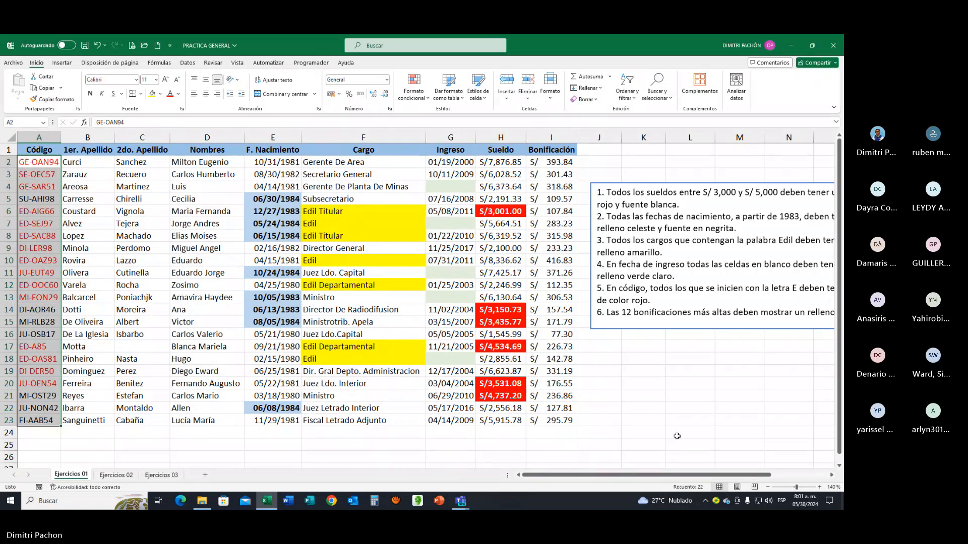
Check exercise 5's wording against the Código column and clear the conditional formatting rule from A2:A23
{"action": "left_click_drag", "start_coordinate": [635, 476], "coordinate": [680, 477]}
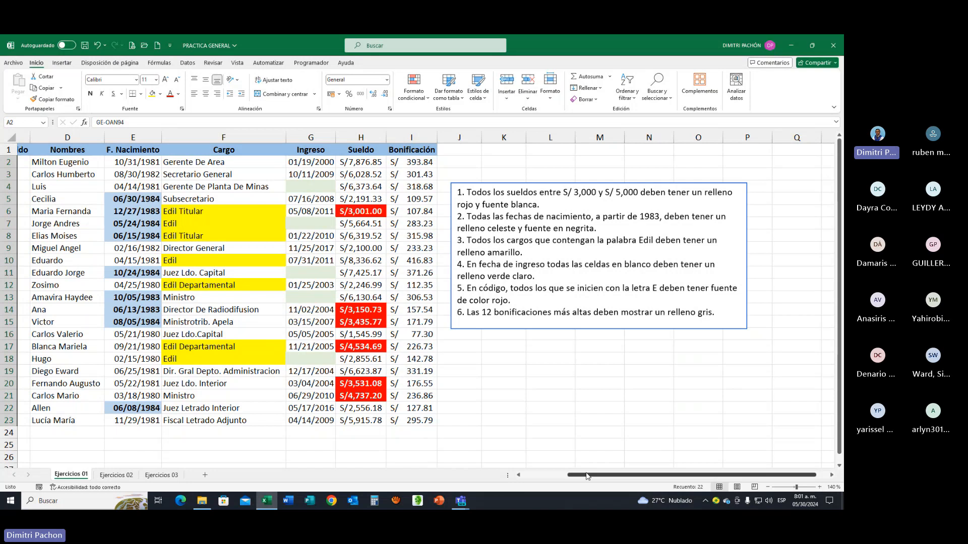
{"action": "left_click_drag", "start_coordinate": [588, 475], "coordinate": [538, 476]}
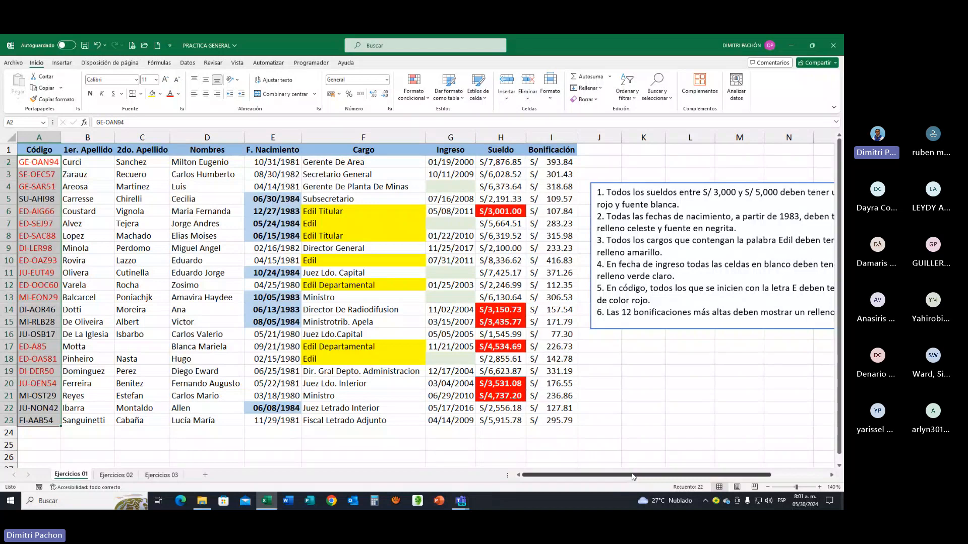
{"action": "mouse_move", "coordinate": [633, 477]}
{"action": "left_mouse_down"}
{"action": "mouse_move", "coordinate": [655, 476]}
{"action": "mouse_move", "coordinate": [633, 475]}
{"action": "left_mouse_up"}
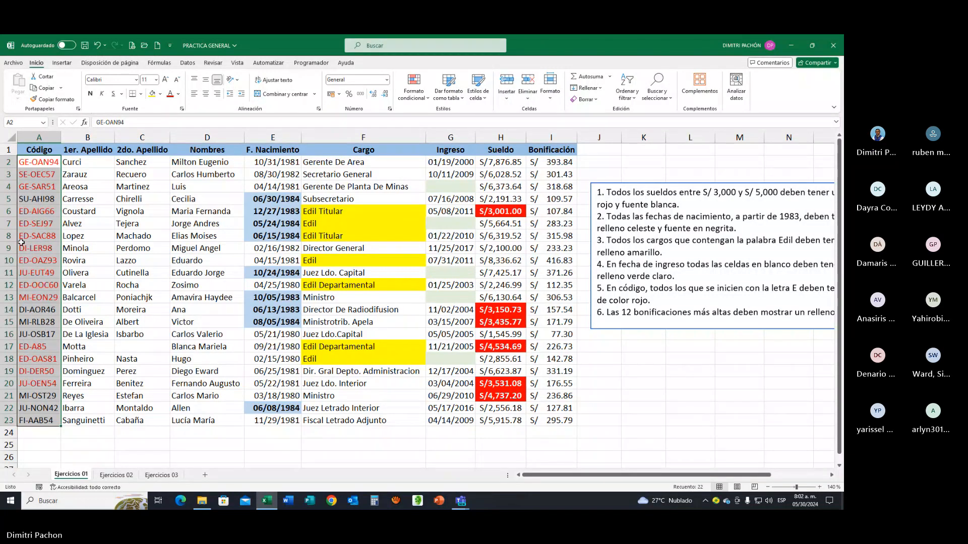
{"action": "left_click", "coordinate": [428, 97]}
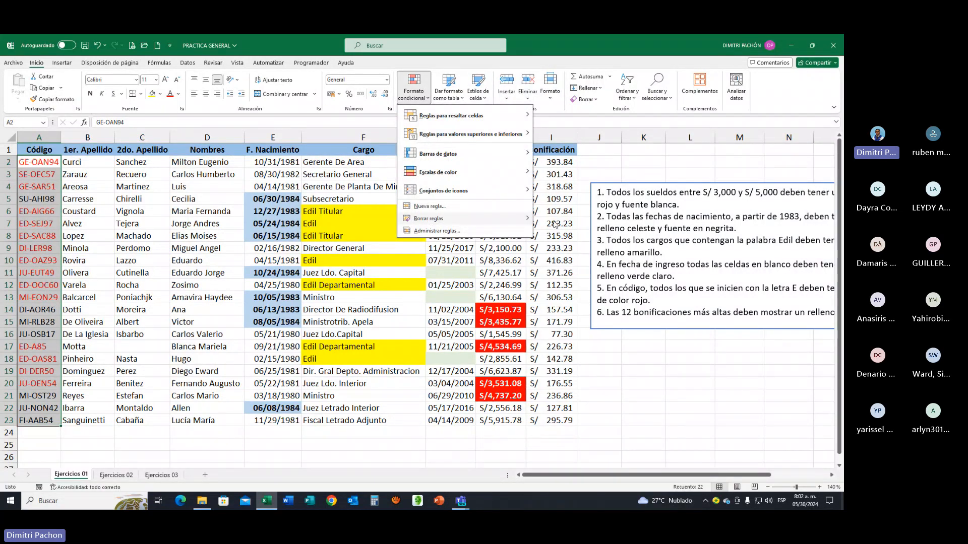
Create a conditional formatting rule for the Código entries in A2:A23 with the condition Texto específico, que empieza por, "E"
{"action": "left_click", "coordinate": [436, 207]}
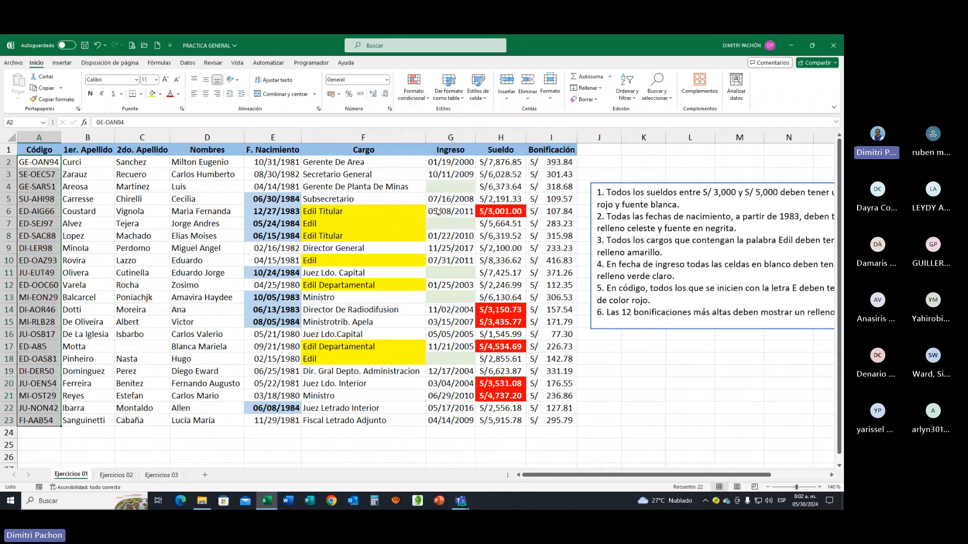
{"action": "left_click", "coordinate": [156, 239]}
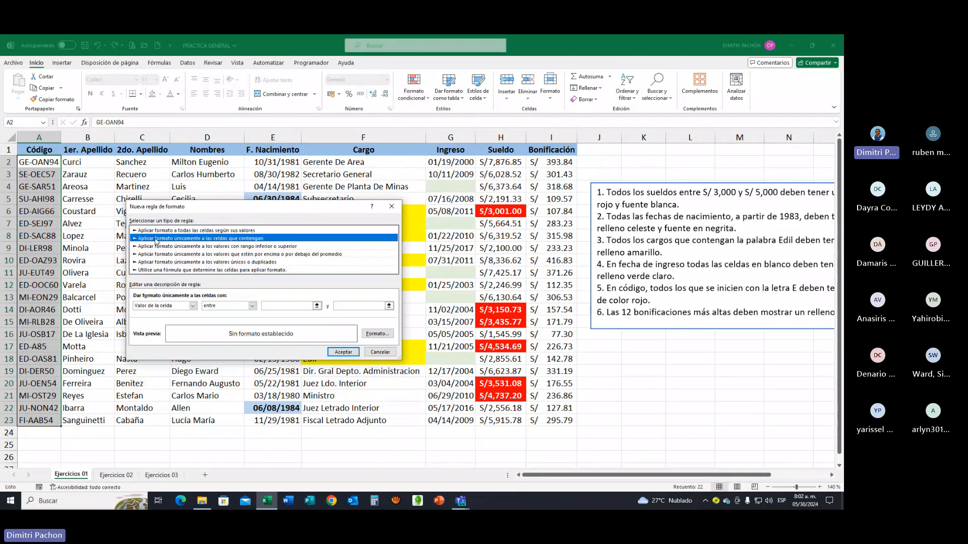
{"action": "left_click", "coordinate": [192, 305]}
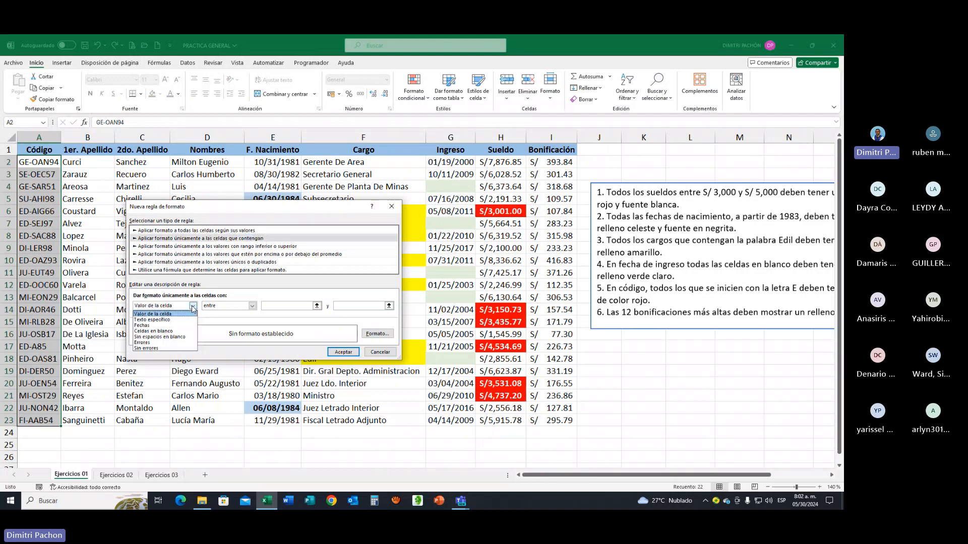
{"action": "left_click", "coordinate": [166, 321]}
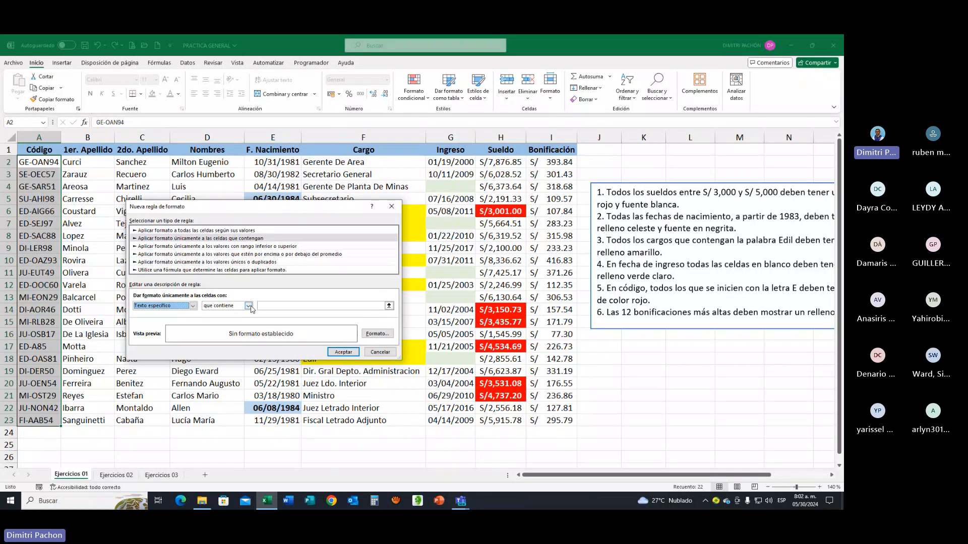
{"action": "left_click", "coordinate": [248, 306]}
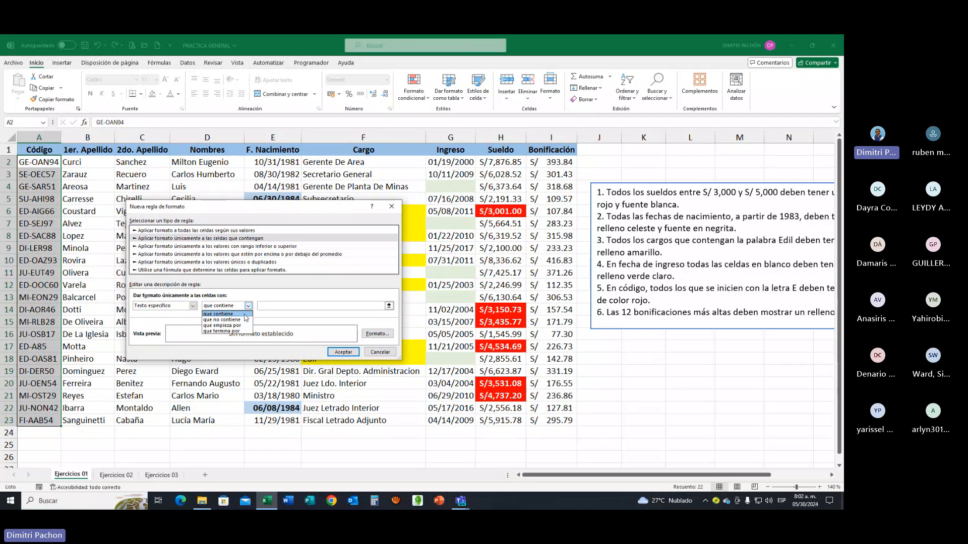
{"action": "left_click", "coordinate": [242, 326]}
{"action": "left_click", "coordinate": [267, 306]}
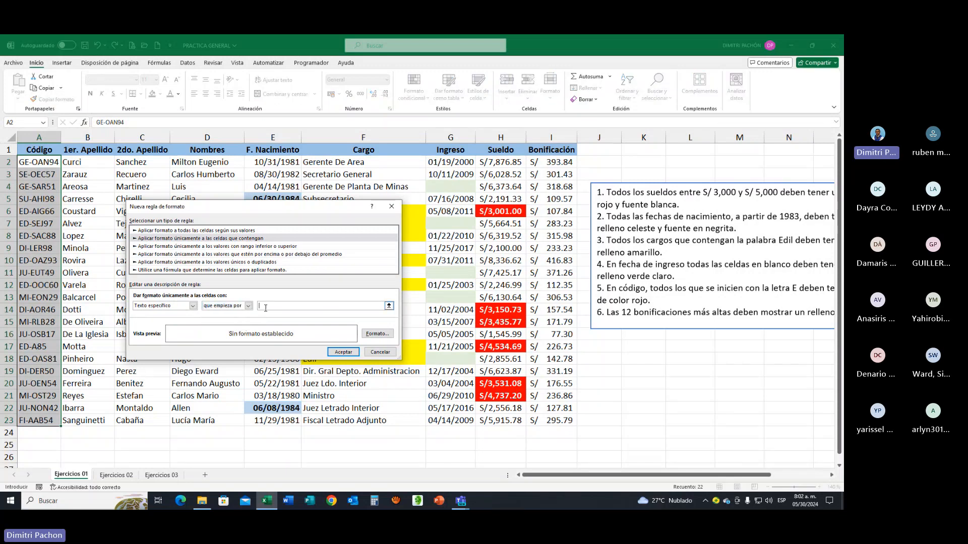
{"action": "type", "text": "E"}
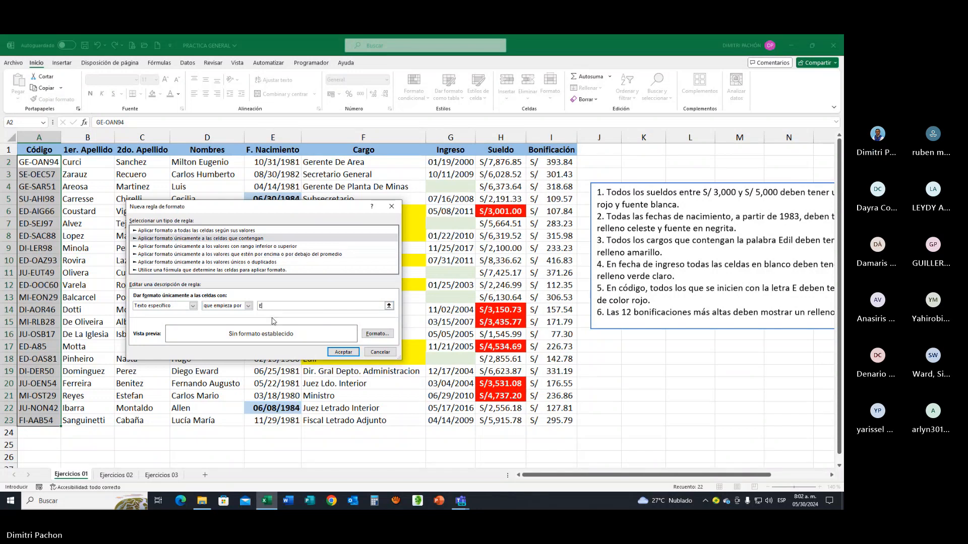
Give the begins-with rule a red font color and apply it to the Código entries
{"action": "left_click", "coordinate": [377, 333]}
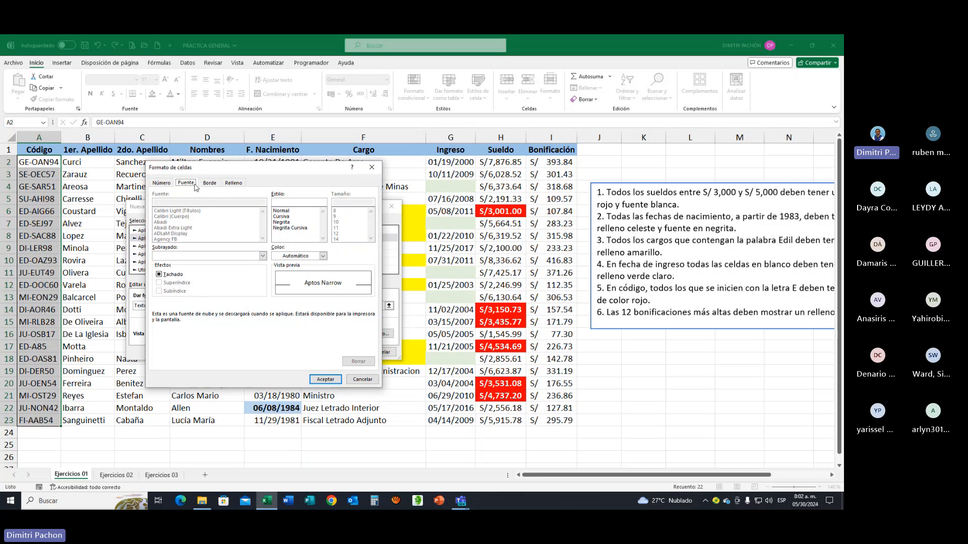
{"action": "left_click", "coordinate": [291, 256]}
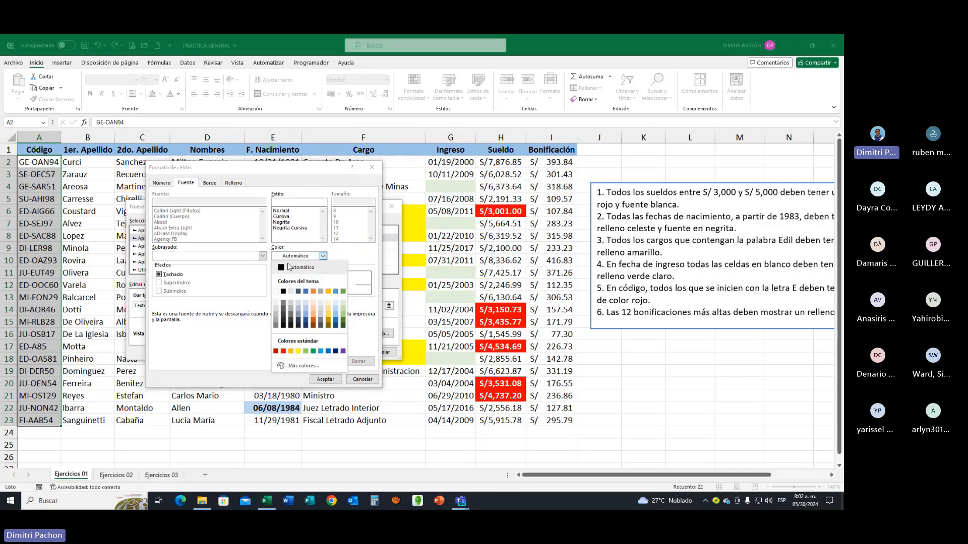
{"action": "left_click", "coordinate": [284, 351]}
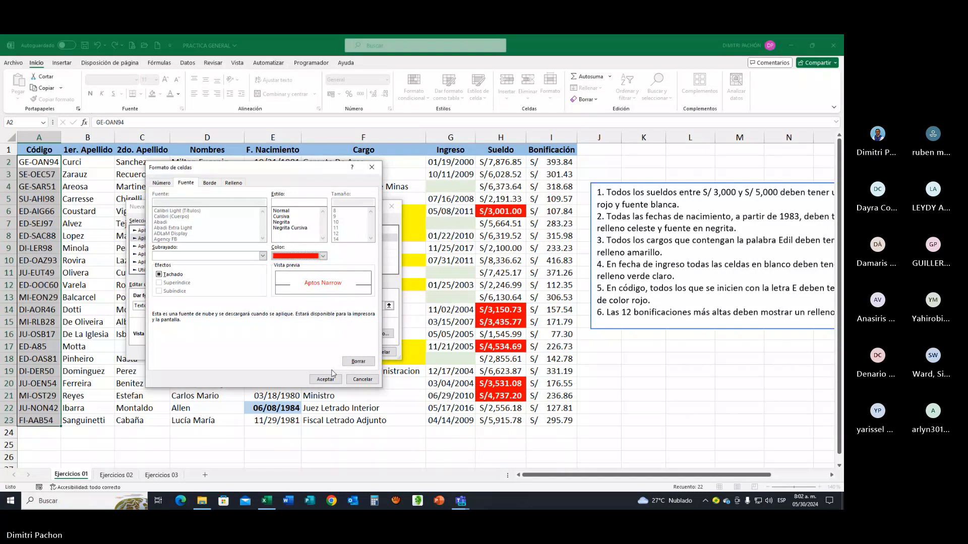
{"action": "left_click", "coordinate": [326, 379]}
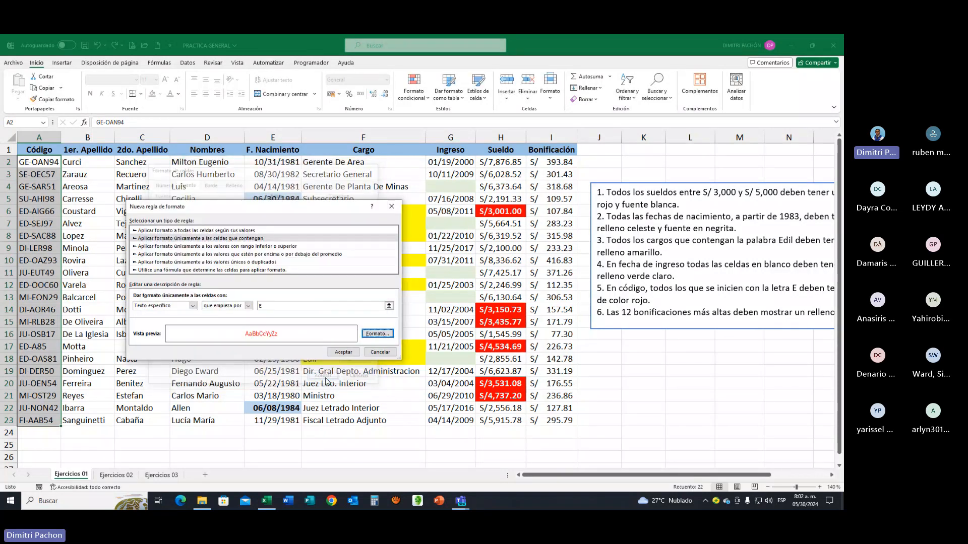
{"action": "left_click", "coordinate": [339, 352]}
Examine the red entries in the Código column to check that each one starts with the letter E
{"action": "left_click", "coordinate": [92, 262]}
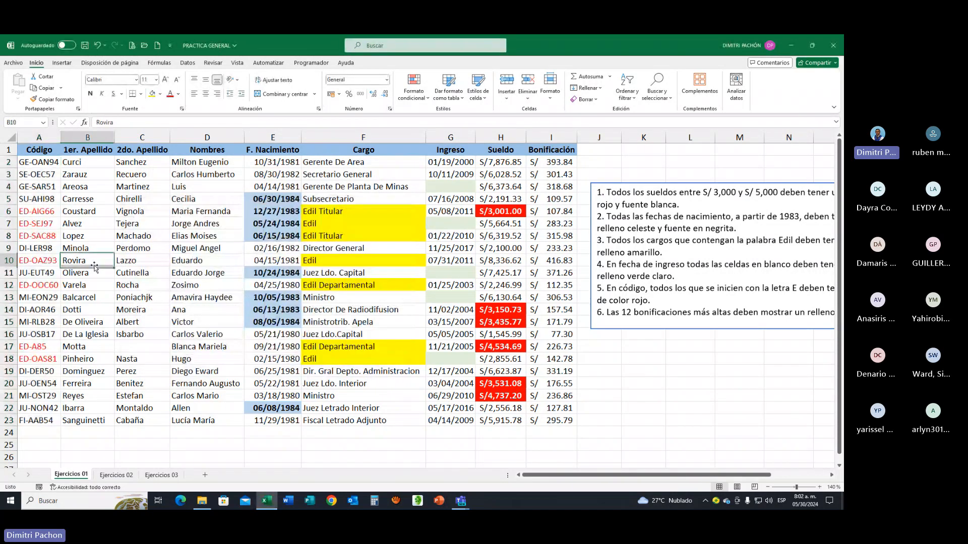
{"action": "left_click", "coordinate": [46, 211]}
{"action": "left_click", "coordinate": [41, 236]}
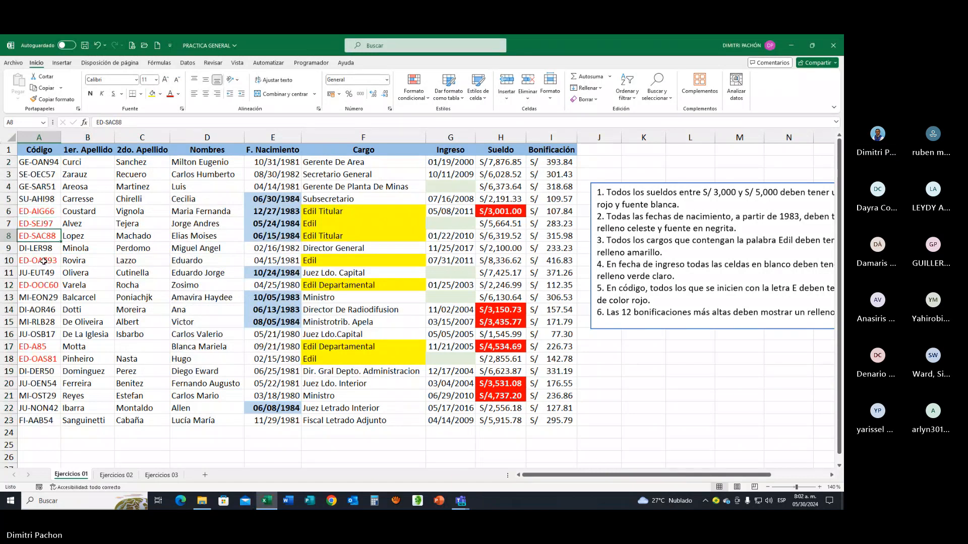
{"action": "left_click", "coordinate": [41, 261]}
{"action": "left_click", "coordinate": [37, 285]}
{"action": "left_click", "coordinate": [36, 347]}
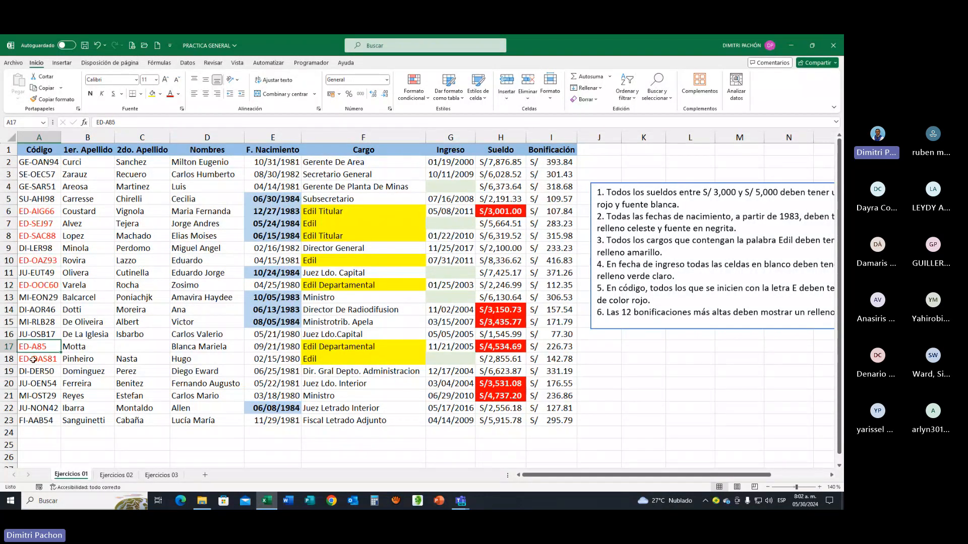
{"action": "left_click", "coordinate": [38, 359]}
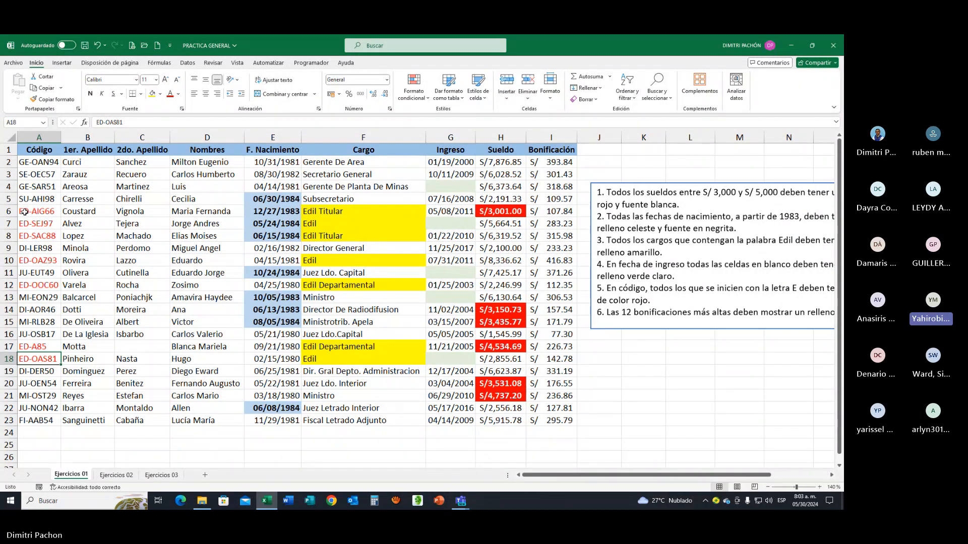
{"action": "left_click", "coordinate": [24, 212]}
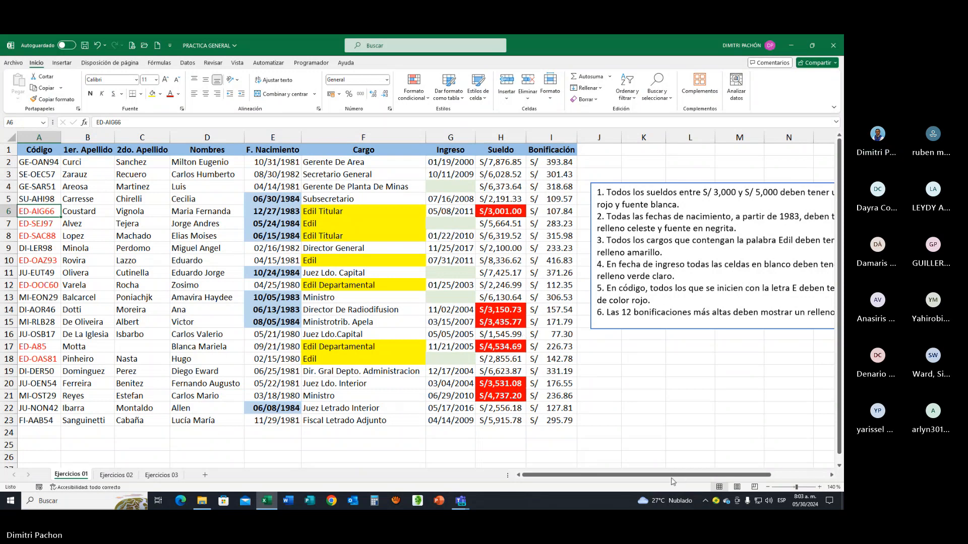
{"action": "mouse_move", "coordinate": [671, 476]}
{"action": "left_mouse_down"}
{"action": "mouse_move", "coordinate": [737, 477]}
{"action": "mouse_move", "coordinate": [662, 479]}
{"action": "left_mouse_up"}
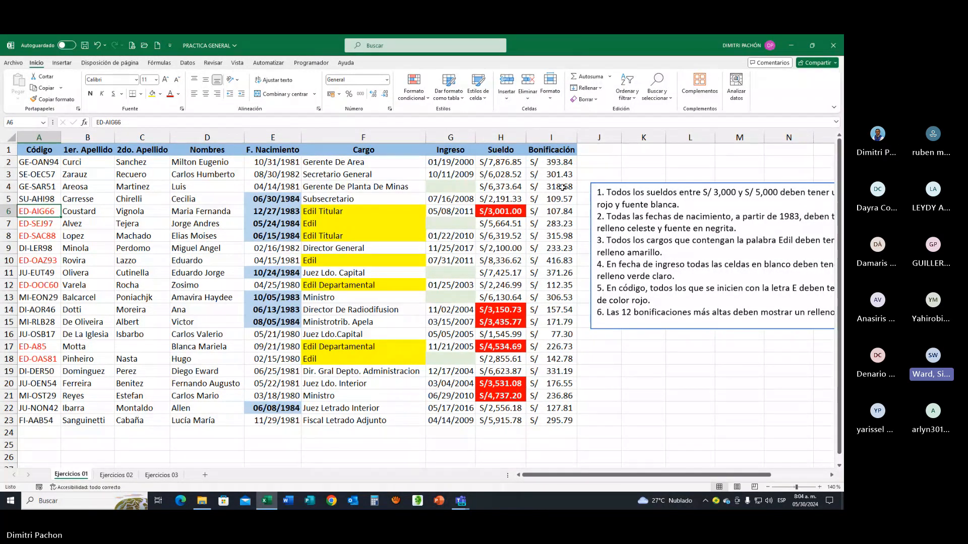
Create a conditional formatting rule for the Bonificación values in I2:I23 that formats the Primeros 12 ranked values
{"action": "left_click_drag", "start_coordinate": [560, 162], "coordinate": [561, 417]}
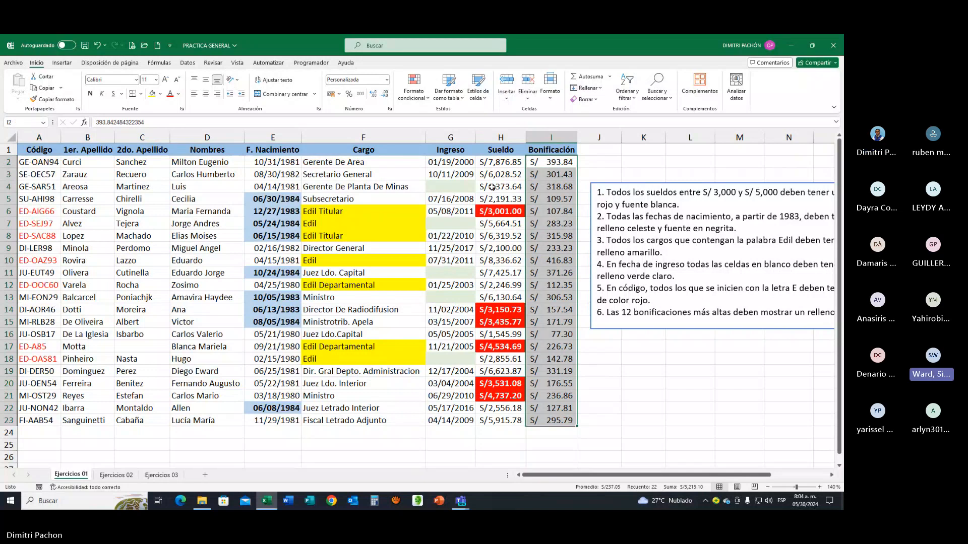
{"action": "left_click", "coordinate": [421, 100]}
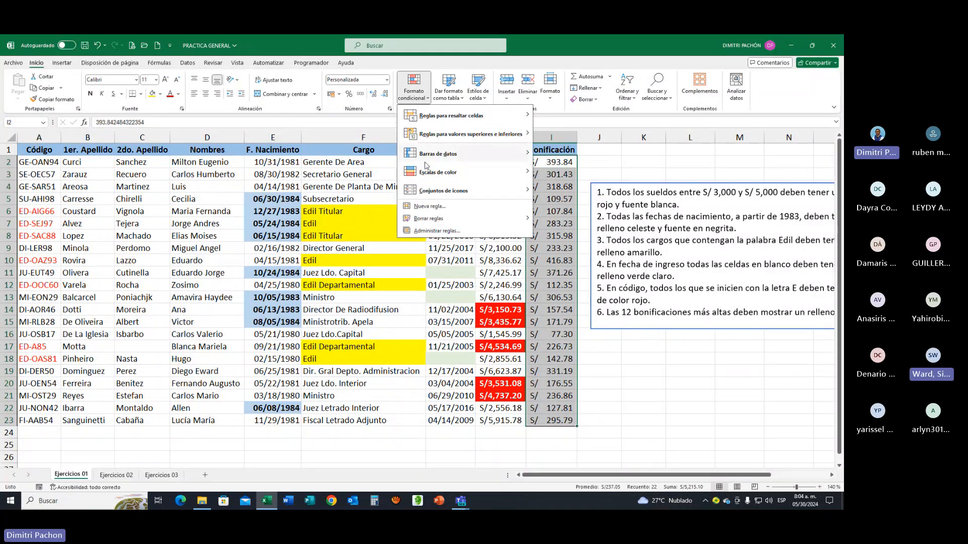
{"action": "left_click", "coordinate": [427, 208]}
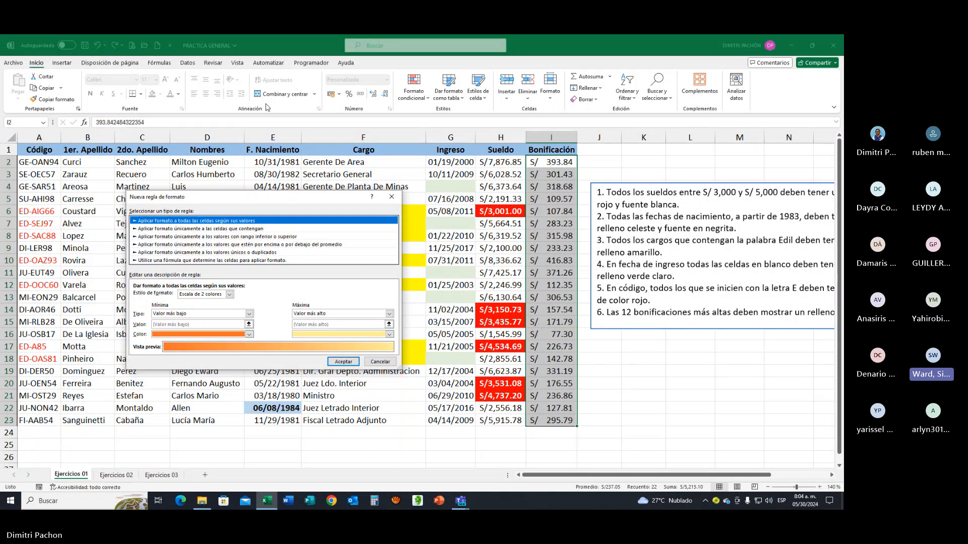
{"action": "left_click", "coordinate": [253, 237]}
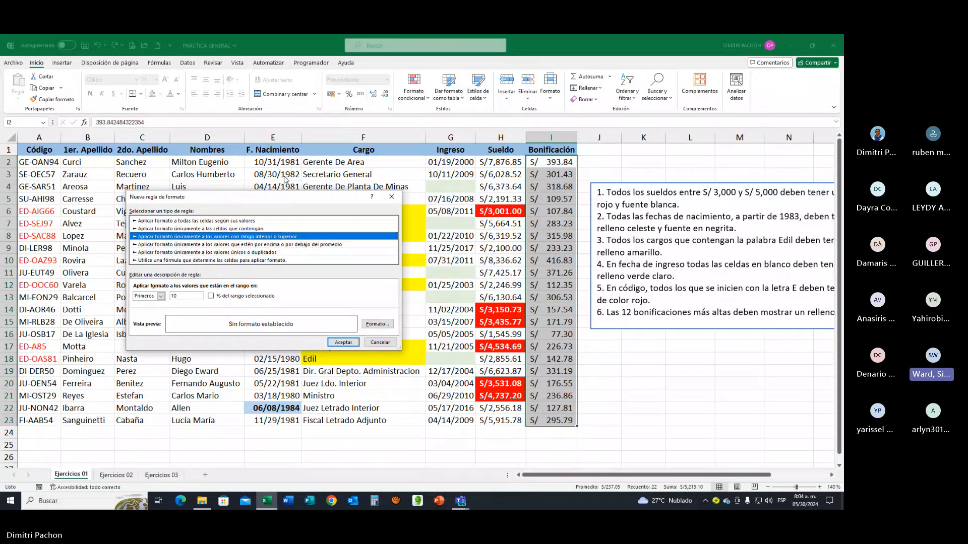
{"action": "left_click", "coordinate": [179, 296]}
{"action": "key", "text": "BackSpace"}
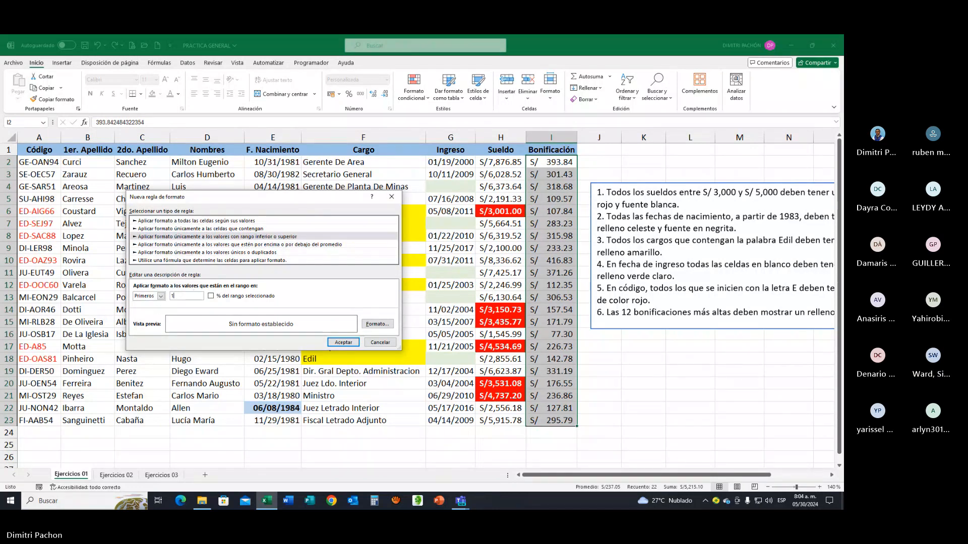
{"action": "type", "text": "2"}
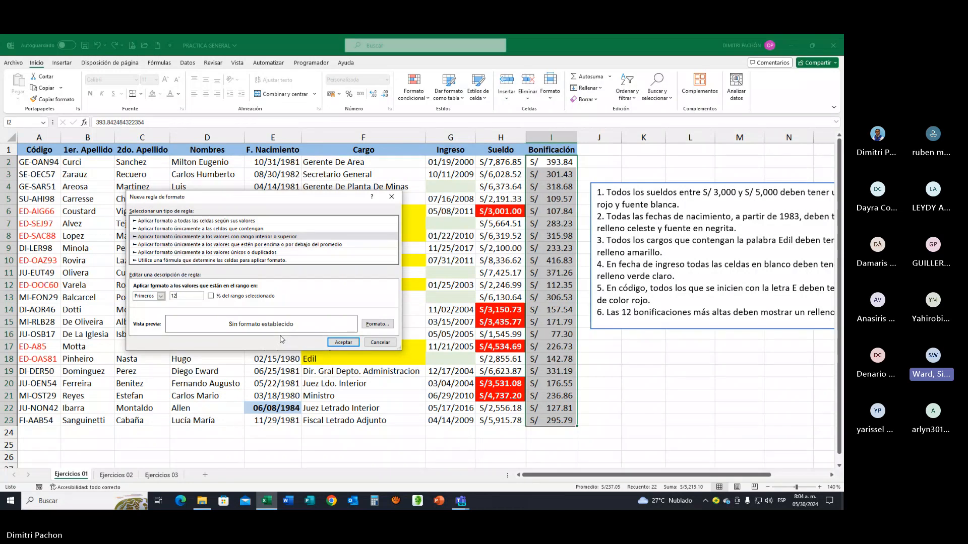
Give the top 12 rule a light gray fill and apply it to the Bonificación column
{"action": "left_click", "coordinate": [369, 325]}
{"action": "left_click", "coordinate": [234, 173]}
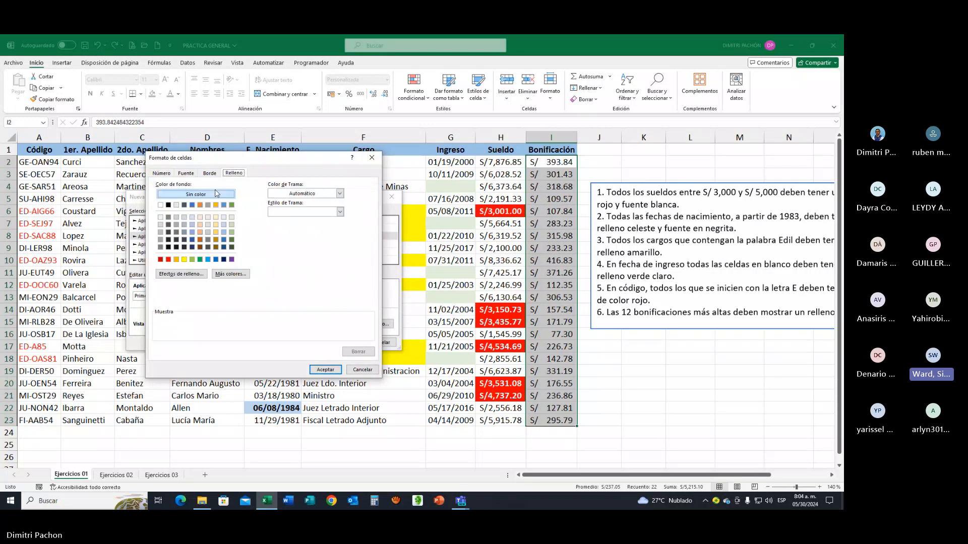
{"action": "left_click", "coordinate": [161, 224]}
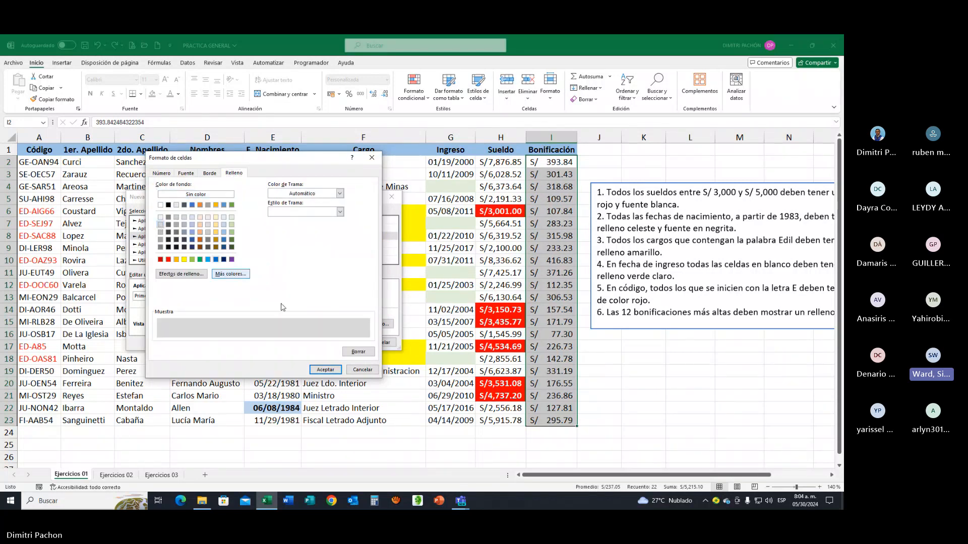
{"action": "left_click", "coordinate": [320, 370]}
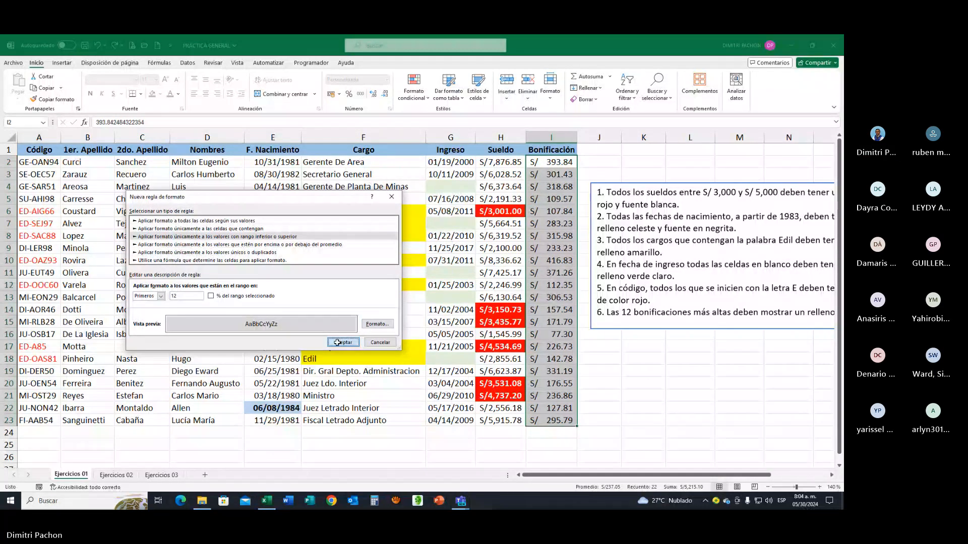
{"action": "left_click", "coordinate": [337, 342]}
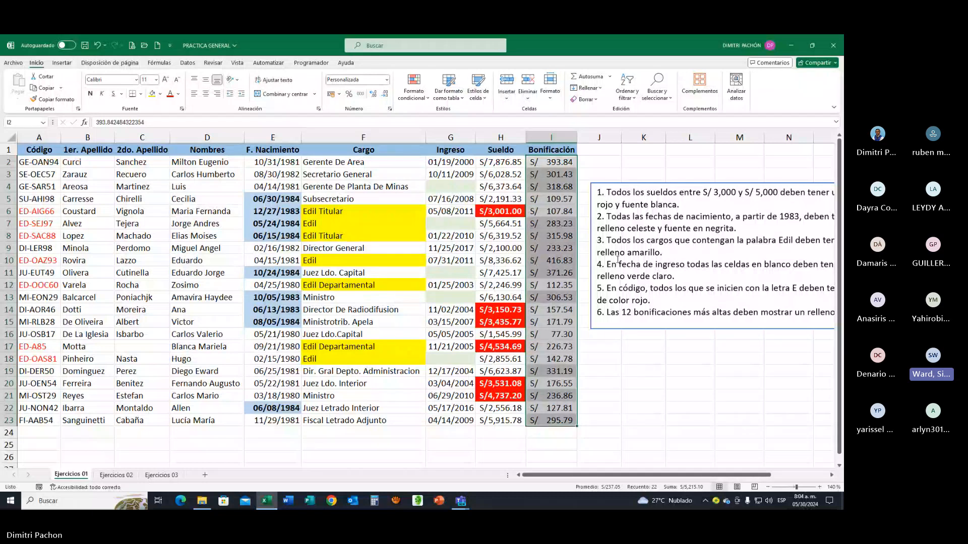
{"action": "left_click", "coordinate": [547, 226]}
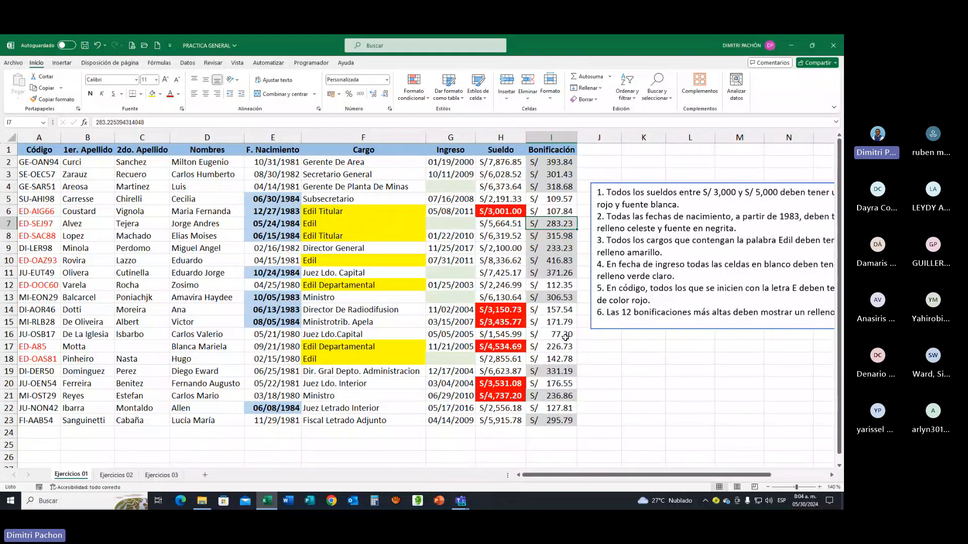
Open the Ejercicios 02 sheet and set its zoom to 150%
{"action": "left_click_drag", "start_coordinate": [669, 475], "coordinate": [699, 474]}
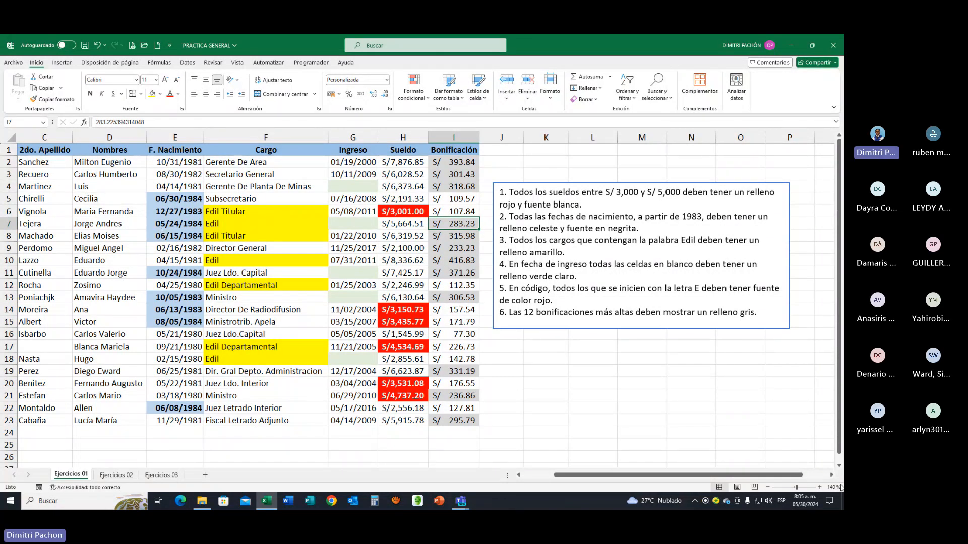
{"action": "left_click", "coordinate": [124, 476]}
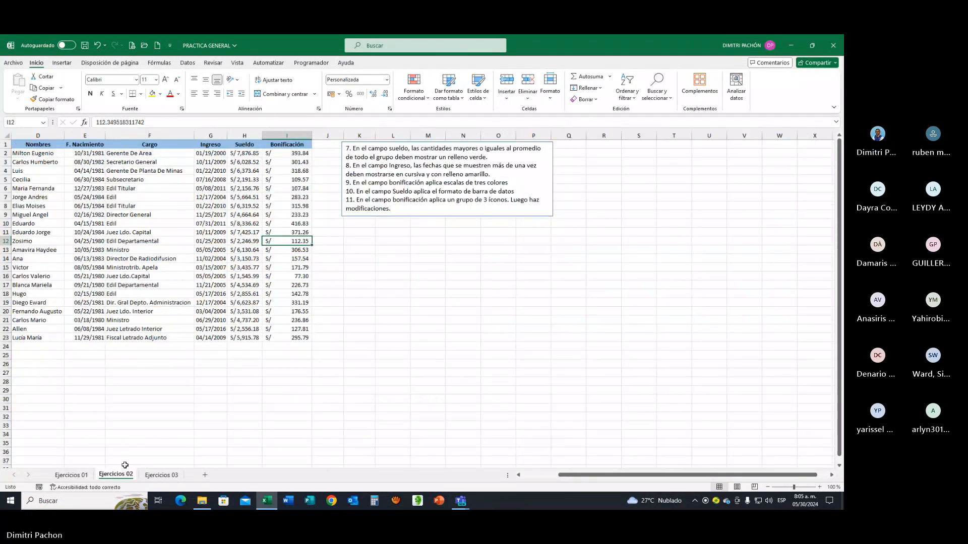
{"action": "left_click", "coordinate": [819, 487]}
{"action": "left_click", "coordinate": [819, 487]}
{"action": "left_click", "coordinate": [819, 487]}
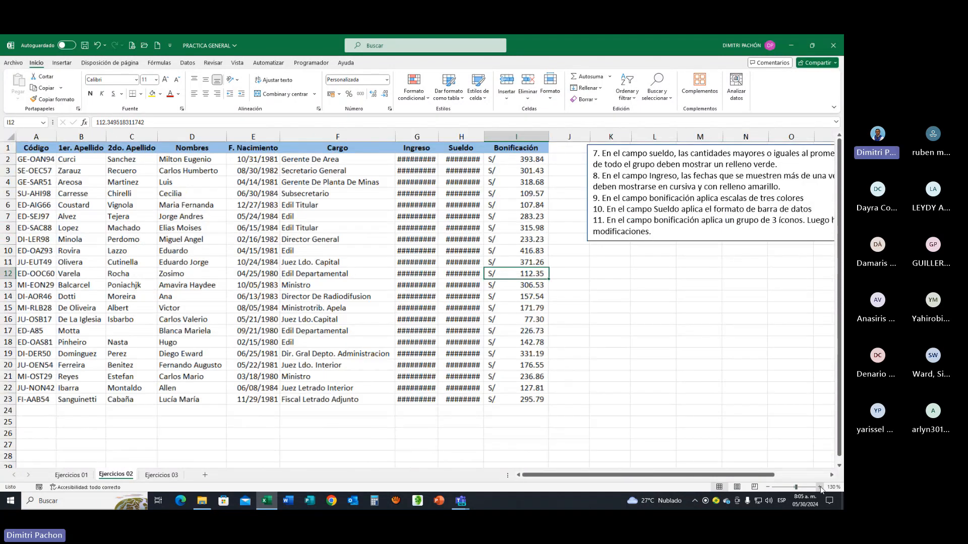
{"action": "left_click", "coordinate": [819, 487]}
{"action": "left_click", "coordinate": [819, 488]}
Move the exercise instructions text box over columns B to F, starting around row 10, and fill it yellow
{"action": "left_click", "coordinate": [727, 257]}
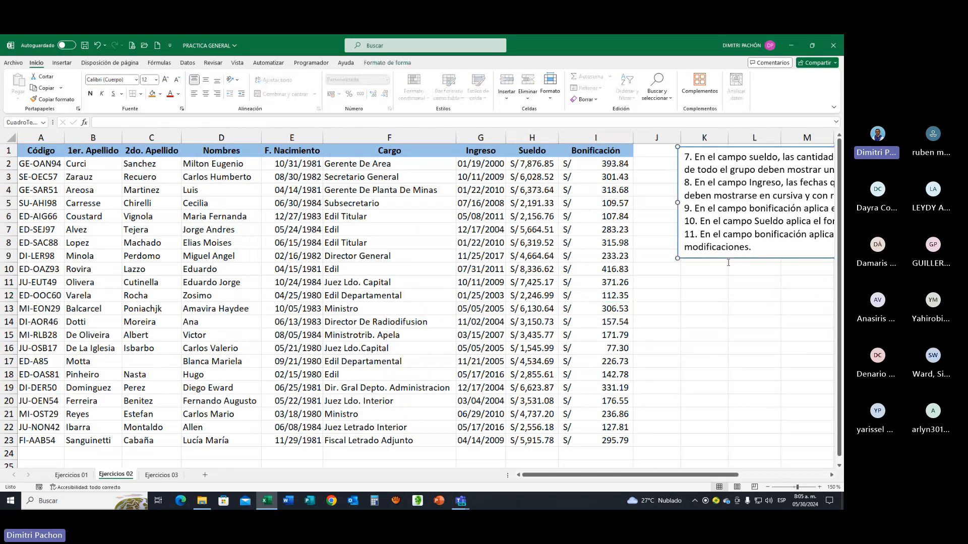
{"action": "left_click_drag", "start_coordinate": [729, 257], "coordinate": [542, 336]}
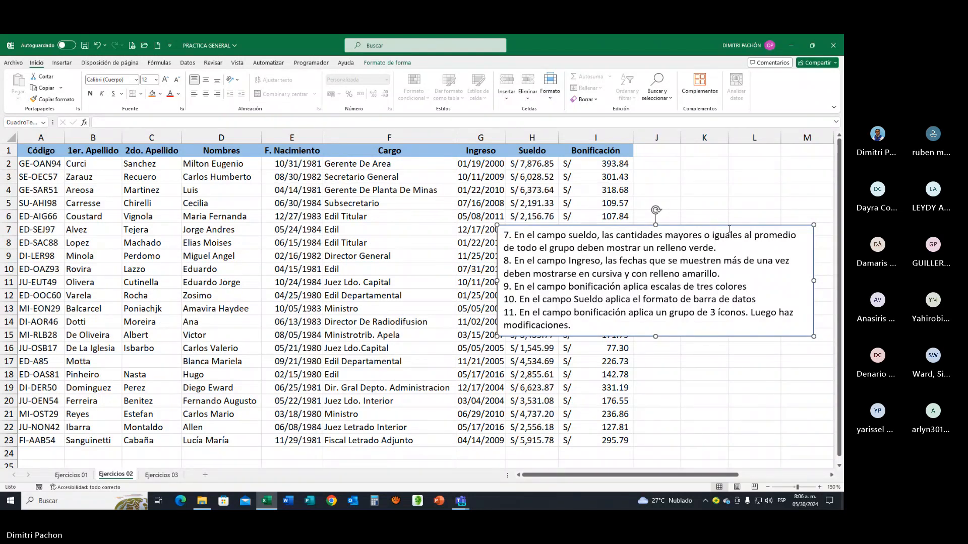
{"action": "left_click_drag", "start_coordinate": [726, 226], "coordinate": [361, 284]}
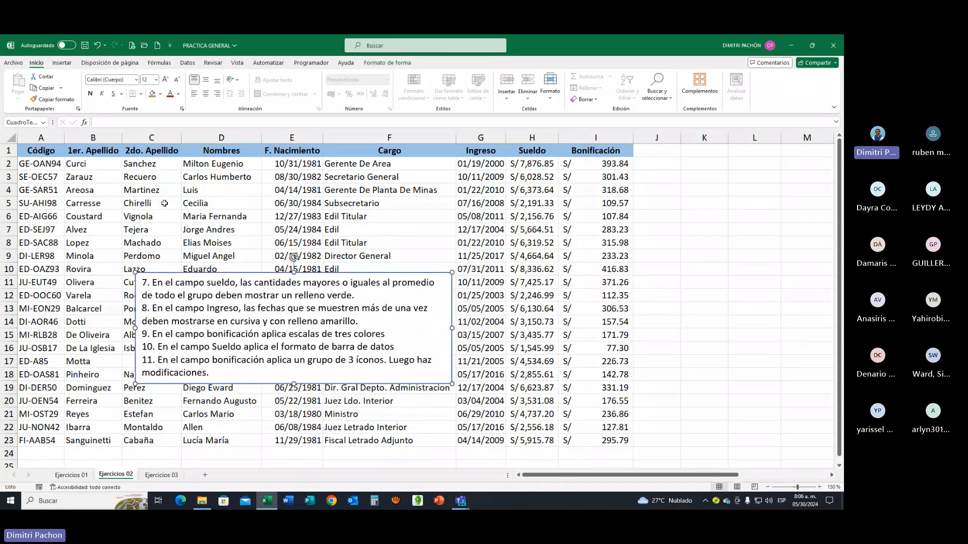
{"action": "left_click", "coordinate": [160, 95]}
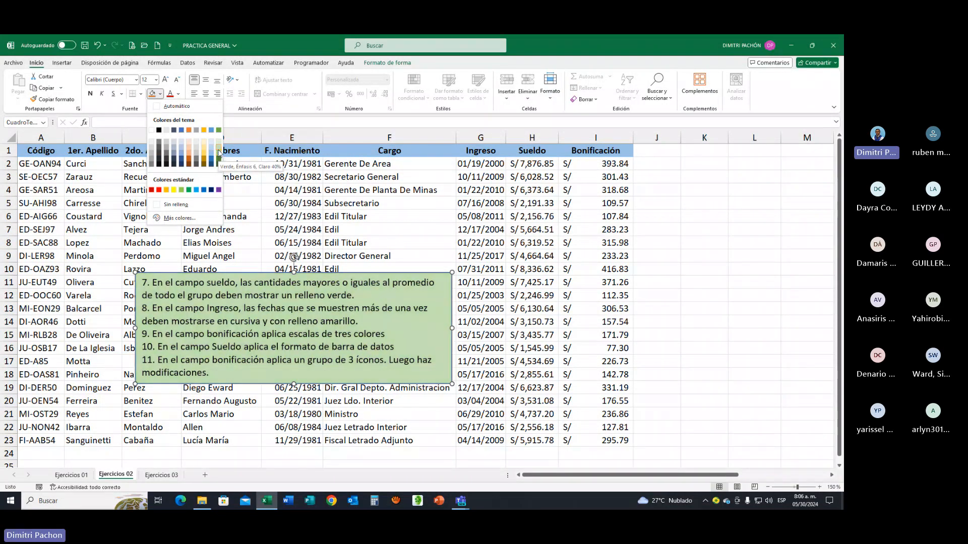
{"action": "left_click", "coordinate": [175, 191]}
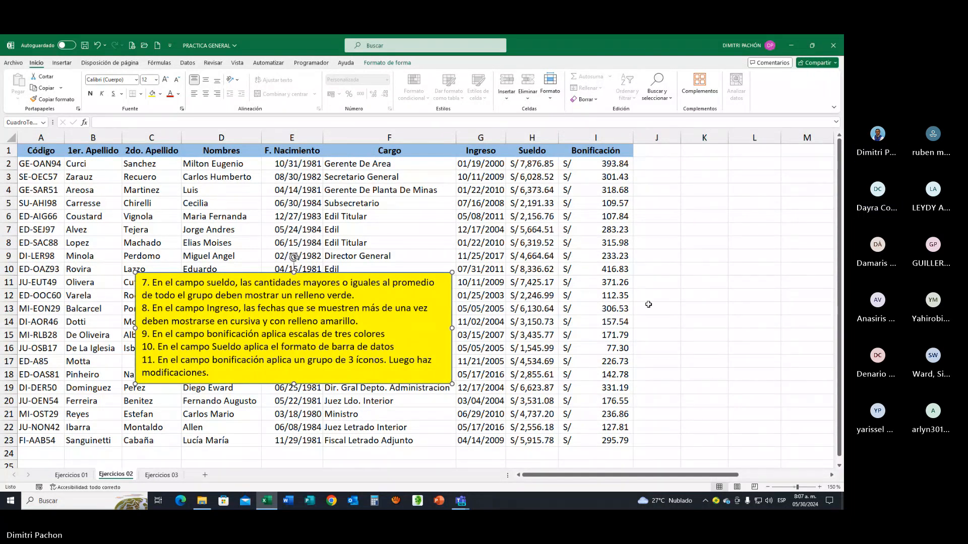
Create a conditional formatting rule for the Sueldo values in H2:H23 that formats values "por encima de" the range average
{"action": "left_click_drag", "start_coordinate": [533, 164], "coordinate": [533, 437]}
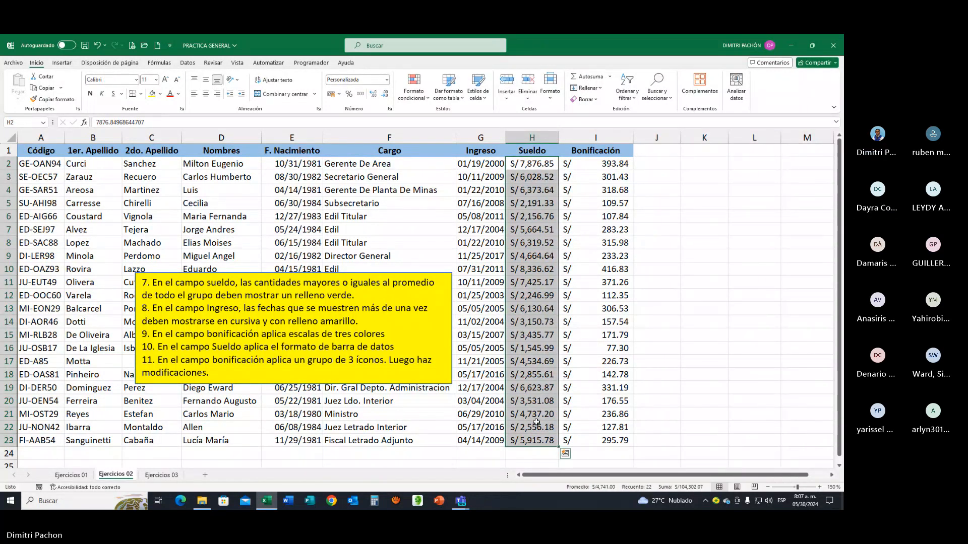
{"action": "left_click", "coordinate": [415, 92]}
{"action": "left_click", "coordinate": [444, 205]}
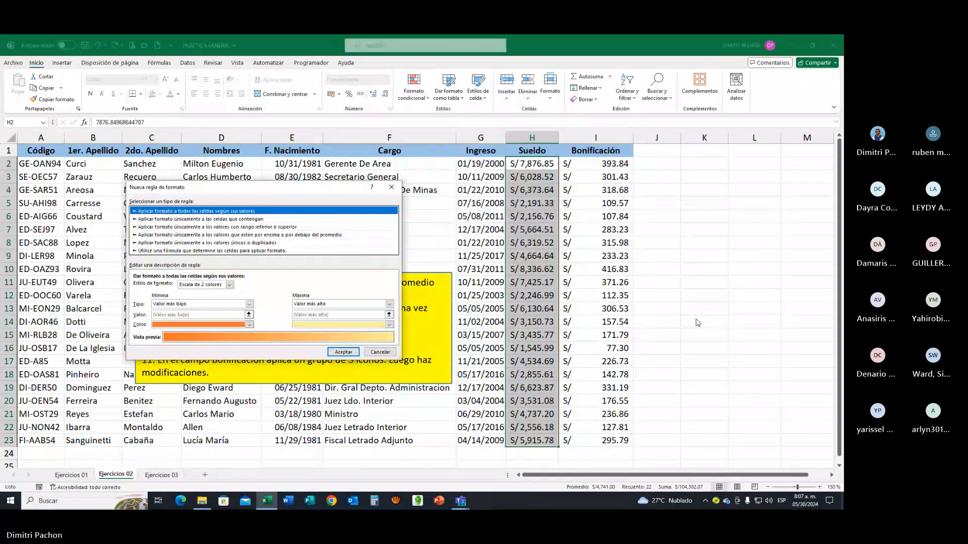
{"action": "left_click_drag", "start_coordinate": [270, 188], "coordinate": [712, 139]}
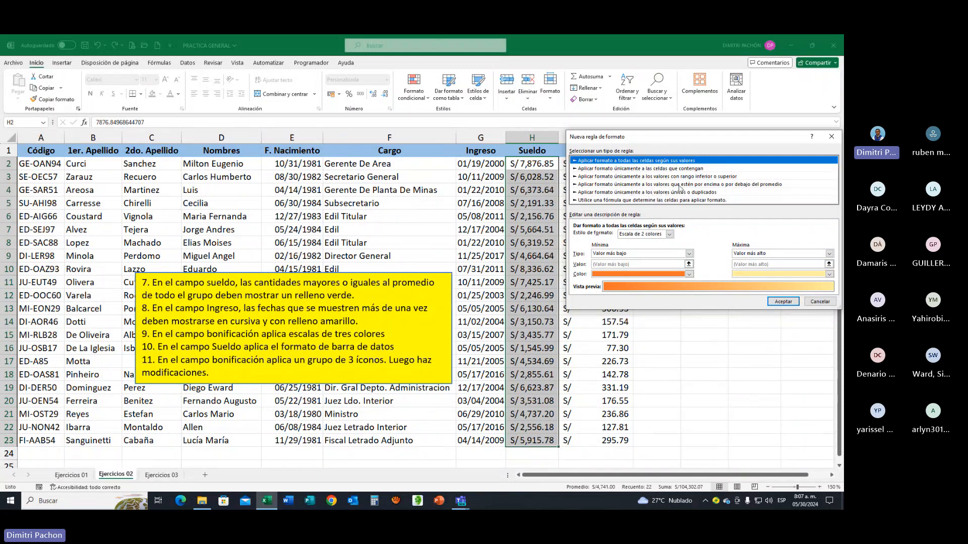
{"action": "left_click", "coordinate": [740, 185]}
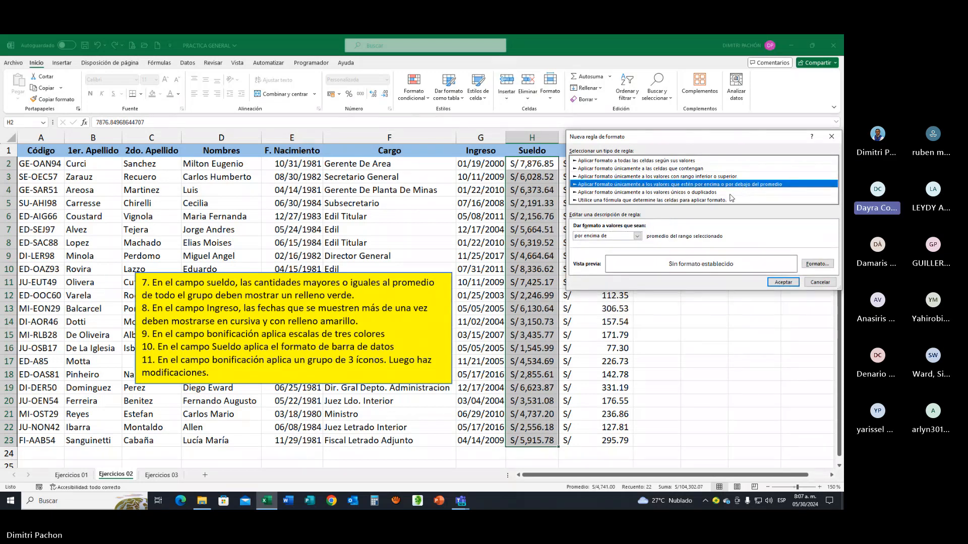
{"action": "left_click_drag", "start_coordinate": [680, 139], "coordinate": [260, 315]}
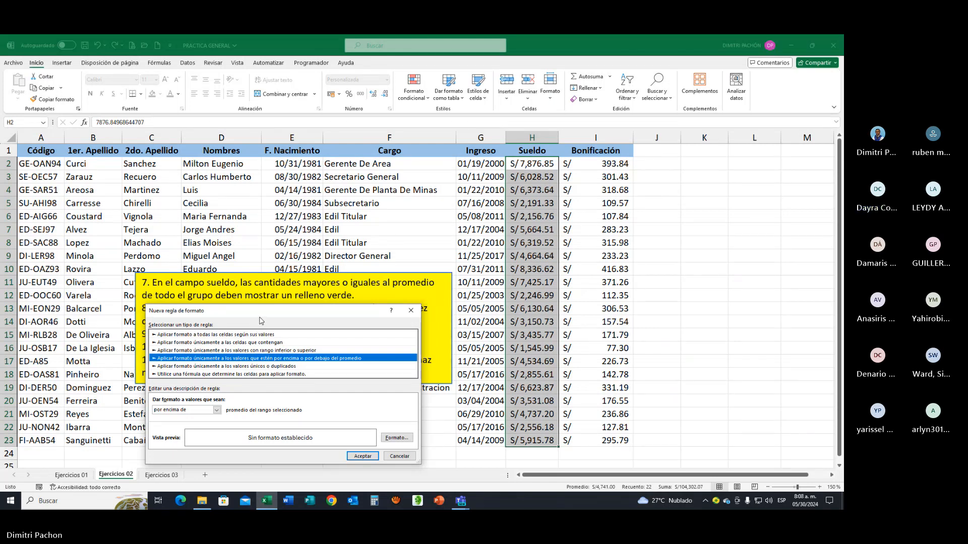
{"action": "left_click_drag", "start_coordinate": [260, 320], "coordinate": [264, 323]}
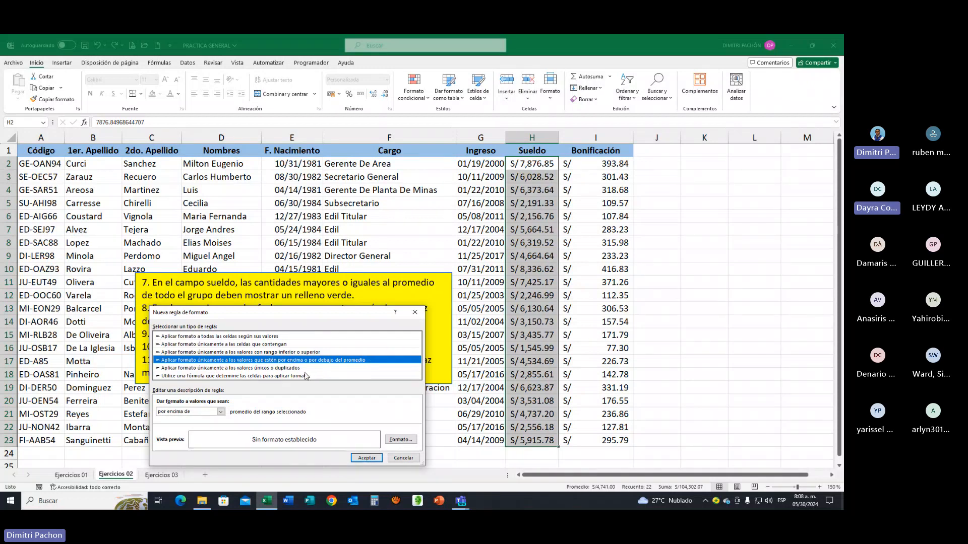
{"action": "left_click", "coordinate": [221, 412]}
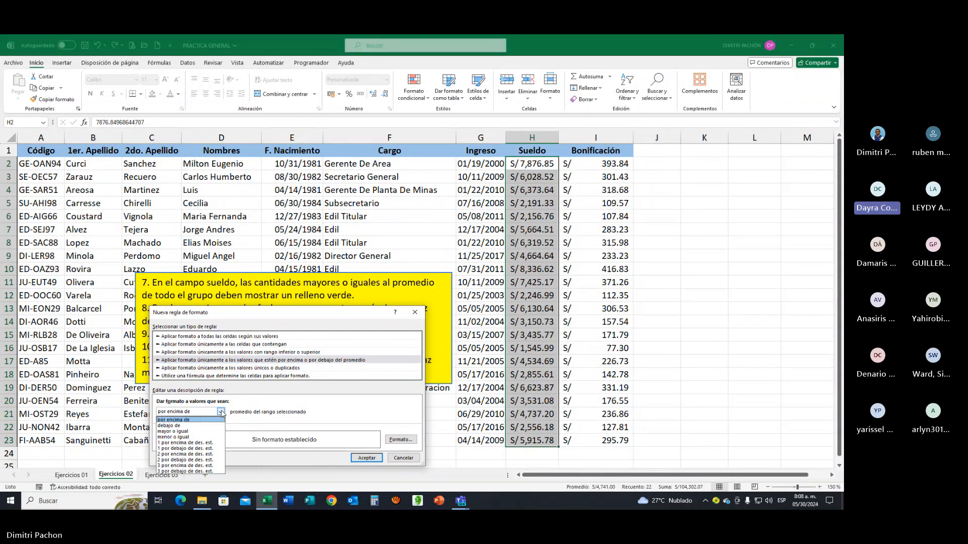
{"action": "left_click", "coordinate": [220, 412]}
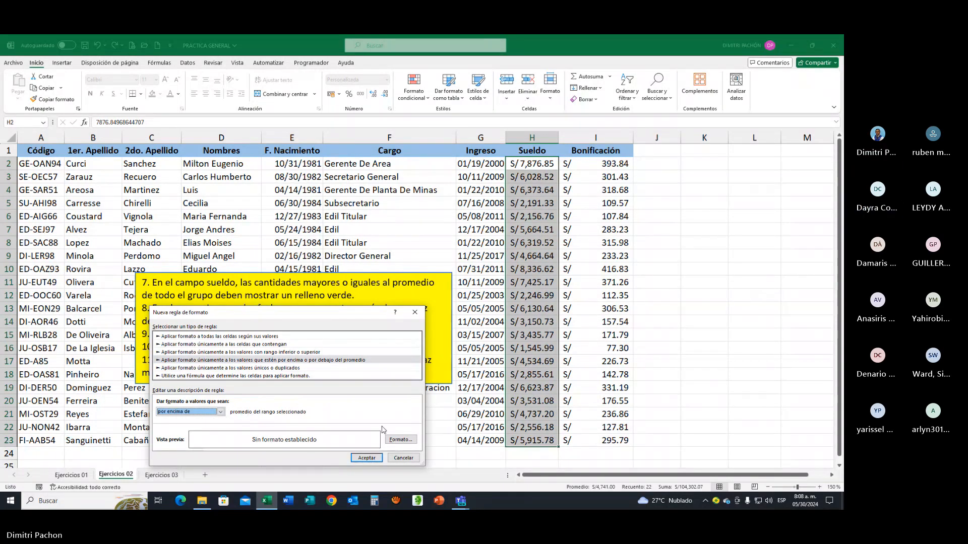
Give the above-average rule a light green fill and apply it to the Sueldo column
{"action": "left_click", "coordinate": [396, 439]}
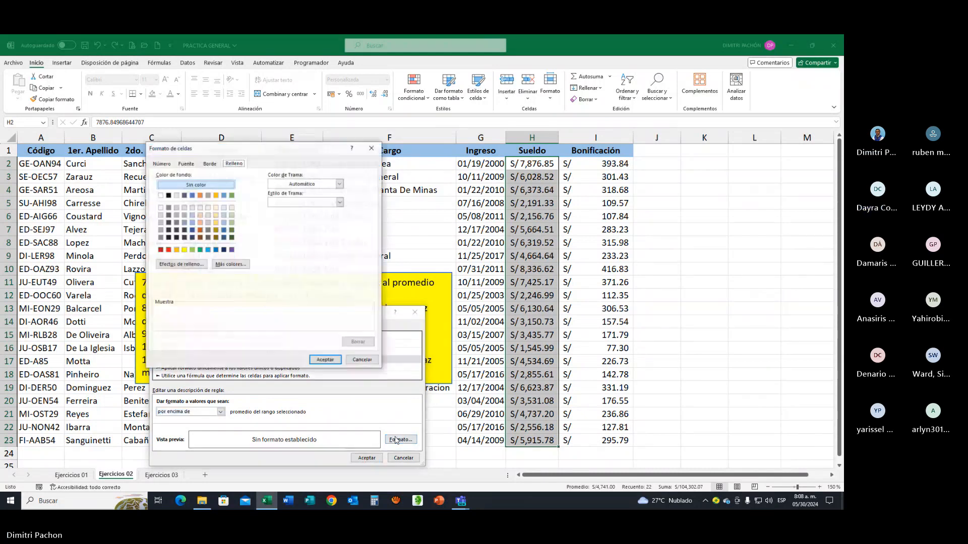
{"action": "left_click_drag", "start_coordinate": [229, 149], "coordinate": [571, 215]}
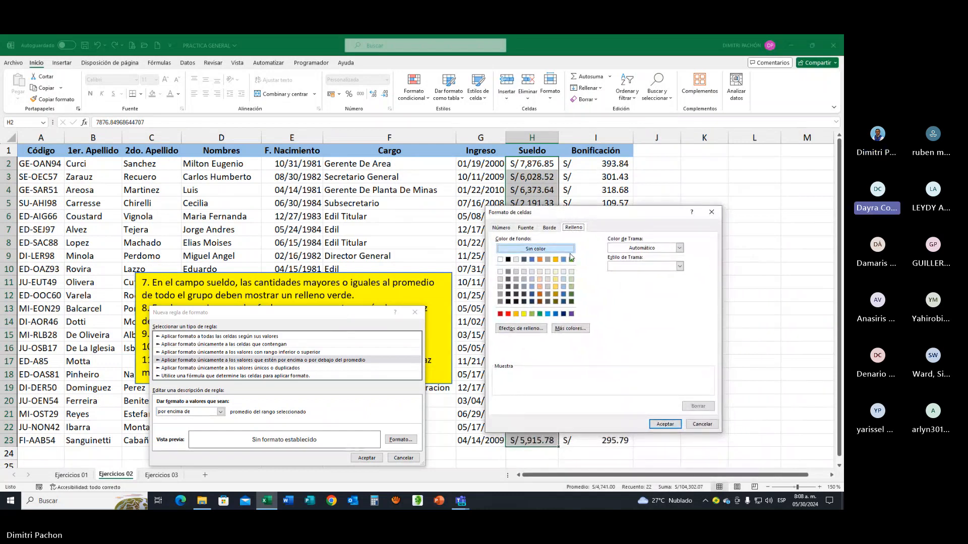
{"action": "left_click", "coordinate": [572, 280]}
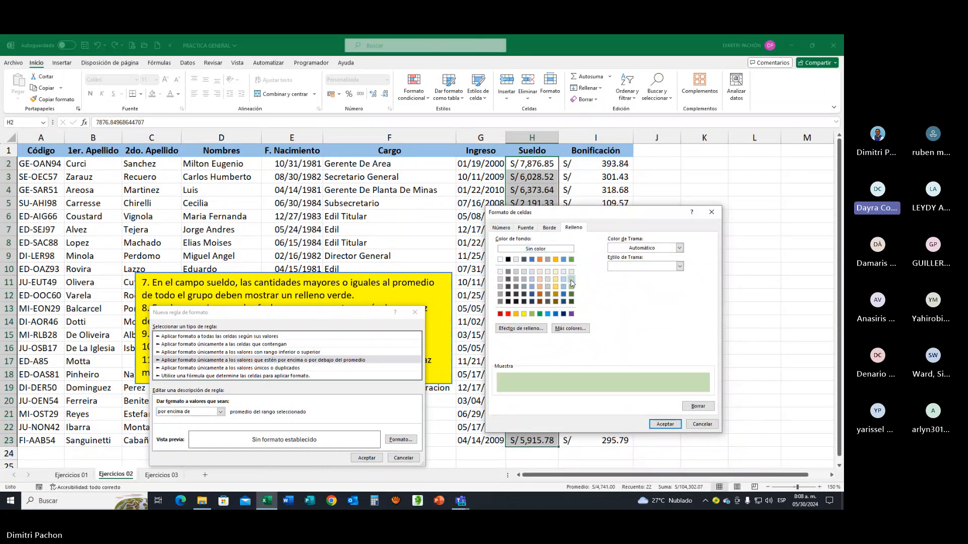
{"action": "left_click", "coordinate": [665, 424]}
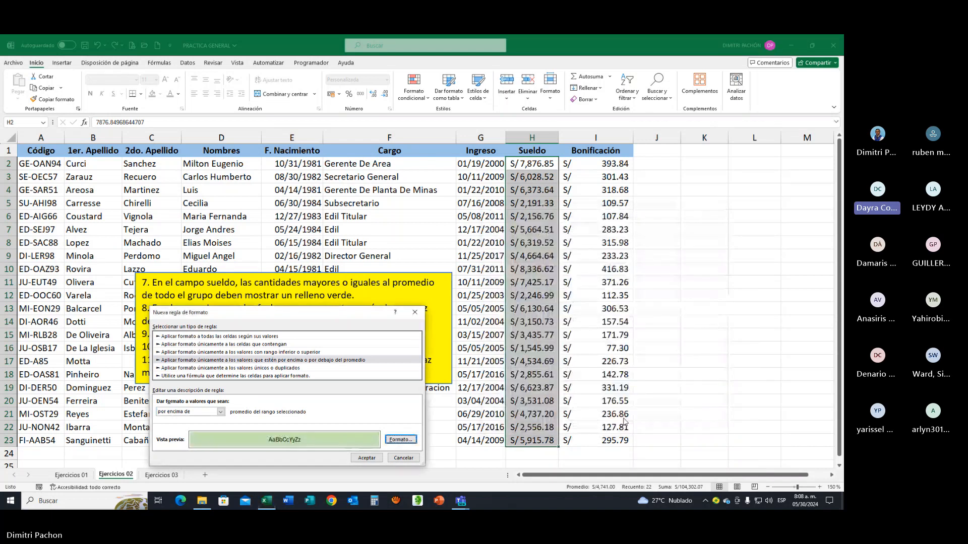
{"action": "left_click", "coordinate": [366, 457]}
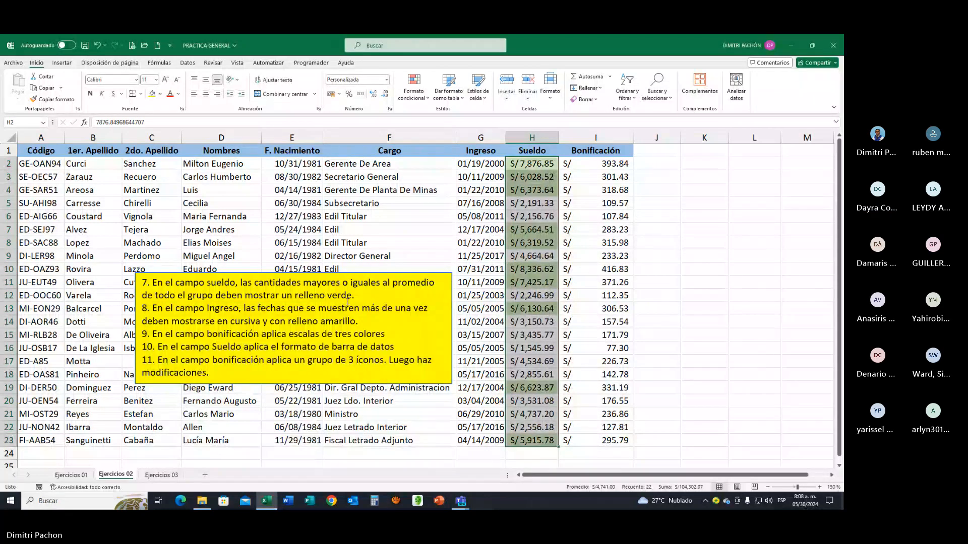
{"action": "left_click", "coordinate": [388, 246]}
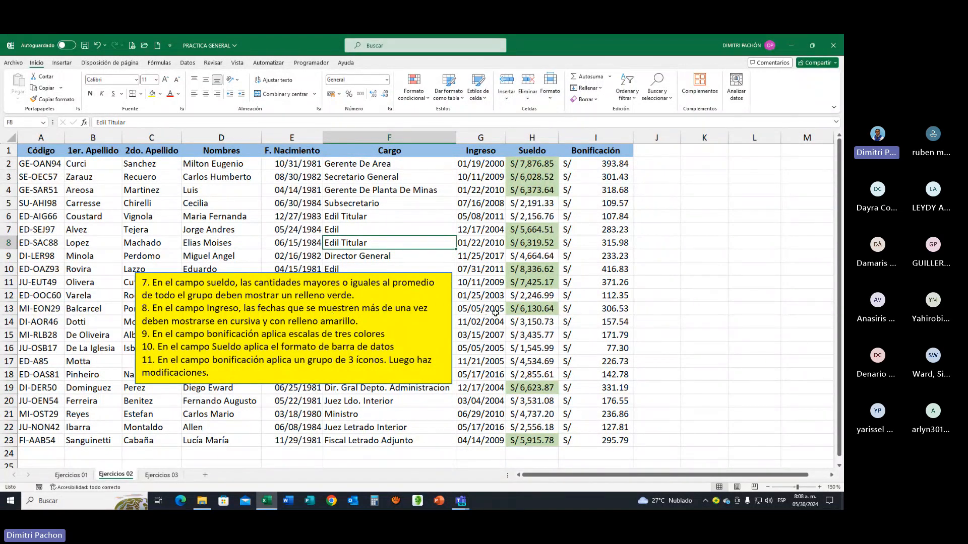
Examine the Sueldo column's average and compare it with the values that have and lack the green fill
{"action": "scroll", "coordinate": [495, 313], "scroll_direction": "down", "scroll_amount": 2}
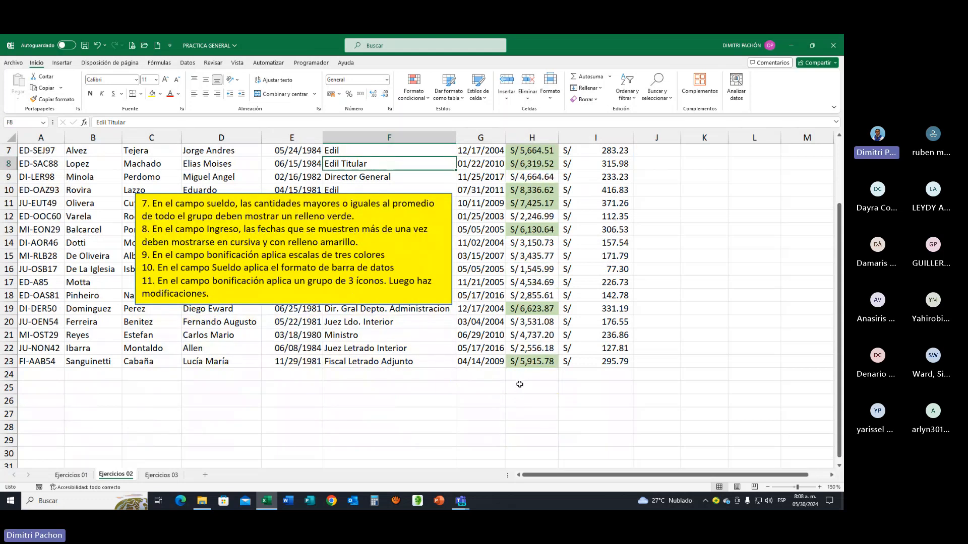
{"action": "left_click", "coordinate": [520, 385]}
{"action": "left_click", "coordinate": [522, 379]}
{"action": "scroll", "coordinate": [522, 379], "scroll_direction": "up", "scroll_amount": 2}
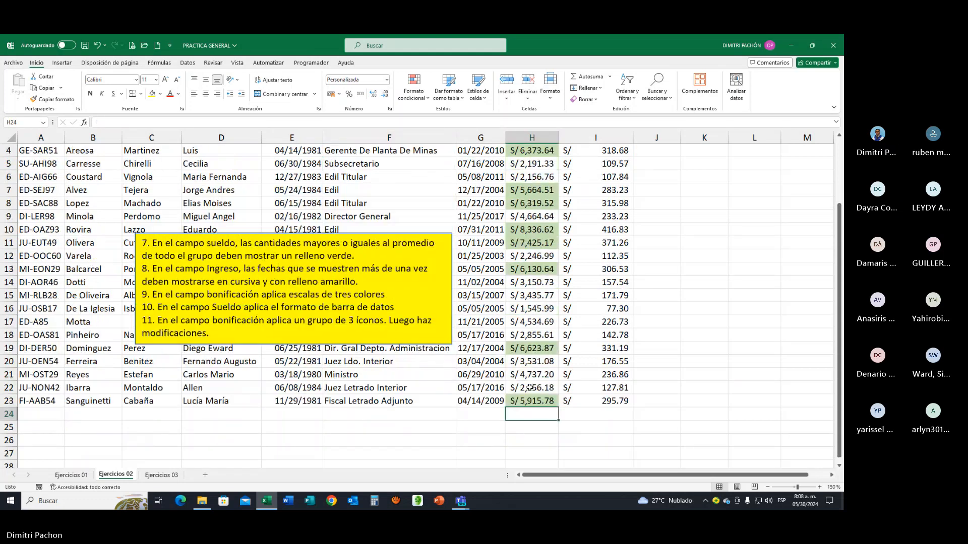
{"action": "left_click_drag", "start_coordinate": [527, 165], "coordinate": [524, 444]}
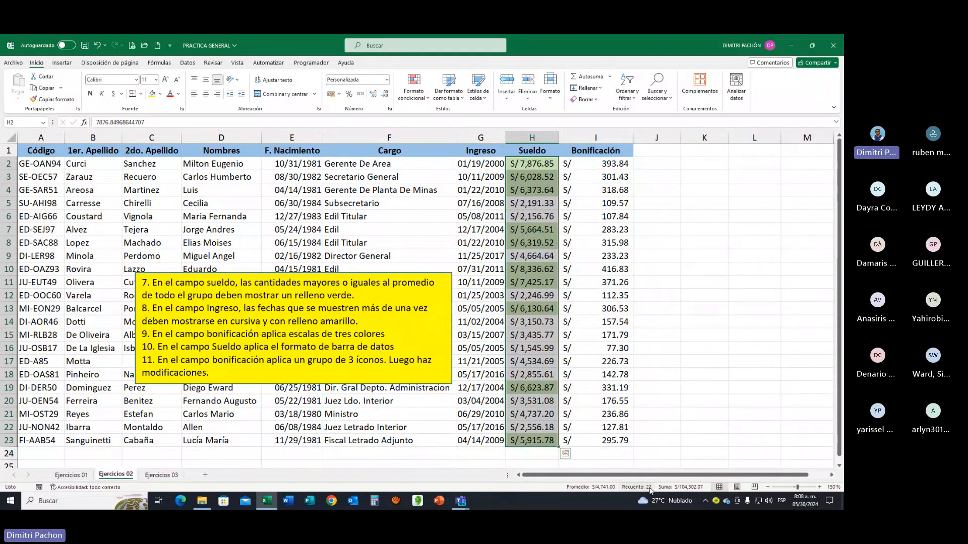
{"action": "mouse_move", "coordinate": [645, 498]}
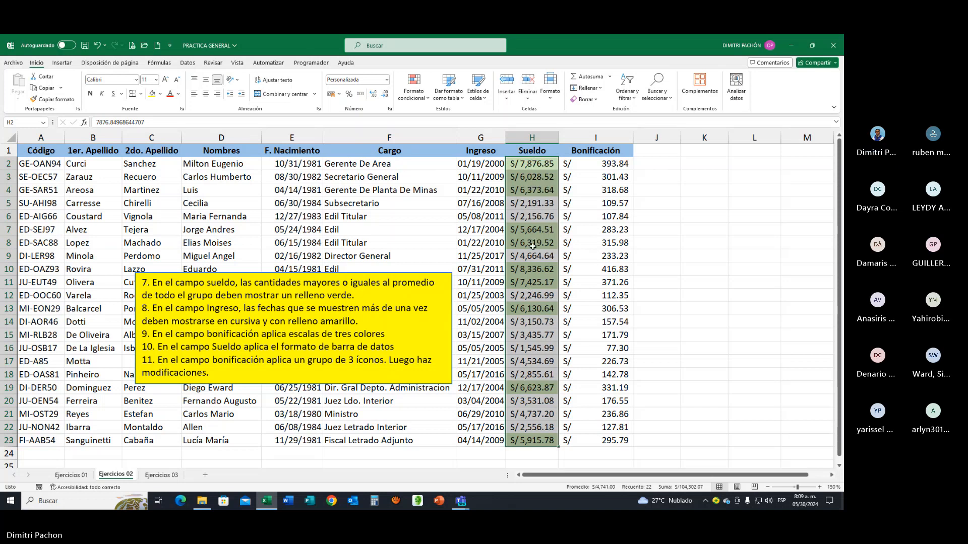
{"action": "left_click", "coordinate": [529, 203]}
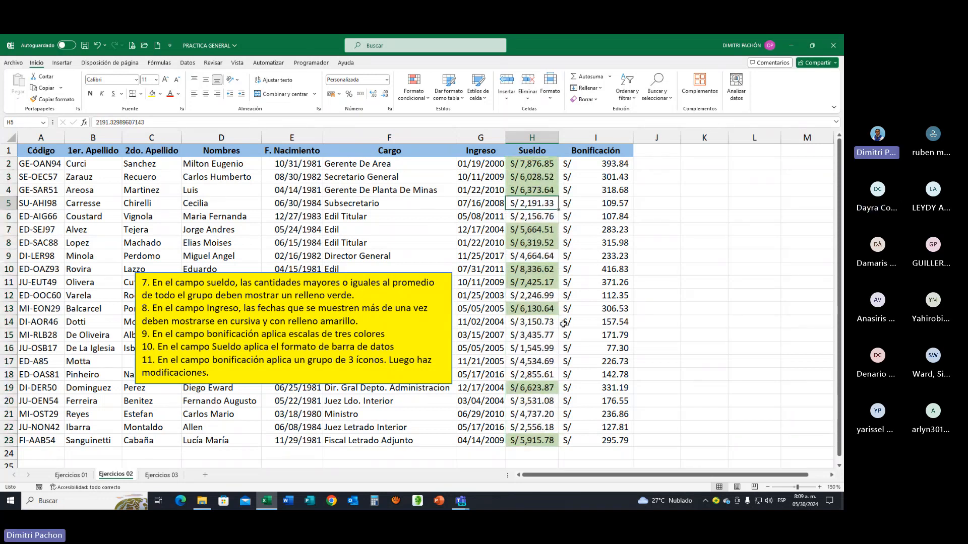
{"action": "left_click_drag", "start_coordinate": [540, 164], "coordinate": [540, 439]}
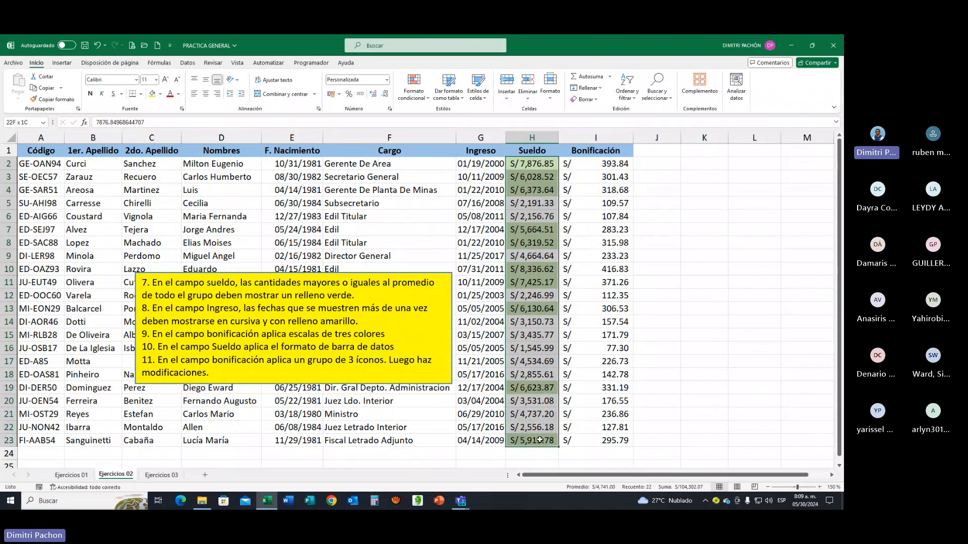
Replace the Sueldo value in H6 with 4741 to test the average rule
{"action": "left_click", "coordinate": [538, 217]}
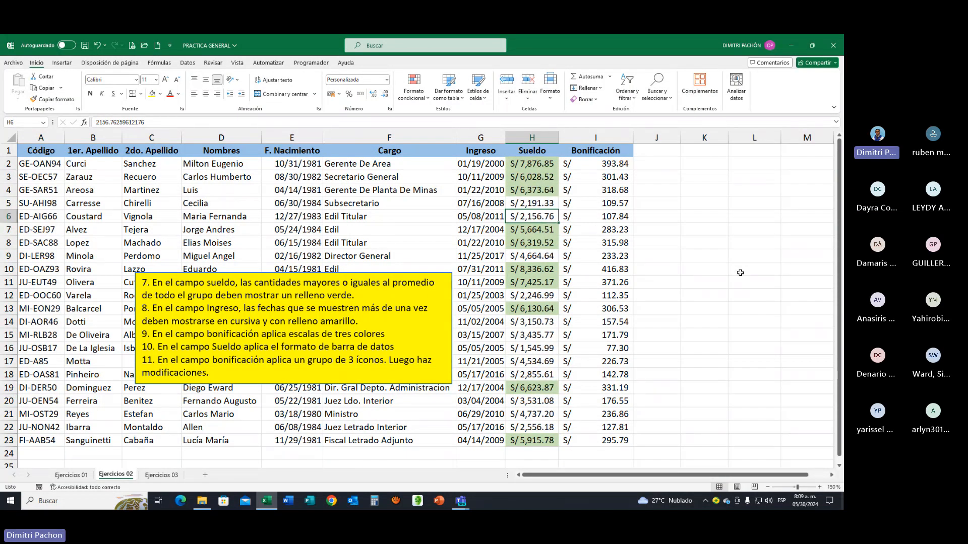
{"action": "type", "text": "4741"}
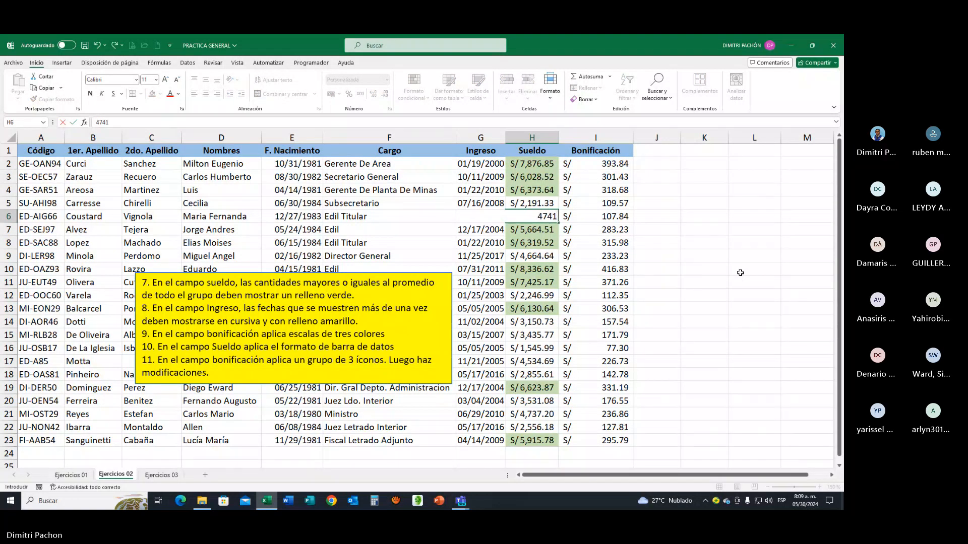
{"action": "key", "text": "Return"}
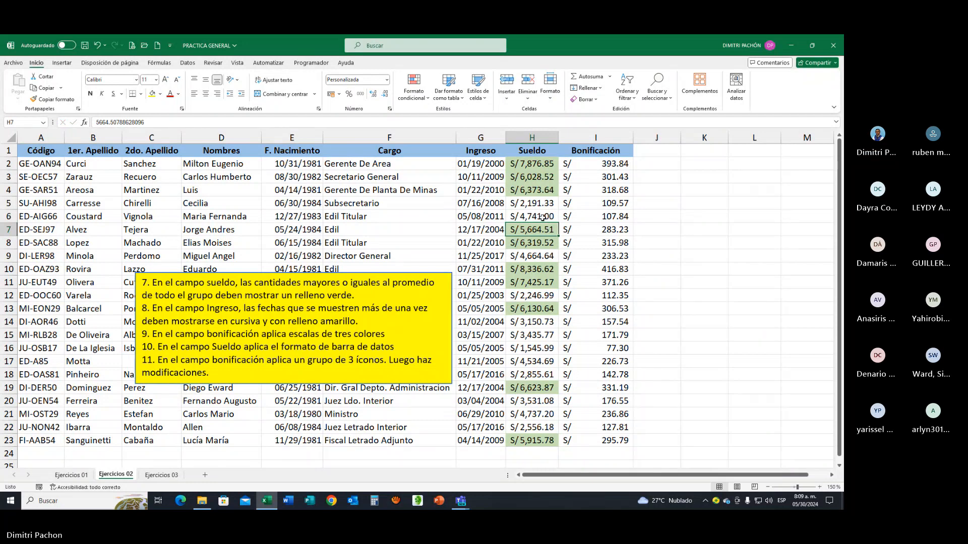
{"action": "key", "text": "Up"}
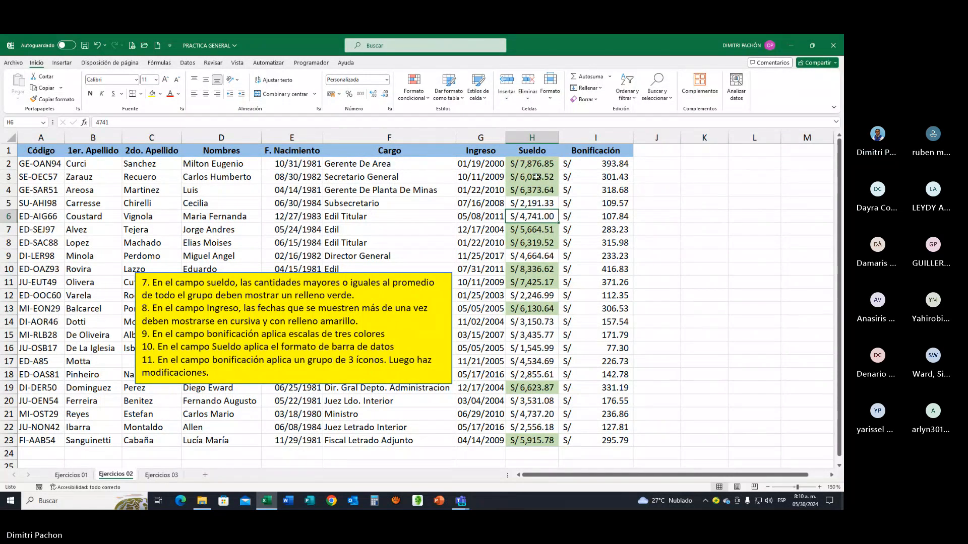
{"action": "left_click_drag", "start_coordinate": [538, 164], "coordinate": [532, 440]}
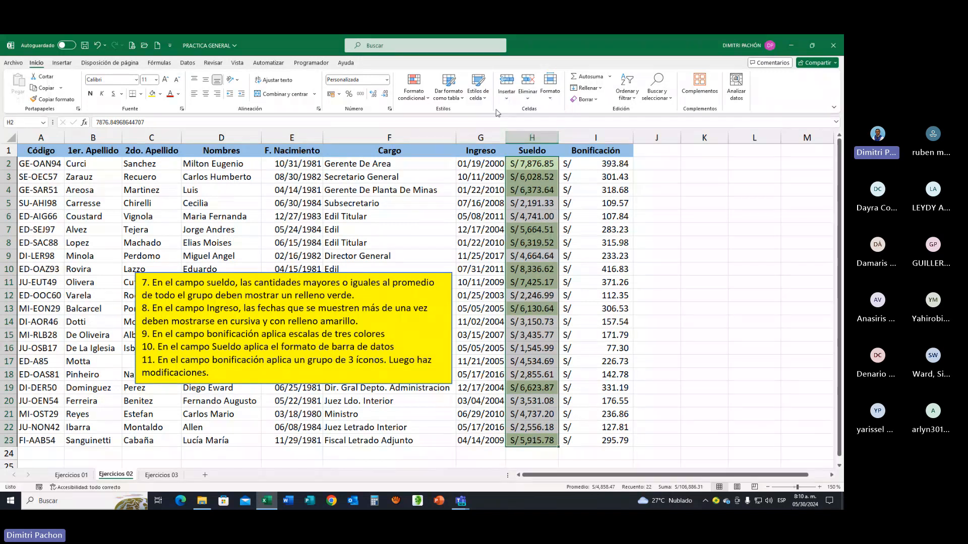
{"action": "left_click", "coordinate": [429, 95]}
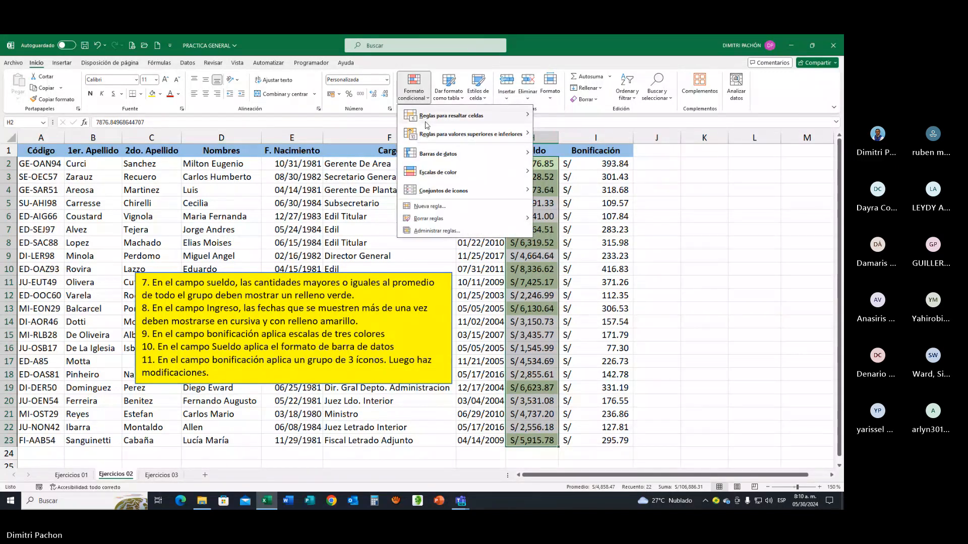
{"action": "left_click", "coordinate": [436, 208]}
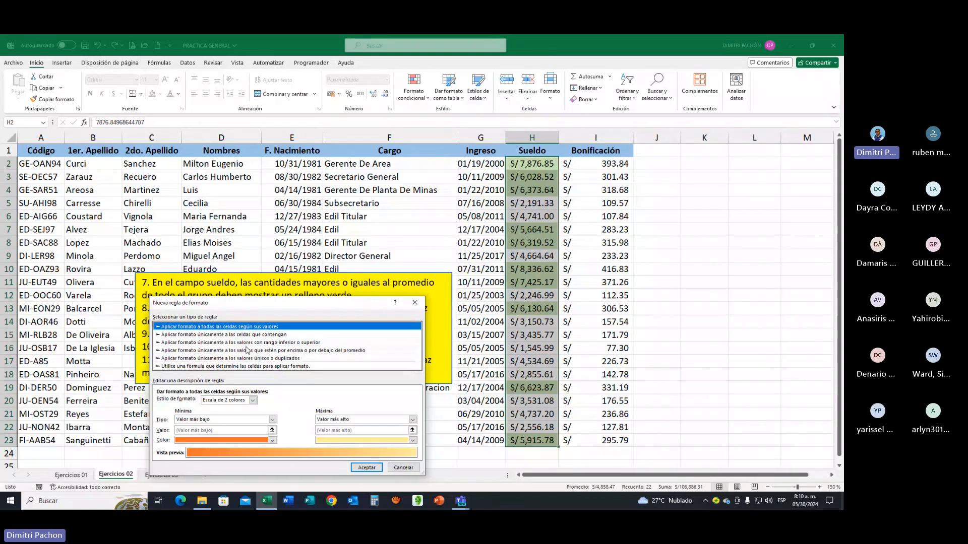
{"action": "left_click", "coordinate": [248, 351]}
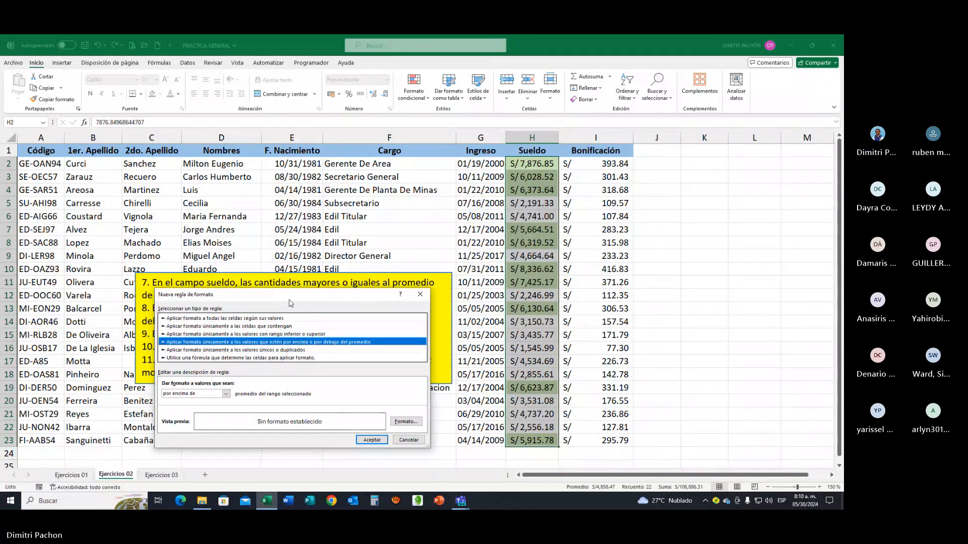
{"action": "left_click_drag", "start_coordinate": [252, 302], "coordinate": [360, 154]}
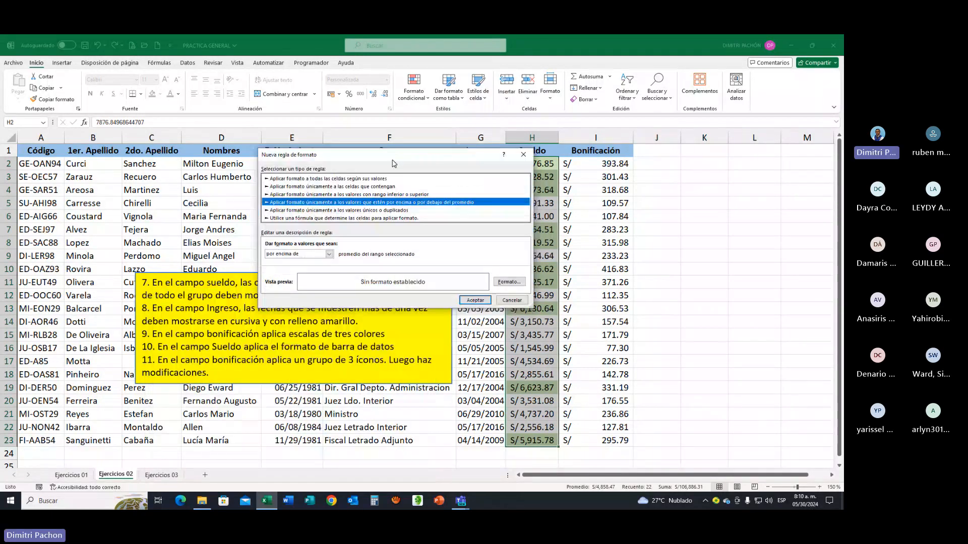
{"action": "left_click", "coordinate": [329, 254]}
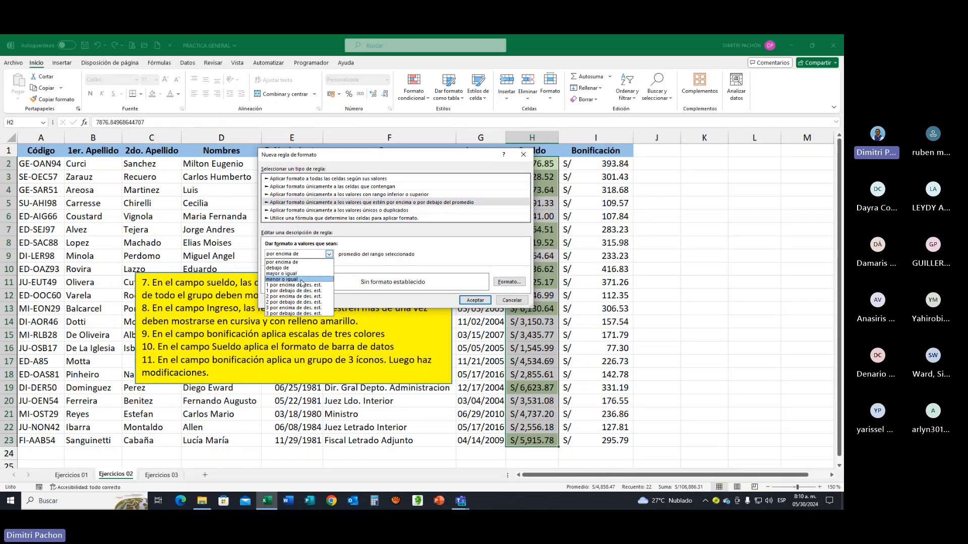
{"action": "left_click", "coordinate": [520, 300]}
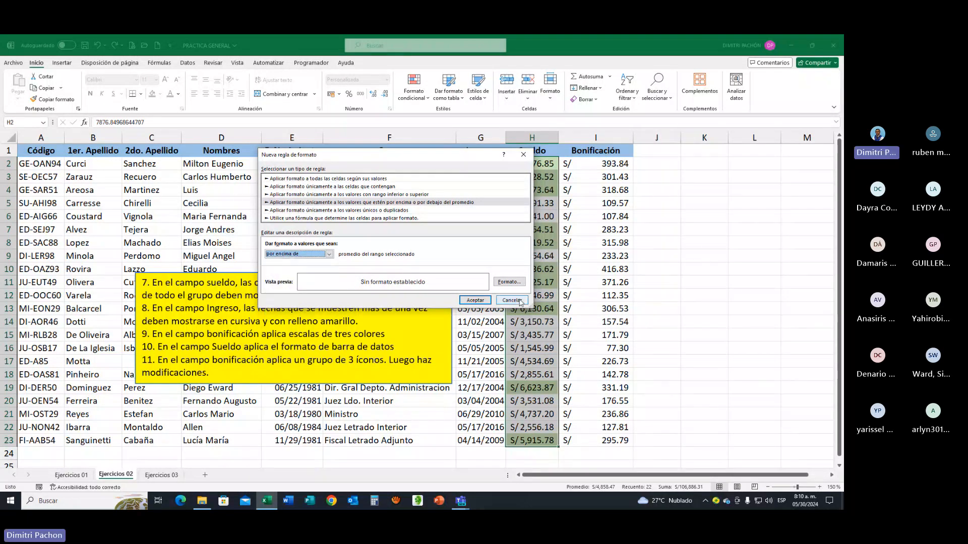
{"action": "left_click", "coordinate": [520, 300]}
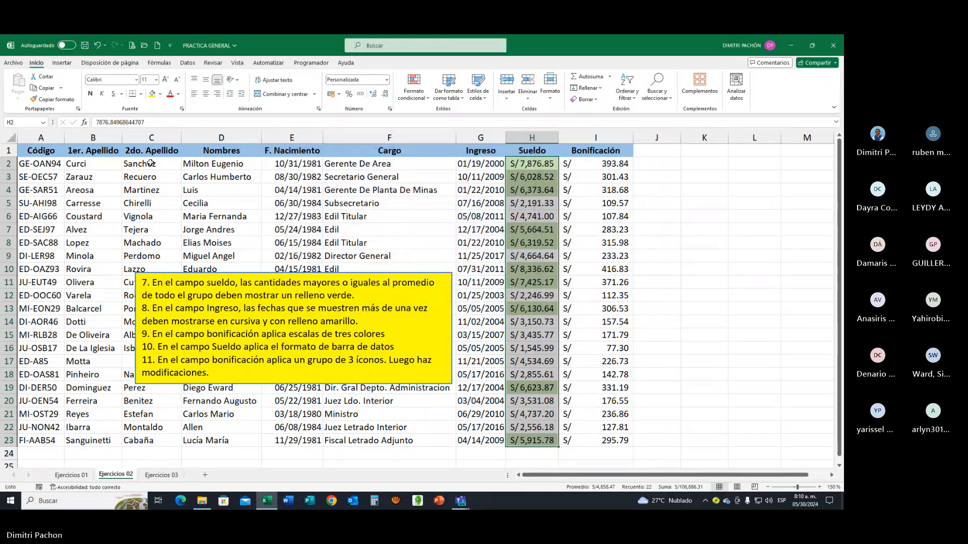
Clear the conditional formatting rules from the selected Sueldo cells H2:H23
{"action": "left_click", "coordinate": [423, 97]}
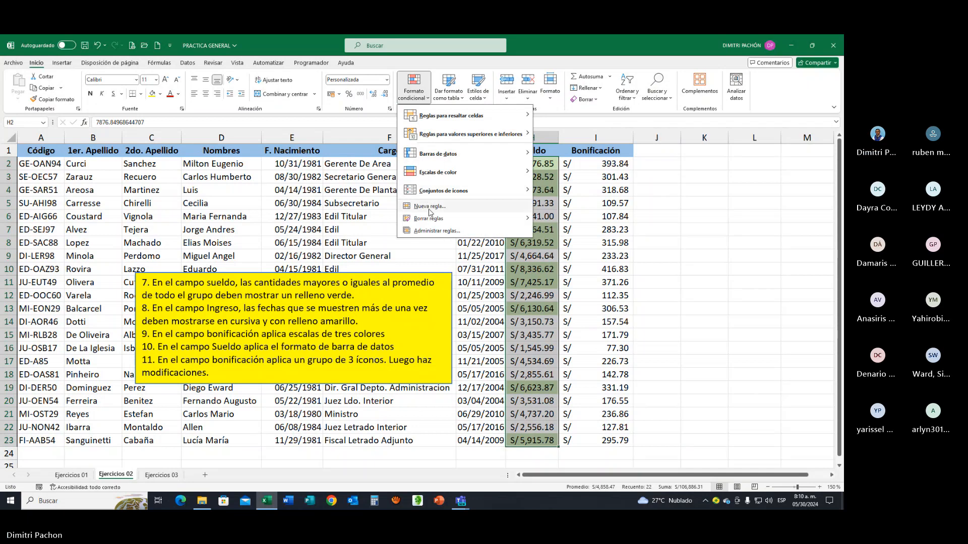
{"action": "mouse_move", "coordinate": [428, 221]}
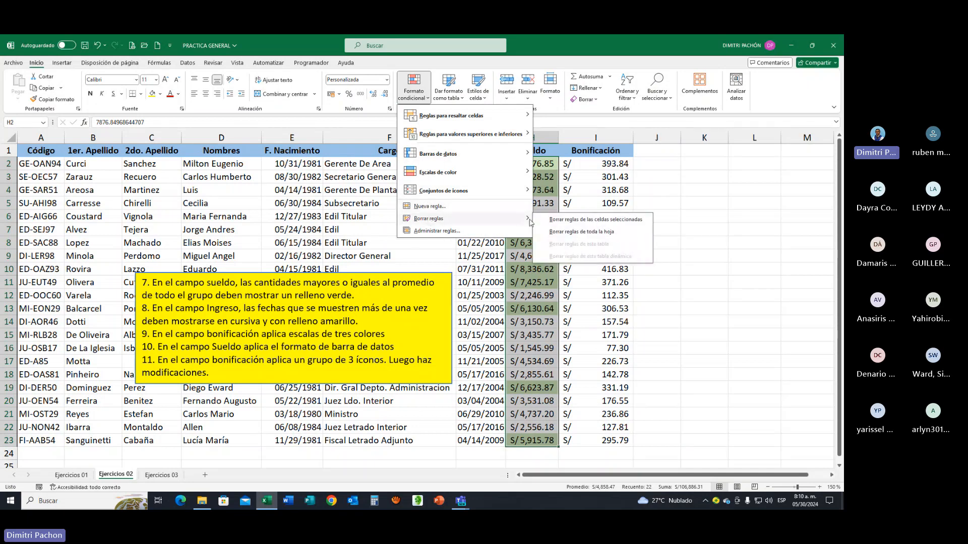
{"action": "left_click", "coordinate": [546, 218]}
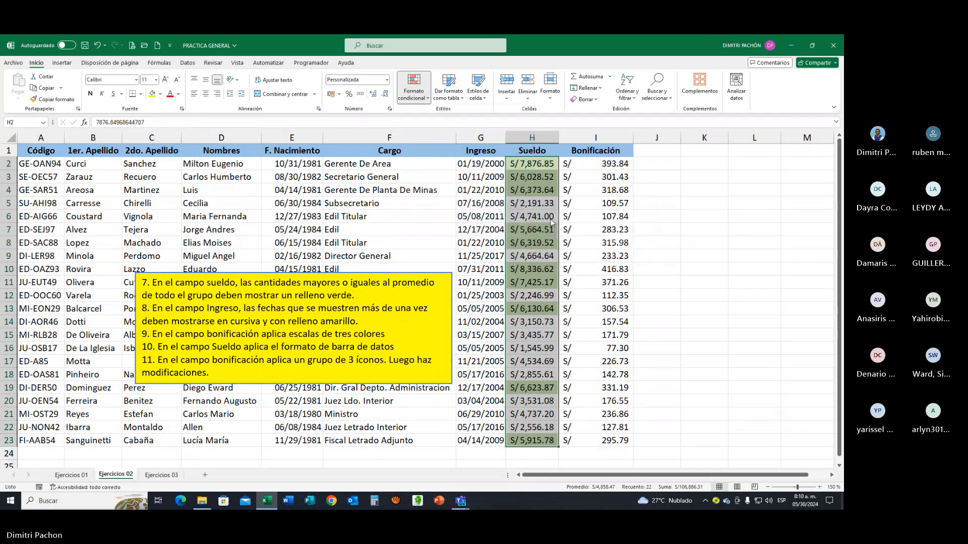
Create a conditional formatting rule for H2:H23 that formats values "mayor o igual" to the average of the selected range
{"action": "left_click", "coordinate": [427, 99]}
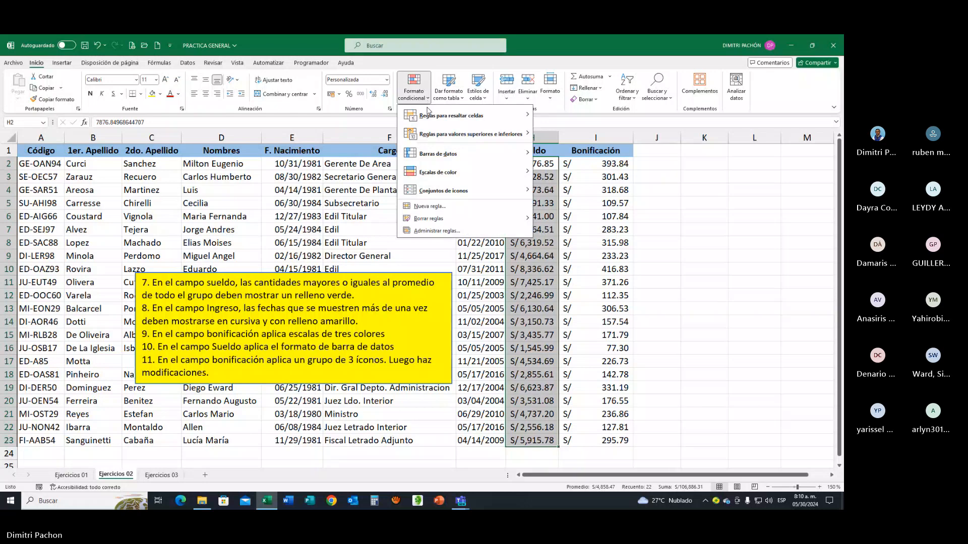
{"action": "left_click", "coordinate": [429, 206]}
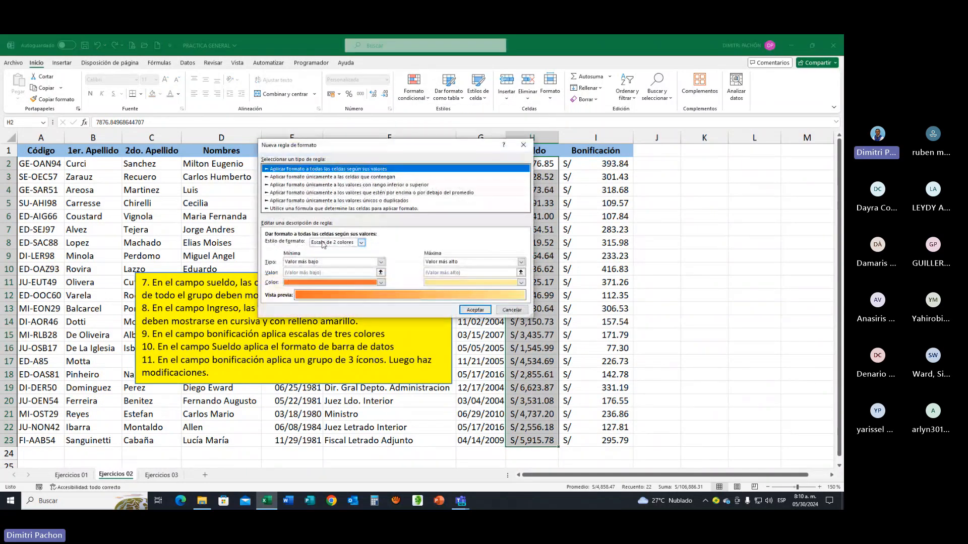
{"action": "left_click", "coordinate": [401, 194]}
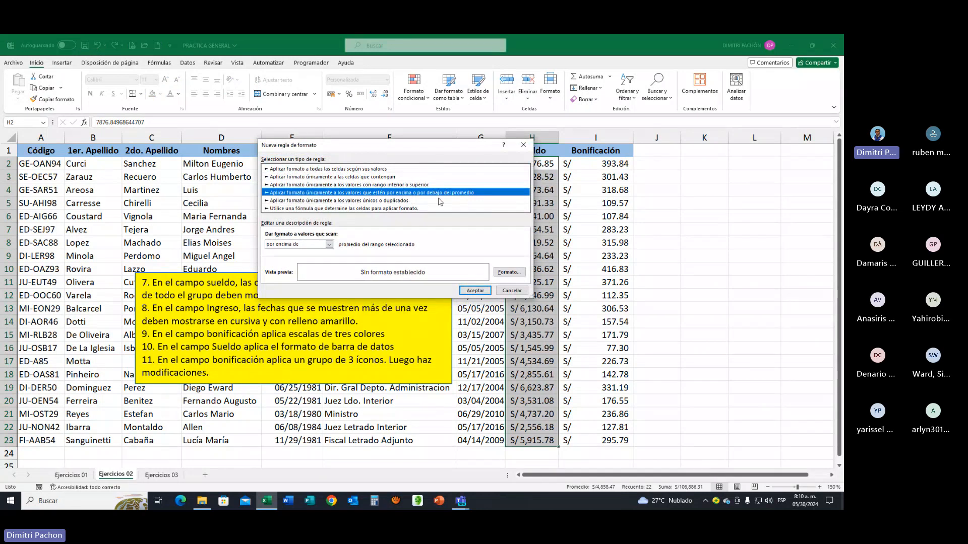
{"action": "left_click", "coordinate": [329, 244]}
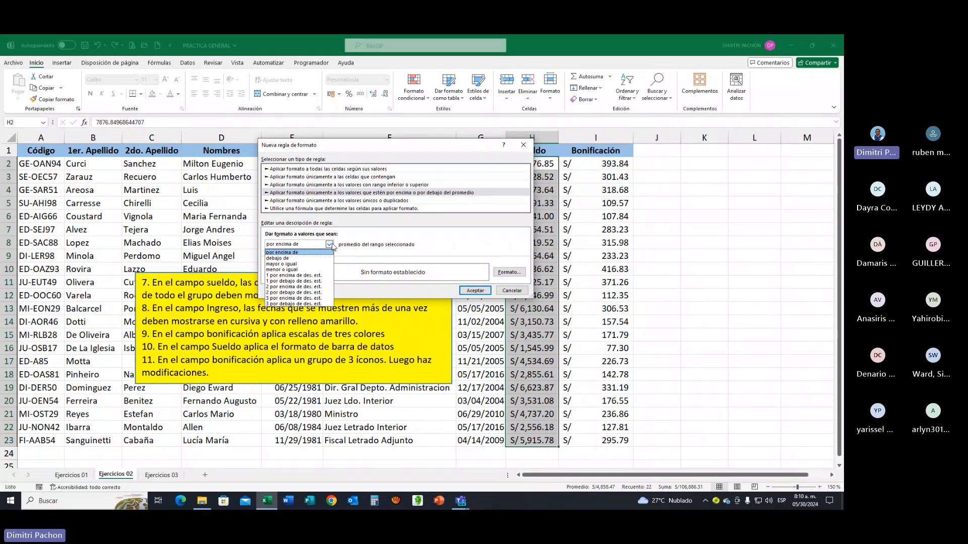
{"action": "left_click", "coordinate": [297, 264]}
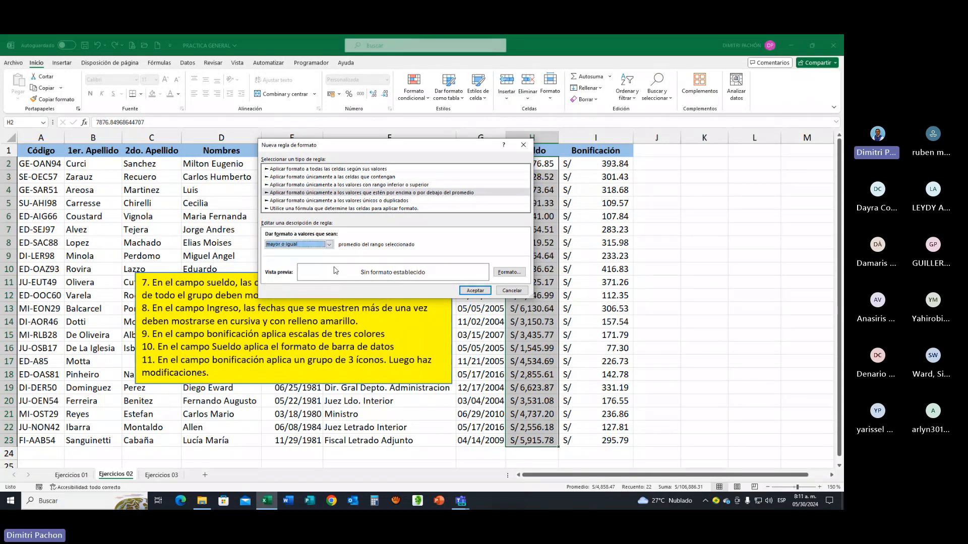
Give the greater-or-equal average rule a very light green fill and apply it to the Sueldo column
{"action": "left_click", "coordinate": [506, 277]}
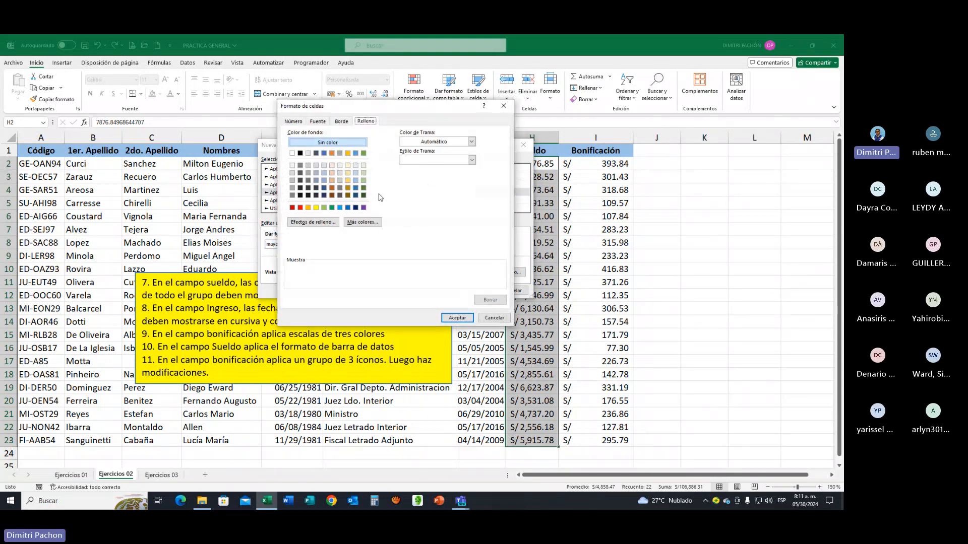
{"action": "left_click", "coordinate": [363, 165]}
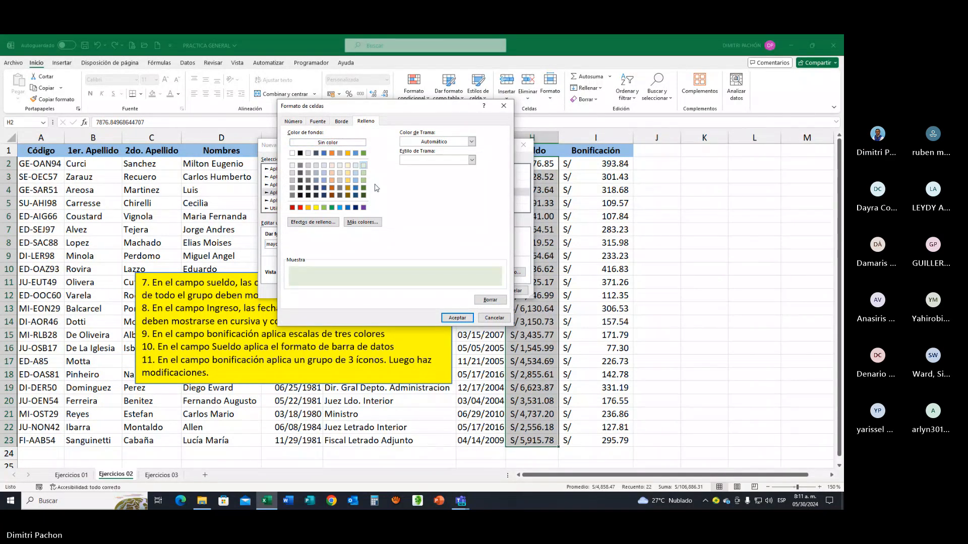
{"action": "left_click", "coordinate": [457, 318]}
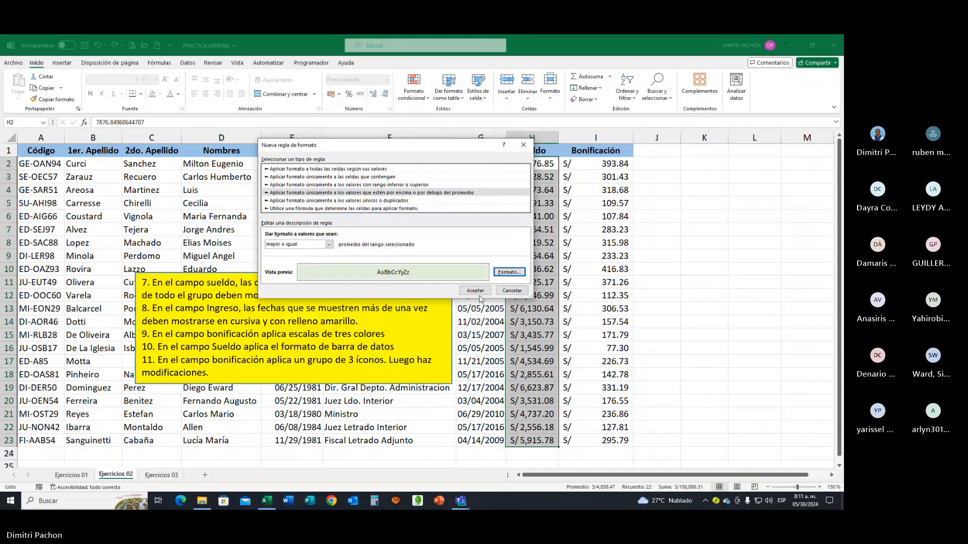
{"action": "left_click", "coordinate": [475, 291]}
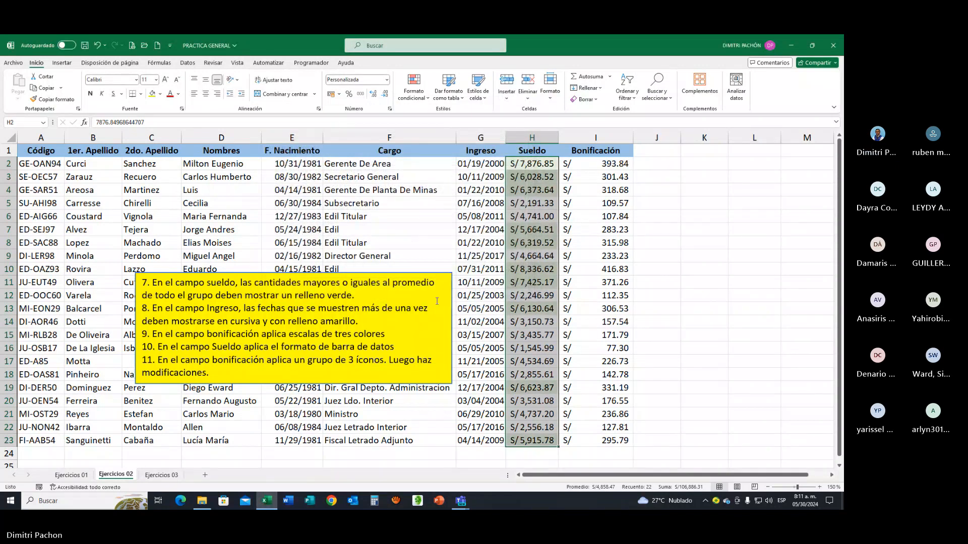
Examine the Sueldo values in H2 to H7 and compare the cells with and without the green fill
{"action": "left_click", "coordinate": [398, 292]}
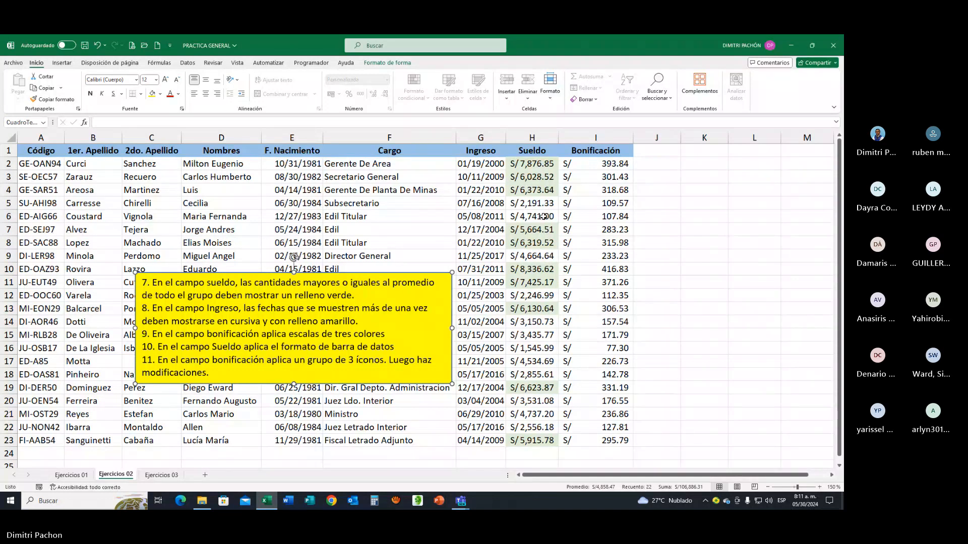
{"action": "left_click", "coordinate": [526, 221]}
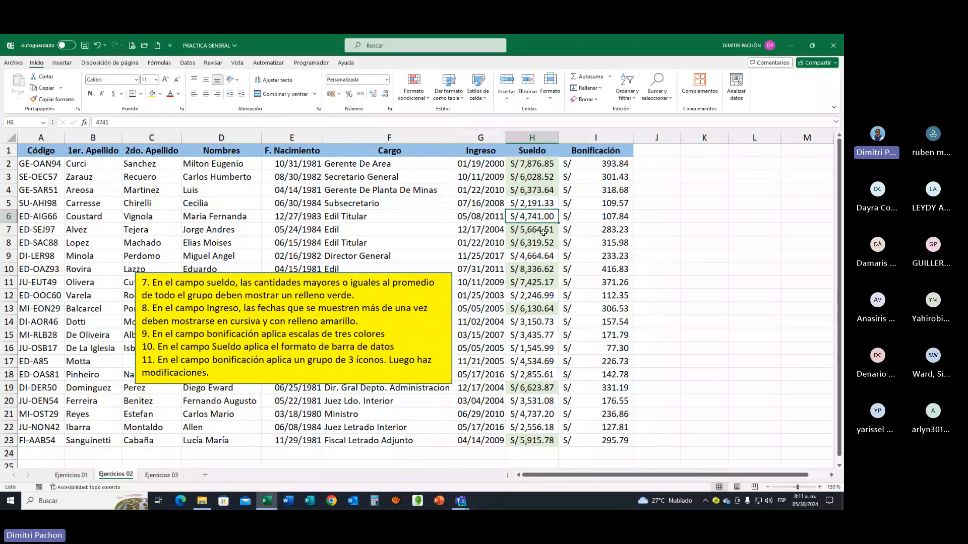
{"action": "left_click", "coordinate": [529, 204]}
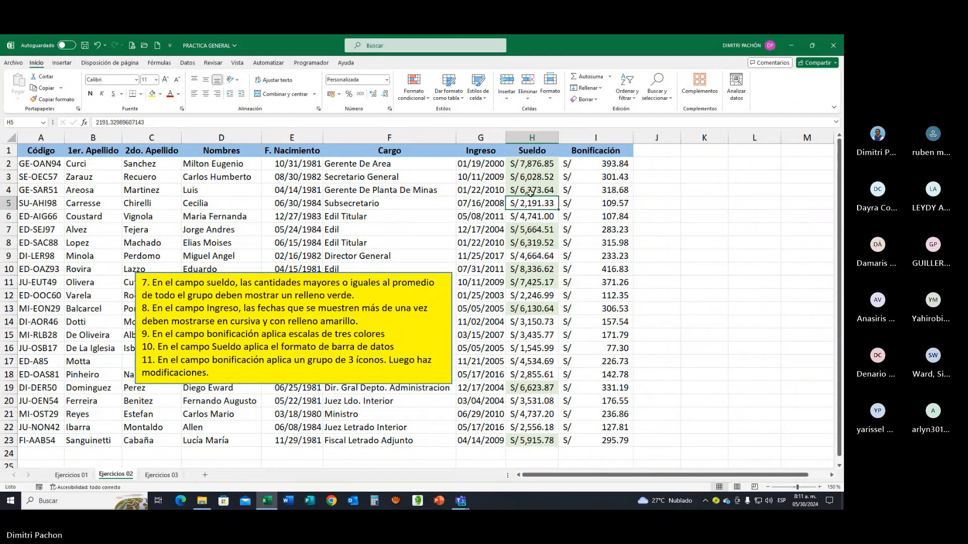
{"action": "left_click", "coordinate": [532, 186]}
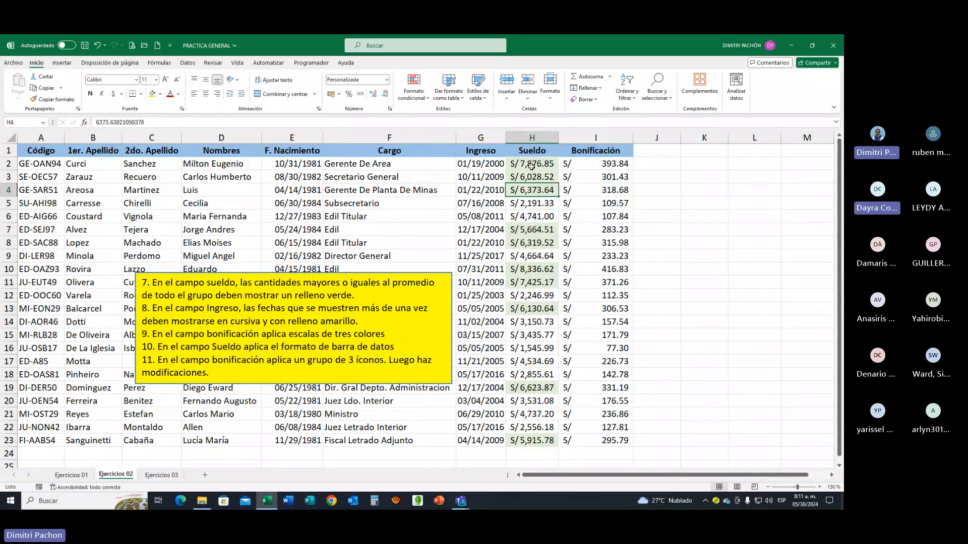
{"action": "left_click", "coordinate": [531, 166]}
{"action": "left_click", "coordinate": [546, 180]}
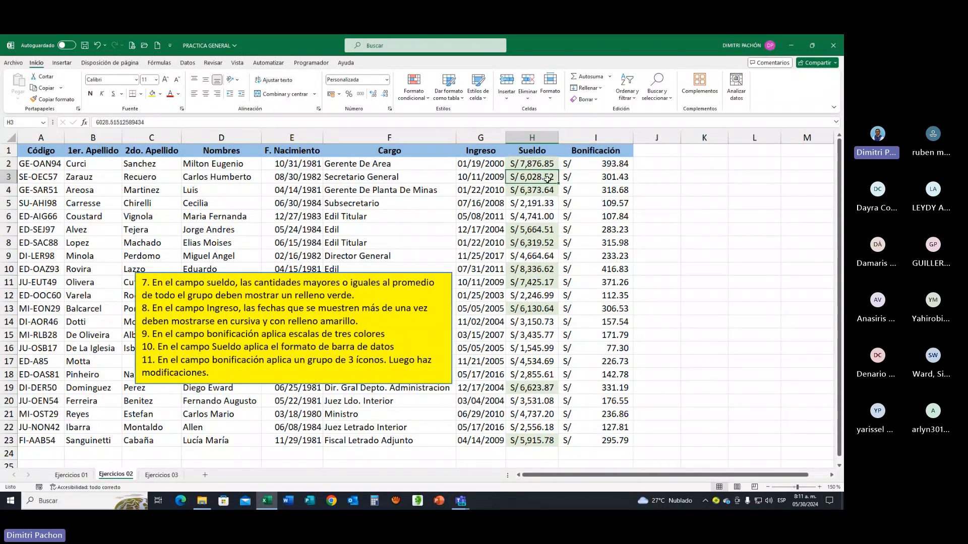
{"action": "left_click", "coordinate": [544, 191]}
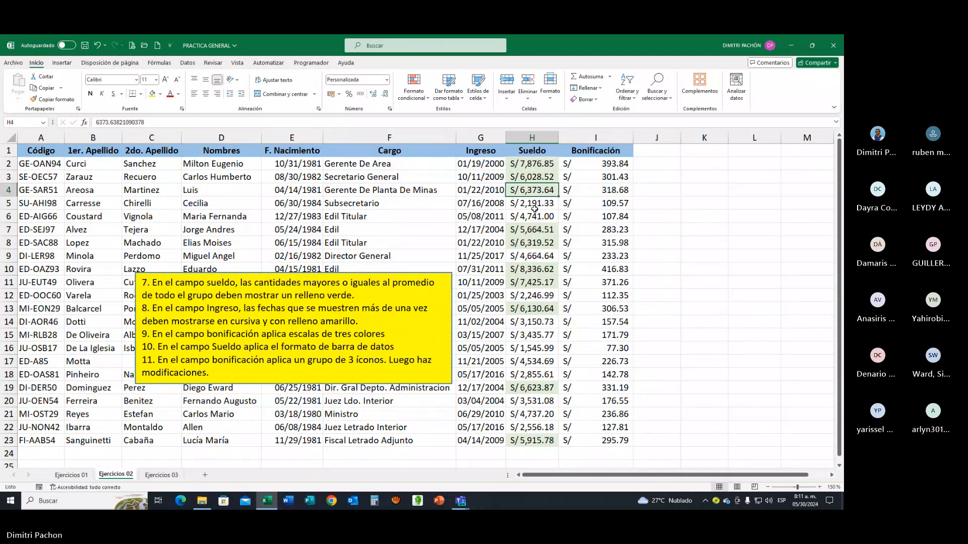
{"action": "key", "text": "F2"}
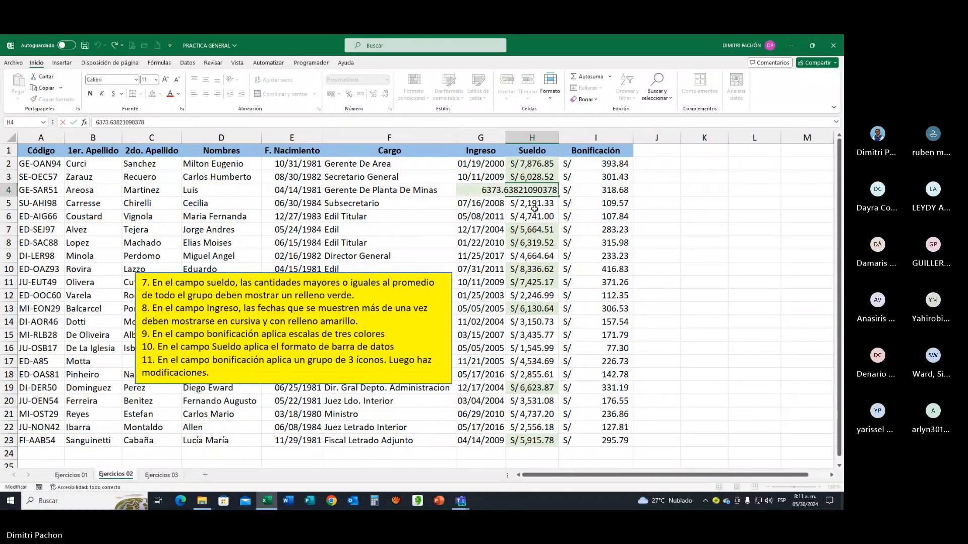
{"action": "key", "text": "Escape"}
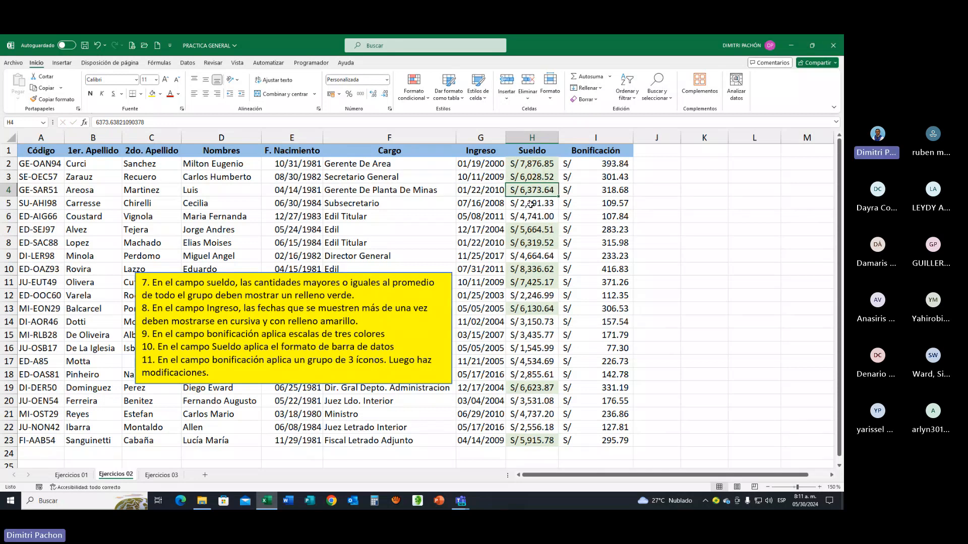
{"action": "left_click", "coordinate": [53, 99]}
{"action": "left_click", "coordinate": [536, 219]}
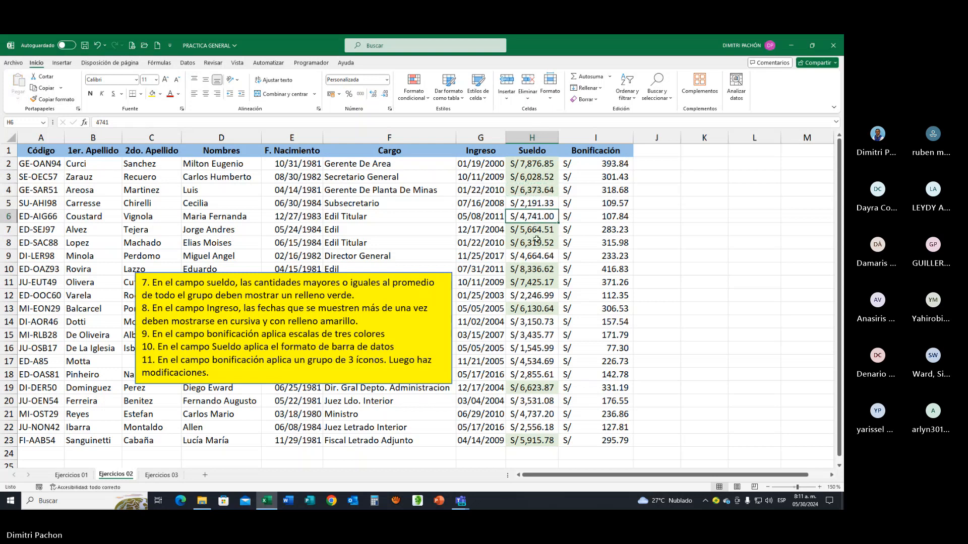
{"action": "left_click", "coordinate": [538, 228]}
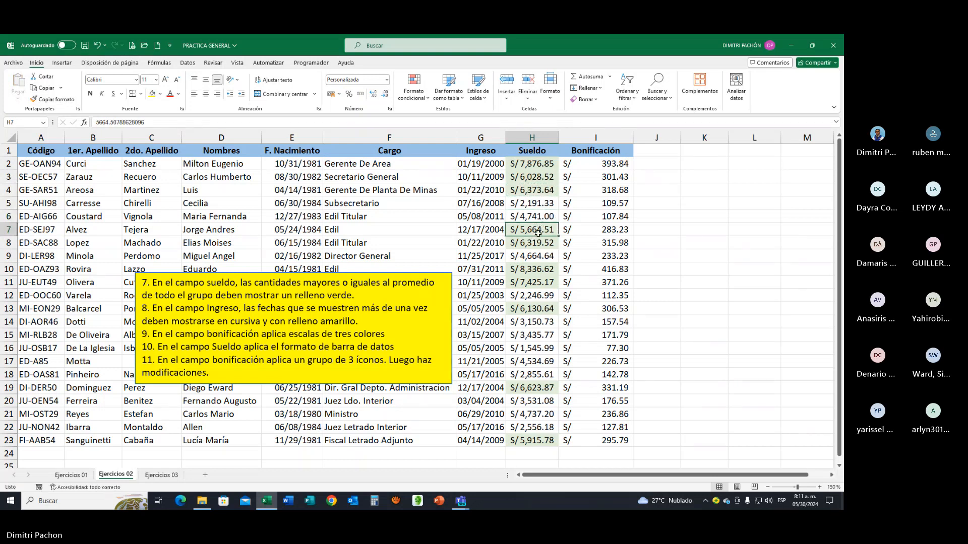
{"action": "left_click", "coordinate": [525, 201]}
{"action": "left_click", "coordinate": [527, 164]}
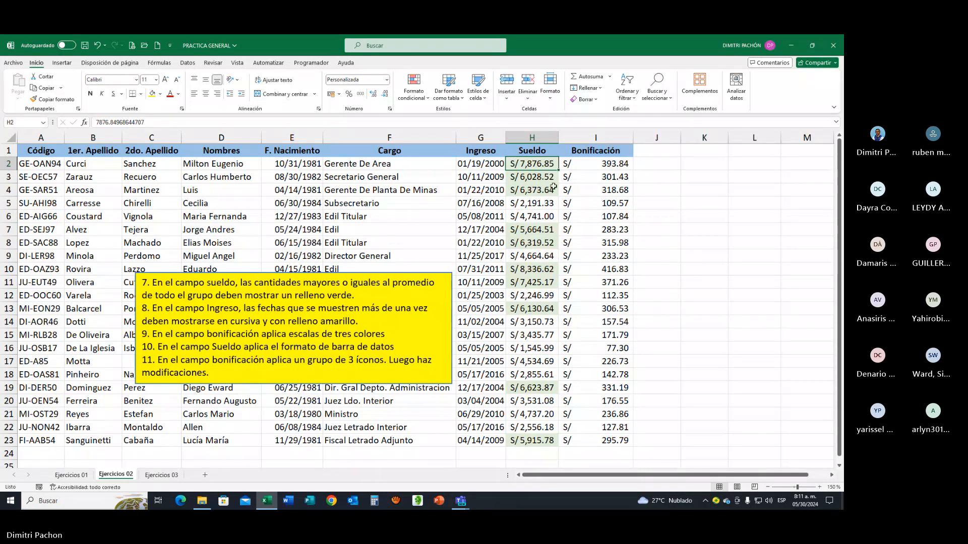
{"action": "left_click", "coordinate": [540, 218]}
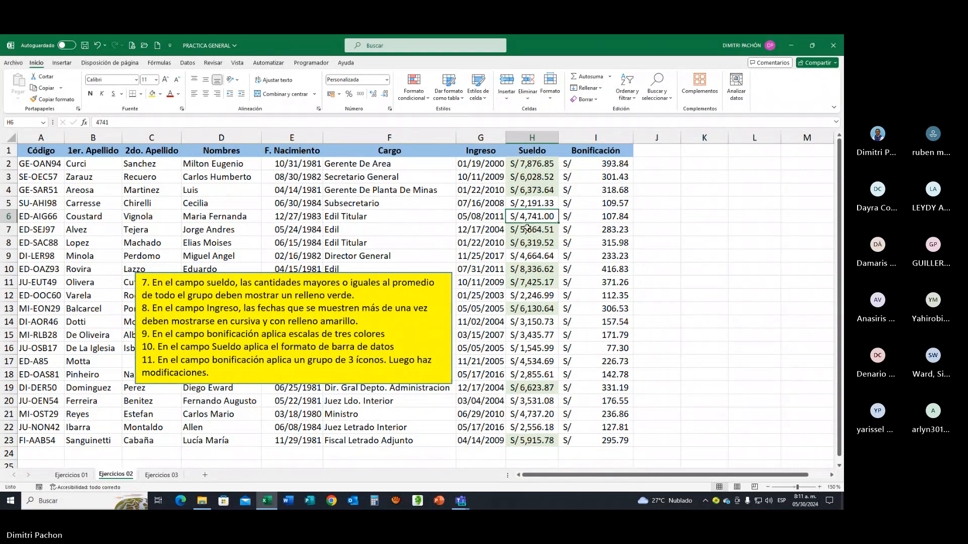
Review the average-based conditional formatting rule applied to Sueldo cells H2:H23 and its definition in the rules manager
{"action": "left_click", "coordinate": [532, 163]}
{"action": "key", "text": "ctrl+shift+Down"}
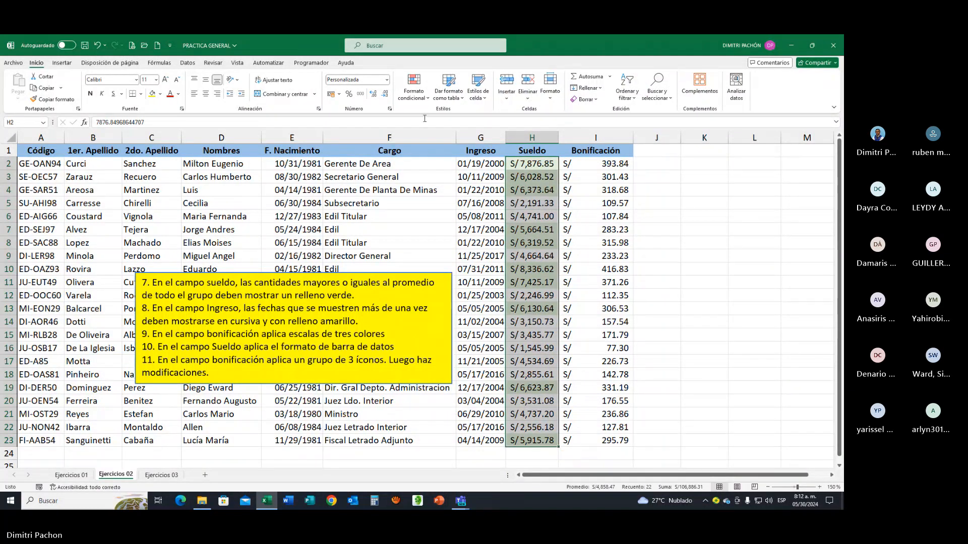
{"action": "left_click", "coordinate": [413, 88]}
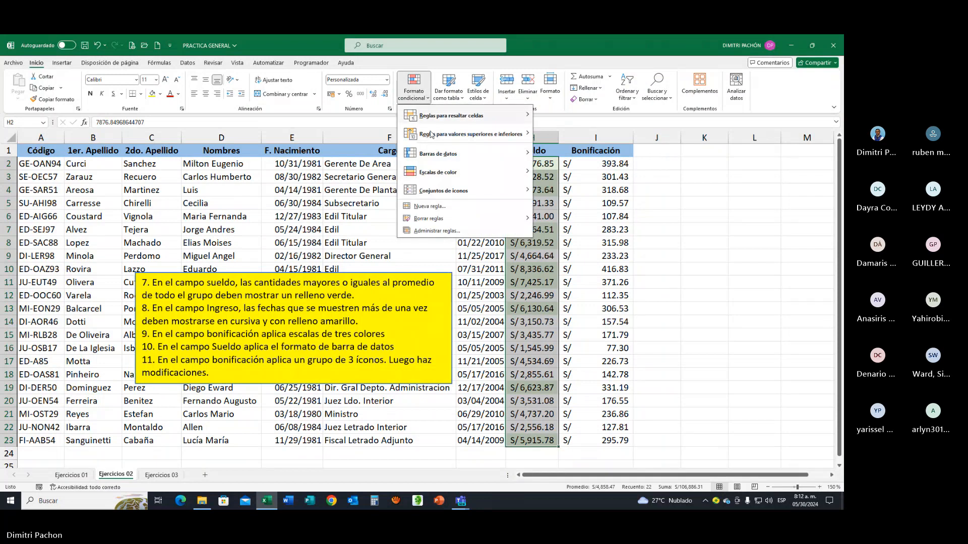
{"action": "left_click", "coordinate": [437, 229]}
{"action": "left_click", "coordinate": [294, 214]}
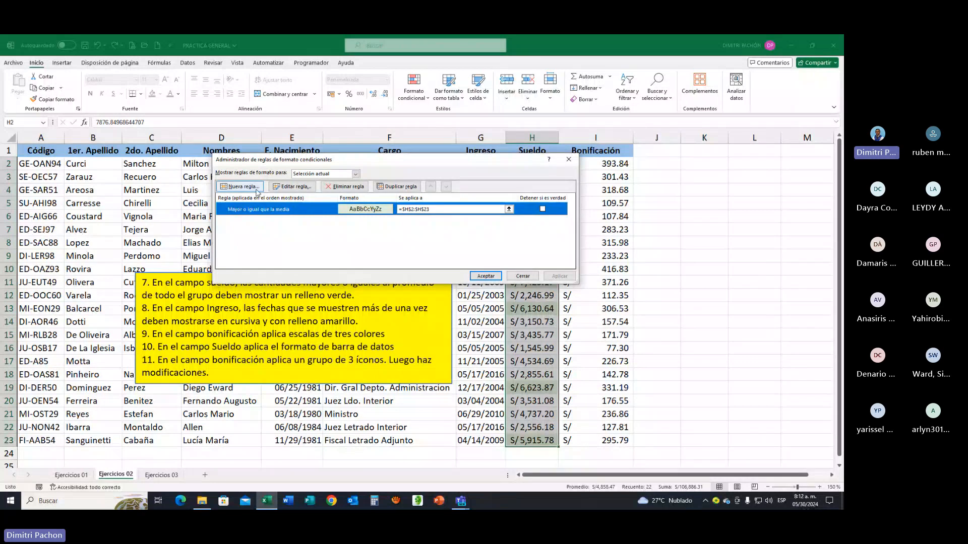
{"action": "left_click", "coordinate": [302, 188]}
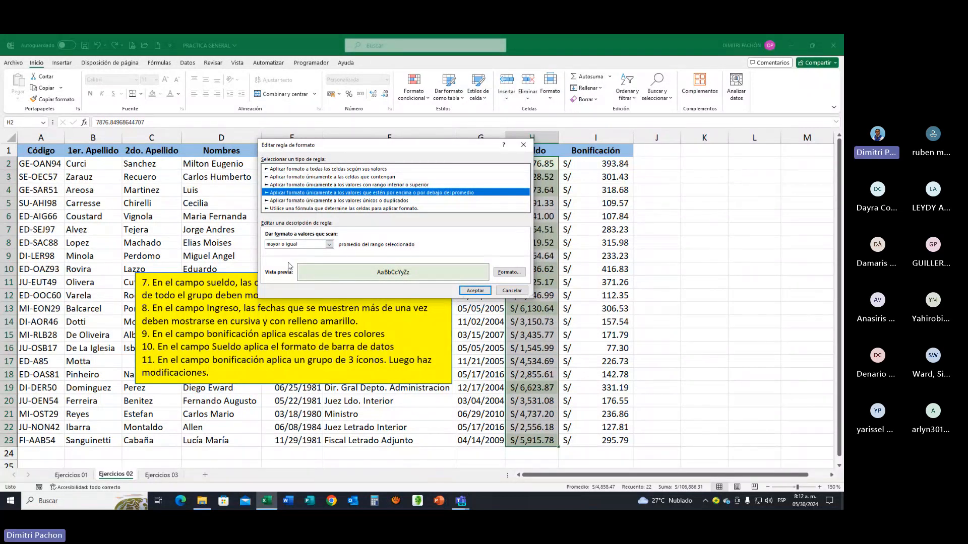
{"action": "left_click_drag", "start_coordinate": [424, 150], "coordinate": [325, 174]}
{"action": "left_click", "coordinate": [425, 170]}
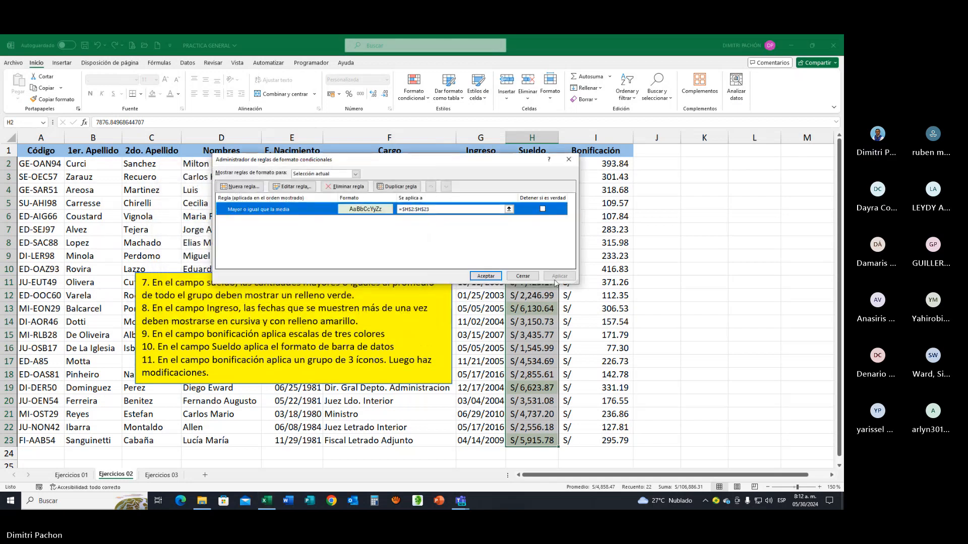
{"action": "left_click", "coordinate": [566, 166]}
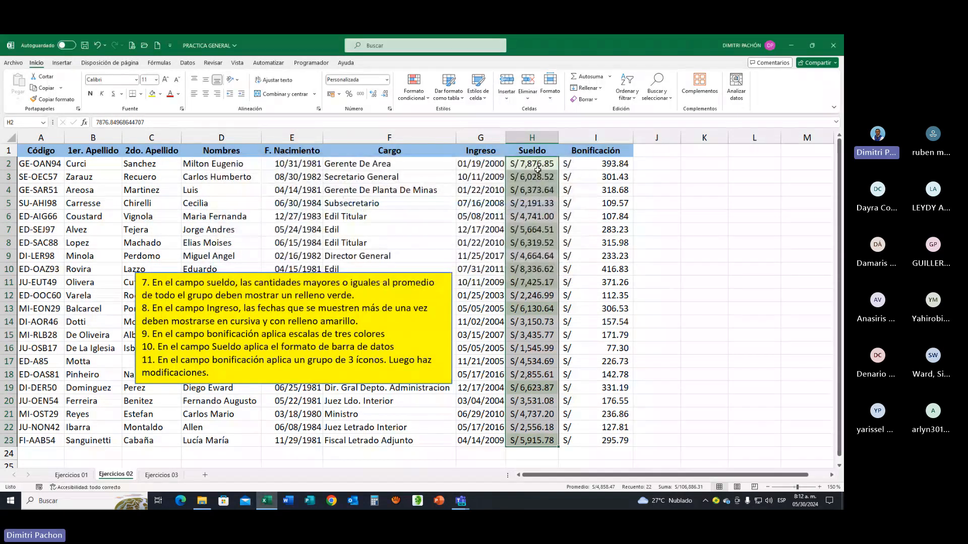
Examine the Sueldo values in H2:H23, comparing individual cells with the average of the whole column
{"action": "left_click", "coordinate": [537, 165]}
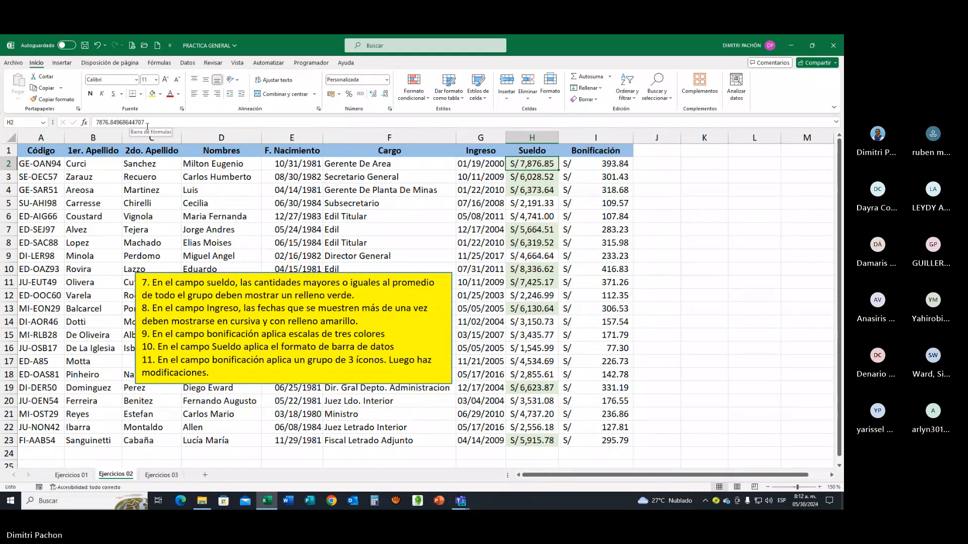
{"action": "left_click", "coordinate": [542, 323]}
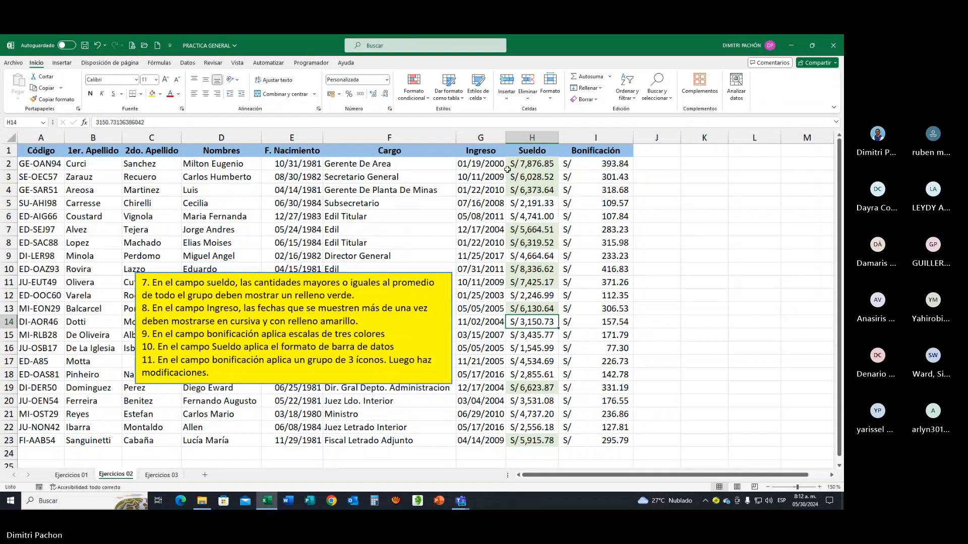
{"action": "left_click_drag", "start_coordinate": [506, 169], "coordinate": [531, 442]}
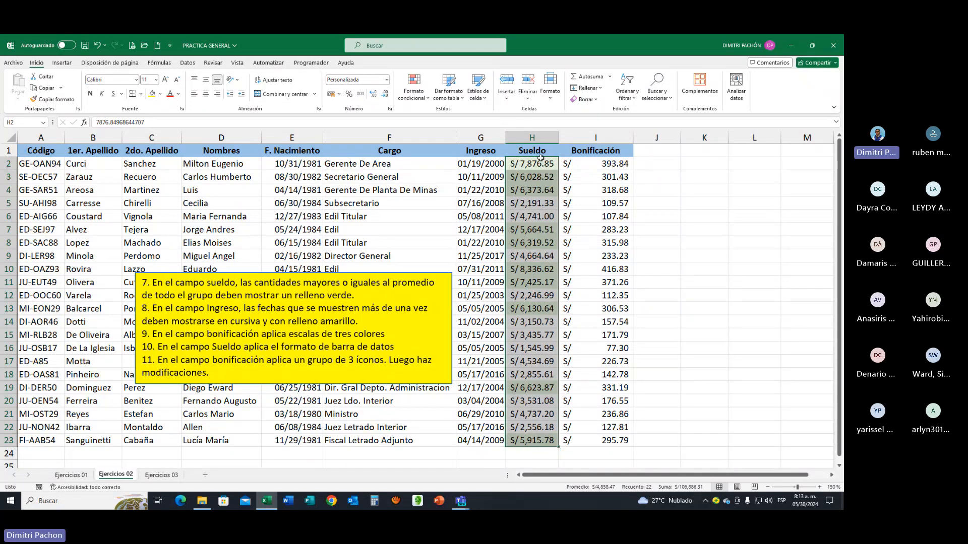
{"action": "left_click", "coordinate": [532, 257]}
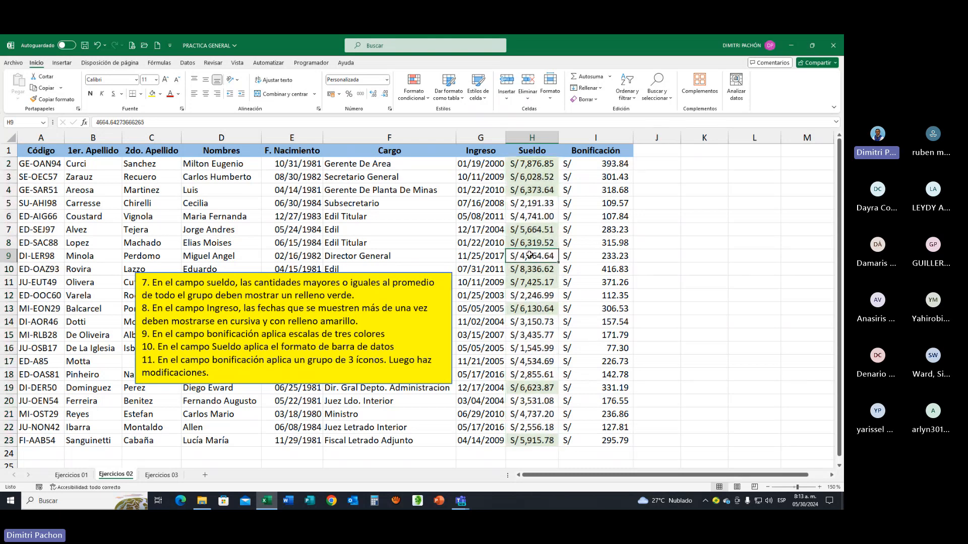
{"action": "left_click", "coordinate": [544, 219]}
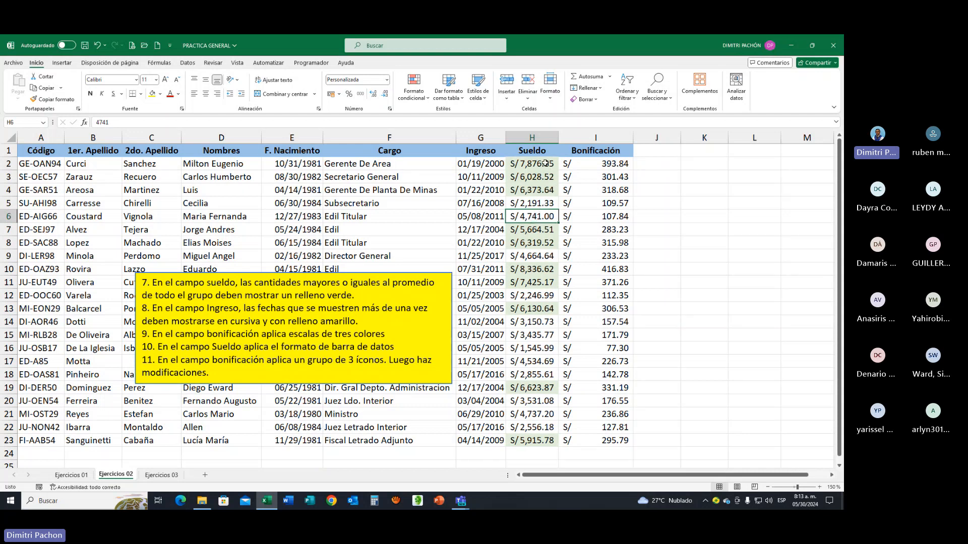
{"action": "left_click_drag", "start_coordinate": [546, 162], "coordinate": [545, 437]}
{"action": "scroll", "coordinate": [543, 448], "scroll_direction": "down", "scroll_amount": 1}
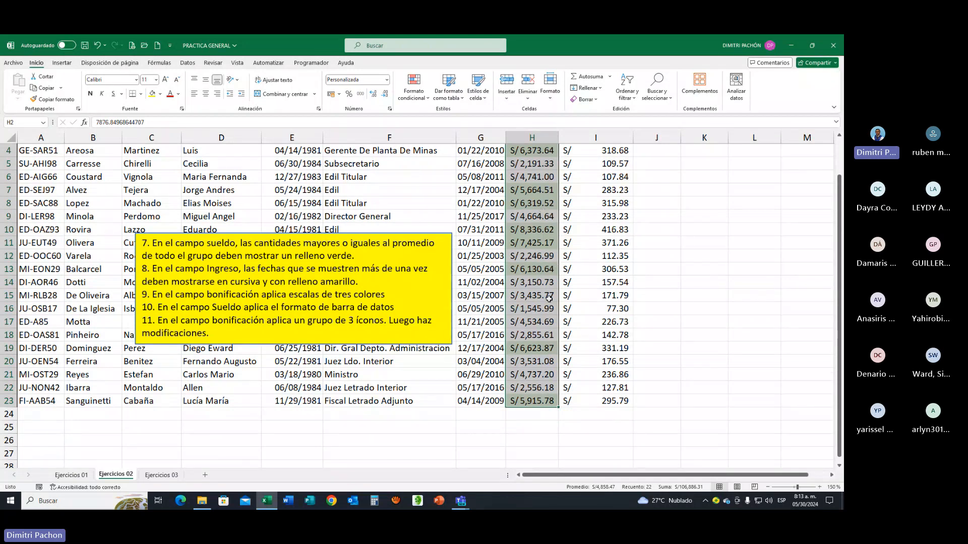
{"action": "scroll", "coordinate": [548, 388], "scroll_direction": "up", "scroll_amount": 1}
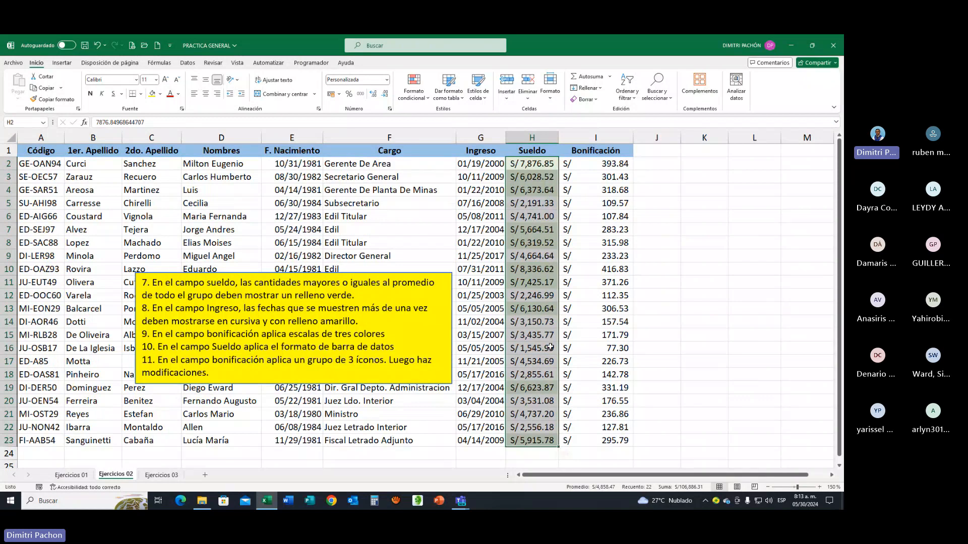
{"action": "left_click", "coordinate": [212, 229]}
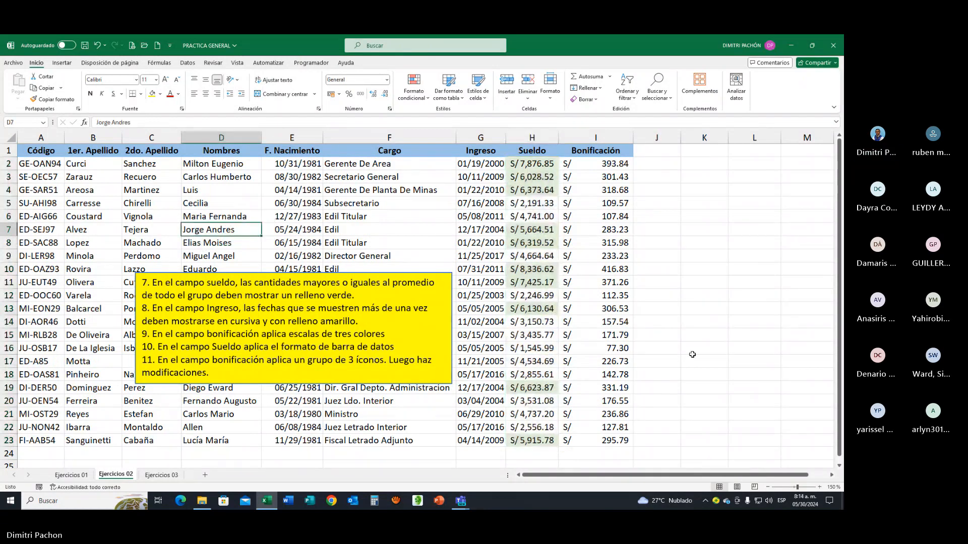
Reposition the yellow exercise text box over columns B to F, around rows 10 to 18, clear of the Ingreso column
{"action": "left_click", "coordinate": [312, 306]}
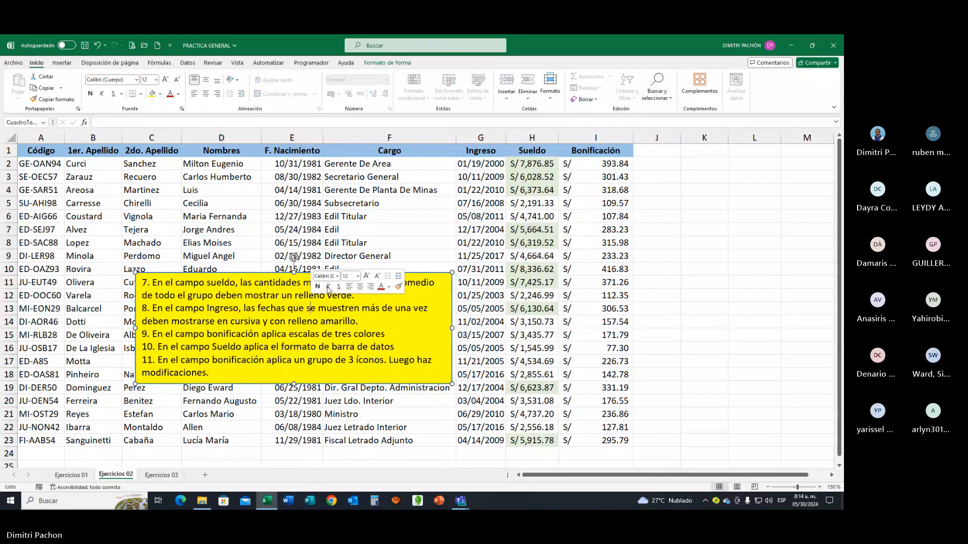
{"action": "left_click_drag", "start_coordinate": [293, 273], "coordinate": [356, 225]}
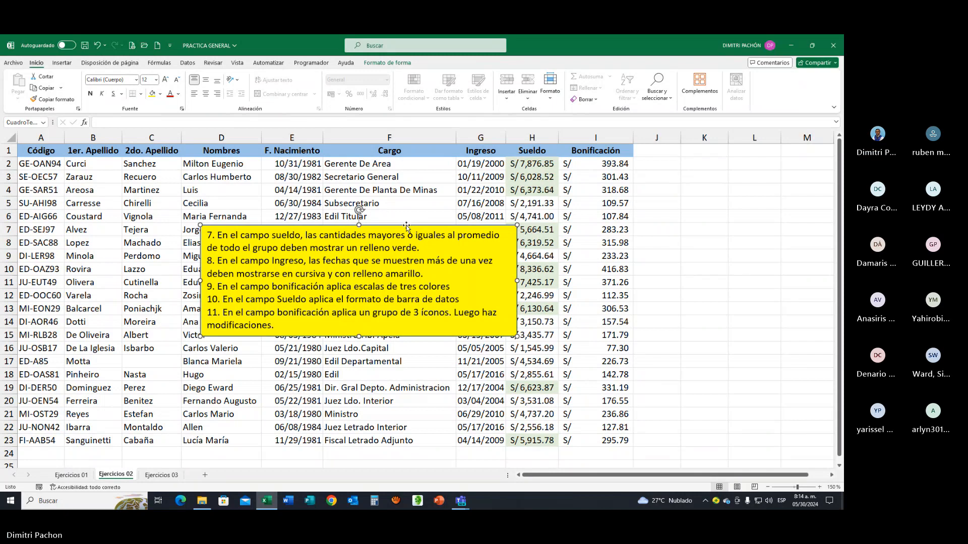
{"action": "left_click_drag", "start_coordinate": [408, 225], "coordinate": [693, 225]}
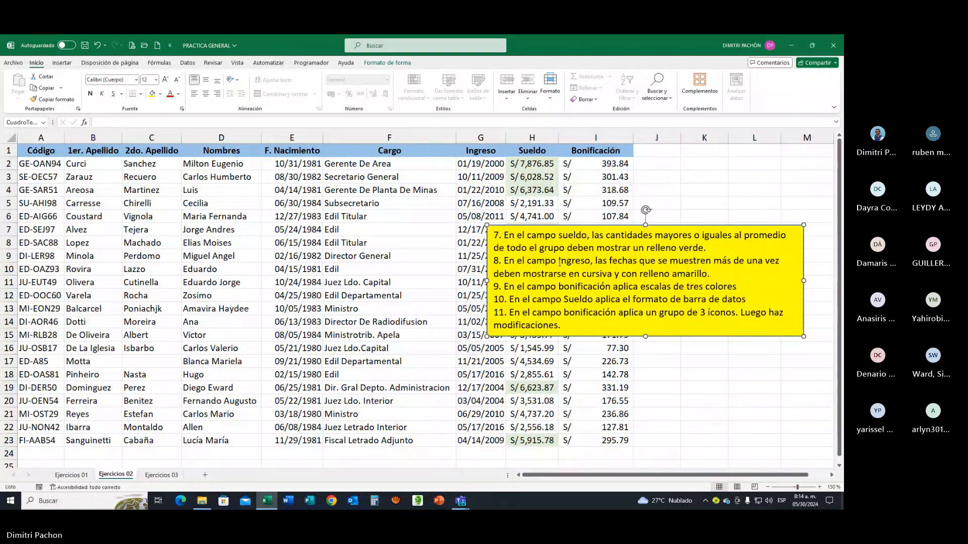
{"action": "left_click_drag", "start_coordinate": [578, 231], "coordinate": [208, 266]}
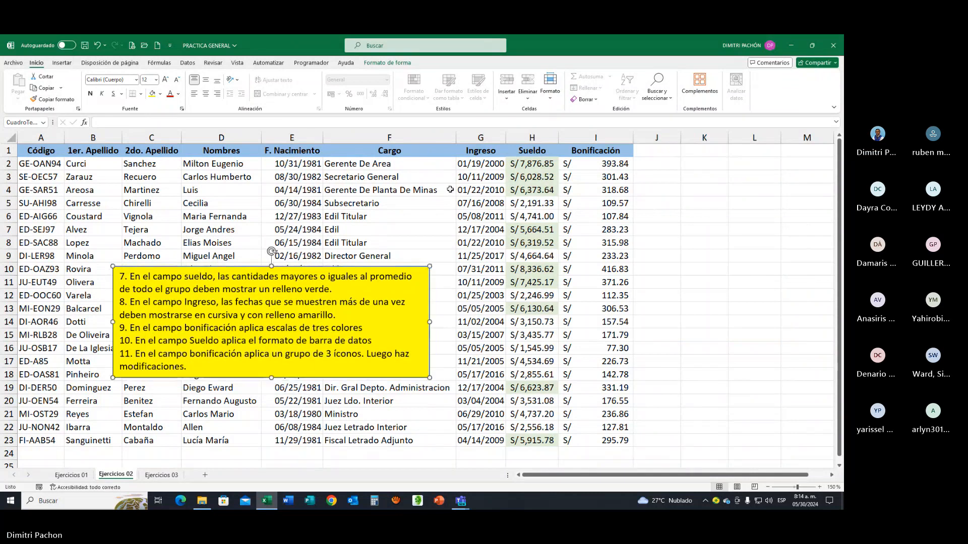
Start a new conditional formatting rule for the Ingreso dates G2:G23 that formats "duplicado" values in the selected range
{"action": "left_click_drag", "start_coordinate": [481, 163], "coordinate": [497, 439]}
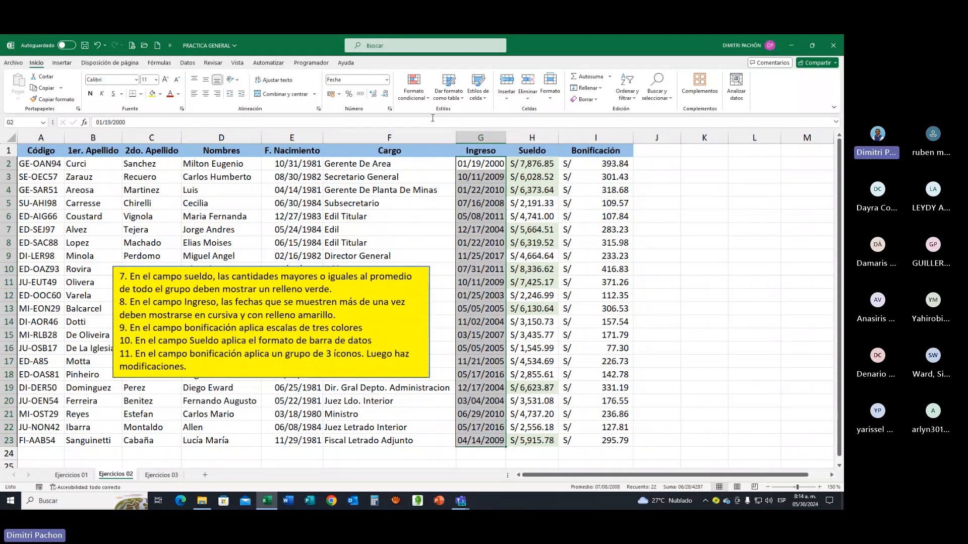
{"action": "left_click", "coordinate": [423, 100]}
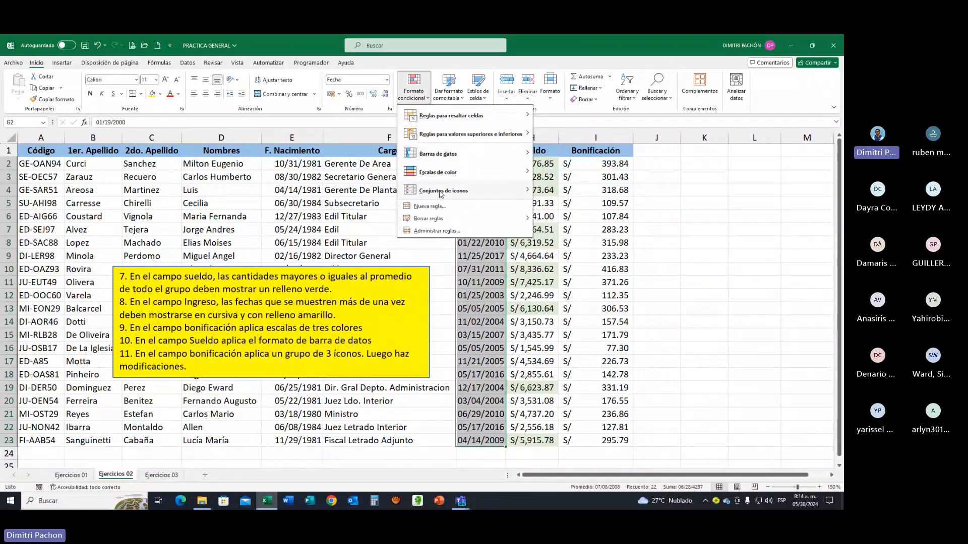
{"action": "left_click", "coordinate": [429, 206]}
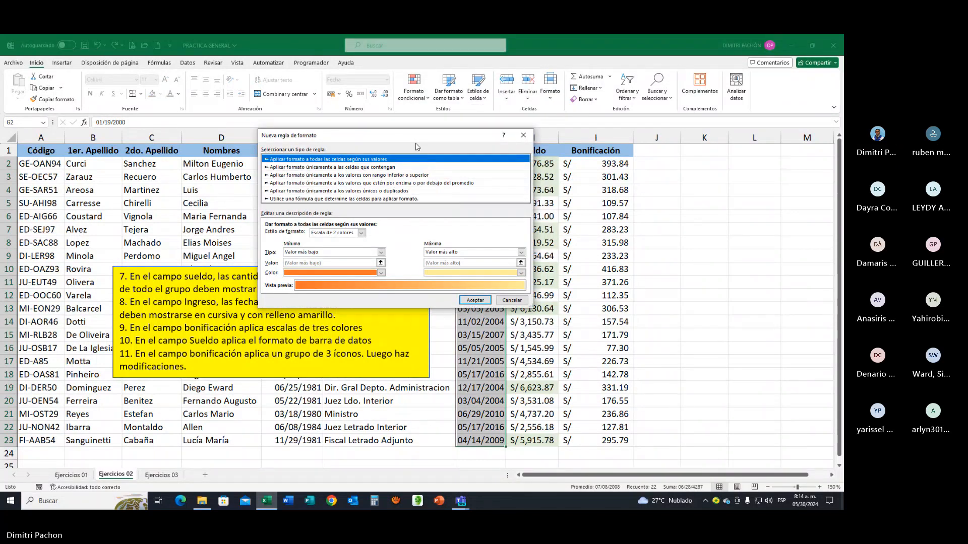
{"action": "left_click_drag", "start_coordinate": [416, 146], "coordinate": [682, 177]}
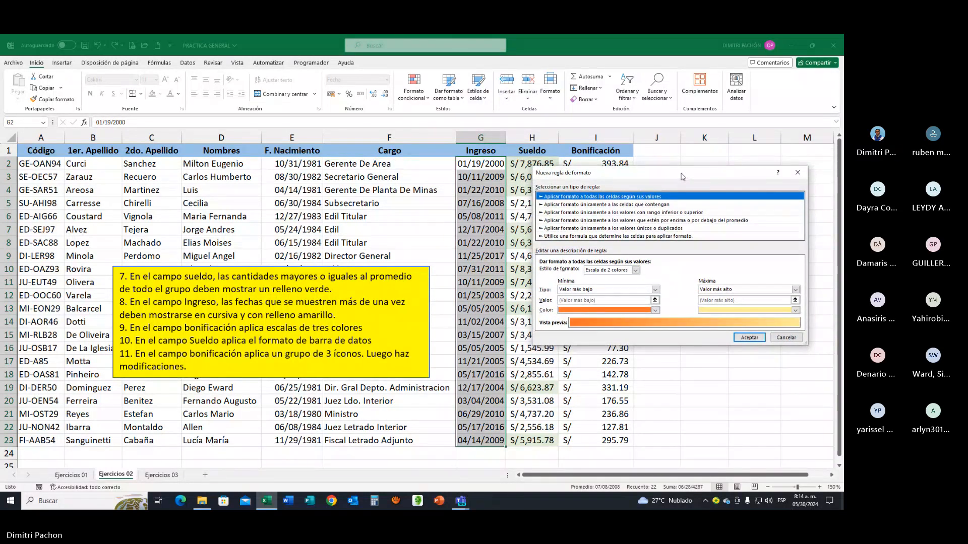
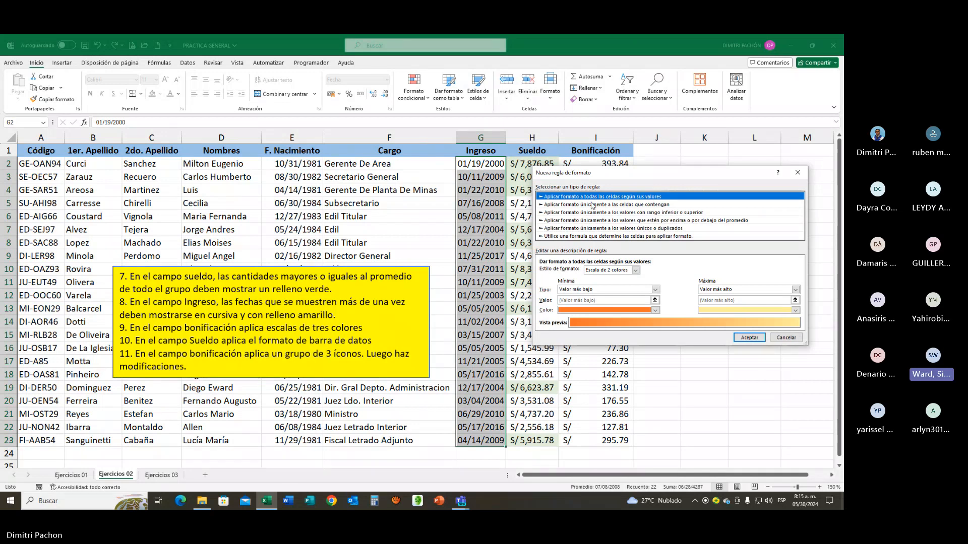
{"action": "left_click", "coordinate": [631, 230]}
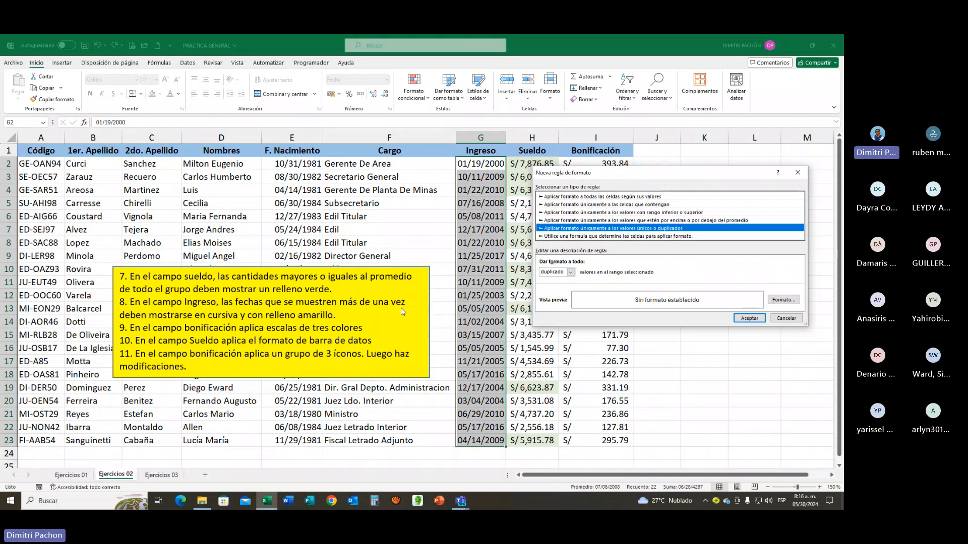
{"action": "left_click", "coordinate": [570, 272]}
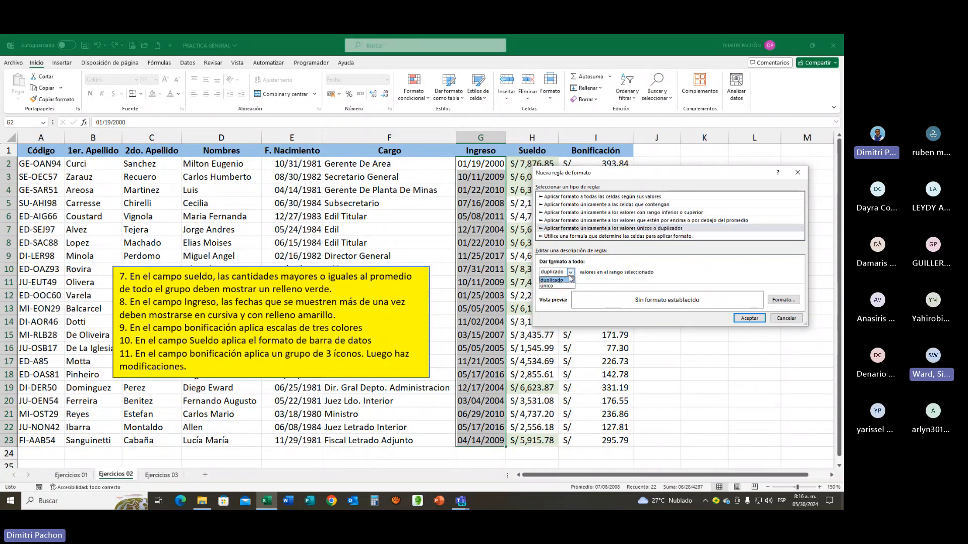
{"action": "left_click", "coordinate": [562, 280]}
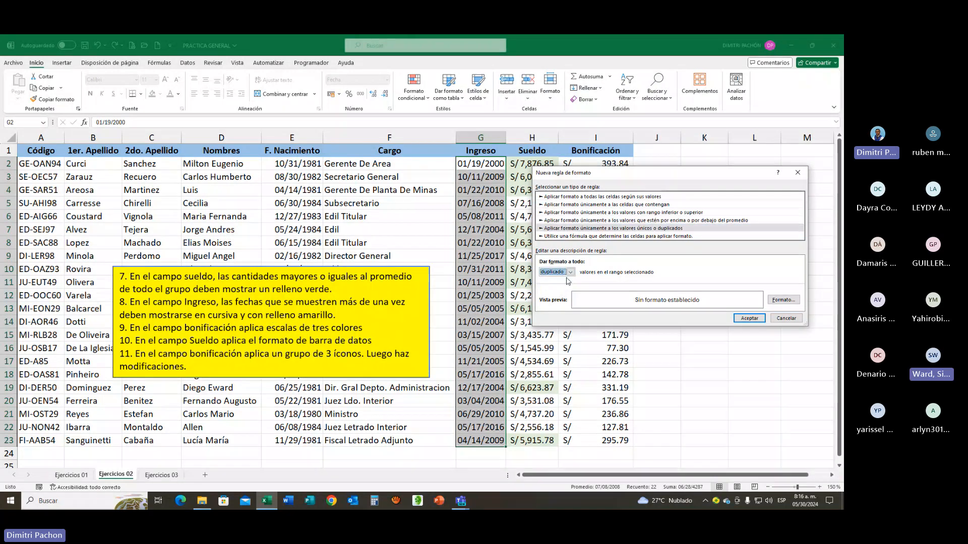
Give the duplicate-dates rule the Cursiva font style and a yellow fill, and apply it to the Ingreso column
{"action": "left_click", "coordinate": [783, 300]}
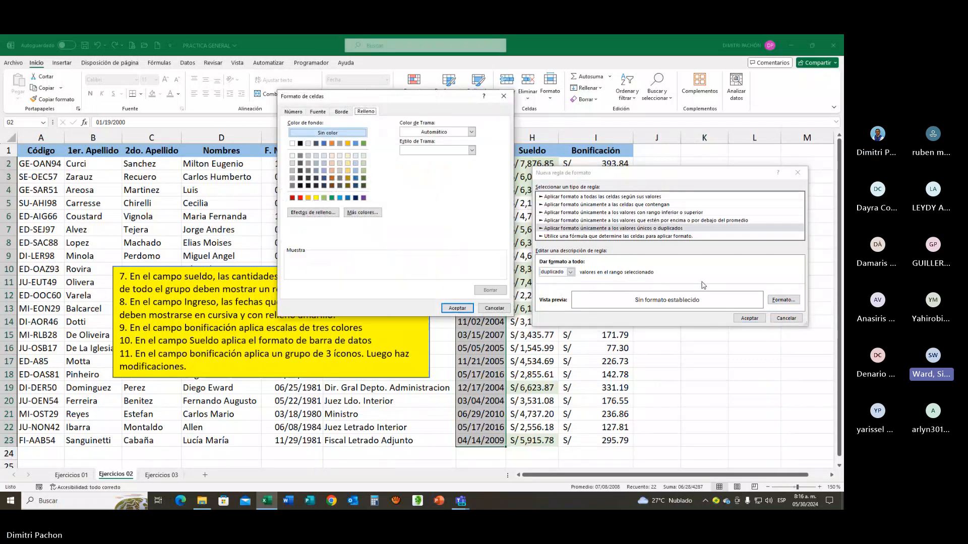
{"action": "left_click", "coordinate": [316, 112]}
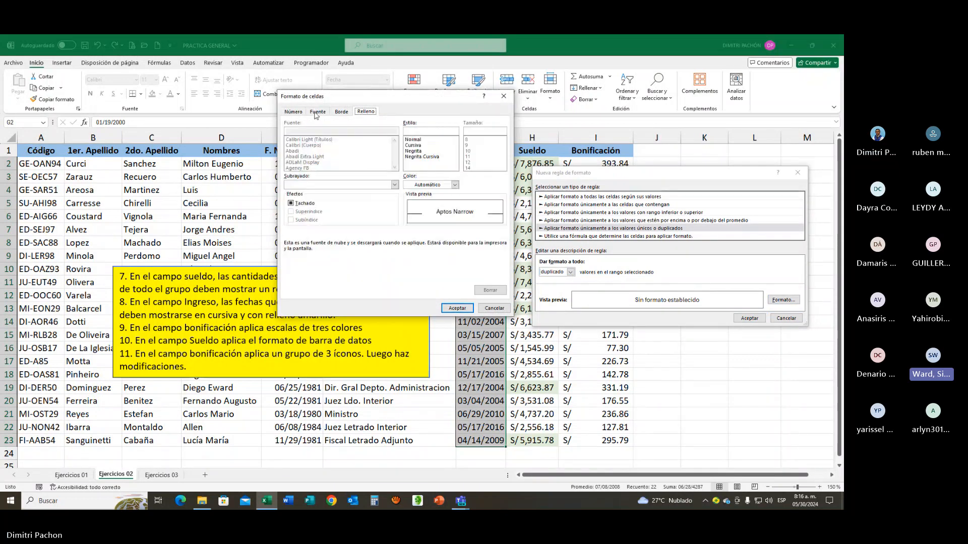
{"action": "left_click", "coordinate": [419, 146]}
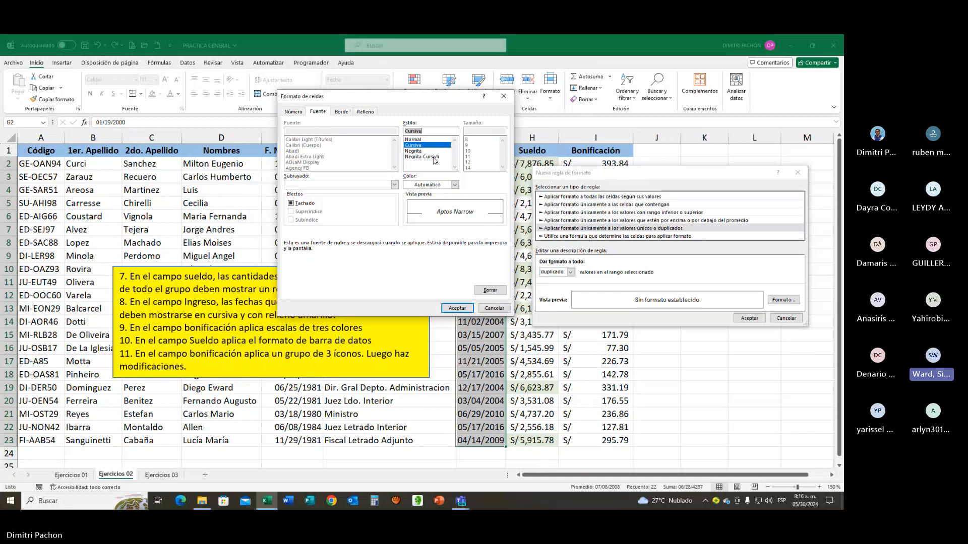
{"action": "left_click", "coordinate": [424, 186]}
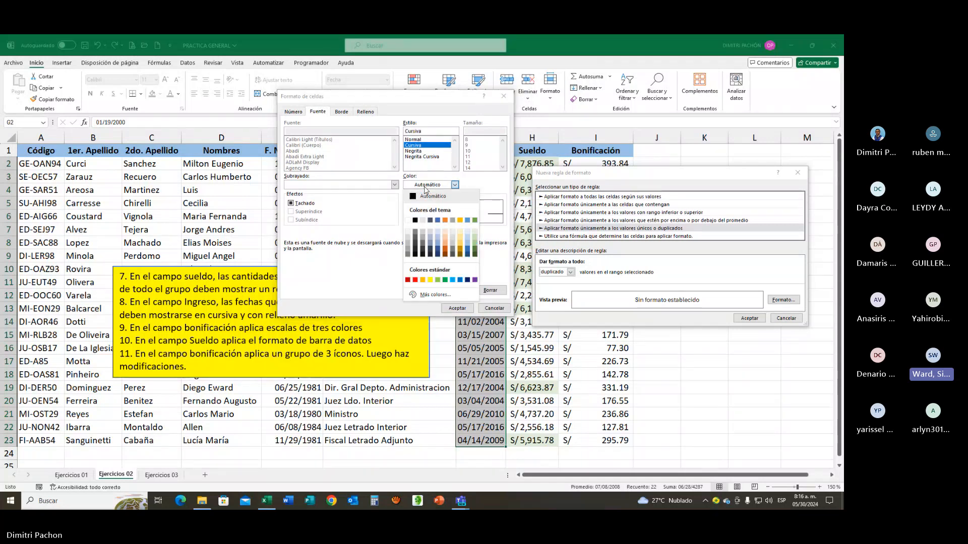
{"action": "left_click", "coordinate": [364, 113]}
{"action": "left_click", "coordinate": [364, 113]}
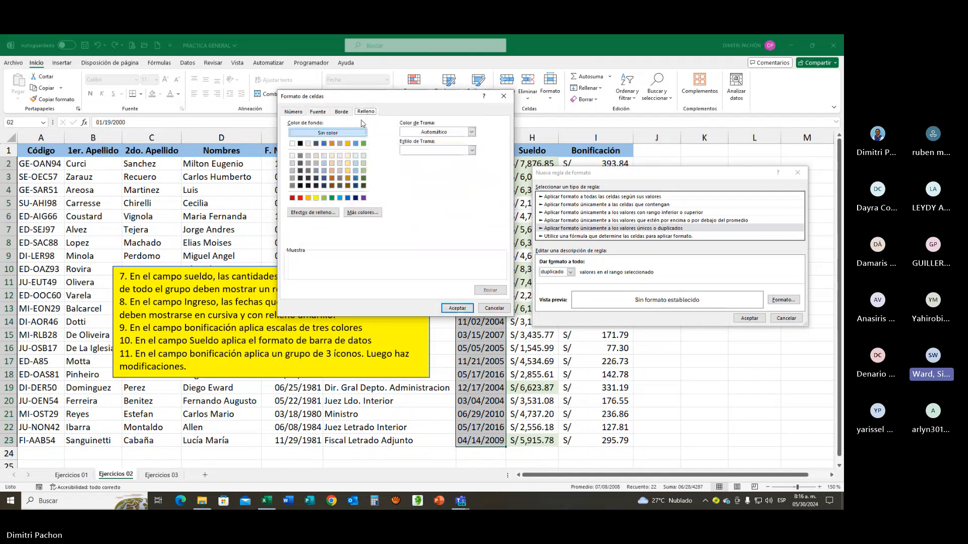
{"action": "left_click", "coordinate": [316, 198]}
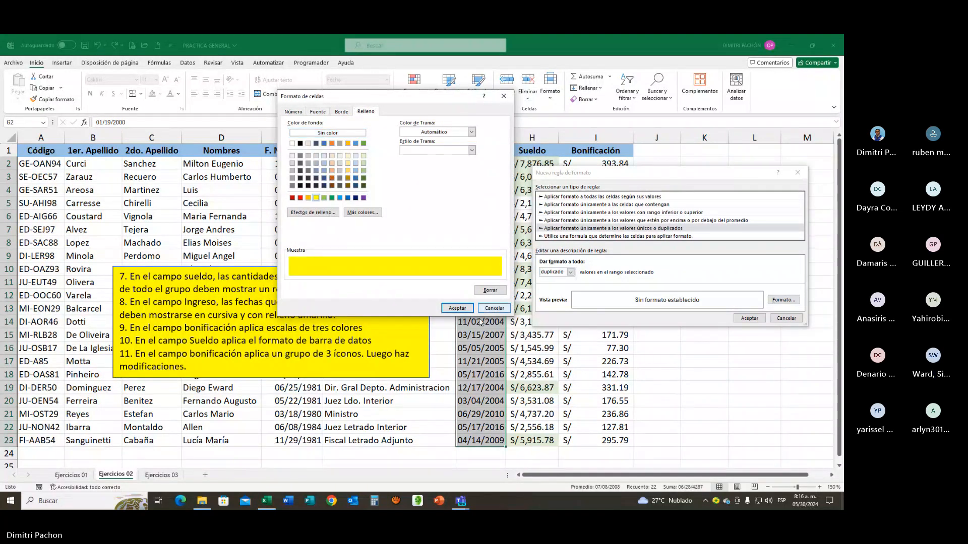
{"action": "left_click", "coordinate": [457, 308]}
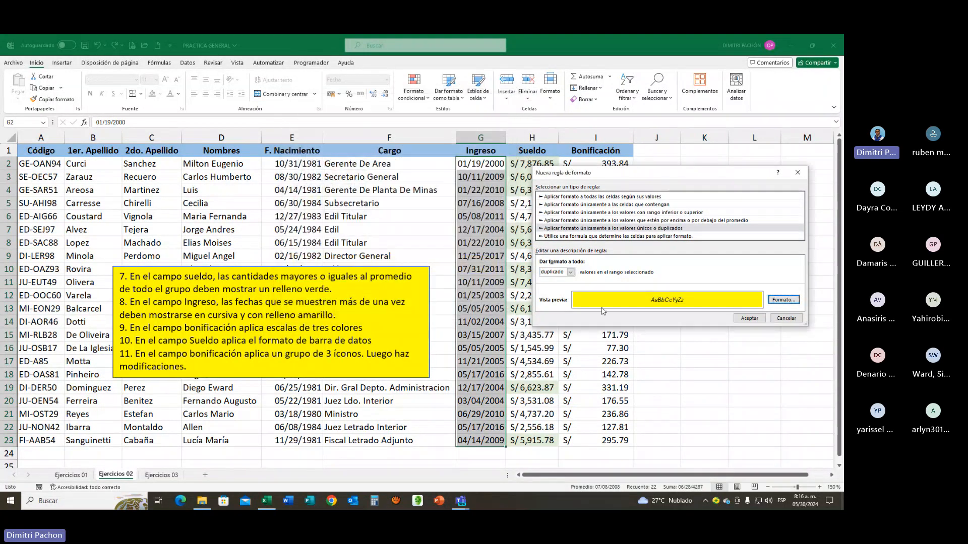
{"action": "left_click", "coordinate": [742, 321]}
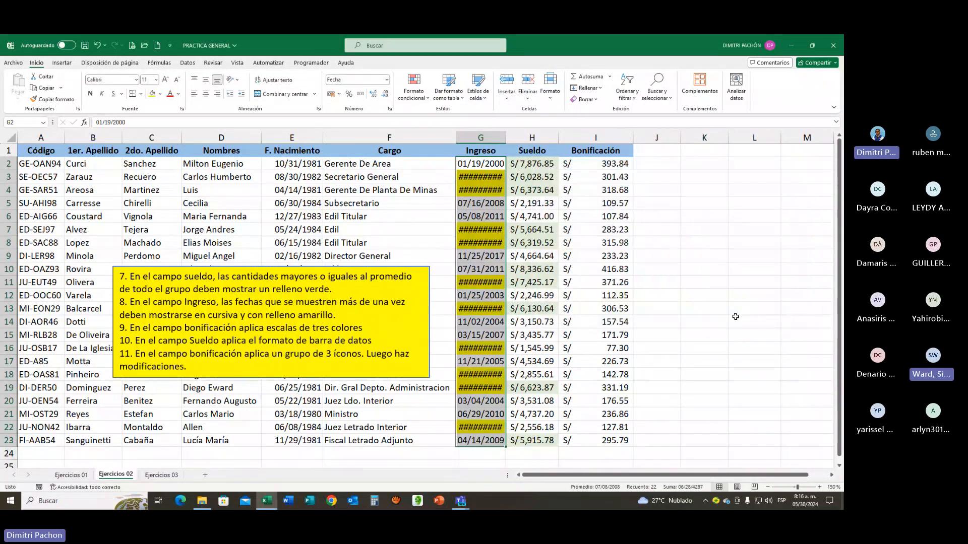
{"action": "left_click", "coordinate": [798, 441]}
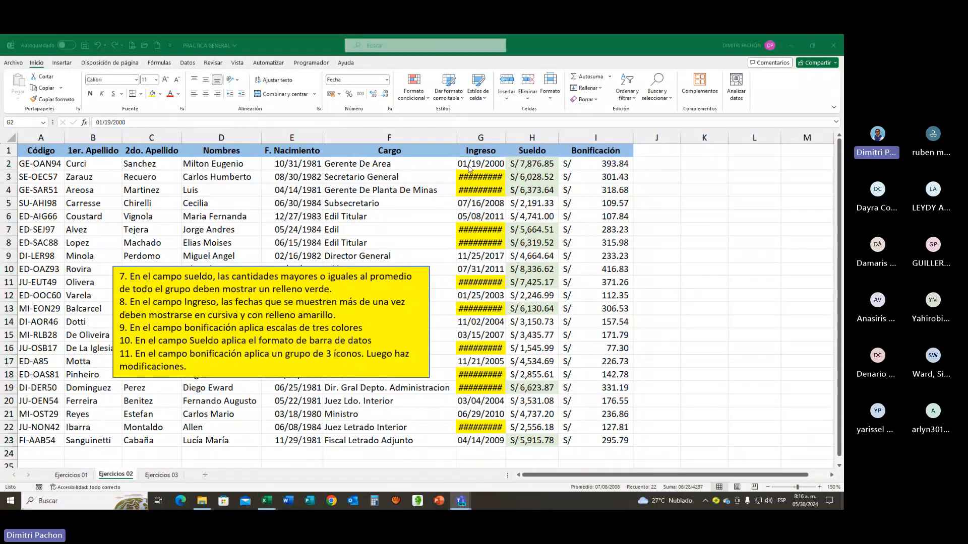
Widen the Ingreso column to fit its contents so the italic dates display in full
{"action": "left_click", "coordinate": [507, 139]}
{"action": "double_click", "coordinate": [506, 138]}
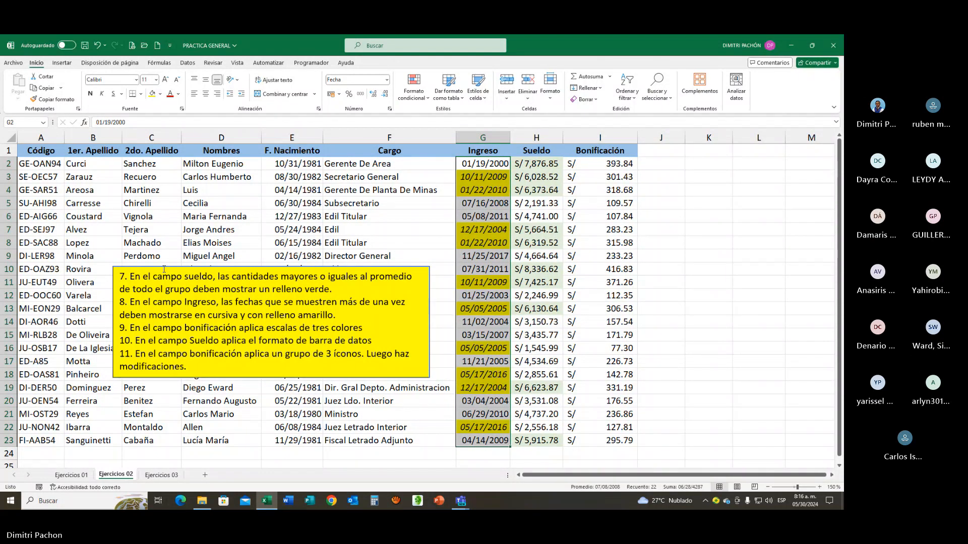
{"action": "left_click", "coordinate": [471, 178]}
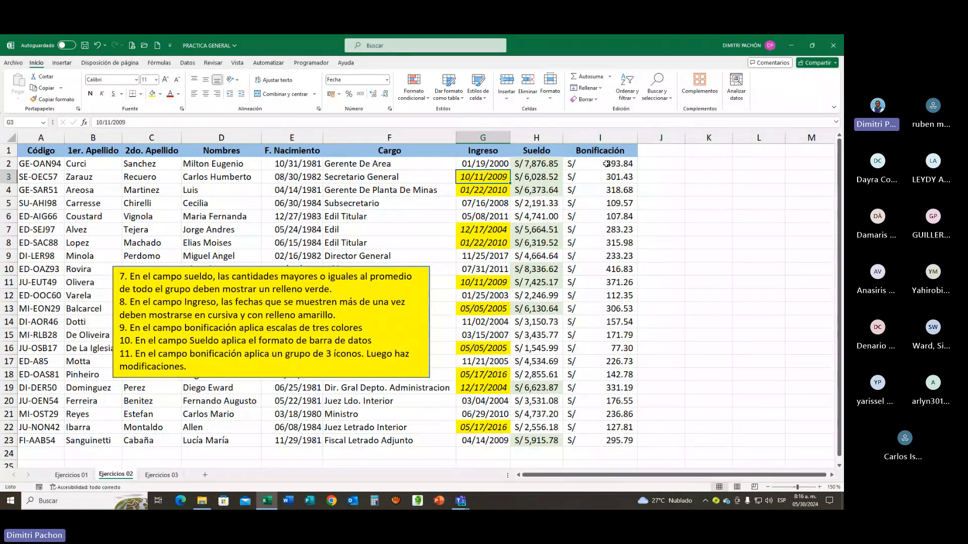
Apply a new three-colour scale rule (Escala de 3 colores) to the Bonificación values in I2:I23
{"action": "left_click_drag", "start_coordinate": [605, 167], "coordinate": [605, 229]}
{"action": "left_click_drag", "start_coordinate": [605, 290], "coordinate": [603, 398]}
{"action": "left_click", "coordinate": [718, 234]}
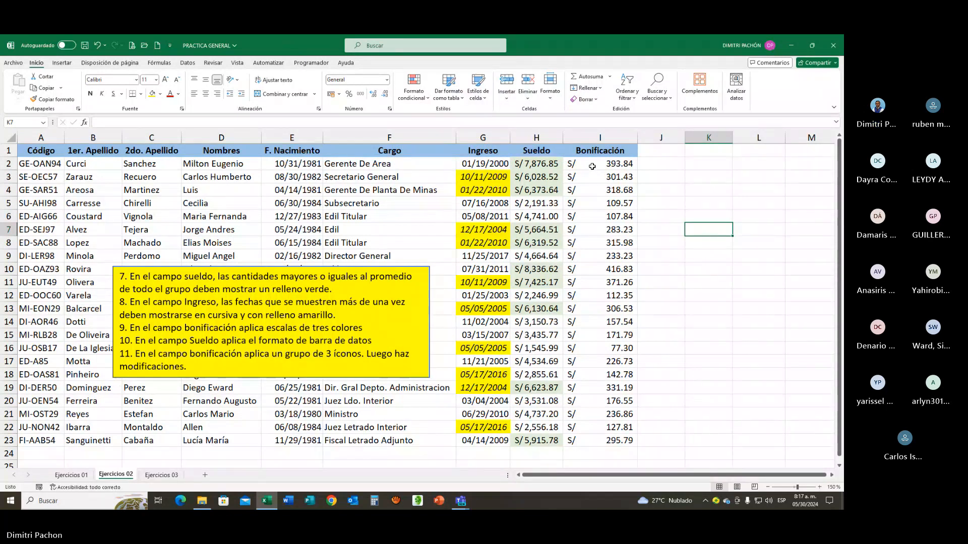
{"action": "left_click_drag", "start_coordinate": [593, 164], "coordinate": [606, 439]}
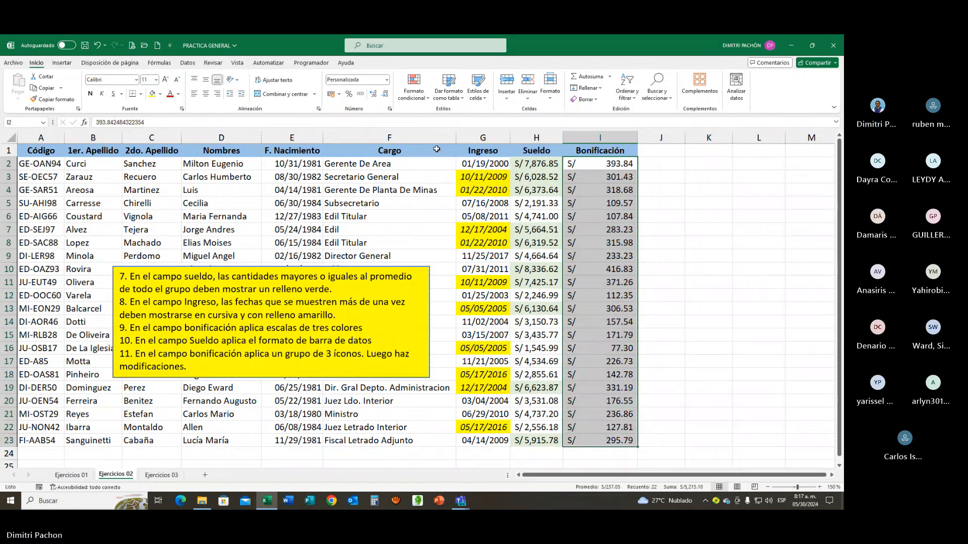
{"action": "left_click", "coordinate": [418, 95]}
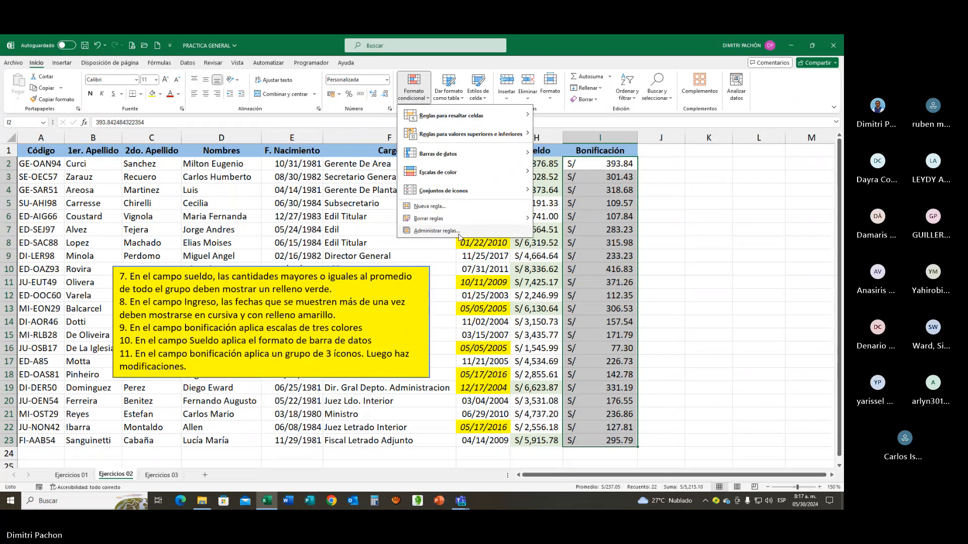
{"action": "left_click", "coordinate": [429, 206]}
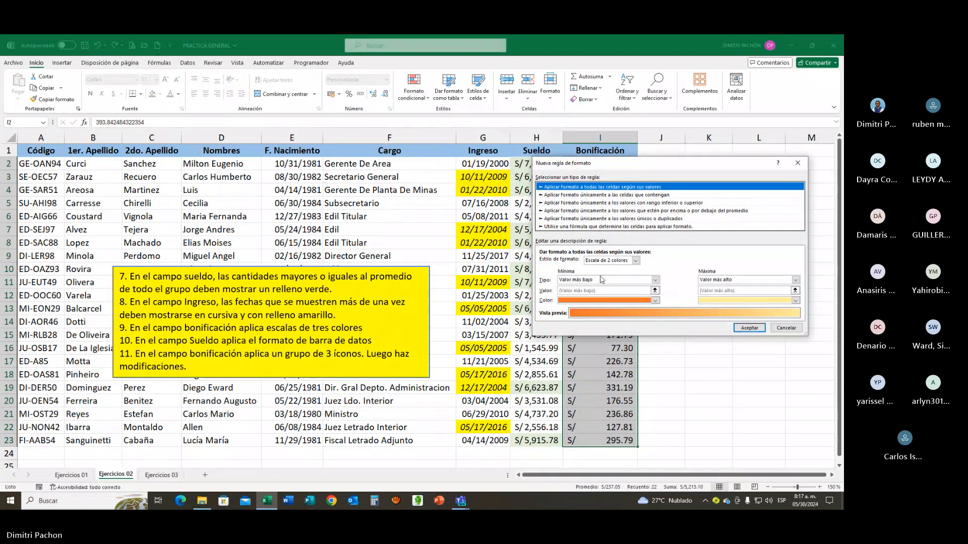
{"action": "left_click", "coordinate": [635, 261]}
{"action": "left_click", "coordinate": [628, 275]}
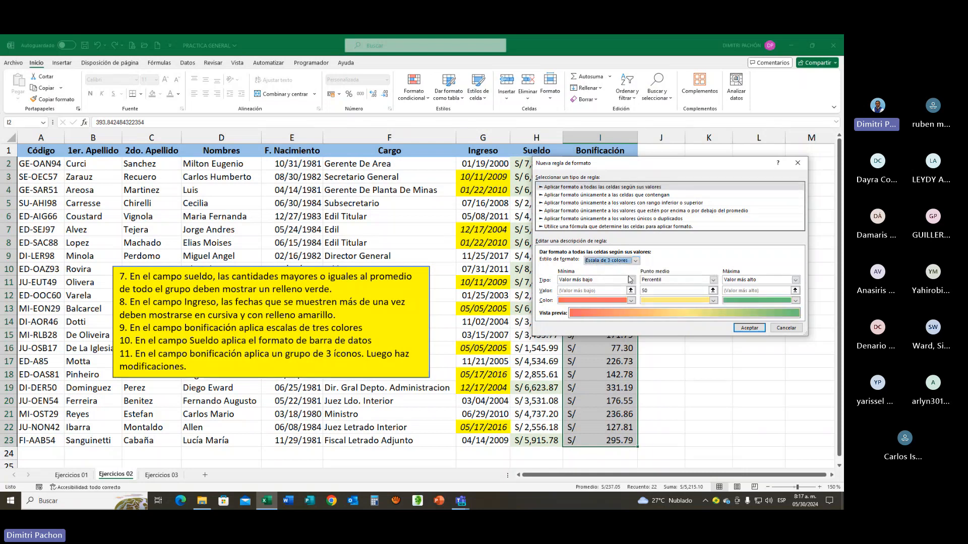
{"action": "left_click", "coordinate": [749, 328]}
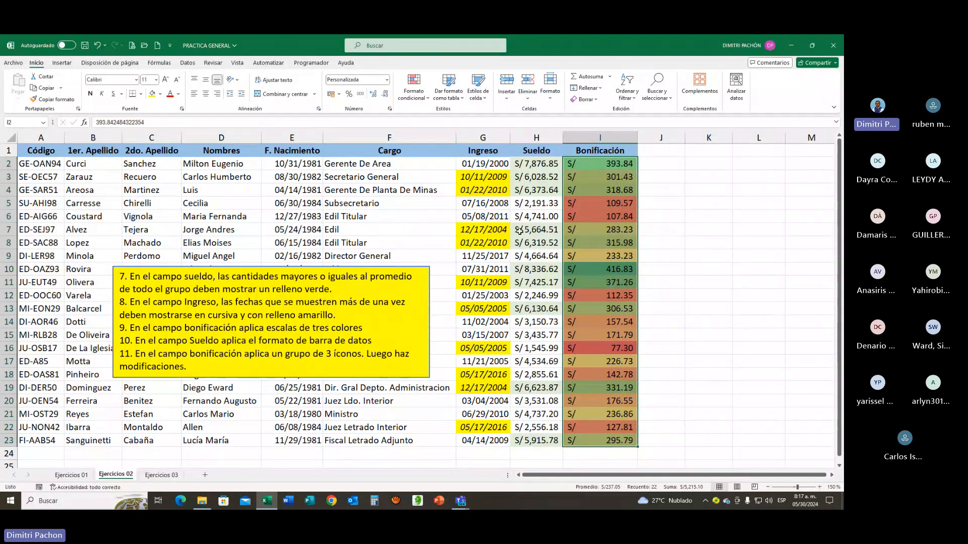
Sort the Bonificación values in I2:I23 from smallest to largest, continuing with the current selection only, and review the colour gradient
{"action": "left_click", "coordinate": [634, 99]}
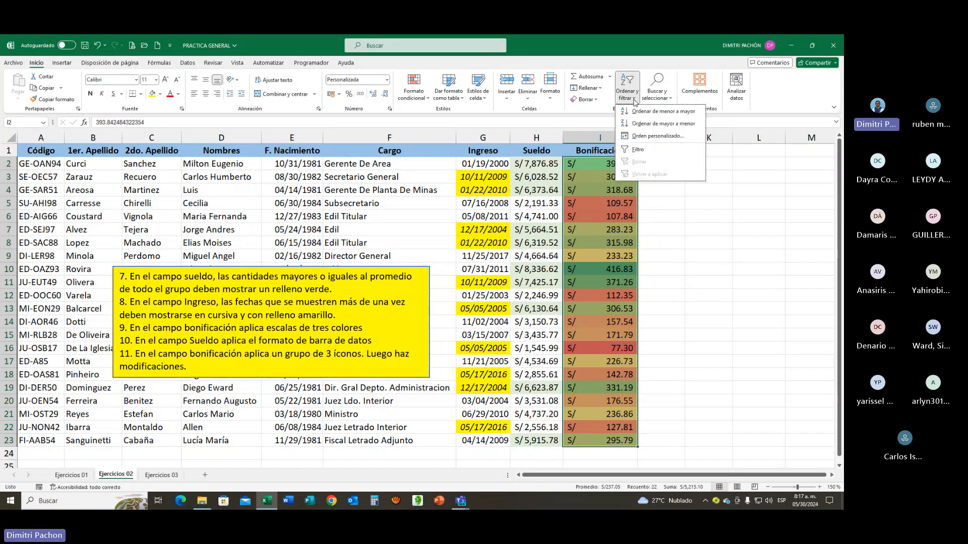
{"action": "left_click", "coordinate": [636, 111]}
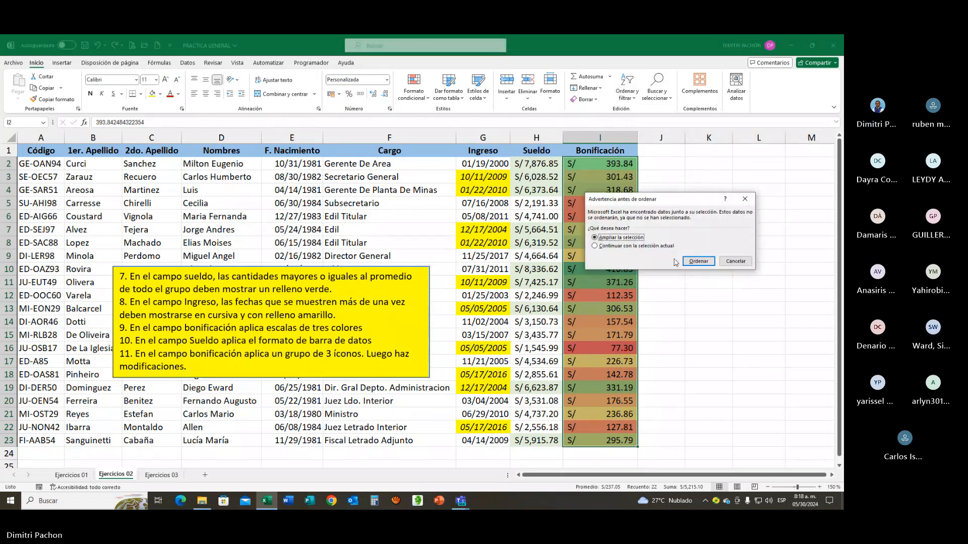
{"action": "left_click", "coordinate": [595, 246]}
{"action": "left_click", "coordinate": [698, 261]}
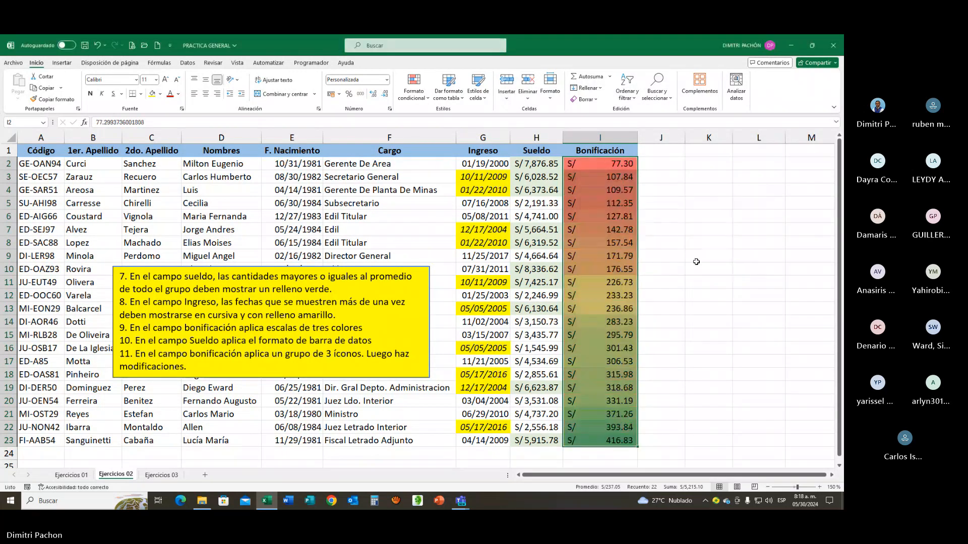
{"action": "left_click", "coordinate": [621, 165]}
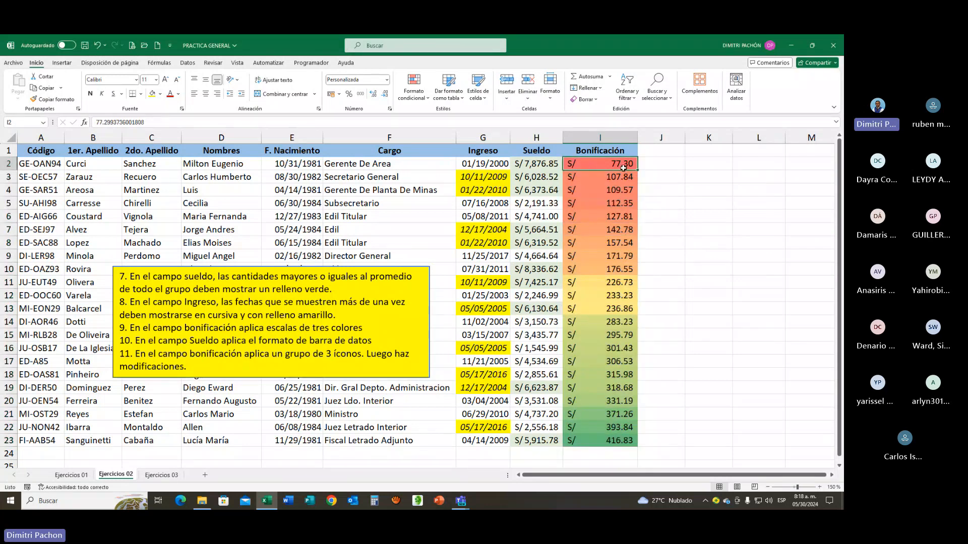
{"action": "left_click_drag", "start_coordinate": [623, 168], "coordinate": [625, 441]}
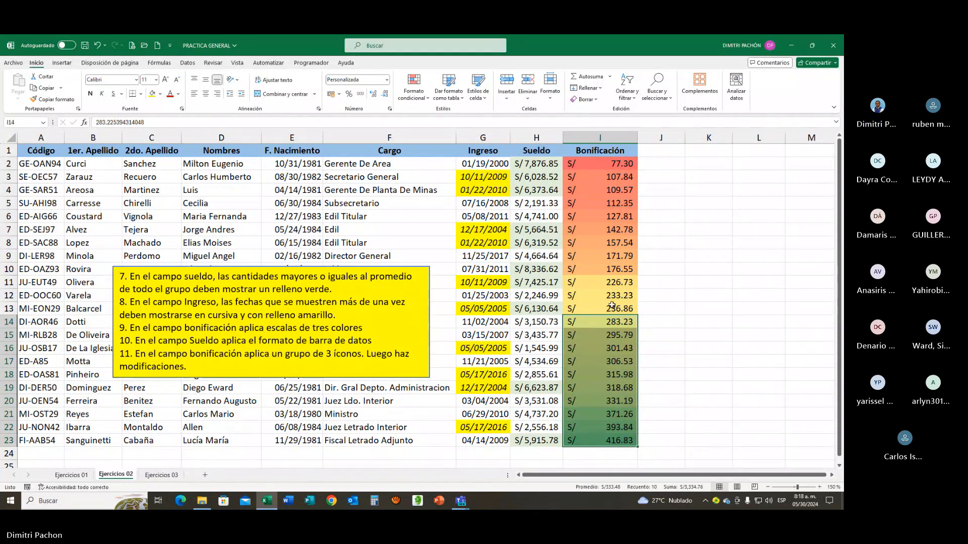
{"action": "left_click", "coordinate": [612, 305]}
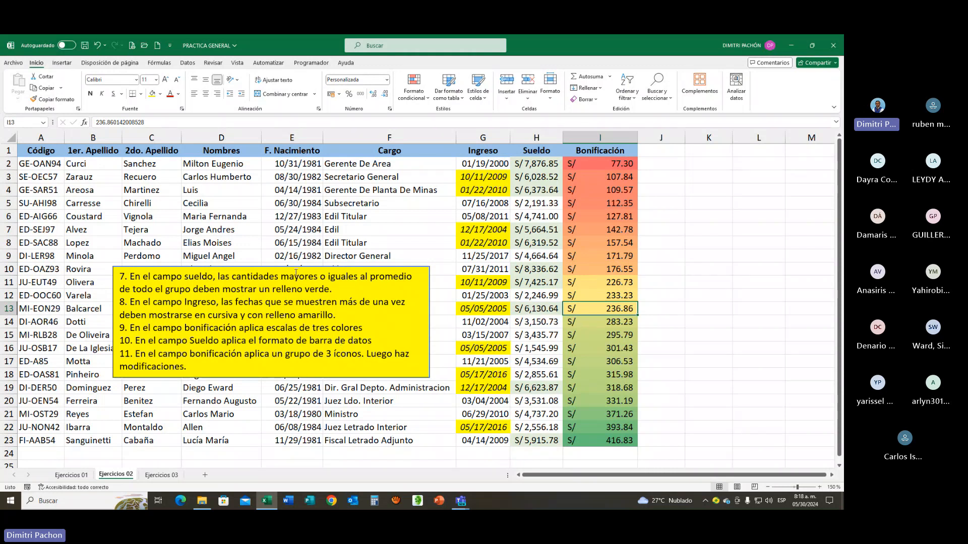
Clear the conditional formatting rules from the Sueldo cells H2:H23
{"action": "left_click", "coordinate": [283, 273]}
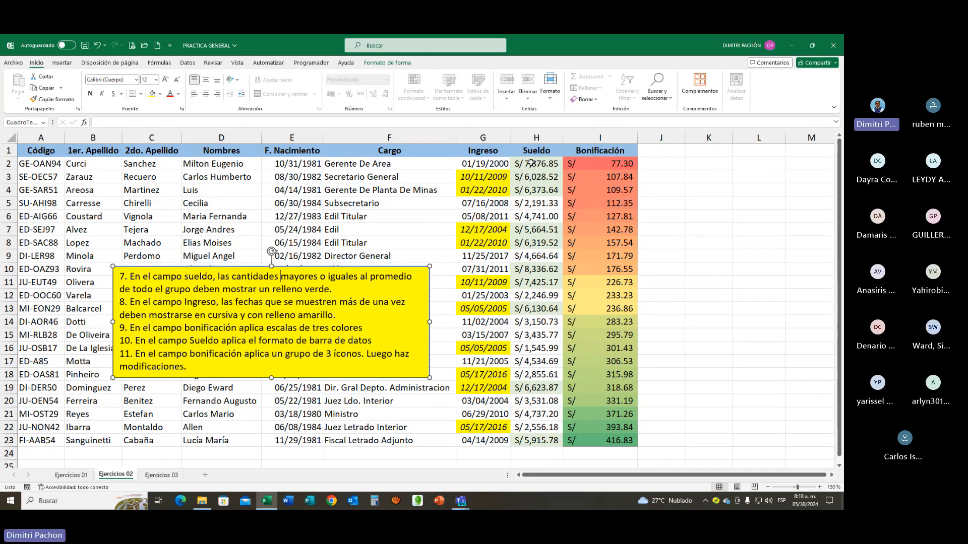
{"action": "left_click_drag", "start_coordinate": [529, 163], "coordinate": [547, 444]}
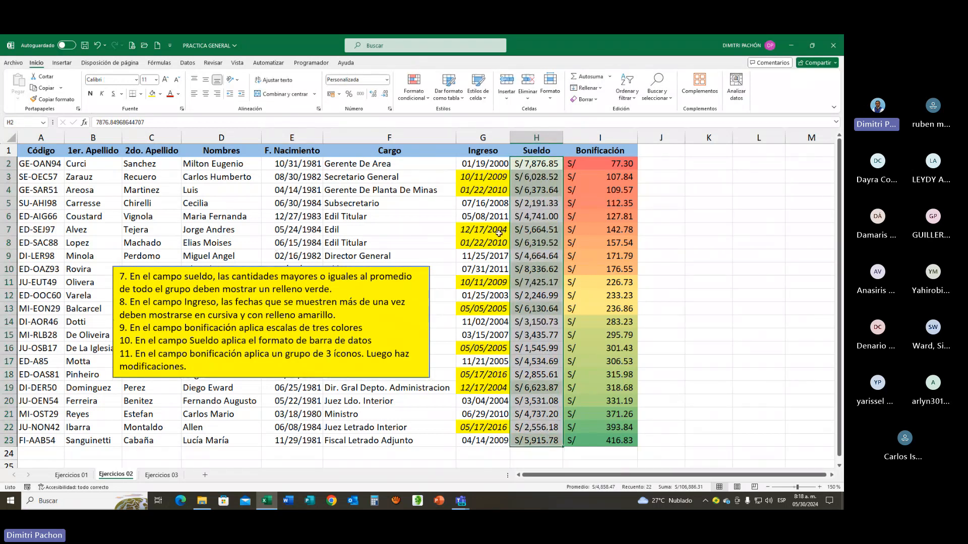
{"action": "left_click", "coordinate": [428, 103]}
{"action": "mouse_move", "coordinate": [476, 223]}
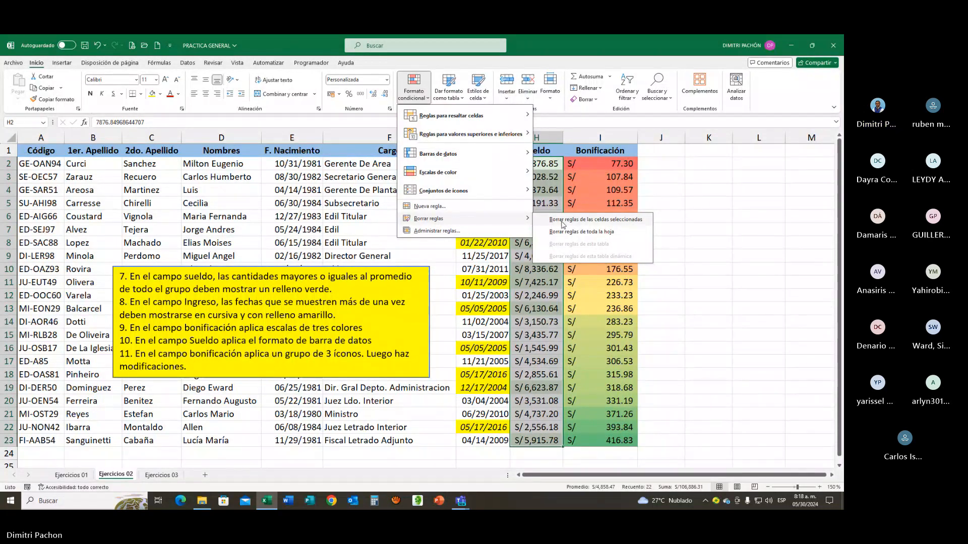
{"action": "left_click", "coordinate": [562, 222]}
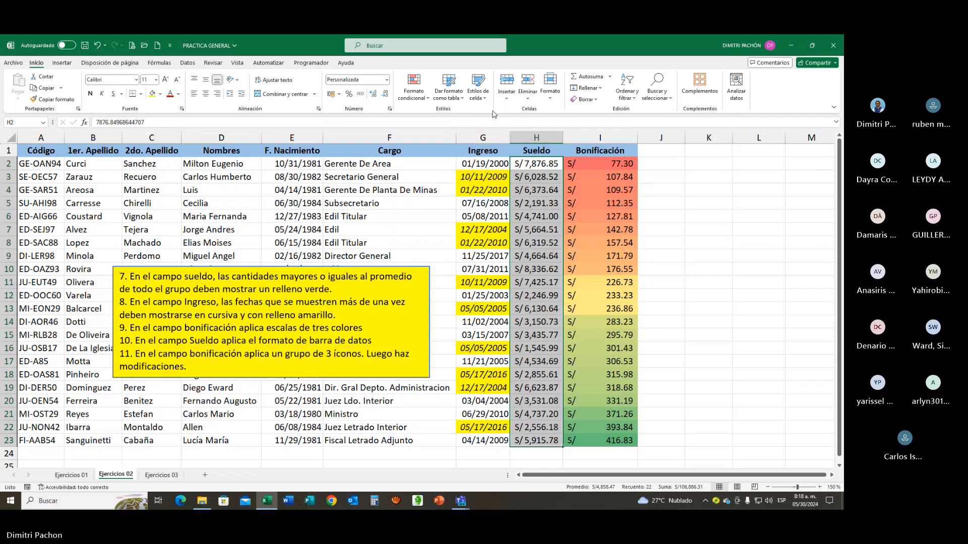
Apply solid-fill red data bars to the Sueldo values in H2:H23
{"action": "left_click", "coordinate": [427, 98]}
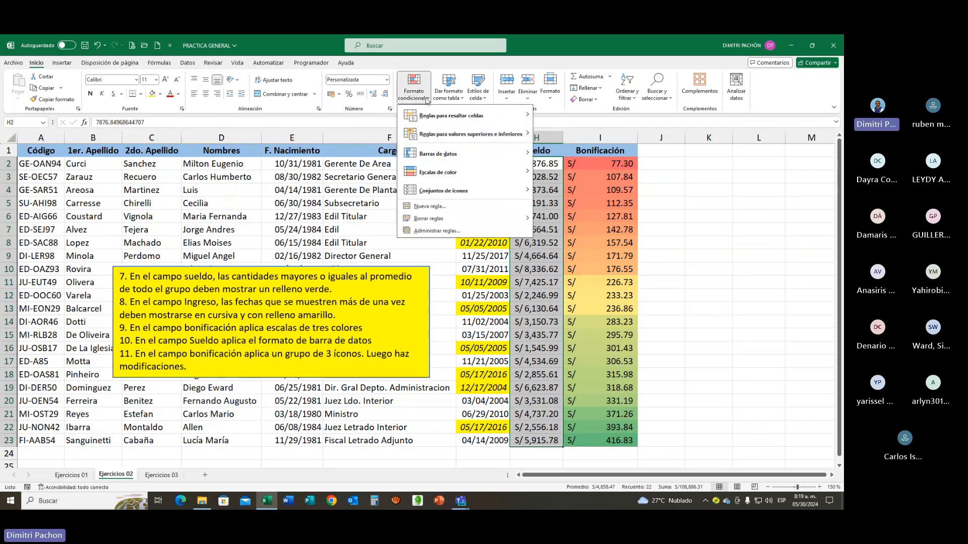
{"action": "mouse_move", "coordinate": [436, 158]}
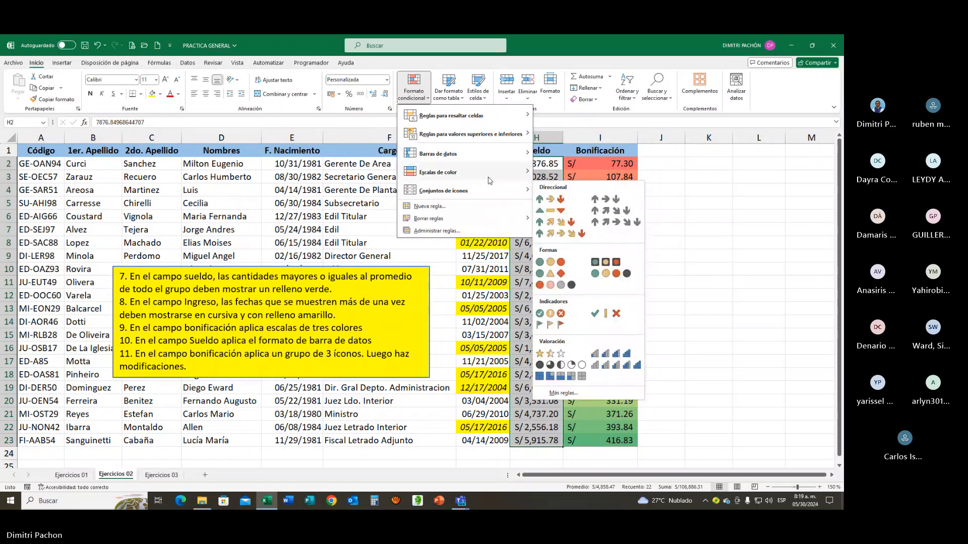
{"action": "mouse_move", "coordinate": [492, 154]}
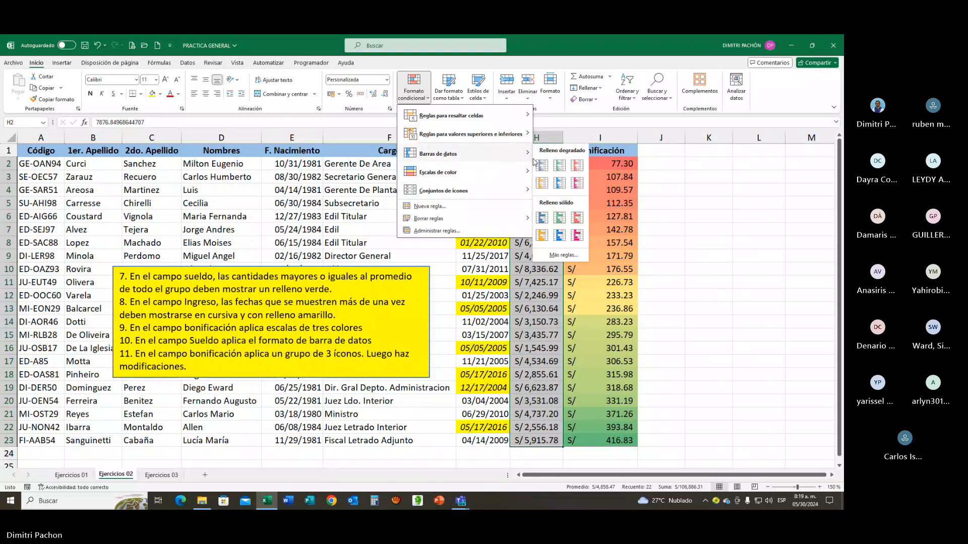
{"action": "left_click", "coordinate": [575, 220]}
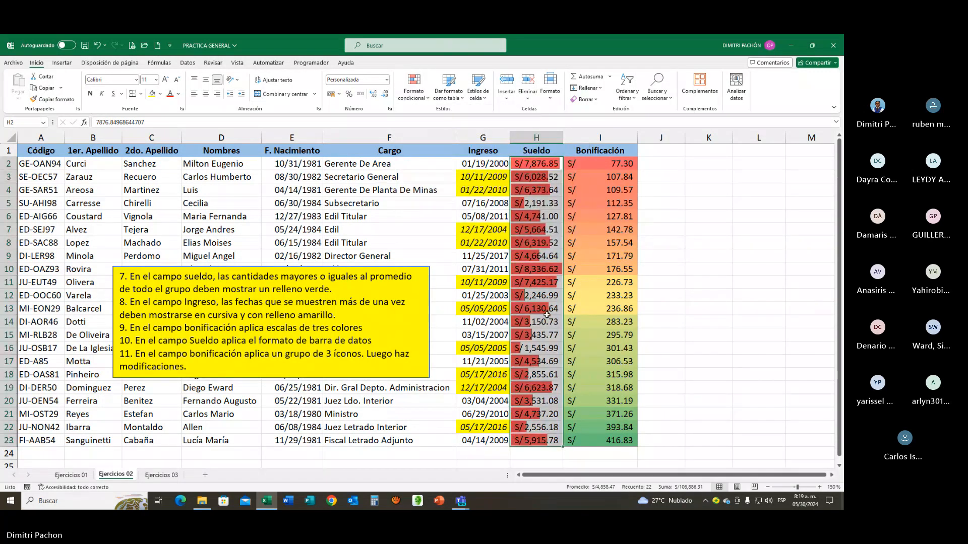
{"action": "left_click", "coordinate": [544, 315]}
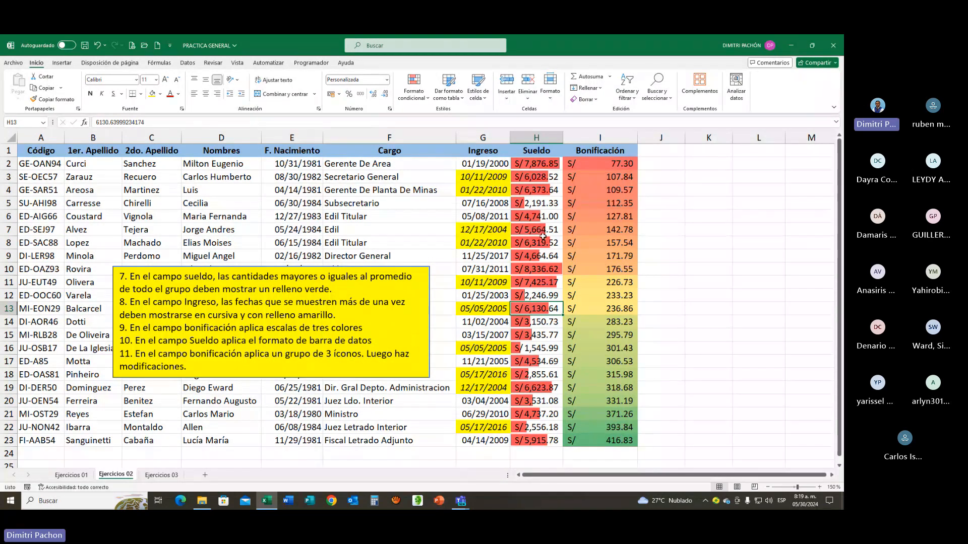
Clear the conditional formatting rules from the Bonificación cells I2:I23
{"action": "left_click", "coordinate": [603, 164]}
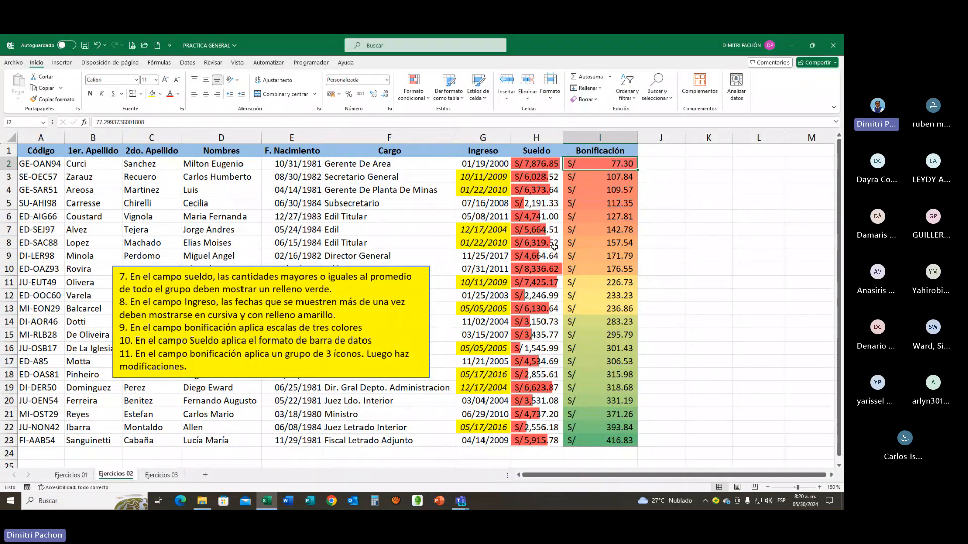
{"action": "left_click_drag", "start_coordinate": [602, 161], "coordinate": [603, 438]}
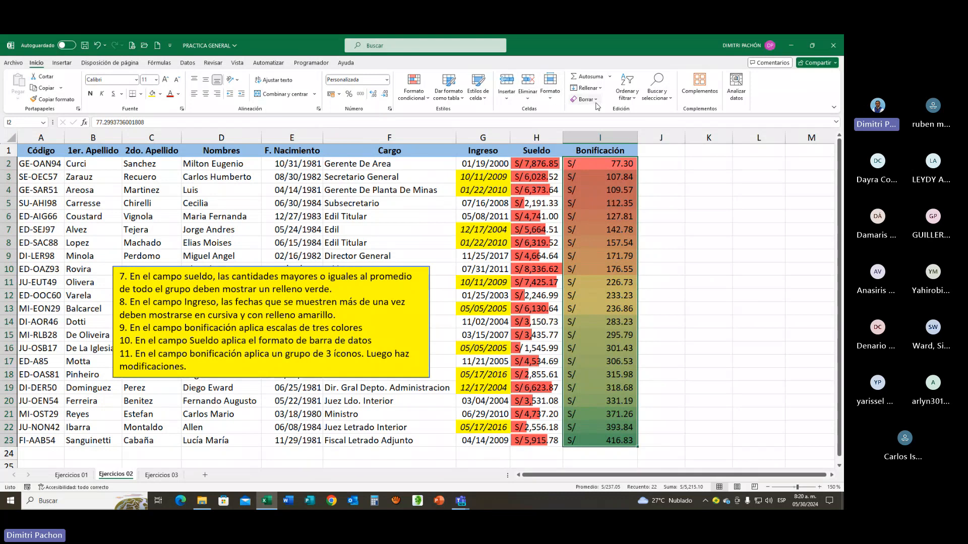
{"action": "left_click", "coordinate": [429, 101]}
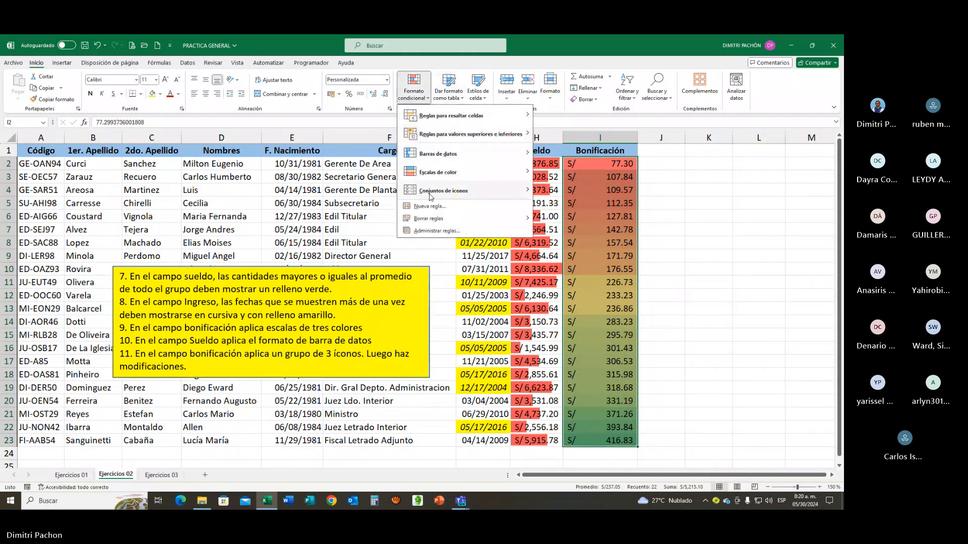
{"action": "mouse_move", "coordinate": [432, 220]}
{"action": "left_click", "coordinate": [539, 219]}
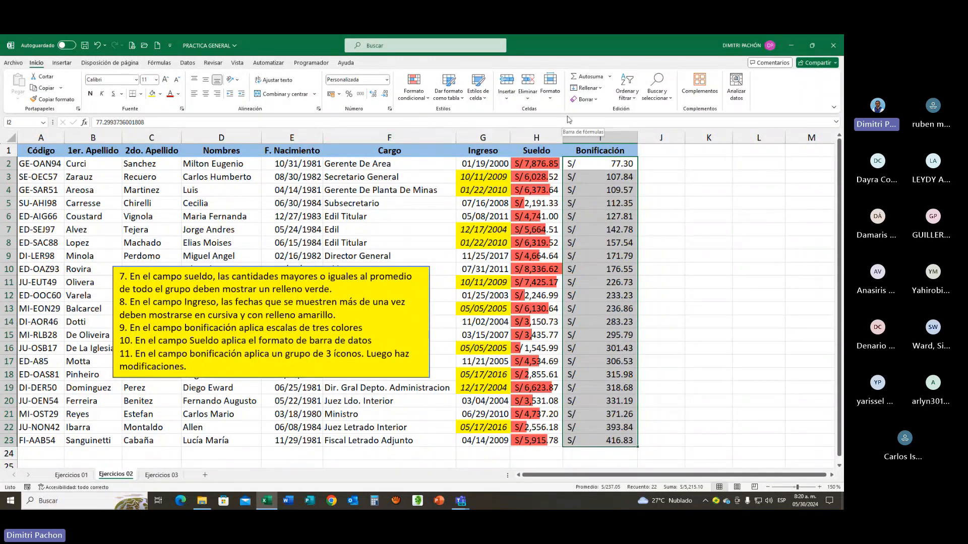
Apply the directional set of three coloured arrow icons to the Bonificación values in I2:I23
{"action": "left_click", "coordinate": [419, 98]}
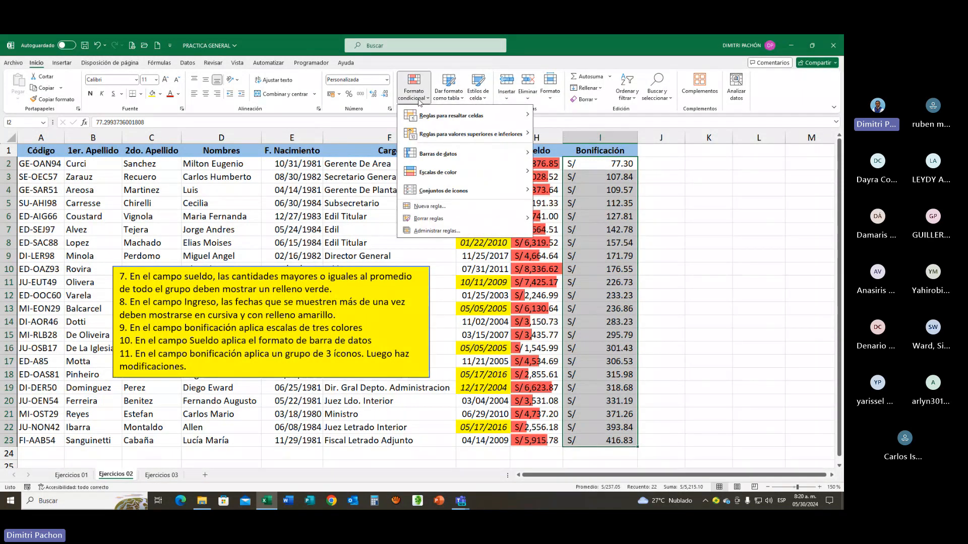
{"action": "mouse_move", "coordinate": [446, 197]}
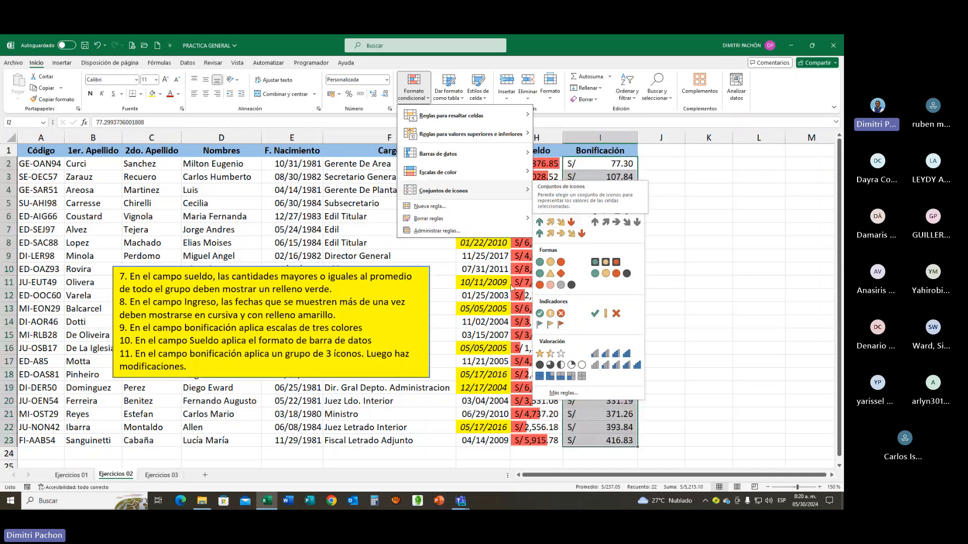
{"action": "left_click", "coordinate": [550, 199]}
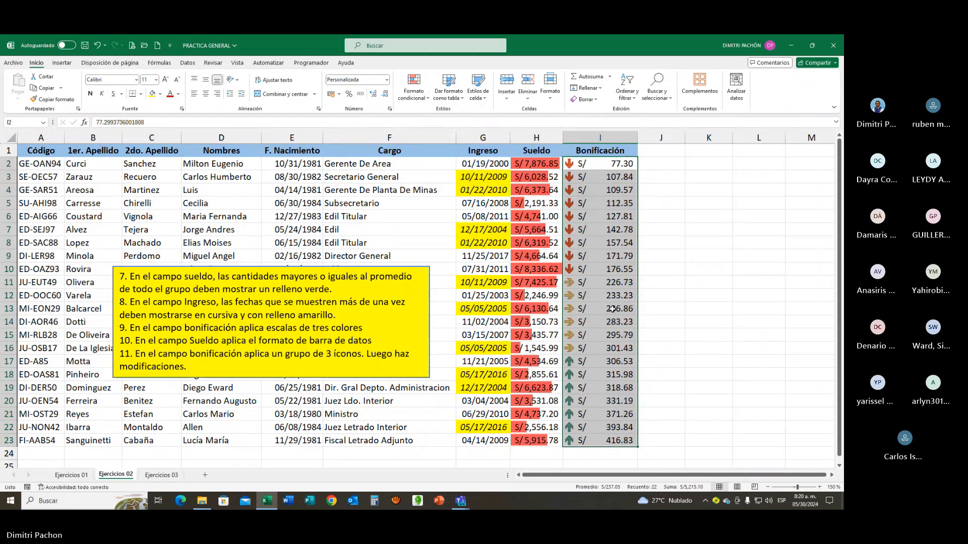
Examine which Bonificación values fall under each arrow icon, then select the whole of row 5
{"action": "left_click", "coordinate": [612, 255]}
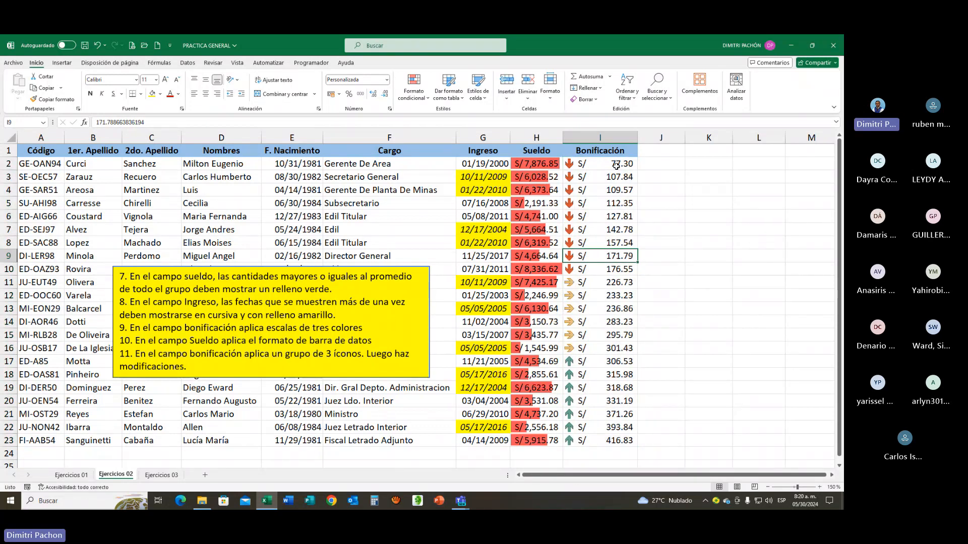
{"action": "left_click_drag", "start_coordinate": [616, 166], "coordinate": [617, 441]}
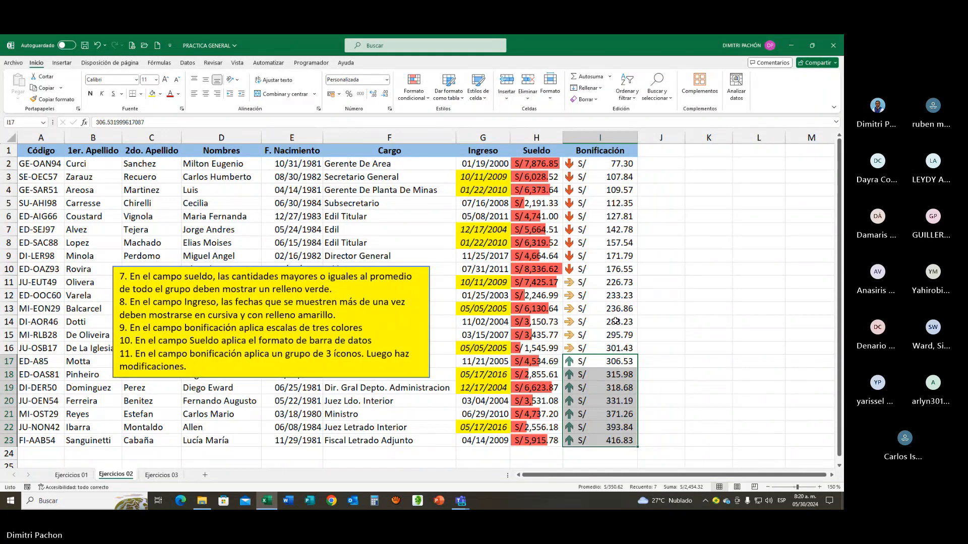
{"action": "left_click", "coordinate": [615, 323]}
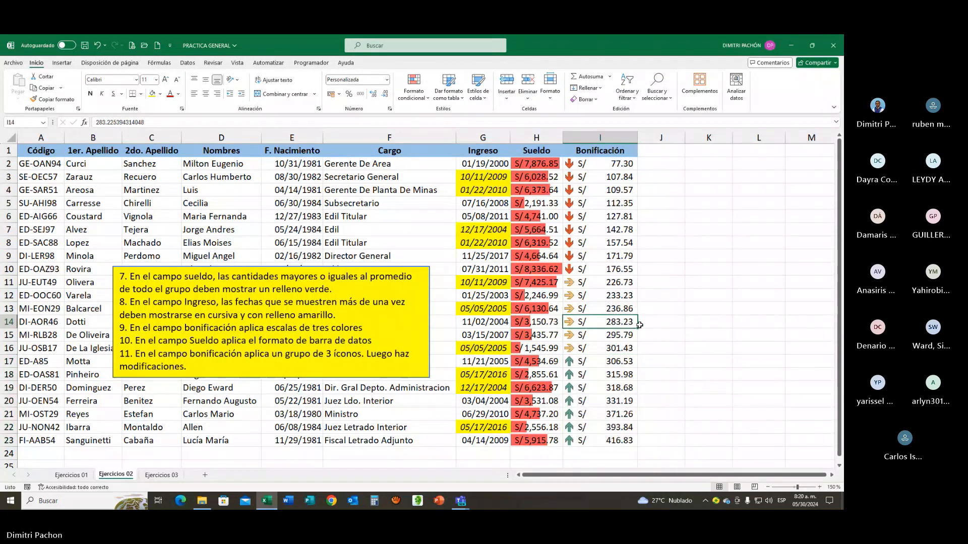
{"action": "left_click", "coordinate": [618, 204]}
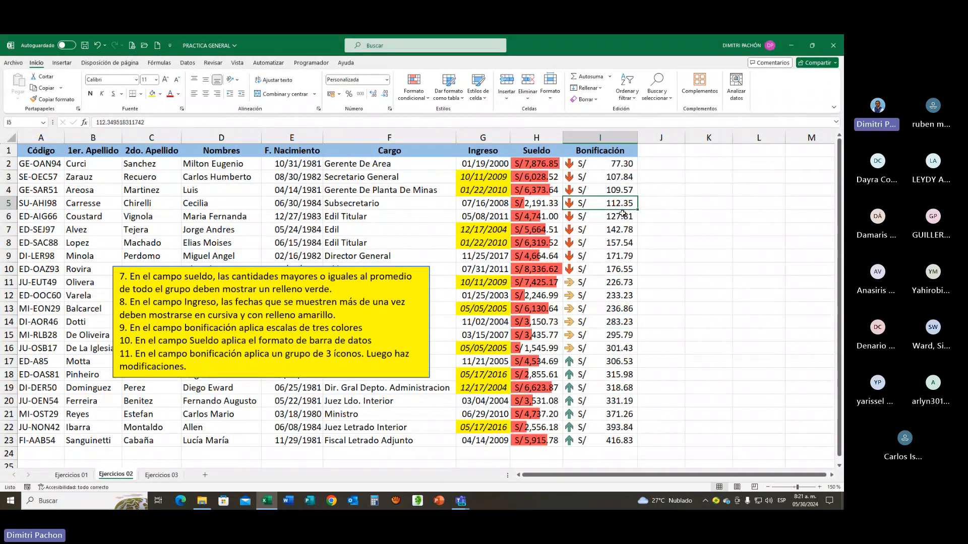
{"action": "left_click", "coordinate": [8, 203]}
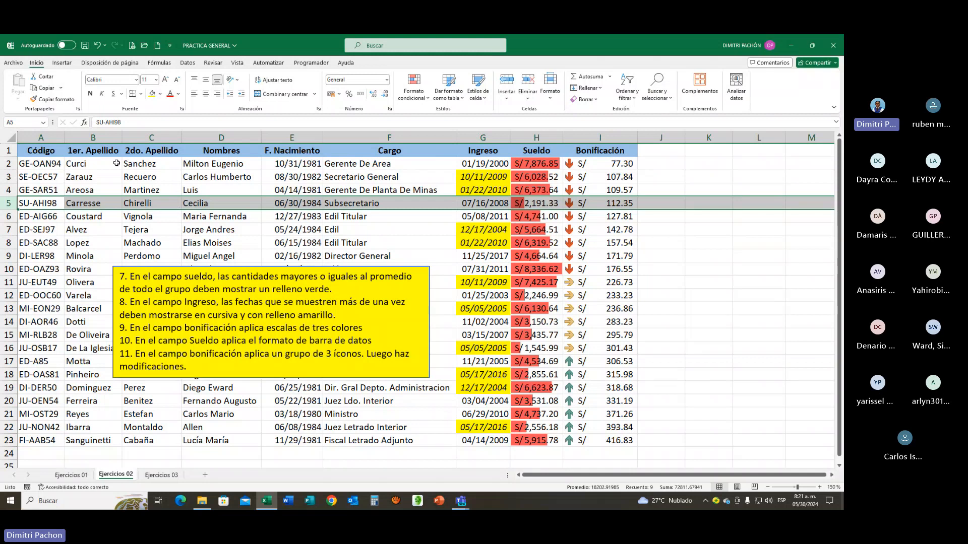
Change the Bonificación values to 500 in I5 and 50 in I16 to test the icon set
{"action": "left_click", "coordinate": [610, 202]}
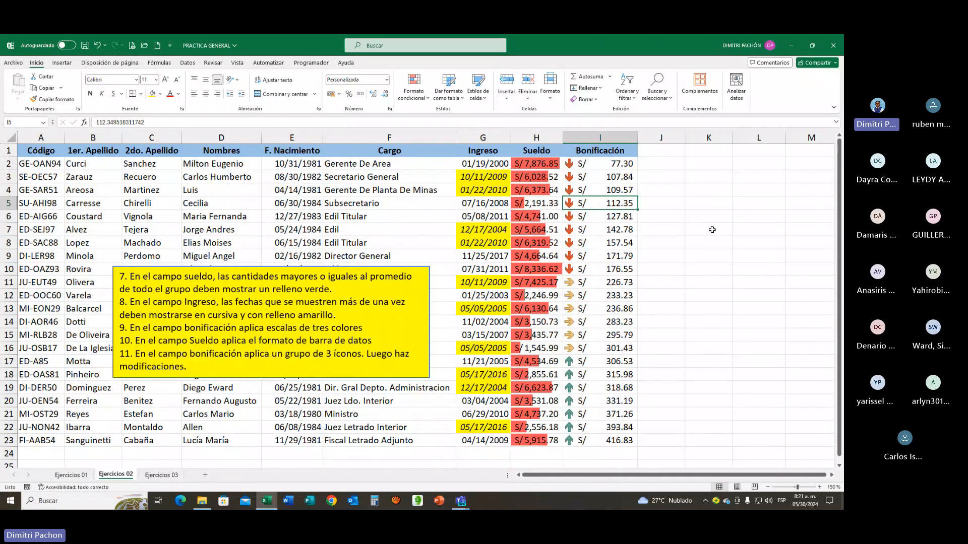
{"action": "type", "text": "500"}
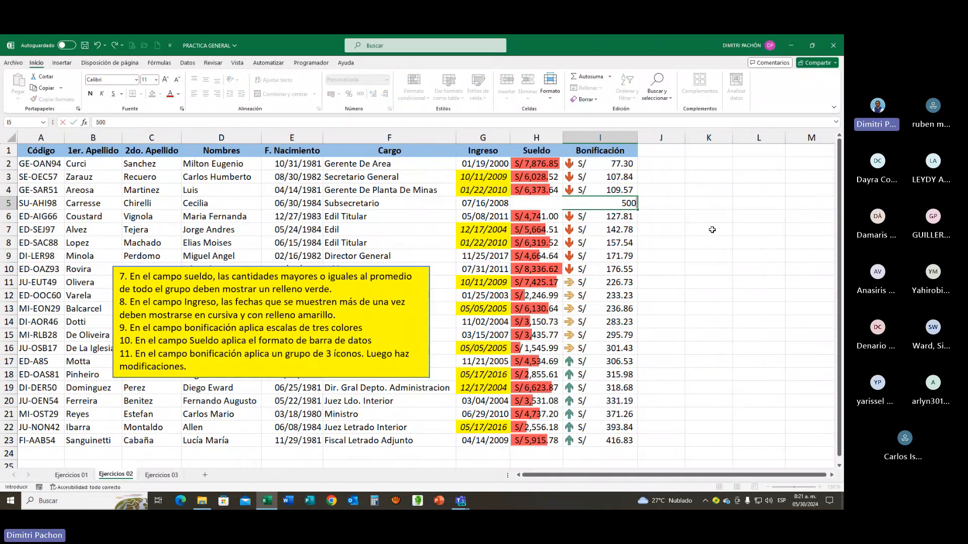
{"action": "key", "text": "Return"}
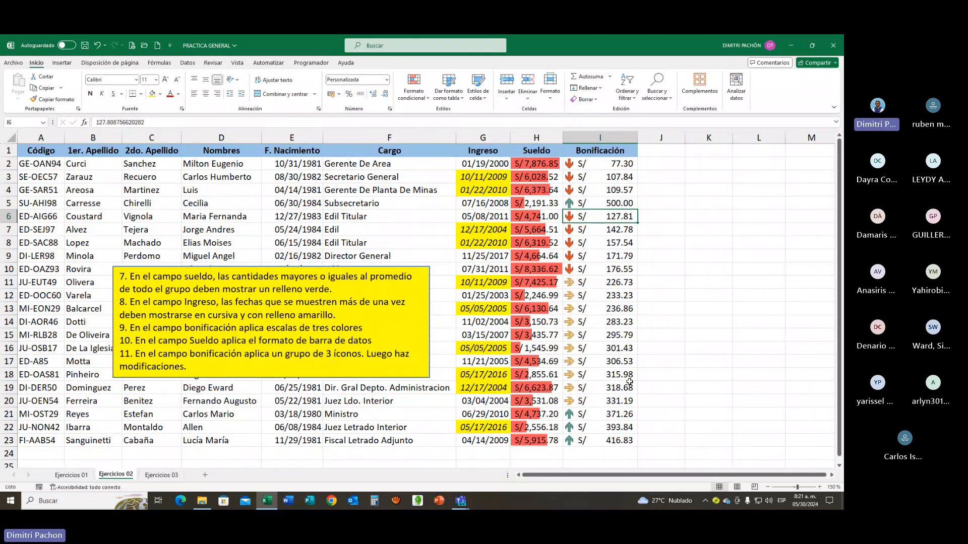
{"action": "left_click", "coordinate": [612, 348]}
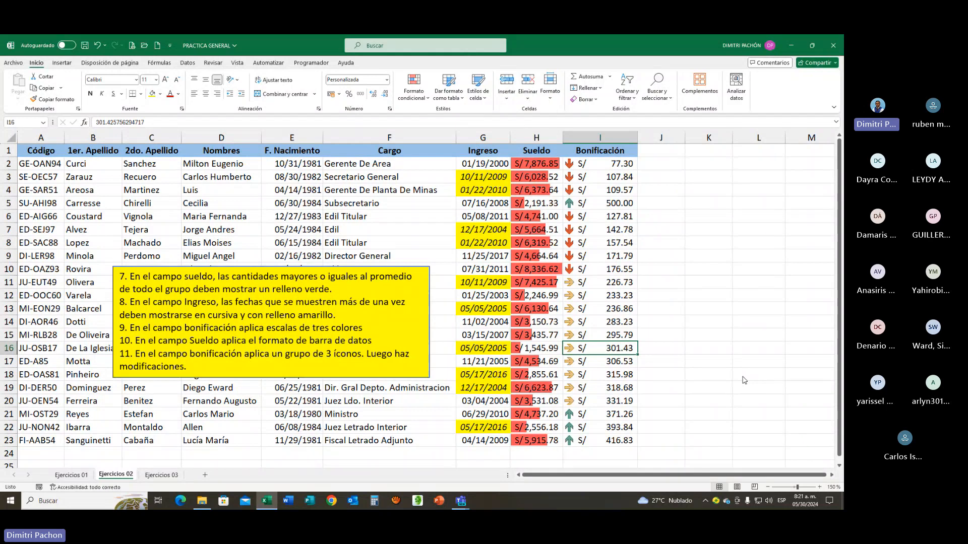
{"action": "type", "text": "50"}
{"action": "key", "text": "Return"}
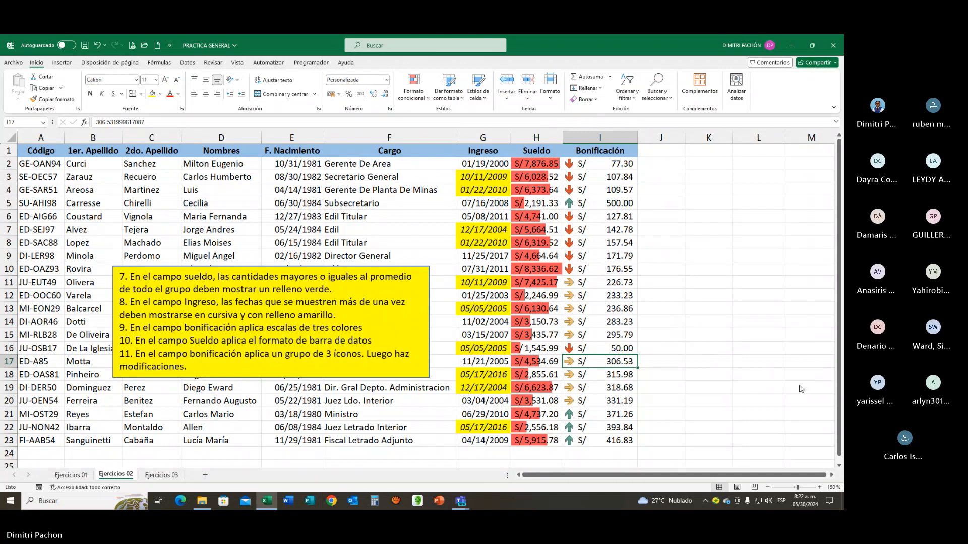
{"action": "left_click", "coordinate": [836, 373]}
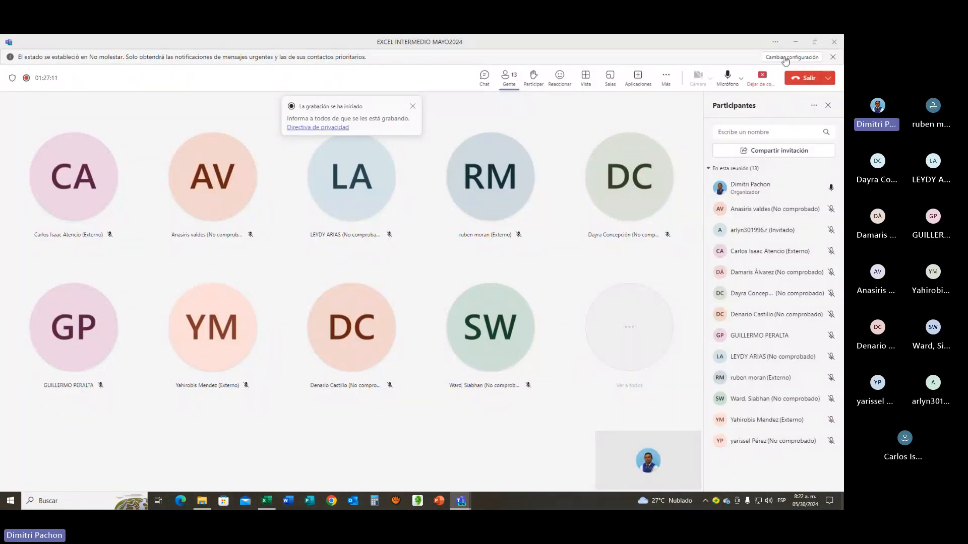
{"action": "left_click", "coordinate": [794, 44]}
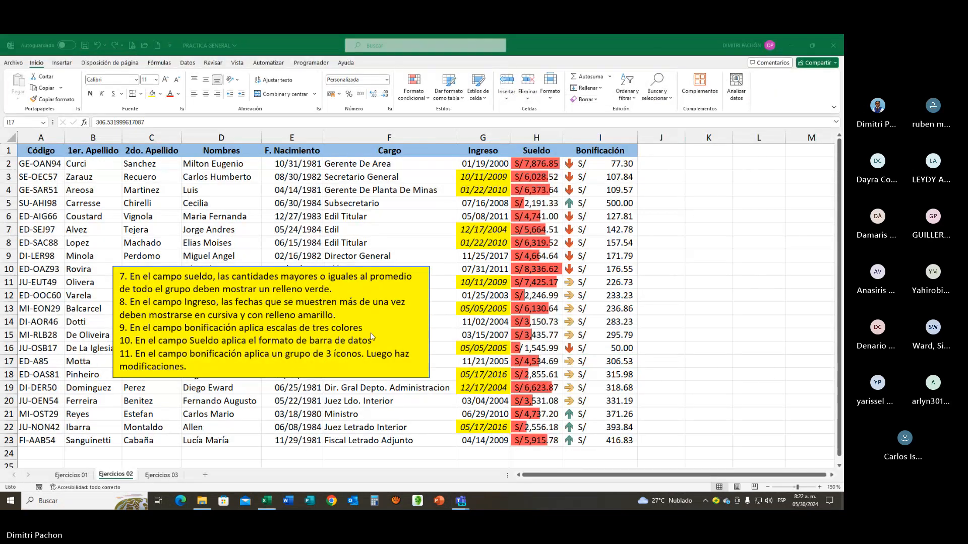
Open the Ejercicios 03 sheet
{"action": "left_click", "coordinate": [163, 474]}
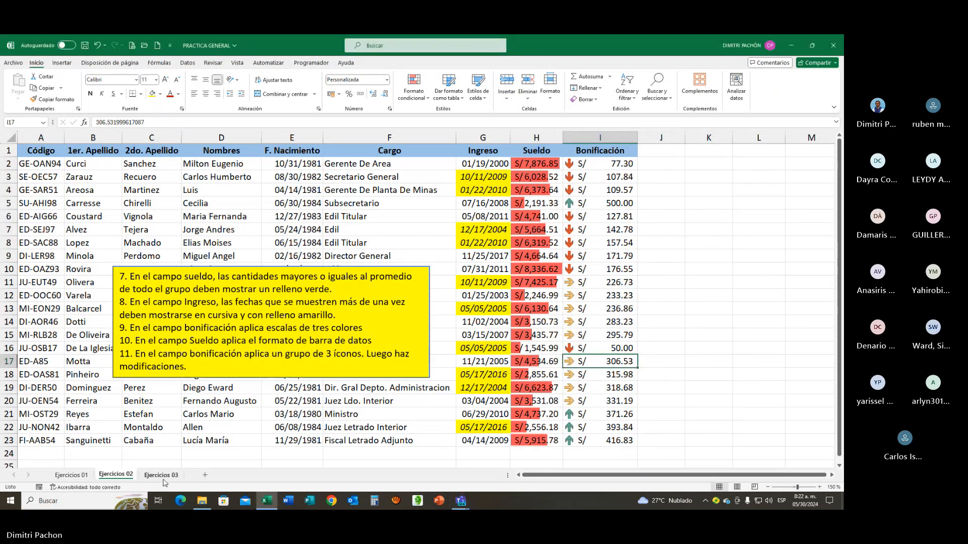
{"action": "left_click", "coordinate": [163, 477]}
{"action": "scroll", "coordinate": [546, 359], "scroll_direction": "up", "scroll_amount": 1}
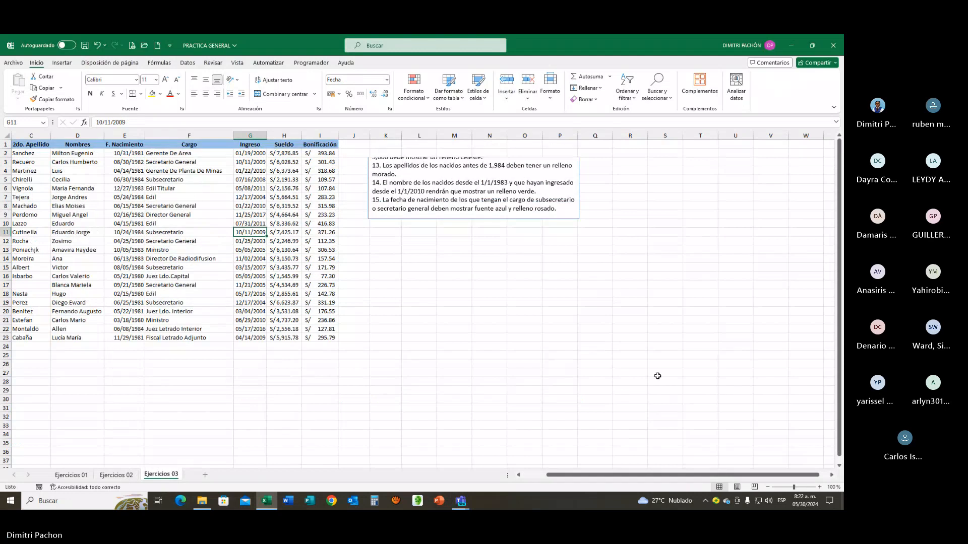
Move the exercise instructions text box onto the lower part of the table and format it with bold text and yellow fill
{"action": "left_click", "coordinate": [484, 220]}
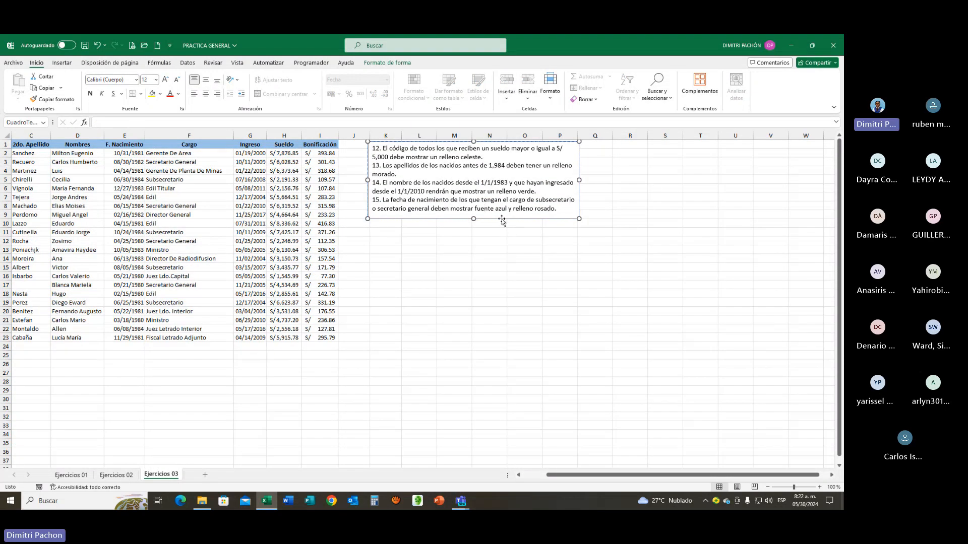
{"action": "left_click_drag", "start_coordinate": [498, 219], "coordinate": [334, 330]}
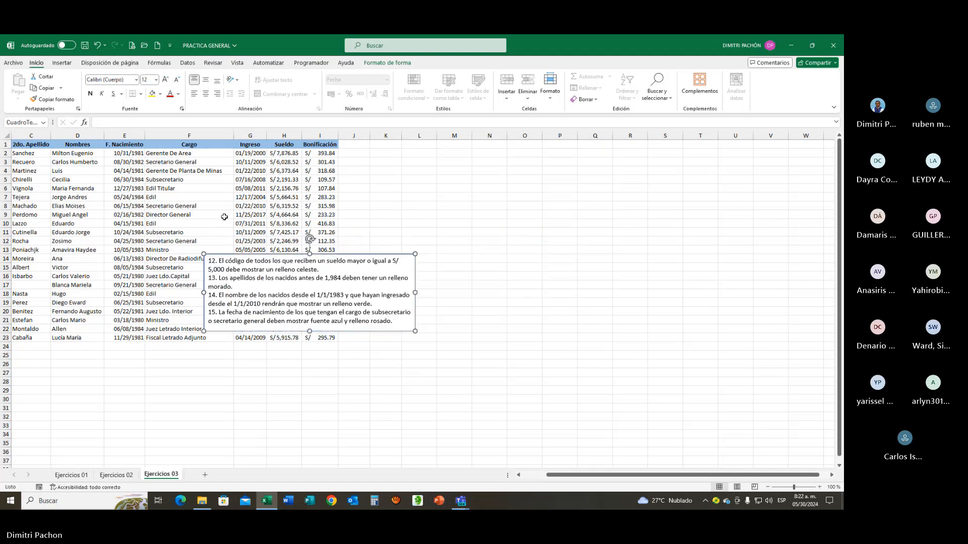
{"action": "left_click", "coordinate": [90, 94]}
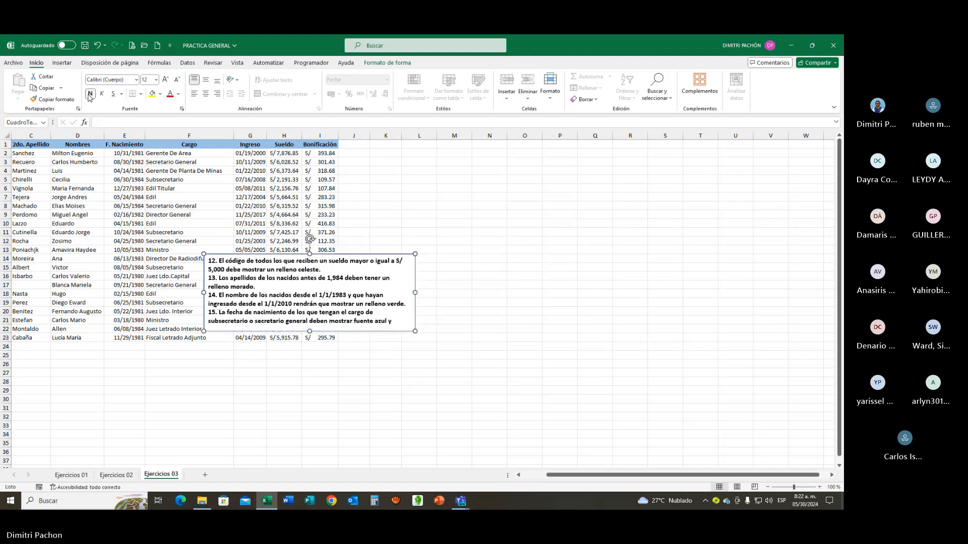
{"action": "left_click", "coordinate": [153, 96]}
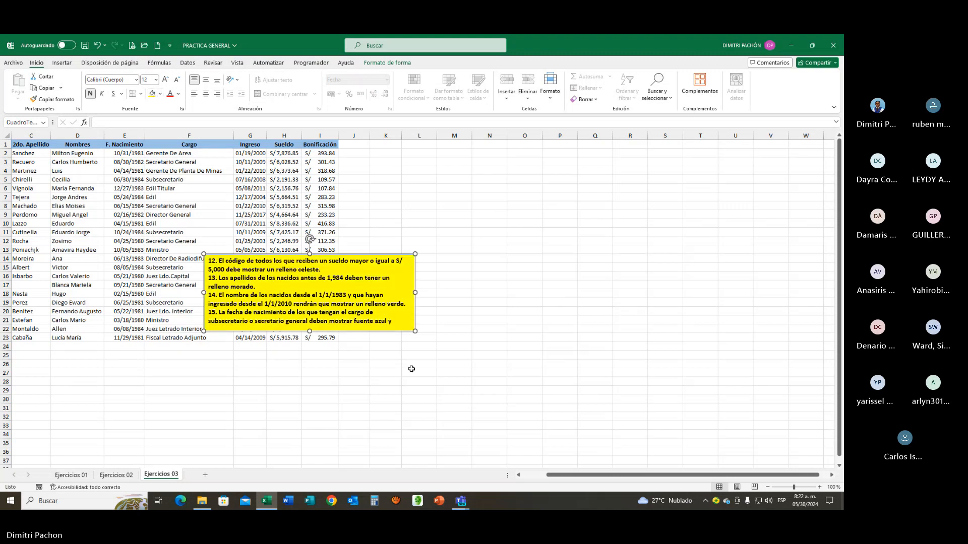
Reposition the yellow instructions text box over rows 10 to 18 between columns C and F, clear of the Sueldo column
{"action": "left_click_drag", "start_coordinate": [697, 476], "coordinate": [648, 473]}
{"action": "left_click", "coordinate": [739, 393]}
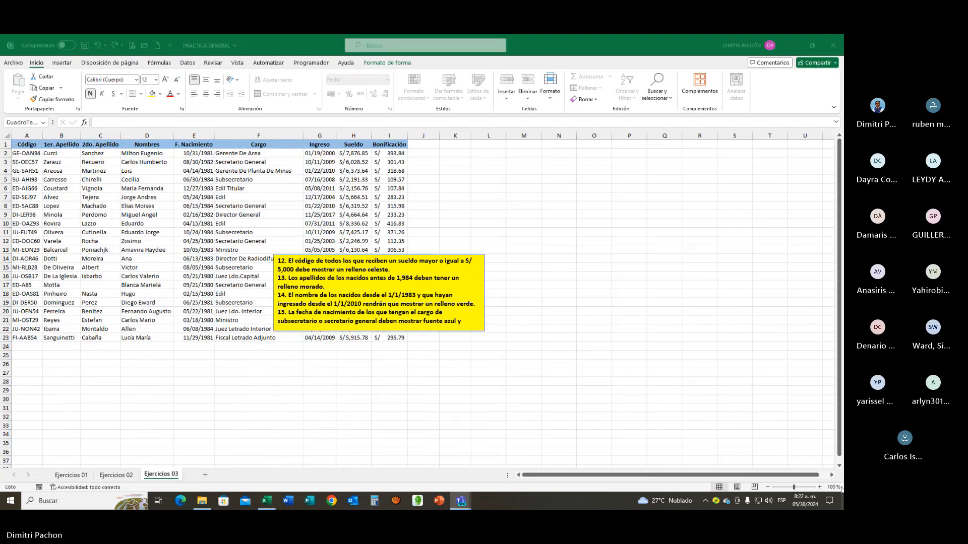
{"action": "left_click", "coordinate": [820, 487]}
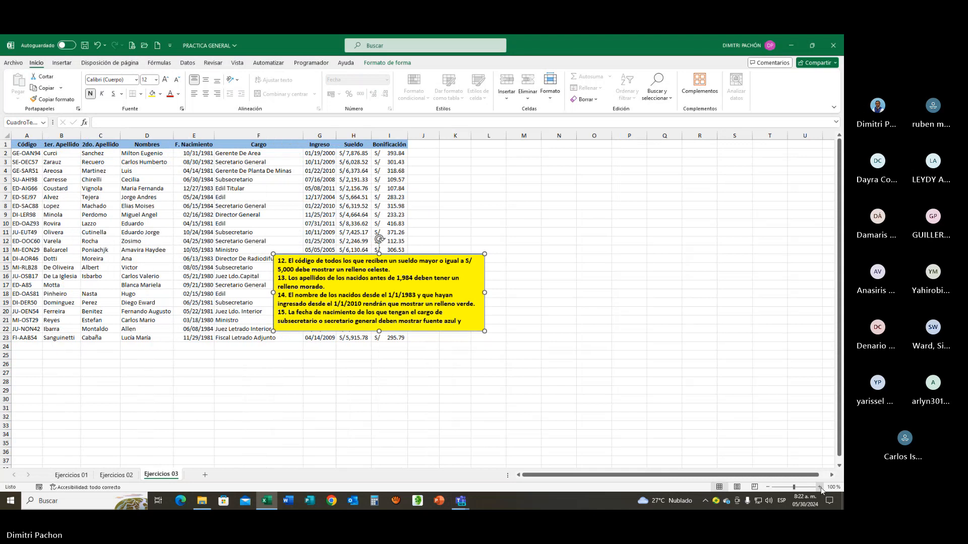
{"action": "left_click", "coordinate": [820, 487]}
{"action": "left_click", "coordinate": [820, 487]}
{"action": "left_click", "coordinate": [820, 487]}
{"action": "left_click", "coordinate": [820, 487]}
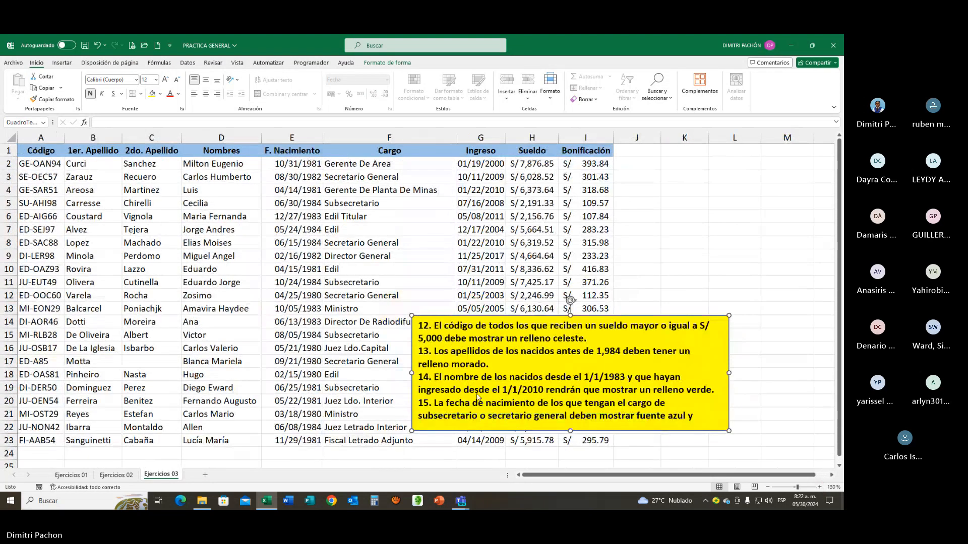
{"action": "left_click", "coordinate": [785, 457]}
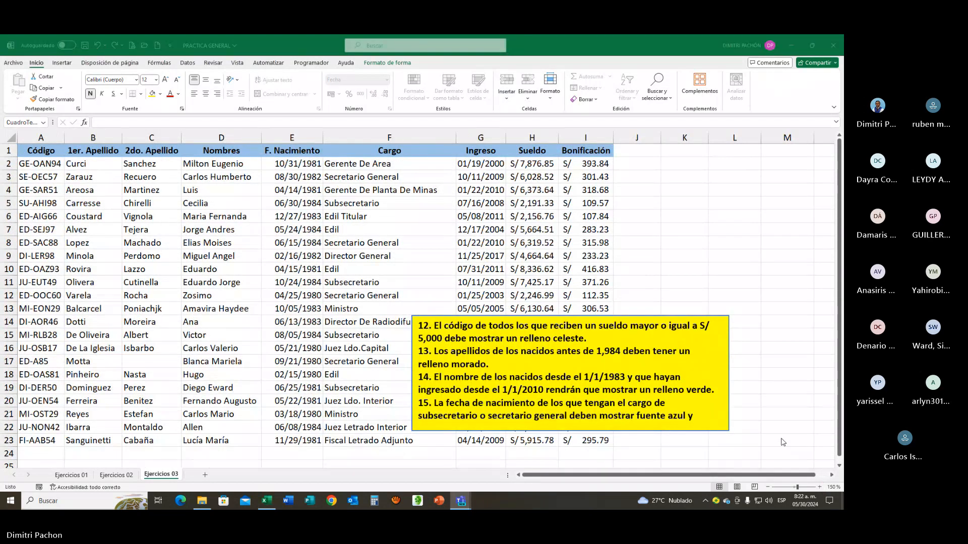
{"action": "left_click", "coordinate": [518, 328]}
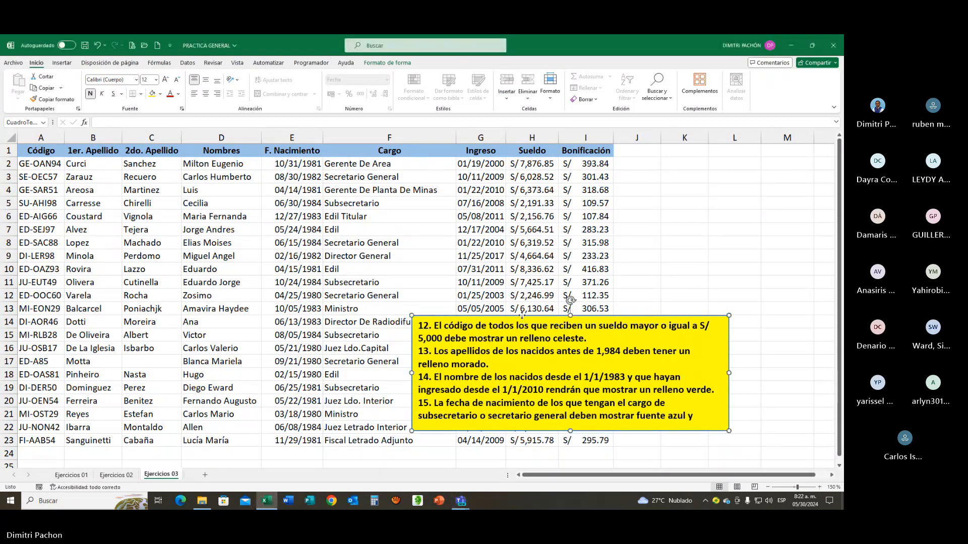
{"action": "left_click_drag", "start_coordinate": [521, 316], "coordinate": [302, 271]}
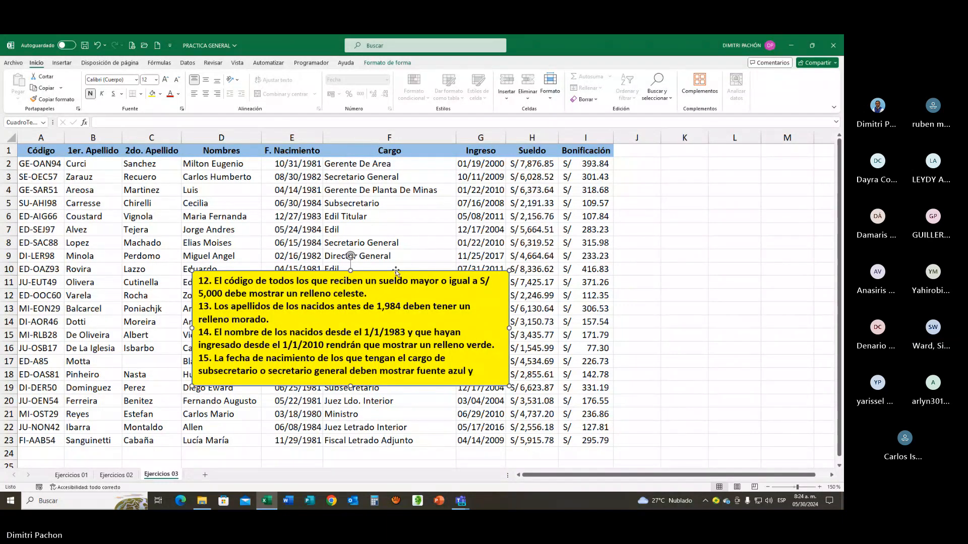
{"action": "left_click_drag", "start_coordinate": [396, 273], "coordinate": [336, 265]}
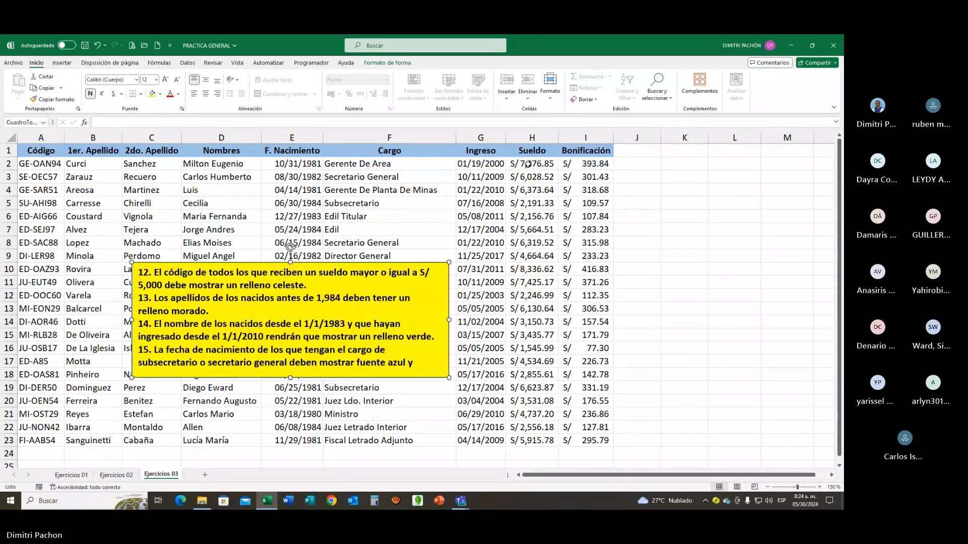
{"action": "left_click_drag", "start_coordinate": [528, 165], "coordinate": [545, 440]}
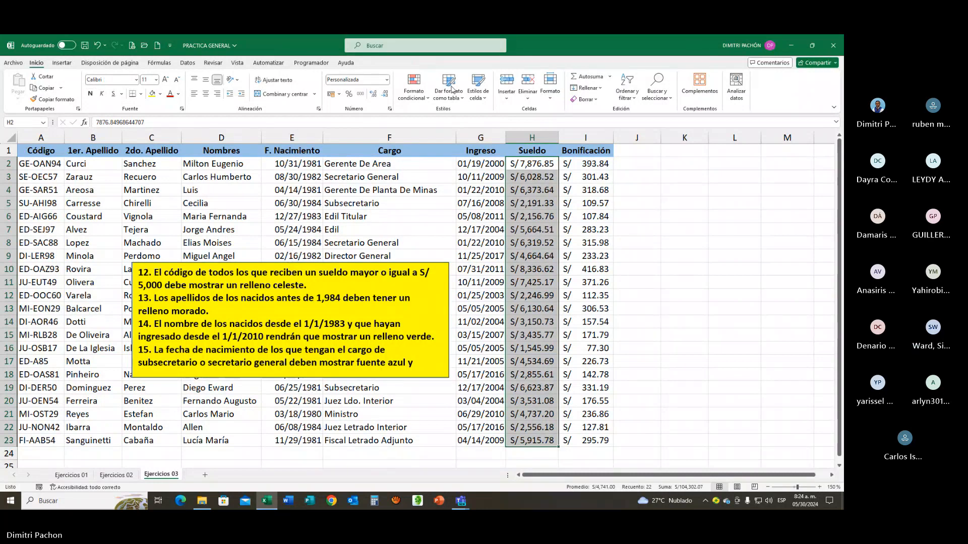
{"action": "left_click", "coordinate": [414, 90]}
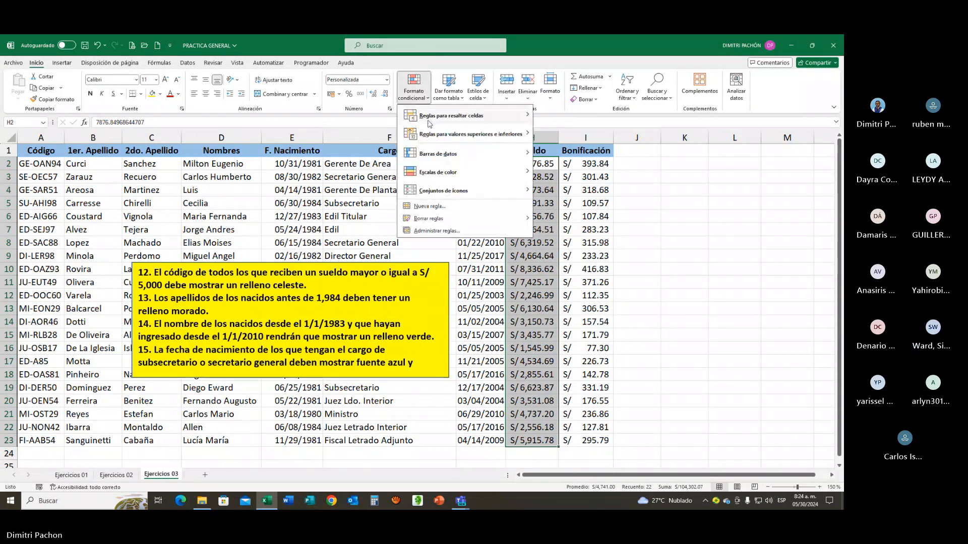
{"action": "left_click", "coordinate": [438, 208]}
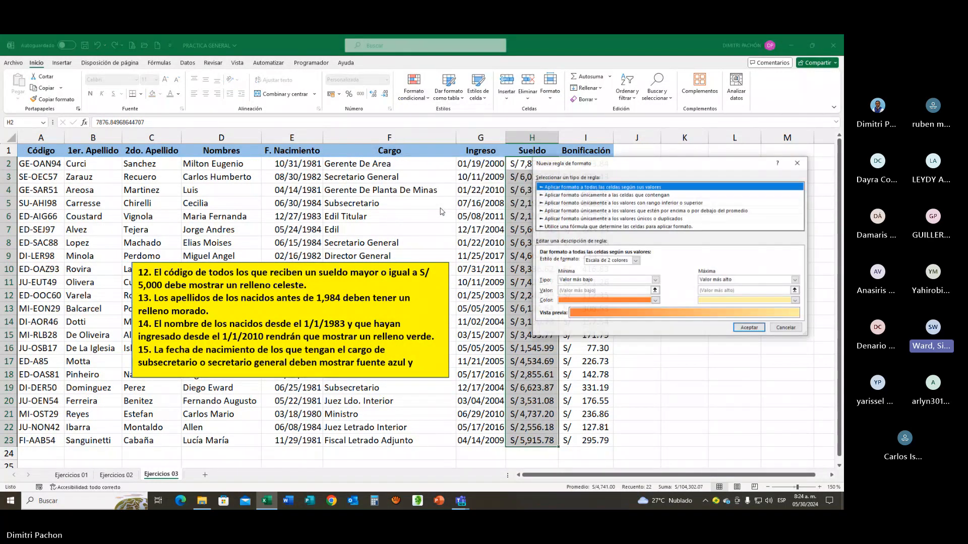
{"action": "left_click_drag", "start_coordinate": [675, 165], "coordinate": [677, 213]}
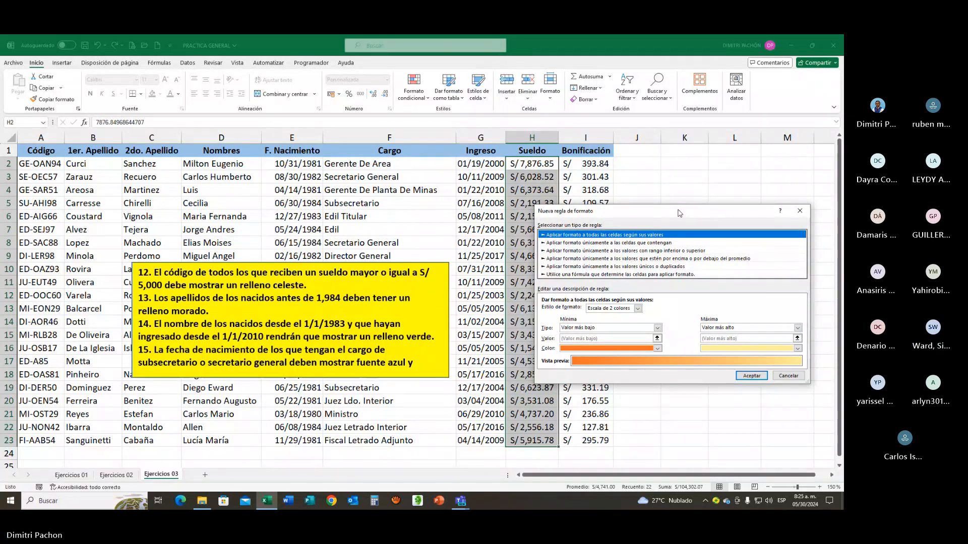
{"action": "left_click", "coordinate": [793, 215]}
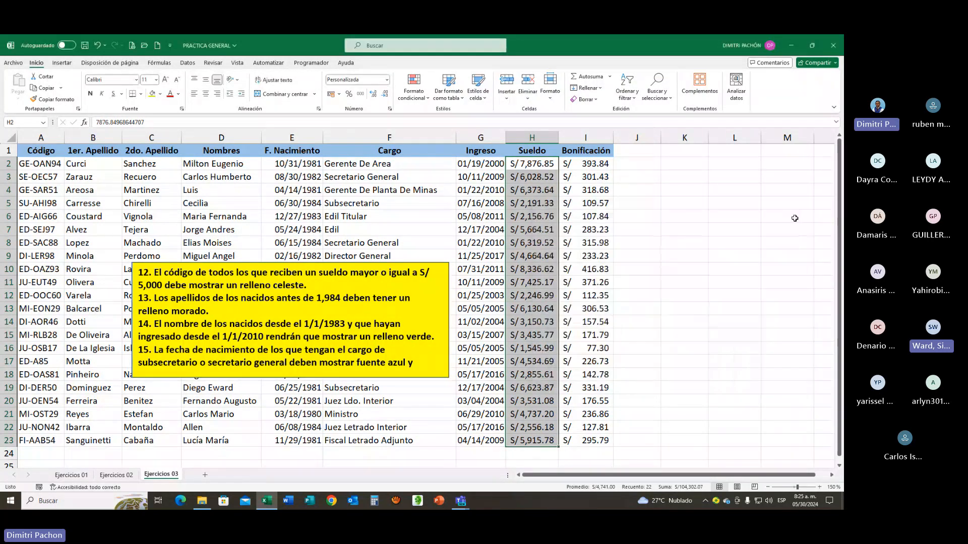
{"action": "left_click", "coordinate": [519, 204]}
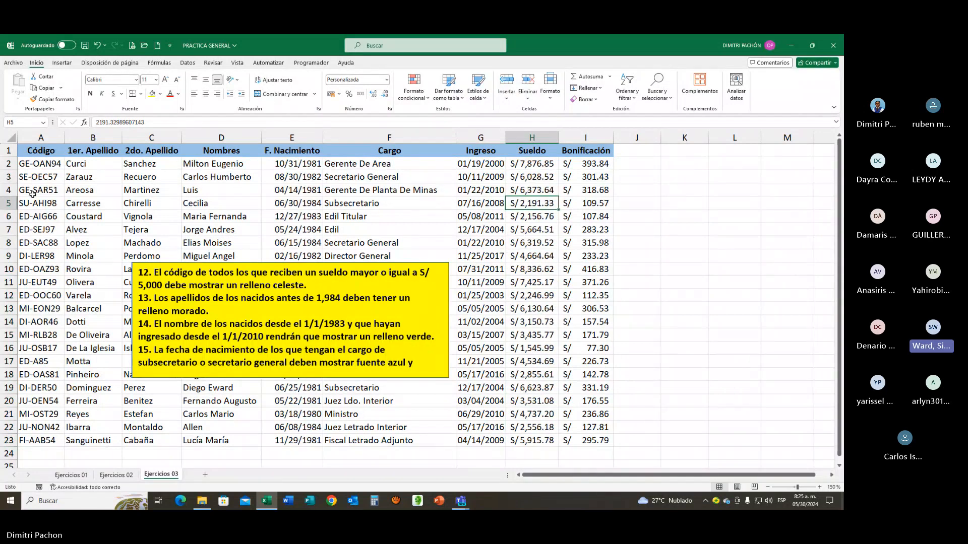
Start a new conditional formatting rule for the Código cells A2:A23 that uses a formula to determine the cells
{"action": "left_click", "coordinate": [42, 166]}
{"action": "left_click_drag", "start_coordinate": [43, 173], "coordinate": [43, 440]}
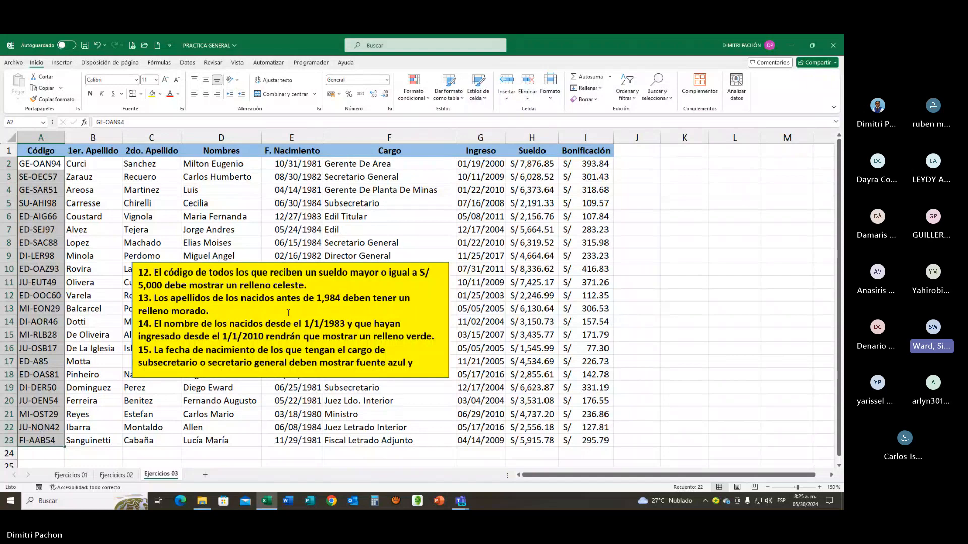
{"action": "left_click", "coordinate": [424, 97]}
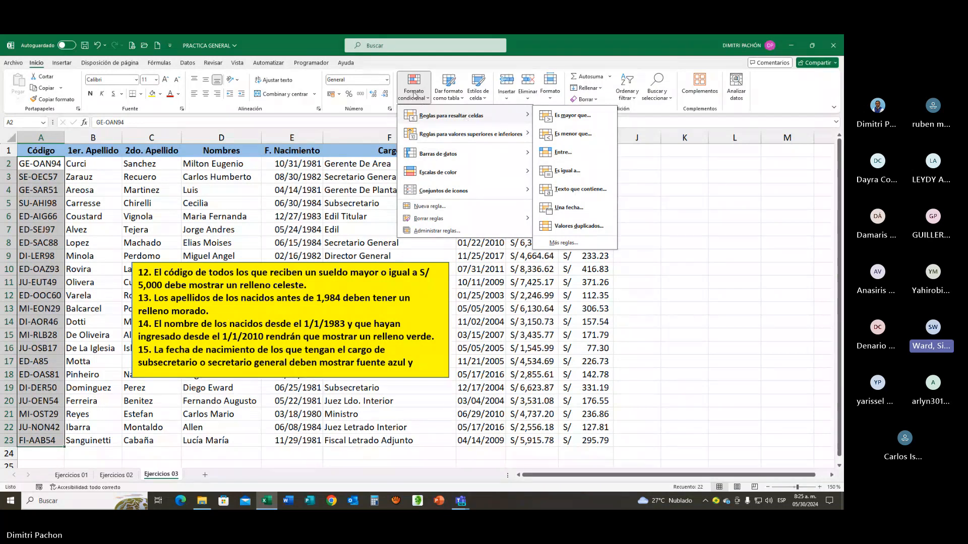
{"action": "left_click", "coordinate": [434, 207]}
{"action": "left_click_drag", "start_coordinate": [597, 215], "coordinate": [622, 225]}
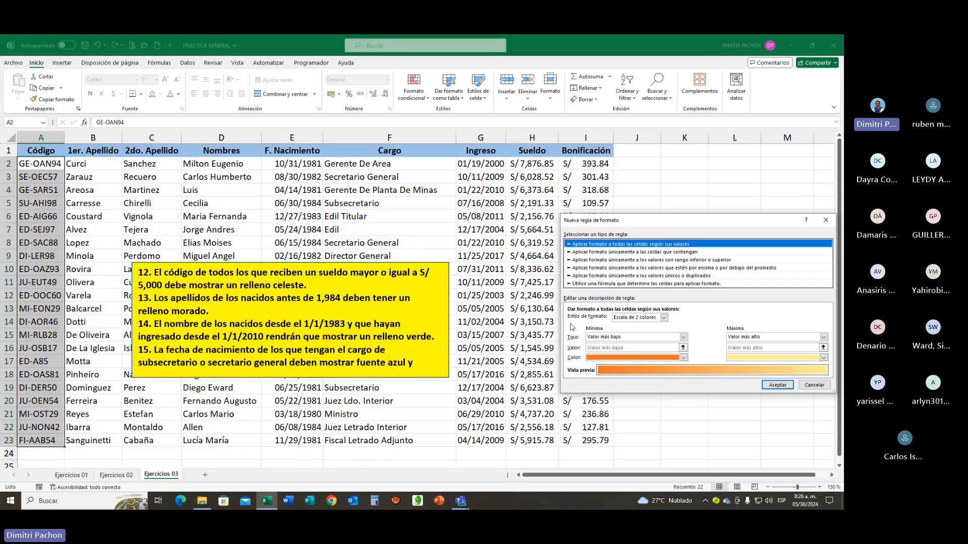
{"action": "left_click", "coordinate": [600, 283]}
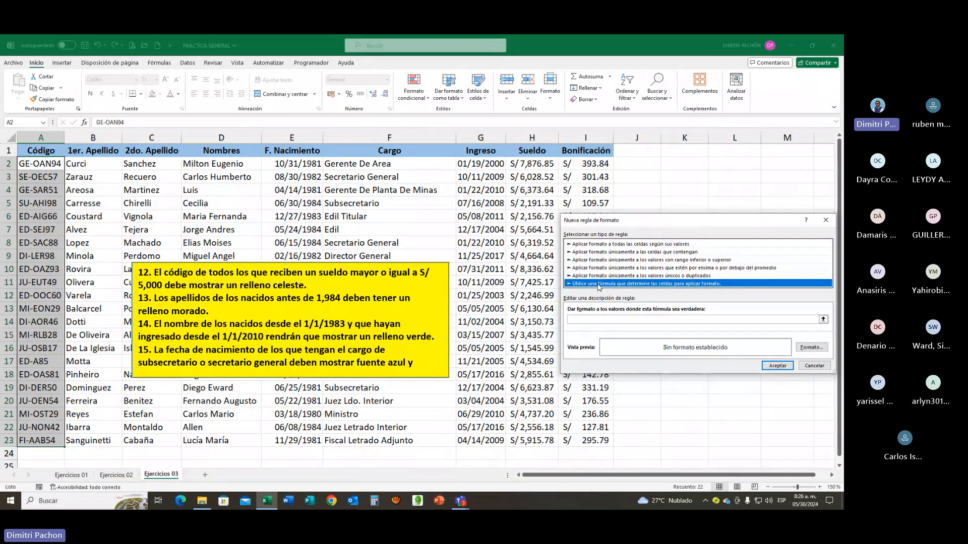
Enter =H2>=5000 as the rule's formula, with a relative reference to the first Sueldo cell
{"action": "left_click", "coordinate": [581, 318]}
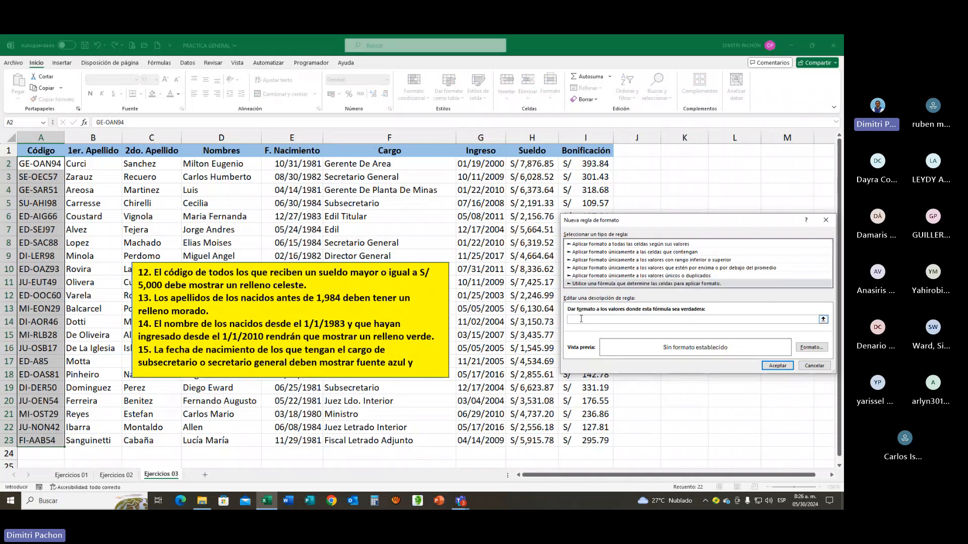
{"action": "type", "text": "="}
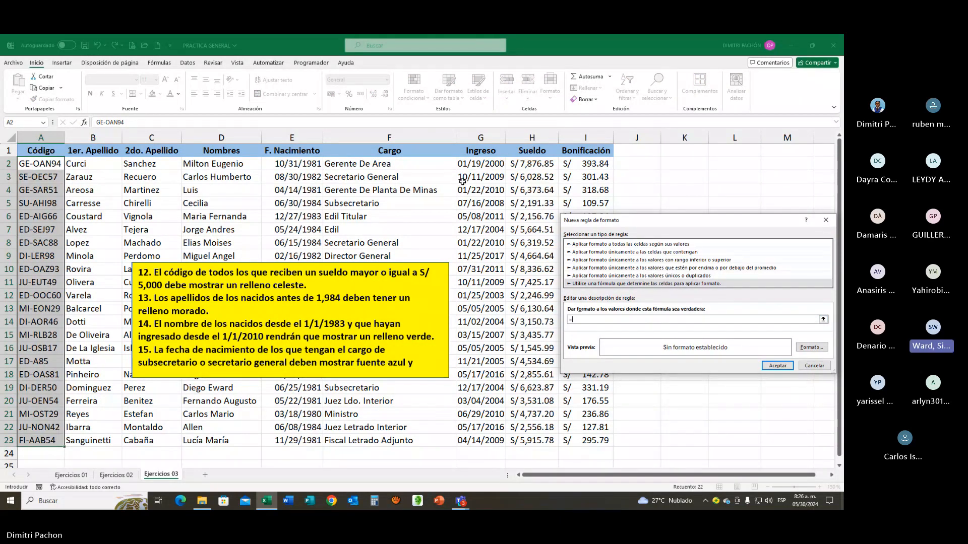
{"action": "left_click", "coordinate": [520, 165]}
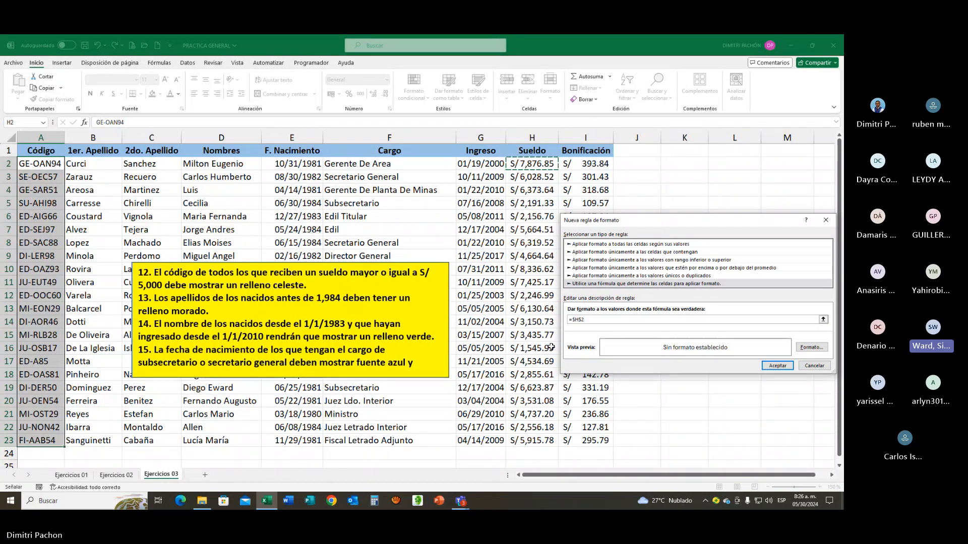
{"action": "key", "text": "F4"}
{"action": "key", "text": "F4"}
{"action": "key", "text": "F4"}
{"action": "type", "text": ">"}
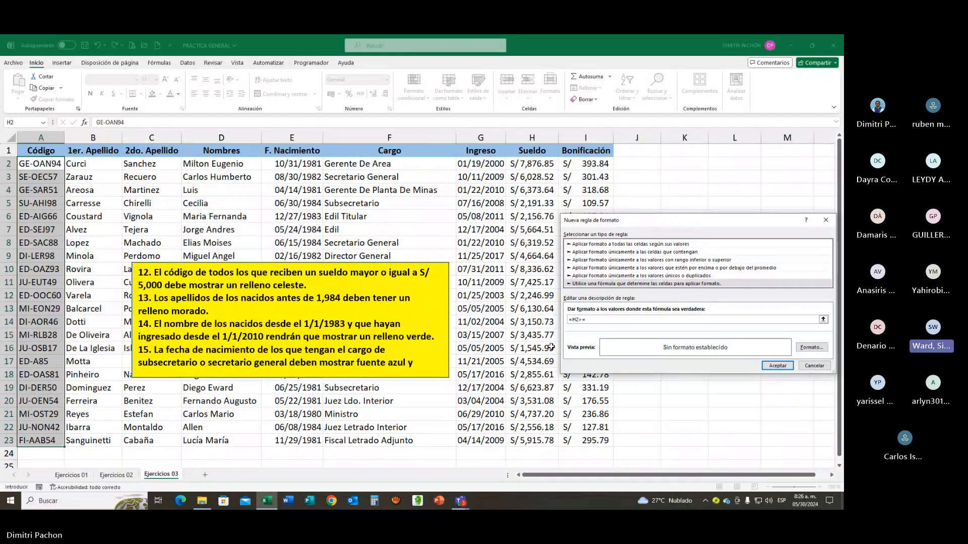
{"action": "type", "text": "=5000"}
Choose a light blue background fill as the format for the Código rule
{"action": "left_click", "coordinate": [811, 347]}
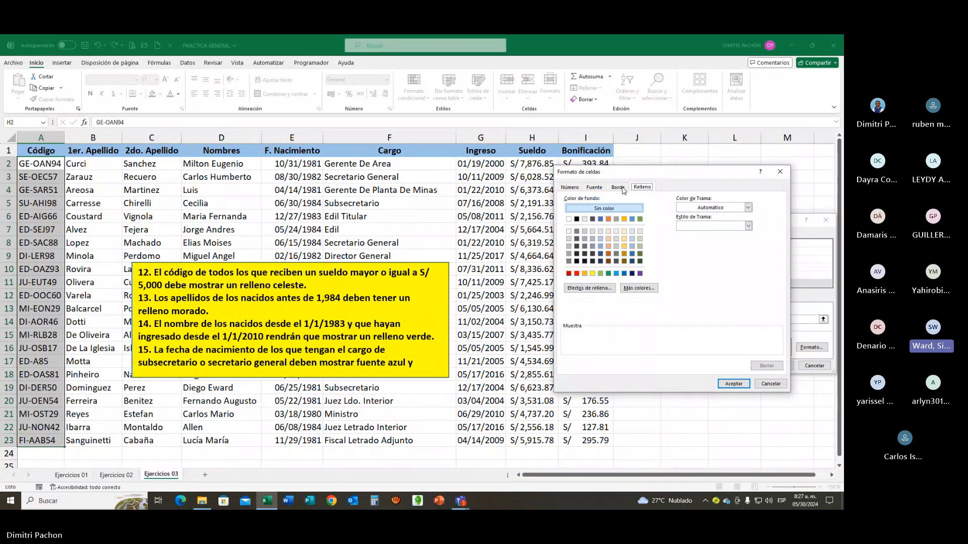
{"action": "left_click", "coordinate": [632, 231]}
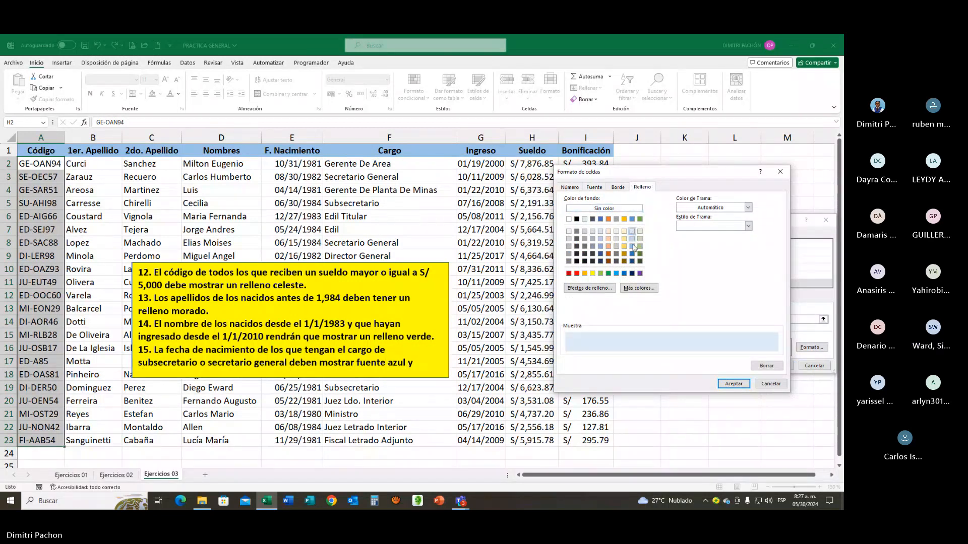
Confirm the light blue fill and apply the conditional formatting rule =H2>=5000 to the employee codes in A2:A23
{"action": "left_click", "coordinate": [733, 383]}
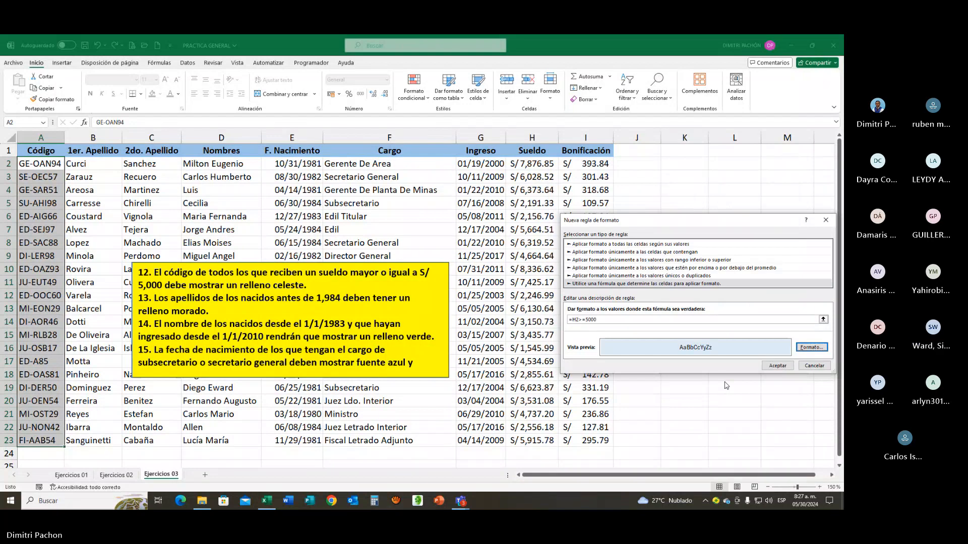
{"action": "left_click", "coordinate": [777, 365]}
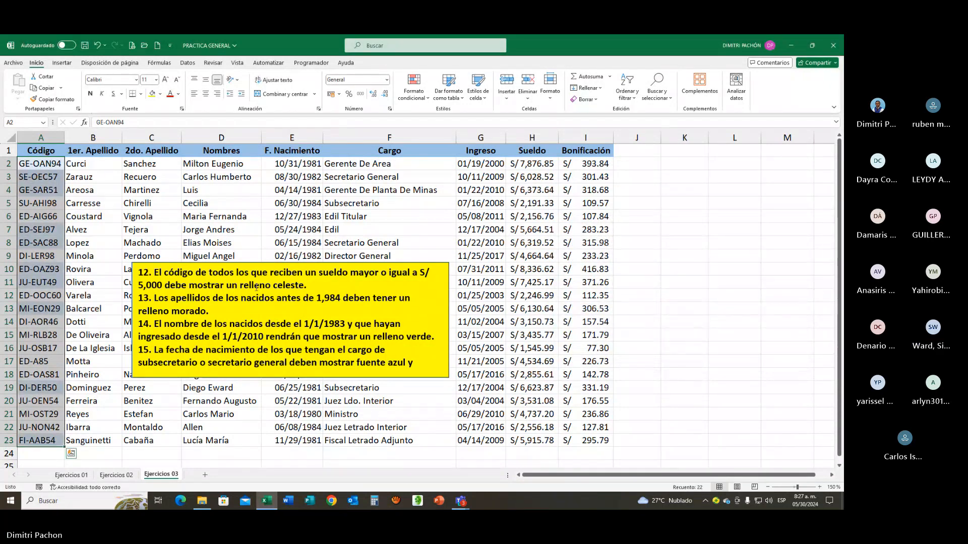
{"action": "left_click", "coordinate": [199, 232]}
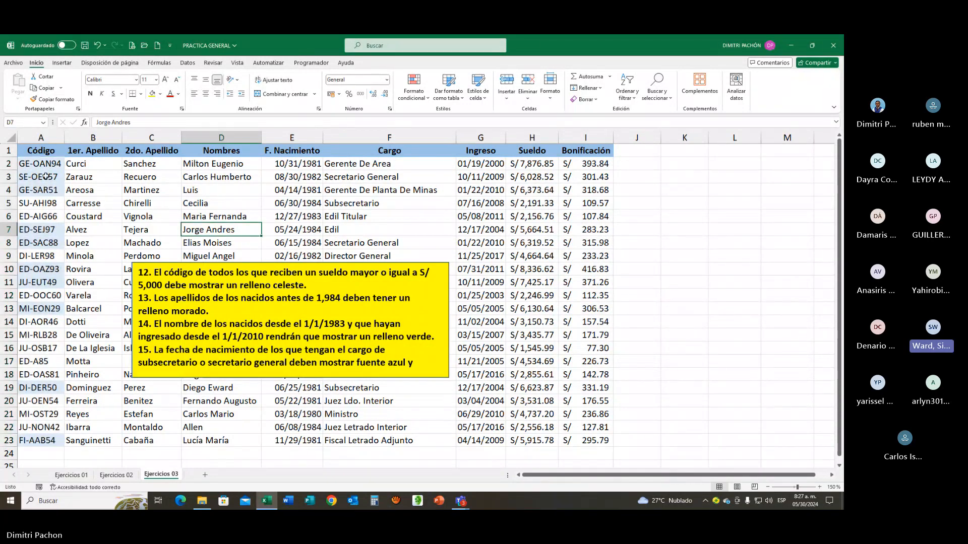
Check the highlighted codes against their salaries in rows 2 to 4, 7 to 8 and 19
{"action": "left_click_drag", "start_coordinate": [8, 163], "coordinate": [7, 190]}
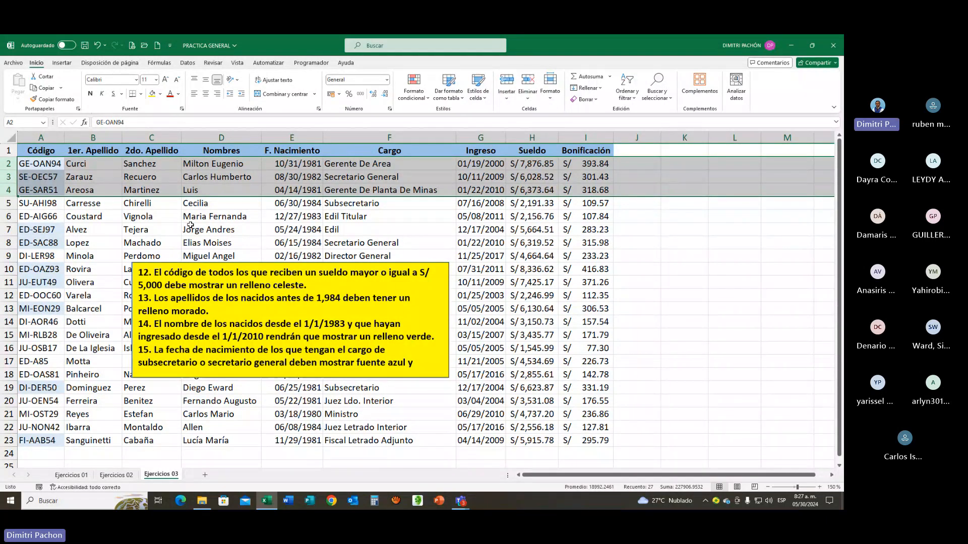
{"action": "left_click_drag", "start_coordinate": [9, 230], "coordinate": [10, 242]}
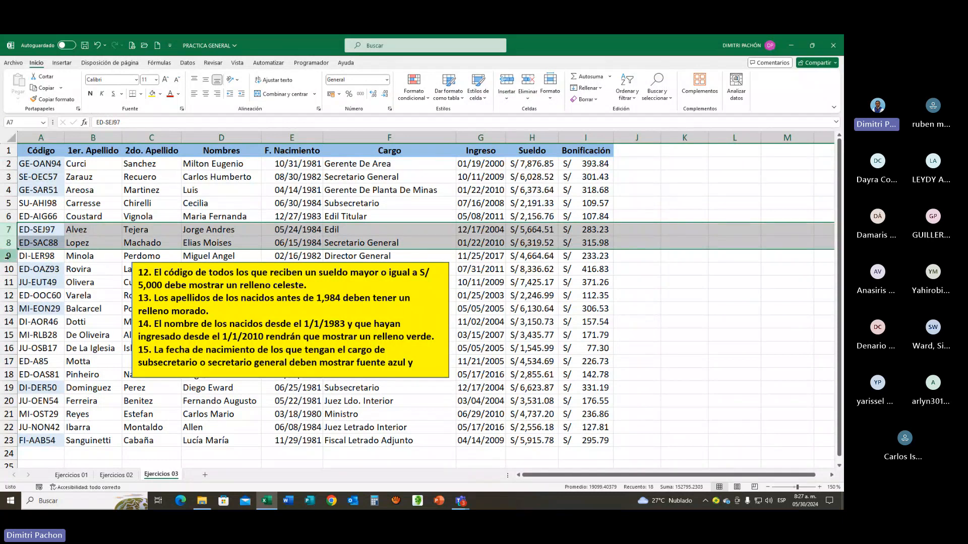
{"action": "left_click", "coordinate": [7, 387]}
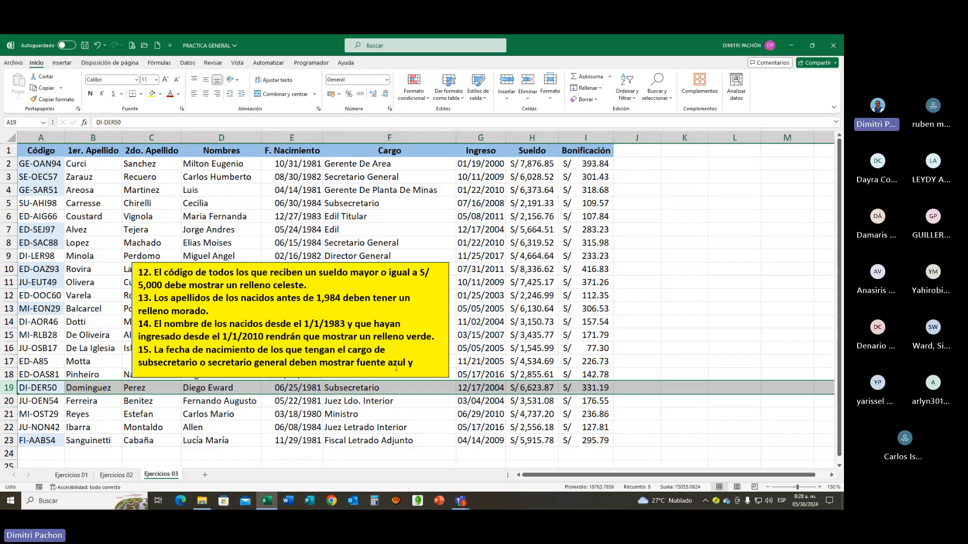
Move the yellow instructions text box off the name columns, over the lower part of columns G to L
{"action": "left_click", "coordinate": [308, 271]}
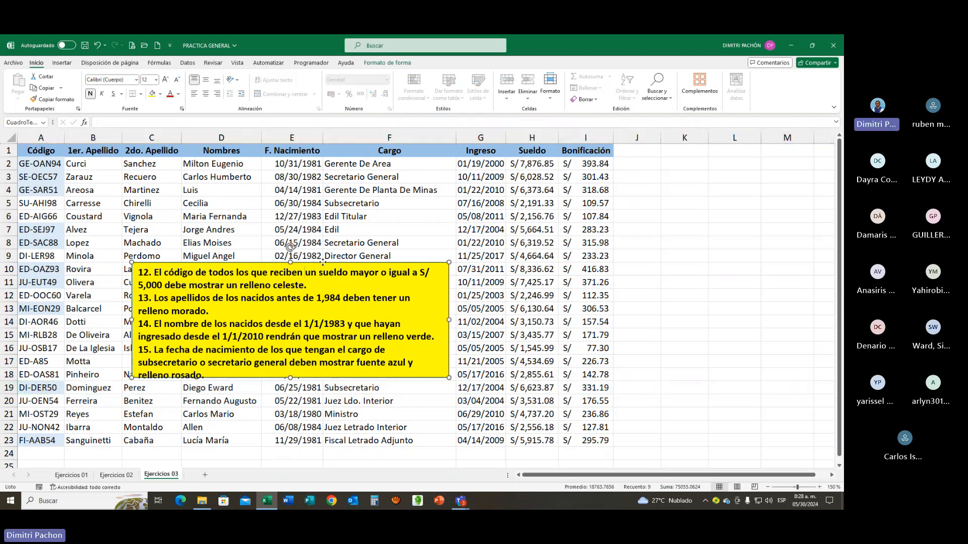
{"action": "left_click_drag", "start_coordinate": [323, 263], "coordinate": [652, 311]}
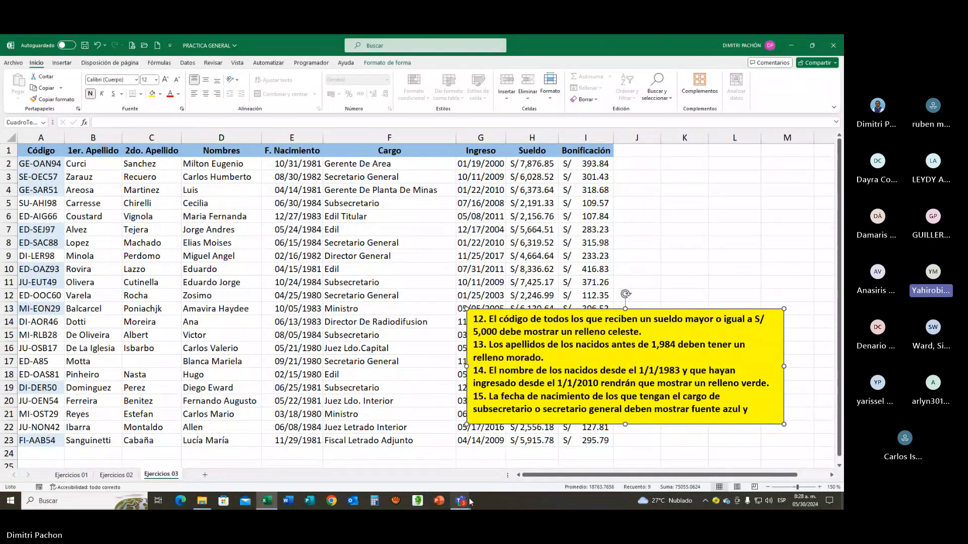
{"action": "mouse_move", "coordinate": [466, 501]}
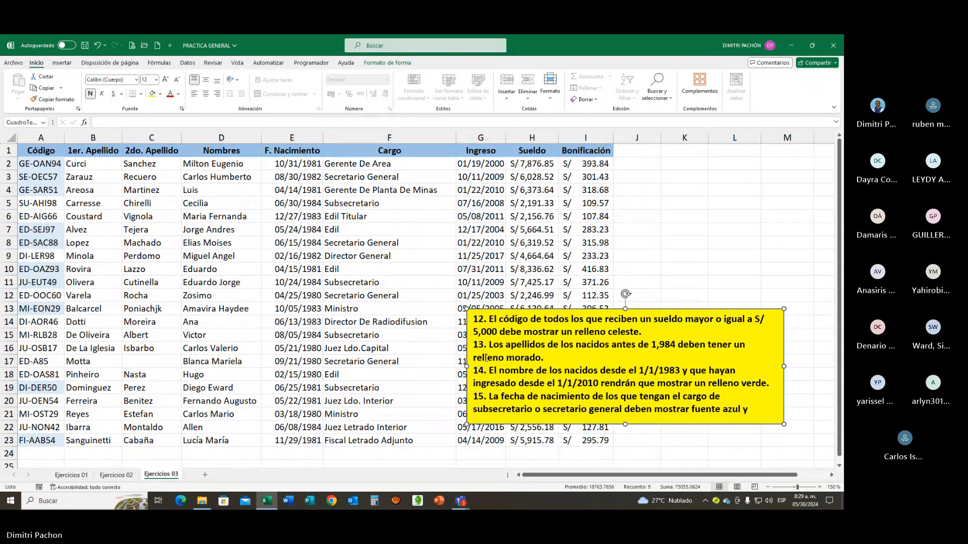
Start a formula-based conditional formatting rule for the surname cells B2:C23
{"action": "left_click_drag", "start_coordinate": [84, 167], "coordinate": [166, 269]}
{"action": "left_click_drag", "start_coordinate": [163, 364], "coordinate": [160, 442]}
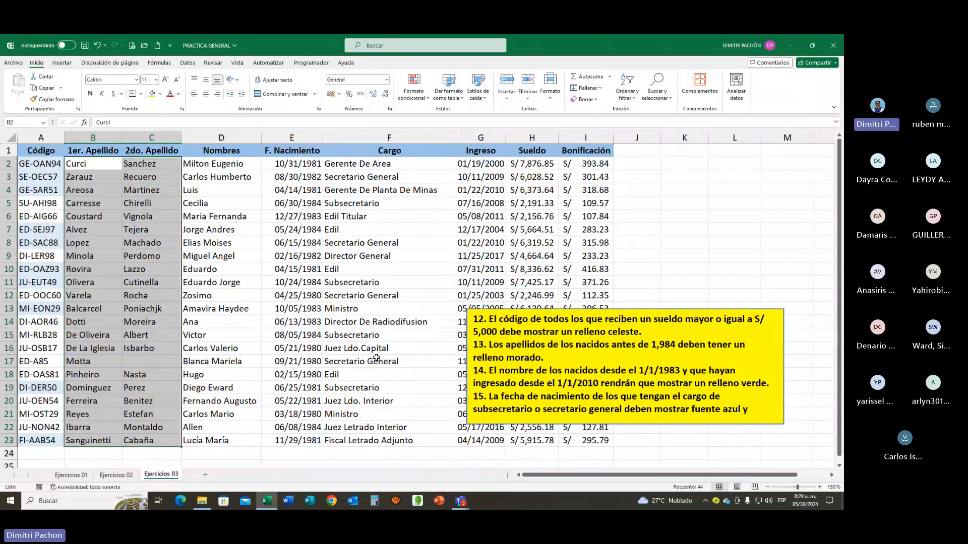
{"action": "left_click", "coordinate": [416, 96]}
{"action": "left_click", "coordinate": [433, 208]}
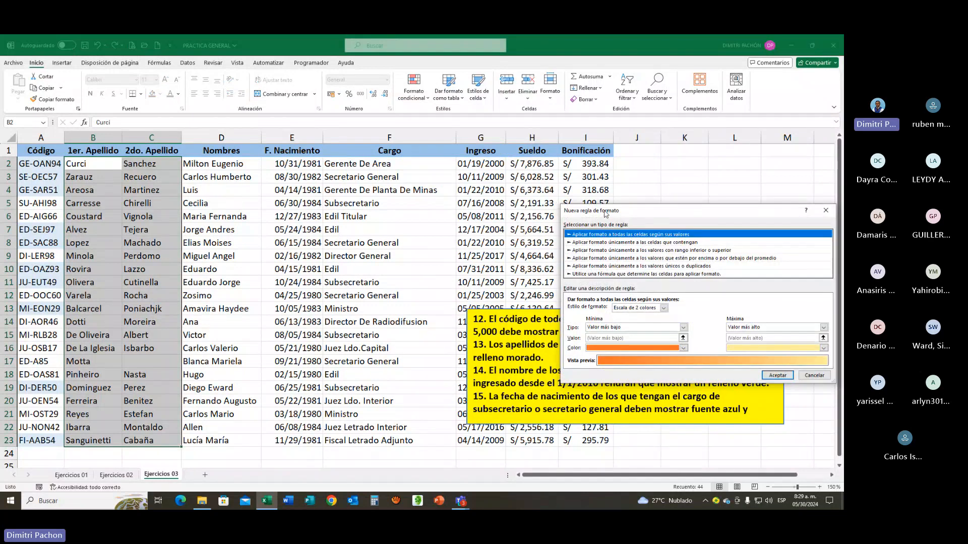
{"action": "left_click_drag", "start_coordinate": [605, 214], "coordinate": [464, 133]}
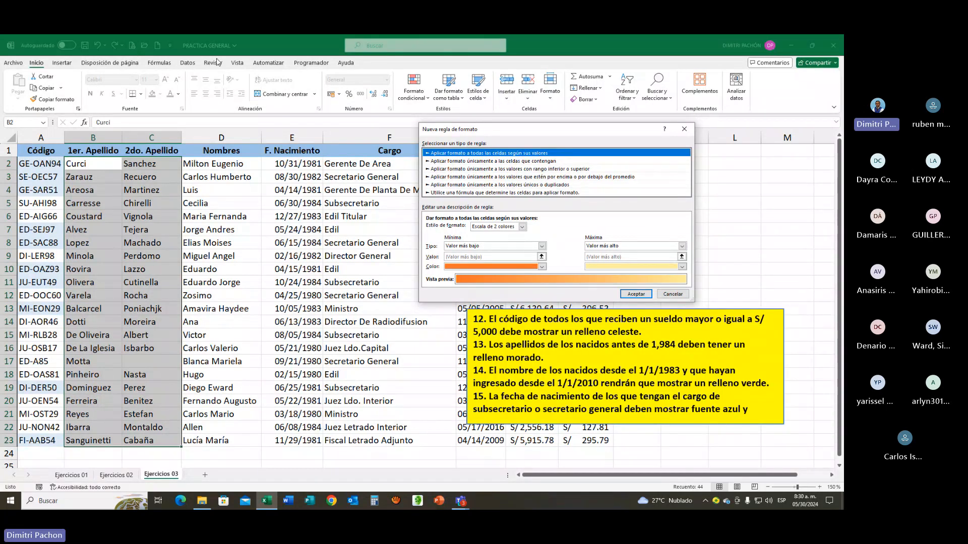
{"action": "left_click", "coordinate": [476, 194]}
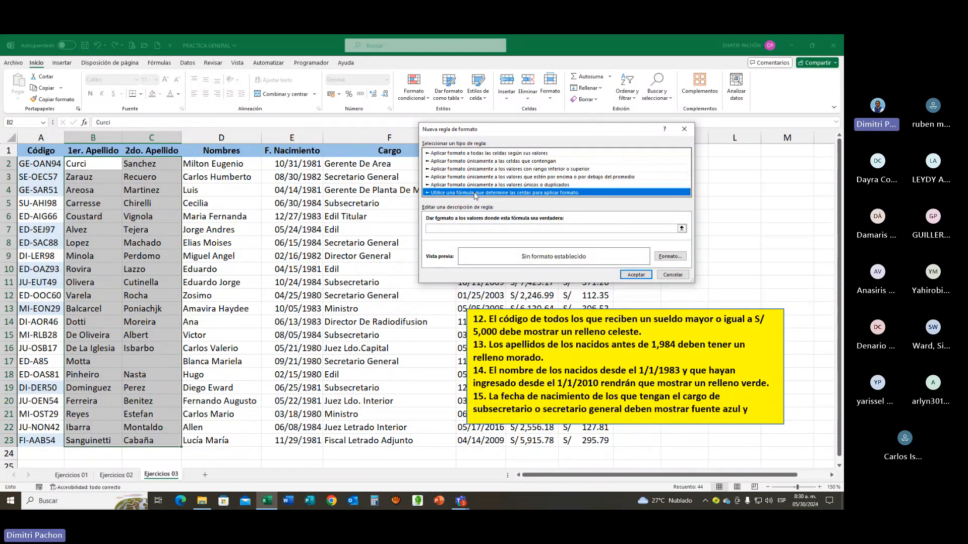
{"action": "left_click", "coordinate": [464, 231]}
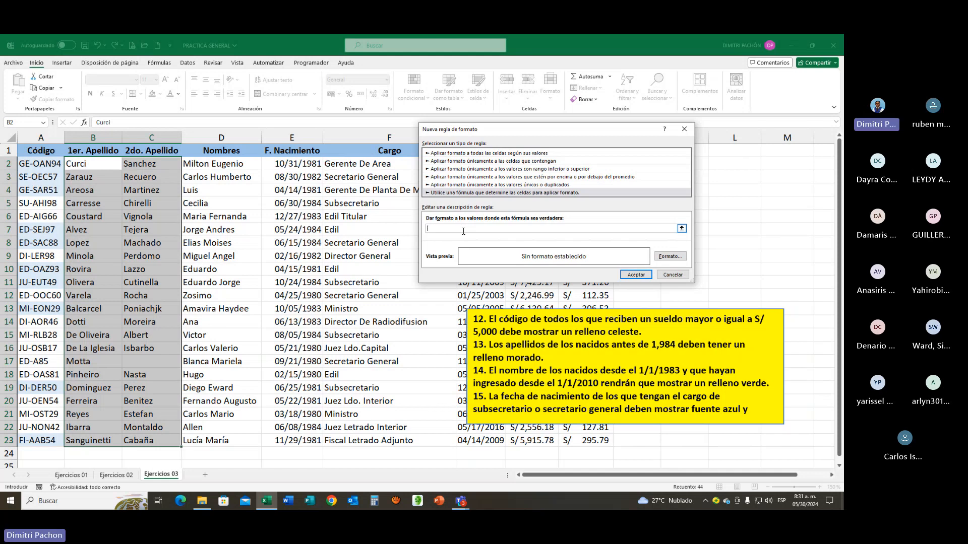
Enter the rule formula =E2<FECHA(1984;01;01), with a fully relative reference to the first birth date
{"action": "type", "text": "="}
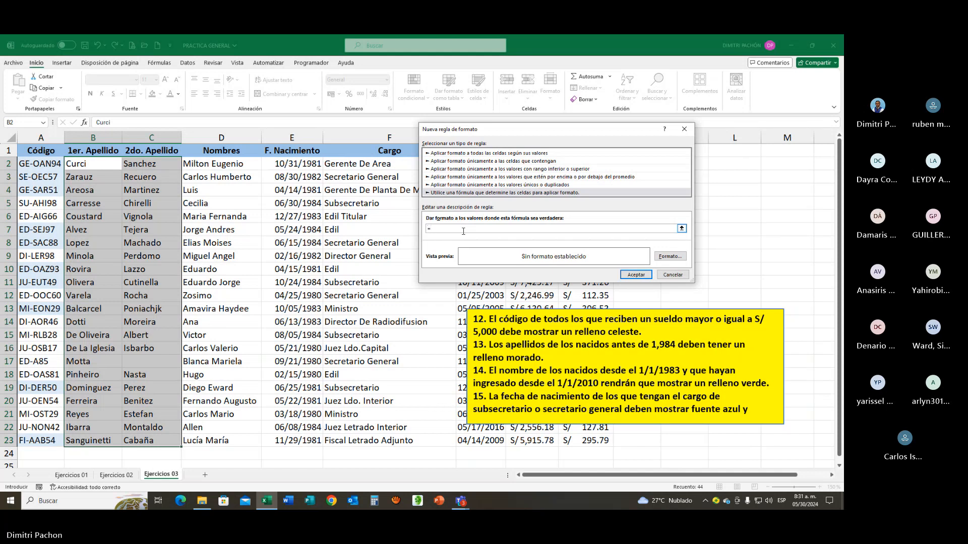
{"action": "left_click", "coordinate": [287, 161]}
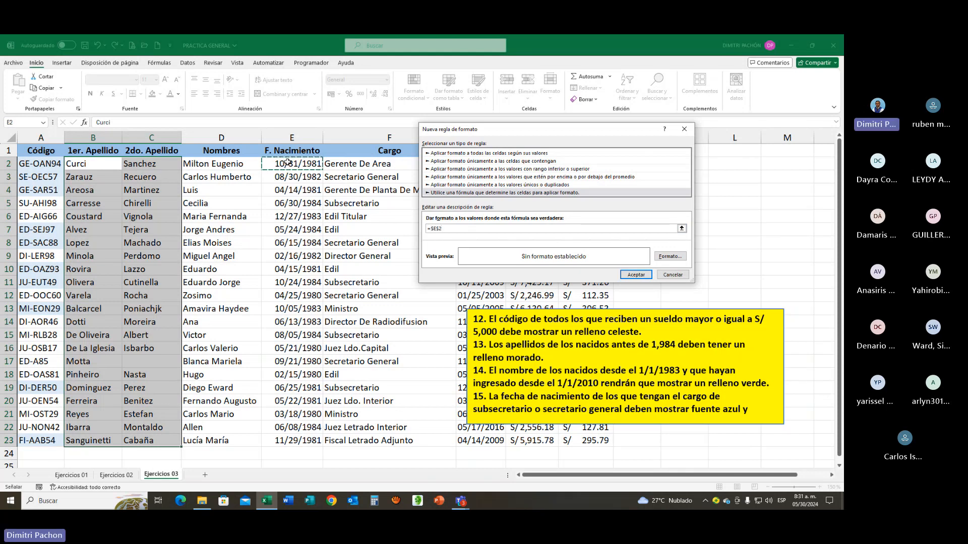
{"action": "key", "text": "F4"}
{"action": "key", "text": "F4"}
{"action": "type", "text": "<FECH"}
{"action": "type", "text": "A"}
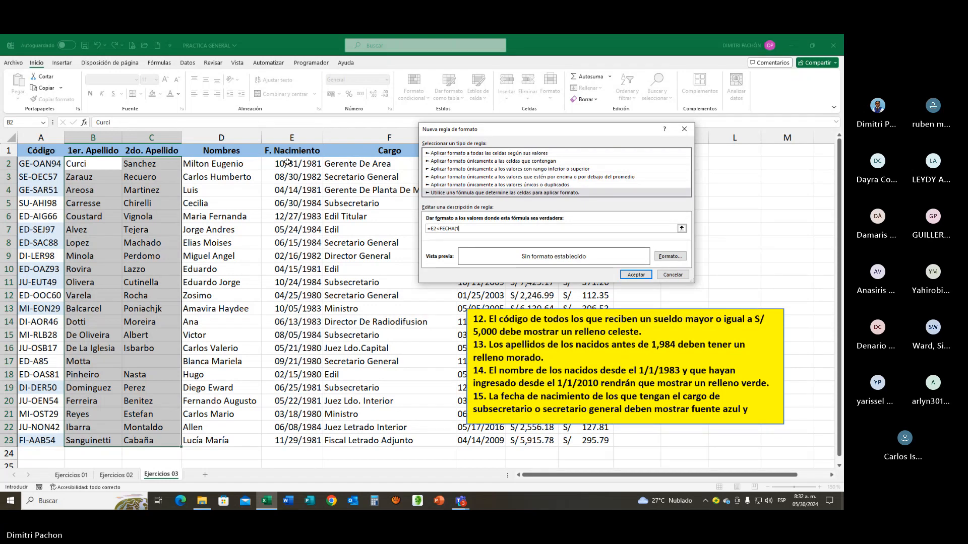
{"action": "type", "text": "(1984"}
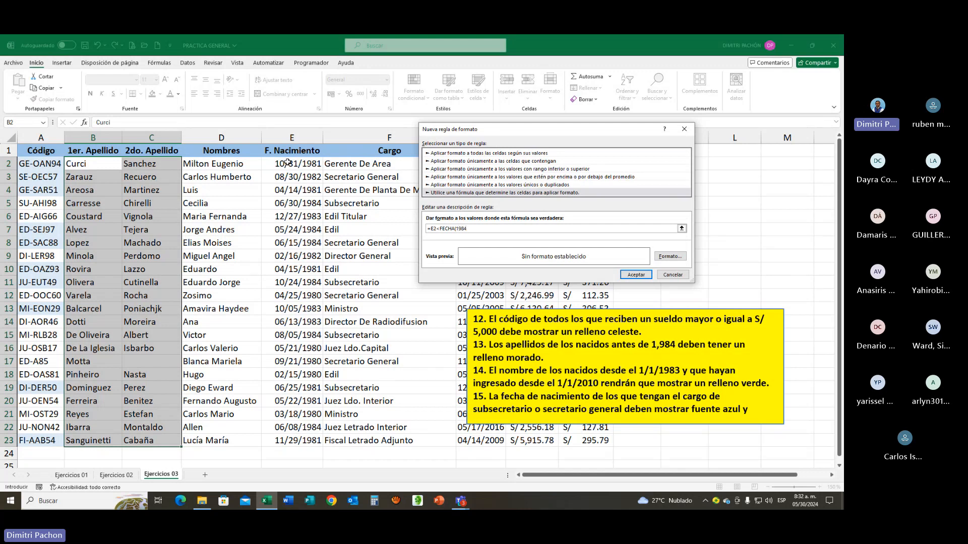
{"action": "type", "text": ";"}
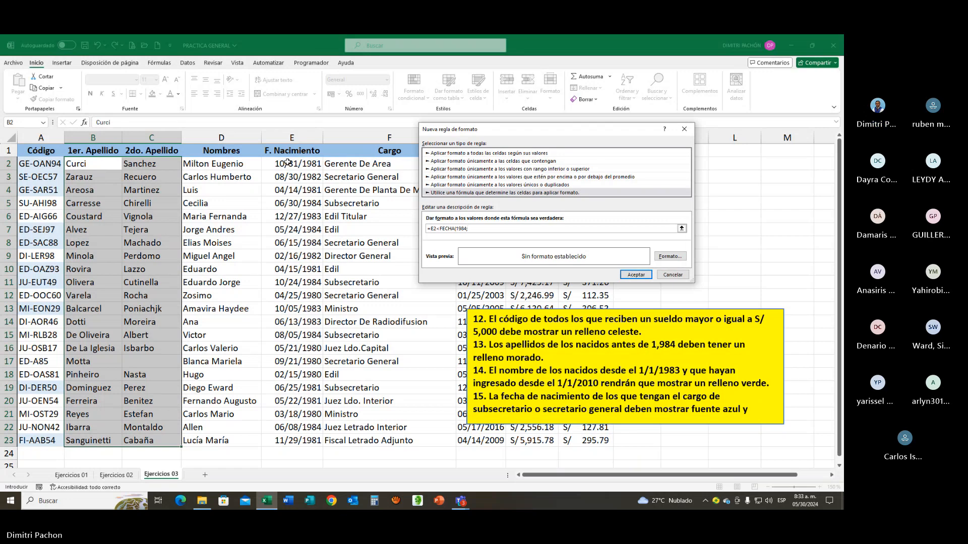
{"action": "type", "text": "01"}
{"action": "type", "text": "01"}
{"action": "type", "text": ")"}
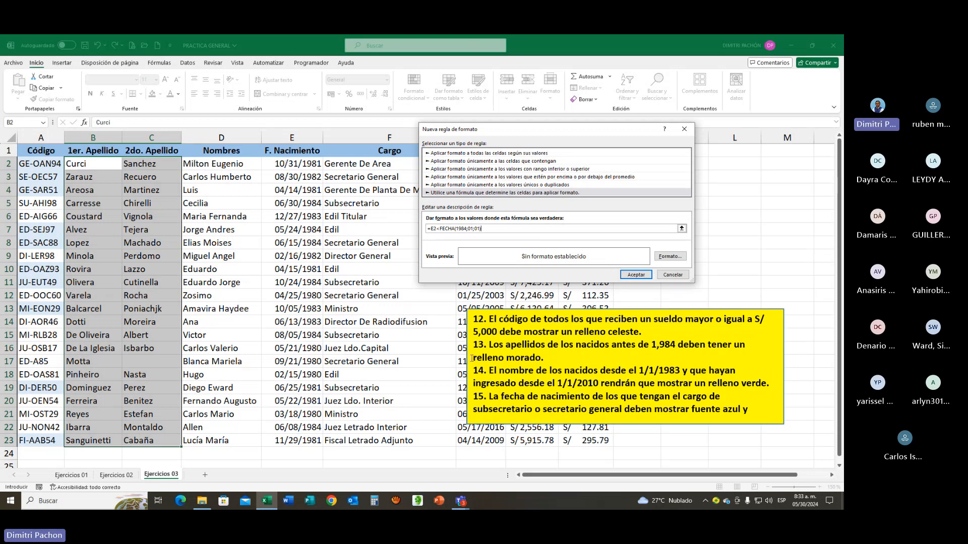
Give the rule a light gold fill and apply it to the surname cells
{"action": "left_click", "coordinate": [670, 256]}
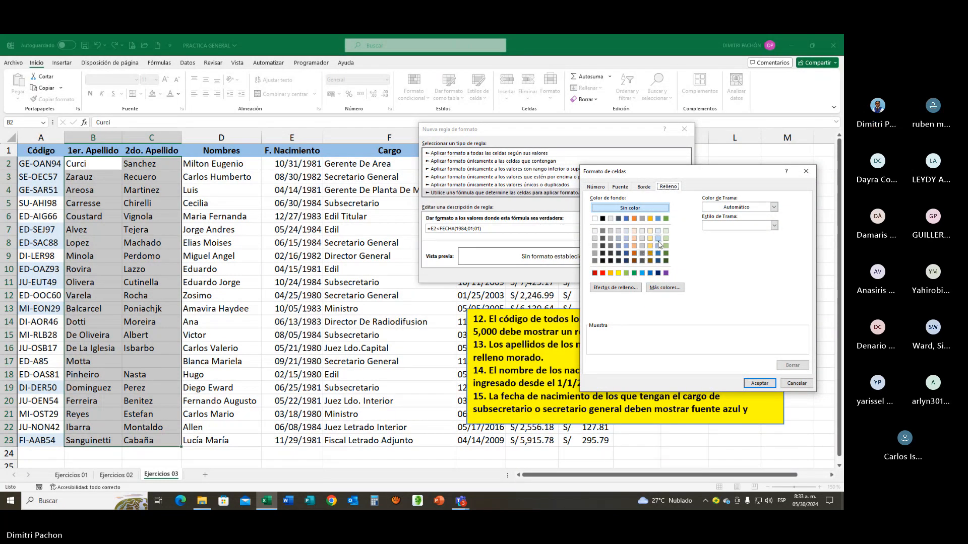
{"action": "left_click", "coordinate": [626, 240]}
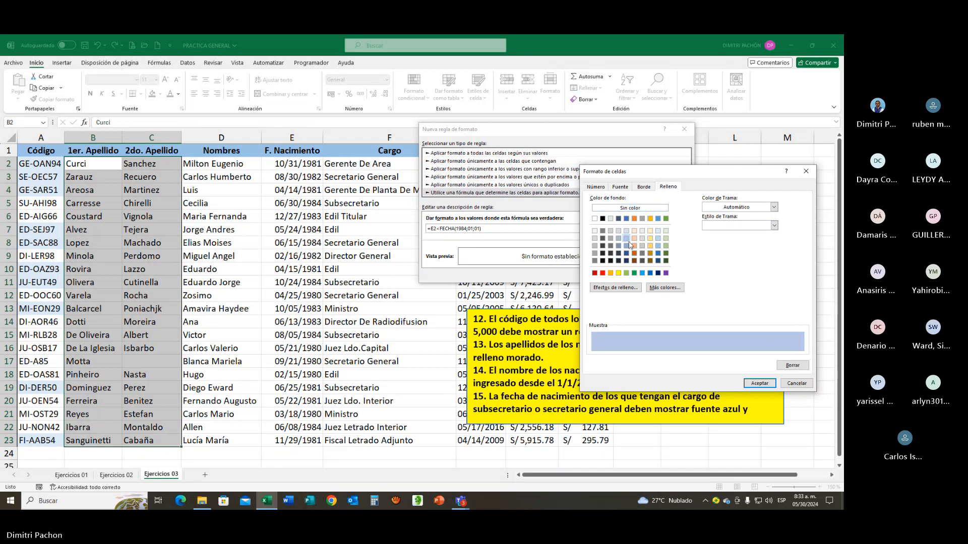
{"action": "left_click", "coordinate": [650, 230]}
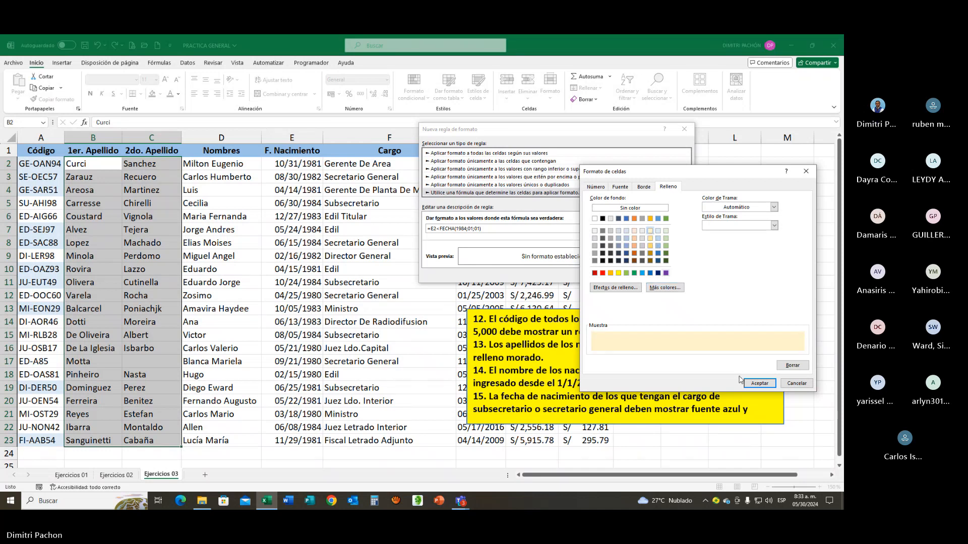
{"action": "left_click", "coordinate": [759, 383]}
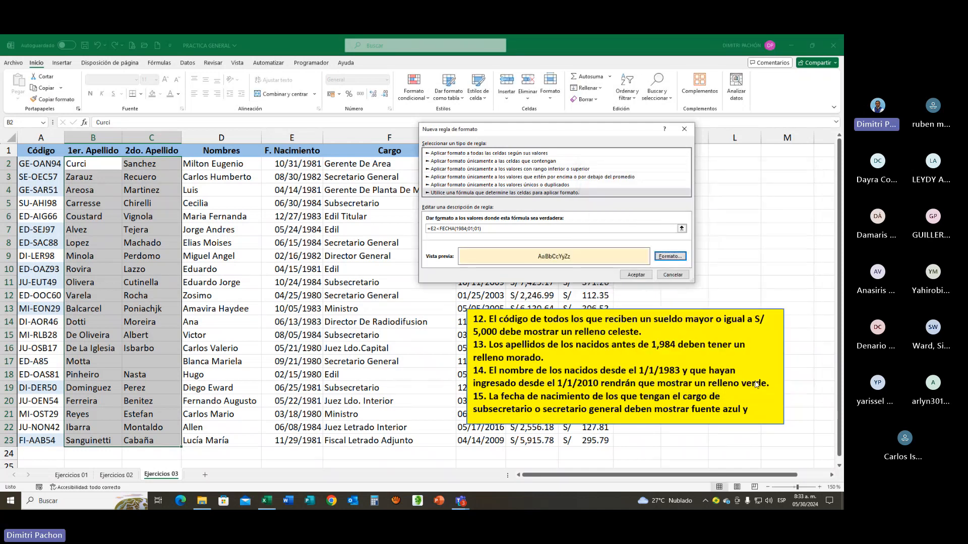
{"action": "left_click", "coordinate": [639, 275]}
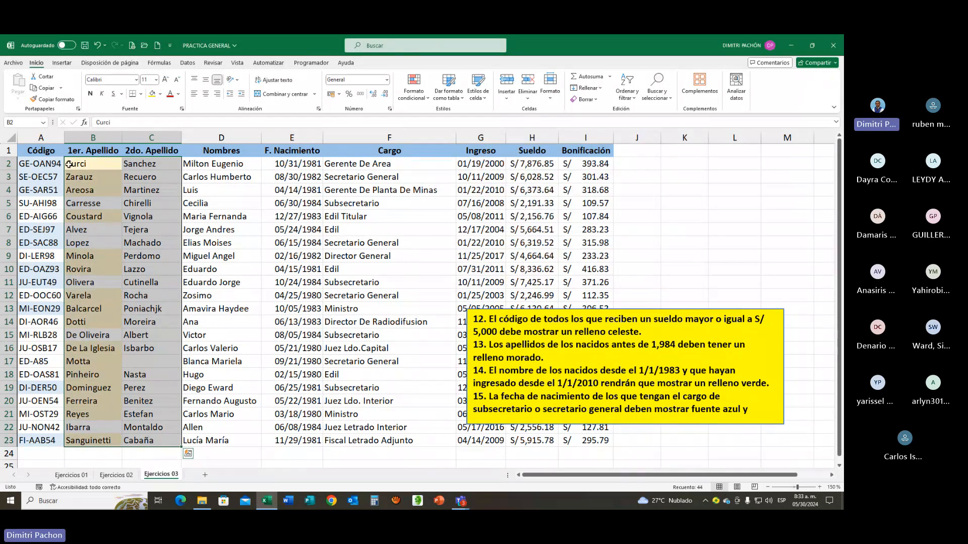
Compare the highlighted surnames with the birth dates in rows 2 to 4, 6 and 12 to 14
{"action": "left_click_drag", "start_coordinate": [8, 164], "coordinate": [10, 192]}
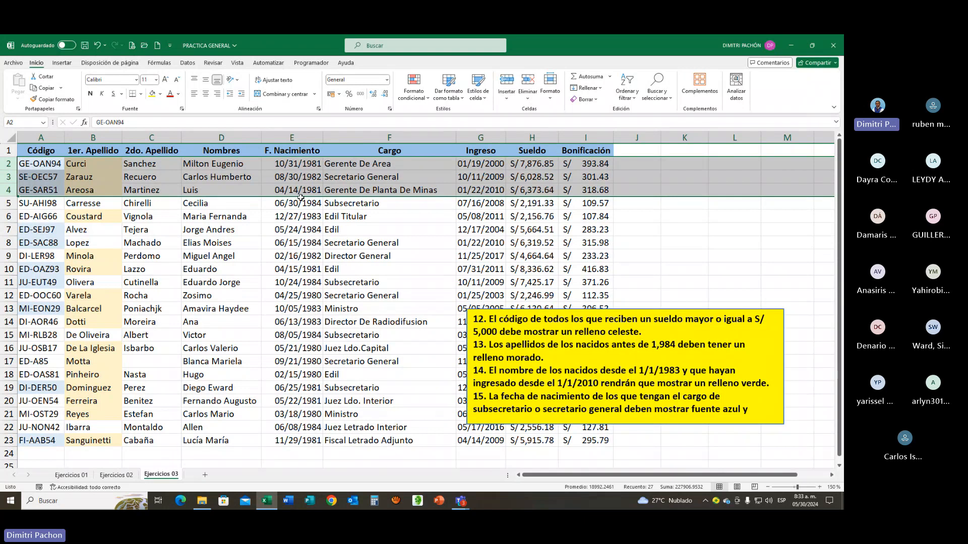
{"action": "left_click", "coordinate": [9, 216]}
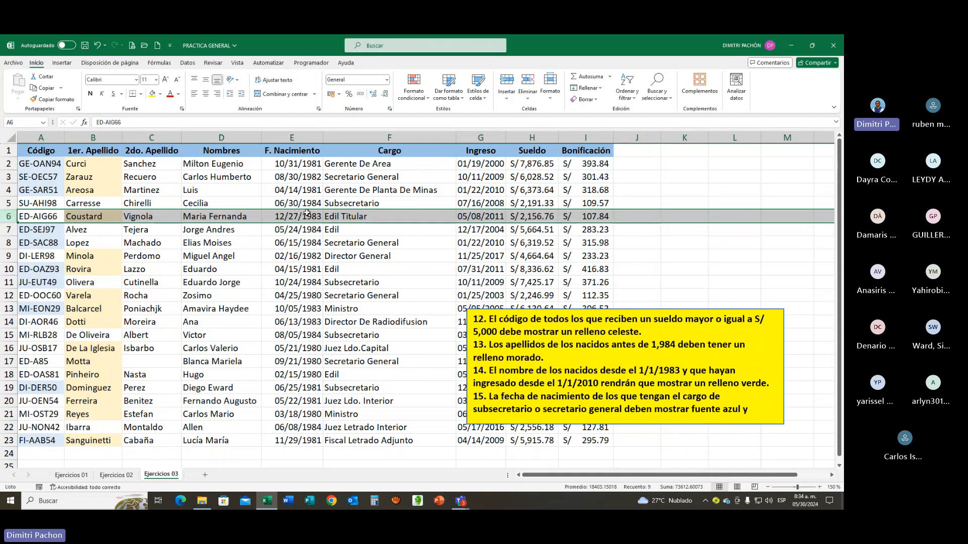
{"action": "left_click_drag", "start_coordinate": [4, 256], "coordinate": [9, 321]}
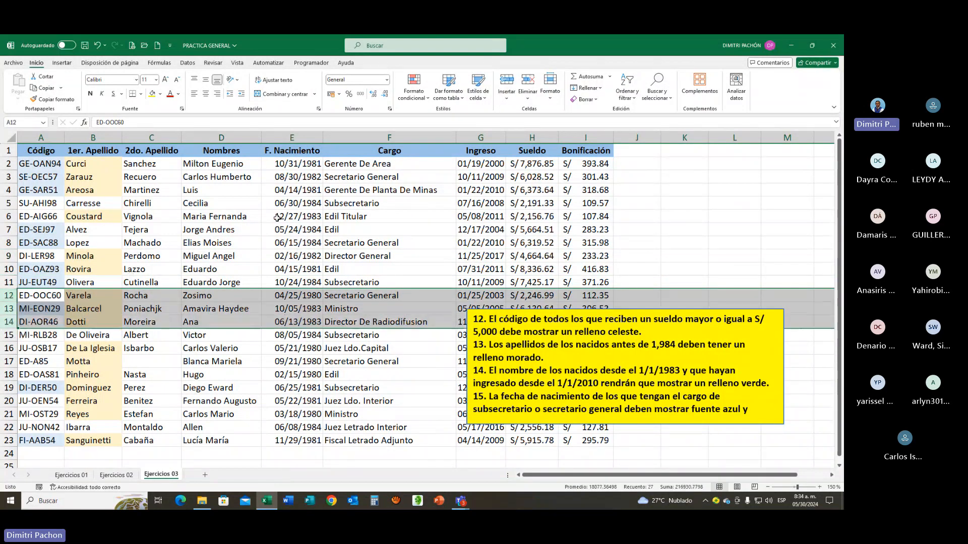
{"action": "left_click", "coordinate": [276, 217]}
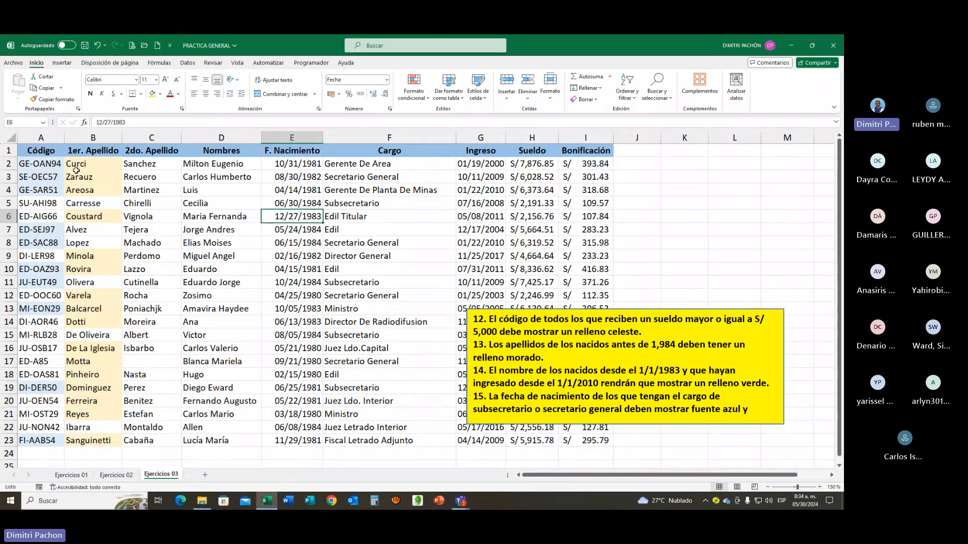
Clear the conditional formatting rules from the surname cells B2:C23
{"action": "left_click", "coordinate": [91, 164]}
{"action": "left_click_drag", "start_coordinate": [91, 163], "coordinate": [157, 227]}
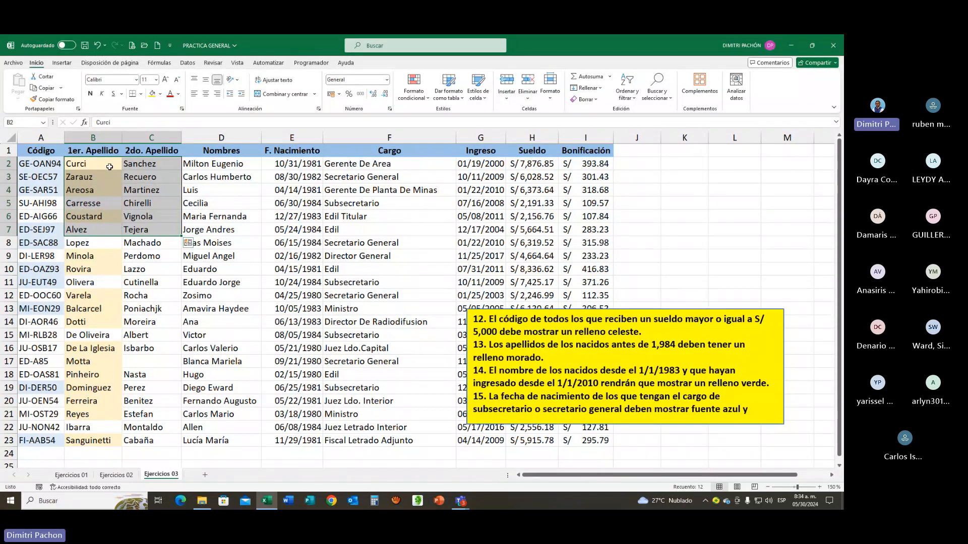
{"action": "left_click_drag", "start_coordinate": [90, 163], "coordinate": [159, 441]}
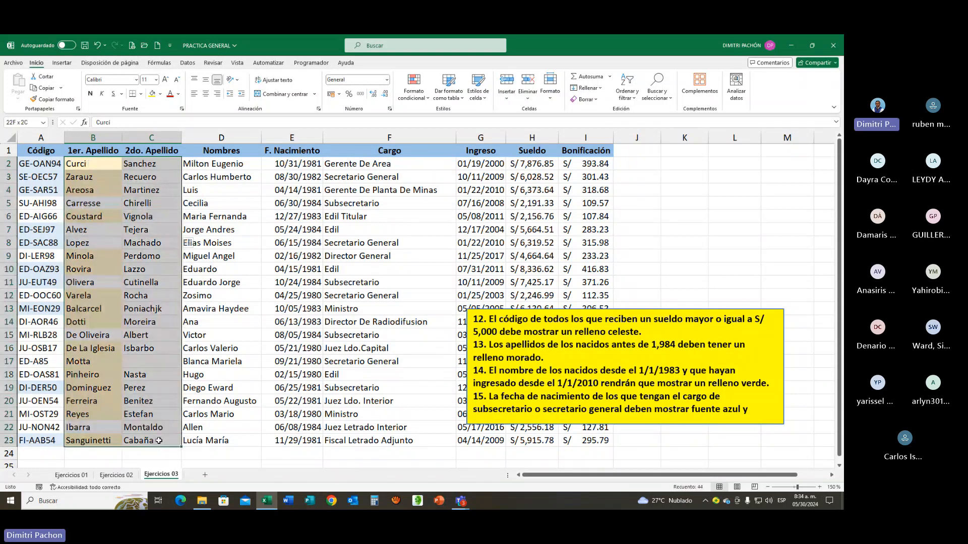
{"action": "left_click", "coordinate": [429, 103]}
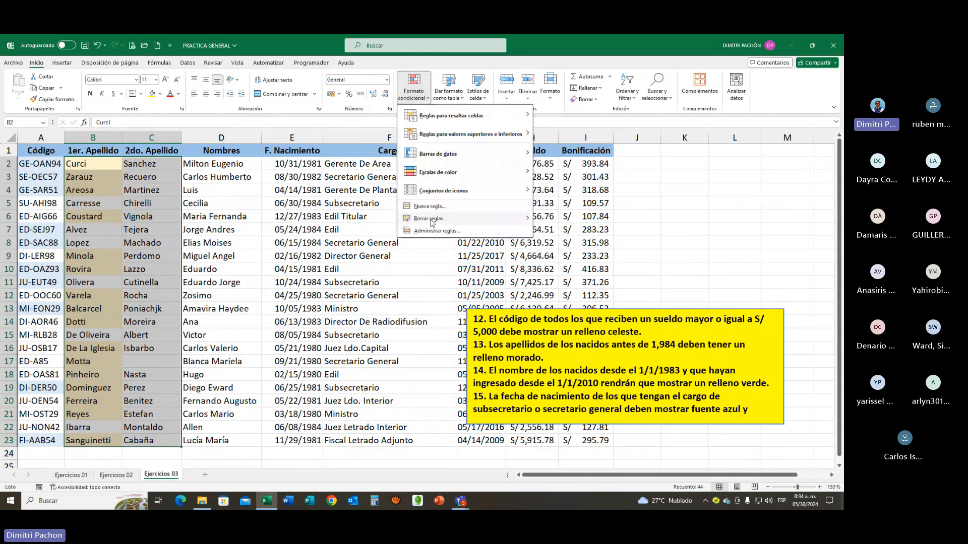
{"action": "mouse_move", "coordinate": [431, 220]}
{"action": "left_click", "coordinate": [564, 221]}
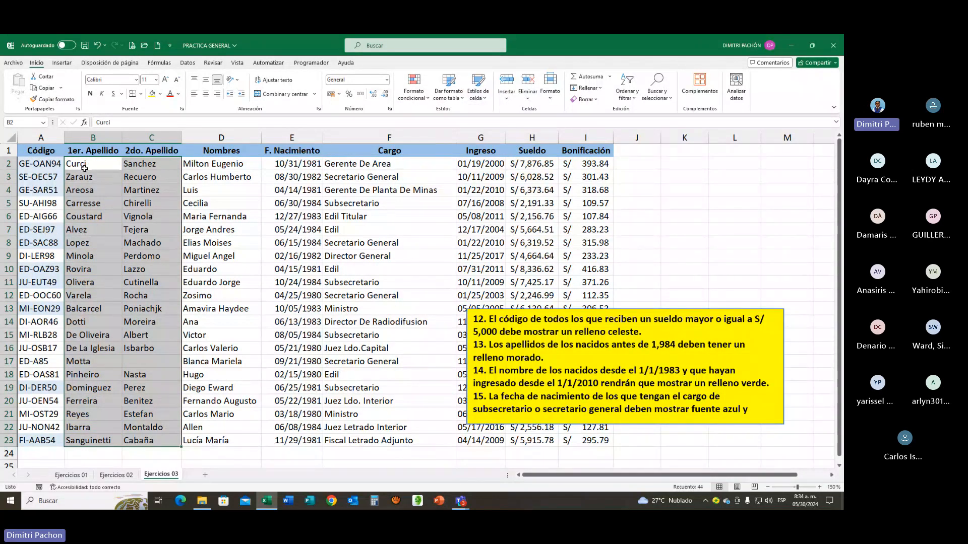
Start a formula-based formatting rule for surname cells B2:C23 with =E2<FECHA(1984;01;01), keeping the birth date reference fully relative
{"action": "left_click_drag", "start_coordinate": [84, 168], "coordinate": [143, 441]}
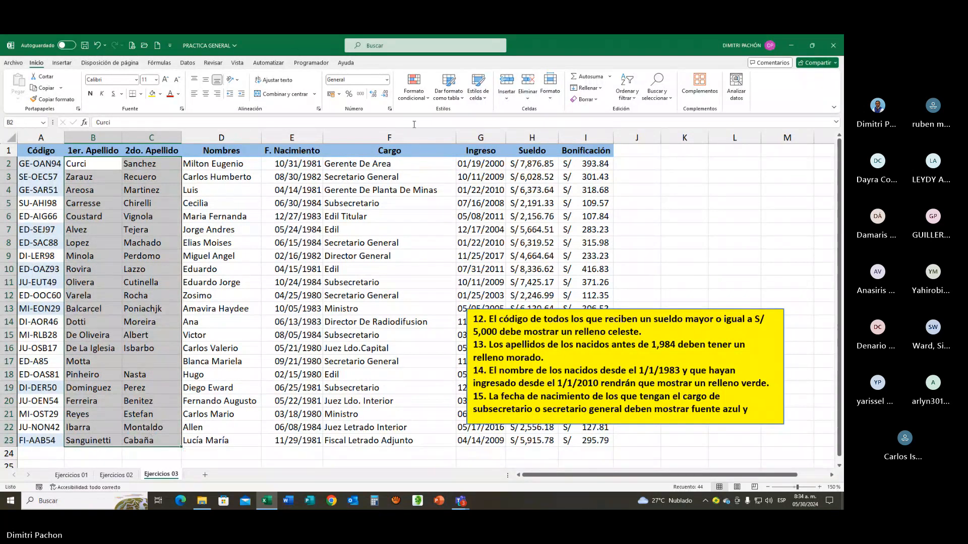
{"action": "left_click", "coordinate": [427, 102]}
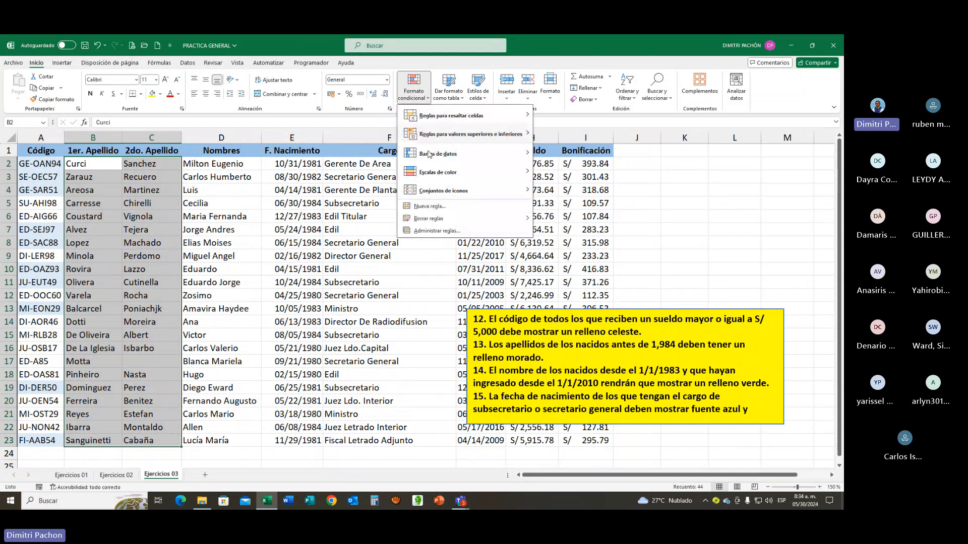
{"action": "left_click", "coordinate": [427, 212]}
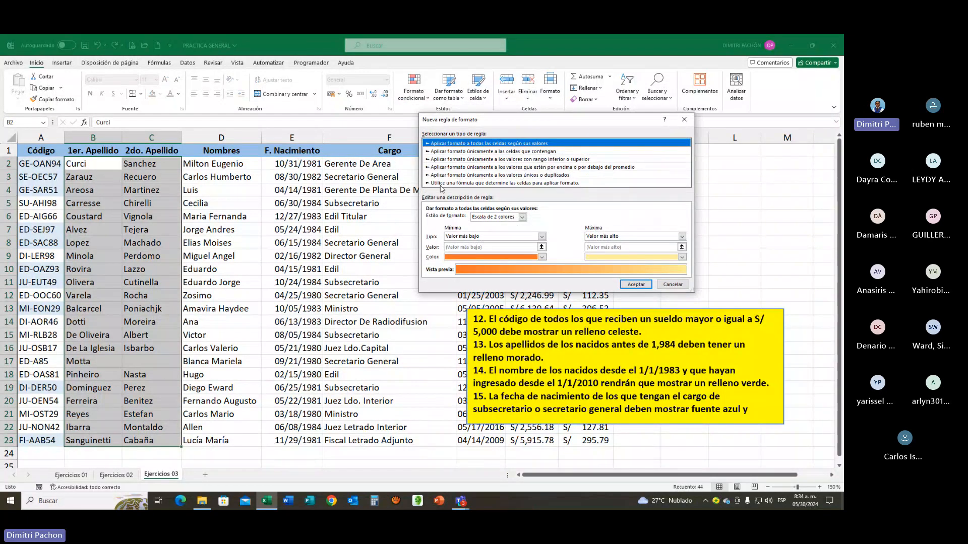
{"action": "left_click", "coordinate": [441, 182]}
{"action": "left_click", "coordinate": [447, 218]}
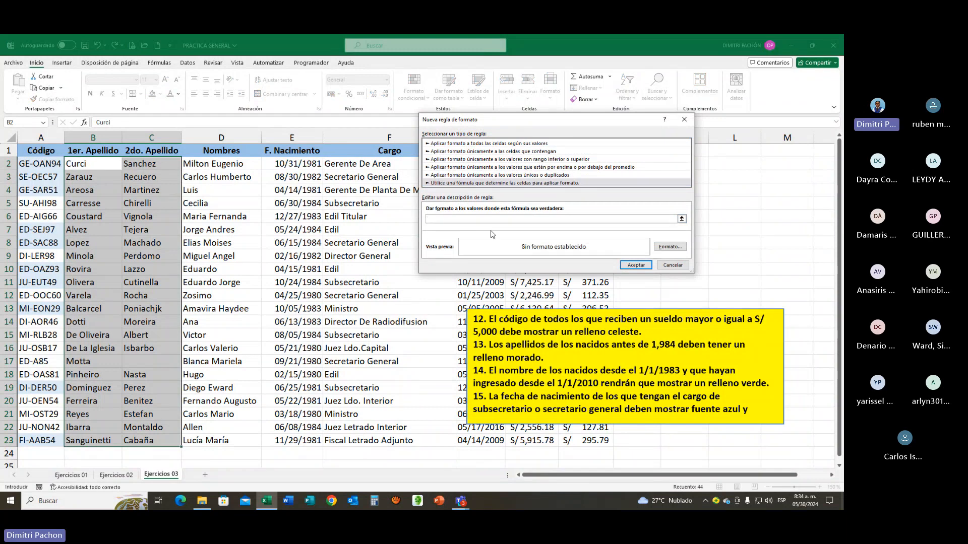
{"action": "type", "text": "="}
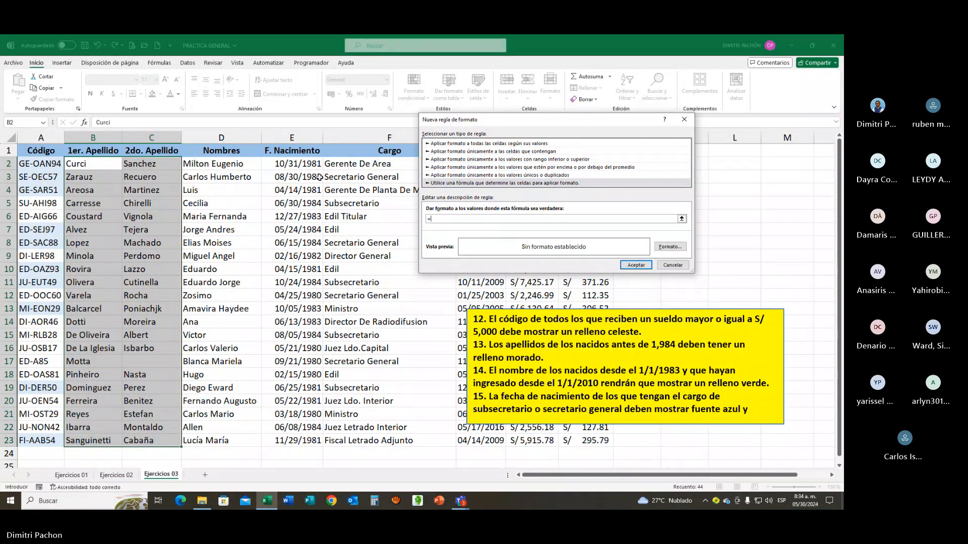
{"action": "left_click", "coordinate": [306, 163]}
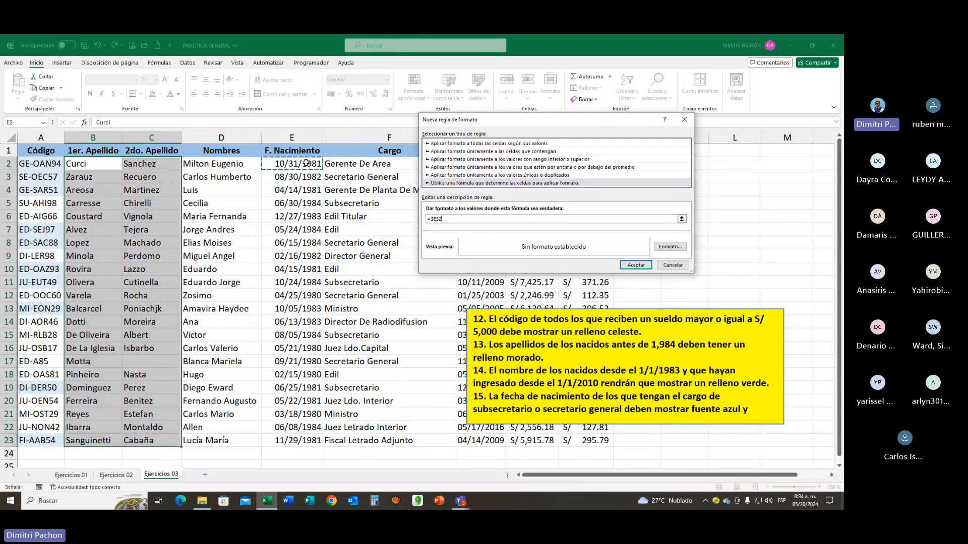
{"action": "left_click_drag", "start_coordinate": [487, 124], "coordinate": [404, 133]}
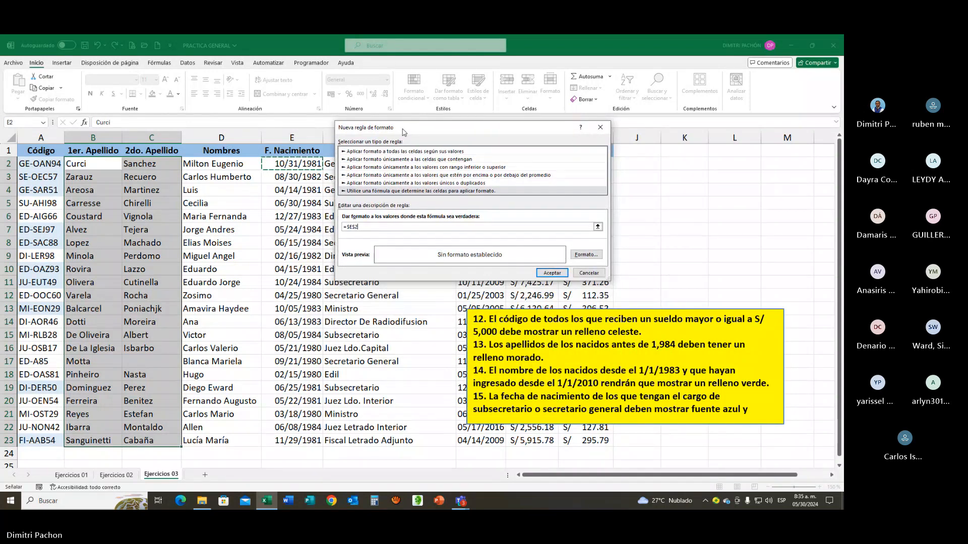
{"action": "key", "text": "F4"}
{"action": "key", "text": "F4"}
{"action": "type", "text": "<"}
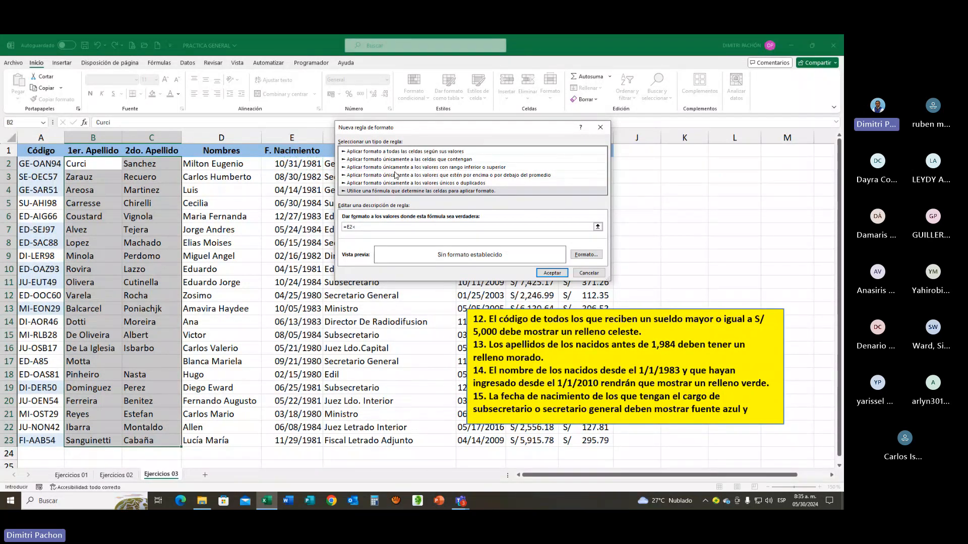
{"action": "type", "text": "FECHA(1984;01"}
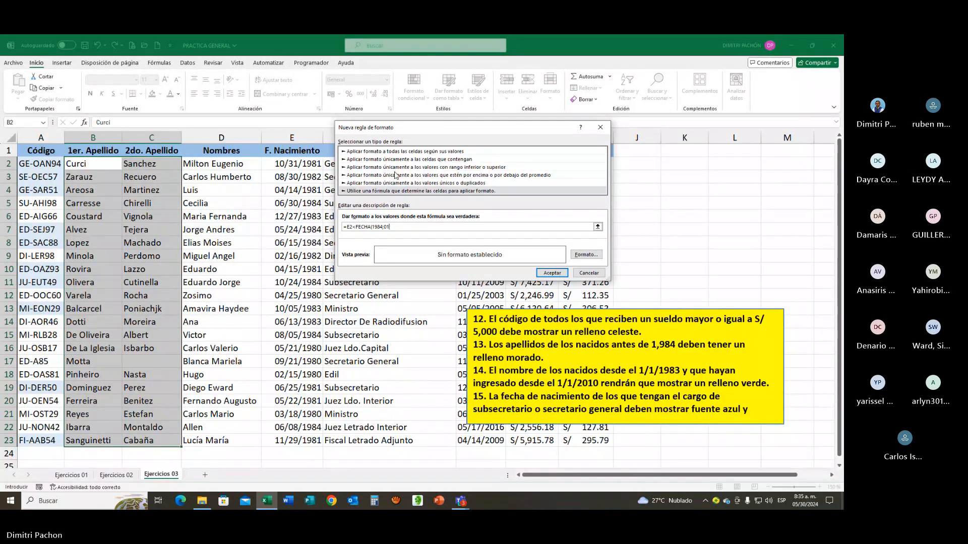
{"action": "type", "text": "01"}
Give the new birth date rule a light gold fill and apply it to B2:C23
{"action": "left_click", "coordinate": [585, 255]}
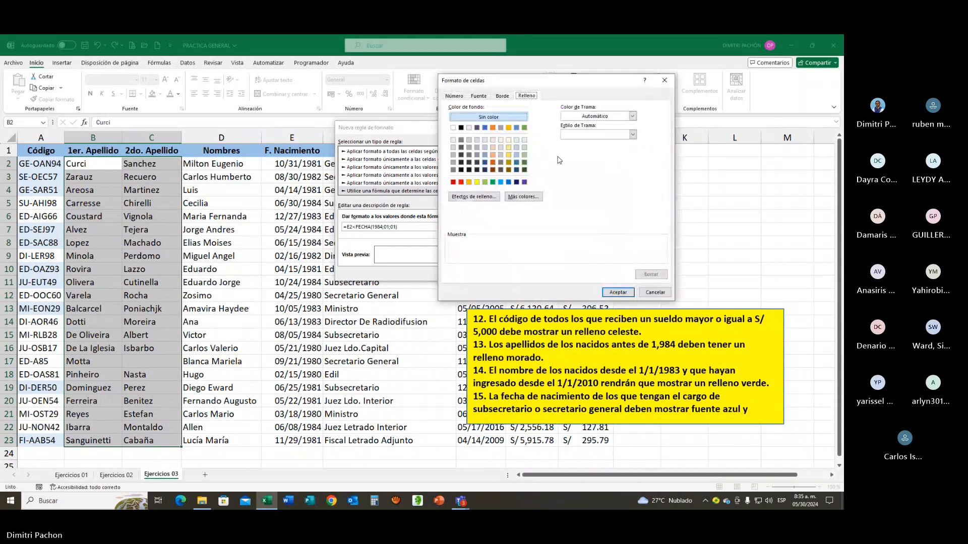
{"action": "left_click", "coordinate": [509, 151]}
{"action": "left_click", "coordinate": [615, 292]}
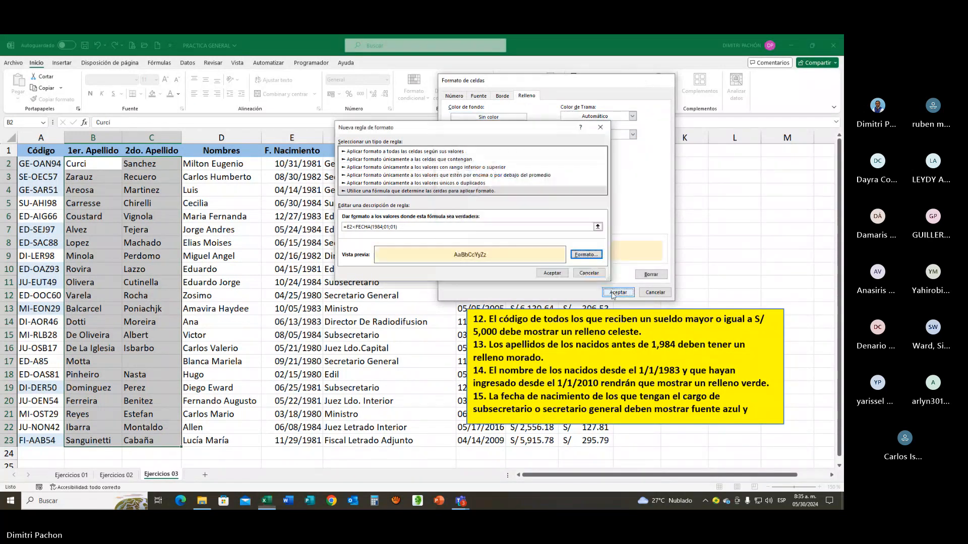
{"action": "left_click", "coordinate": [555, 273]}
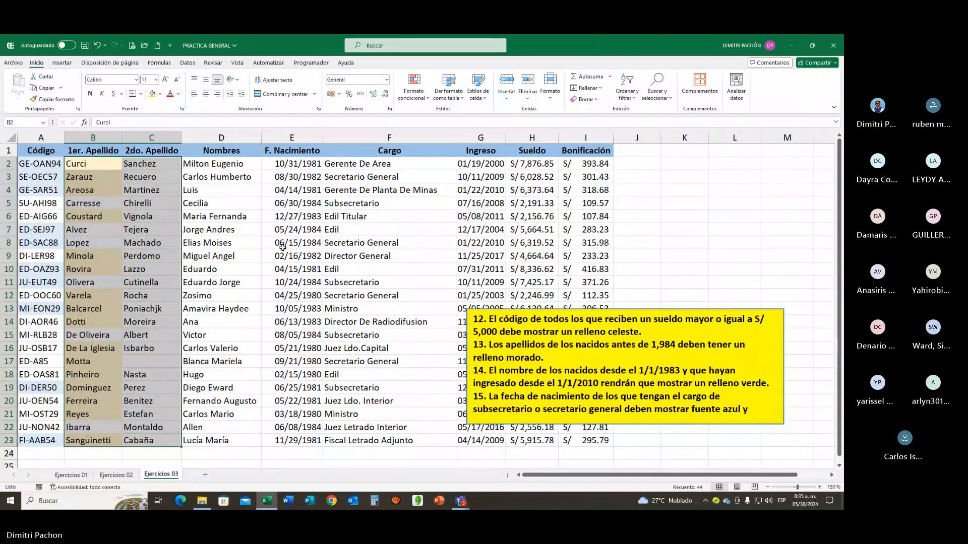
{"action": "left_click", "coordinate": [302, 215]}
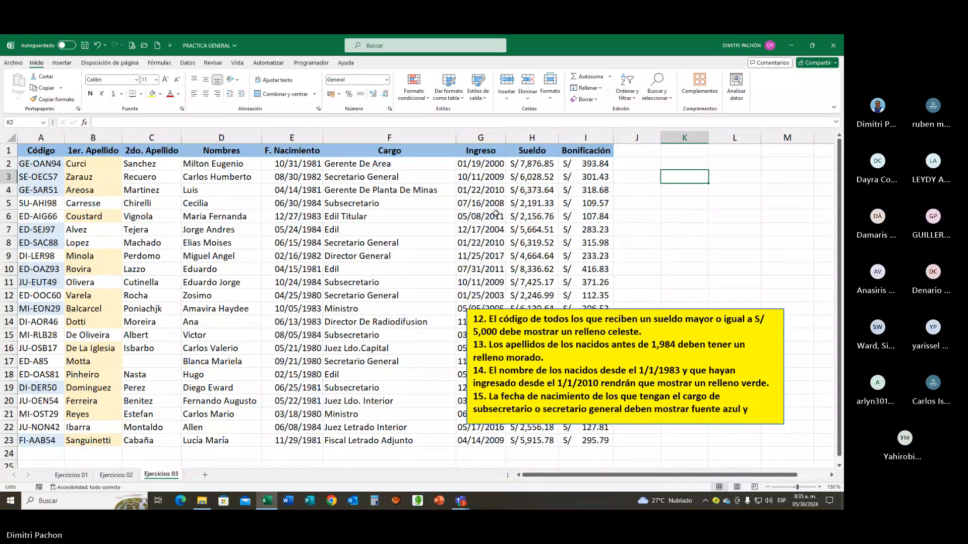
Copy the formula of the surname rule from the rule editor, leaving the rule itself as it is
{"action": "left_click", "coordinate": [108, 187]}
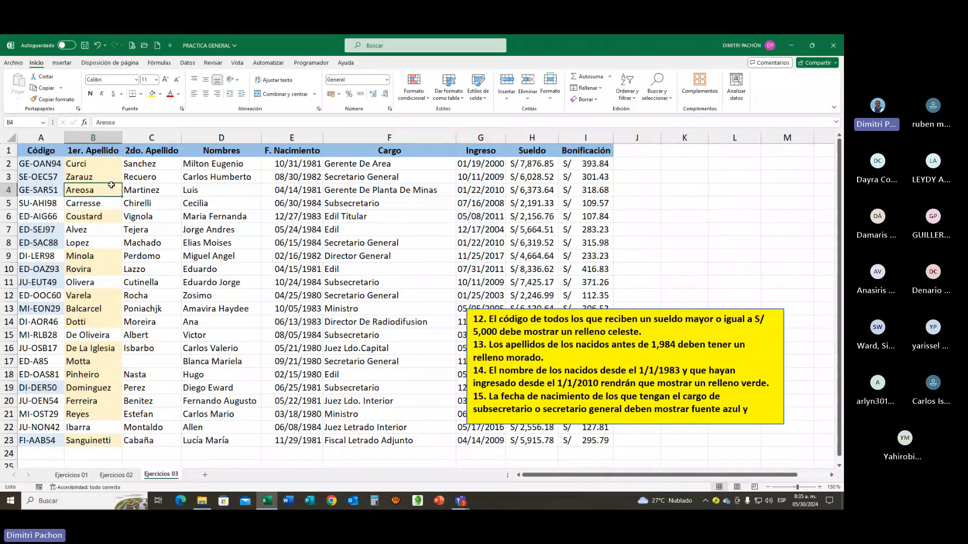
{"action": "left_click", "coordinate": [427, 101]}
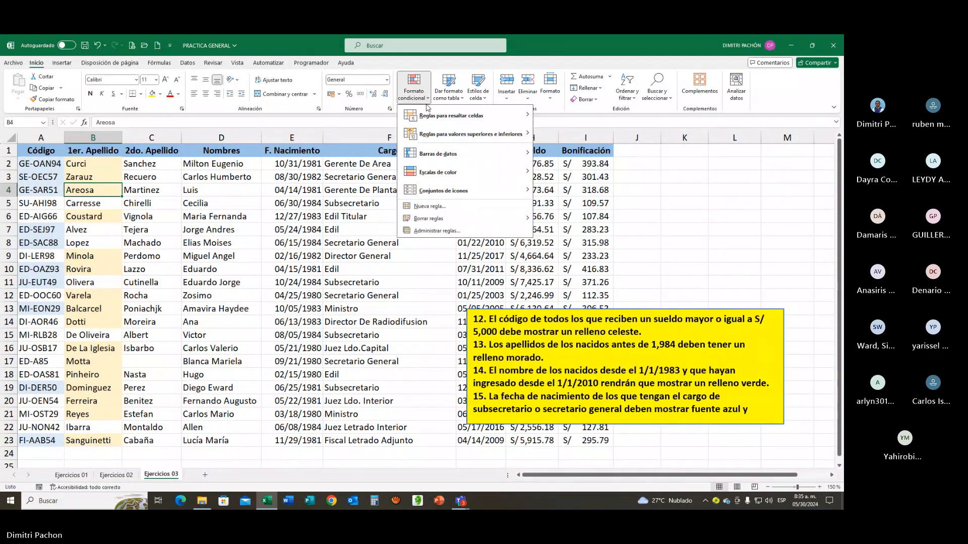
{"action": "left_click", "coordinate": [426, 232]}
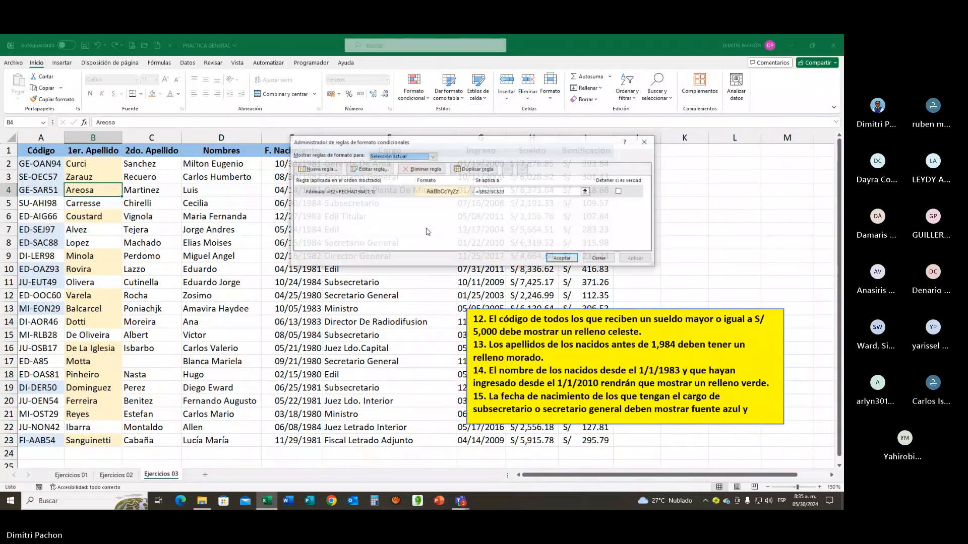
{"action": "left_click", "coordinate": [375, 189]}
{"action": "left_click", "coordinate": [370, 168]}
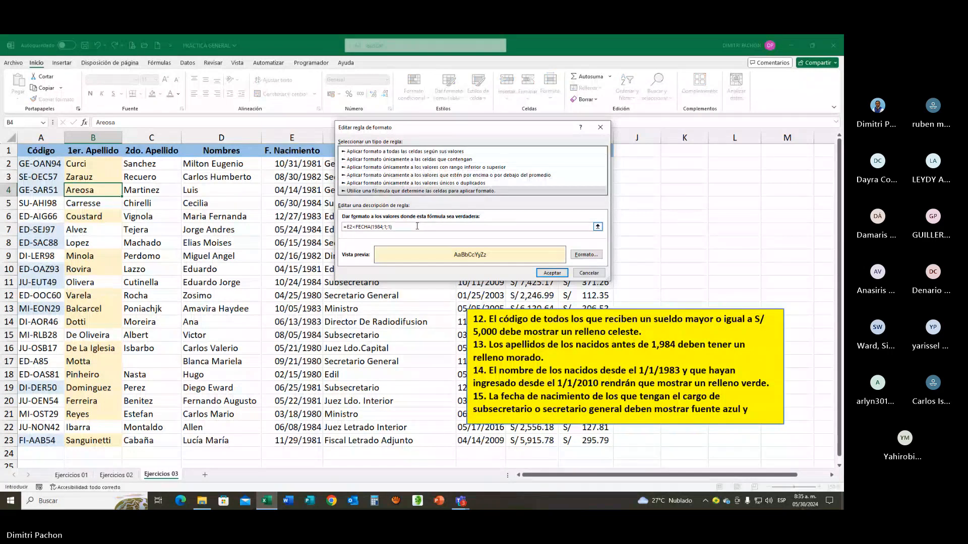
{"action": "left_click_drag", "start_coordinate": [417, 227], "coordinate": [337, 228]}
{"action": "left_click", "coordinate": [601, 129]}
{"action": "left_click", "coordinate": [599, 258]}
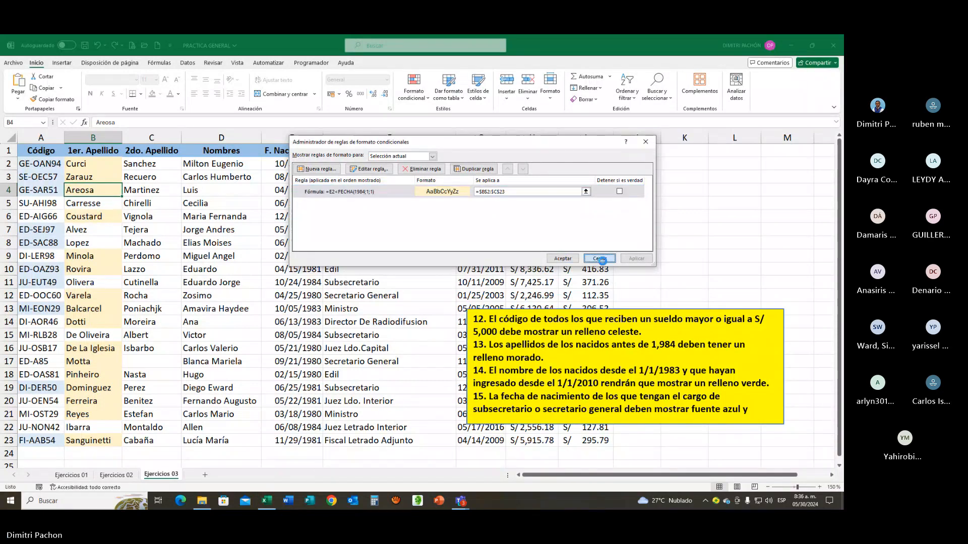
Paste the copied rule formula into cell K4 and turn it into plain text with a leading apostrophe
{"action": "left_click", "coordinate": [684, 190]}
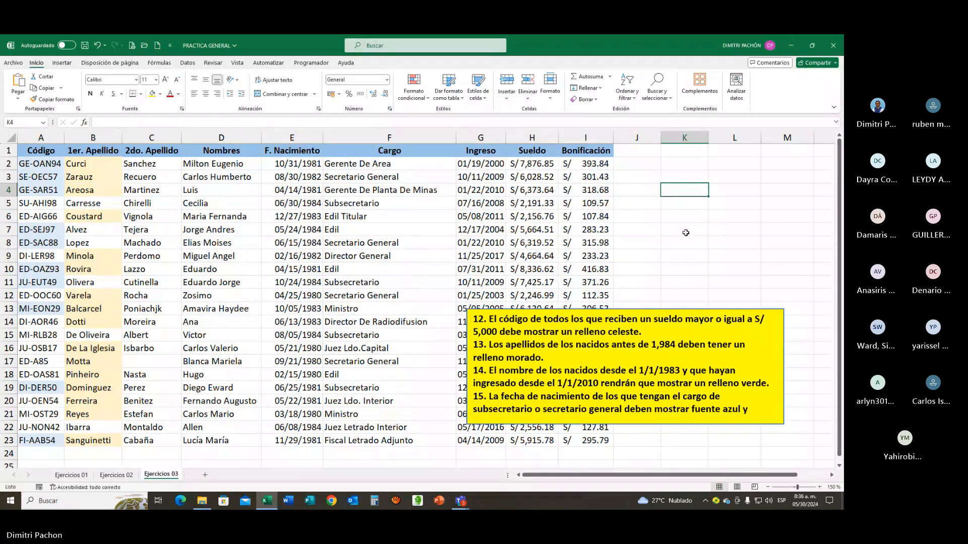
{"action": "key", "text": "ctrl+v"}
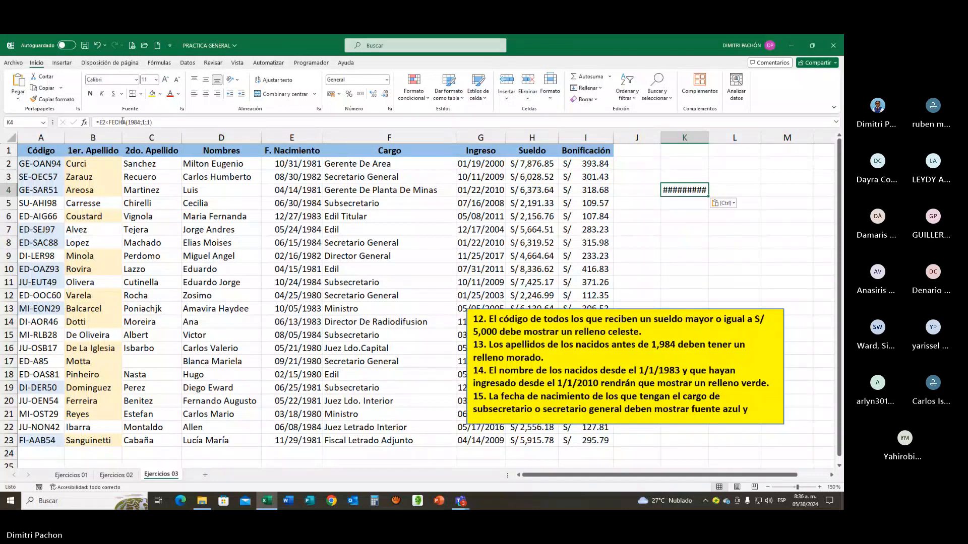
{"action": "left_click", "coordinate": [93, 123]}
{"action": "type", "text": "'"}
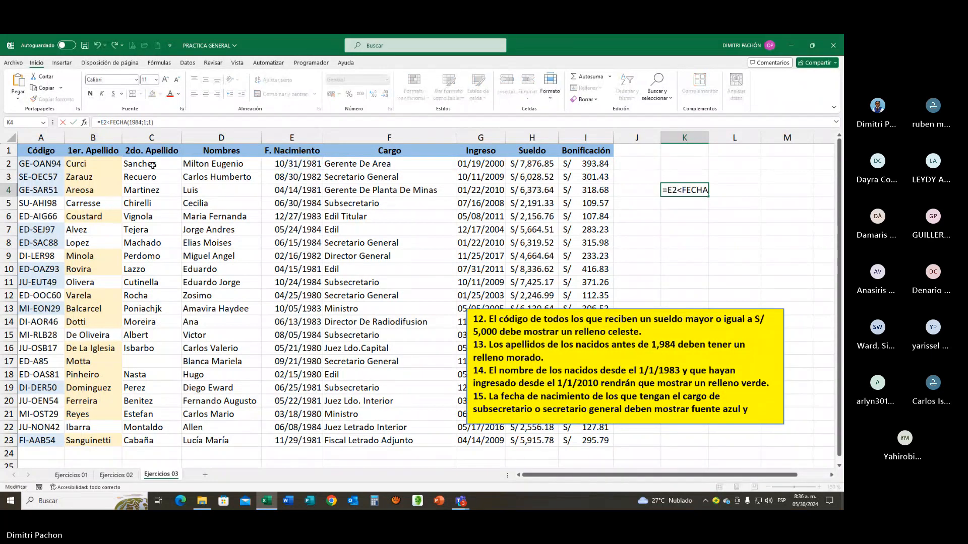
{"action": "key", "text": "Return"}
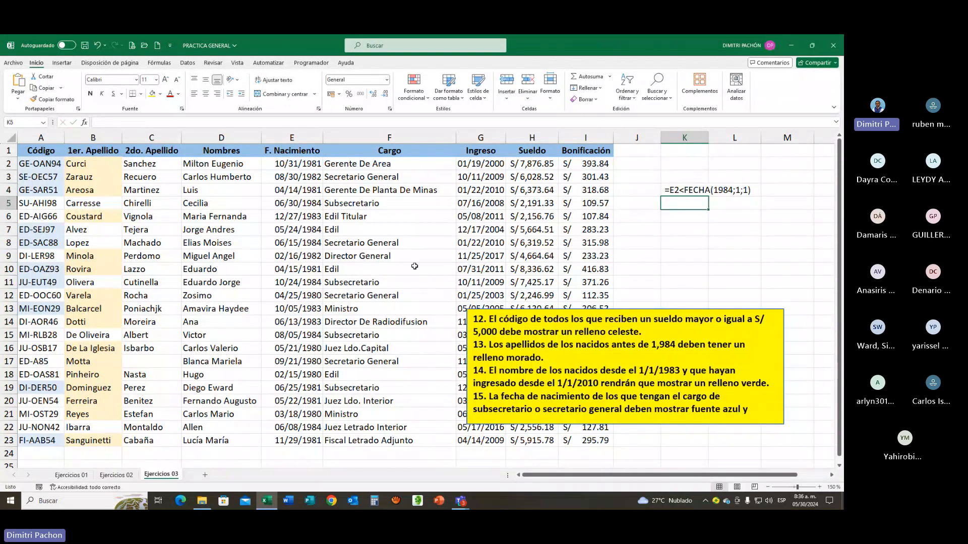
Examine the formula text in K4 with the sheet zoomed to 180%
{"action": "left_click", "coordinate": [831, 476]}
{"action": "left_click", "coordinate": [831, 475]}
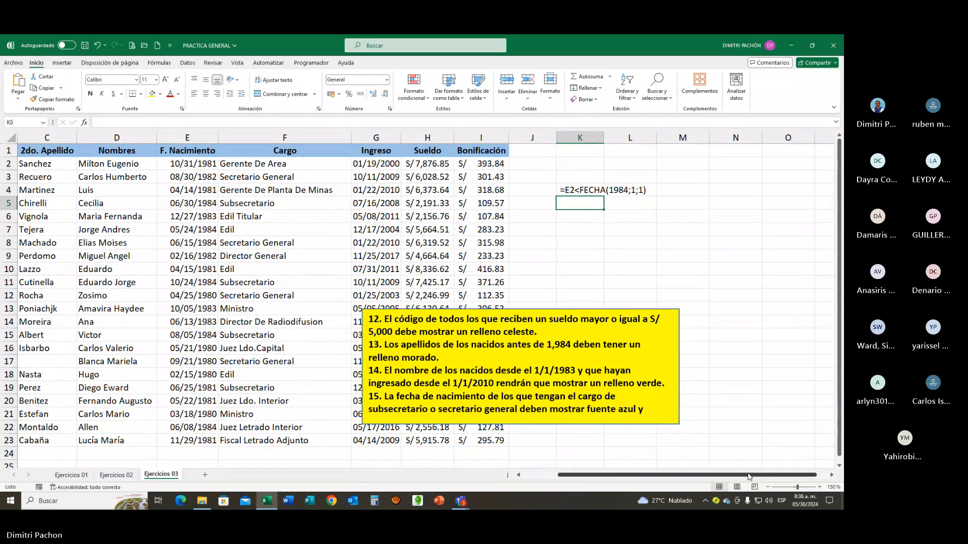
{"action": "left_click_drag", "start_coordinate": [745, 476], "coordinate": [721, 477]}
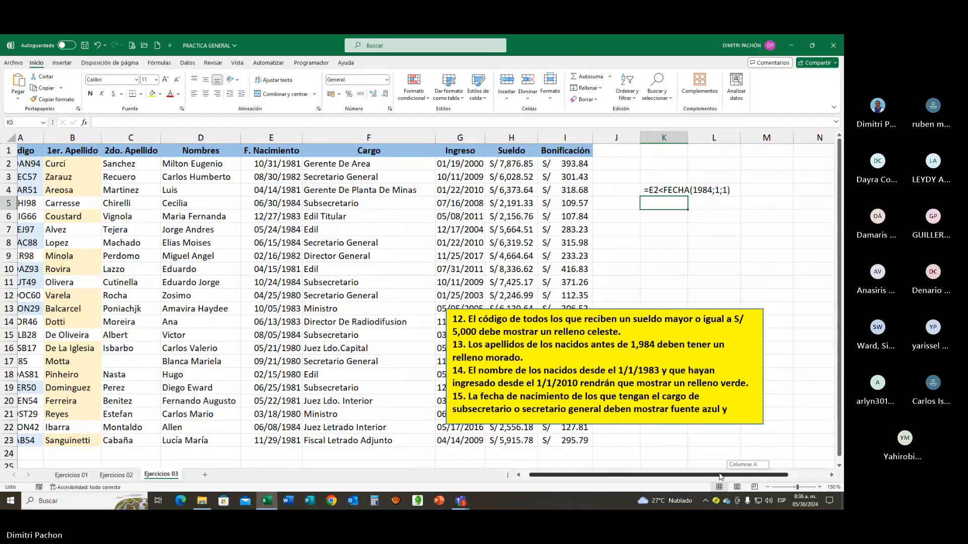
{"action": "left_click_drag", "start_coordinate": [721, 476], "coordinate": [743, 476]}
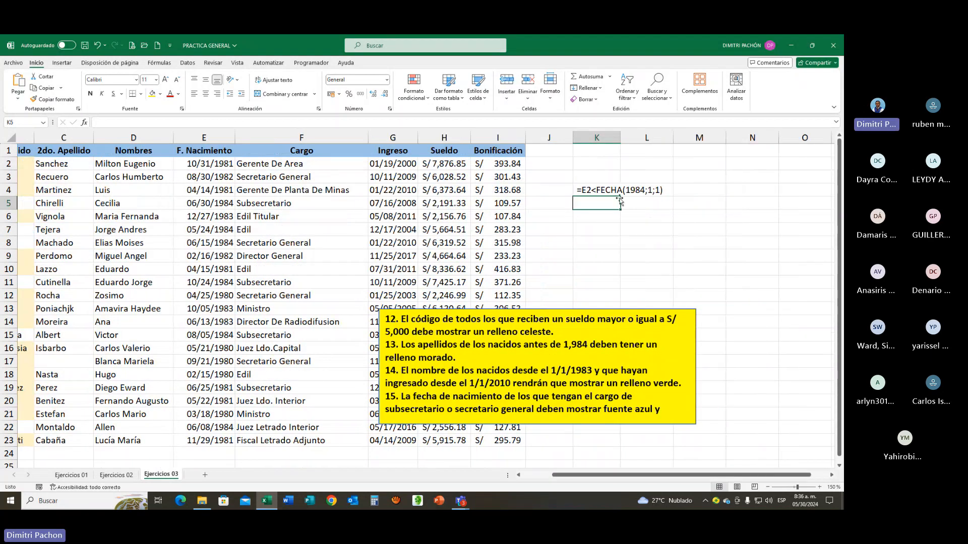
{"action": "left_click", "coordinate": [595, 191]}
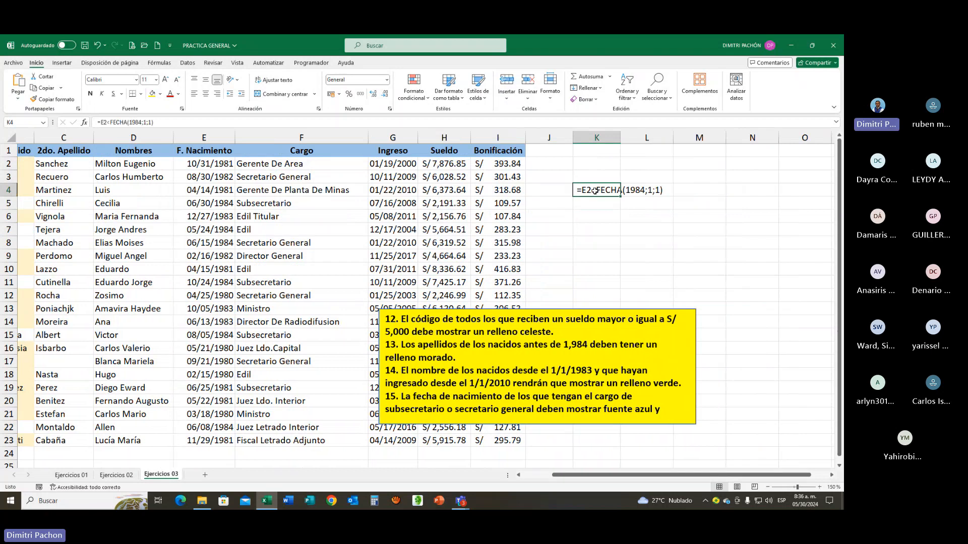
{"action": "left_click", "coordinate": [820, 488]}
{"action": "left_click", "coordinate": [821, 488]}
{"action": "left_click", "coordinate": [821, 488]}
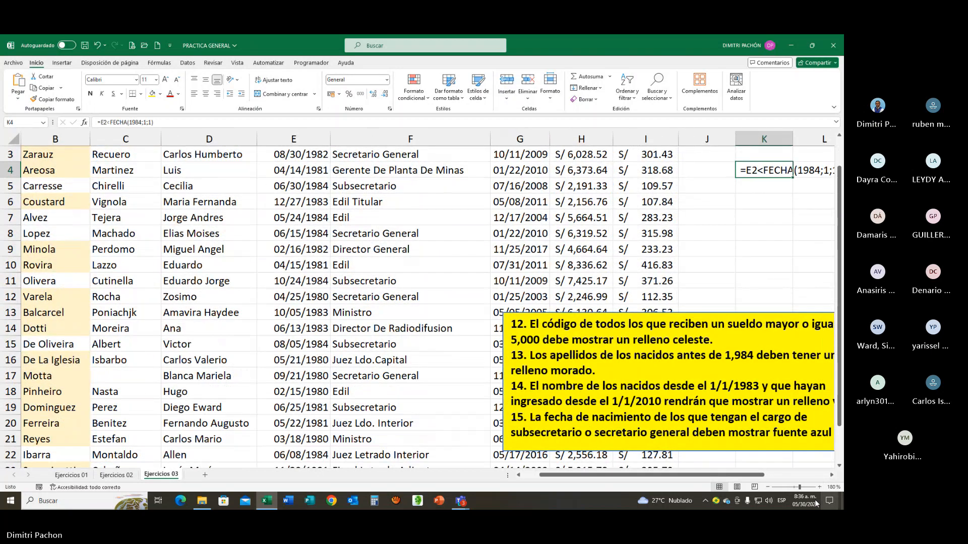
{"action": "scroll", "coordinate": [570, 207], "scroll_direction": "right", "scroll_amount": 3}
{"action": "left_click", "coordinate": [571, 208]}
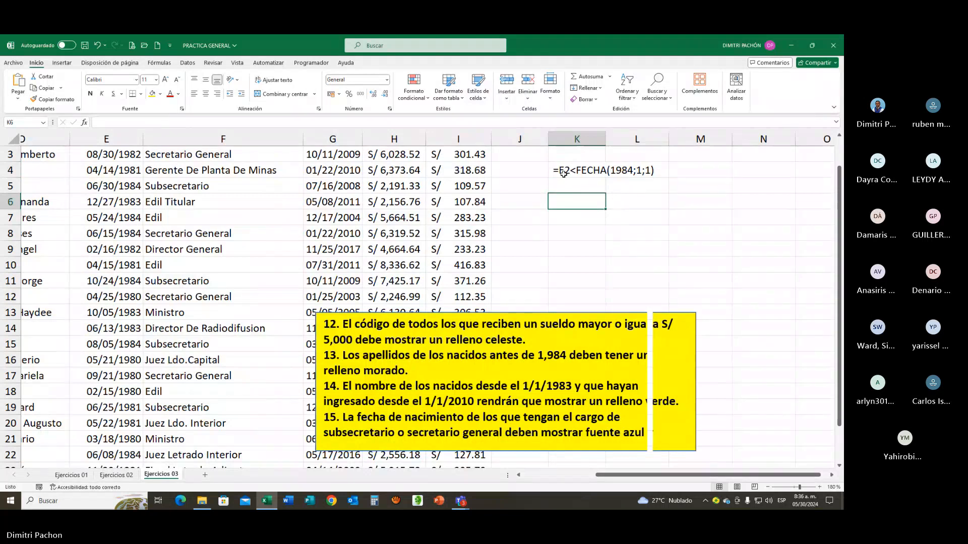
{"action": "scroll", "coordinate": [600, 211], "scroll_direction": "up", "scroll_amount": 1}
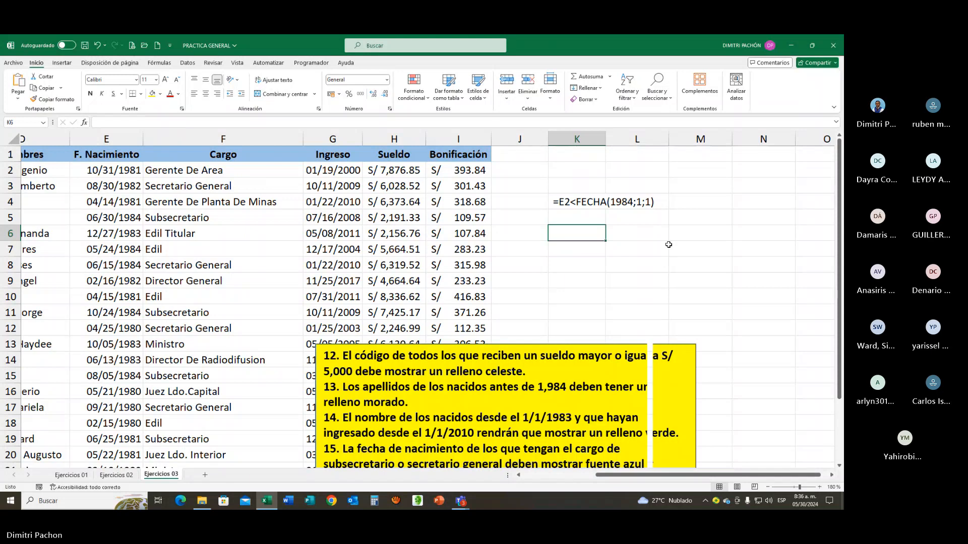
{"action": "type", "text": "="}
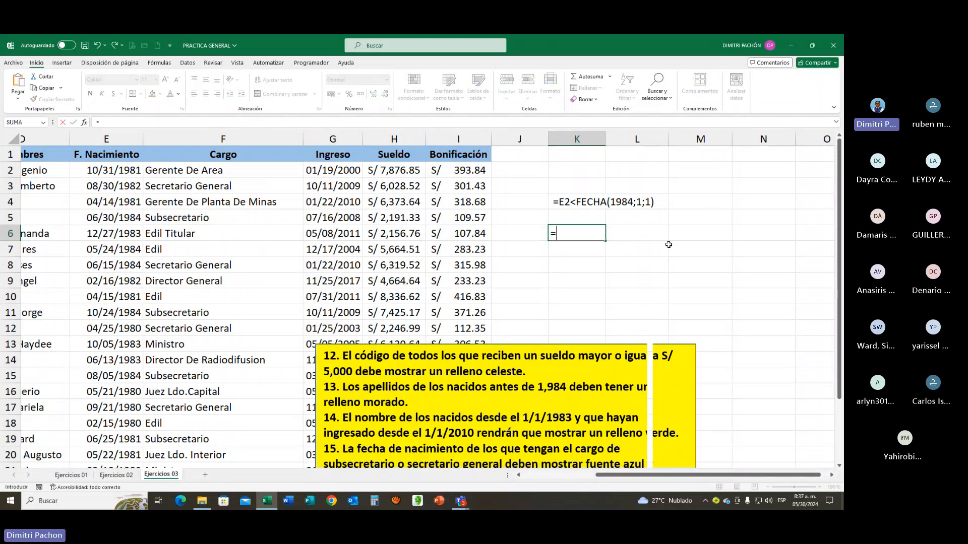
{"action": "type", "text": "FEC"}
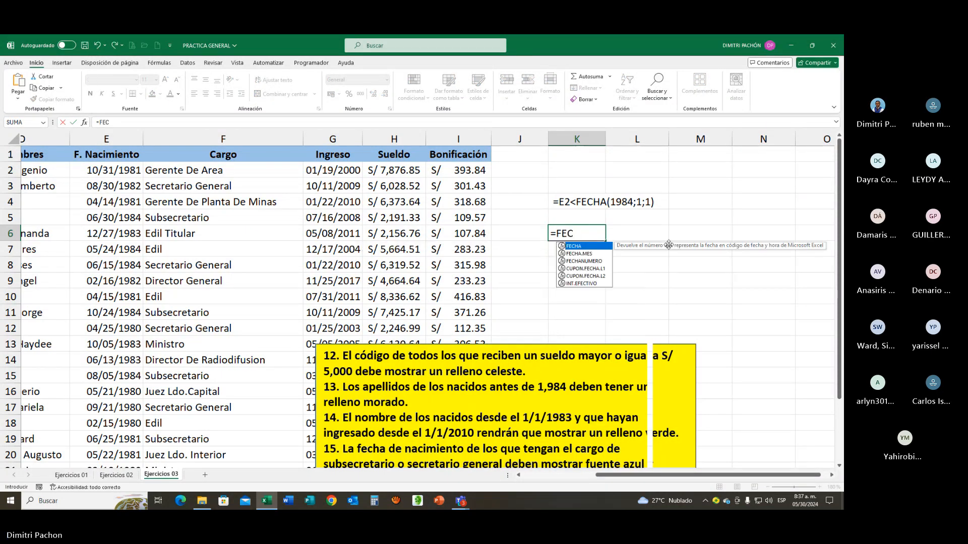
{"action": "type", "text": "HA("}
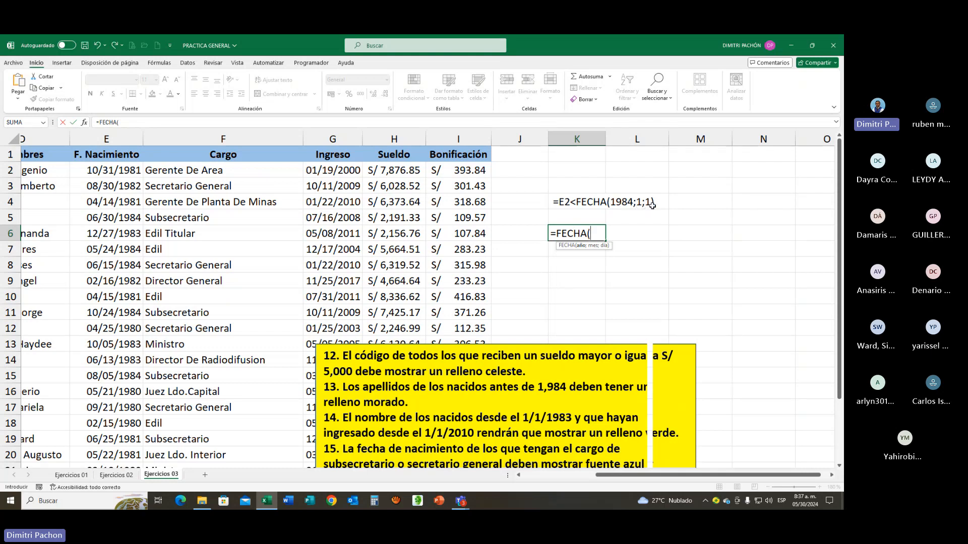
{"action": "key", "text": "BackSpace"}
{"action": "key", "text": "BackSpace"}
{"action": "key", "text": "Escape"}
{"action": "left_click", "coordinate": [593, 248]}
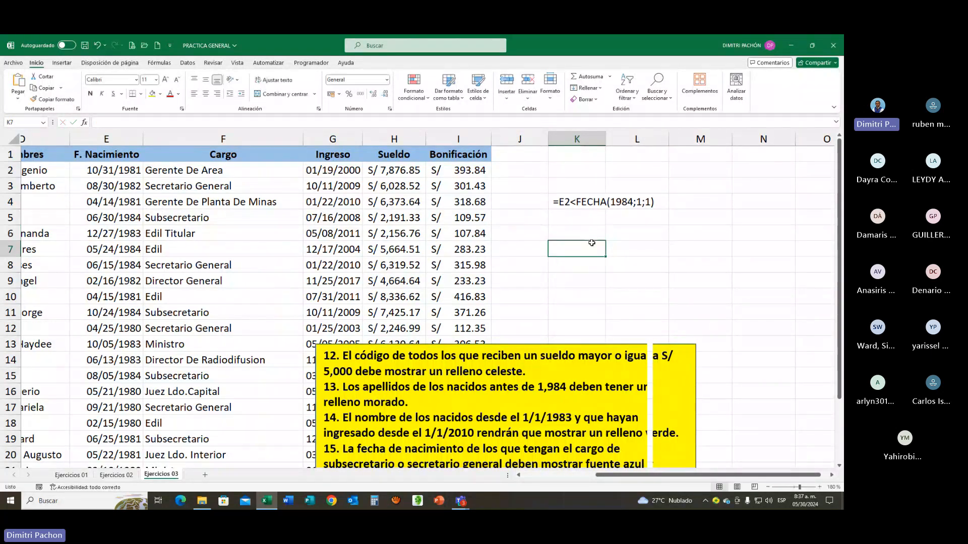
Enter the date 05/30/2024 in cell K1 and widen column K to fit it
{"action": "left_click", "coordinate": [591, 154]}
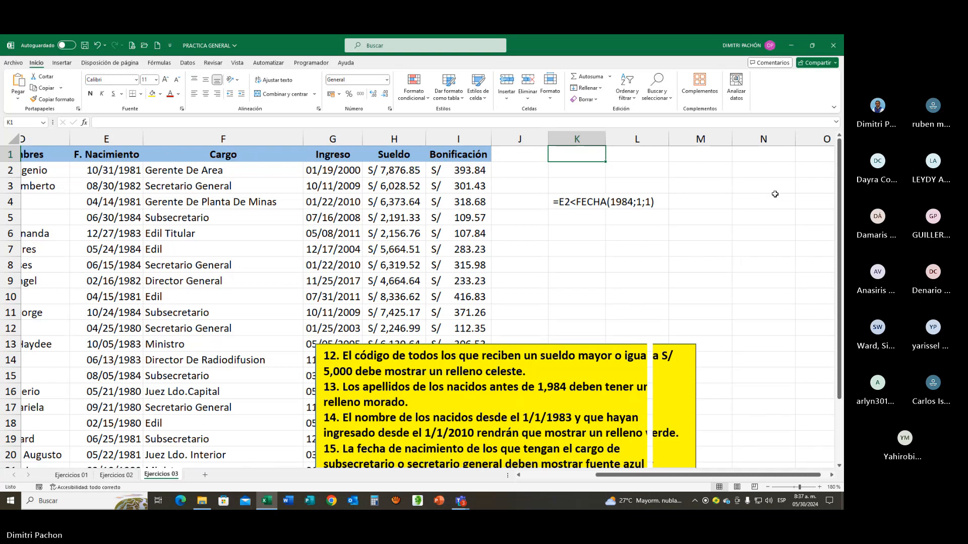
{"action": "type", "text": "05/"}
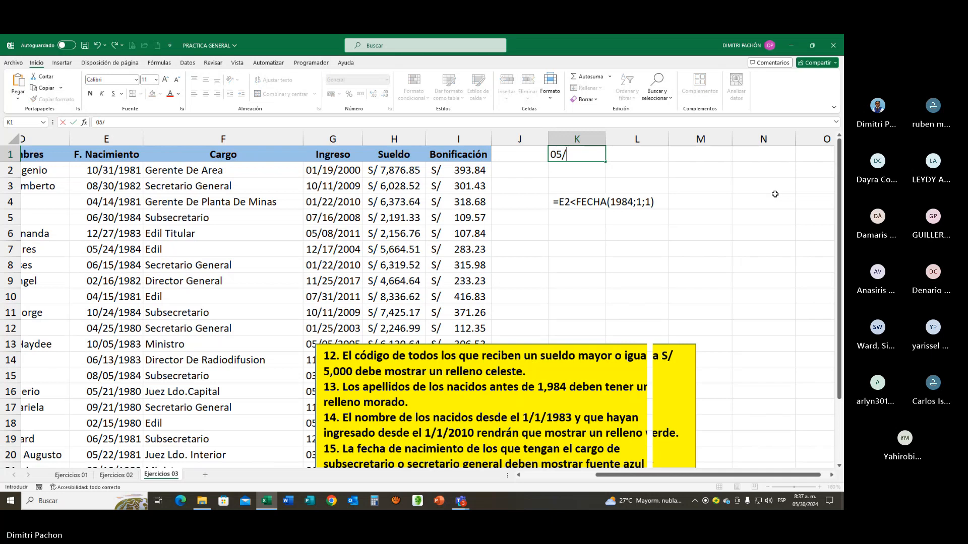
{"action": "type", "text": "30/2024"}
{"action": "key", "text": "Return"}
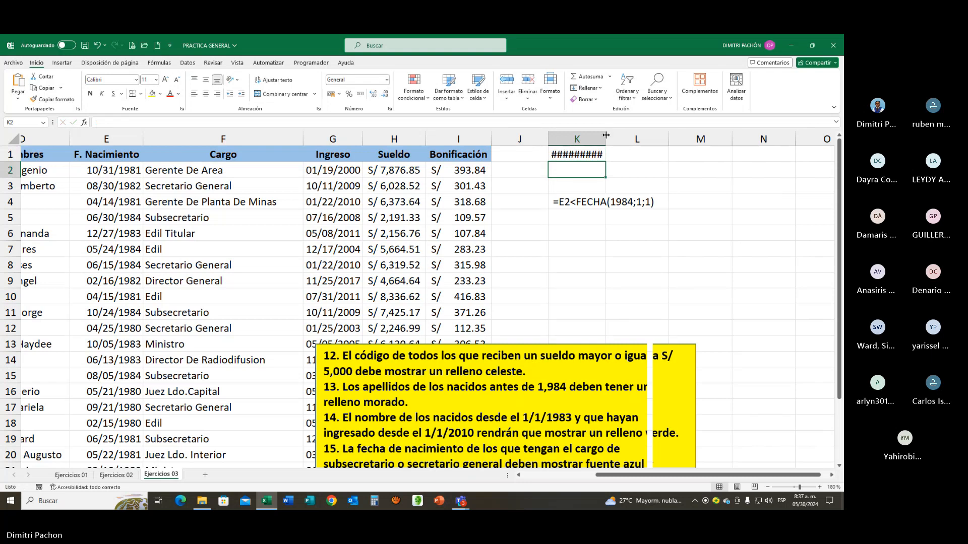
{"action": "left_click_drag", "start_coordinate": [606, 135], "coordinate": [614, 135]}
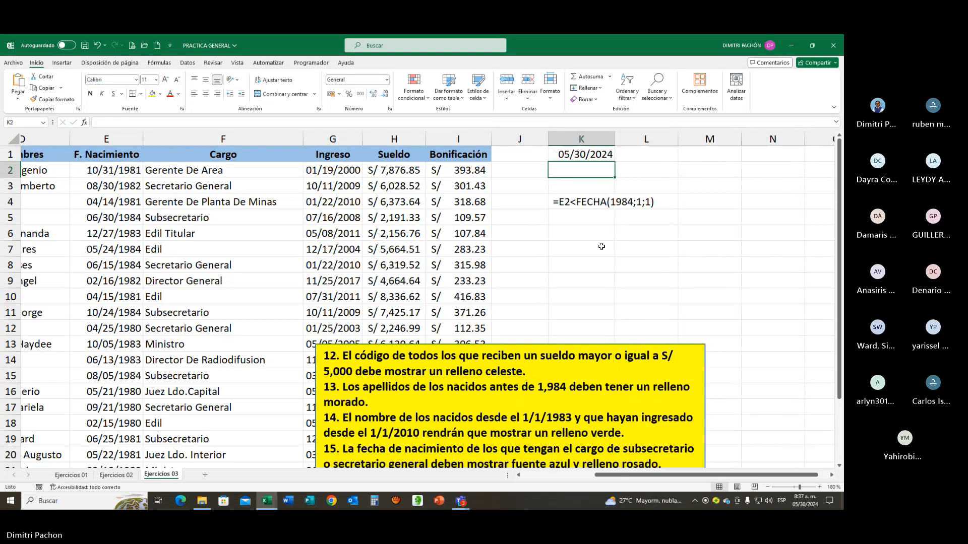
Extract the day of the date in K1 with the formula =DIA(K1) in cell L6
{"action": "left_click", "coordinate": [633, 234]}
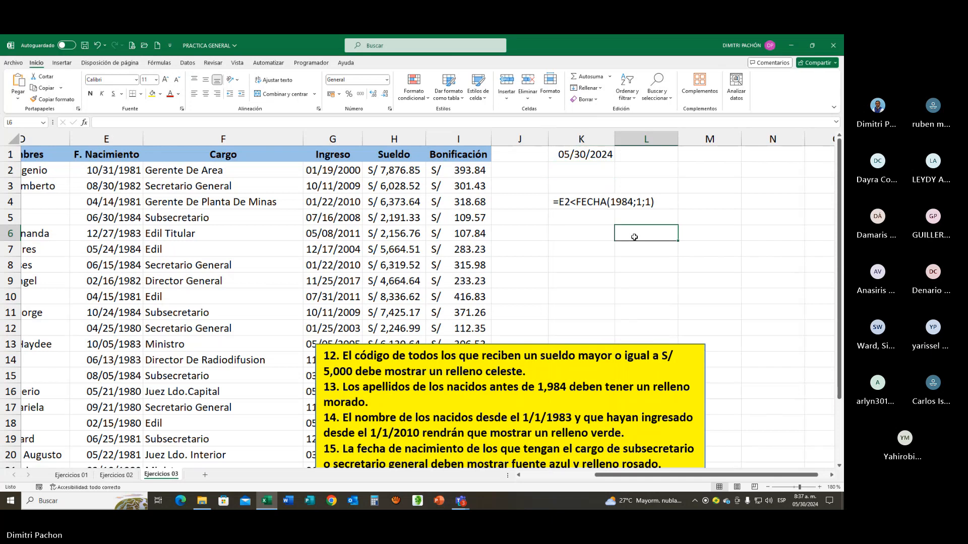
{"action": "type", "text": "="}
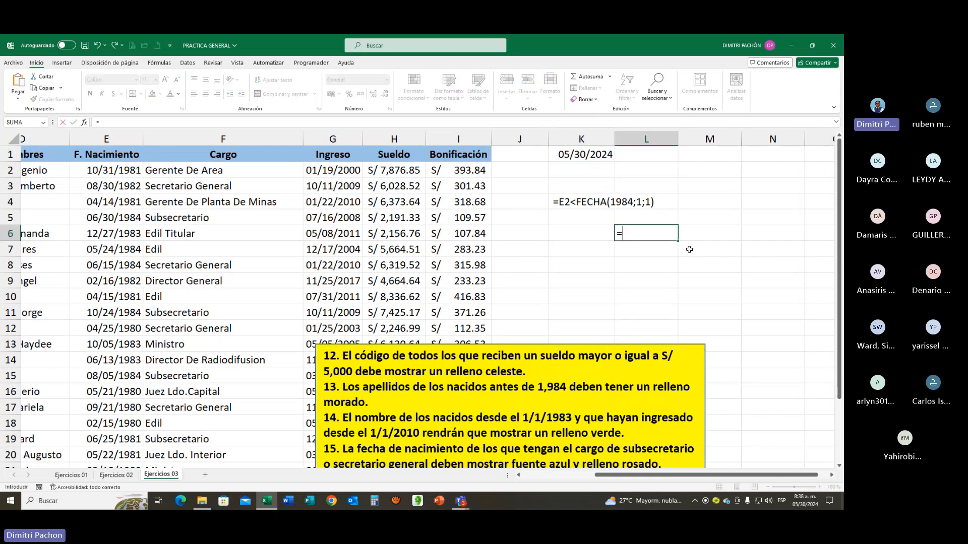
{"action": "type", "text": "DIA("}
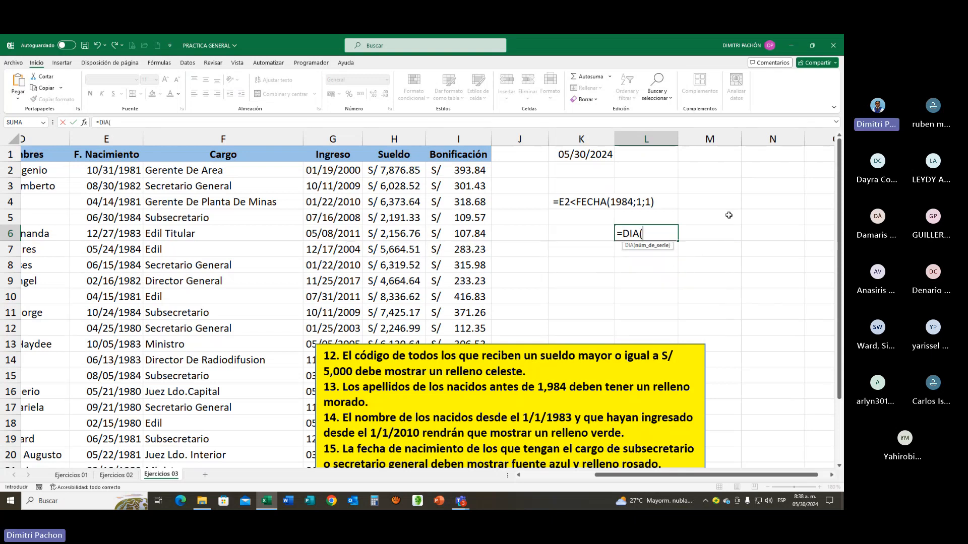
{"action": "left_click", "coordinate": [593, 156]}
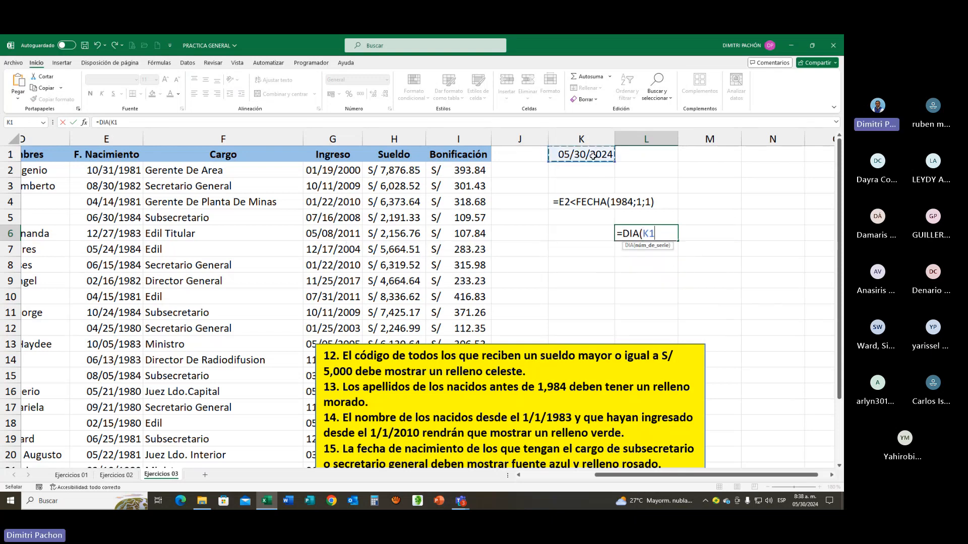
{"action": "type", "text": ")"}
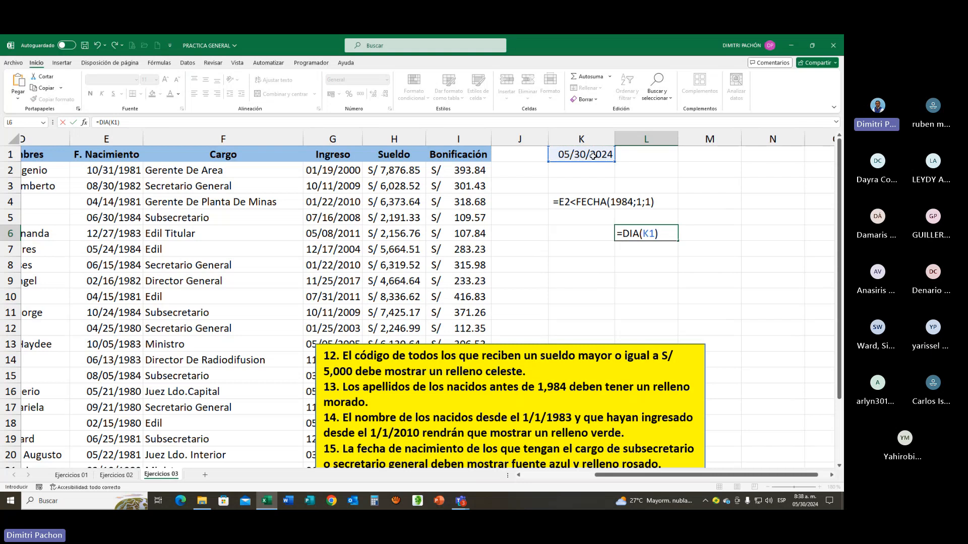
{"action": "key", "text": "Return"}
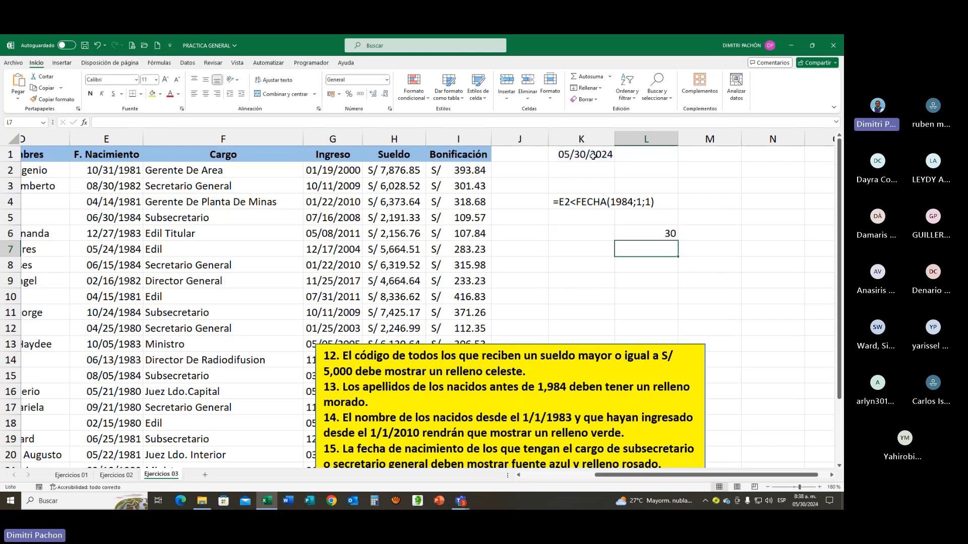
Extract the month of the date in K1 with the formula =MES(K1) in cell L7
{"action": "type", "text": "=,"}
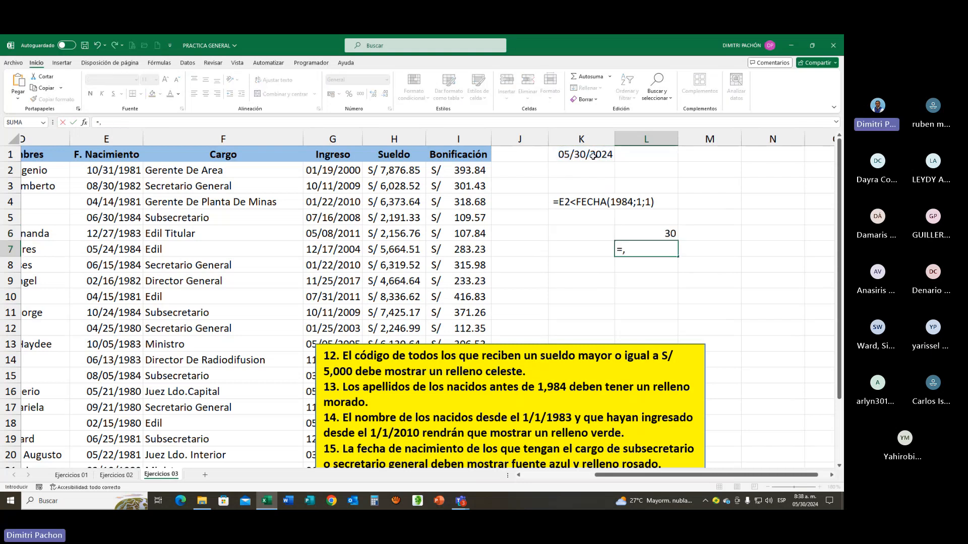
{"action": "key", "text": "BackSpace"}
{"action": "type", "text": "MES"}
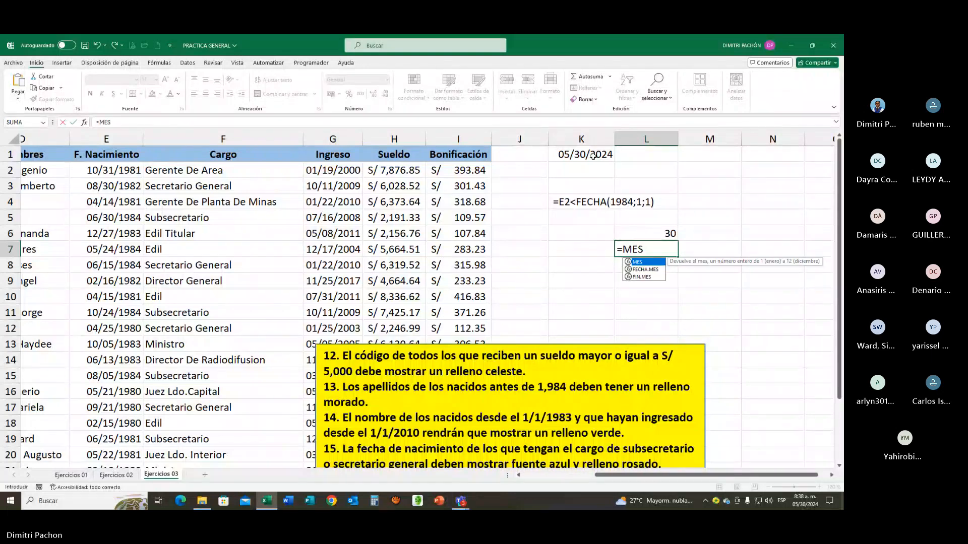
{"action": "type", "text": "("}
{"action": "left_click", "coordinate": [593, 156]}
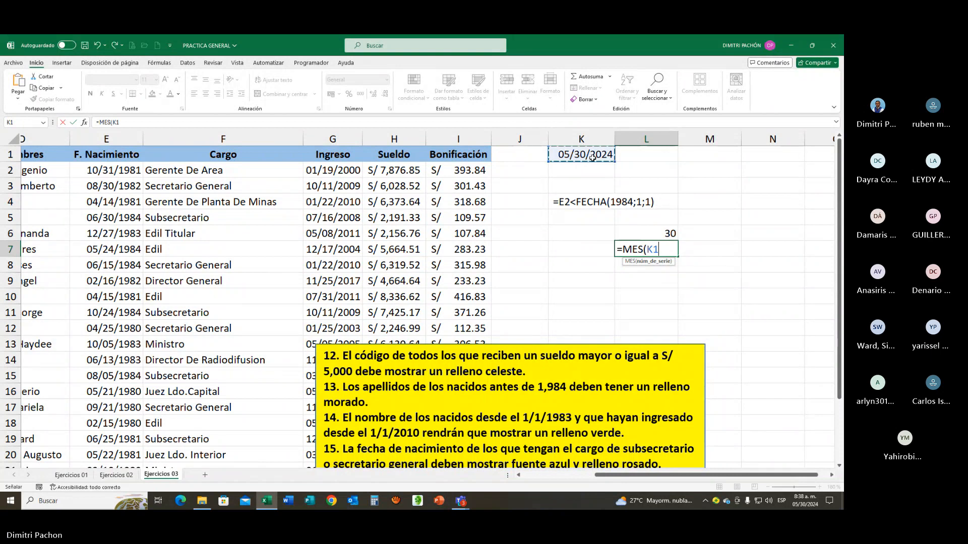
{"action": "key", "text": "Return"}
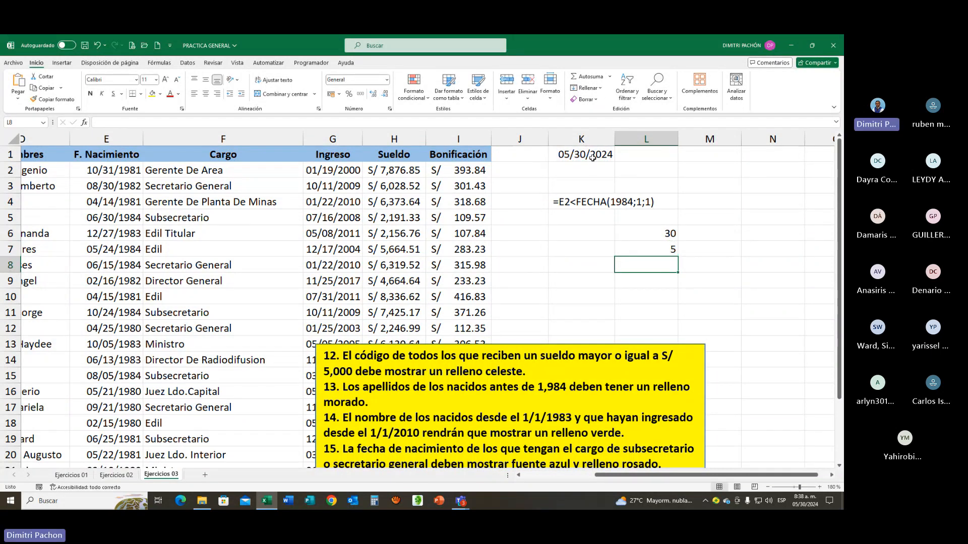
Extract the year of the date in K1 with the formula =AÑO(K1) in cell L8
{"action": "type", "text": "=AÑO("}
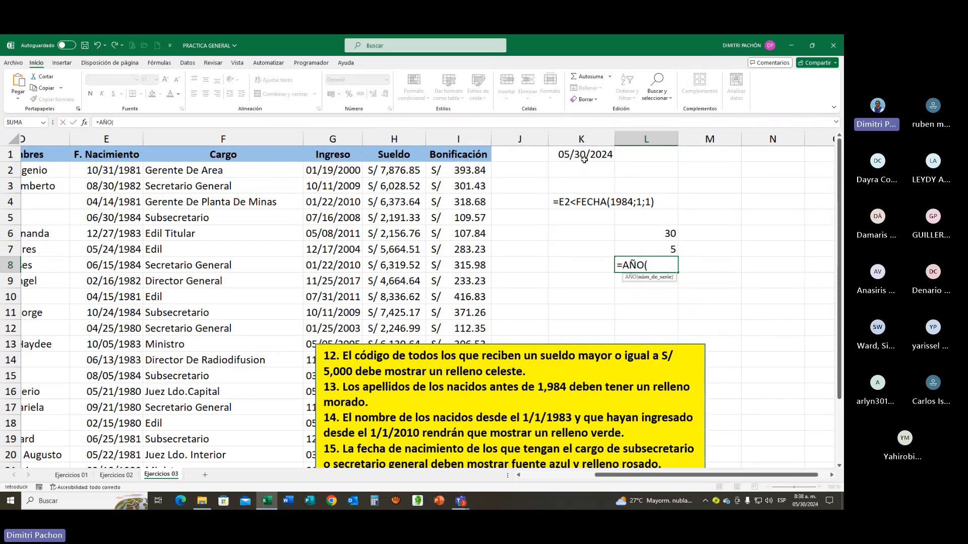
{"action": "left_click", "coordinate": [584, 155]}
{"action": "type", "text": ")"}
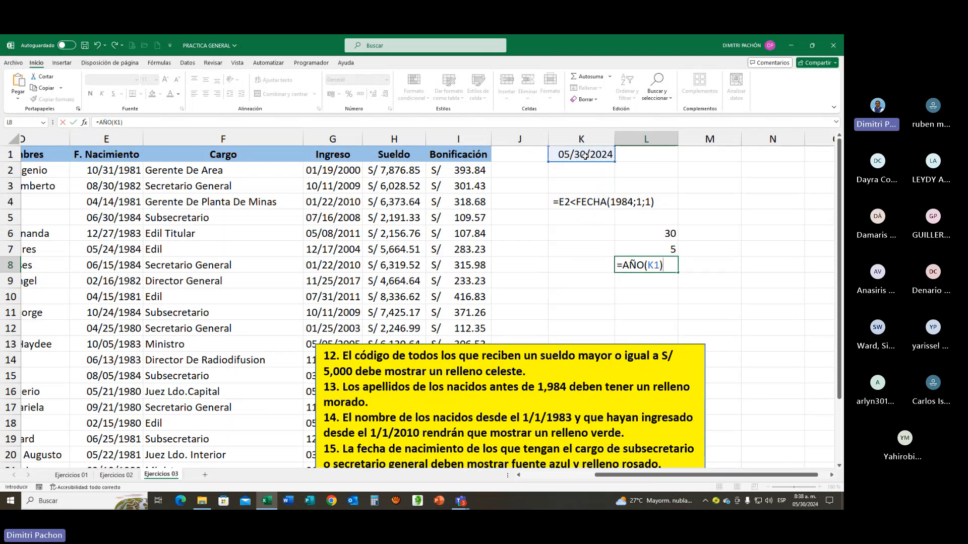
{"action": "key", "text": "Return"}
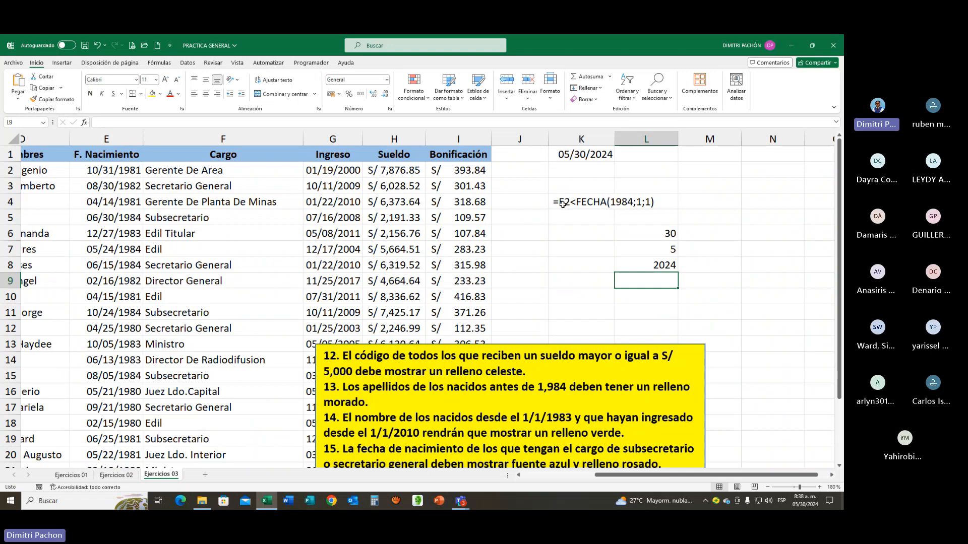
Rebuild the full date in cell N8 from its year, month and day with the formula =FECHA(L8;L7;L6)
{"action": "left_click", "coordinate": [99, 172]}
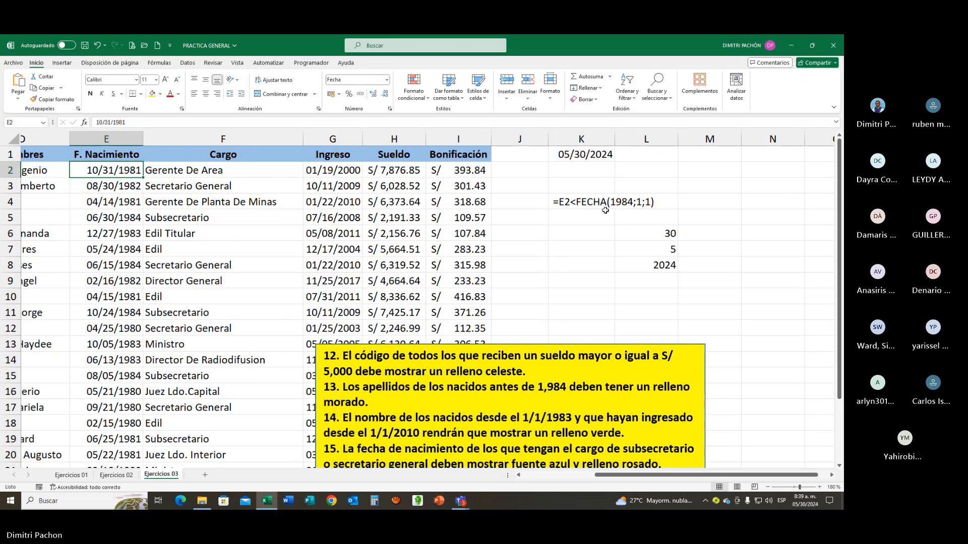
{"action": "left_click", "coordinate": [765, 270]}
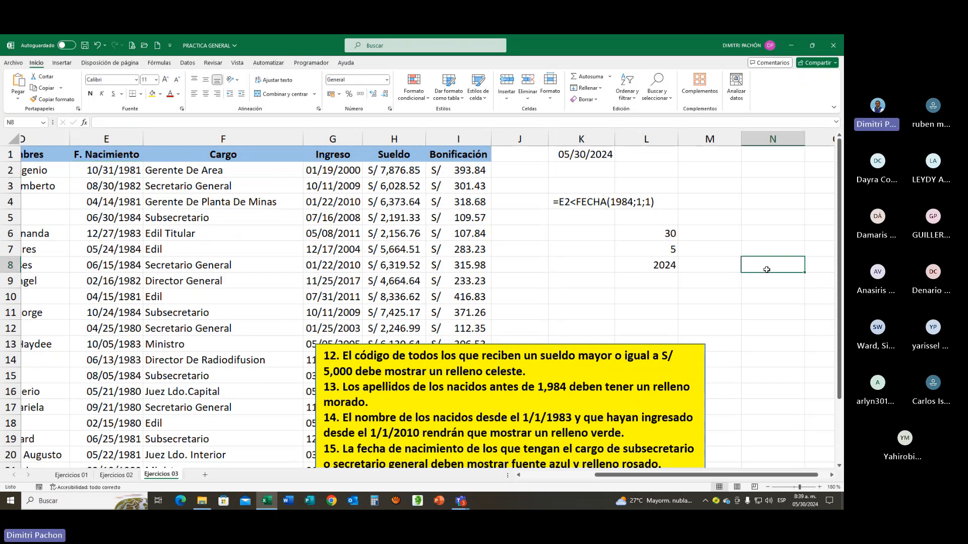
{"action": "left_click", "coordinate": [832, 477]}
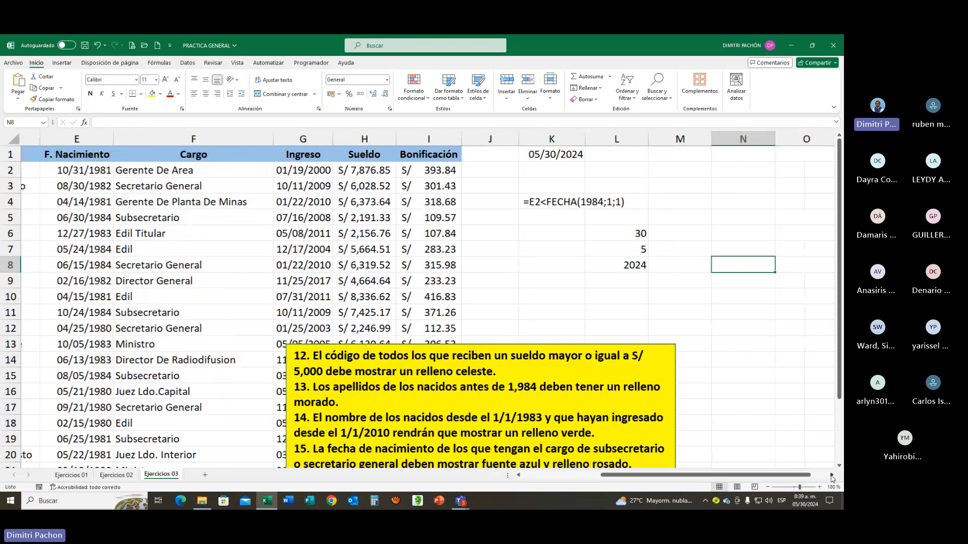
{"action": "left_click", "coordinate": [832, 476]}
{"action": "type", "text": "="}
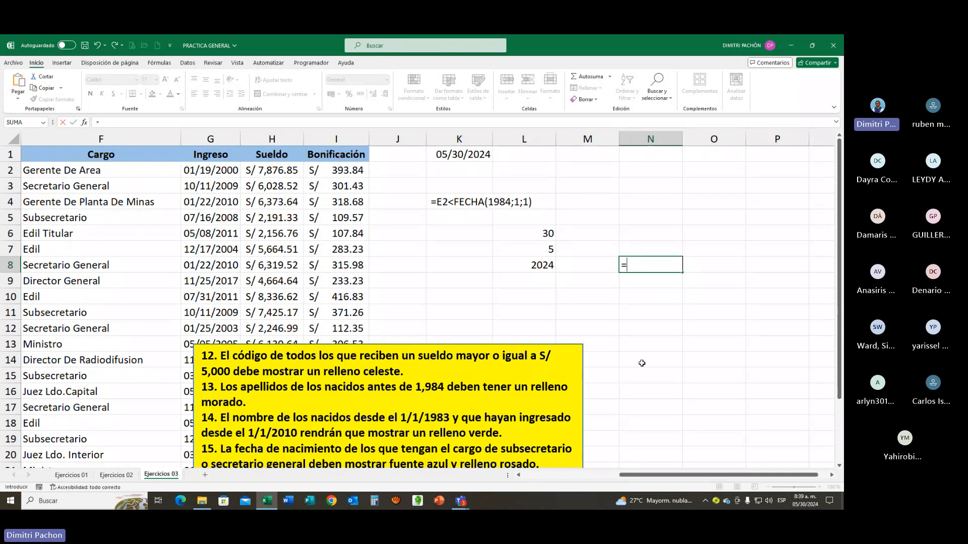
{"action": "type", "text": "FECHA("}
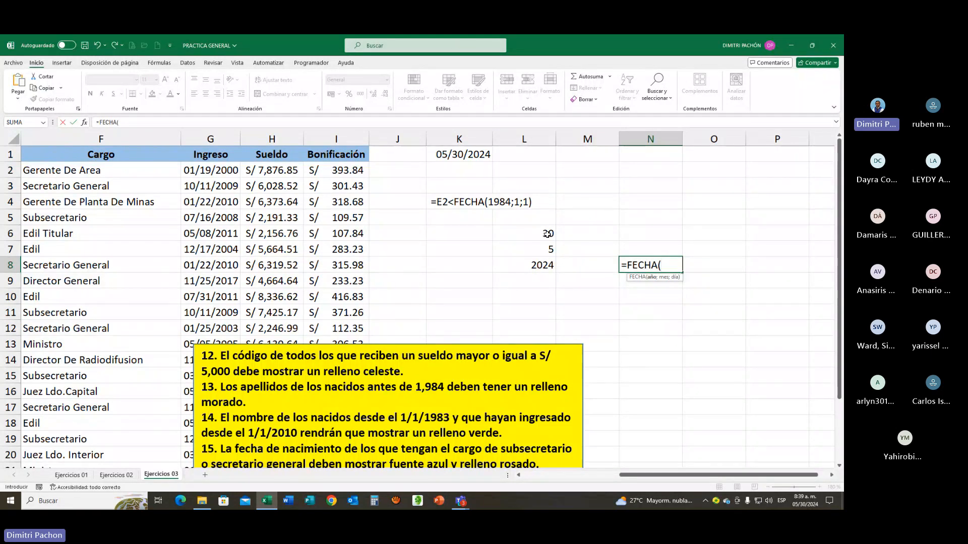
{"action": "left_click", "coordinate": [541, 265]}
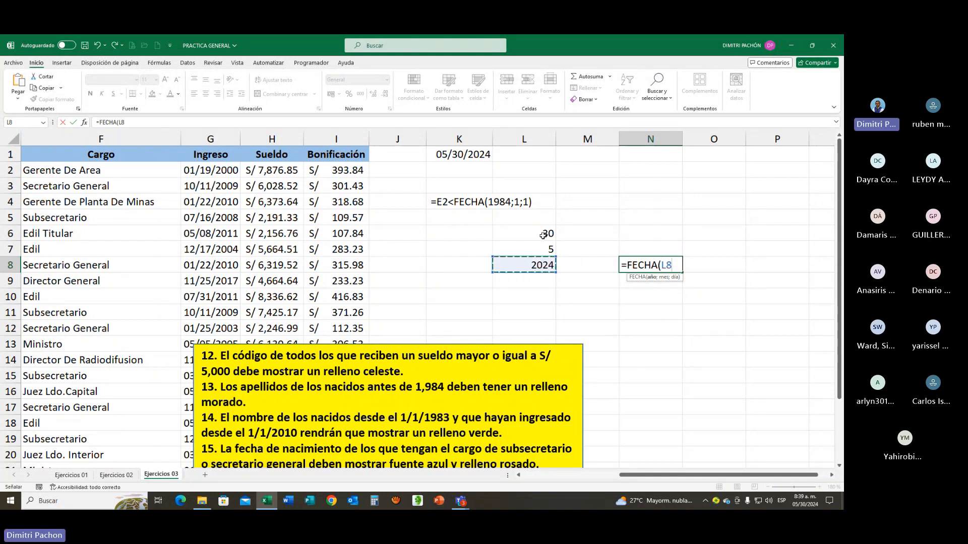
{"action": "type", "text": ";"}
{"action": "left_click", "coordinate": [539, 249]}
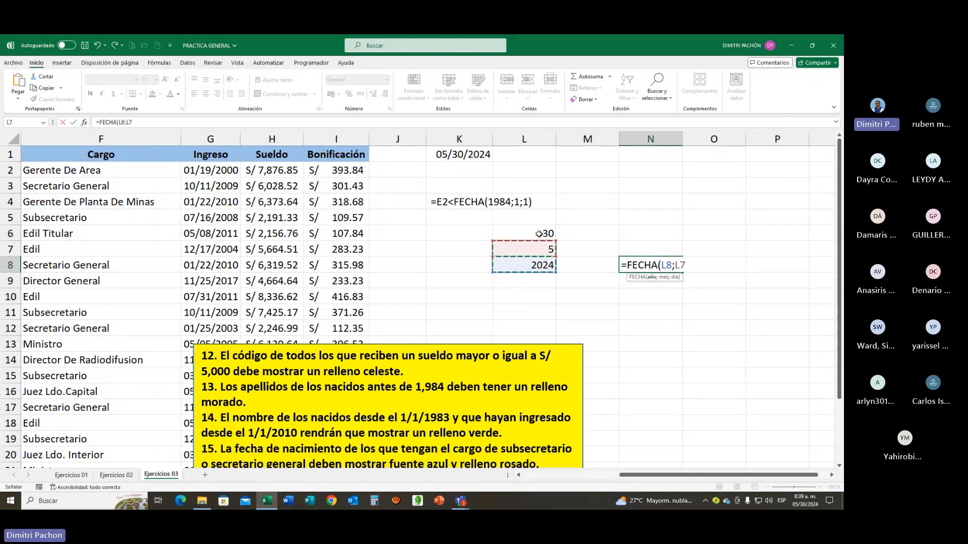
{"action": "type", "text": ";"}
{"action": "left_click", "coordinate": [539, 234]}
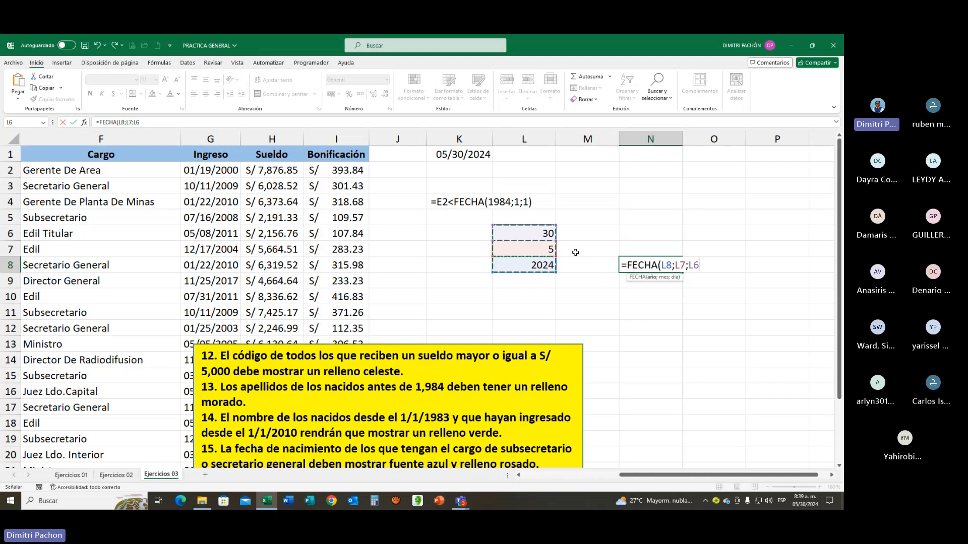
{"action": "key", "text": "Return"}
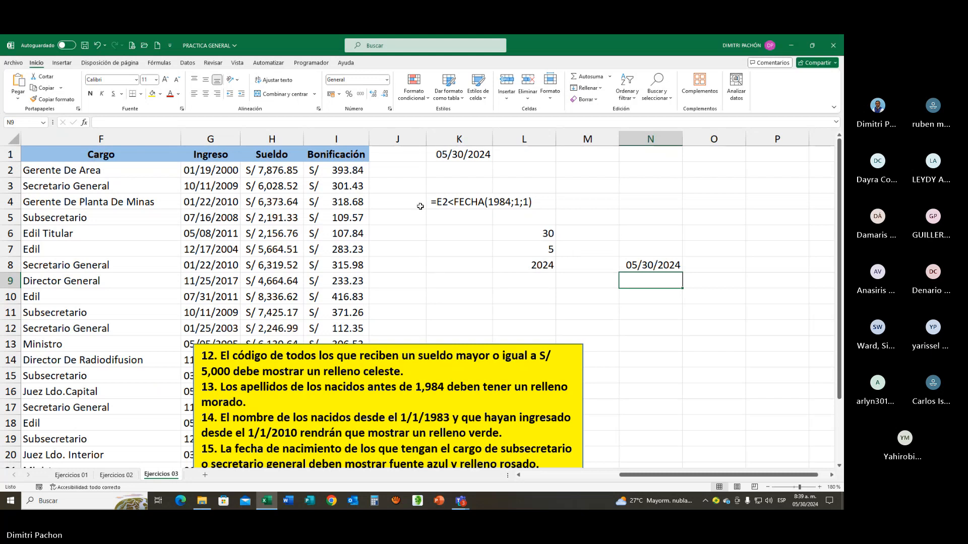
Clear all the example dates and formulas from the range K1:N9
{"action": "left_click_drag", "start_coordinate": [446, 155], "coordinate": [665, 275]}
{"action": "key", "text": "Delete"}
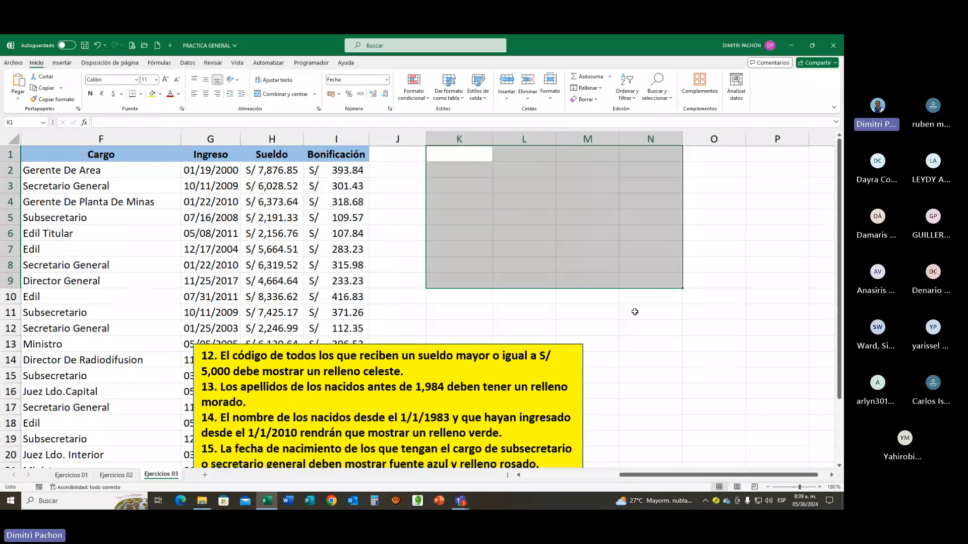
Open the conditional formatting rule applied to the surnames in B2:C23 and review its FECHA formula
{"action": "left_click_drag", "start_coordinate": [629, 480], "coordinate": [529, 481]}
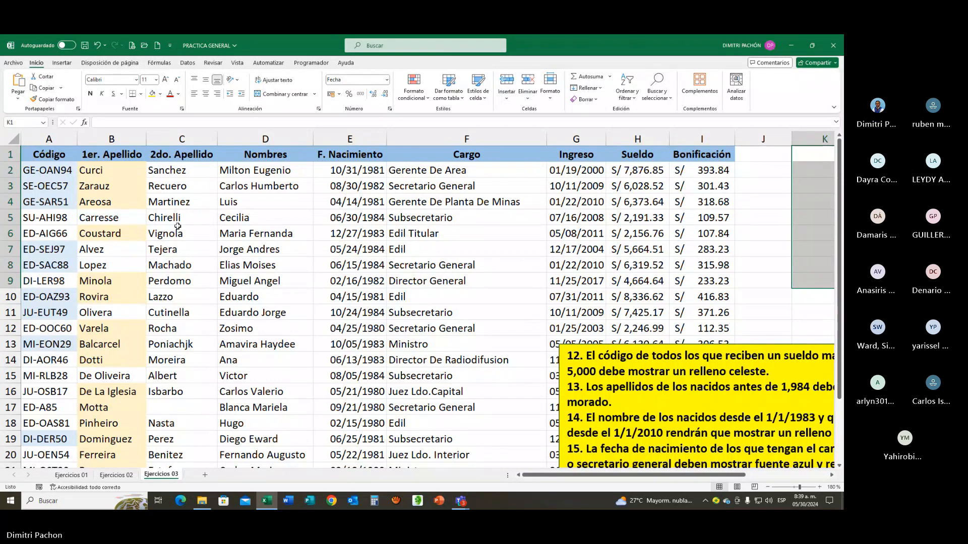
{"action": "left_click", "coordinate": [144, 170]}
{"action": "left_click_drag", "start_coordinate": [147, 171], "coordinate": [173, 424]}
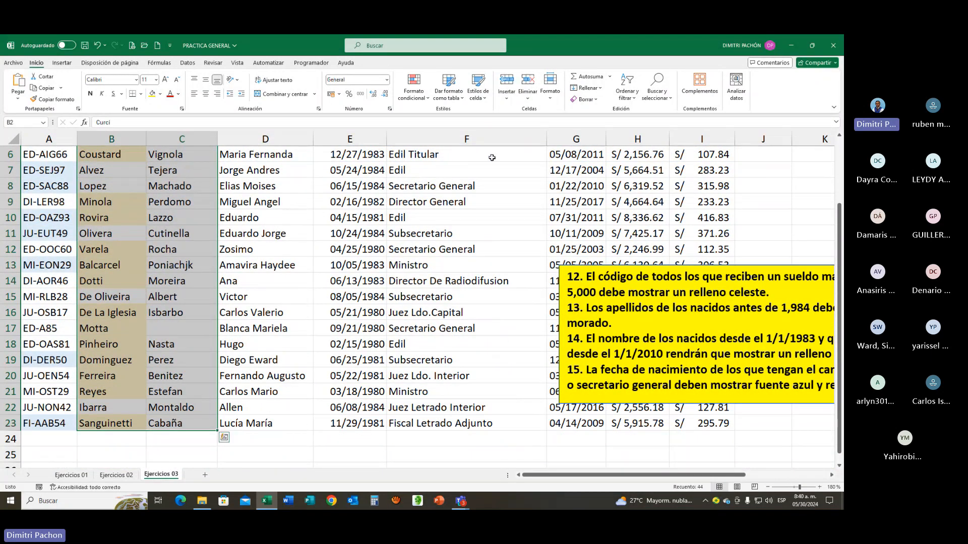
{"action": "left_click", "coordinate": [428, 99]}
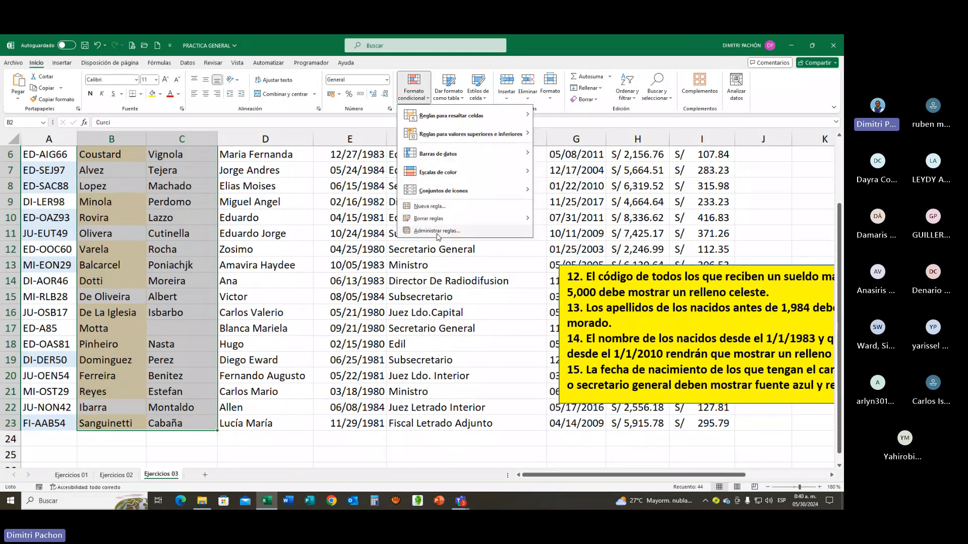
{"action": "left_click", "coordinate": [437, 232]}
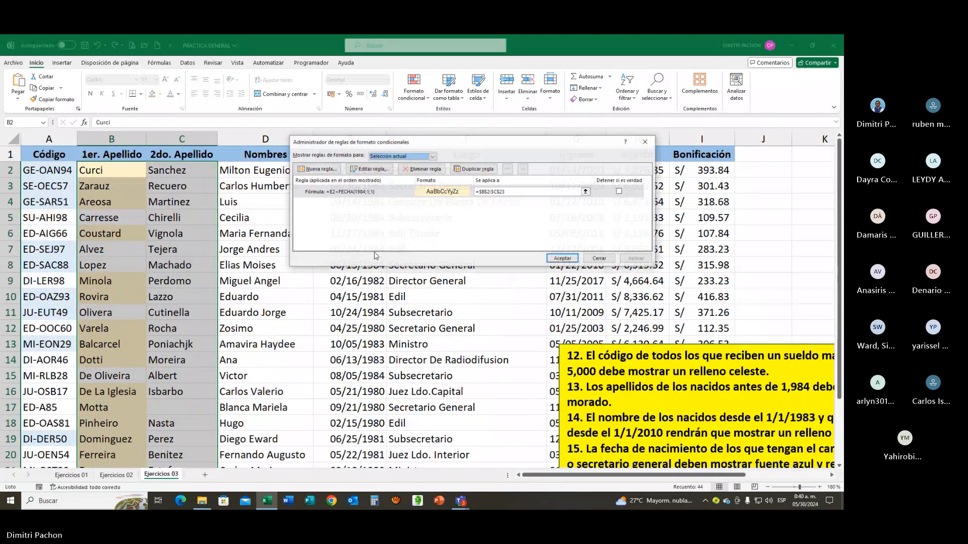
{"action": "left_click", "coordinate": [359, 193]}
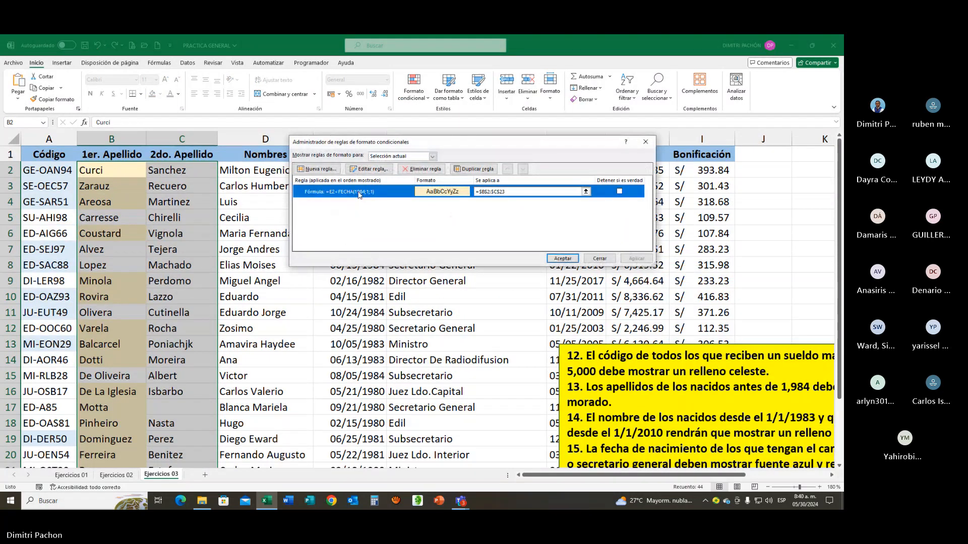
{"action": "left_click", "coordinate": [375, 169]}
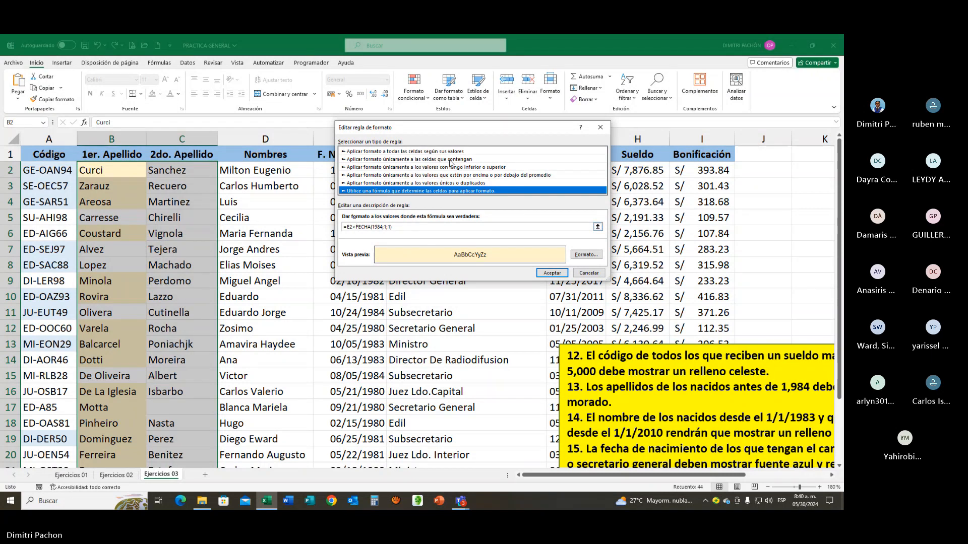
{"action": "left_click_drag", "start_coordinate": [439, 131], "coordinate": [532, 180]}
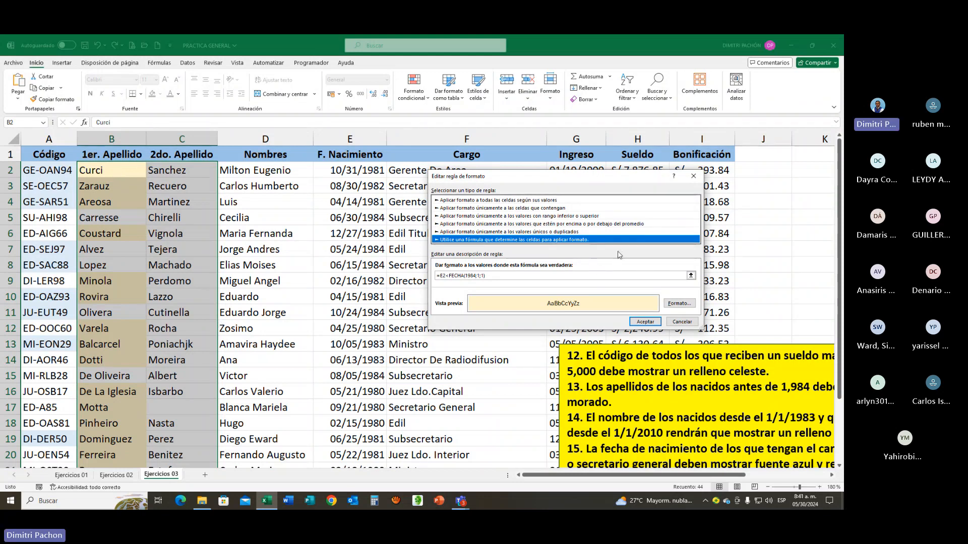
{"action": "left_click_drag", "start_coordinate": [593, 180], "coordinate": [450, 139]}
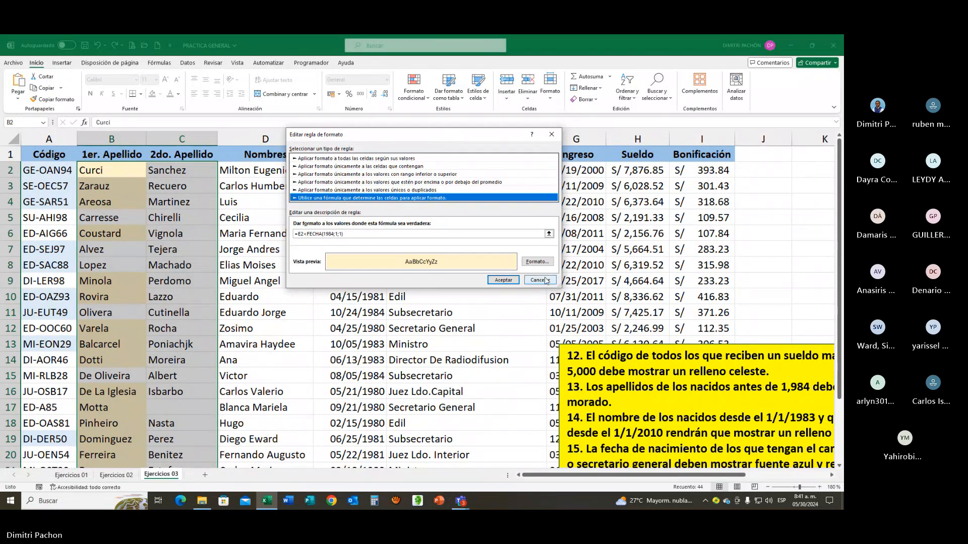
{"action": "left_click", "coordinate": [503, 280]}
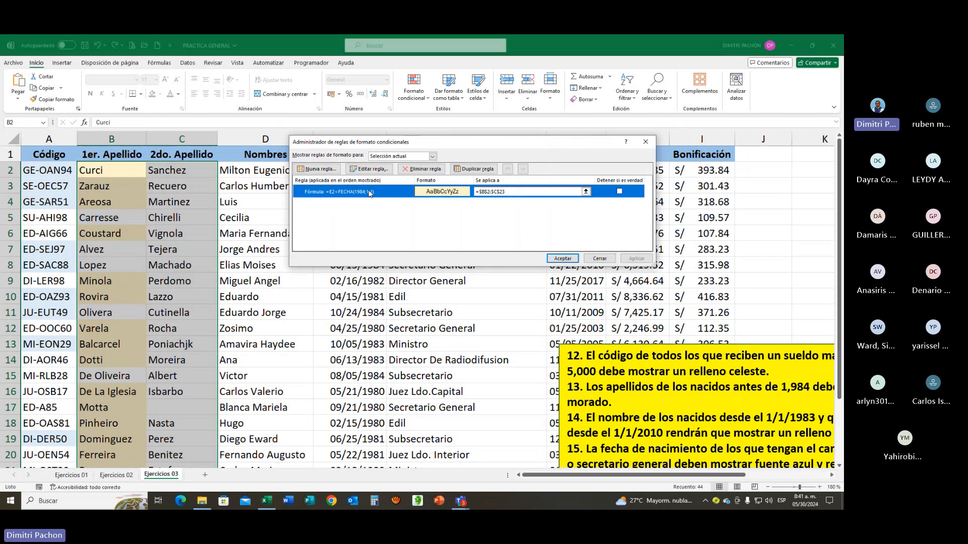
Delete the conditional formatting rule based on 1984;1;1 from the surname columns
{"action": "left_click", "coordinate": [421, 169]}
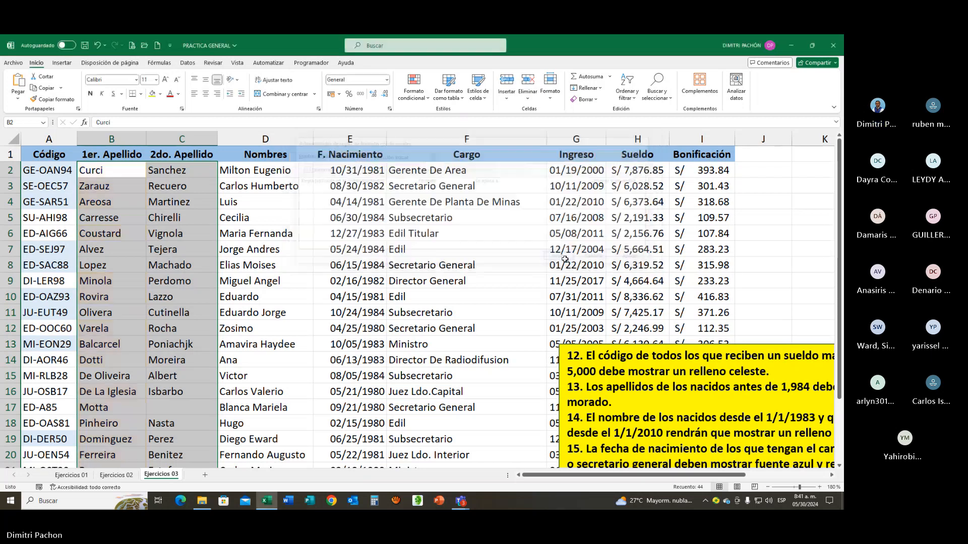
{"action": "left_click", "coordinate": [562, 259]}
{"action": "left_click", "coordinate": [139, 187]}
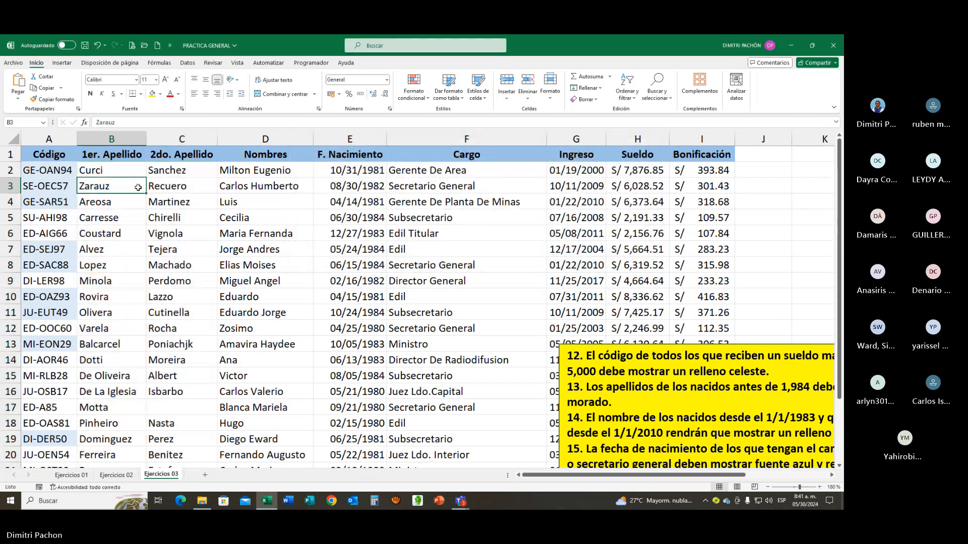
Start a formula-based conditional formatting rule for the surnames in B2:C22 with the formula =E2<=FECHA(1983;12;31)
{"action": "left_click_drag", "start_coordinate": [114, 171], "coordinate": [184, 421]}
{"action": "scroll", "coordinate": [186, 356], "scroll_direction": "up", "scroll_amount": 2}
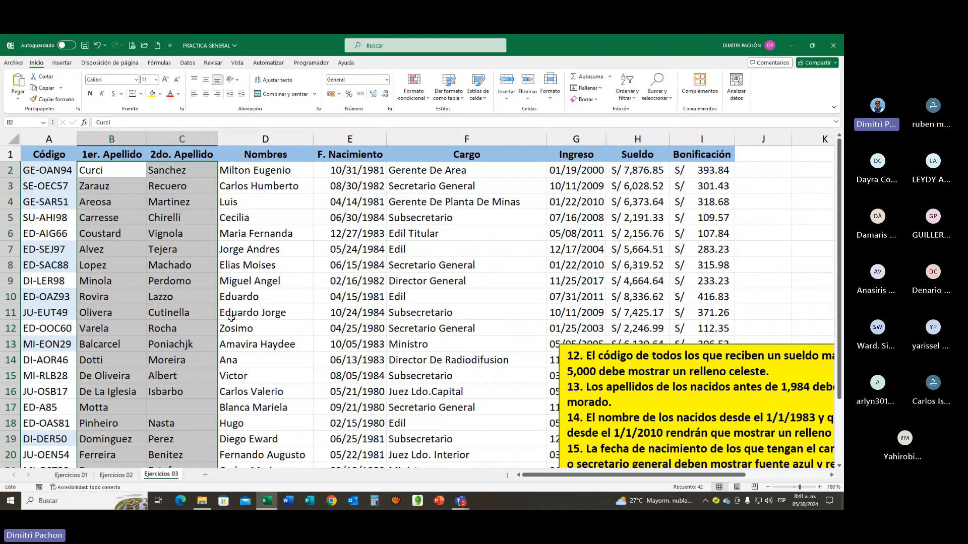
{"action": "left_click", "coordinate": [413, 88]}
{"action": "left_click", "coordinate": [436, 206]}
{"action": "left_click", "coordinate": [389, 183]}
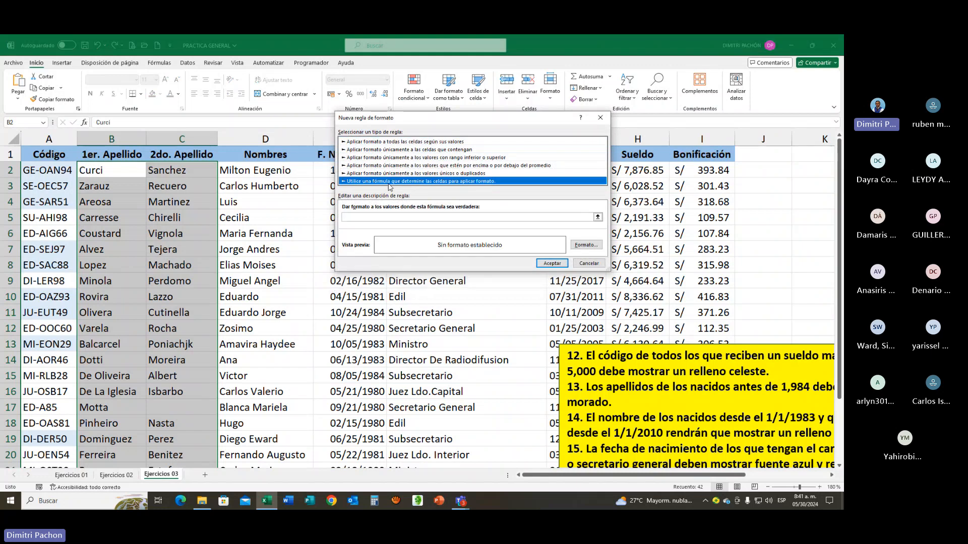
{"action": "left_click", "coordinate": [383, 217]}
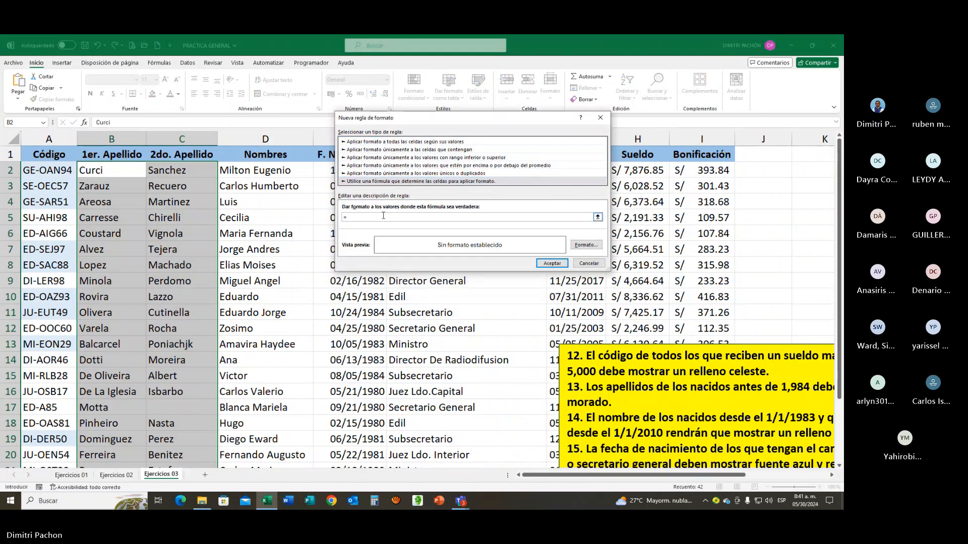
{"action": "left_click_drag", "start_coordinate": [401, 119], "coordinate": [480, 162]}
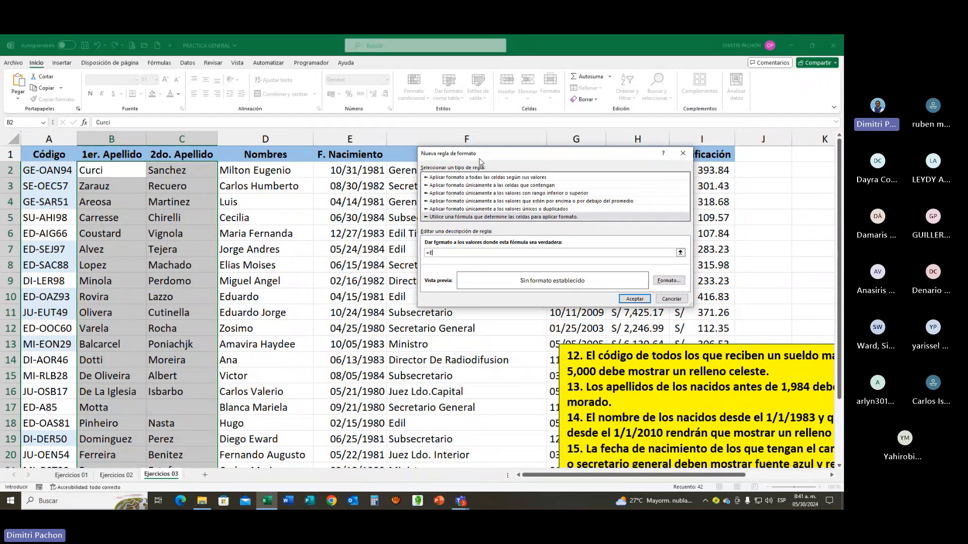
{"action": "type", "text": "2<="}
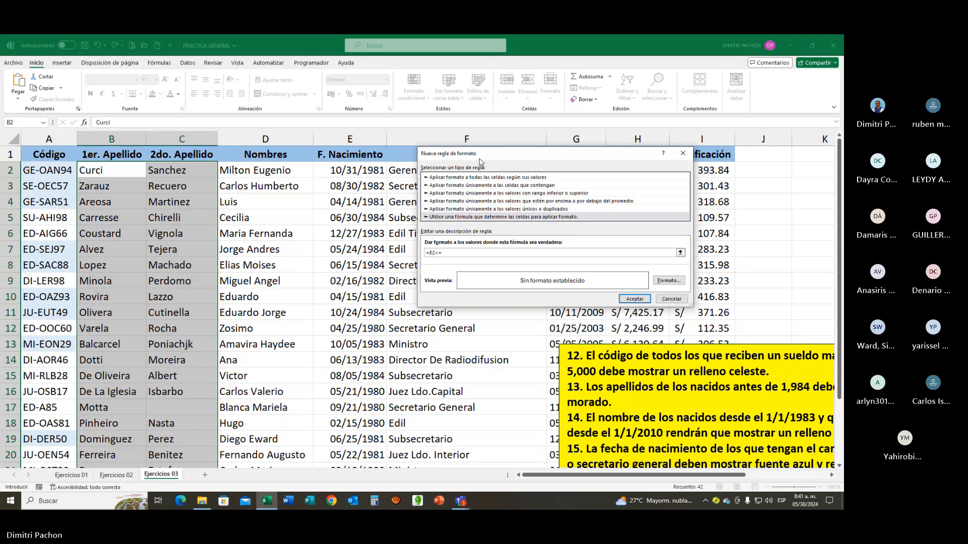
{"action": "type", "text": "FECHA(19"}
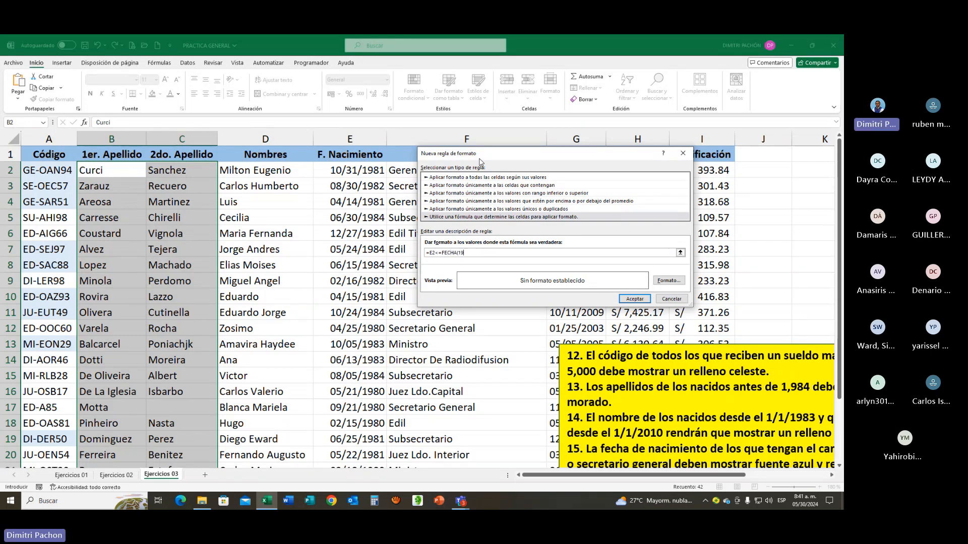
{"action": "type", "text": "83;12;31"}
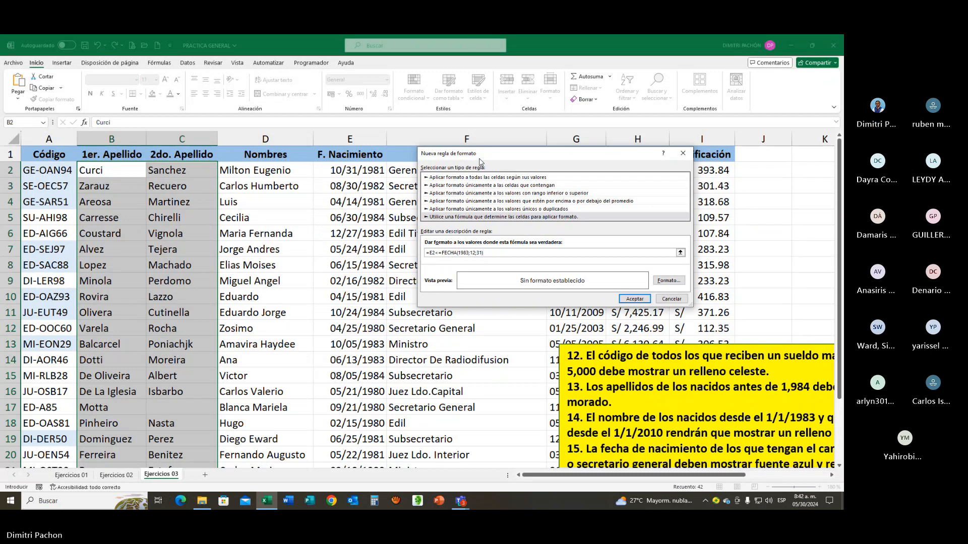
{"action": "type", "text": ")"}
Give the new surname rule a light gold fill and apply it
{"action": "left_click", "coordinate": [673, 282]}
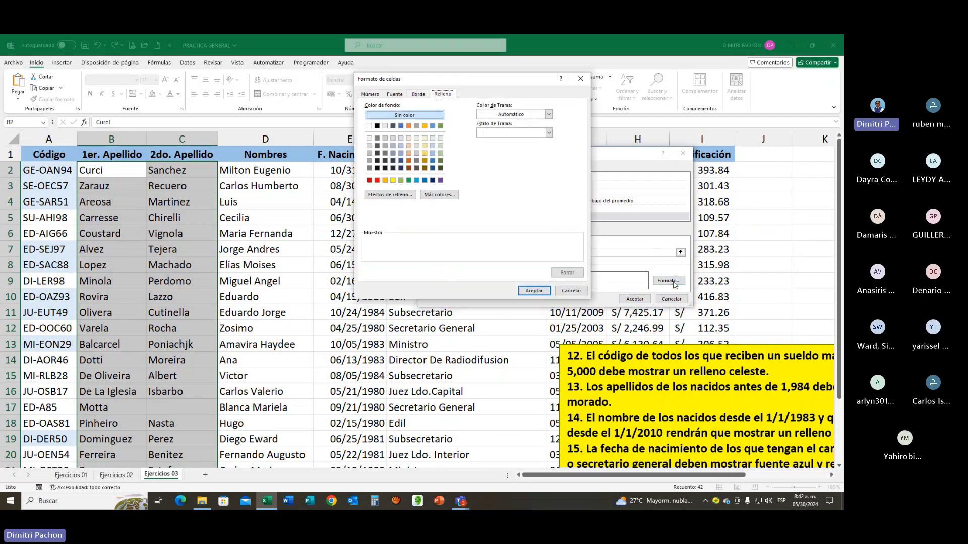
{"action": "left_click", "coordinate": [424, 139]}
{"action": "left_click", "coordinate": [533, 291]}
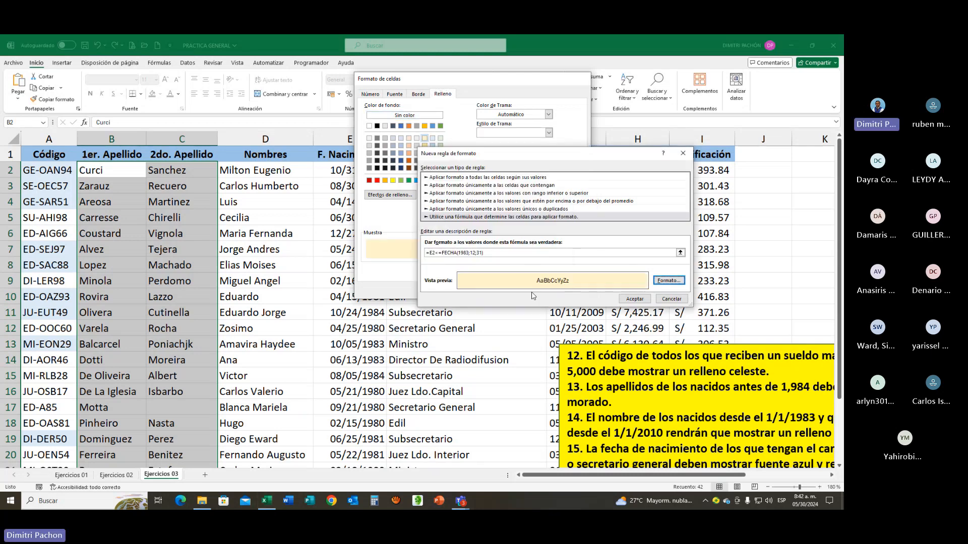
{"action": "left_click", "coordinate": [632, 299]}
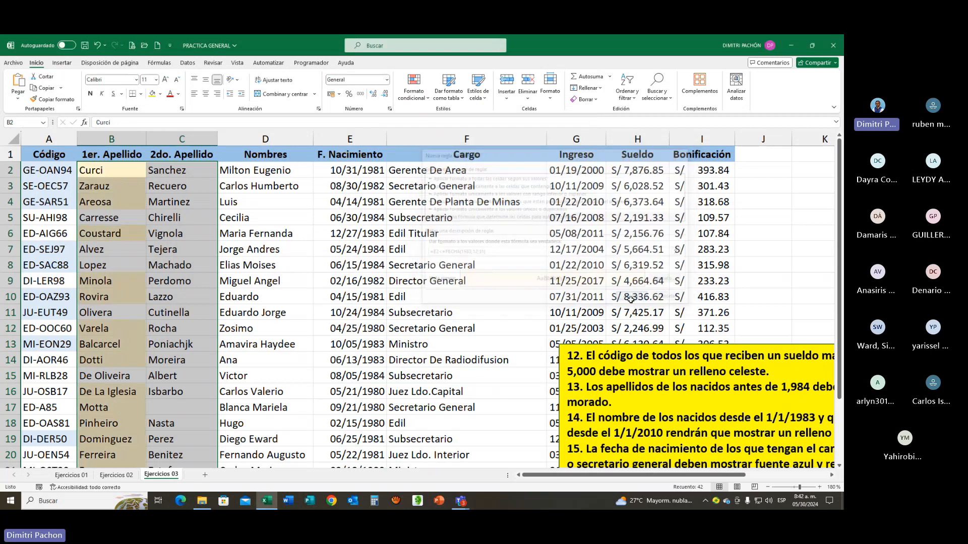
Compare the fill of the first and second surname columns, focusing on cells B2 and C2
{"action": "left_click", "coordinate": [181, 217]}
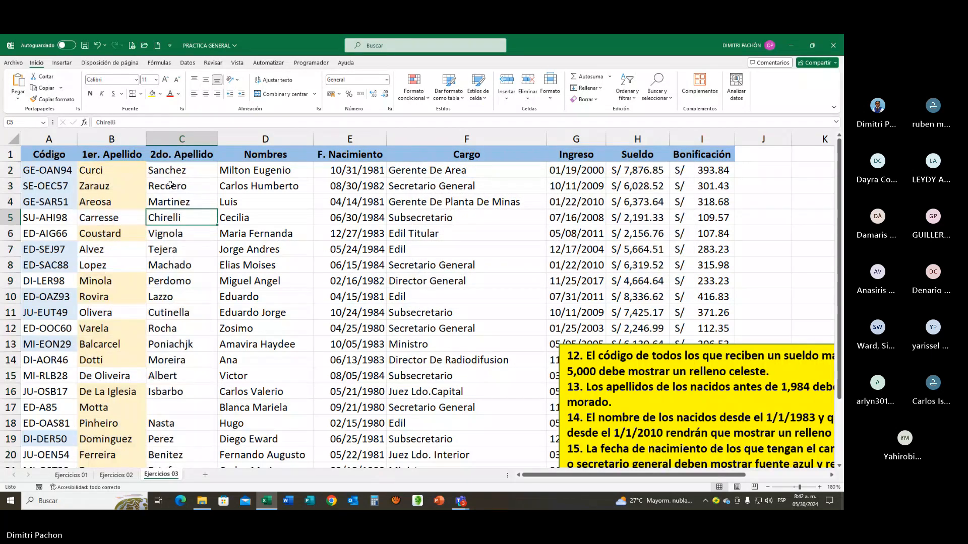
{"action": "key", "text": "Up"}
{"action": "key", "text": "Up"}
{"action": "key", "text": "Up"}
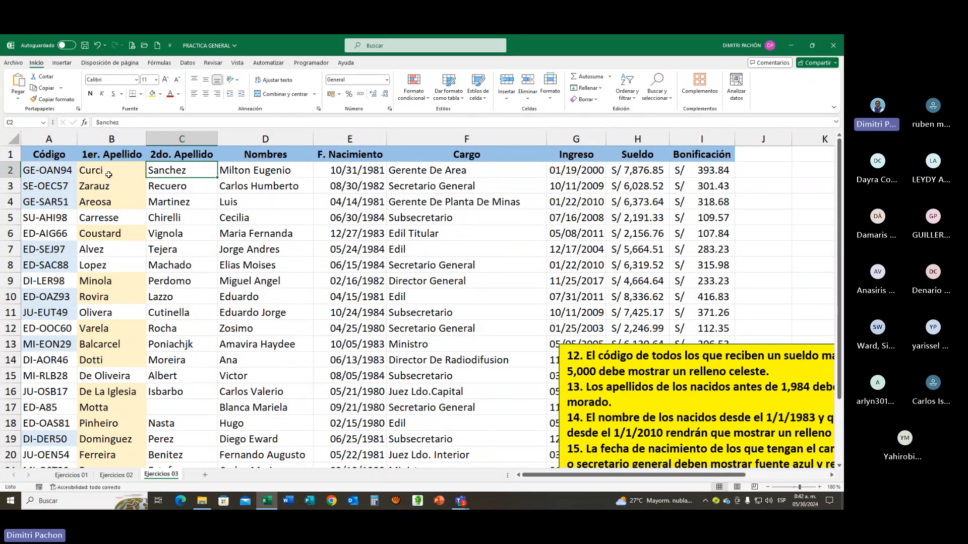
{"action": "left_click_drag", "start_coordinate": [108, 175], "coordinate": [171, 178]}
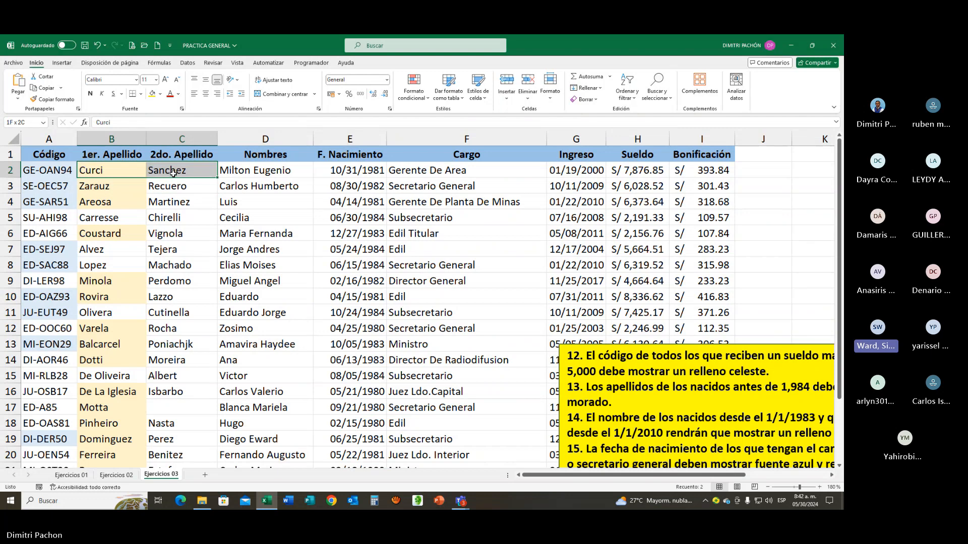
{"action": "left_click_drag", "start_coordinate": [173, 173], "coordinate": [174, 173]}
Move the yellow exercise text box onto the table so it starts at column E and row 6
{"action": "left_click", "coordinate": [572, 354]}
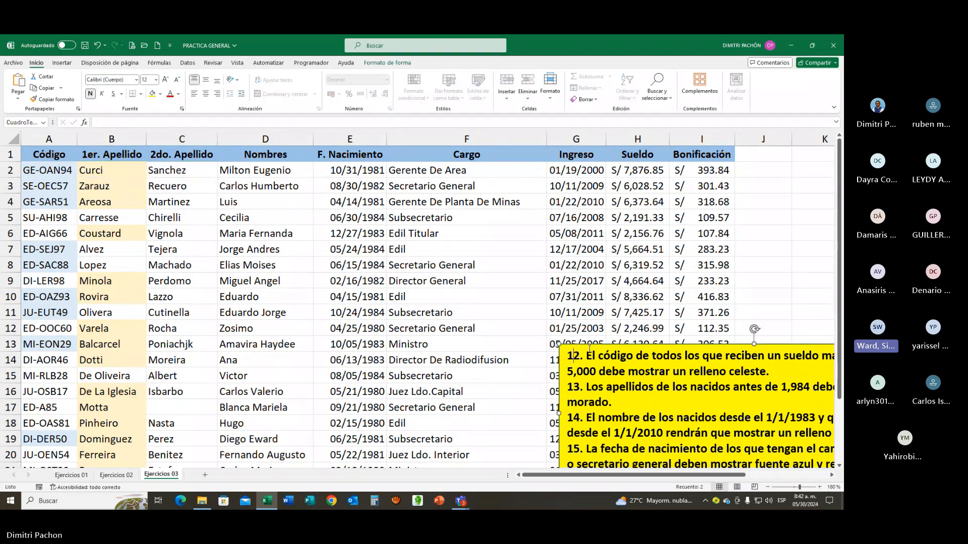
{"action": "left_click_drag", "start_coordinate": [603, 348], "coordinate": [352, 226]}
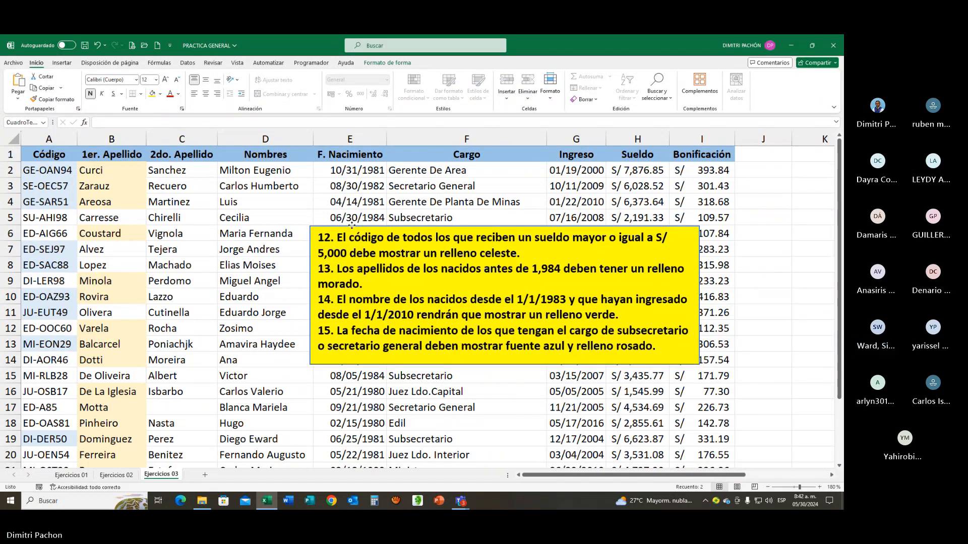
{"action": "left_click_drag", "start_coordinate": [352, 225], "coordinate": [351, 226]}
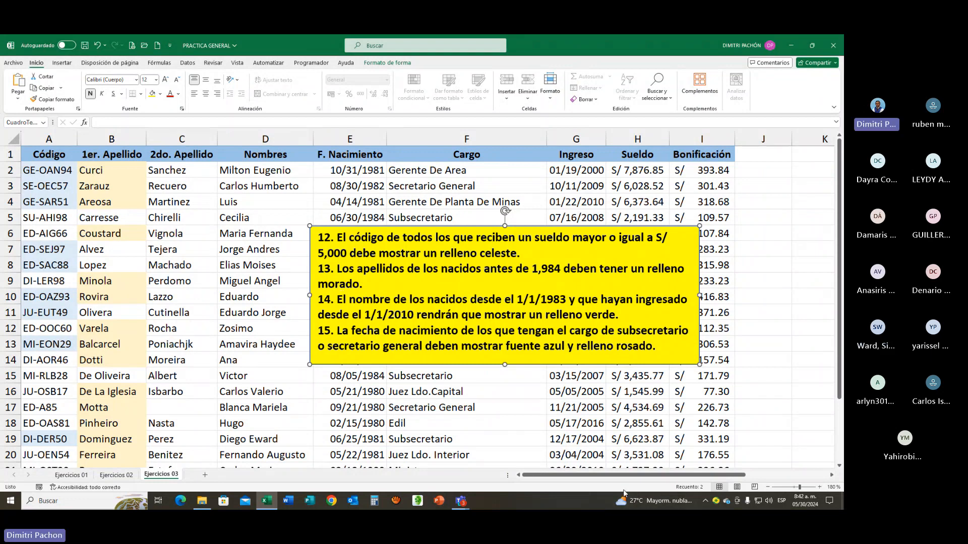
Copy the formula =E2<=FECHA(1983;12;31) from the surname rule and leave the rule as it is
{"action": "left_click", "coordinate": [101, 170]}
{"action": "left_click_drag", "start_coordinate": [102, 187], "coordinate": [174, 424]}
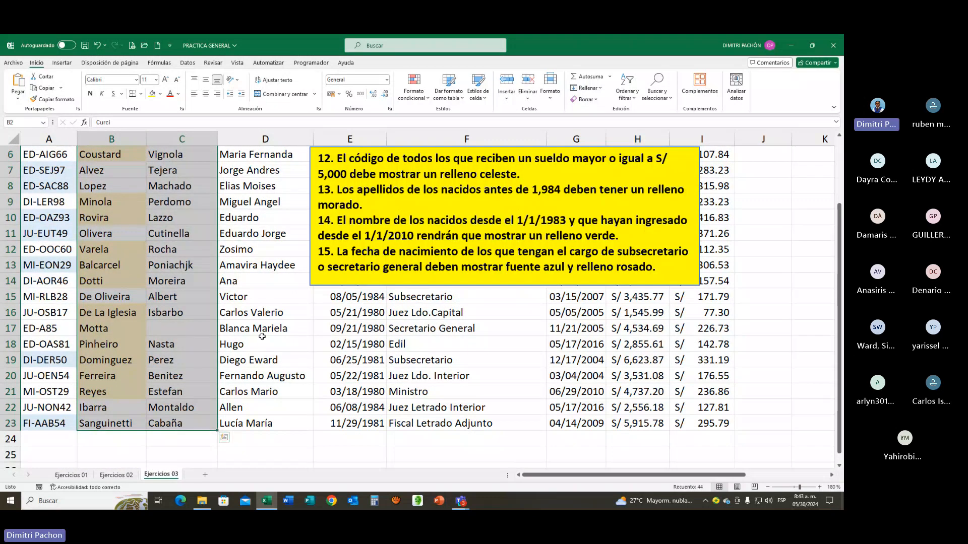
{"action": "left_click", "coordinate": [413, 93]}
{"action": "left_click", "coordinate": [436, 231]}
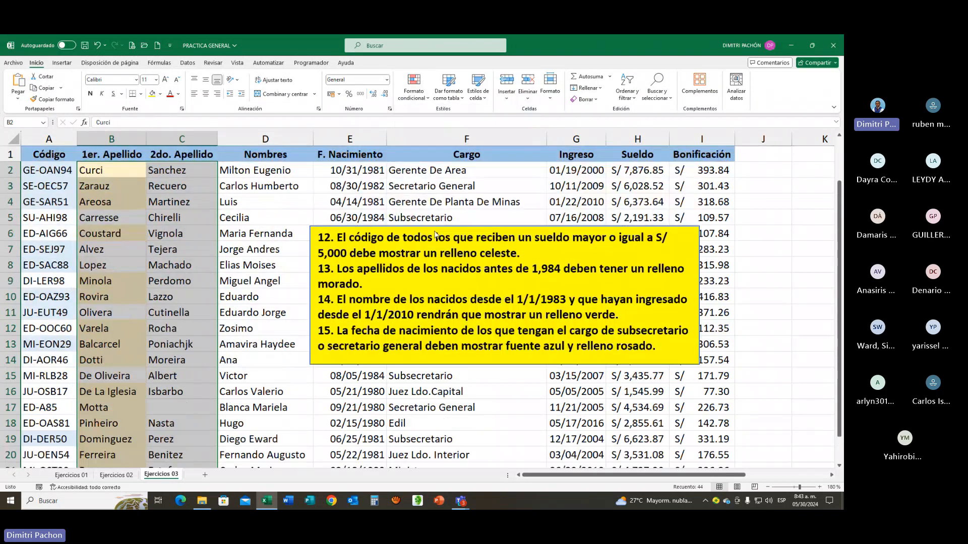
{"action": "left_click", "coordinate": [450, 195]}
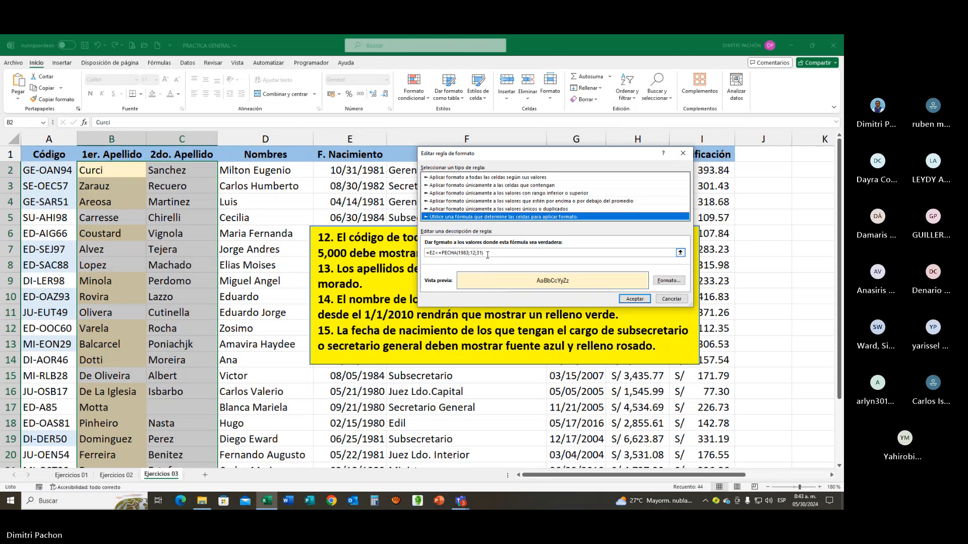
{"action": "left_click", "coordinate": [485, 252]}
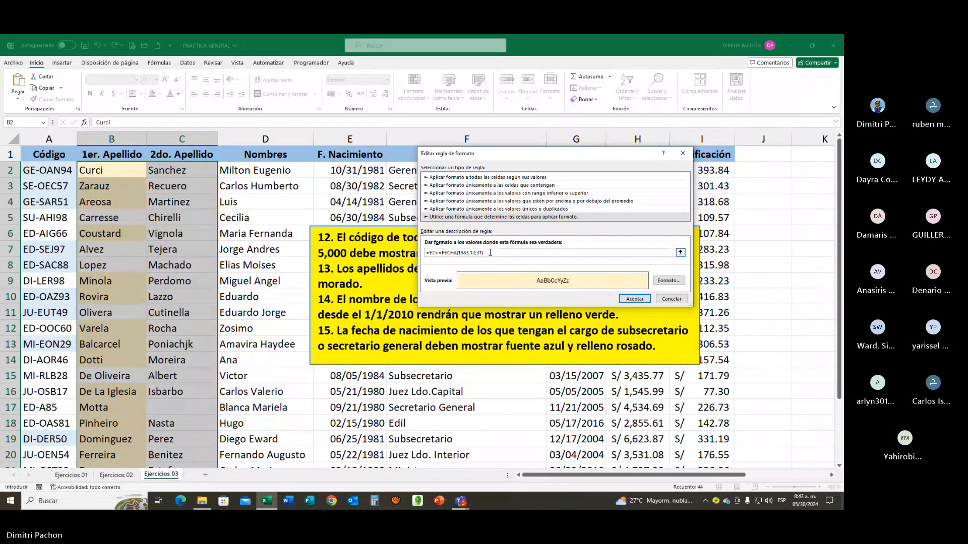
{"action": "left_click_drag", "start_coordinate": [490, 253], "coordinate": [425, 254]}
{"action": "key", "text": "ctrl+c"}
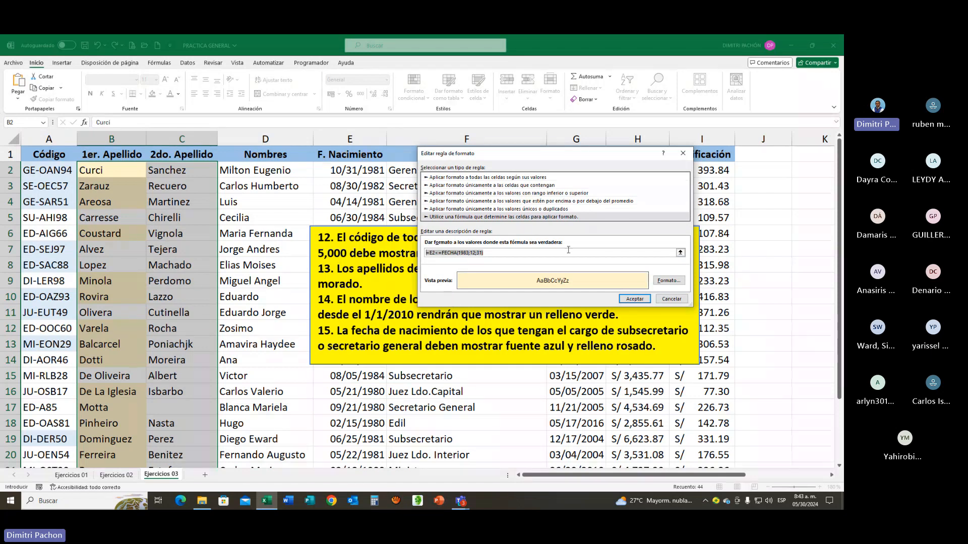
{"action": "left_click", "coordinate": [683, 159]}
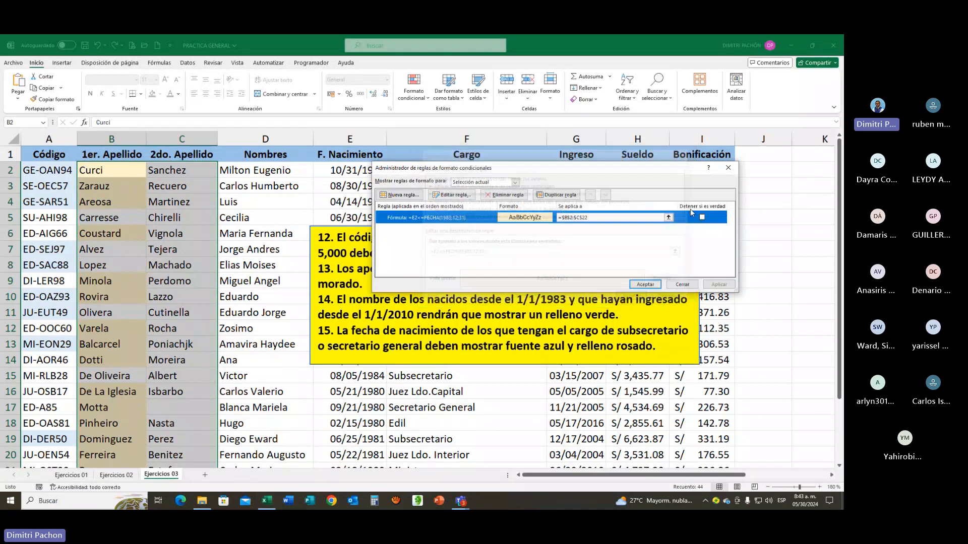
{"action": "left_click", "coordinate": [682, 284]}
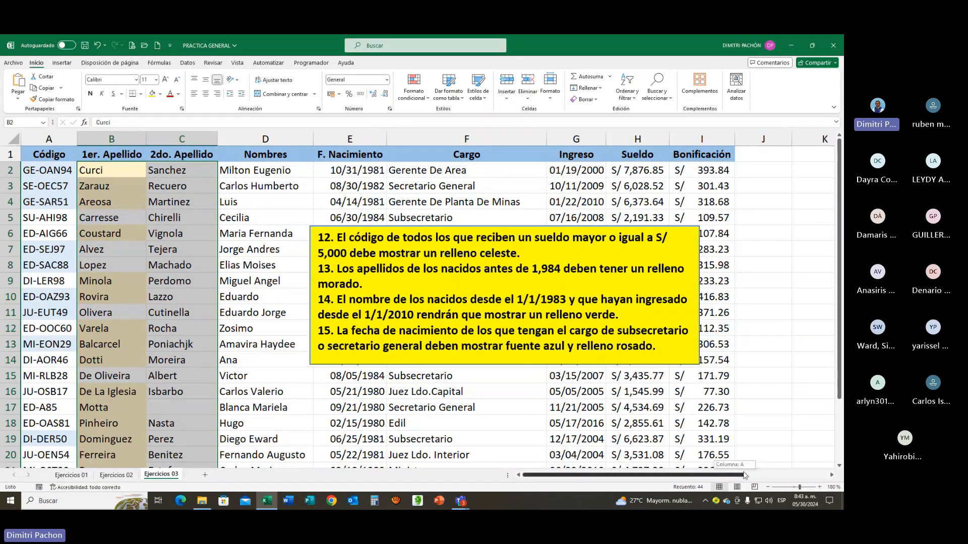
Place the copied formula =E2<=FECHA(1983;12;31) in cell K3 as literal text with a leading apostrophe
{"action": "scroll", "coordinate": [706, 328], "scroll_direction": "right", "scroll_amount": 3}
{"action": "left_click", "coordinate": [561, 186]}
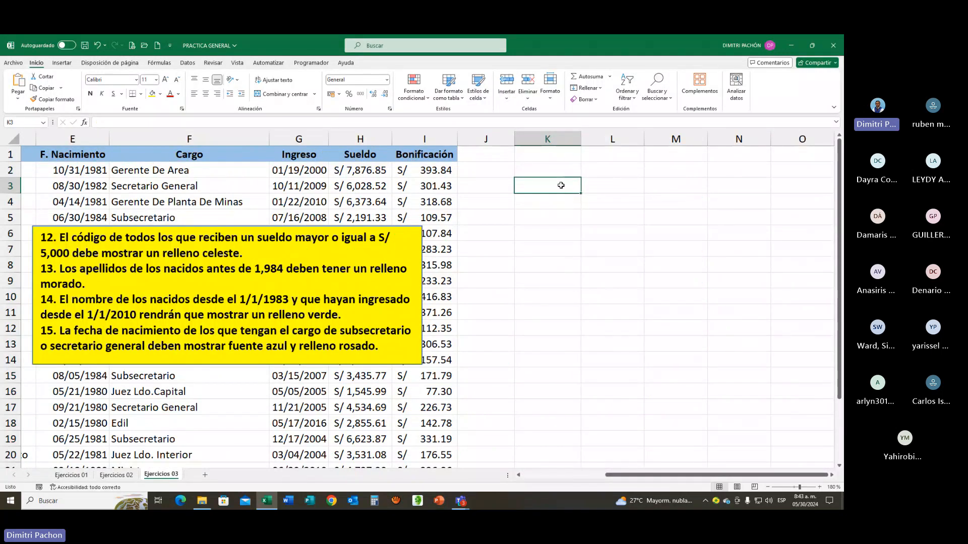
{"action": "key", "text": "ctrl+v"}
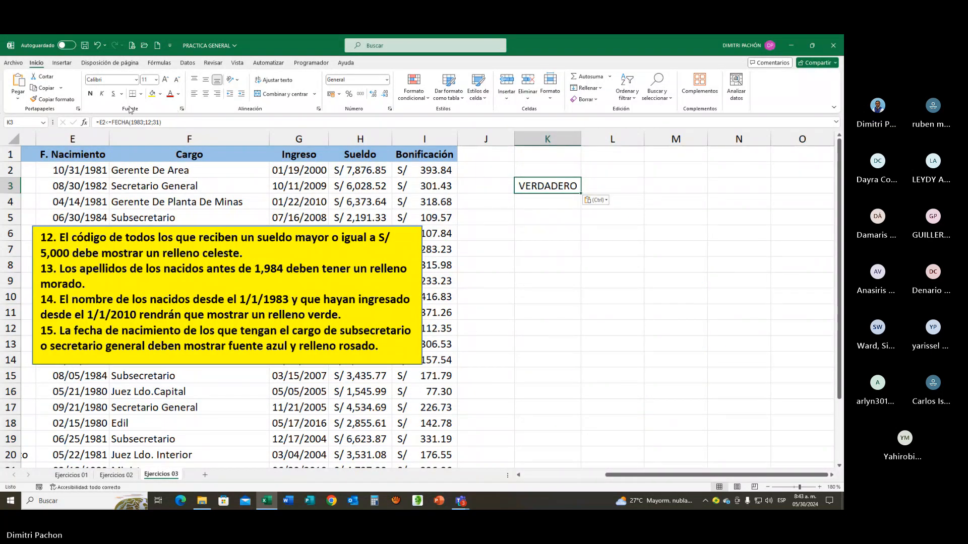
{"action": "left_click", "coordinate": [96, 122]}
{"action": "type", "text": "'"}
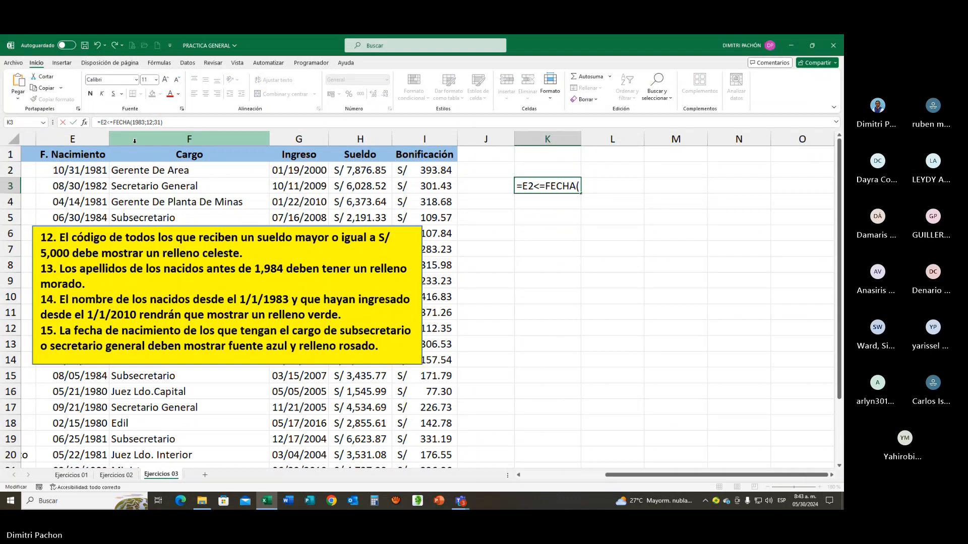
{"action": "key", "text": "Return"}
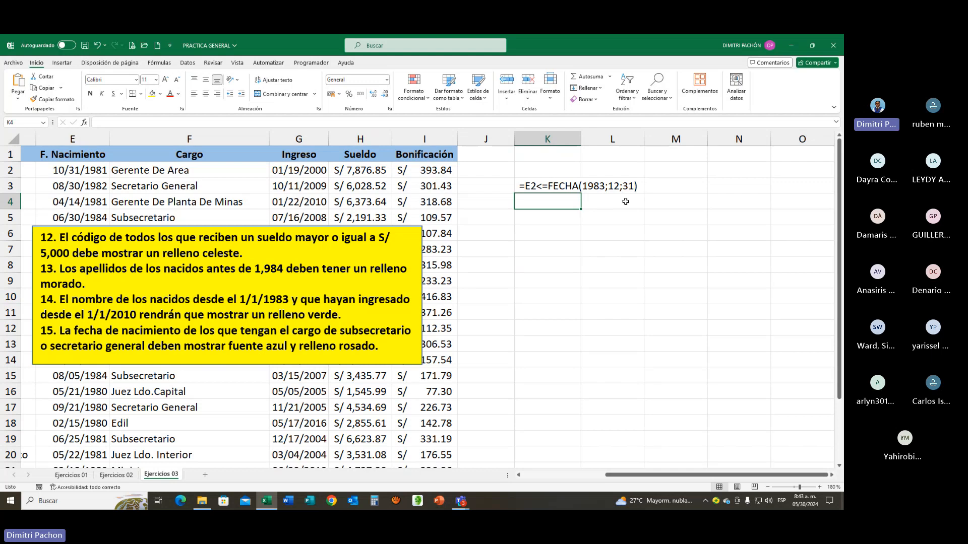
Start a FECHA formula in cell K5 to review the function's arguments, and leave the cell empty
{"action": "left_click", "coordinate": [574, 224]}
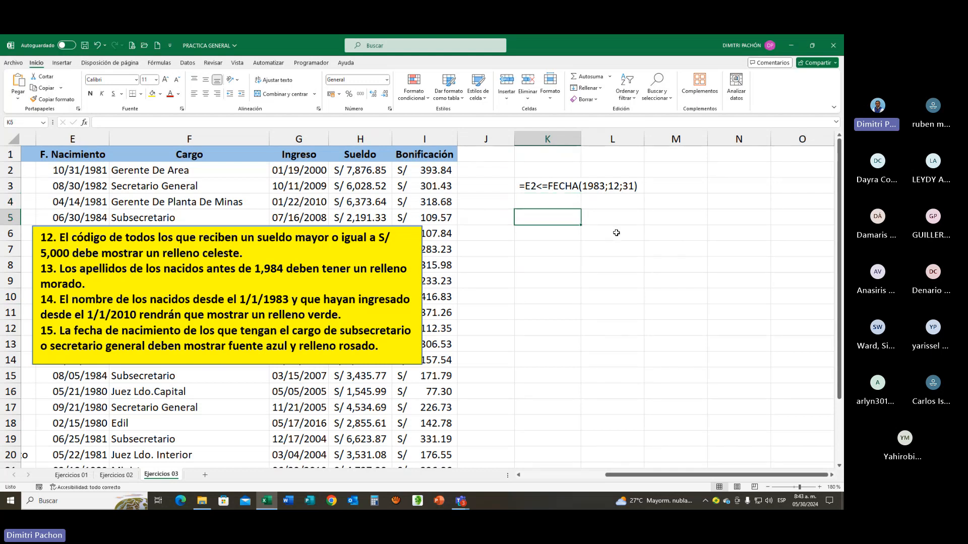
{"action": "type", "text": "="}
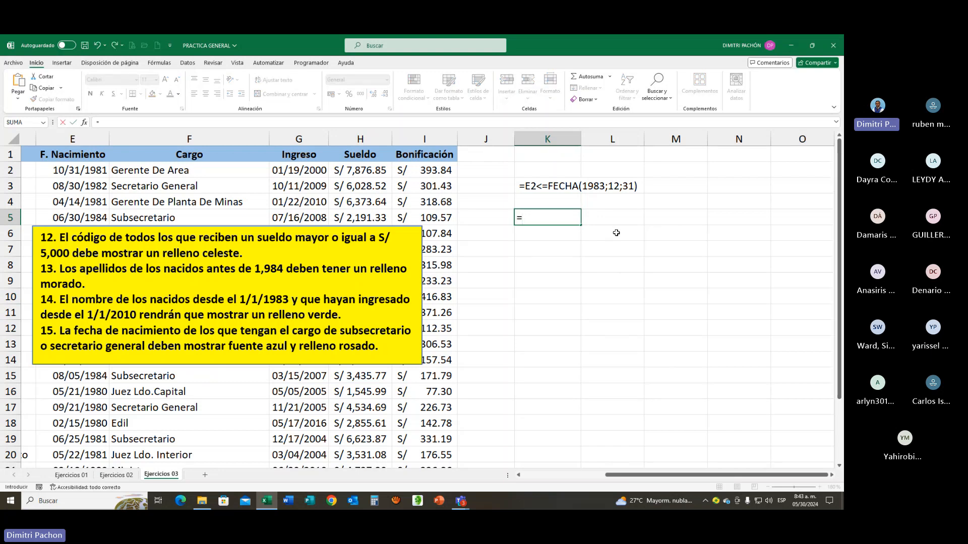
{"action": "type", "text": "FECHA"}
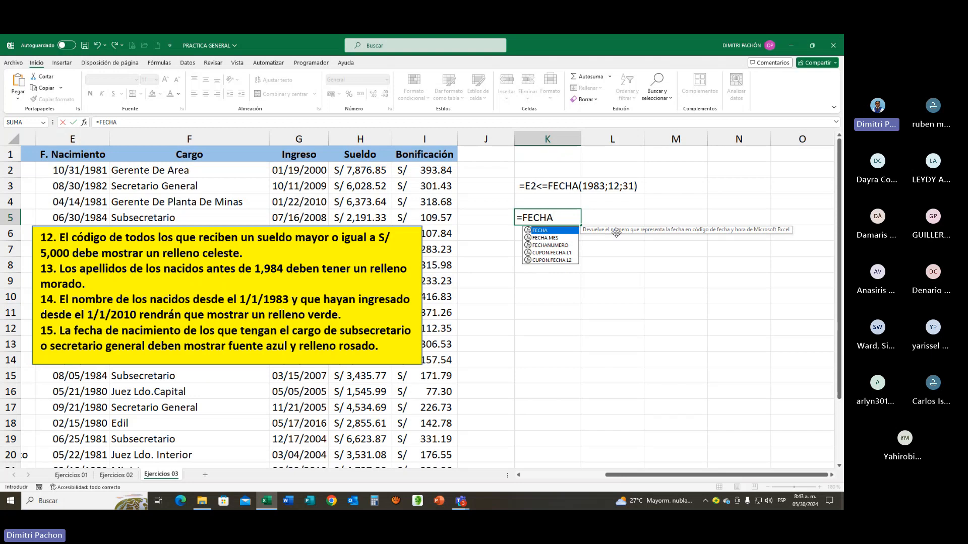
{"action": "type", "text": "("}
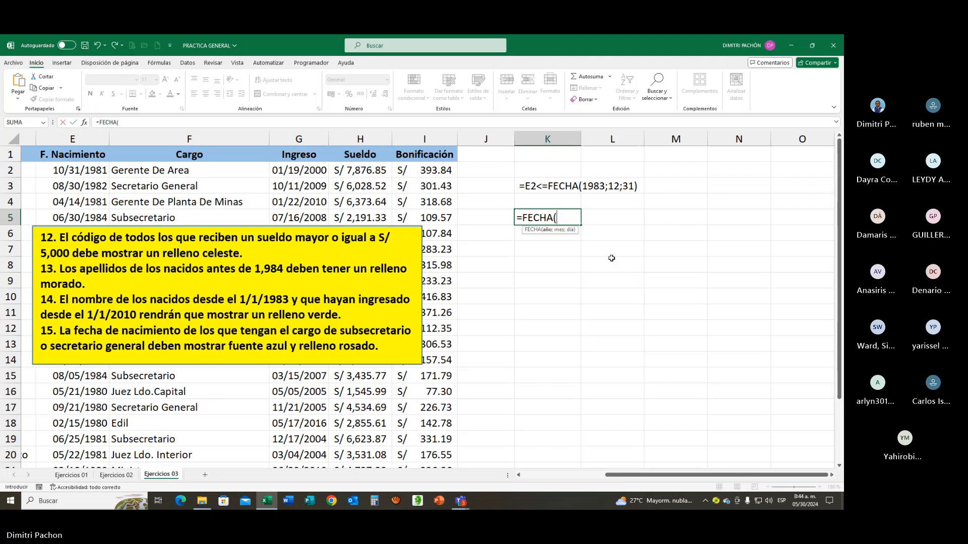
{"action": "key", "text": "BackSpace"}
{"action": "key", "text": "BackSpace"}
{"action": "key", "text": "BackSpace"}
{"action": "key", "text": "BackSpace"}
{"action": "key", "text": "BackSpace"}
{"action": "key", "text": "BackSpace"}
{"action": "key", "text": "BackSpace"}
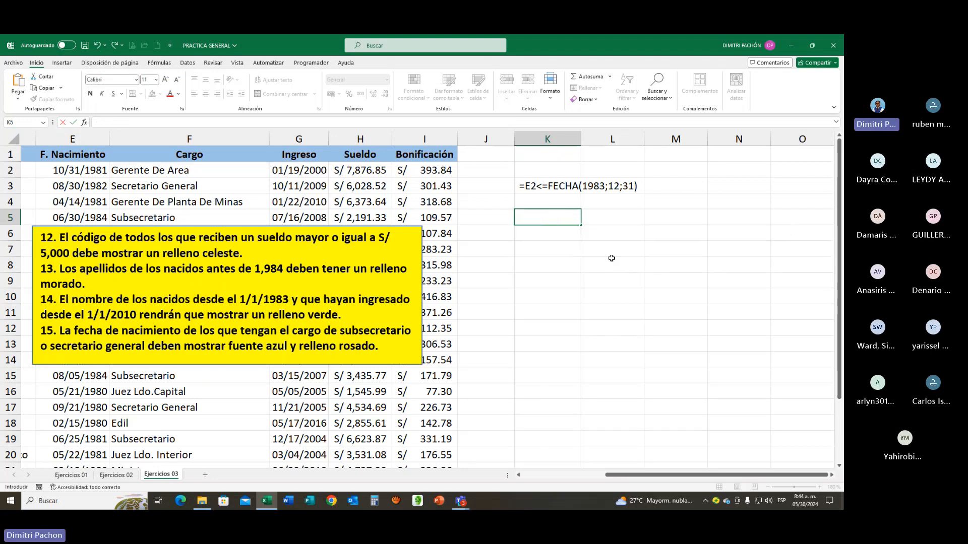
{"action": "key", "text": "Return"}
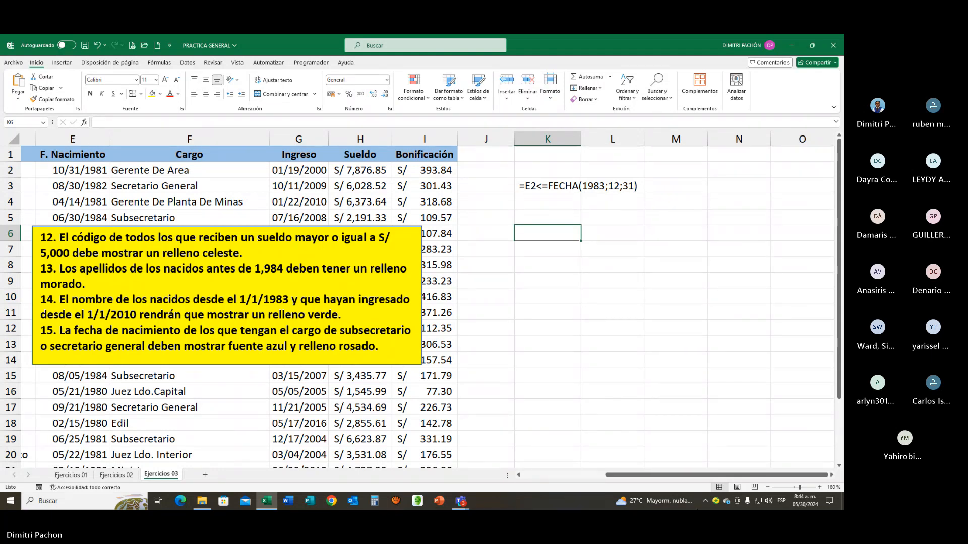
Clear the conditional formatting rules from both surname columns, B2:C23
{"action": "left_click_drag", "start_coordinate": [606, 475], "coordinate": [522, 489]}
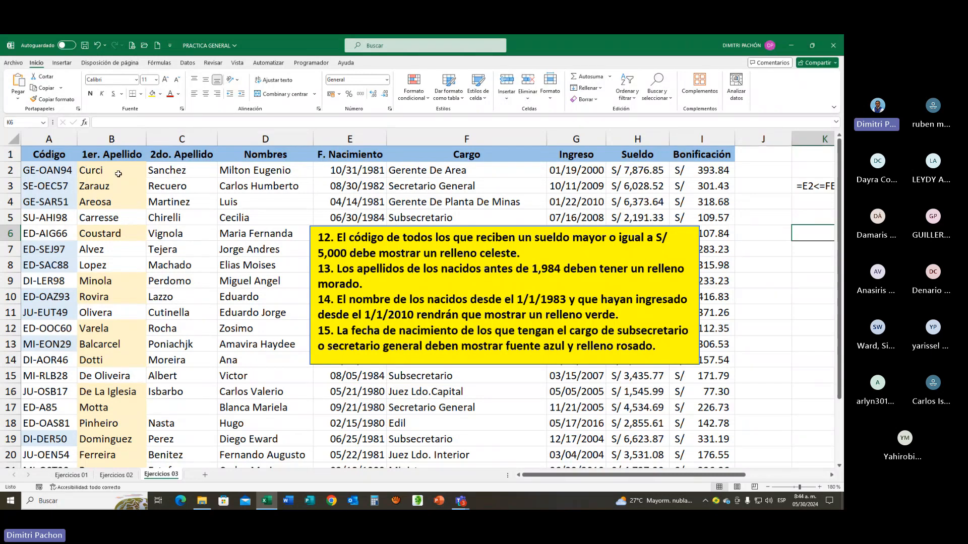
{"action": "left_click_drag", "start_coordinate": [119, 173], "coordinate": [190, 438]}
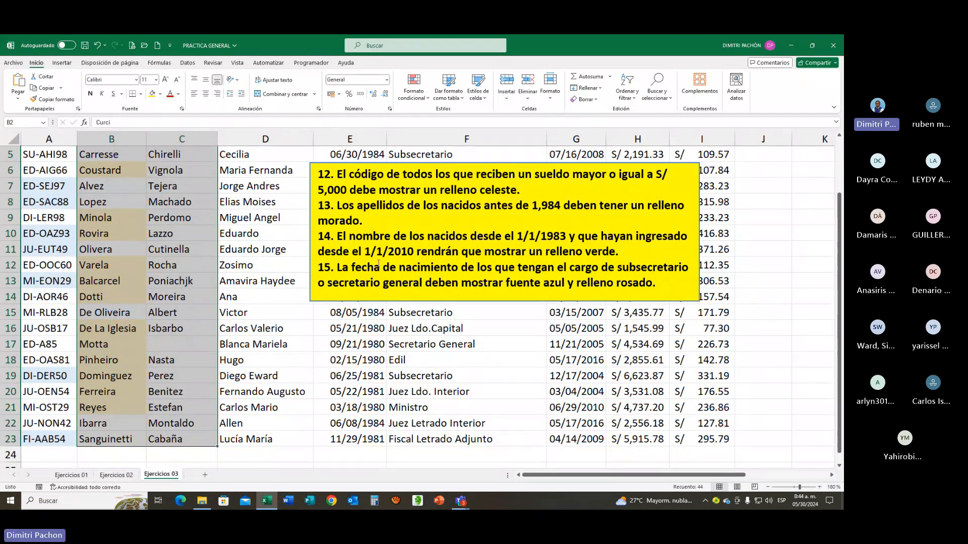
{"action": "left_click", "coordinate": [430, 96]}
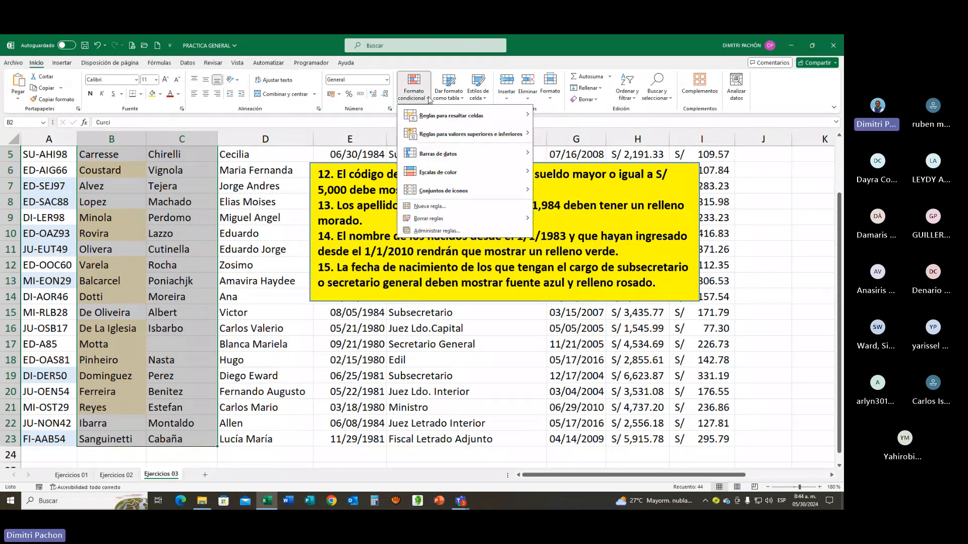
{"action": "mouse_move", "coordinate": [432, 218]}
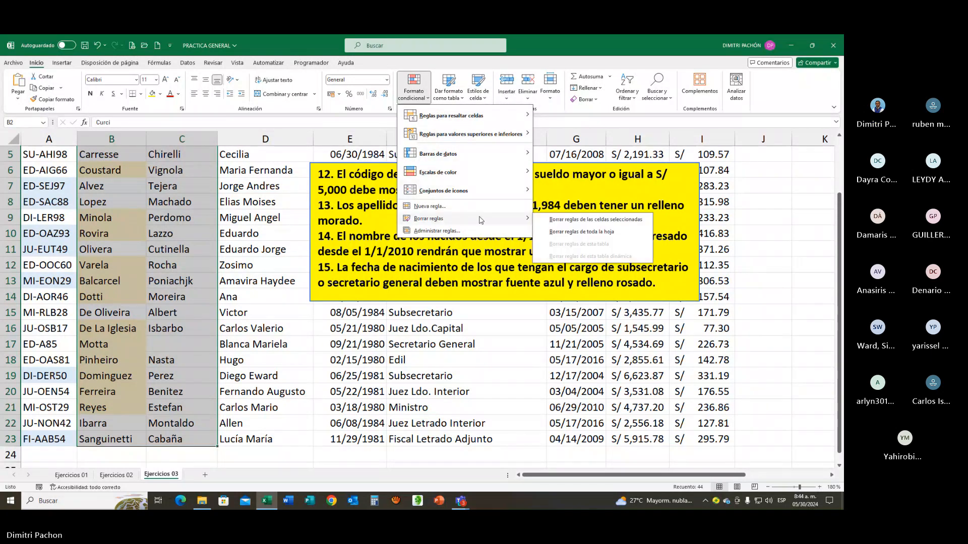
{"action": "left_click", "coordinate": [545, 219]}
{"action": "scroll", "coordinate": [191, 266], "scroll_direction": "up", "scroll_amount": 2}
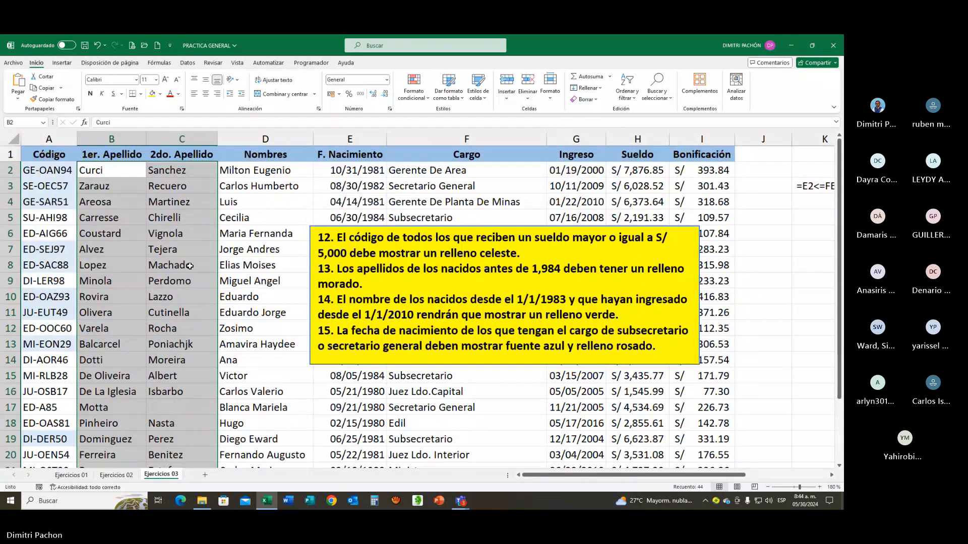
Set up a formula-based rule =E2<=FECHA(1983;12;31) for B2:B23 and C2:C23, selected as two separate ranges with C2 active
{"action": "left_click_drag", "start_coordinate": [99, 168], "coordinate": [114, 444]}
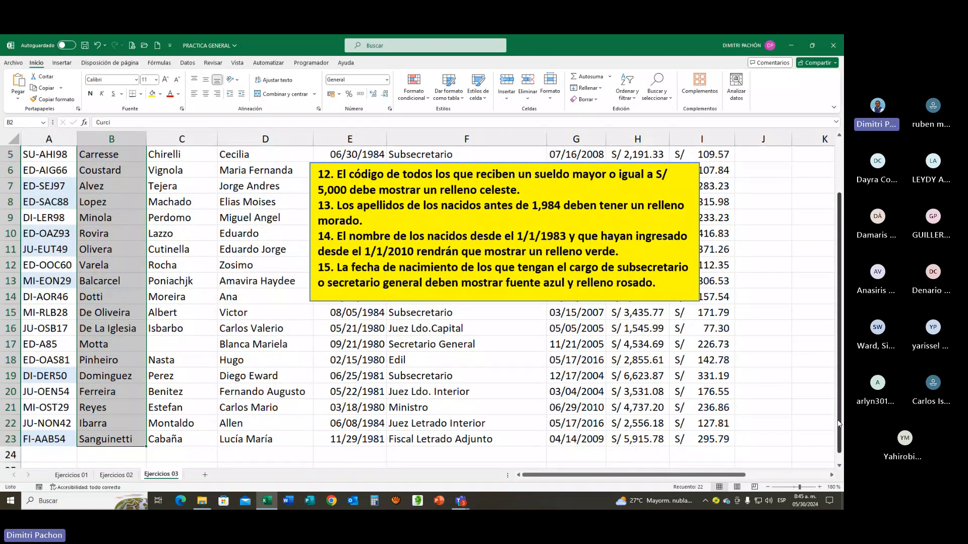
{"action": "scroll", "coordinate": [839, 423], "scroll_direction": "up", "scroll_amount": 2}
{"action": "left_click", "coordinate": [167, 169], "text": "ctrl"}
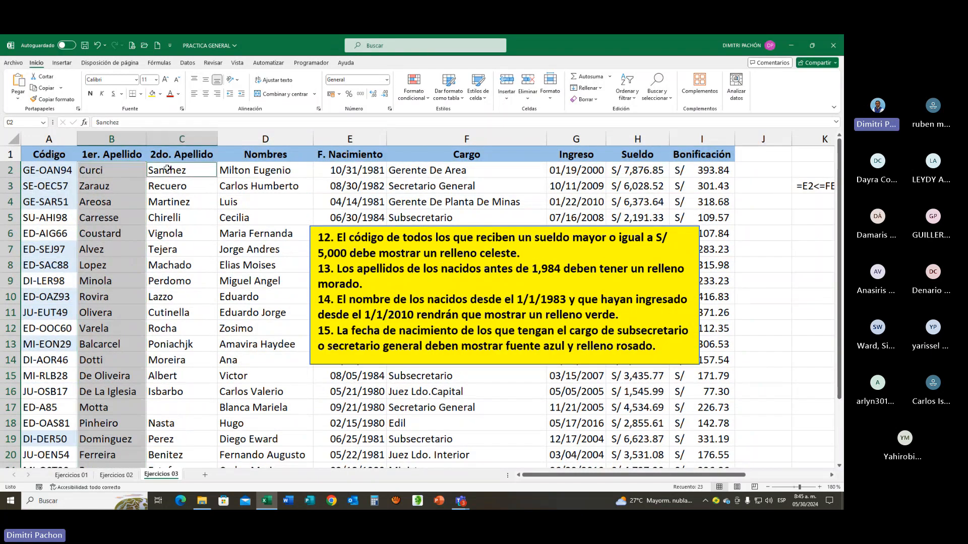
{"action": "left_click_drag", "start_coordinate": [167, 169], "coordinate": [175, 439]}
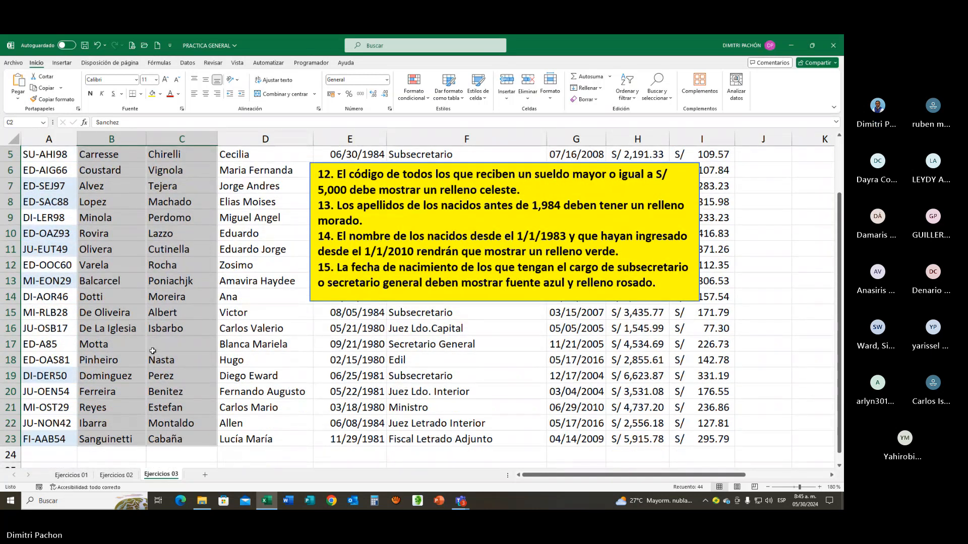
{"action": "scroll", "coordinate": [153, 350], "scroll_direction": "up", "scroll_amount": 2}
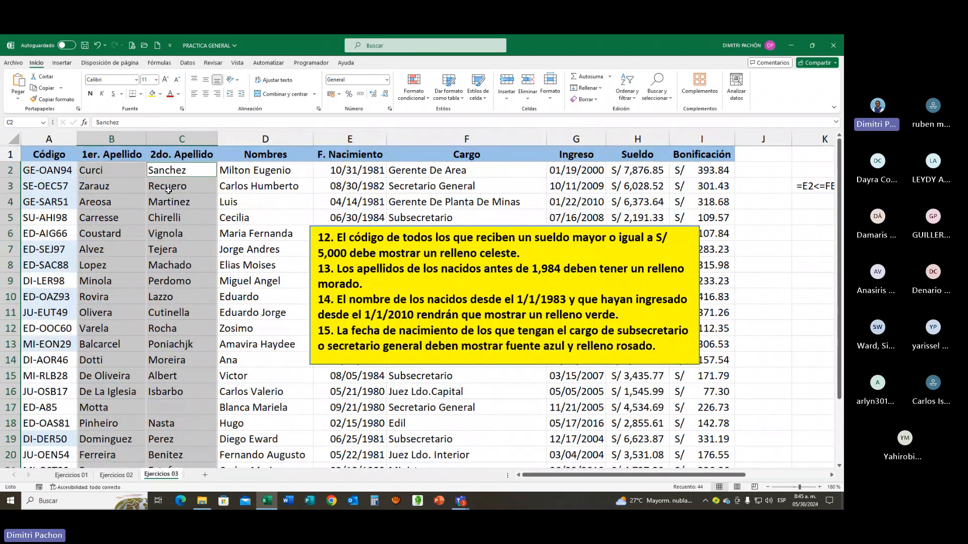
{"action": "left_click", "coordinate": [425, 101]}
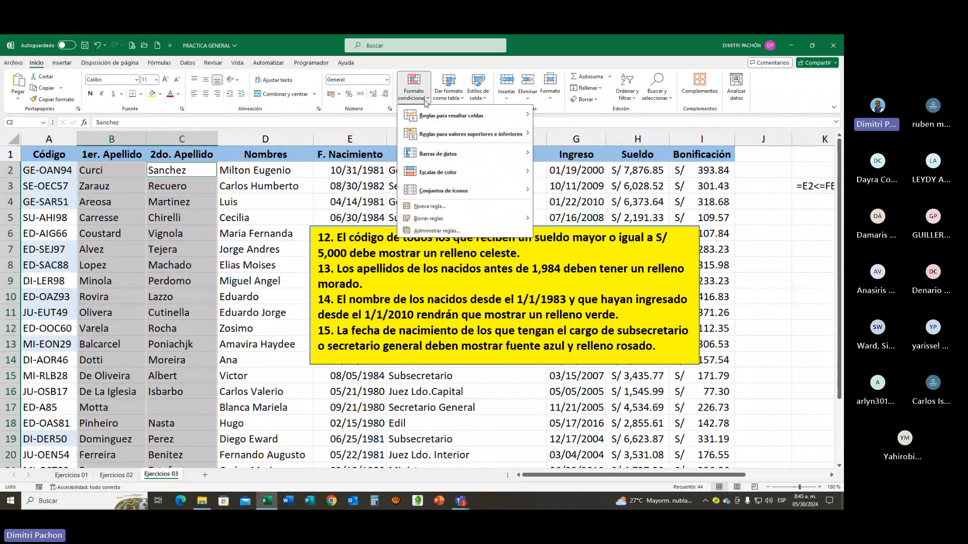
{"action": "left_click", "coordinate": [430, 207]}
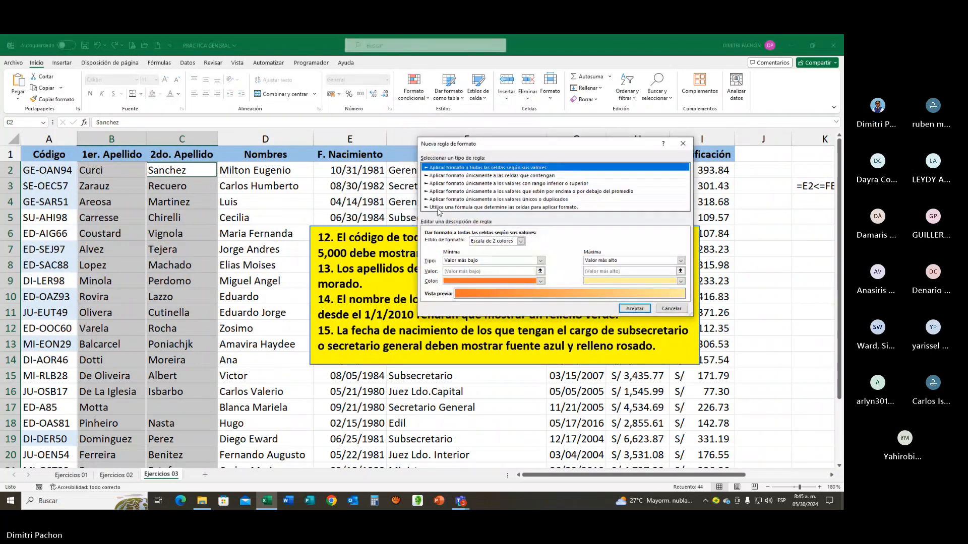
{"action": "left_click", "coordinate": [437, 208]}
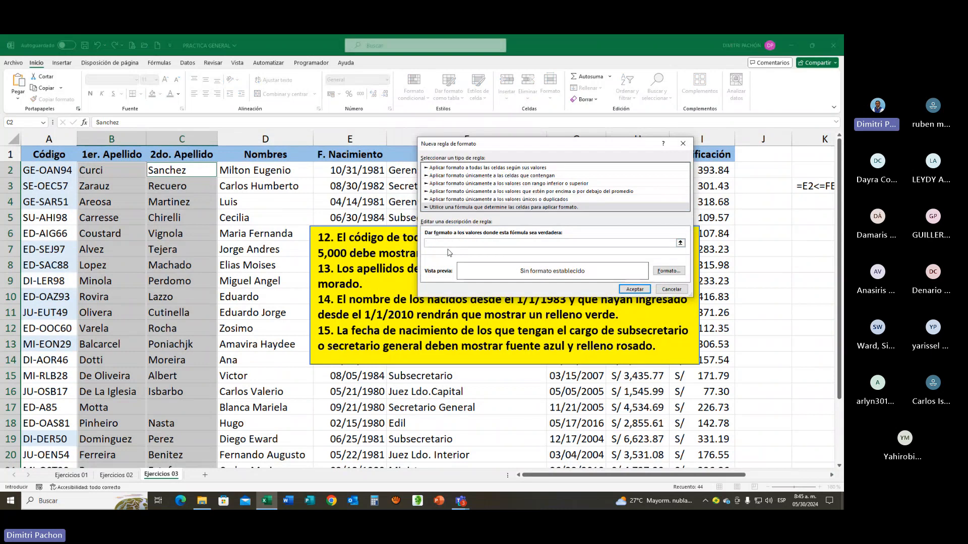
{"action": "type", "text": "="}
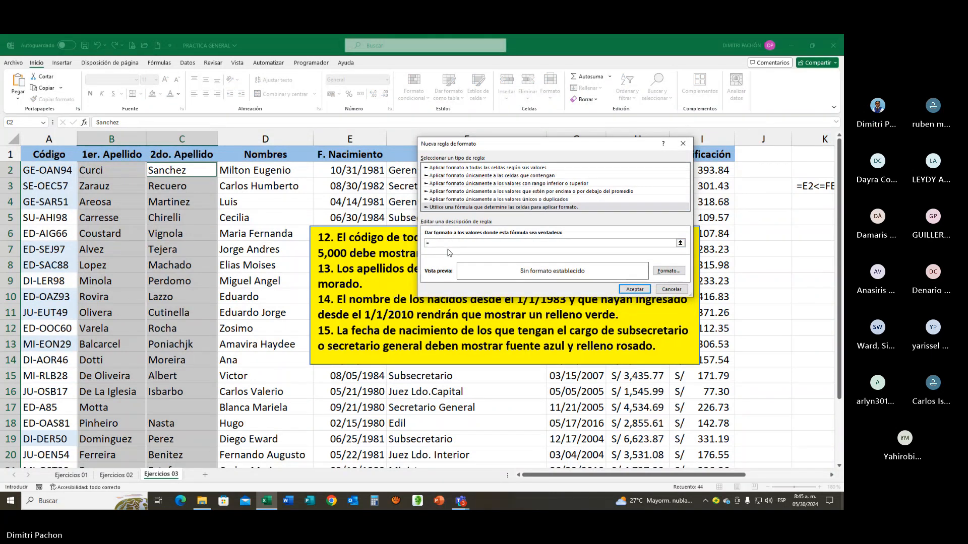
{"action": "type", "text": "E2"}
{"action": "type", "text": "<="}
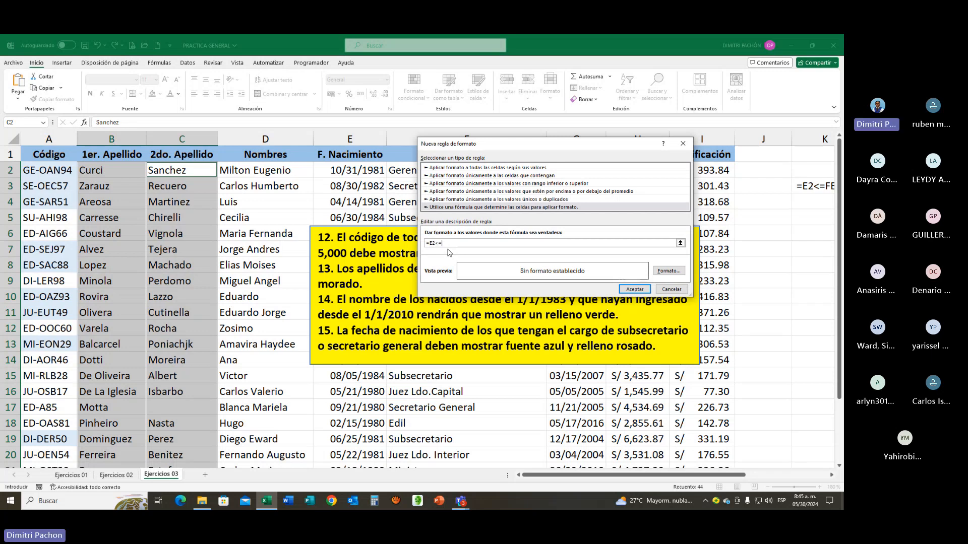
{"action": "type", "text": "FECHA(19"}
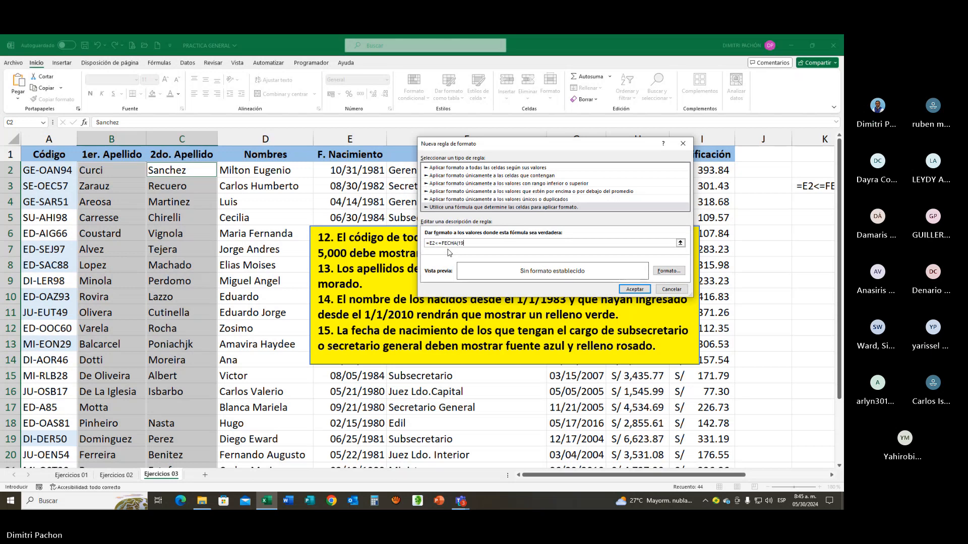
{"action": "type", "text": "83;12"}
{"action": "type", "text": ";"}
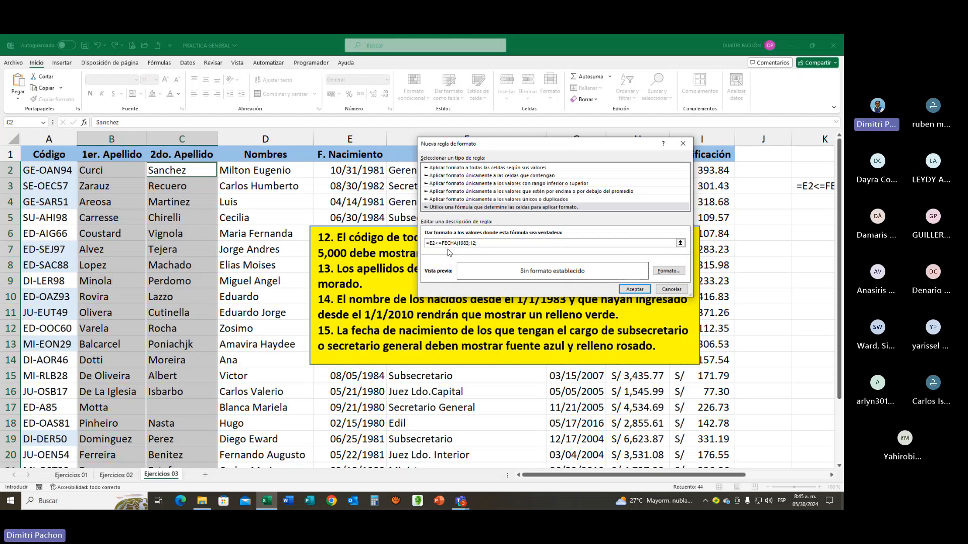
{"action": "type", "text": "31"}
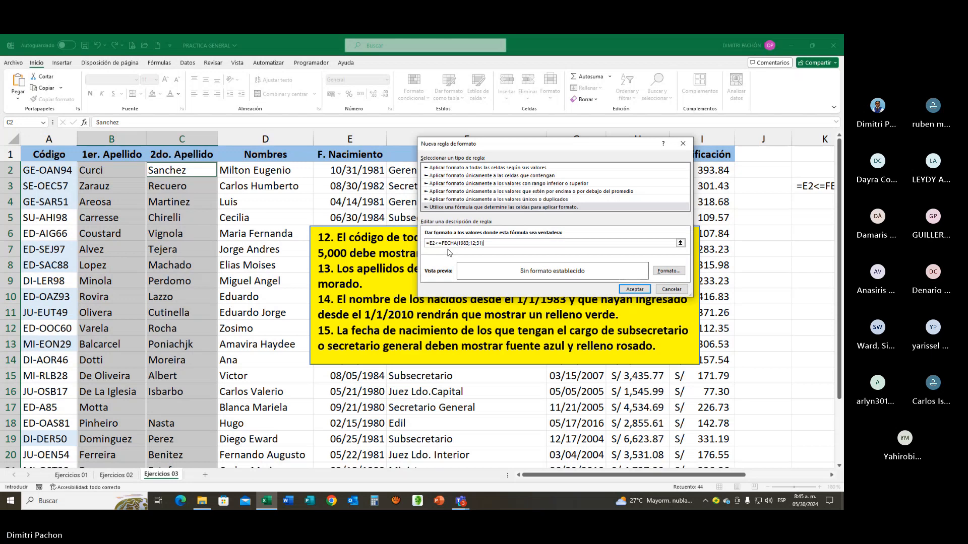
Give the surname rule a light gold fill and apply it to the two selected ranges
{"action": "left_click", "coordinate": [659, 267]}
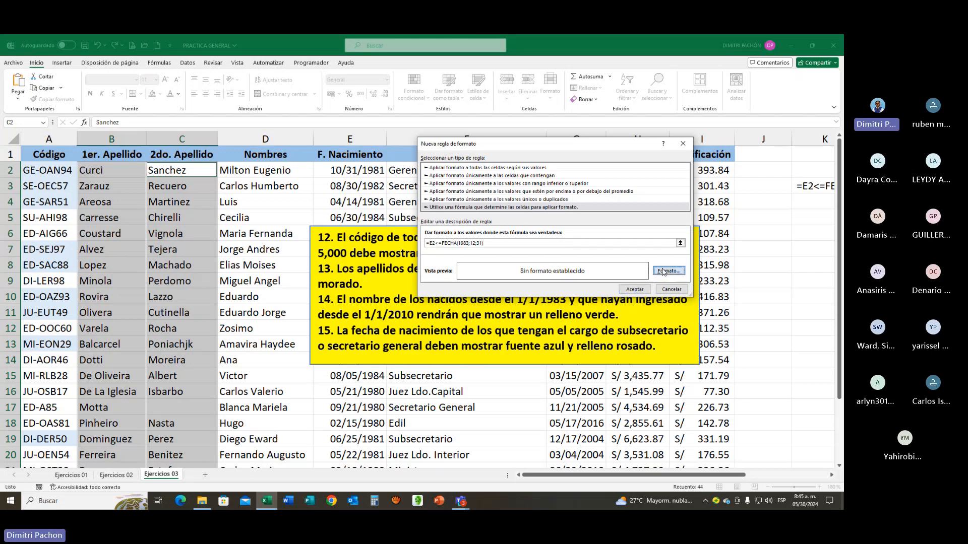
{"action": "left_click", "coordinate": [507, 164]}
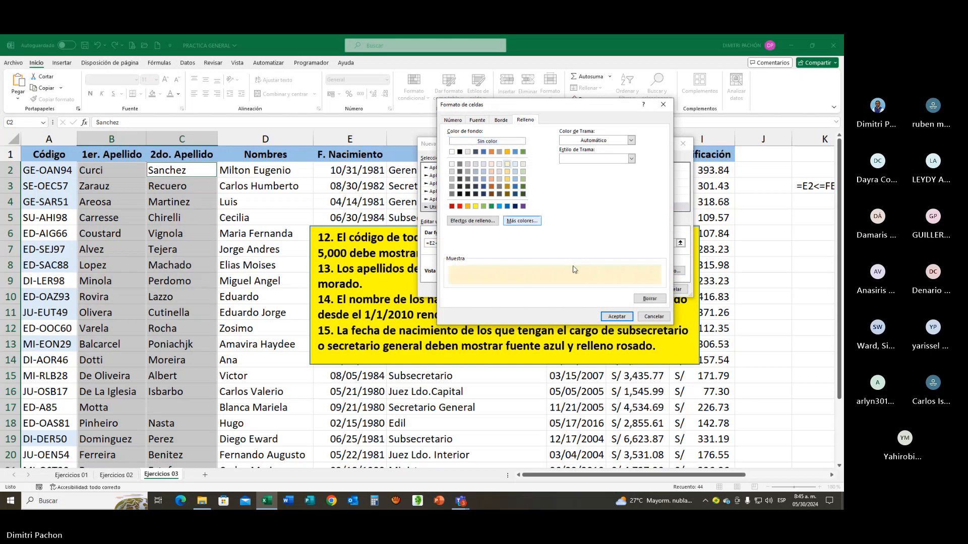
{"action": "left_click", "coordinate": [617, 316]}
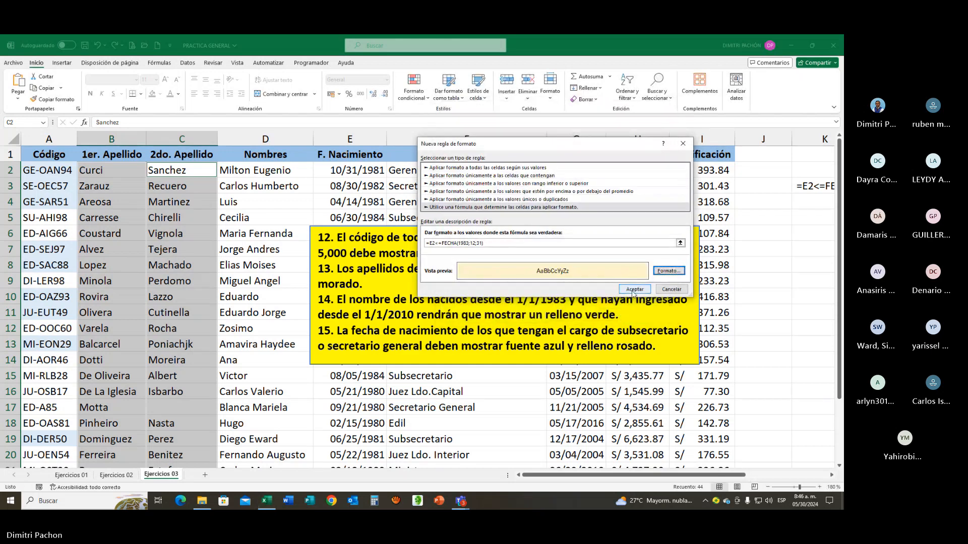
{"action": "left_click", "coordinate": [634, 289]}
{"action": "left_click", "coordinate": [156, 250]}
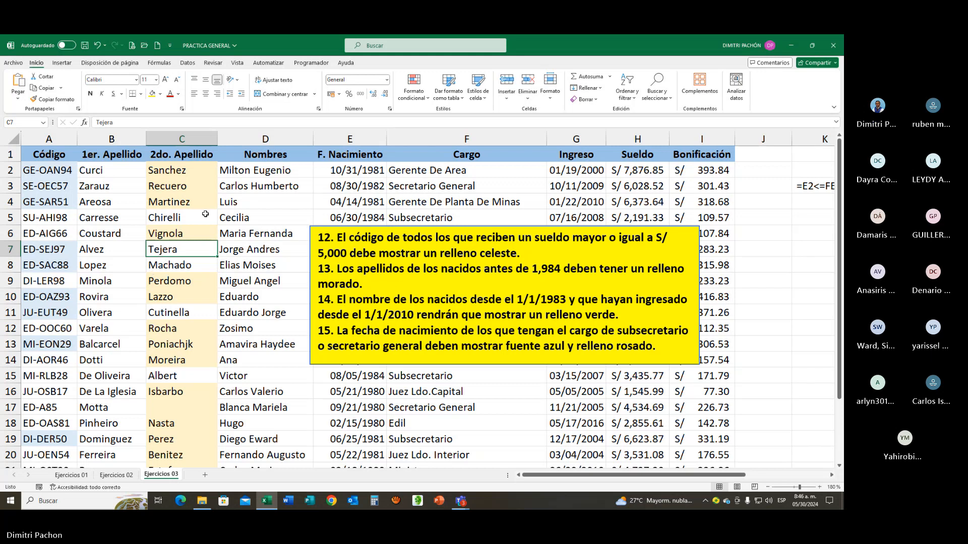
Remove the test rule by clearing conditional formatting from the surname cells B2:C23
{"action": "left_click_drag", "start_coordinate": [103, 175], "coordinate": [185, 440]}
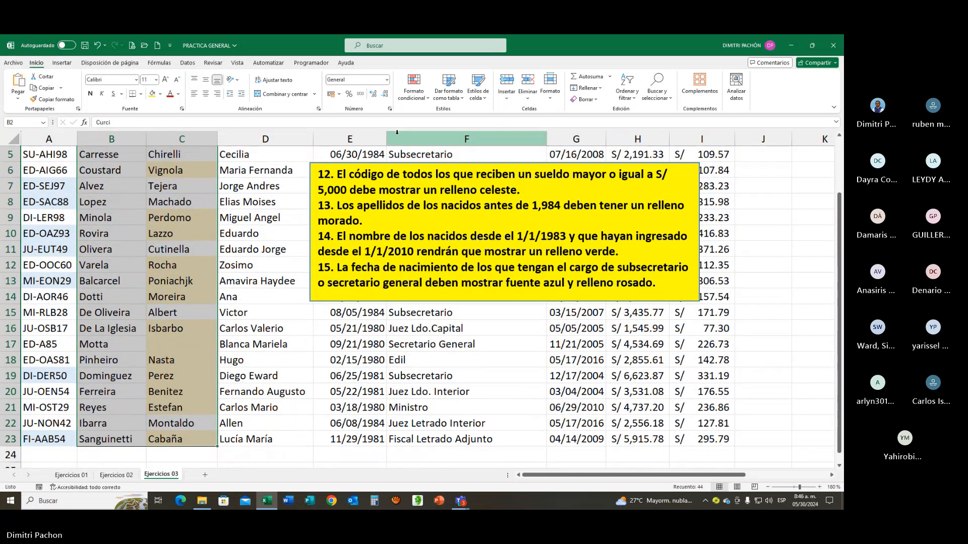
{"action": "left_click", "coordinate": [426, 101]}
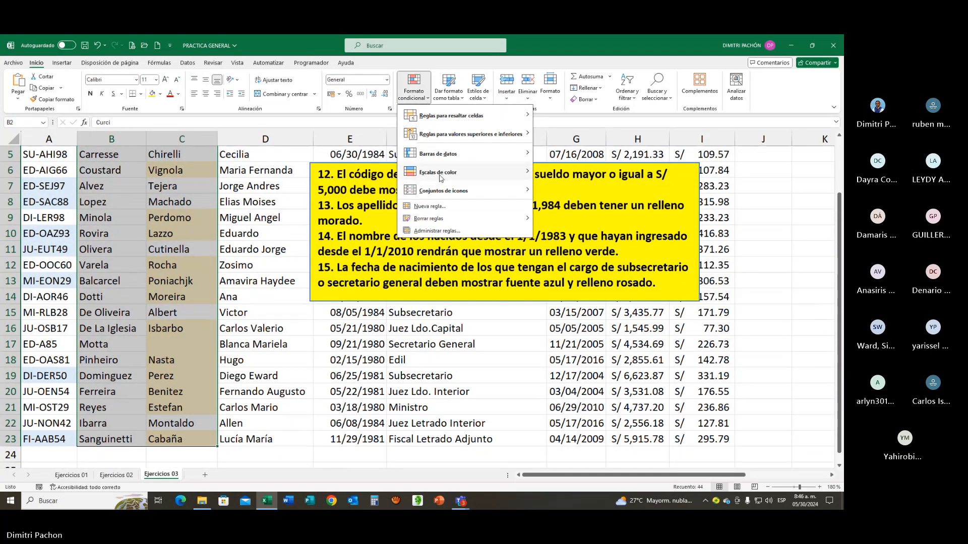
{"action": "mouse_move", "coordinate": [433, 219]}
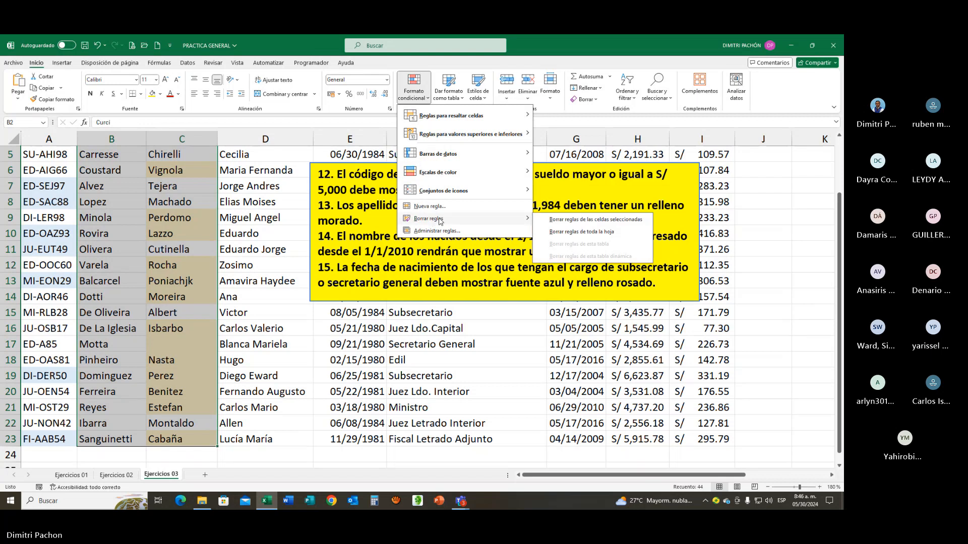
{"action": "left_click", "coordinate": [568, 220]}
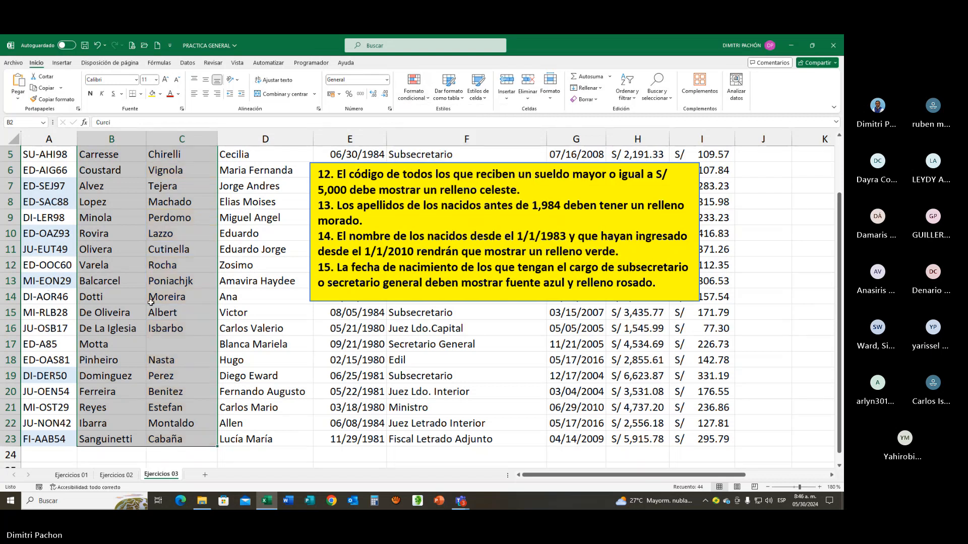
{"action": "scroll", "coordinate": [150, 302], "scroll_direction": "up", "scroll_amount": 2}
{"action": "left_click", "coordinate": [103, 175]}
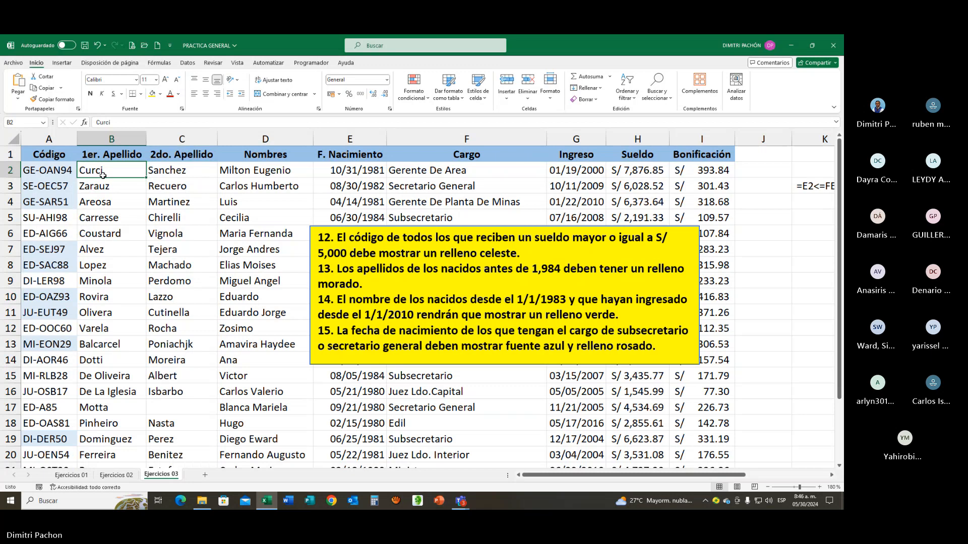
{"action": "key", "text": "Down"}
{"action": "key", "text": "Down"}
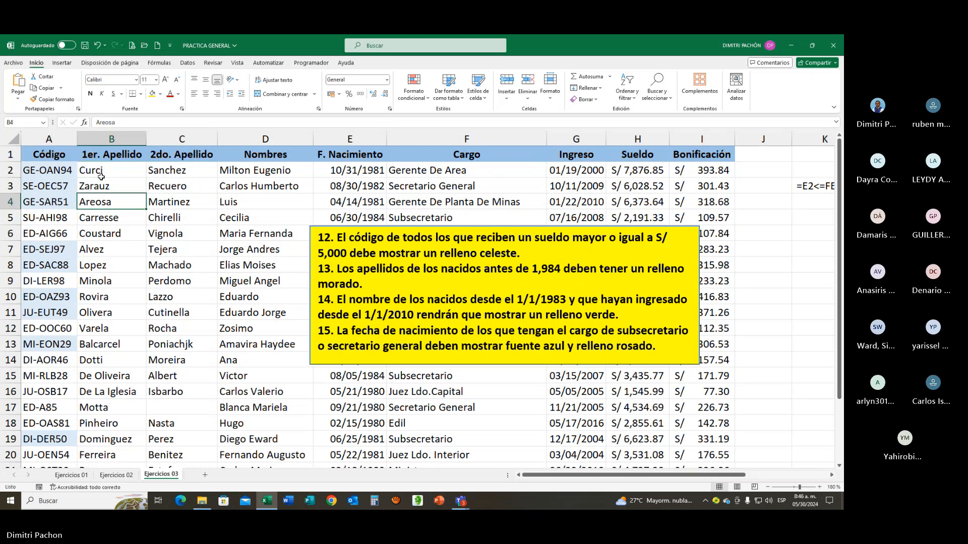
{"action": "left_click_drag", "start_coordinate": [101, 176], "coordinate": [180, 442]}
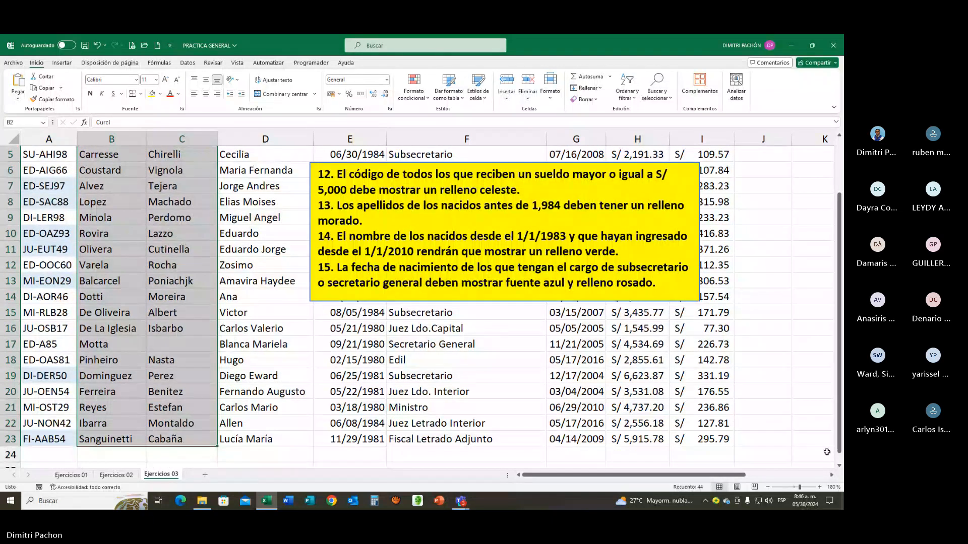
{"action": "left_click_drag", "start_coordinate": [839, 413], "coordinate": [821, 358]}
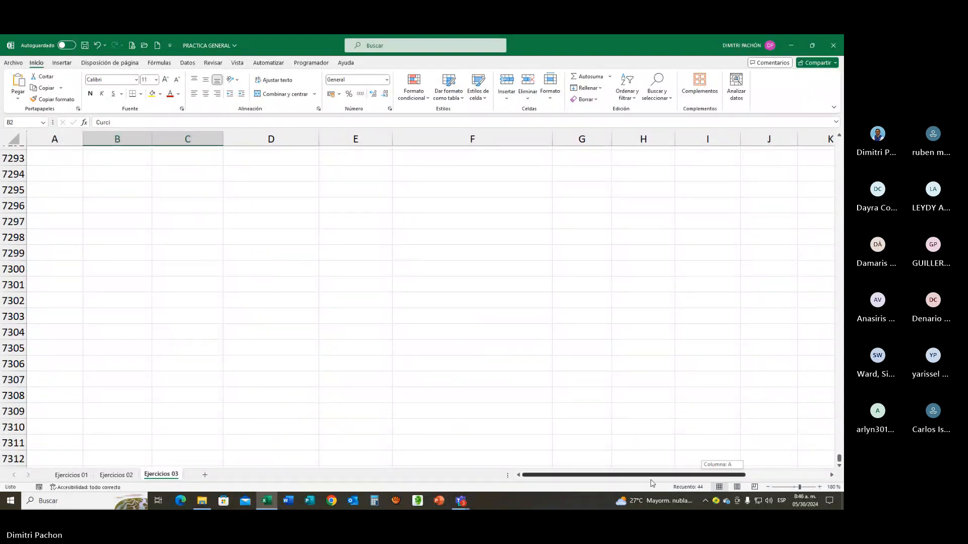
{"action": "left_click_drag", "start_coordinate": [840, 461], "coordinate": [799, 129]}
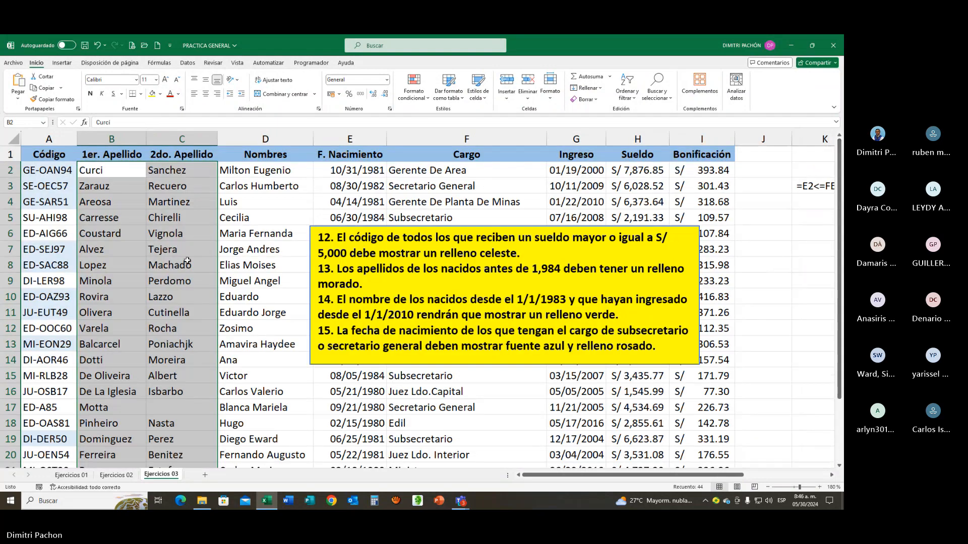
{"action": "left_click", "coordinate": [113, 172]}
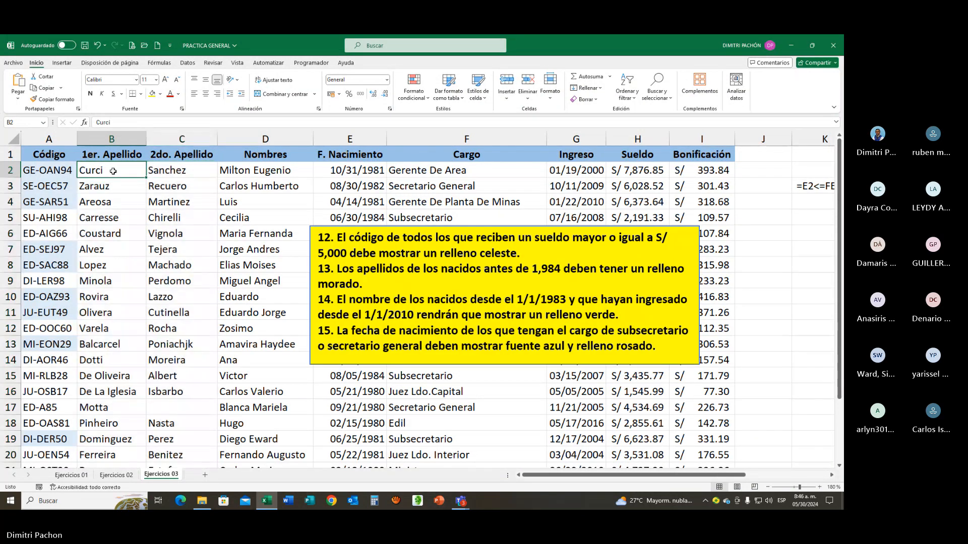
{"action": "left_click_drag", "start_coordinate": [113, 171], "coordinate": [180, 435]}
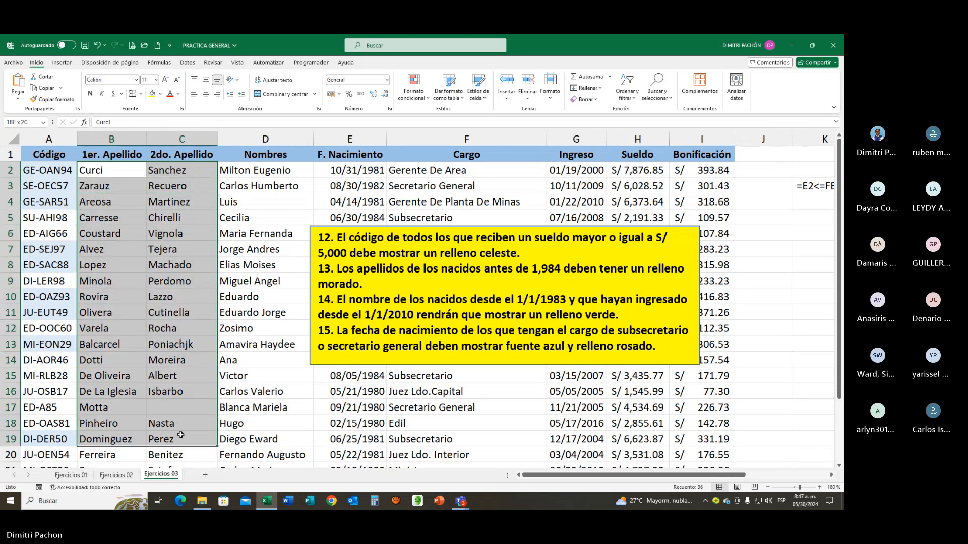
{"action": "left_click", "coordinate": [145, 217]}
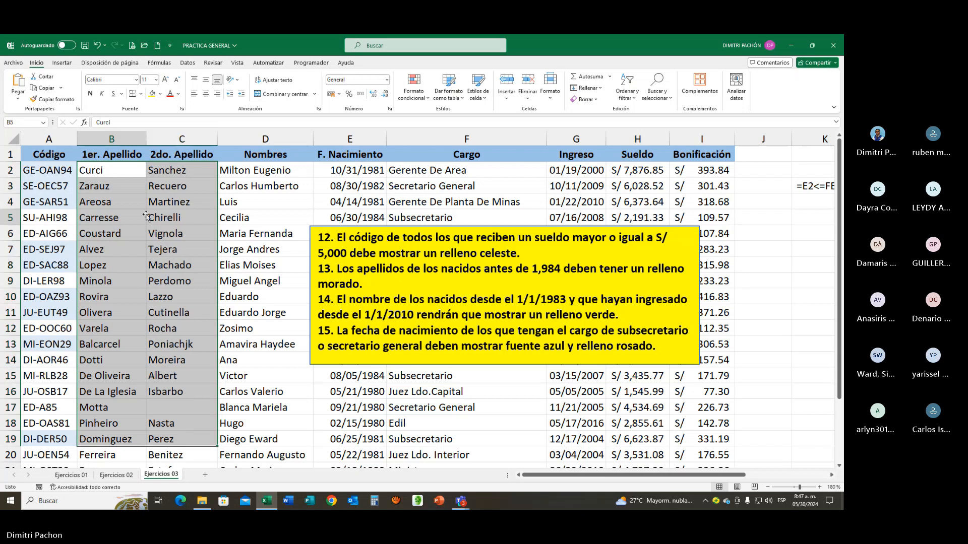
{"action": "left_click", "coordinate": [125, 179]}
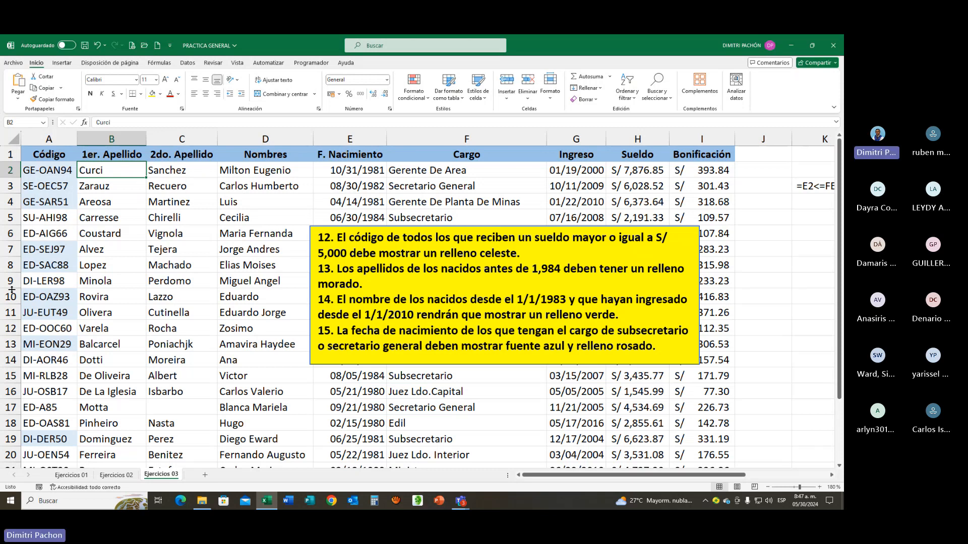
{"action": "left_click", "coordinate": [246, 172]}
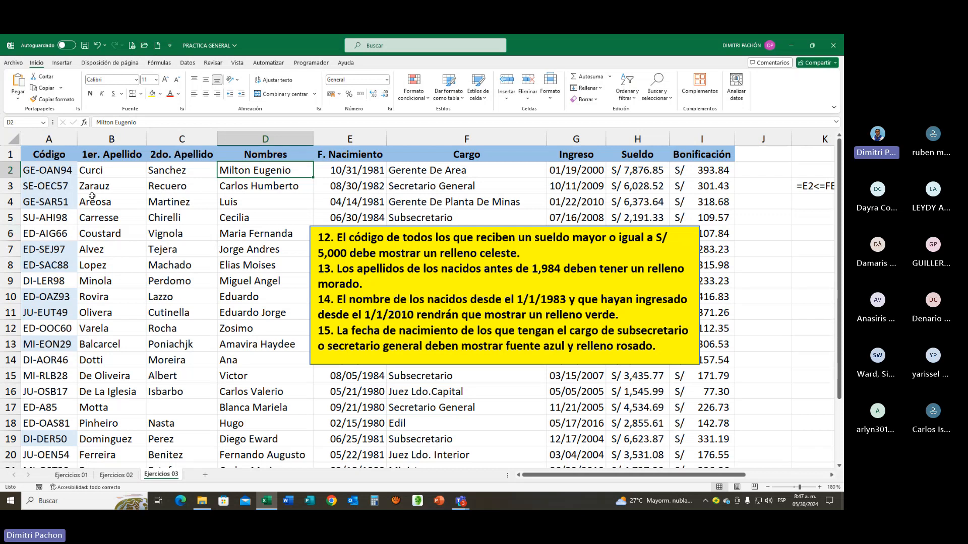
Correct the misspelled verb "rendrán" to "tendrán" in the text of exercise 14 in the yellow instruction box
{"action": "left_click", "coordinate": [419, 316]}
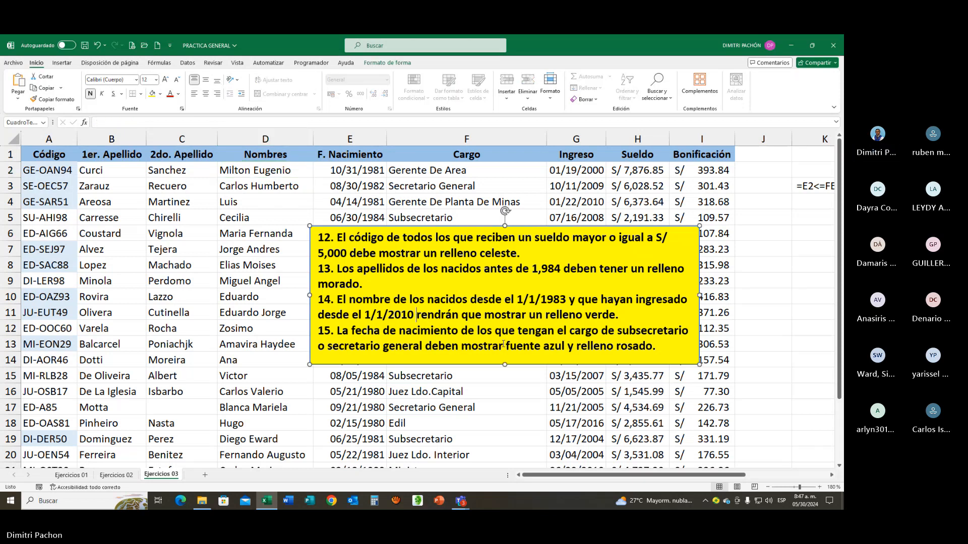
{"action": "key", "text": "Delete"}
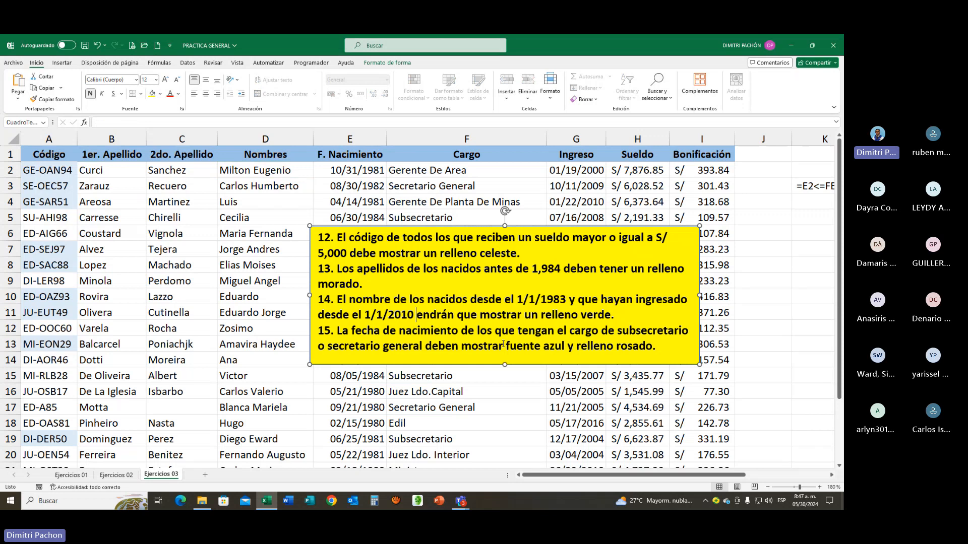
{"action": "type", "text": "T"}
{"action": "key", "text": "BackSpace"}
{"action": "type", "text": "t"}
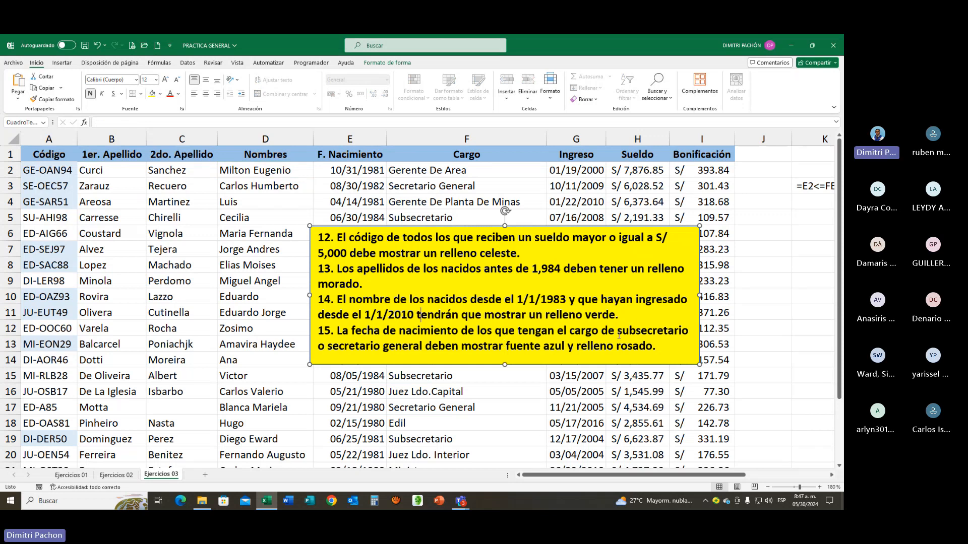
{"action": "left_click", "coordinate": [637, 316]}
Start a new conditional formatting rule that uses a formula for the Nombres cells D2:D23
{"action": "left_click", "coordinate": [245, 171]}
{"action": "left_click_drag", "start_coordinate": [245, 171], "coordinate": [261, 445]}
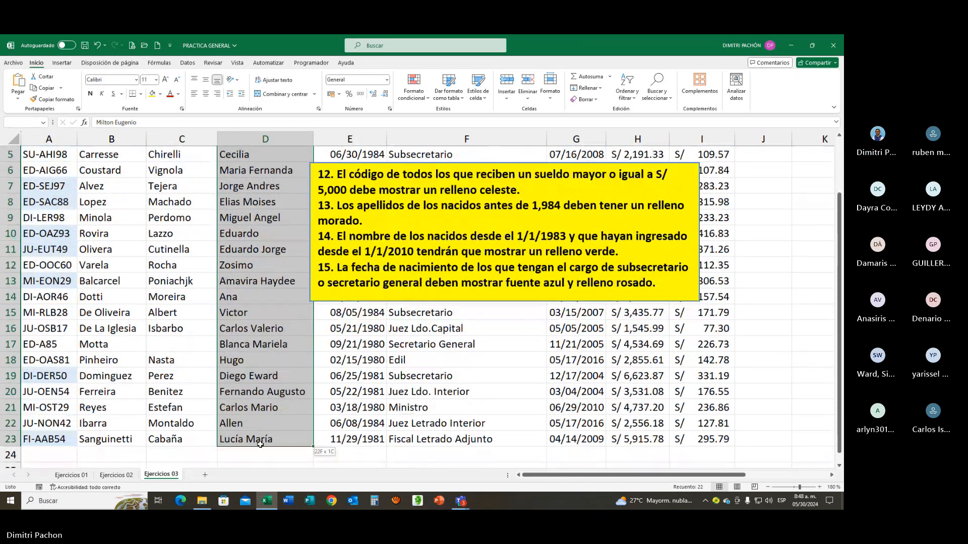
{"action": "scroll", "coordinate": [270, 373], "scroll_direction": "up", "scroll_amount": 2}
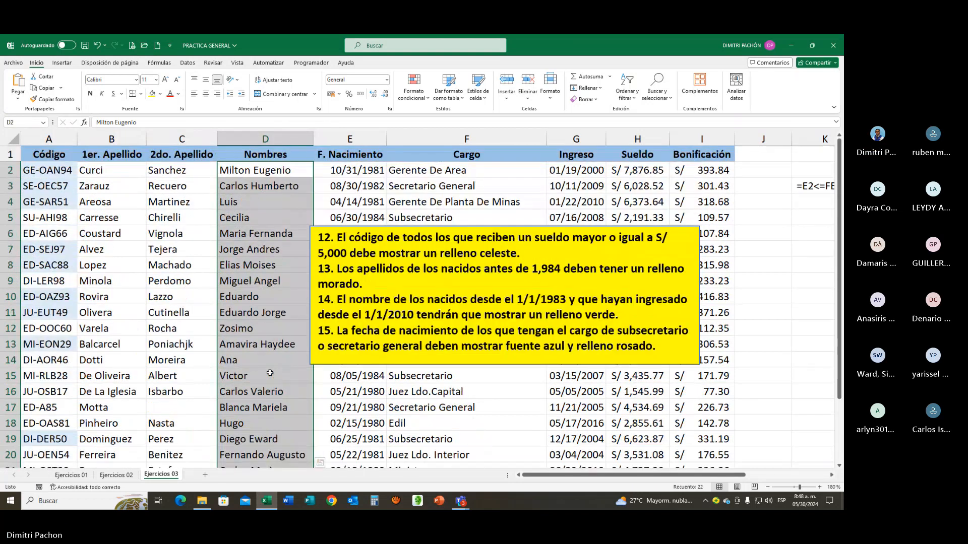
{"action": "left_click", "coordinate": [415, 92]}
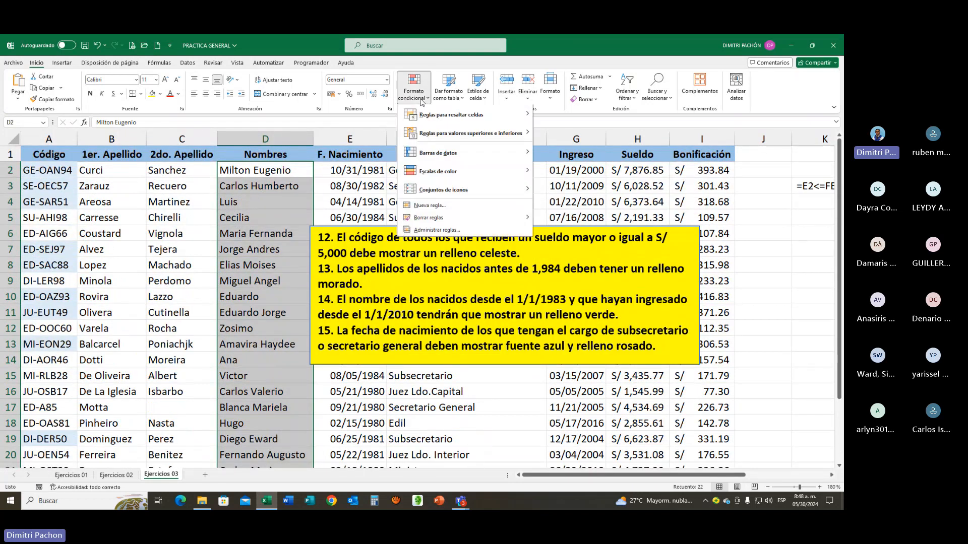
{"action": "left_click", "coordinate": [429, 206]}
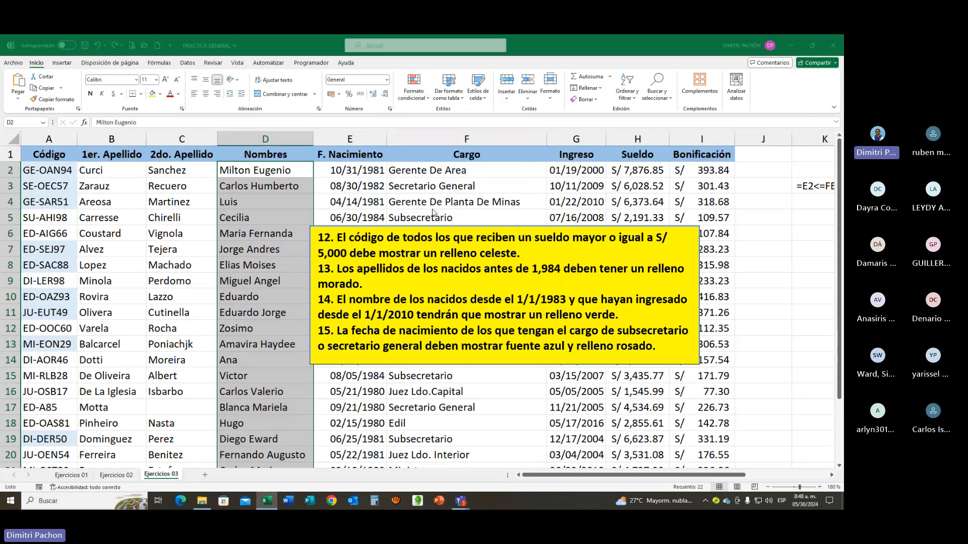
{"action": "left_click", "coordinate": [436, 199]}
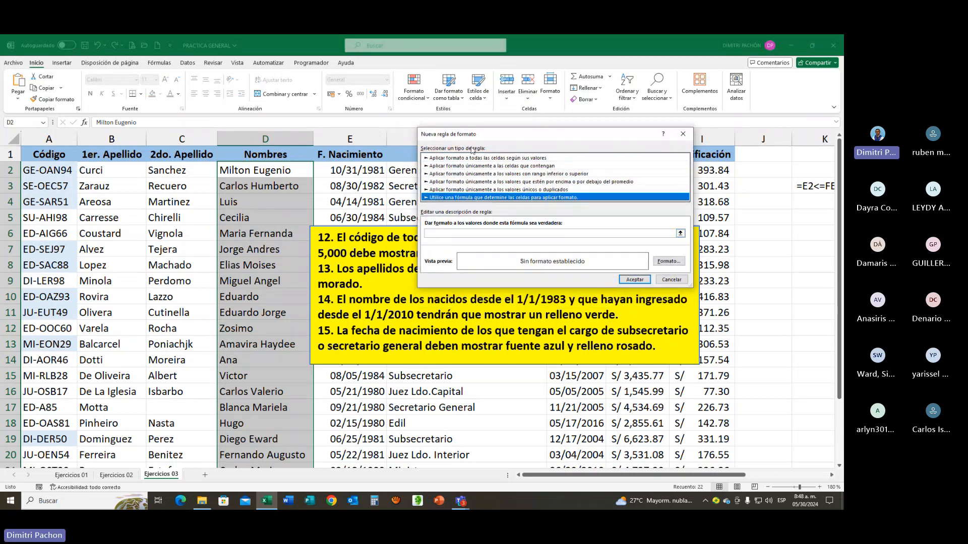
{"action": "left_click_drag", "start_coordinate": [474, 134], "coordinate": [424, 348]}
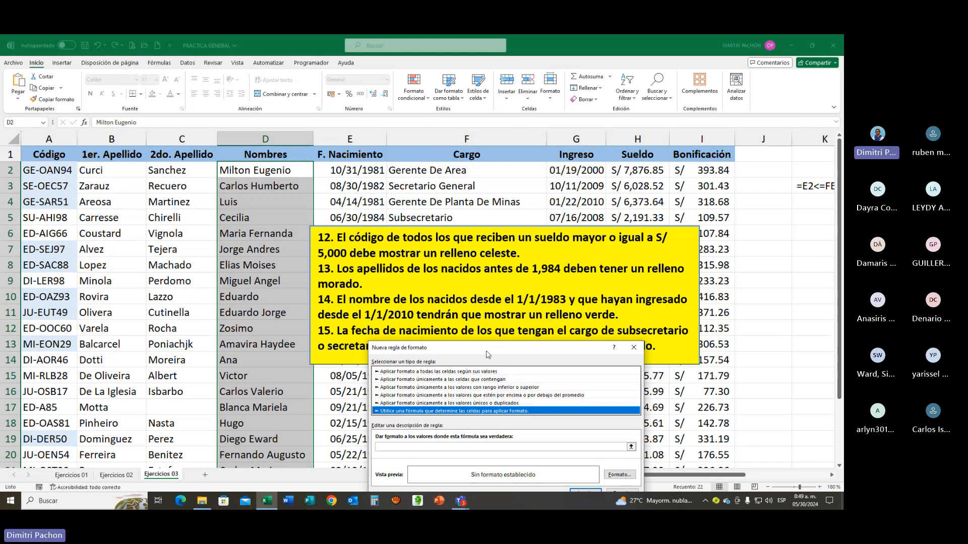
{"action": "left_click_drag", "start_coordinate": [489, 355], "coordinate": [154, 155]}
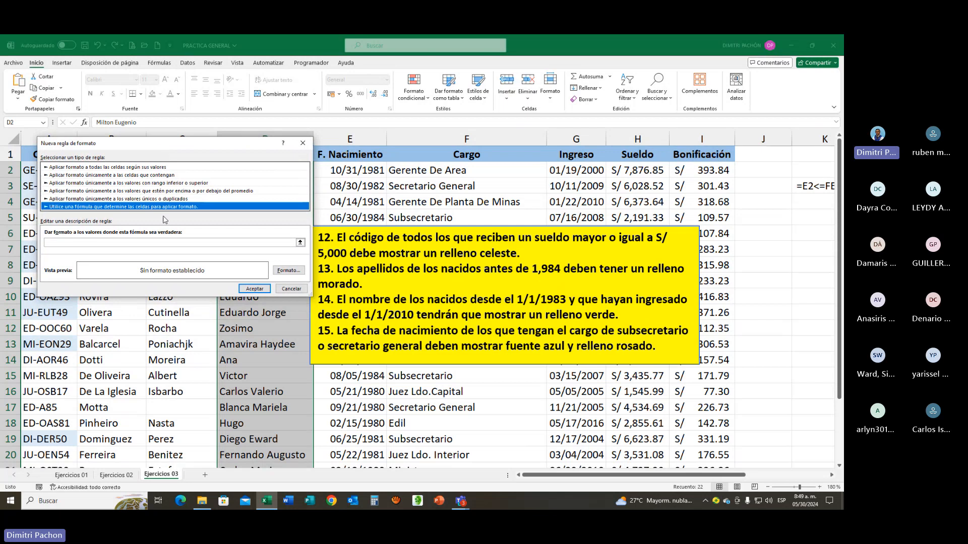
{"action": "left_click", "coordinate": [60, 243]}
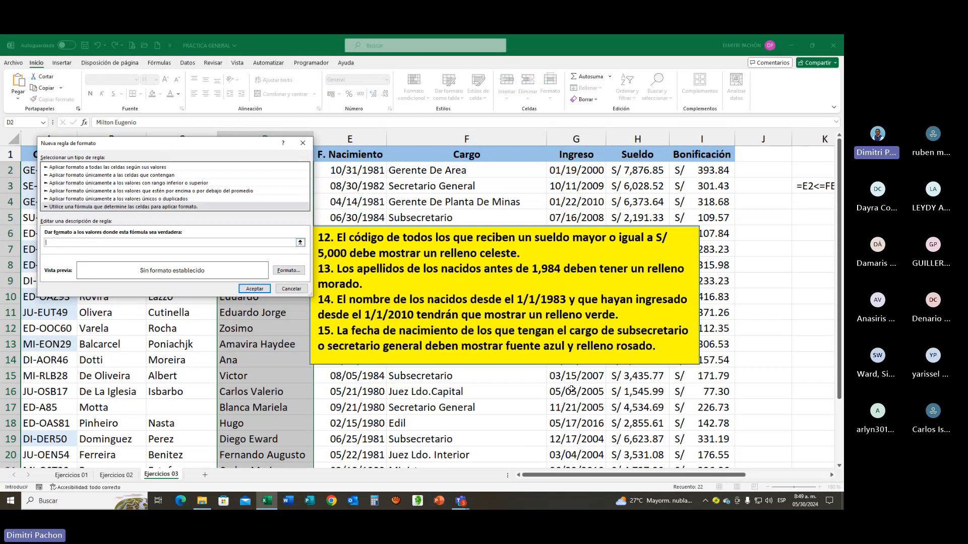
Begin the rule formula with an AND test on the birth date, =Y(E2>=FECHA(1983;1;1)
{"action": "type", "text": "="}
{"action": "left_click_drag", "start_coordinate": [132, 149], "coordinate": [233, 150]}
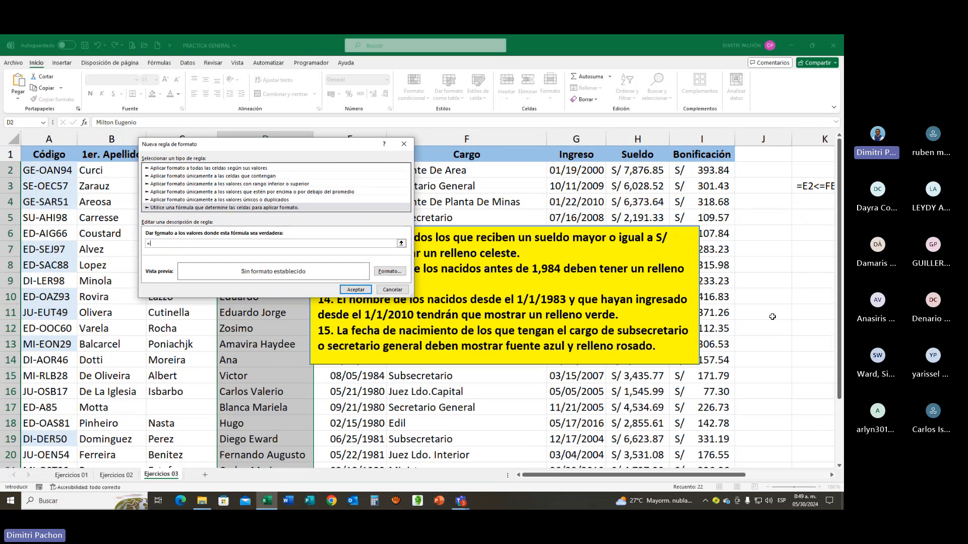
{"action": "type", "text": "y"}
{"action": "key", "text": "BackSpace"}
{"action": "left_click_drag", "start_coordinate": [279, 147], "coordinate": [531, 287]}
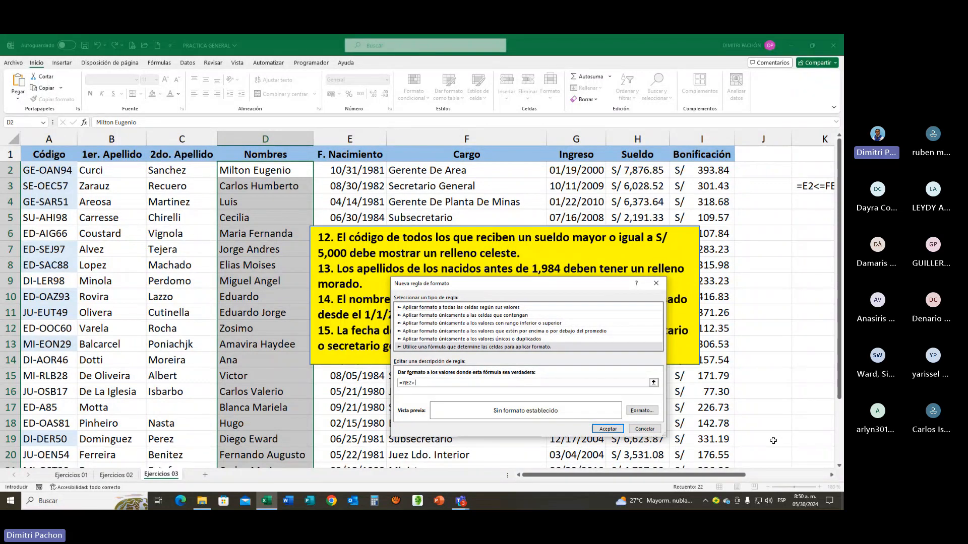
{"action": "type", "text": ">"}
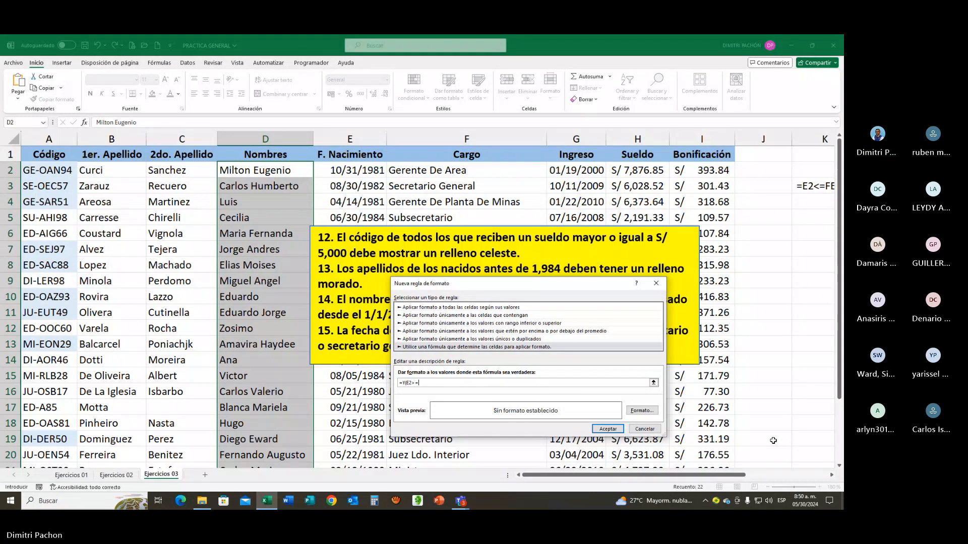
{"action": "type", "text": "="}
{"action": "type", "text": "FE"}
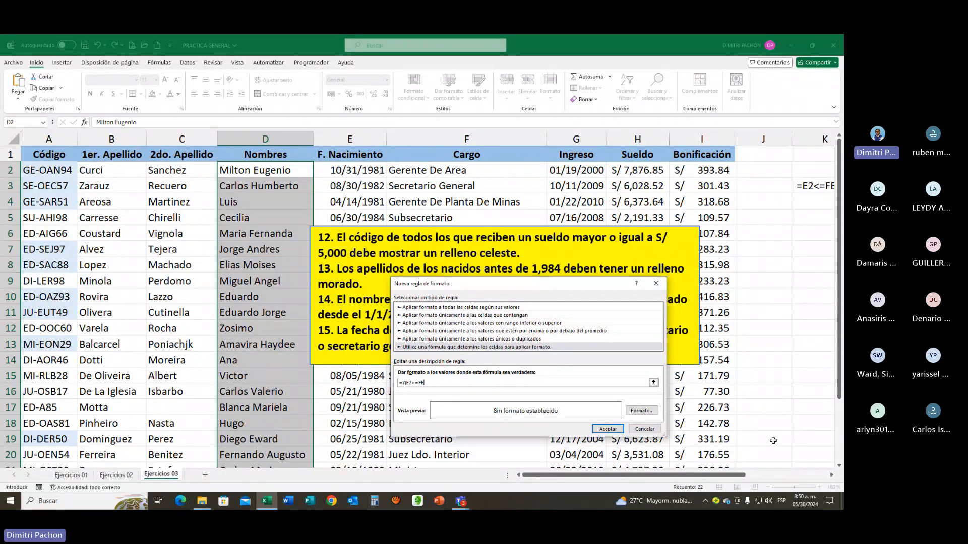
{"action": "type", "text": "CHA("}
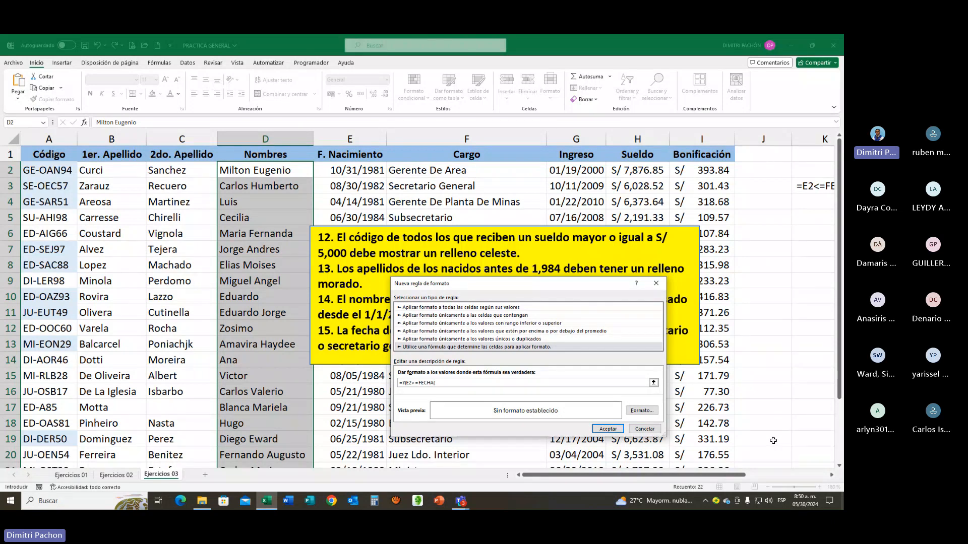
{"action": "key", "text": "BackSpace"}
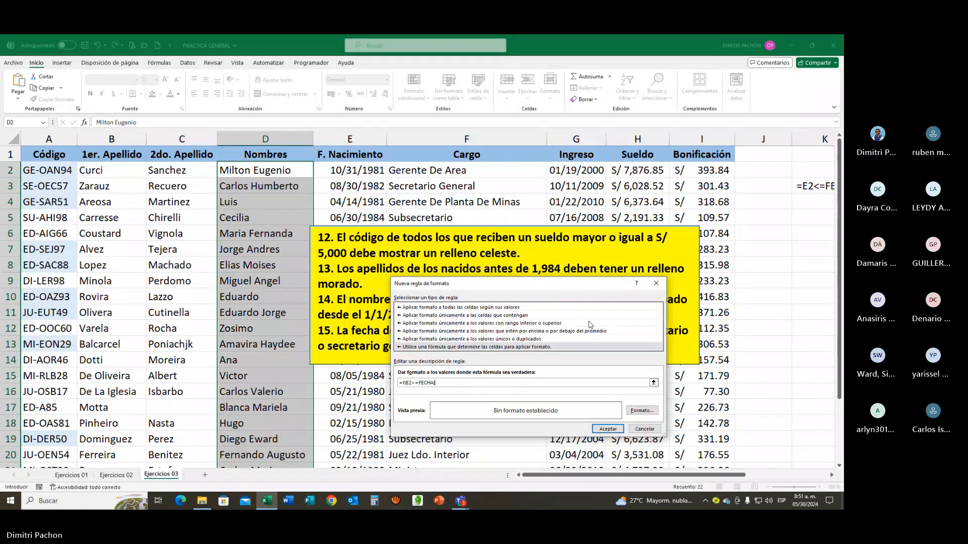
{"action": "left_click_drag", "start_coordinate": [549, 291], "coordinate": [520, 251]}
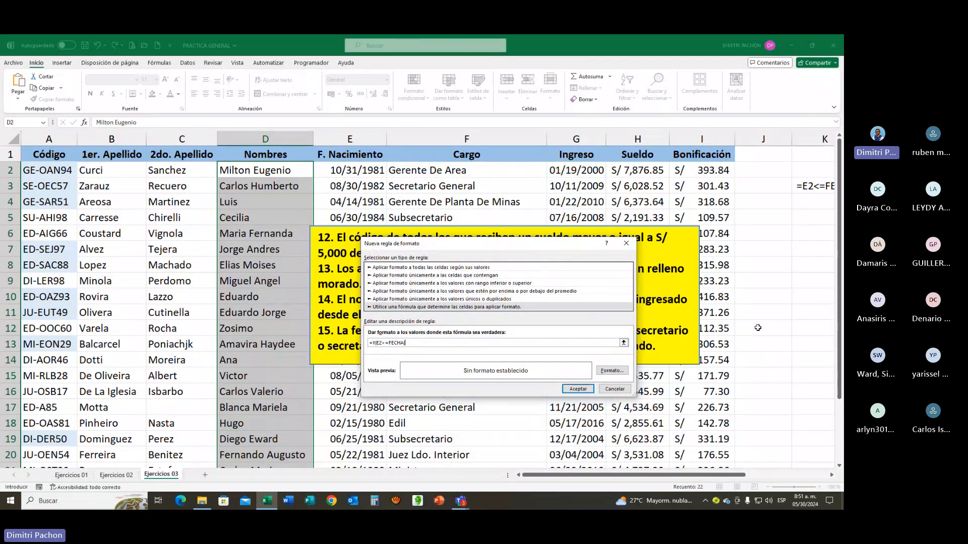
{"action": "type", "text": "(1983"}
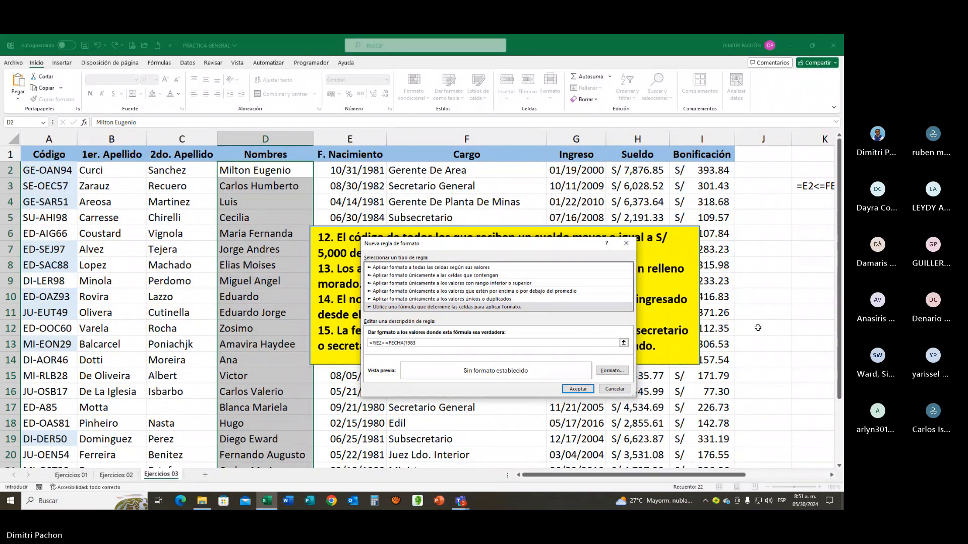
{"action": "type", "text": ","}
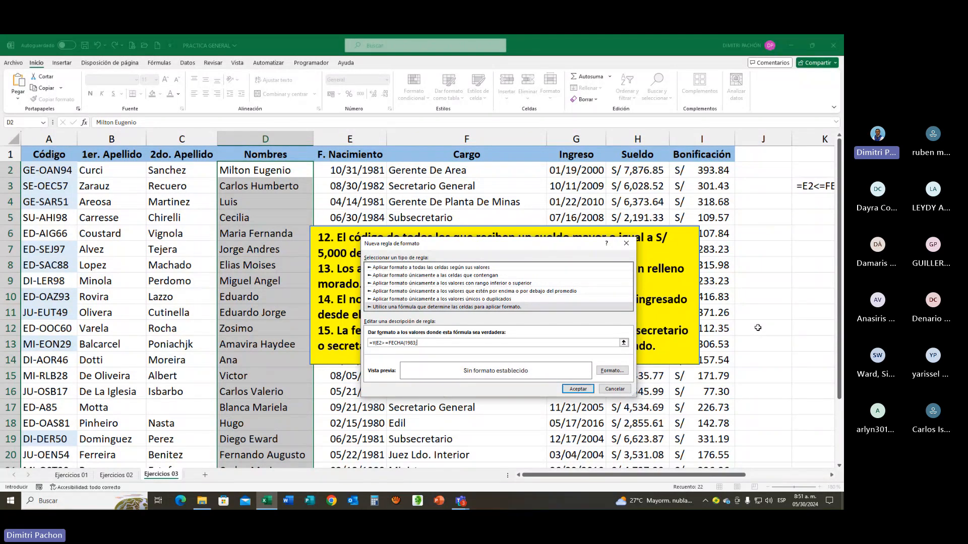
{"action": "type", "text": "1;1"}
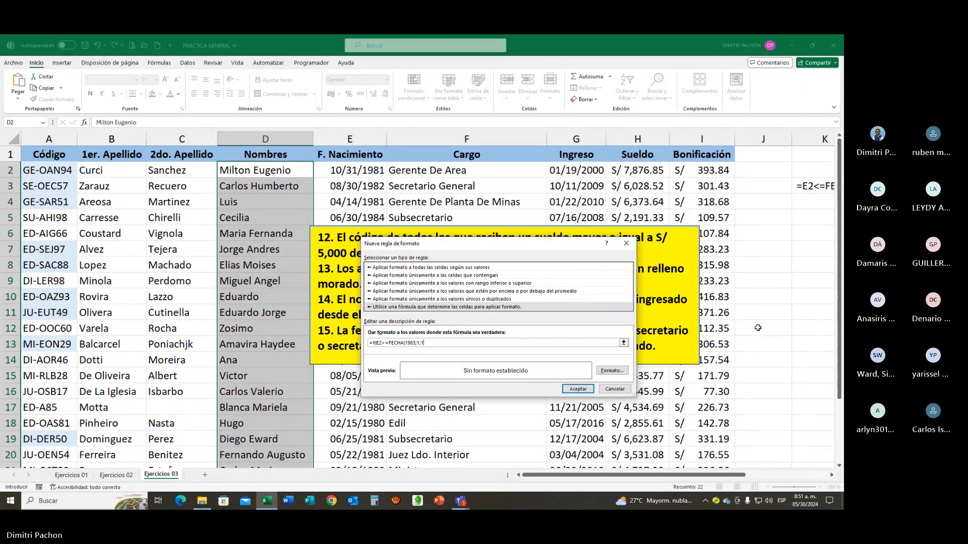
{"action": "type", "text": ")"}
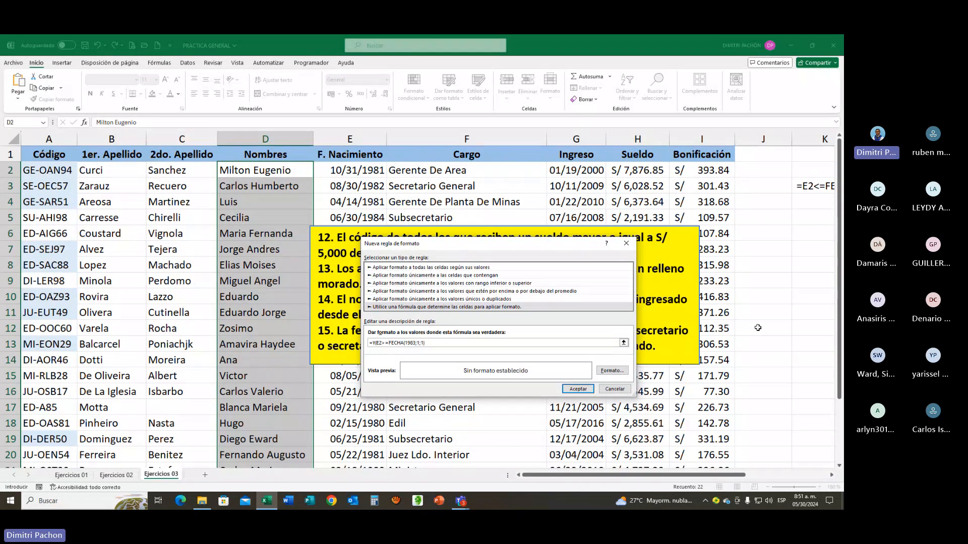
Complete the rule's AND formula with the entry date test G2>=FECHA(2010;1;1) and close the function
{"action": "type", "text": ";"}
{"action": "left_click_drag", "start_coordinate": [550, 241], "coordinate": [618, 218]}
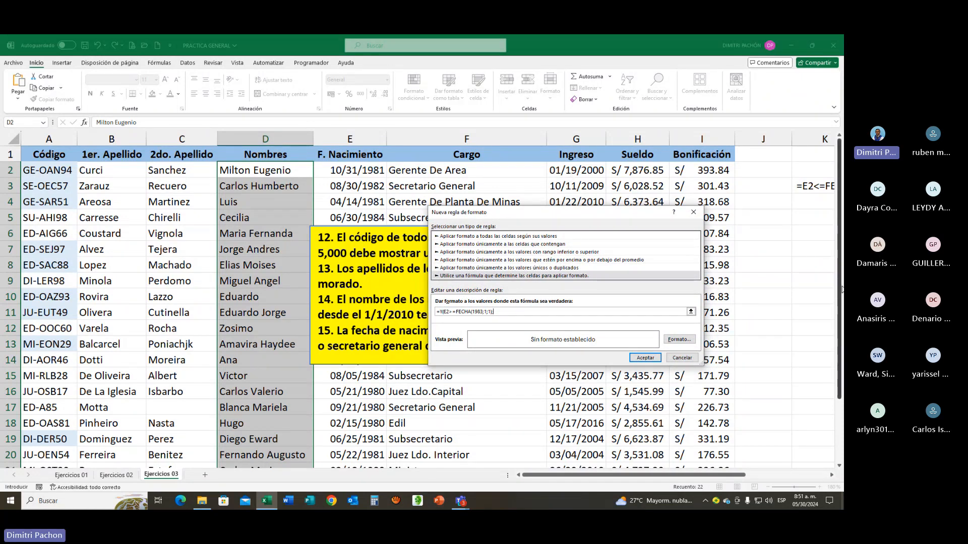
{"action": "type", "text": "G2"}
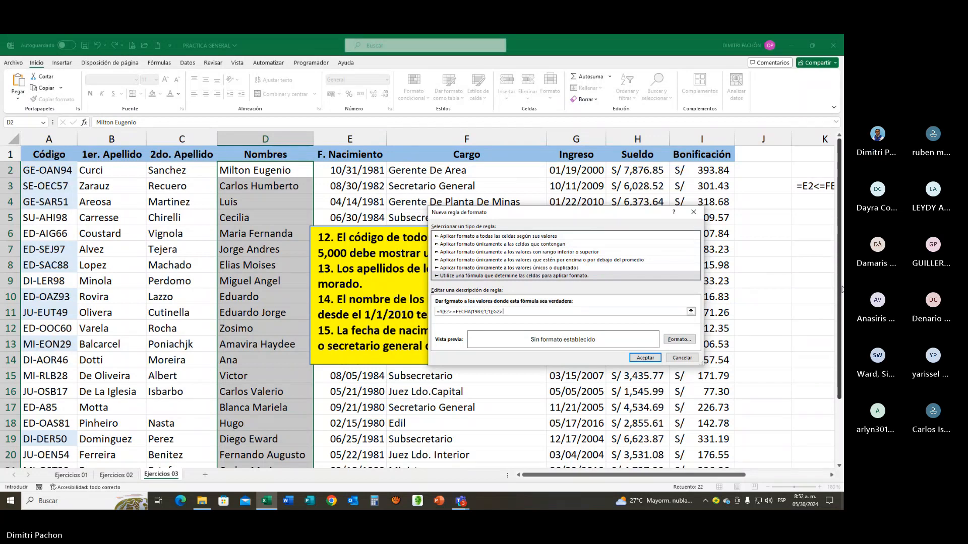
{"action": "type", "text": ">=FECHA("}
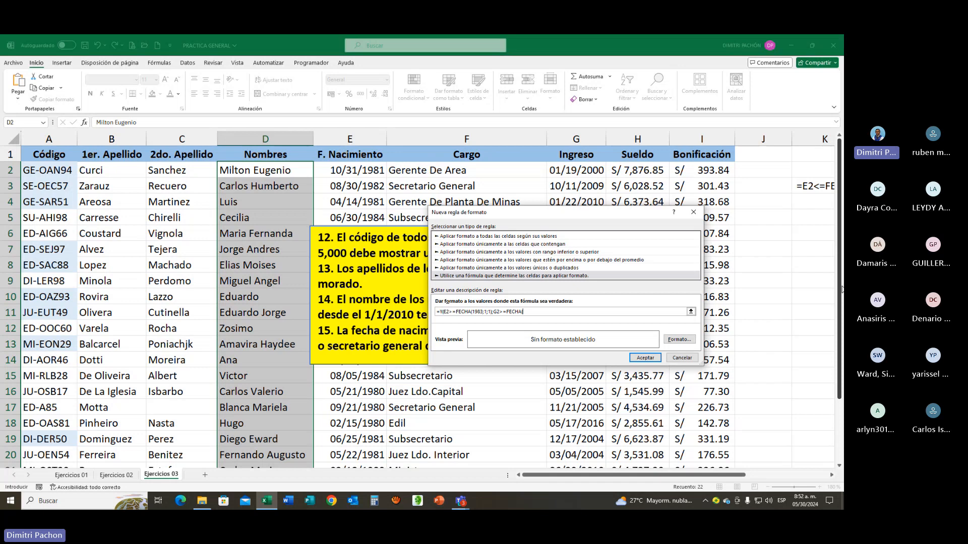
{"action": "type", "text": "2010;"}
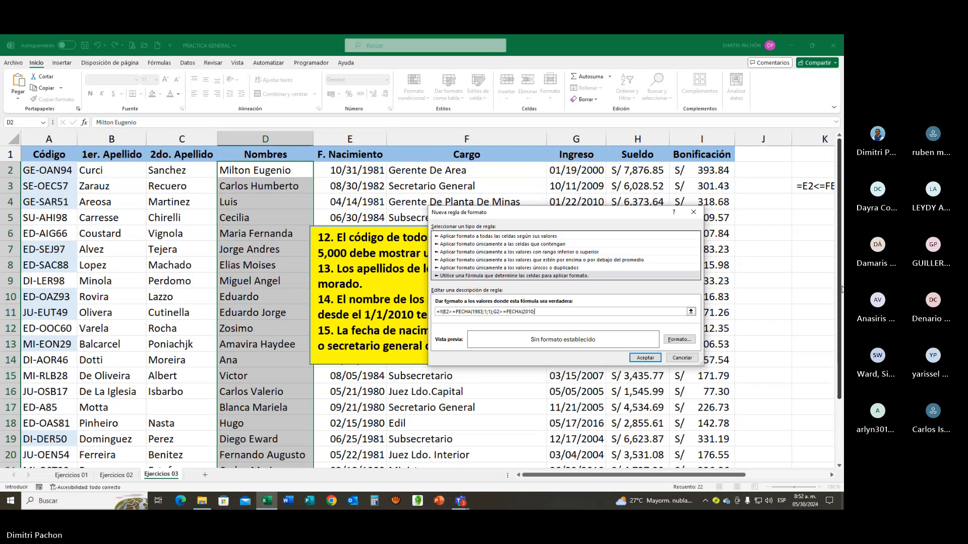
{"action": "type", "text": "1"}
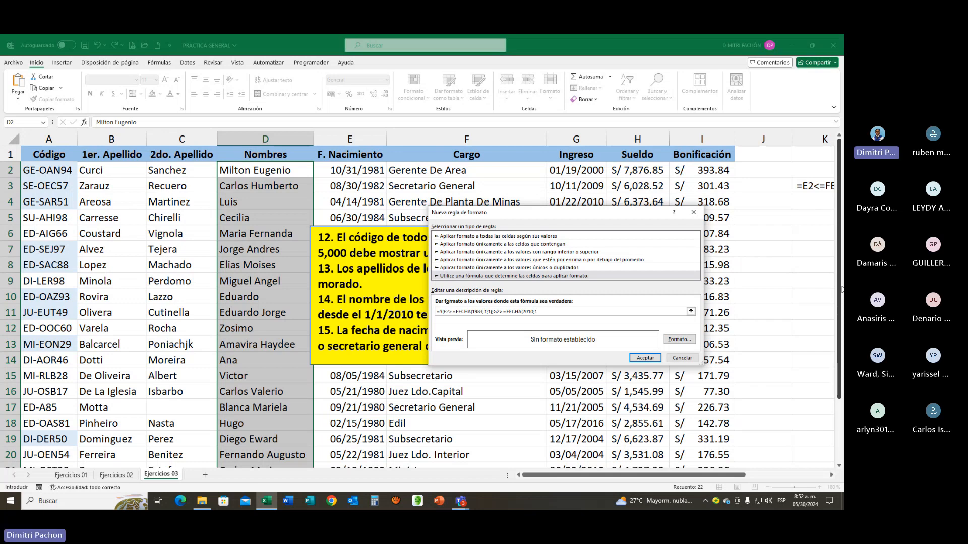
{"action": "type", "text": ";1))"}
Give the rule a light green fill and apply it to the Nombres cells
{"action": "left_click", "coordinate": [672, 340]}
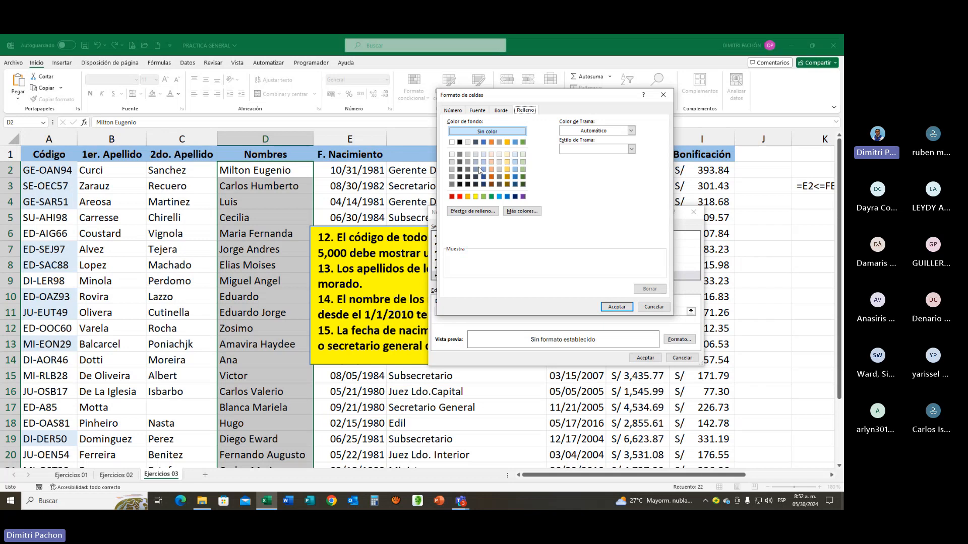
{"action": "left_click", "coordinate": [492, 159]}
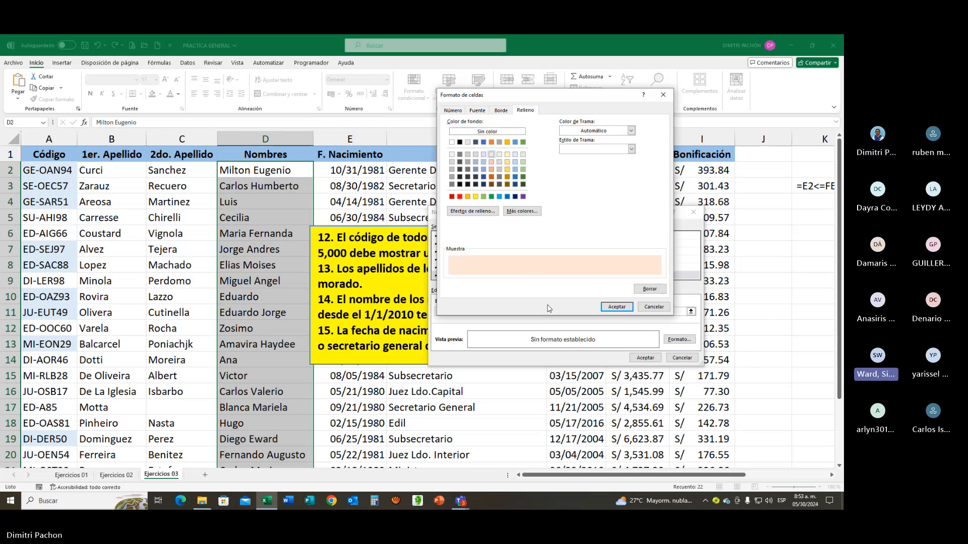
{"action": "left_click", "coordinate": [523, 154]}
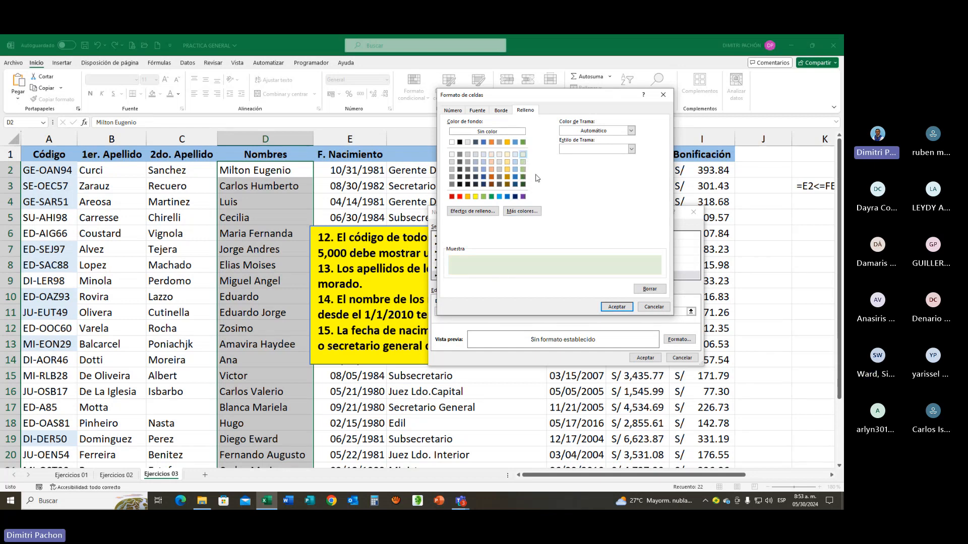
{"action": "left_click", "coordinate": [616, 306]}
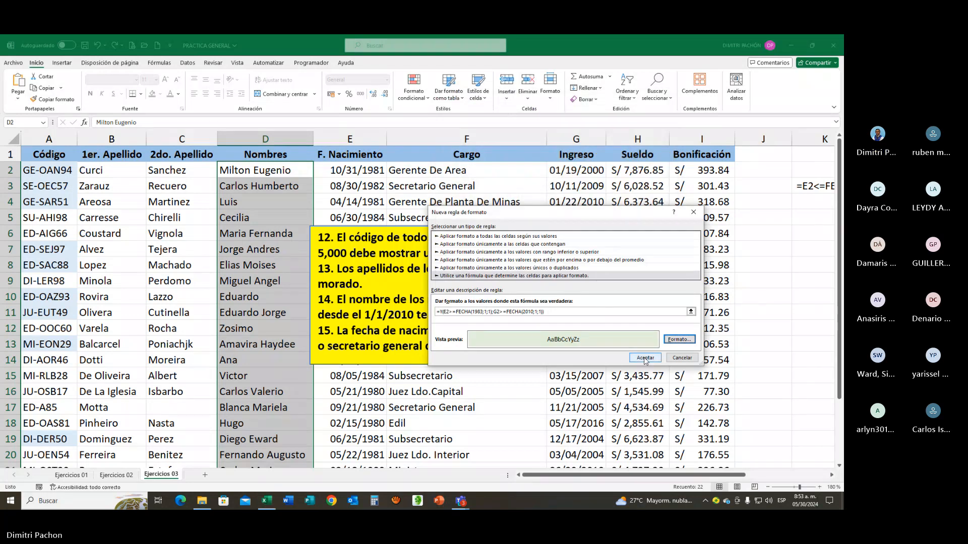
{"action": "left_click", "coordinate": [646, 358]}
Move the yellow instruction box down off the upper rows and check the birth and entry dates of the highlighted rows 6 and 8
{"action": "left_click", "coordinate": [415, 235]}
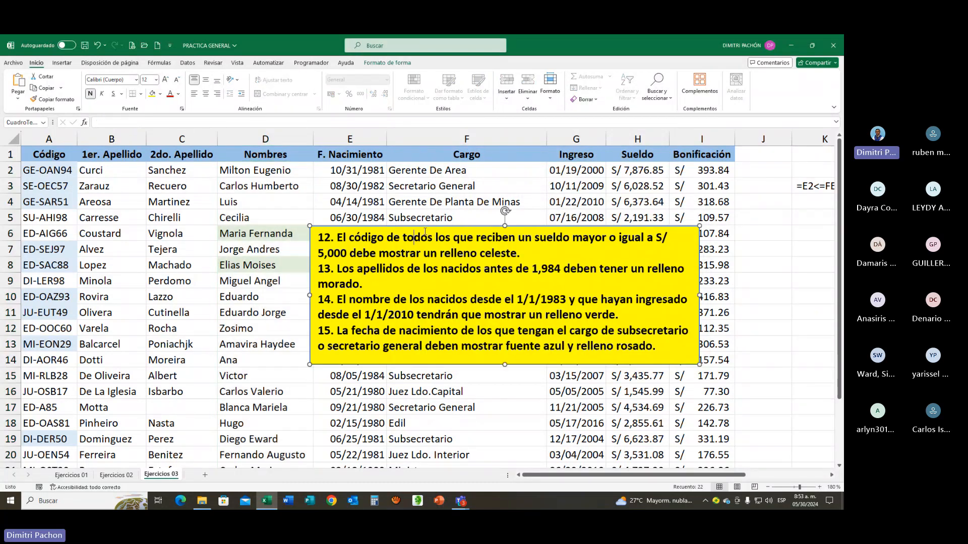
{"action": "left_click_drag", "start_coordinate": [432, 228], "coordinate": [425, 350]}
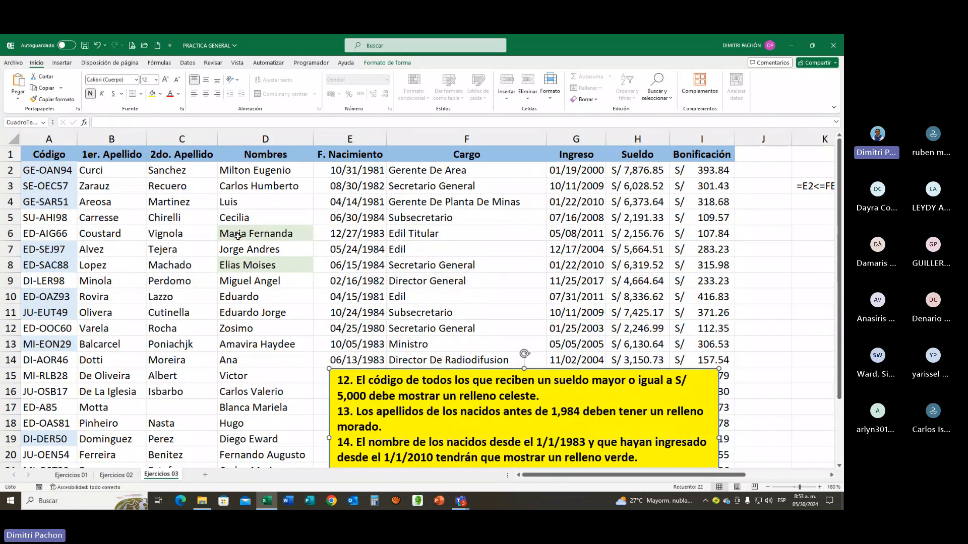
{"action": "left_click_drag", "start_coordinate": [235, 234], "coordinate": [377, 237]}
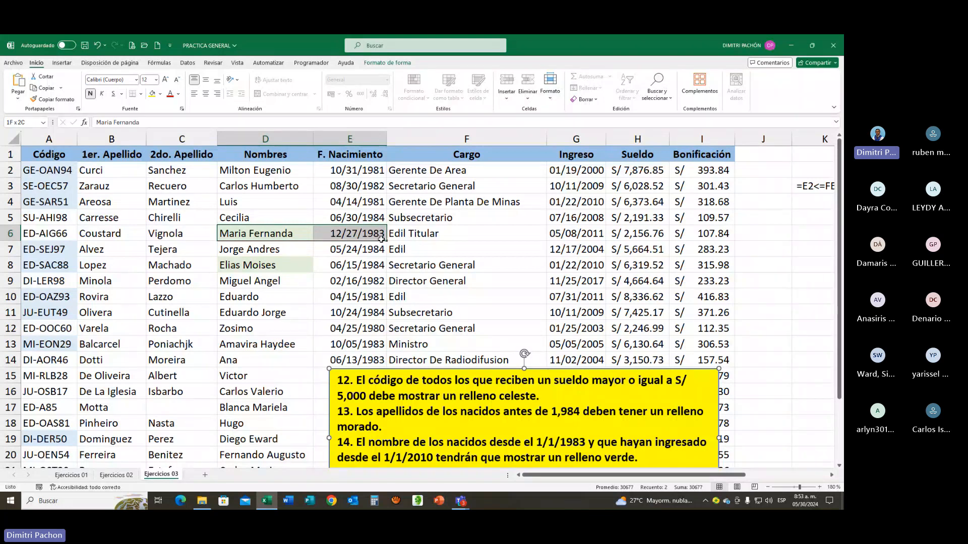
{"action": "left_click_drag", "start_coordinate": [382, 239], "coordinate": [590, 237]}
{"action": "left_click", "coordinate": [263, 266]}
{"action": "left_click_drag", "start_coordinate": [263, 265], "coordinate": [567, 265]}
Reposition the yellow instruction box to check the dates in highlighted row 22, leaving it over the lower rows of the table
{"action": "scroll", "coordinate": [265, 381], "scroll_direction": "down", "scroll_amount": 3}
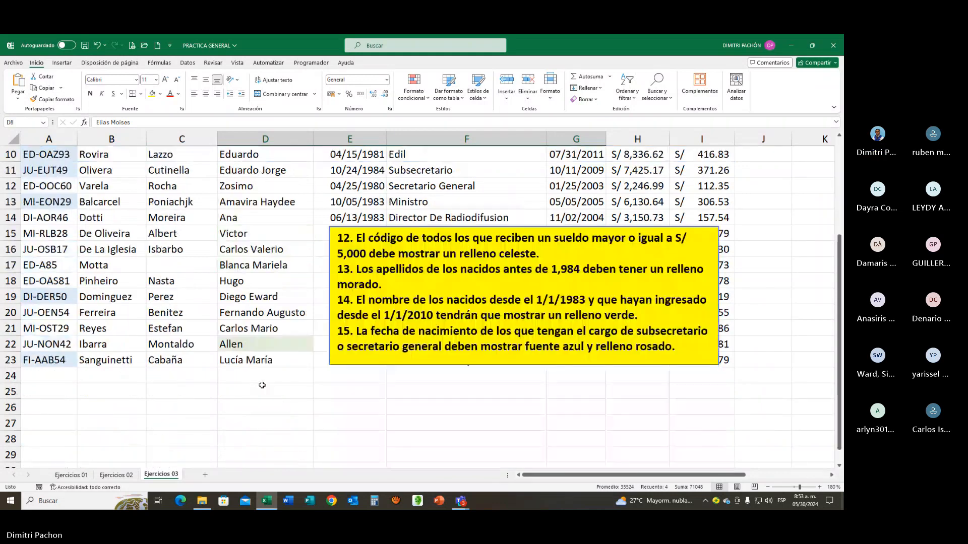
{"action": "left_click", "coordinate": [372, 315]}
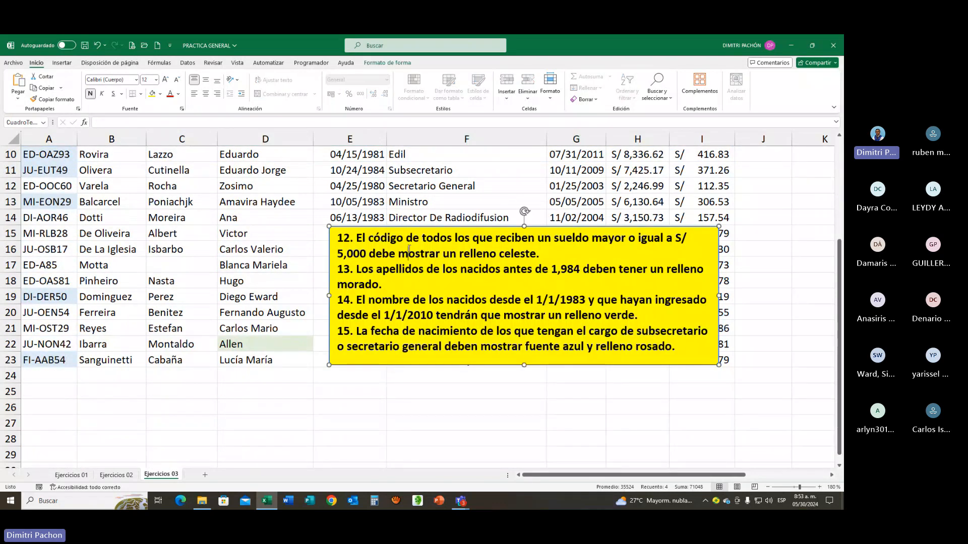
{"action": "left_click_drag", "start_coordinate": [416, 226], "coordinate": [321, 150]}
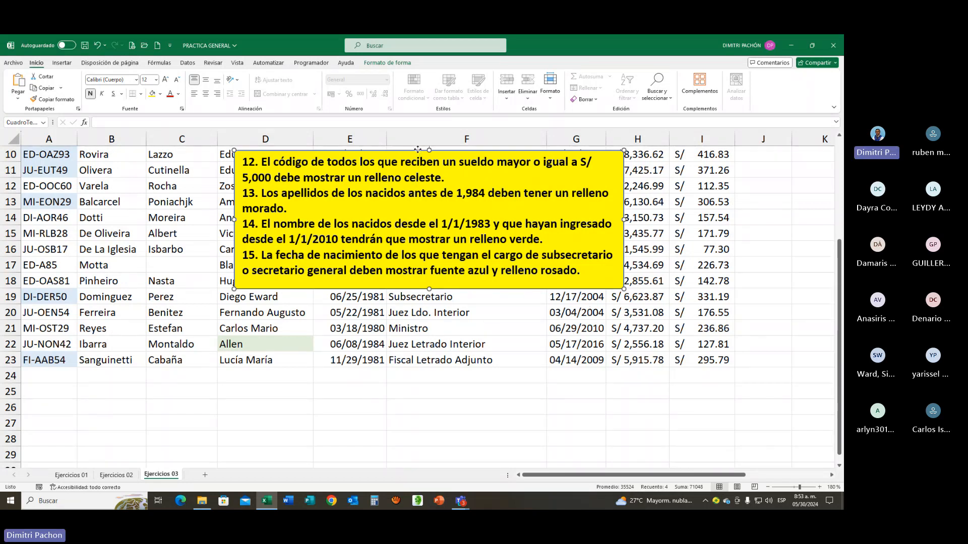
{"action": "left_click_drag", "start_coordinate": [418, 150], "coordinate": [468, 252]}
{"action": "scroll", "coordinate": [461, 270], "scroll_direction": "up", "scroll_amount": 3}
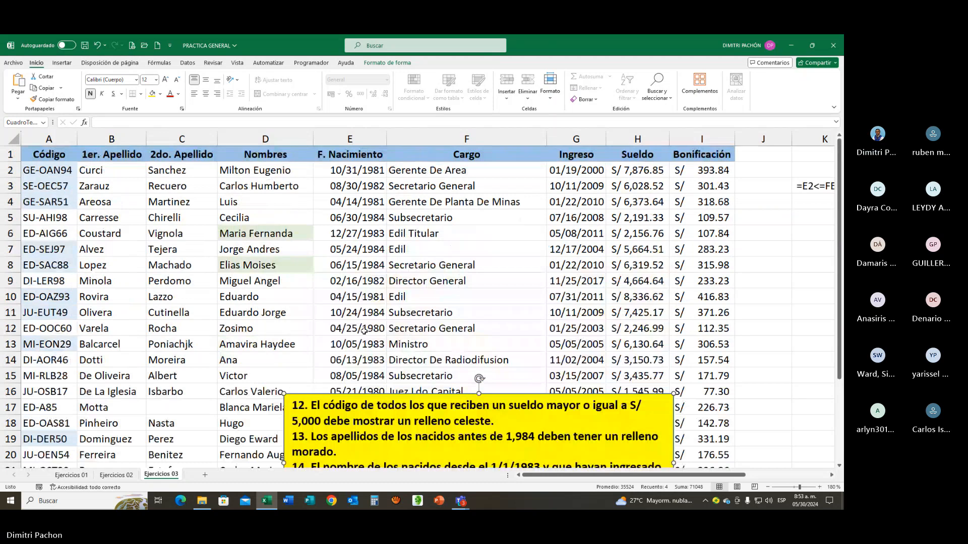
Copy the formula from the conditional formatting rule on cell D6 and close the rule manager without changing the rule
{"action": "left_click", "coordinate": [306, 233]}
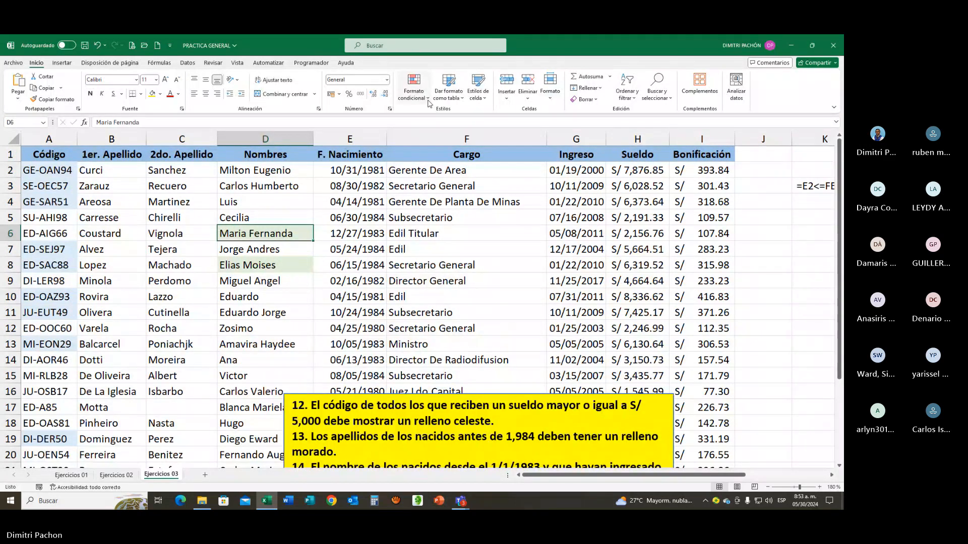
{"action": "left_click", "coordinate": [414, 90]}
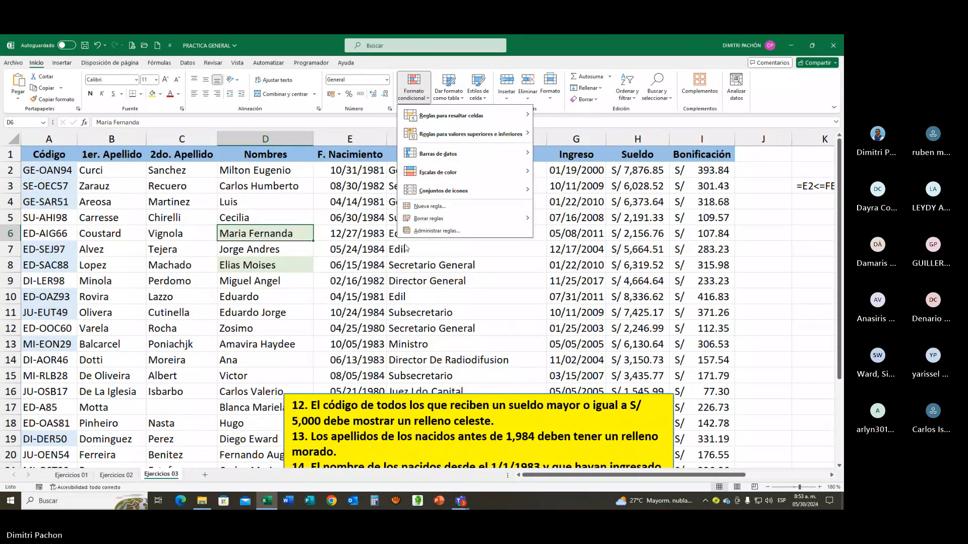
{"action": "left_click", "coordinate": [429, 231]}
{"action": "left_click", "coordinate": [444, 277]}
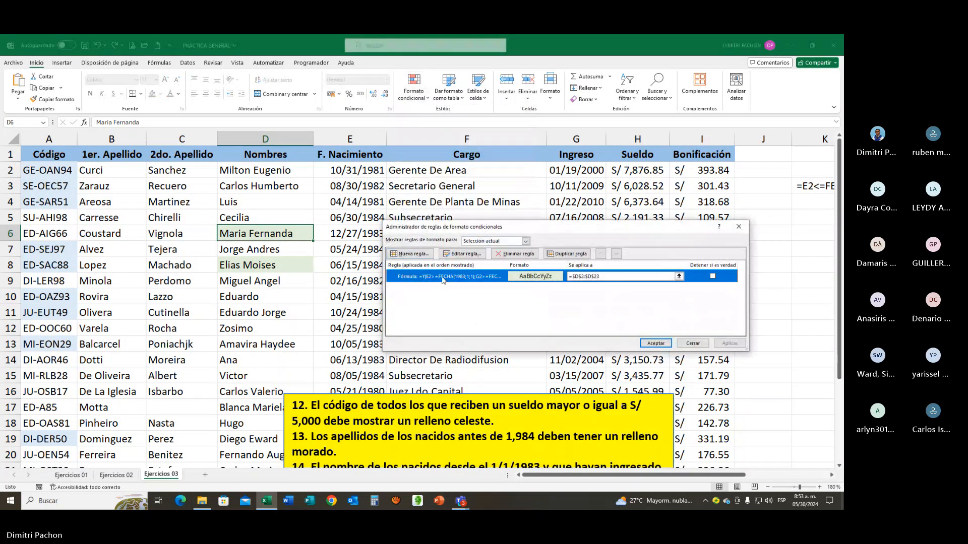
{"action": "left_click", "coordinate": [454, 254]}
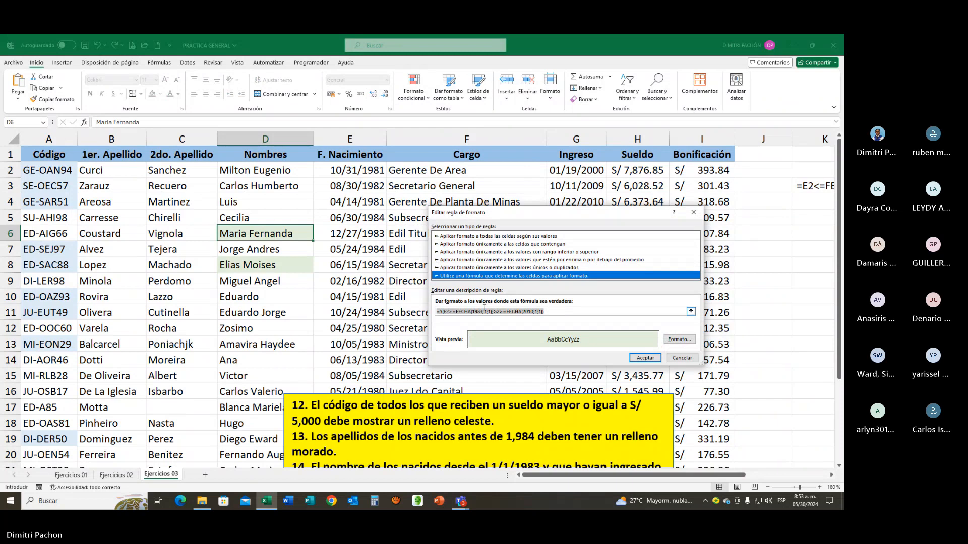
{"action": "left_click", "coordinate": [452, 310]}
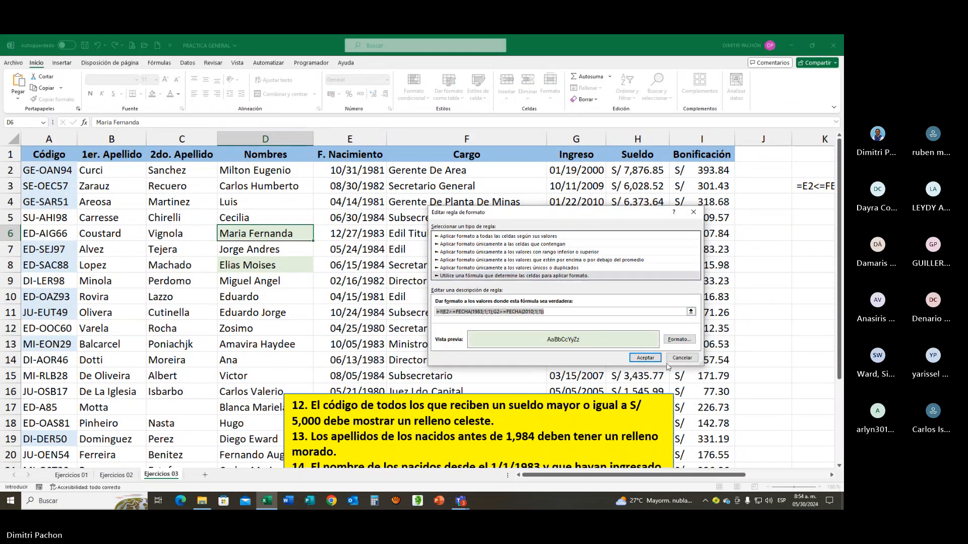
{"action": "left_click", "coordinate": [684, 358]}
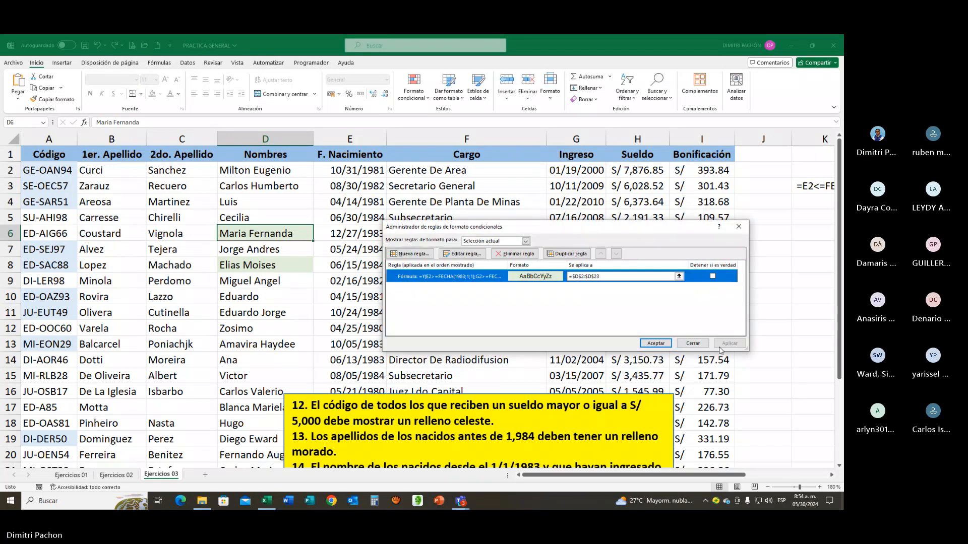
{"action": "left_click", "coordinate": [692, 345]}
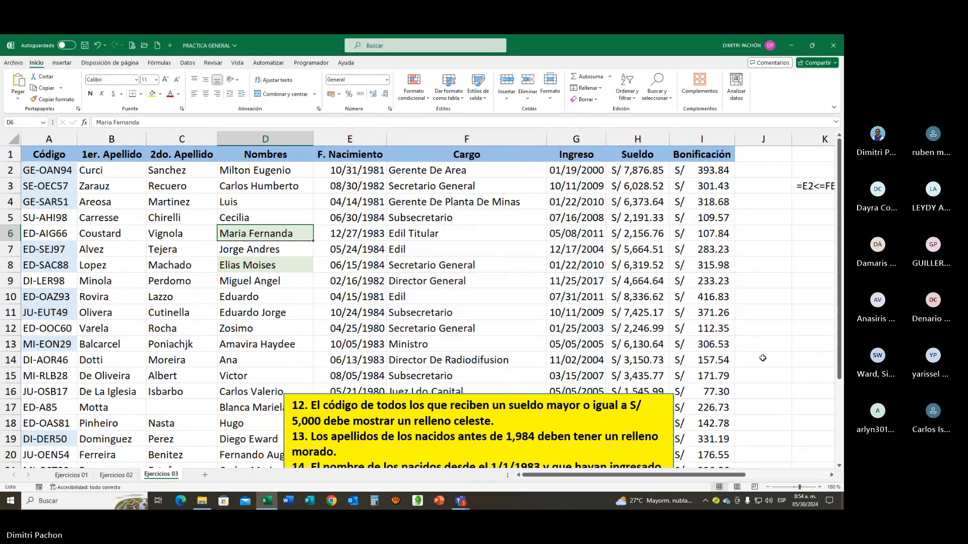
Paste the copied formula =Y(E2>=FECHA(1983;1;1);G2>=FECHA(2010;1;1)) into cell K6 and make it display as text
{"action": "scroll", "coordinate": [762, 358], "scroll_direction": "right", "scroll_amount": 4}
{"action": "left_click", "coordinate": [543, 233]}
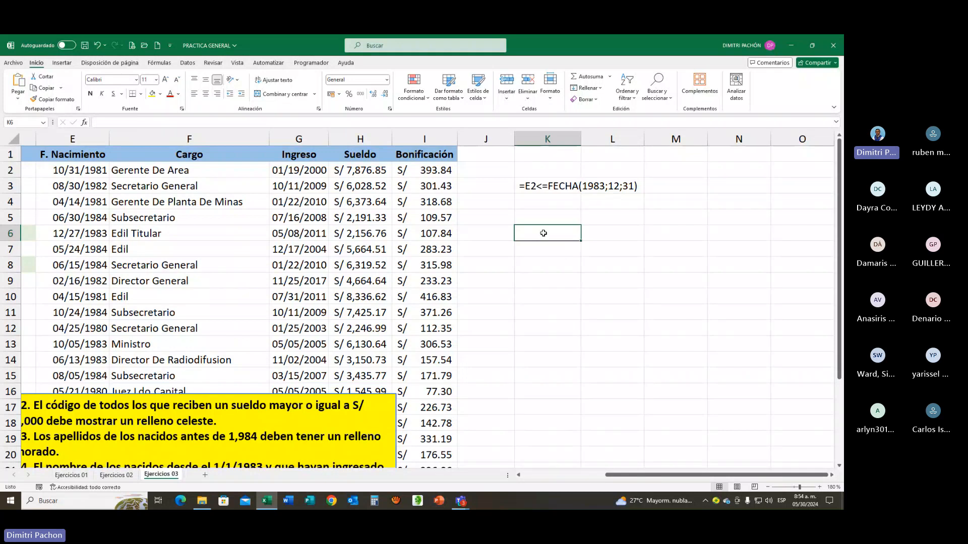
{"action": "type", "text": "=Y(E2>=FECHA(1983;1;1);G2>=FECHA(2010;1;1))"}
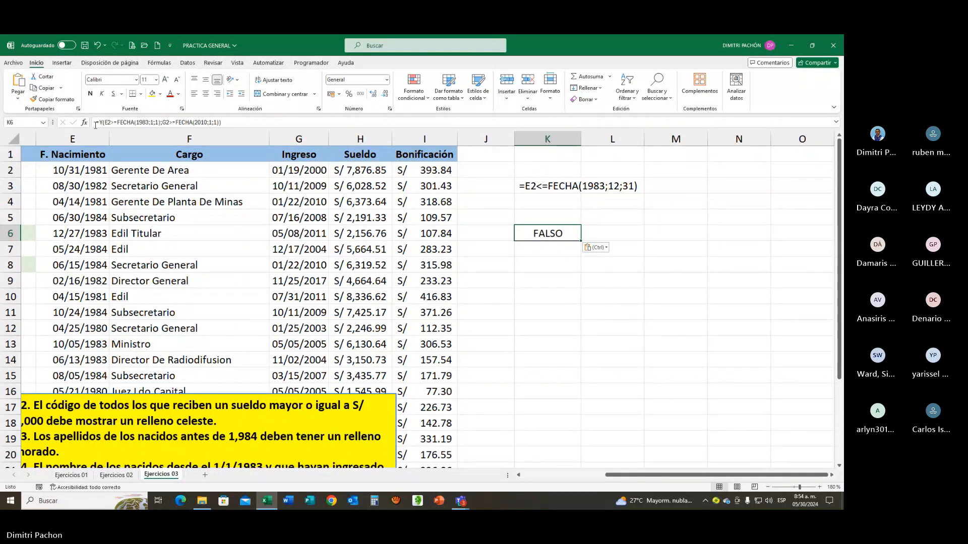
{"action": "key", "text": "F2"}
{"action": "key", "text": "Return"}
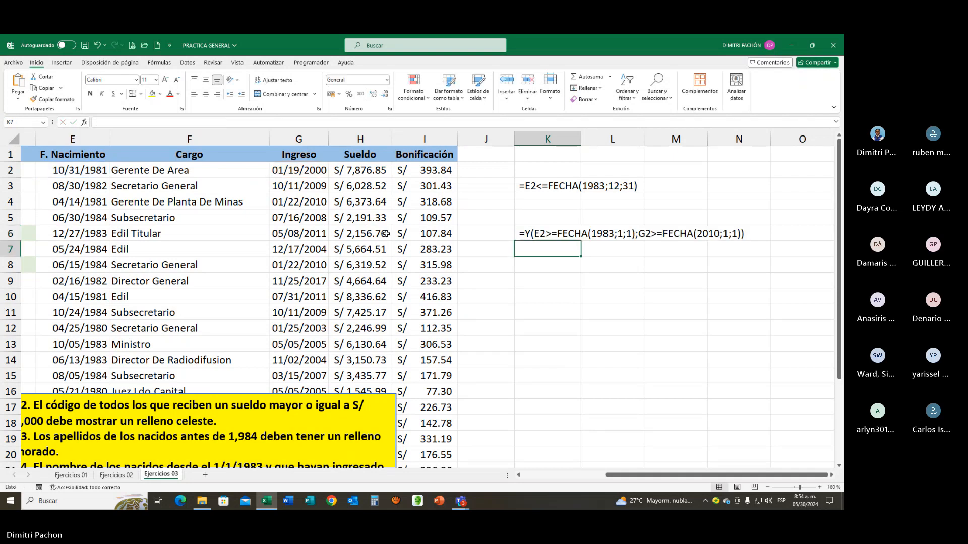
{"action": "left_click", "coordinate": [705, 301]}
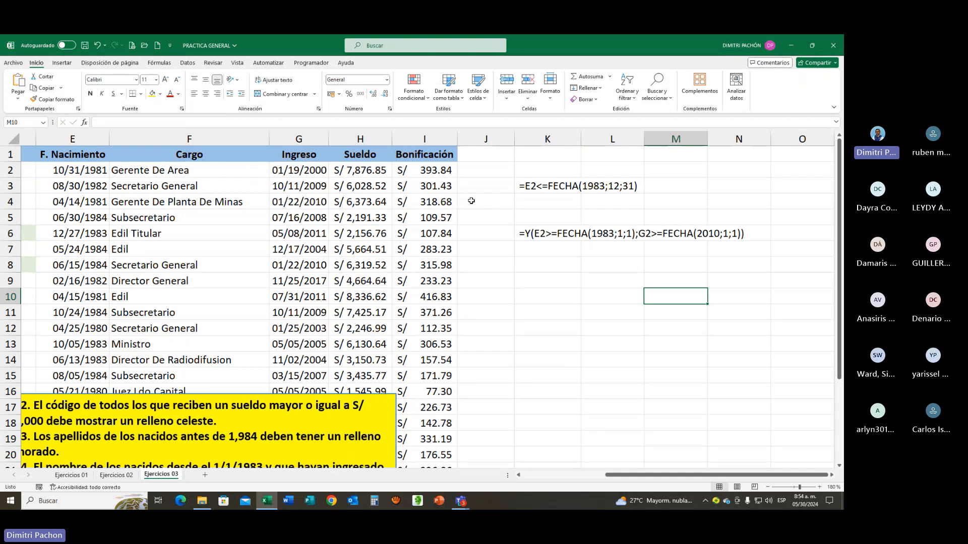
{"action": "left_click", "coordinate": [530, 233]}
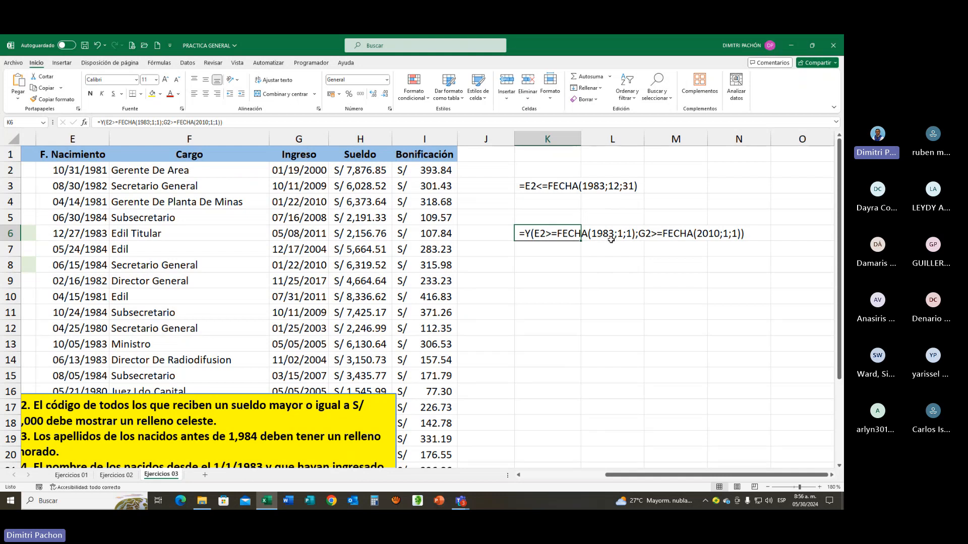
{"action": "left_click", "coordinate": [71, 172]}
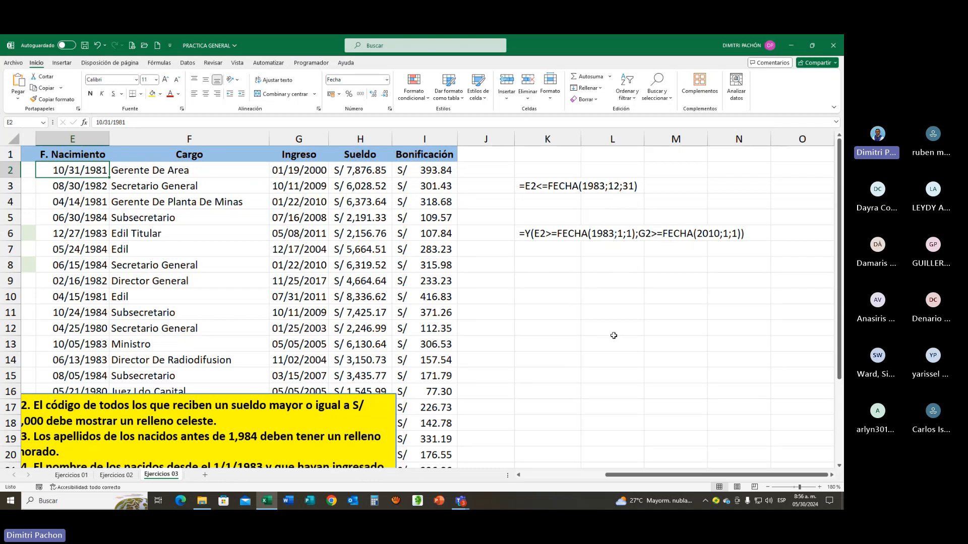
{"action": "left_click", "coordinate": [541, 267]}
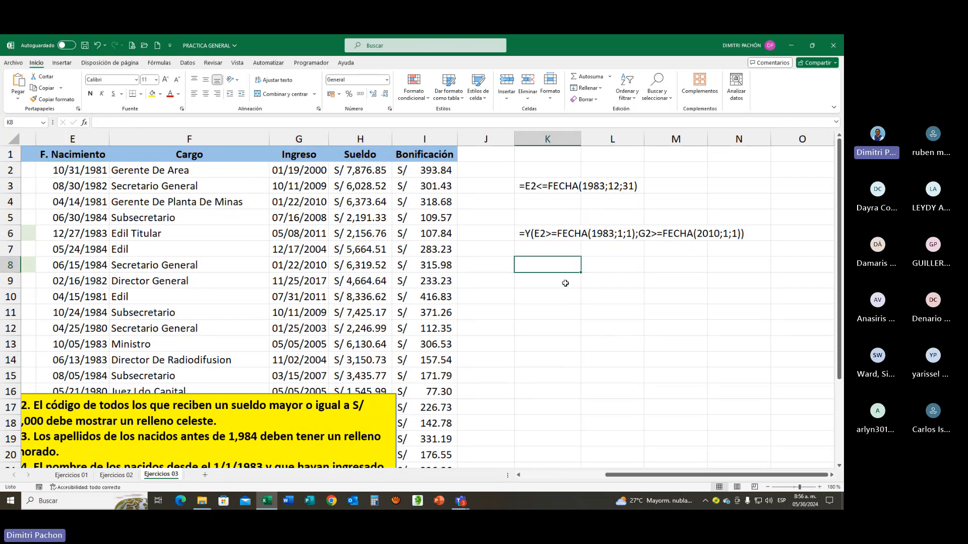
{"action": "type", "text": "=Y"}
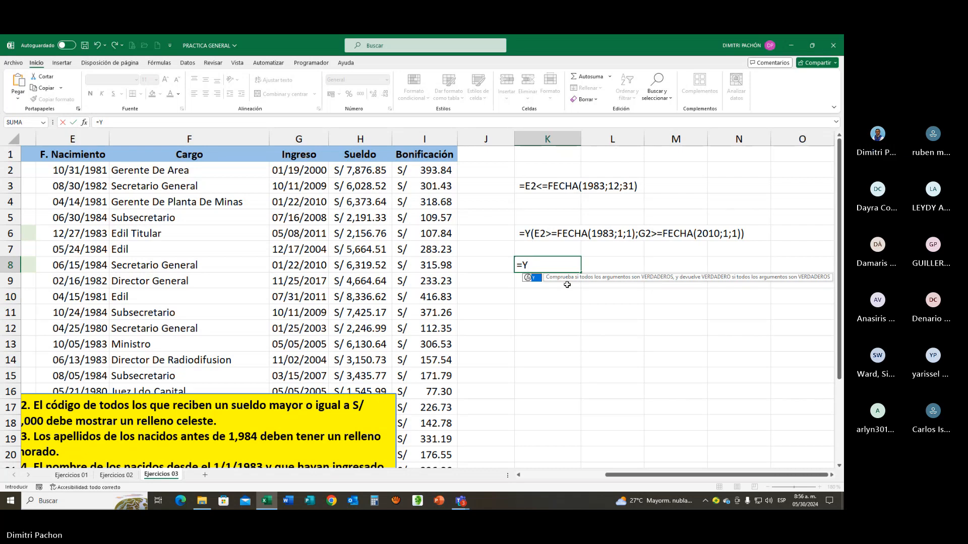
{"action": "type", "text": "("}
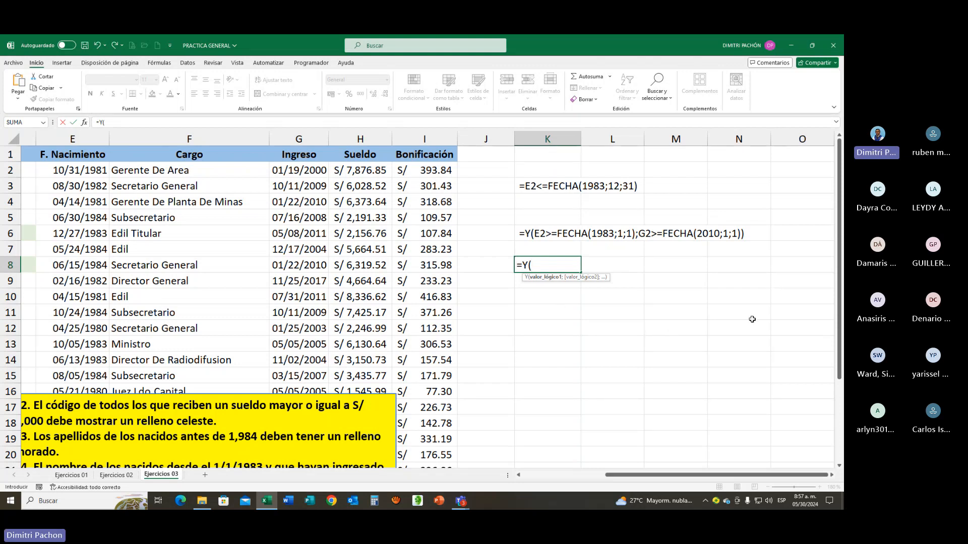
{"action": "key", "text": "BackSpace"}
{"action": "key", "text": "BackSpace"}
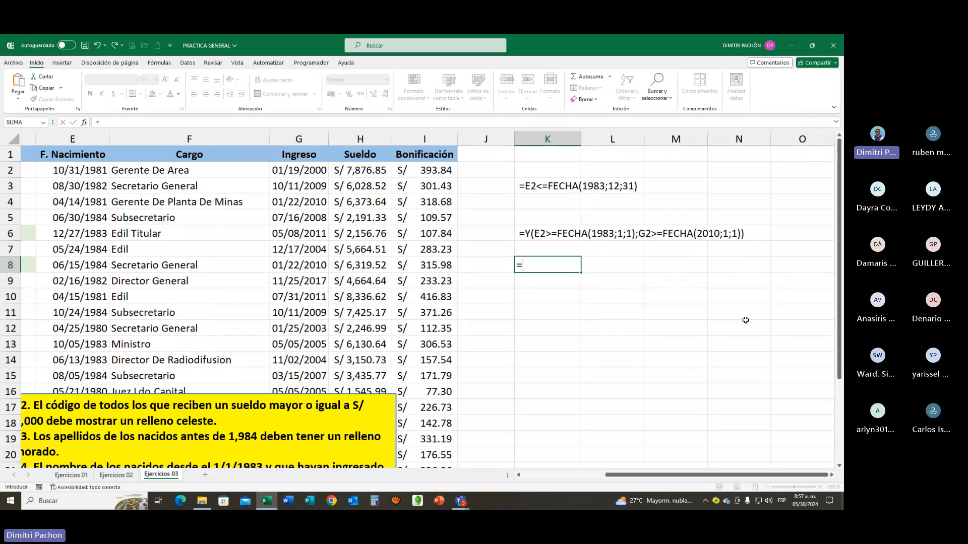
{"action": "type", "text": "O"}
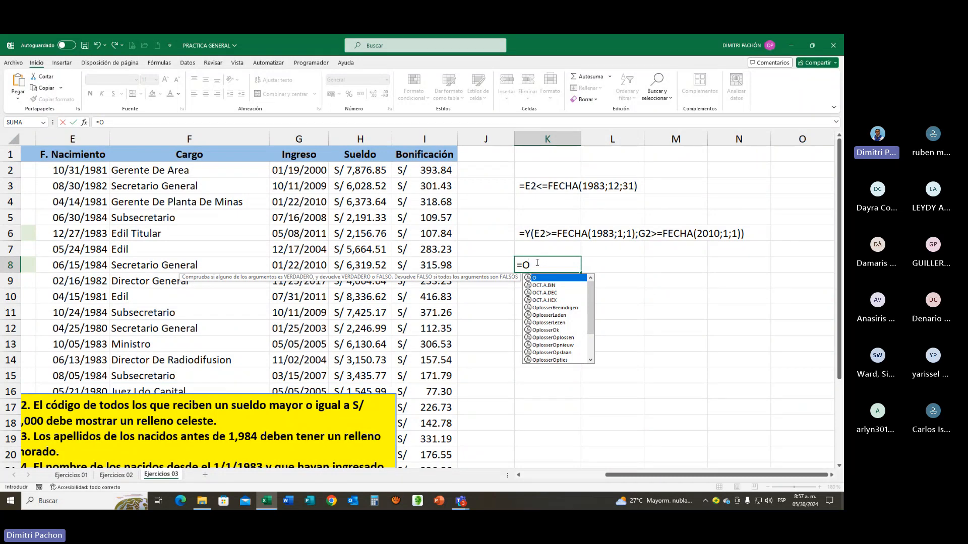
{"action": "key", "text": "BackSpace"}
{"action": "key", "text": "BackSpace"}
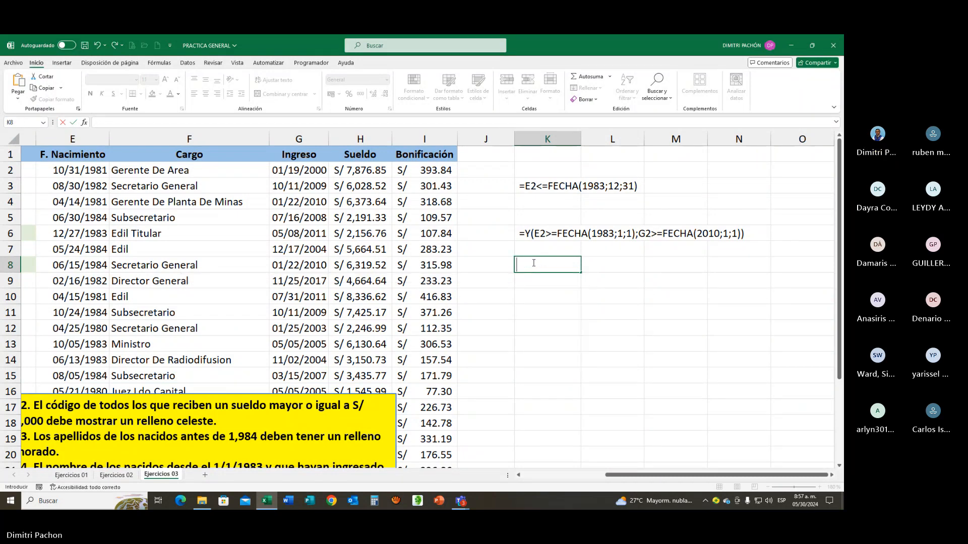
Read exercise 15 in the yellow instruction box and park the box beside the birth dates, over the Cargo to Bonificación columns from row 10 down
{"action": "key", "text": "Return"}
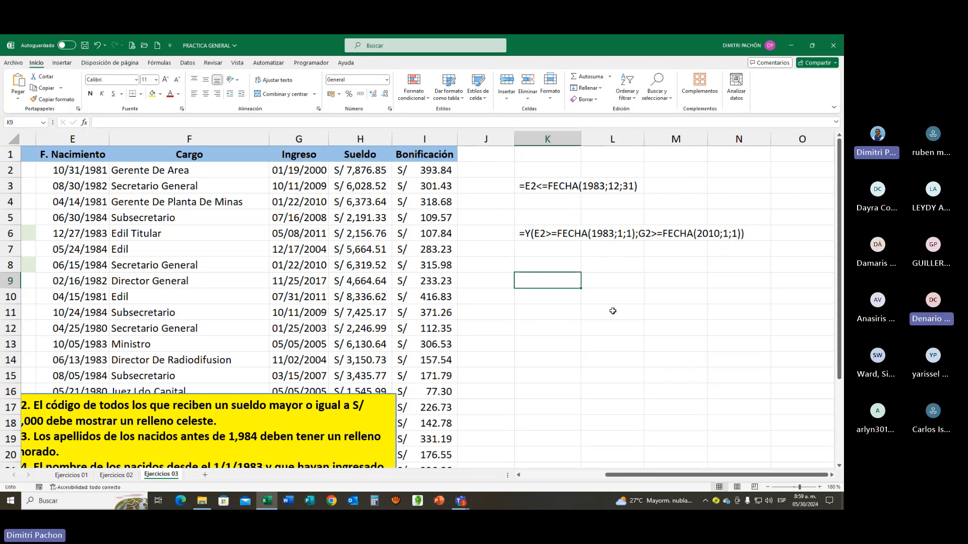
{"action": "left_click", "coordinate": [535, 235]}
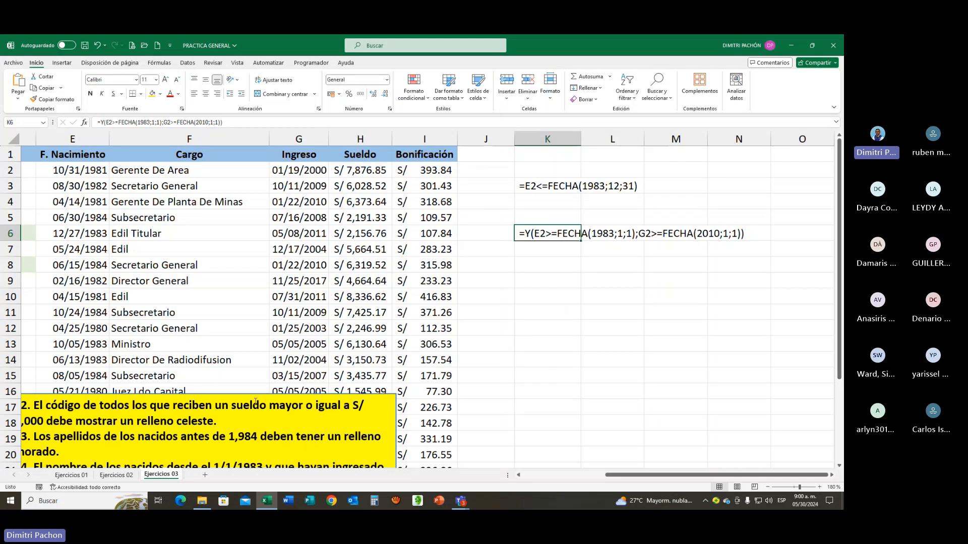
{"action": "left_click", "coordinate": [255, 402]}
{"action": "left_click_drag", "start_coordinate": [249, 394], "coordinate": [644, 268]}
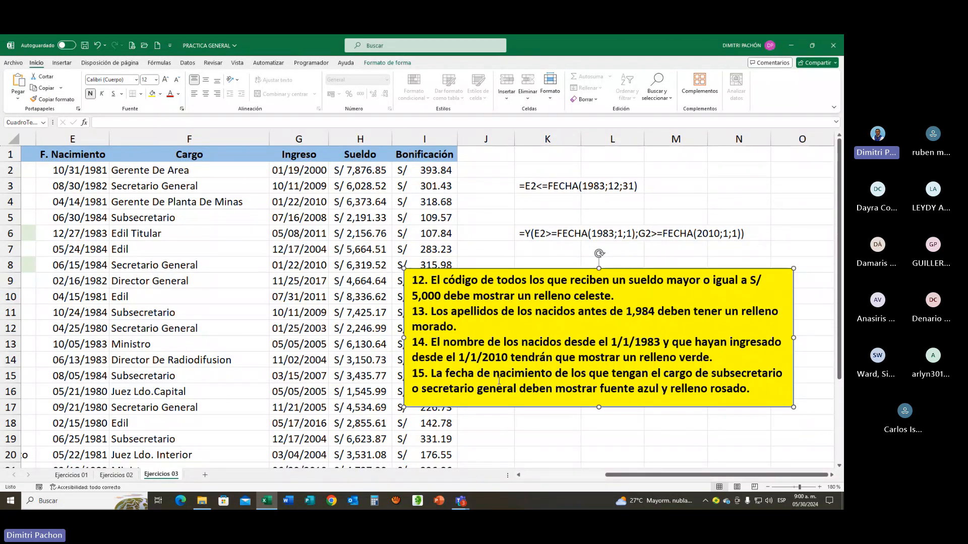
{"action": "left_click_drag", "start_coordinate": [626, 477], "coordinate": [544, 482]}
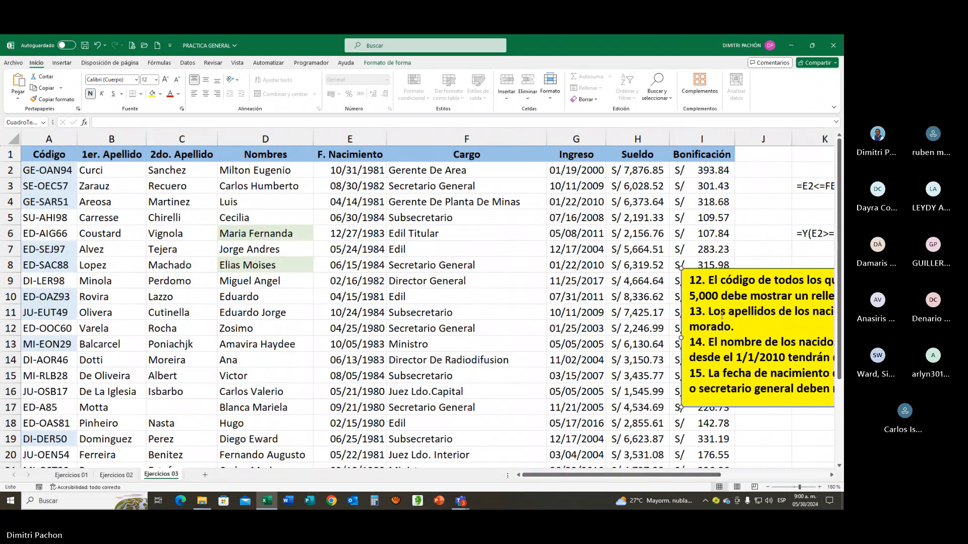
{"action": "left_click_drag", "start_coordinate": [735, 269], "coordinate": [361, 299]}
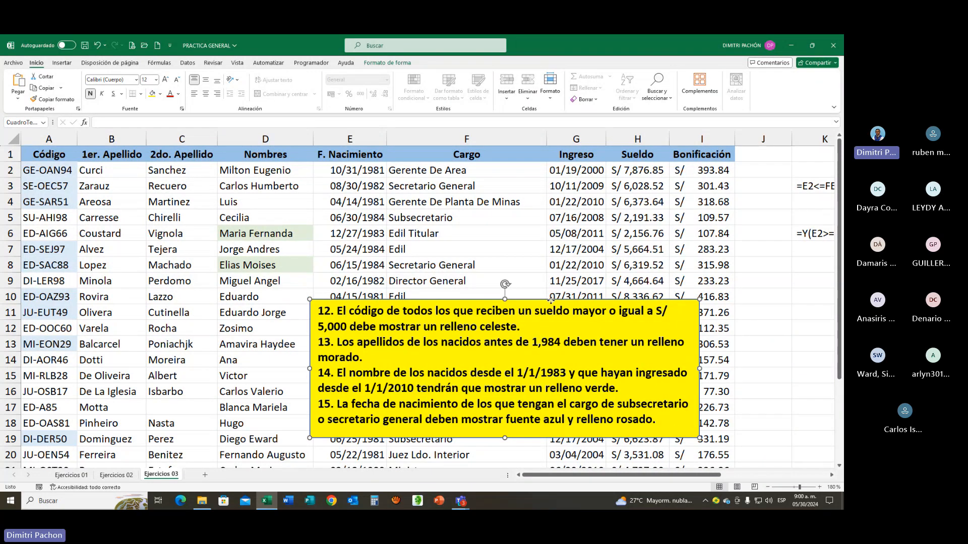
{"action": "left_click_drag", "start_coordinate": [549, 294], "coordinate": [481, 221]}
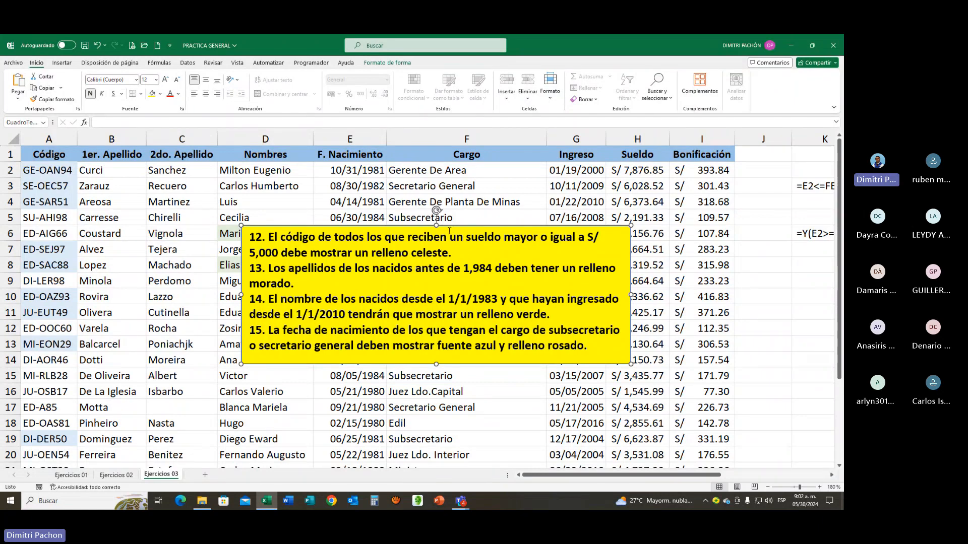
{"action": "left_click_drag", "start_coordinate": [444, 227], "coordinate": [709, 295]}
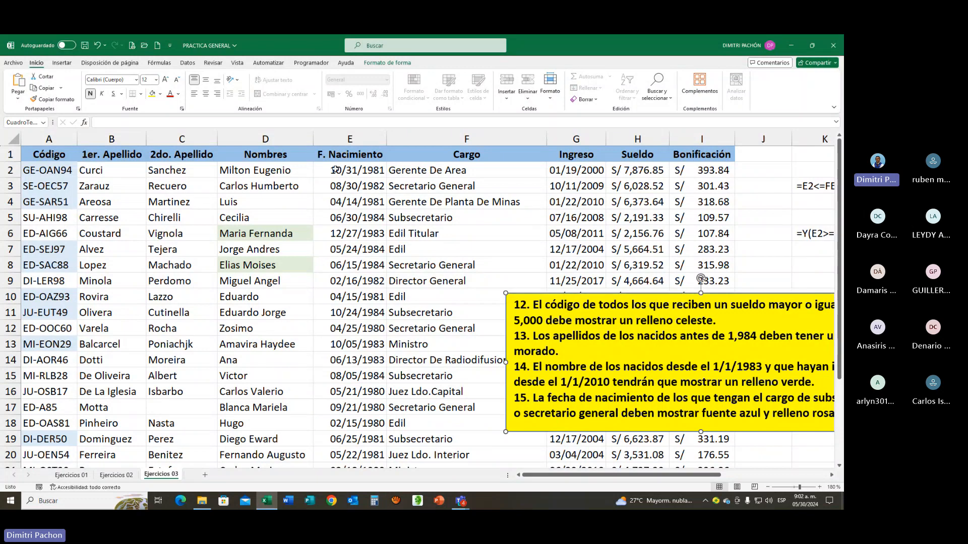
Start a new conditional formatting rule for the birth dates in E2:E23 that uses a formula to determine which cells to format
{"action": "left_click_drag", "start_coordinate": [335, 169], "coordinate": [341, 445]}
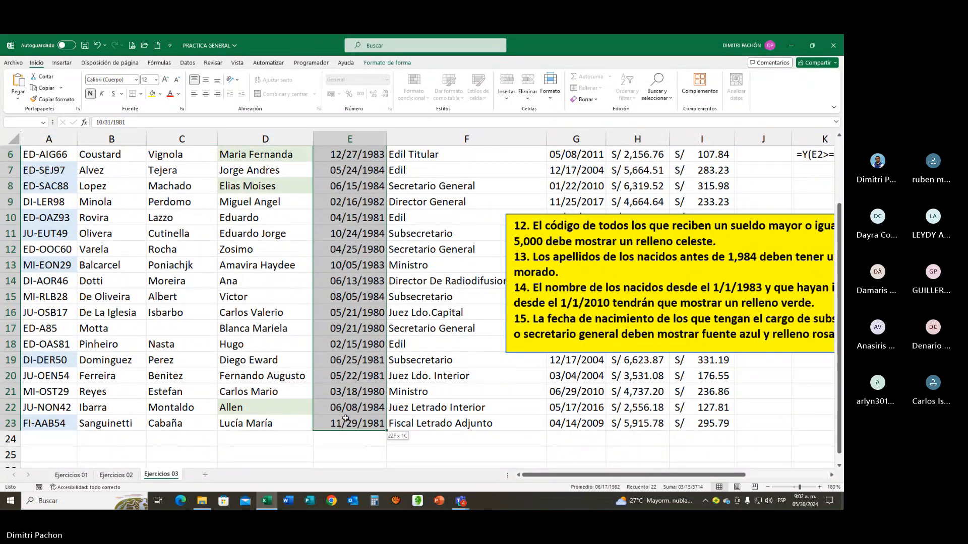
{"action": "scroll", "coordinate": [408, 238], "scroll_direction": "up", "scroll_amount": 2}
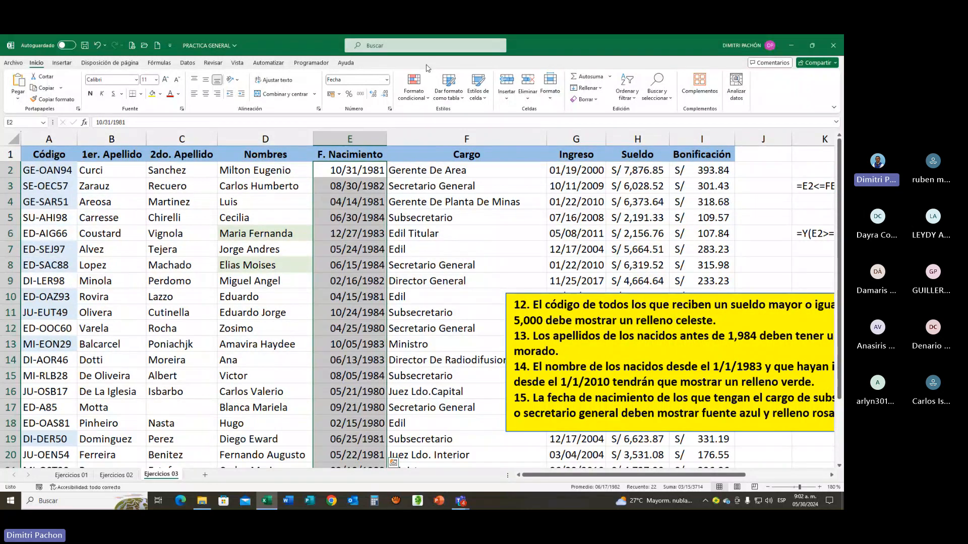
{"action": "left_click", "coordinate": [422, 94]}
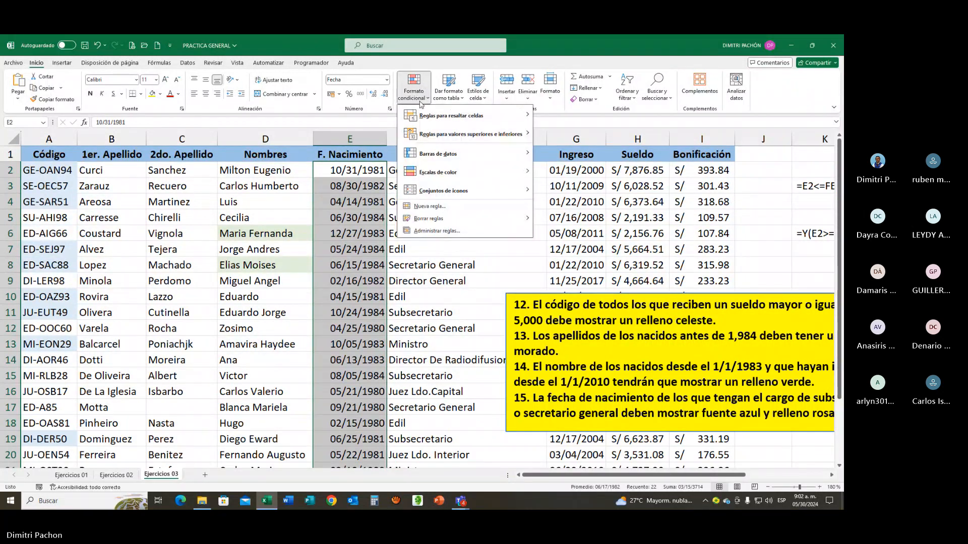
{"action": "left_click", "coordinate": [430, 206]}
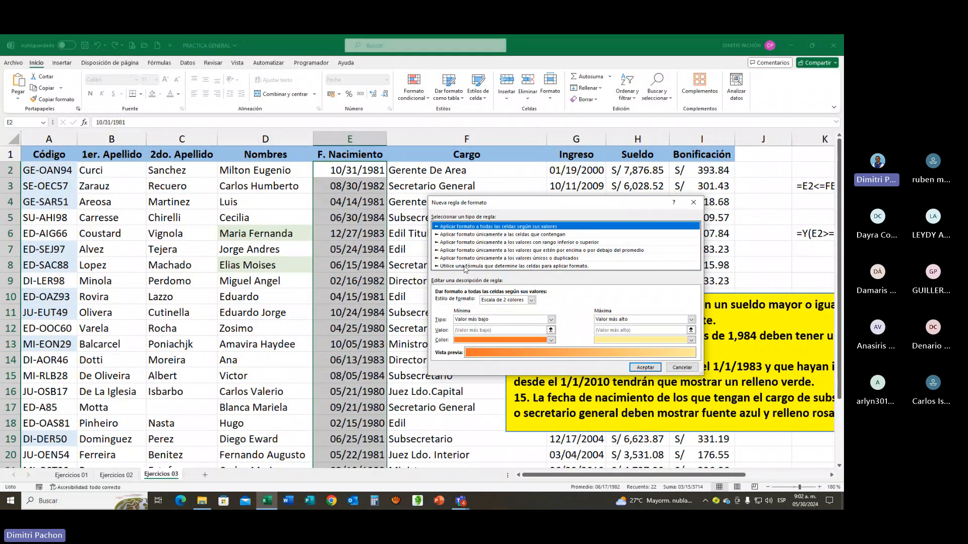
{"action": "left_click", "coordinate": [464, 267]}
{"action": "left_click_drag", "start_coordinate": [504, 202], "coordinate": [219, 124]}
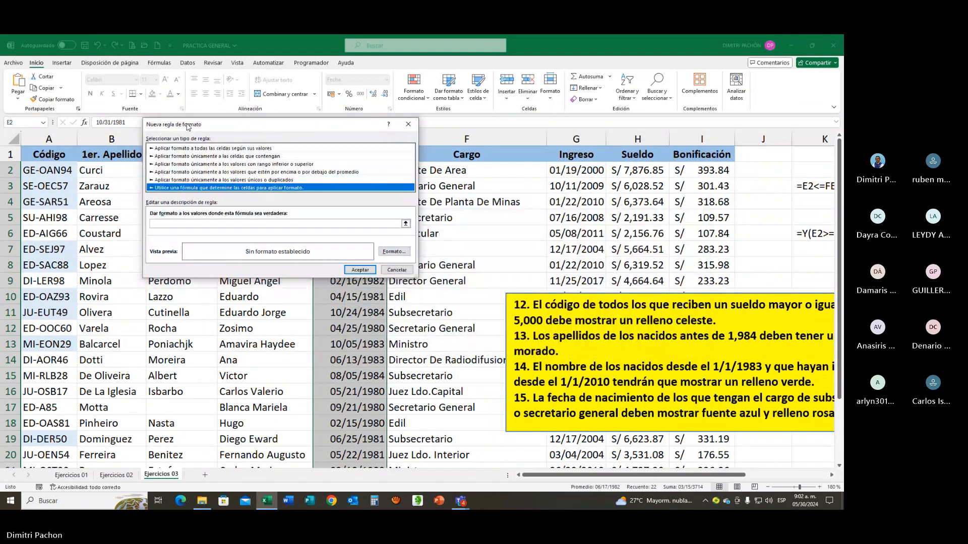
Enter the rule formula =O(F2="SUBSECRETARIO";F2="SECRETARIO GENERAL")
{"action": "left_click", "coordinate": [170, 222]}
{"action": "type", "text": "="}
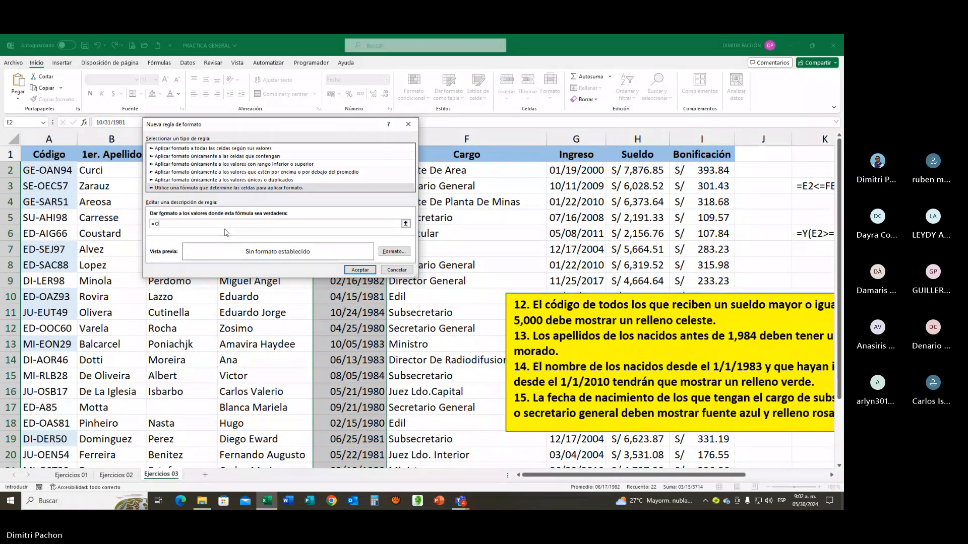
{"action": "type", "text": "O"}
{"action": "left_click_drag", "start_coordinate": [225, 128], "coordinate": [137, 198]}
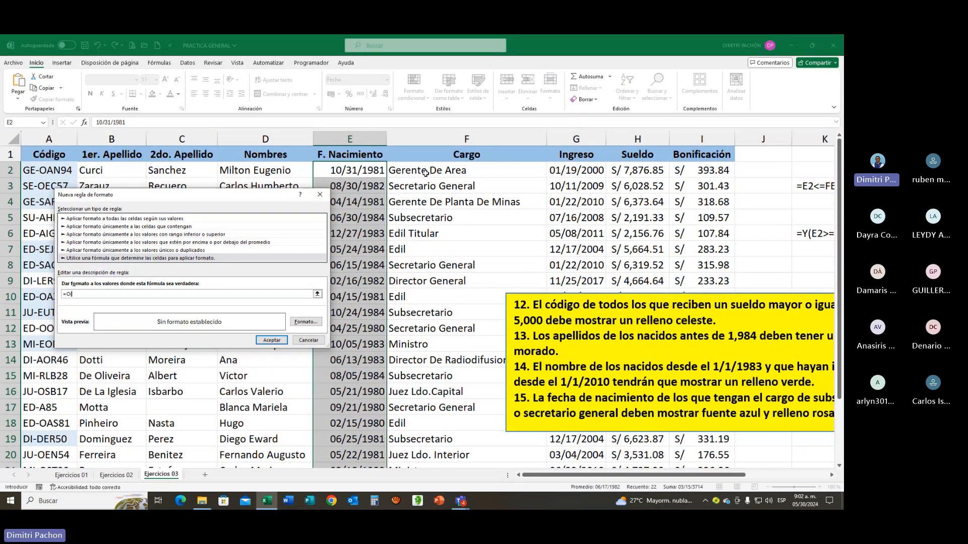
{"action": "type", "text": "(F"}
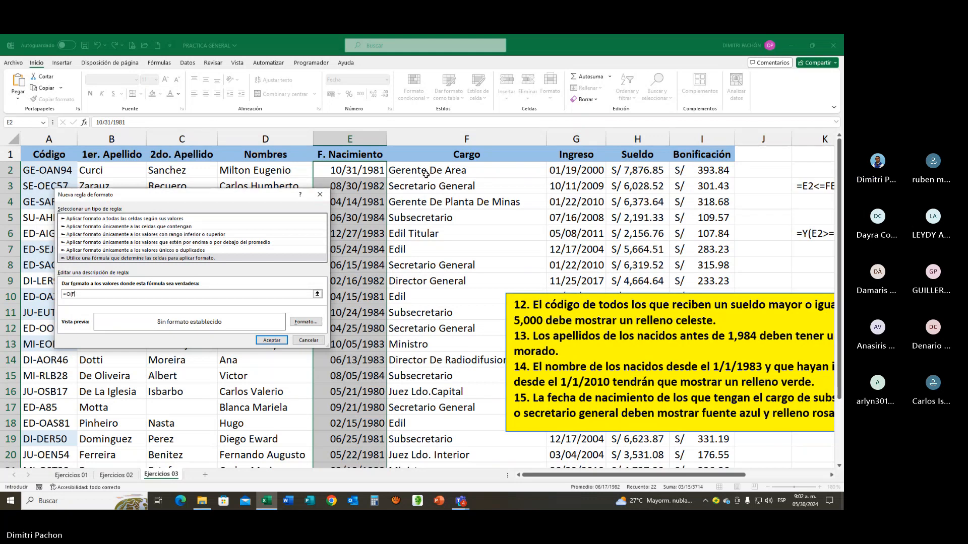
{"action": "type", "text": "2=\"SU"}
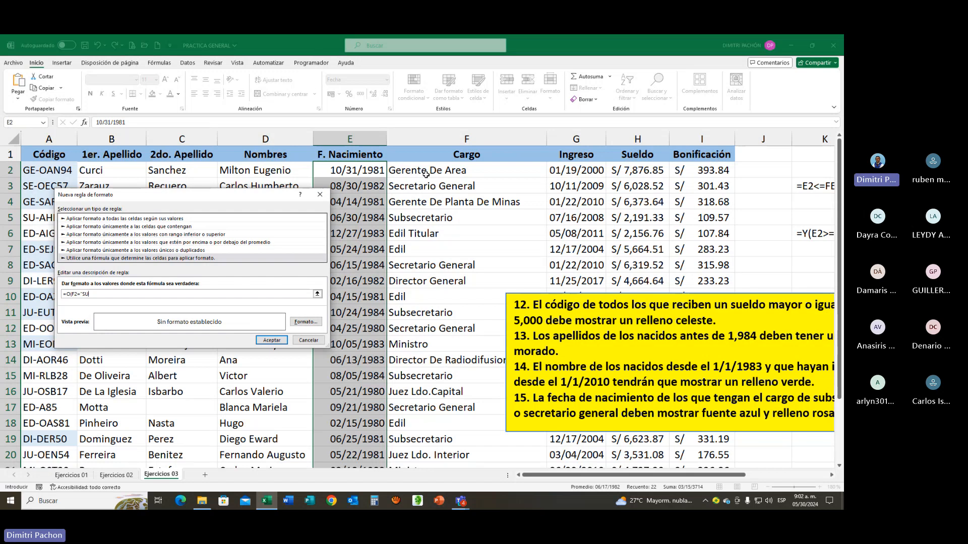
{"action": "type", "text": "BSECRETARIO"}
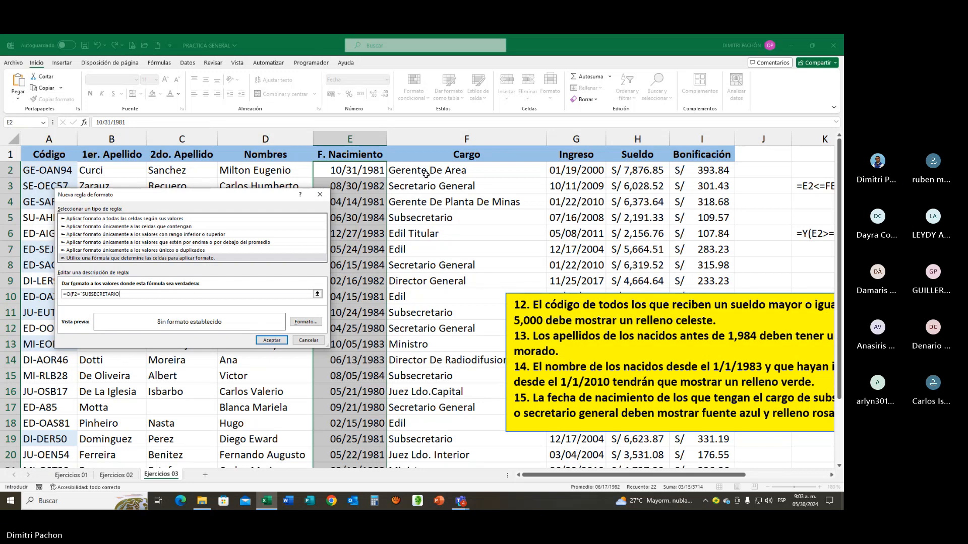
{"action": "type", "text": "\""}
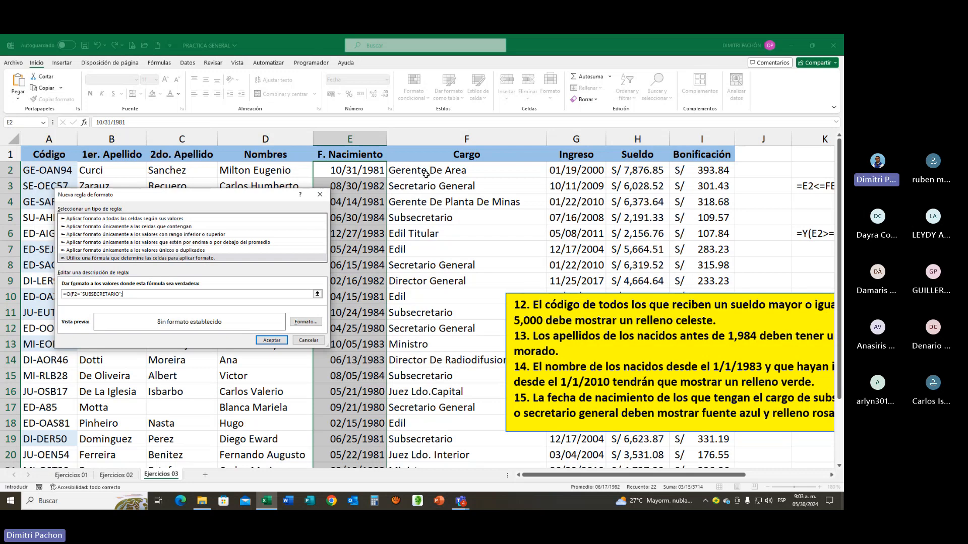
{"action": "type", "text": "="}
{"action": "type", "text": "\""}
{"action": "type", "text": "S"}
{"action": "type", "text": "ECRE"}
{"action": "type", "text": "TARIO "}
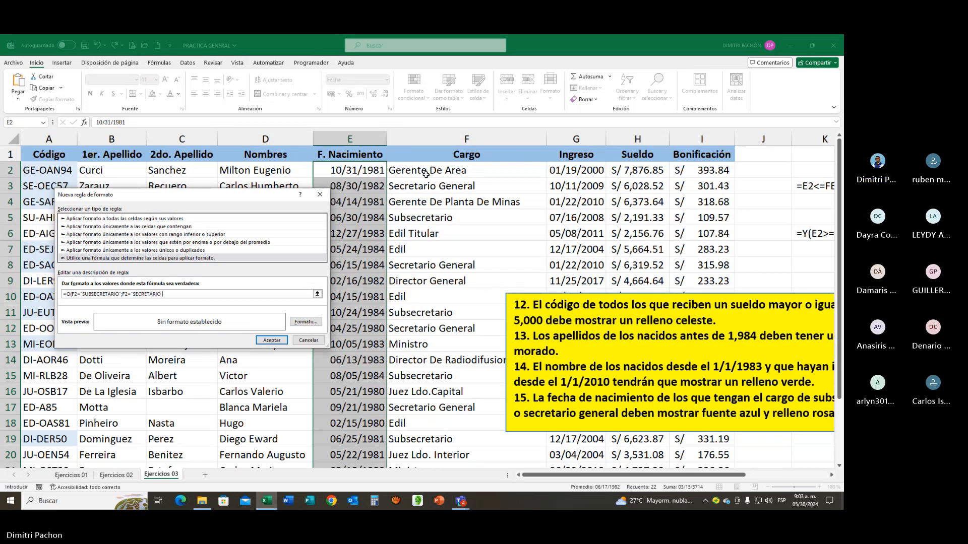
{"action": "type", "text": "GENERAL\")"}
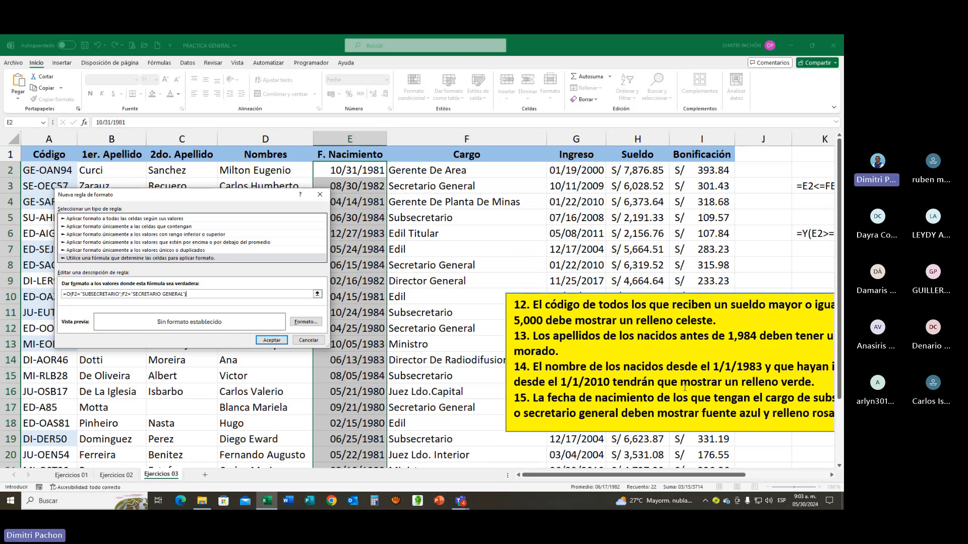
Give the rule a light blue fill and a dark blue font, and apply it to the birth dates
{"action": "left_click", "coordinate": [305, 322]}
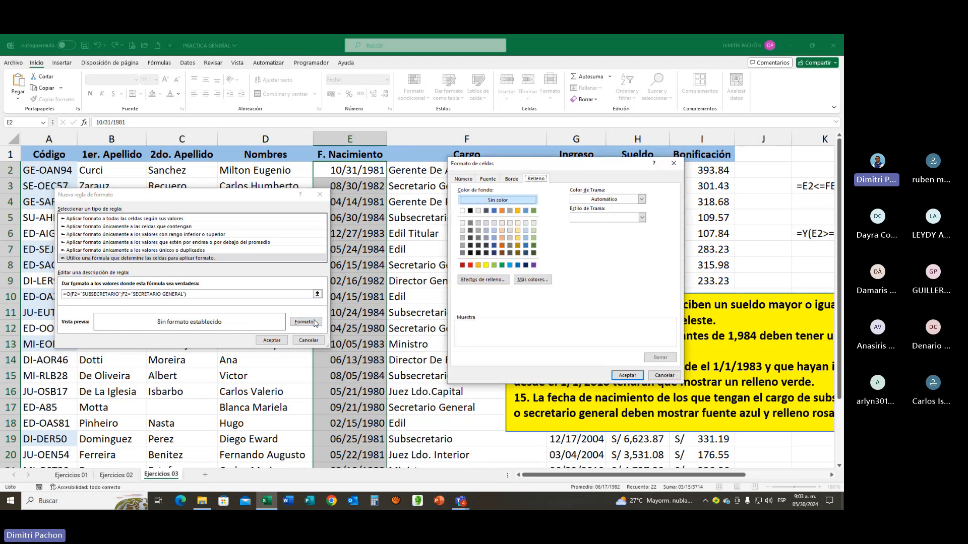
{"action": "left_click", "coordinate": [510, 223]}
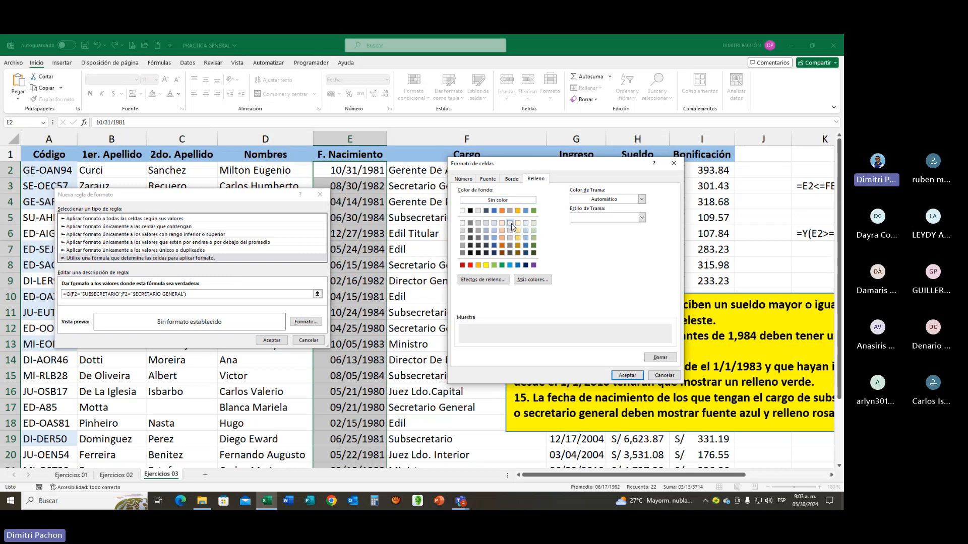
{"action": "left_click", "coordinate": [494, 230]}
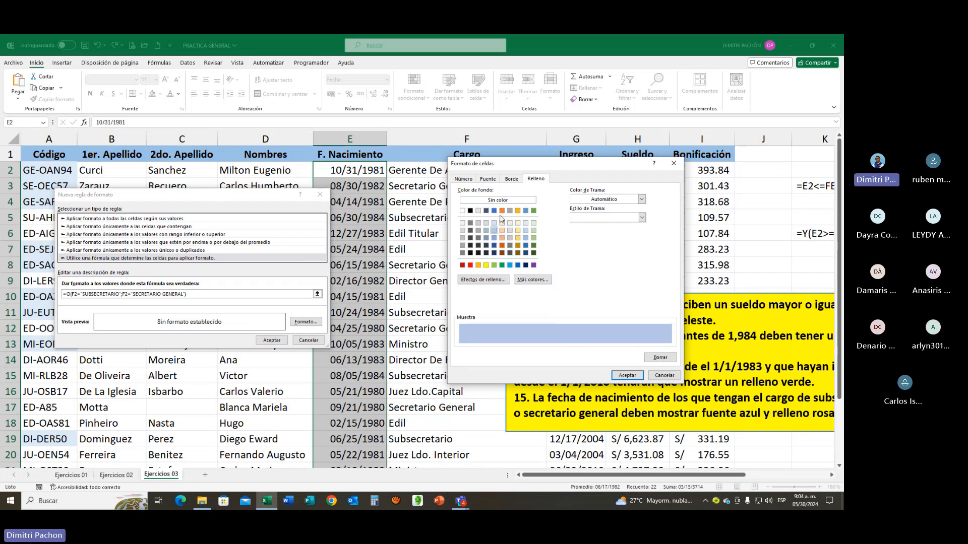
{"action": "left_click", "coordinate": [488, 179]}
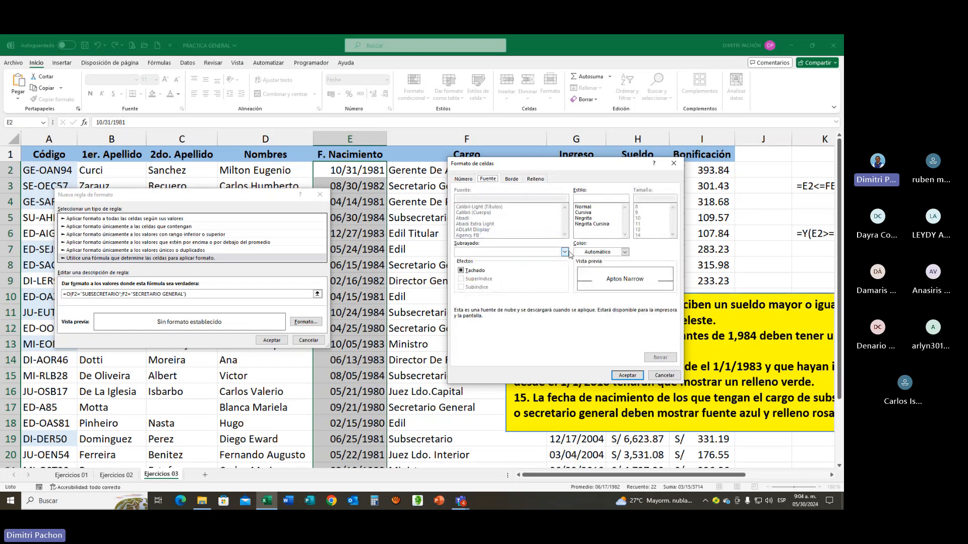
{"action": "left_click", "coordinate": [624, 252]}
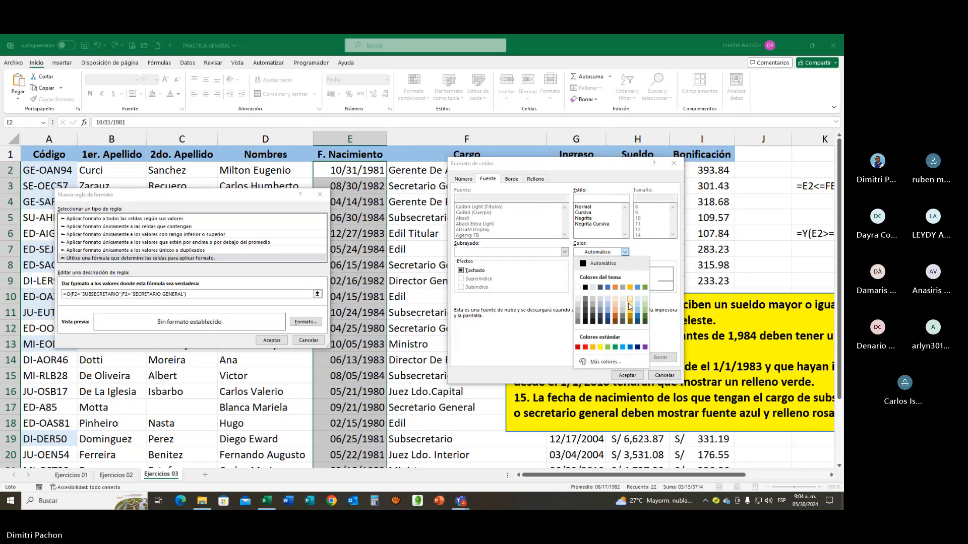
{"action": "left_click", "coordinate": [638, 347]}
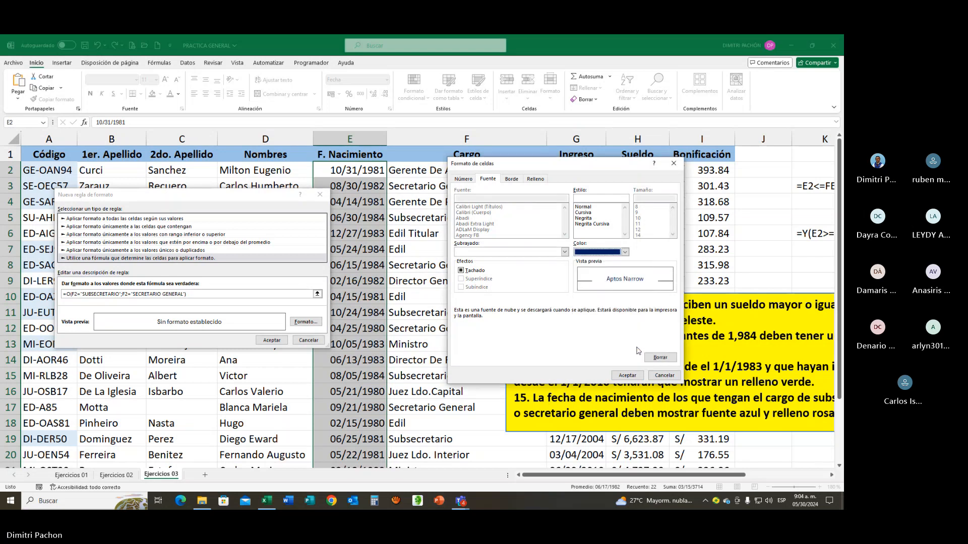
{"action": "left_click", "coordinate": [629, 377]}
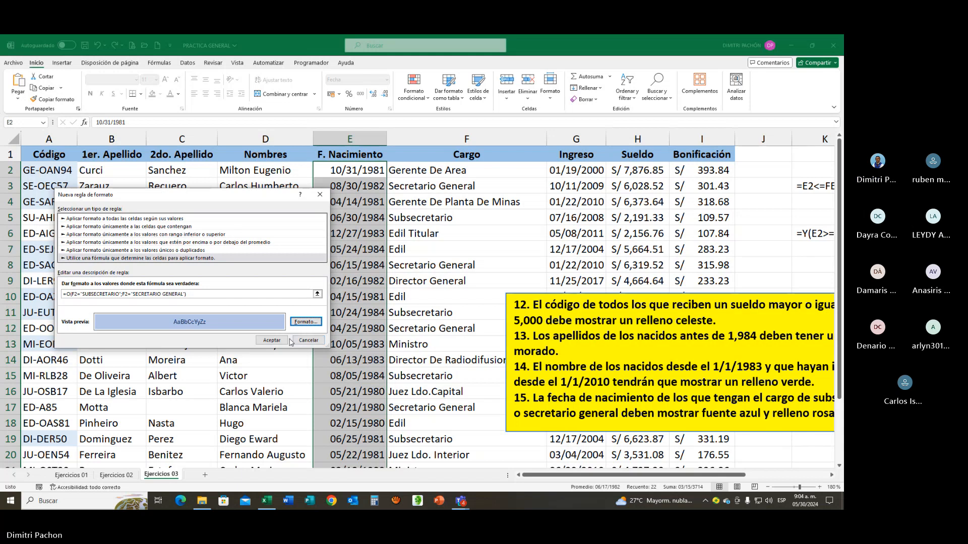
{"action": "left_click", "coordinate": [273, 341]}
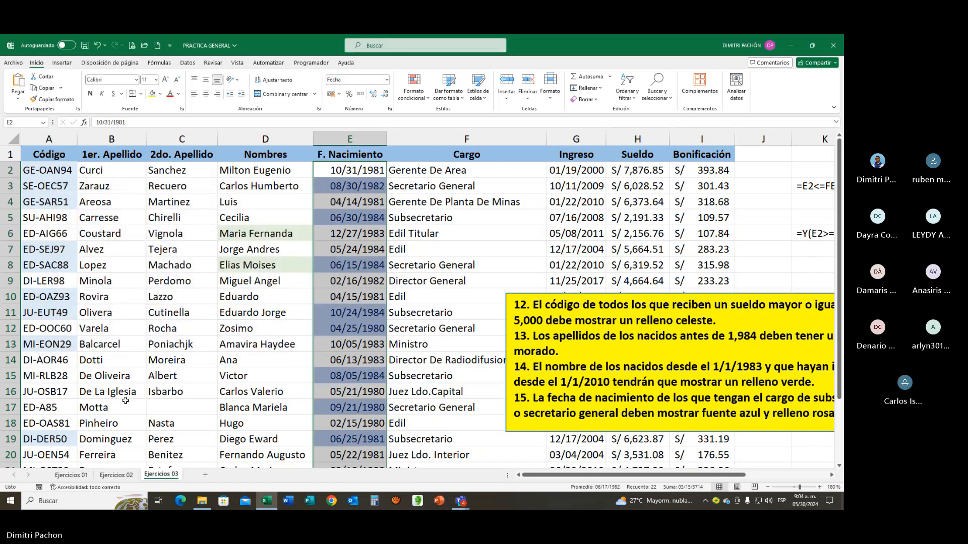
Check the highlighted birth dates in rows 3, 5, 8 and 12 against the positions in the Cargo column
{"action": "left_click", "coordinate": [373, 189]}
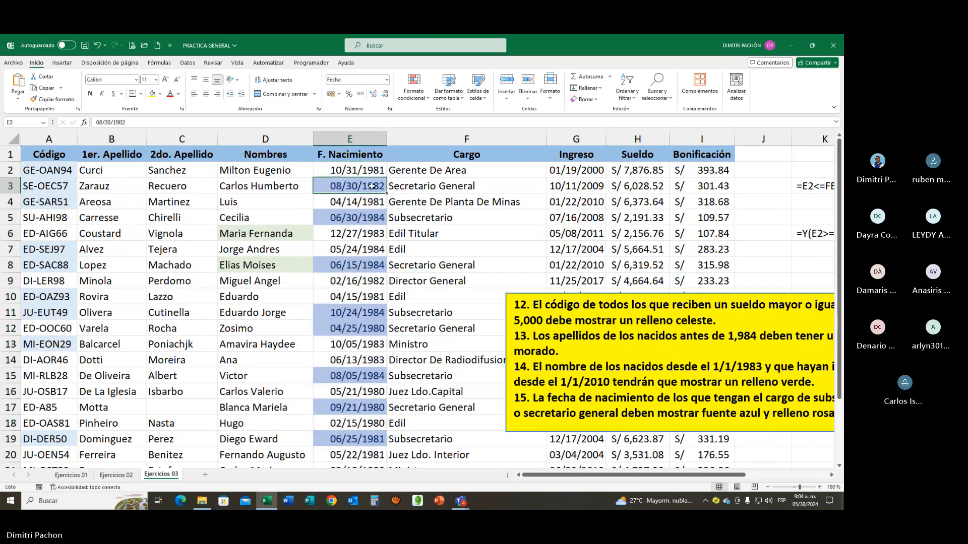
{"action": "left_click_drag", "start_coordinate": [373, 189], "coordinate": [440, 189]}
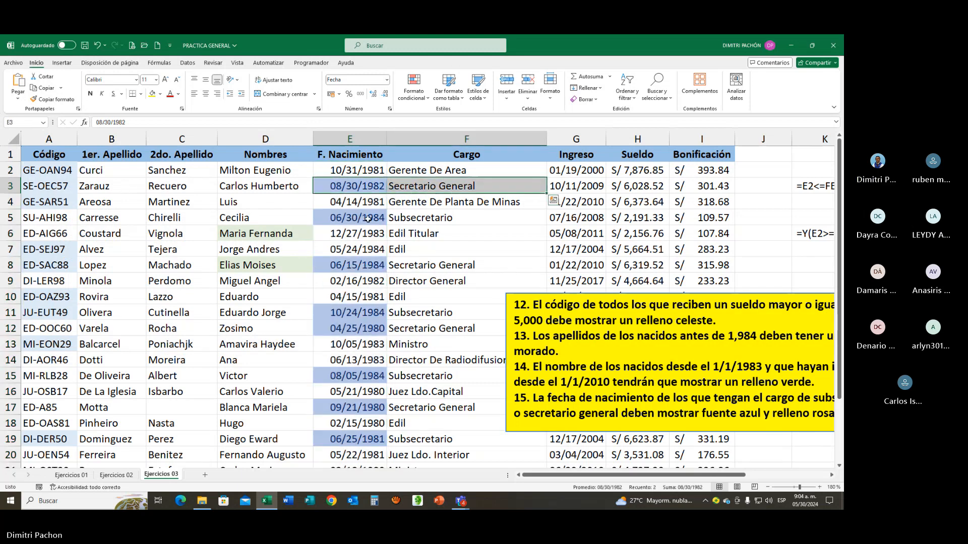
{"action": "left_click_drag", "start_coordinate": [366, 219], "coordinate": [428, 223]}
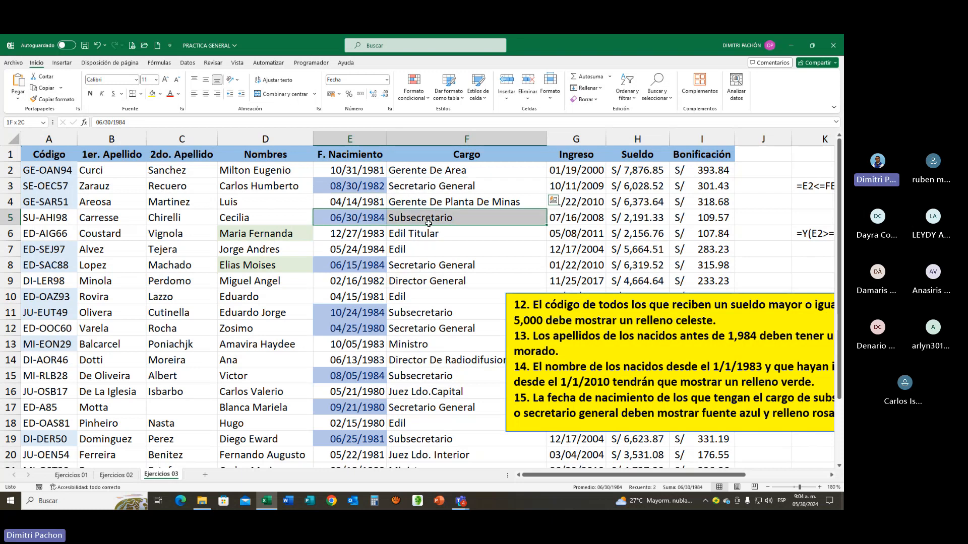
{"action": "left_click", "coordinate": [351, 266]}
{"action": "left_click_drag", "start_coordinate": [351, 266], "coordinate": [403, 266]}
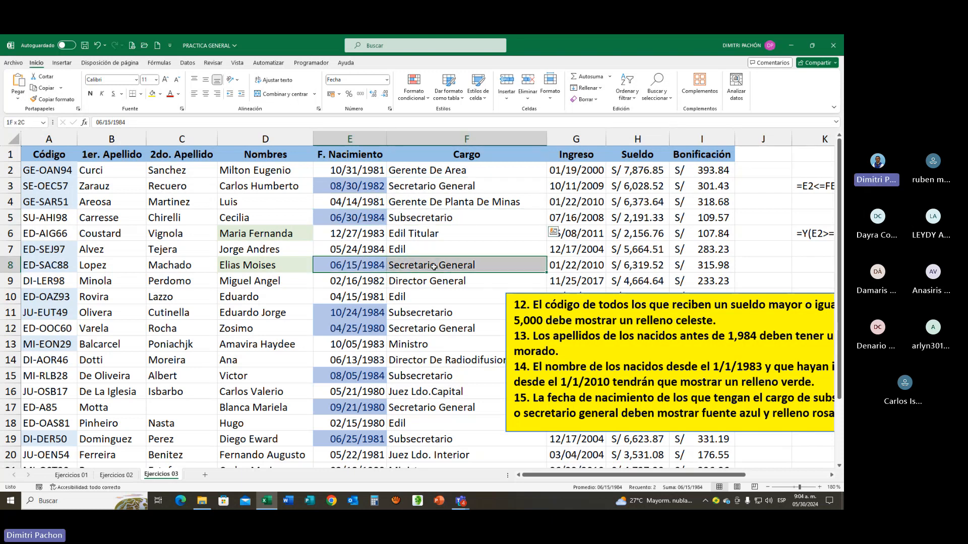
{"action": "left_click_drag", "start_coordinate": [346, 328], "coordinate": [438, 329]}
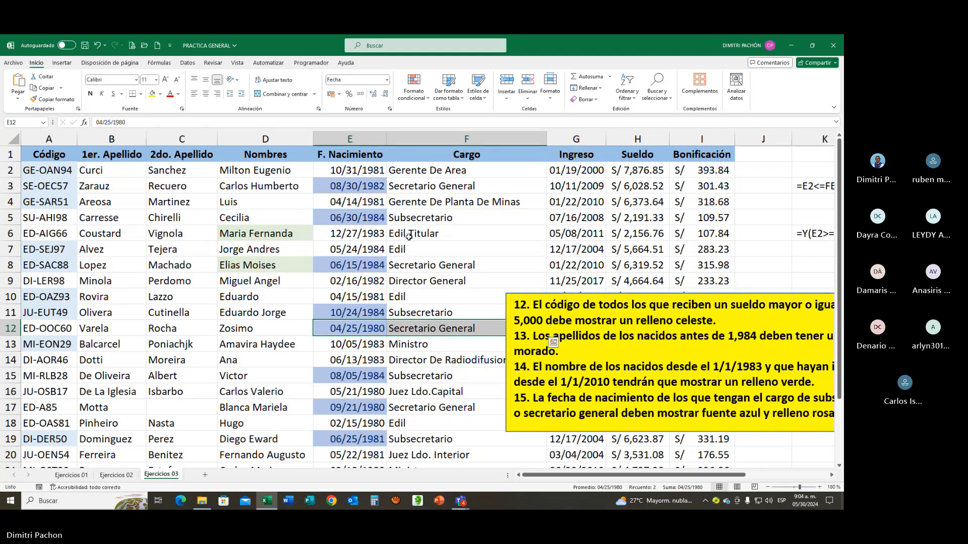
Test the birth-date rule by changing the position in F7 to SECRETARIO GENERAL, and undo the change
{"action": "left_click", "coordinate": [408, 252]}
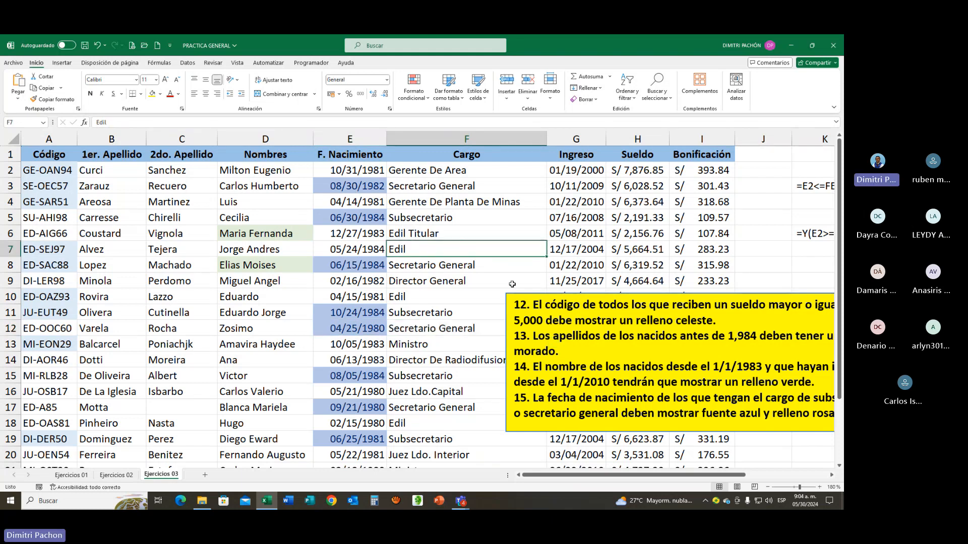
{"action": "type", "text": "SECRE"}
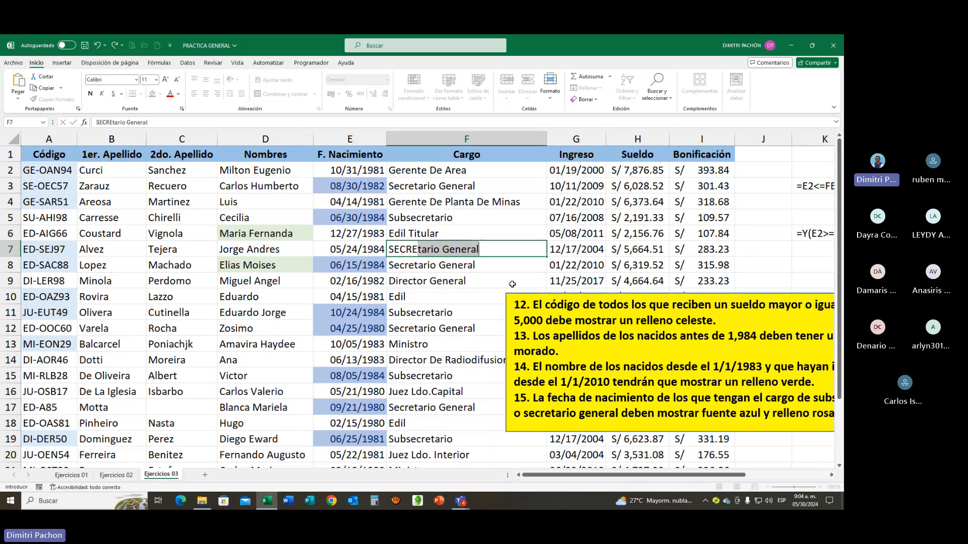
{"action": "type", "text": "TARIO GE"}
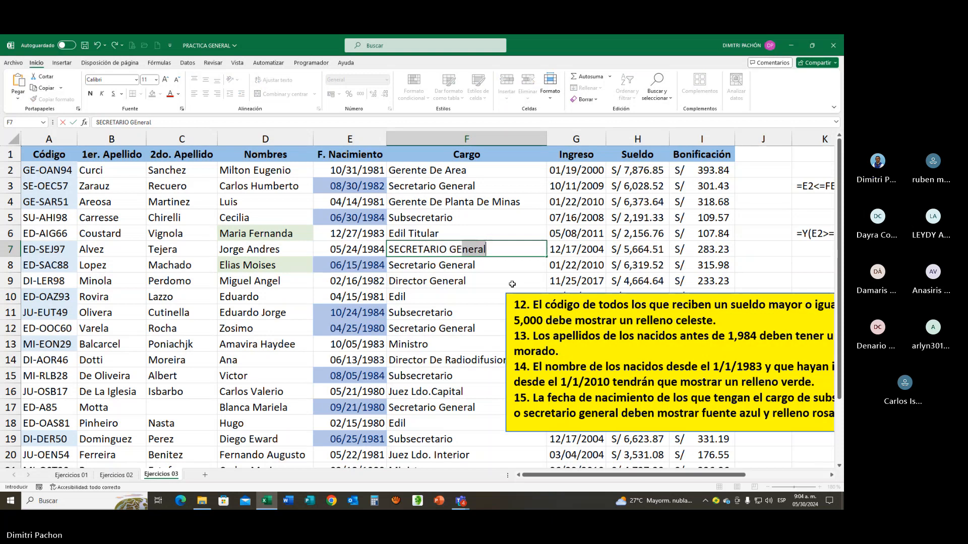
{"action": "type", "text": "NERAL"}
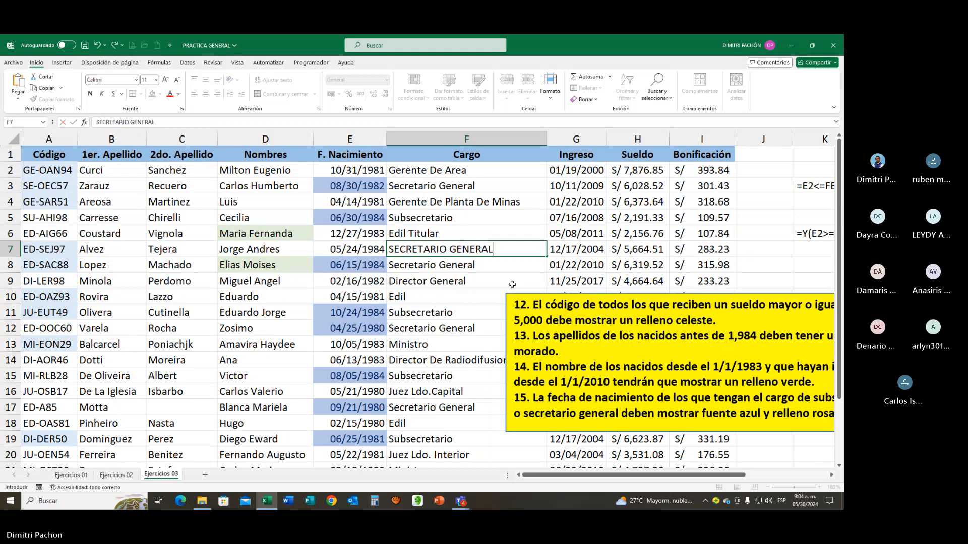
{"action": "key", "text": "Return"}
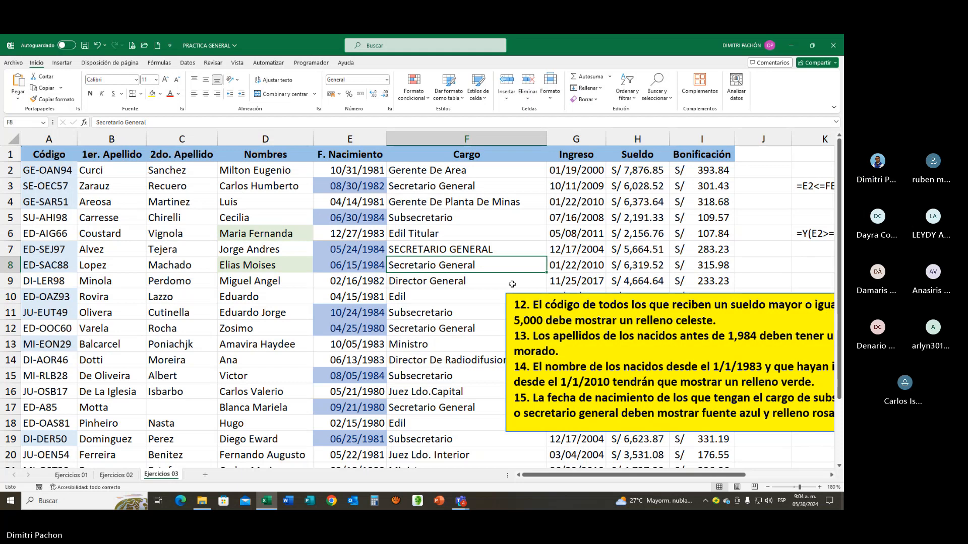
{"action": "key", "text": "ctrl+z"}
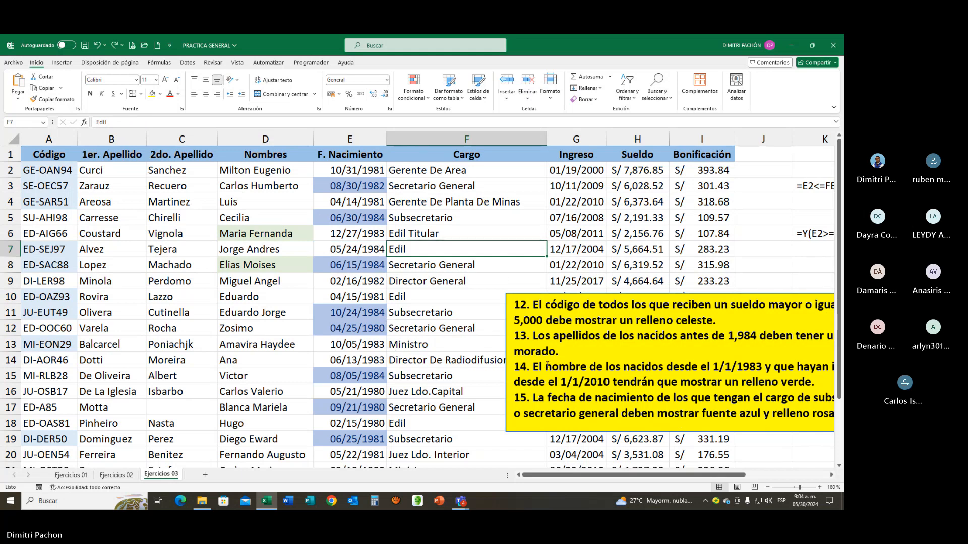
Copy the formula from the conditional formatting rule of the birth date in E8, and leave the rule manager without changes
{"action": "left_click_drag", "start_coordinate": [694, 476], "coordinate": [694, 479]}
{"action": "left_click", "coordinate": [364, 265]}
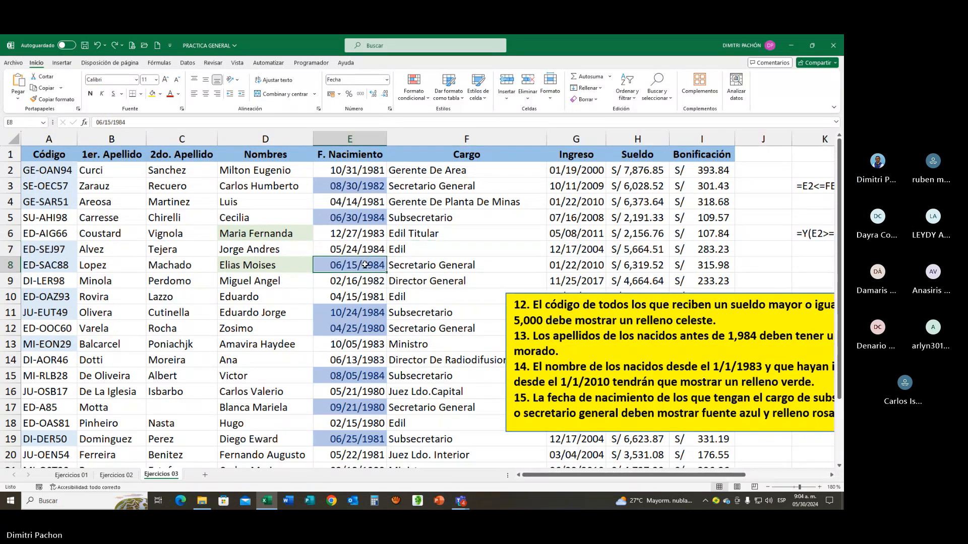
{"action": "left_click", "coordinate": [413, 88]}
{"action": "left_click", "coordinate": [426, 233]}
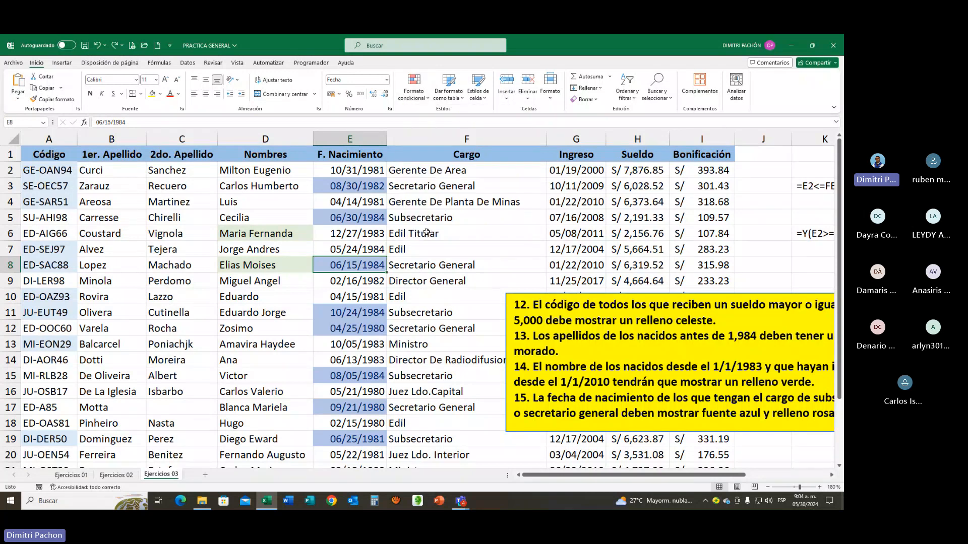
{"action": "left_click", "coordinate": [105, 260]}
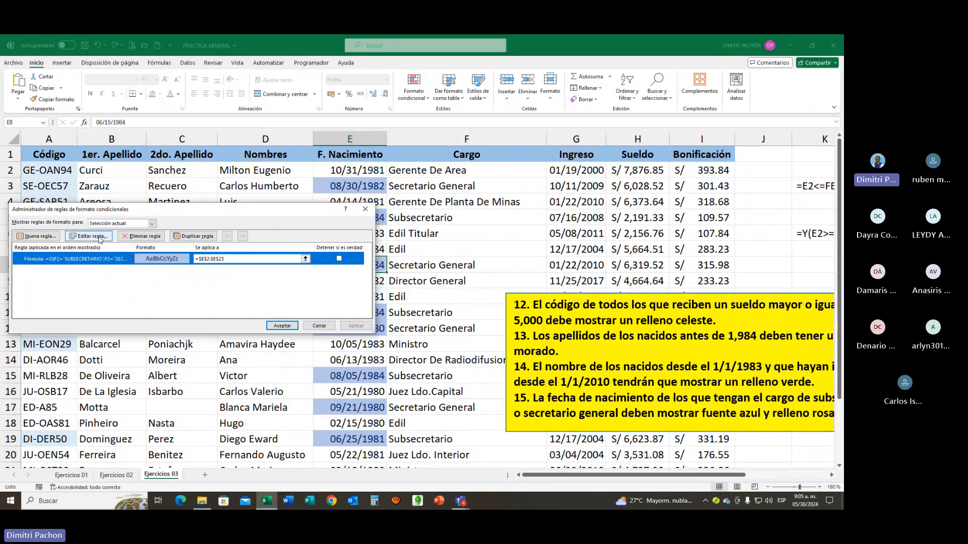
{"action": "left_click", "coordinate": [100, 237]}
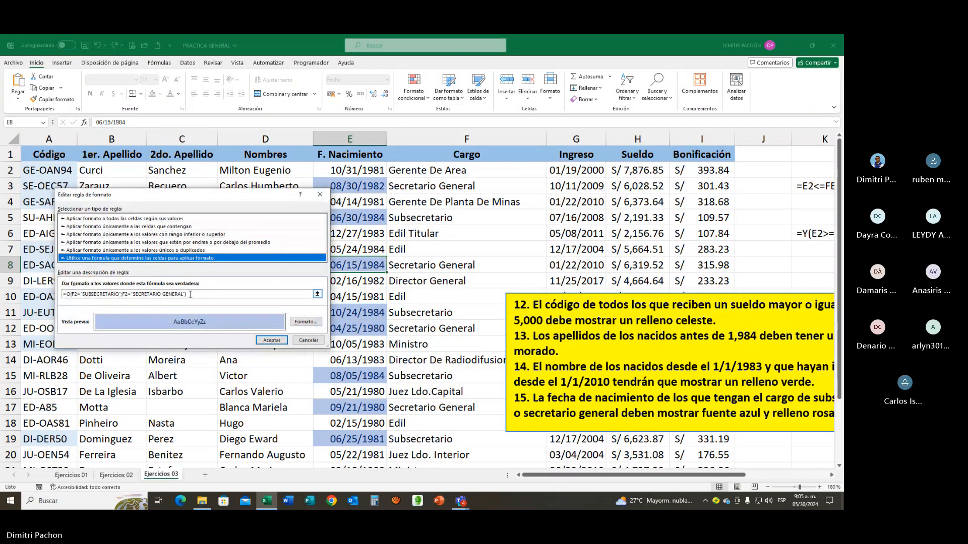
{"action": "left_click_drag", "start_coordinate": [191, 294], "coordinate": [63, 293]}
{"action": "key", "text": "ctrl+c"}
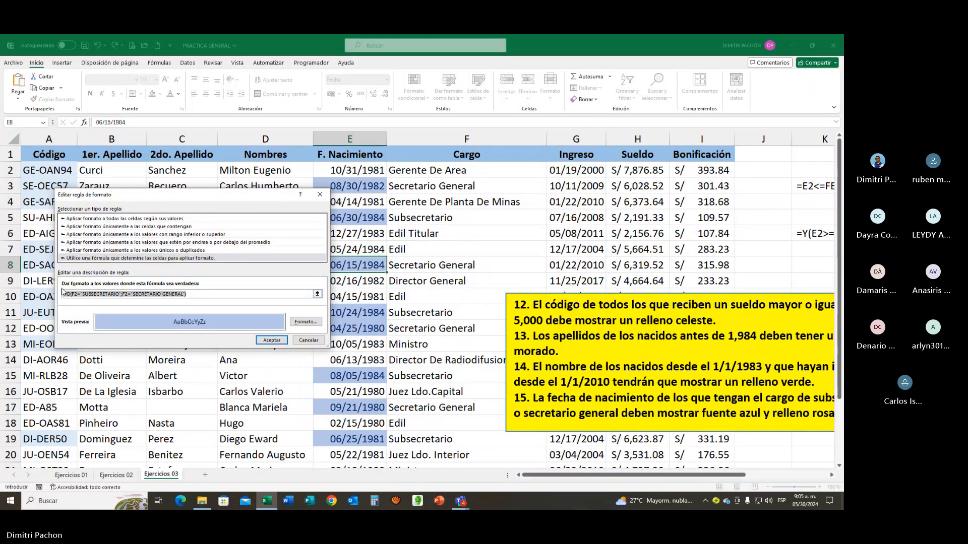
{"action": "left_click", "coordinate": [320, 195]}
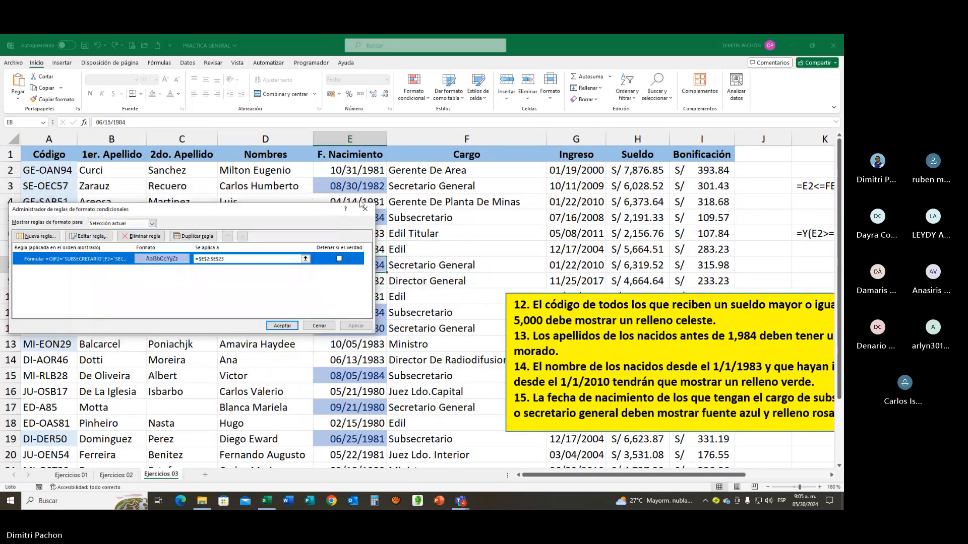
{"action": "left_click", "coordinate": [365, 207]}
Move the yellow exercise text box over columns E to I, starting at row 12, clear of column K
{"action": "left_click_drag", "start_coordinate": [708, 475], "coordinate": [791, 475]}
{"action": "left_click", "coordinate": [572, 297]}
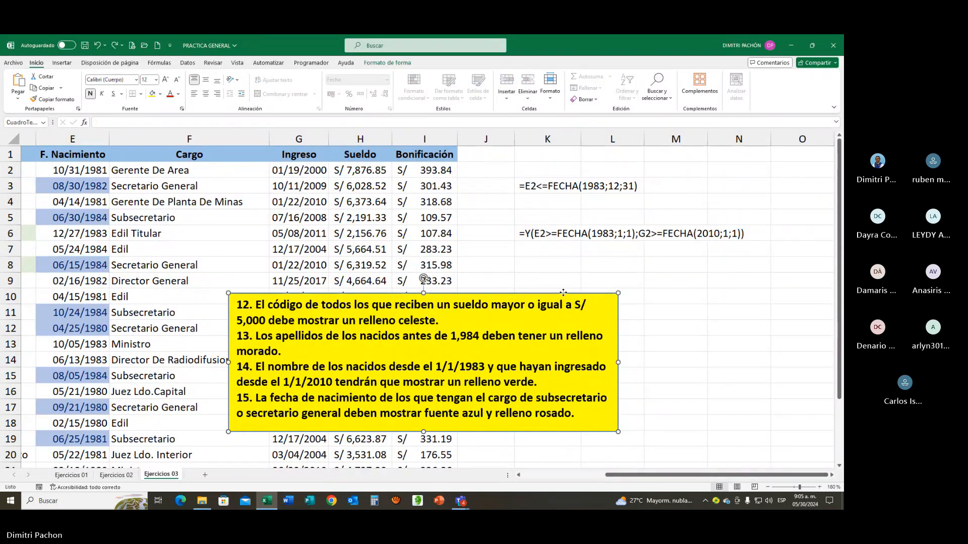
{"action": "left_click_drag", "start_coordinate": [572, 298], "coordinate": [375, 322]}
Put the formula =O(F2="SUBSECRETARIO";F2="SECRETARIO GENERAL") in K9 as plain text
{"action": "left_click", "coordinate": [547, 281]}
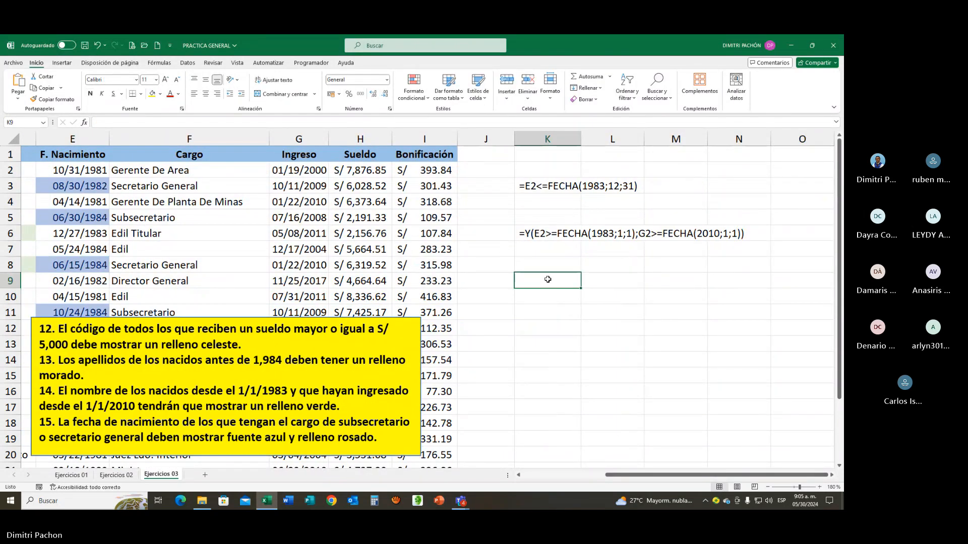
{"action": "key", "text": "ctrl+v"}
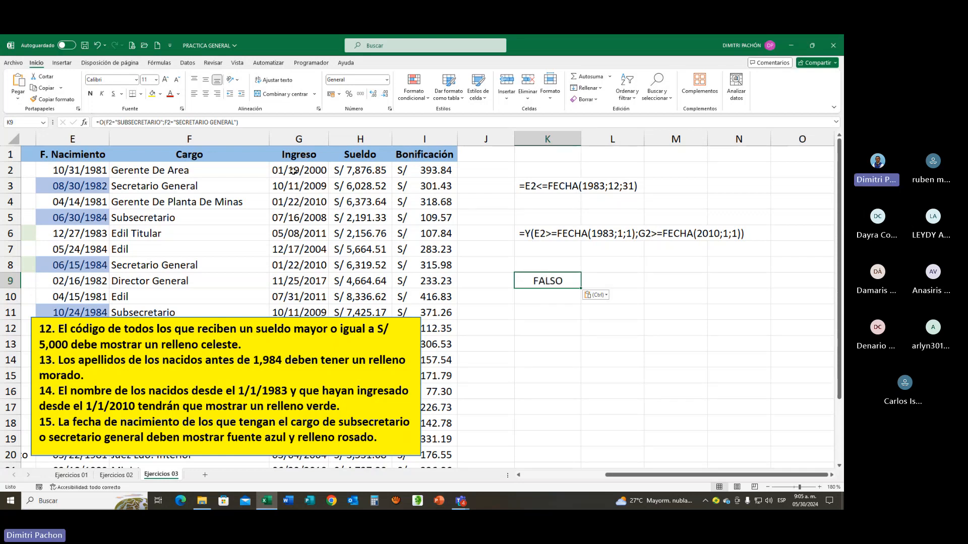
{"action": "left_click", "coordinate": [98, 122]}
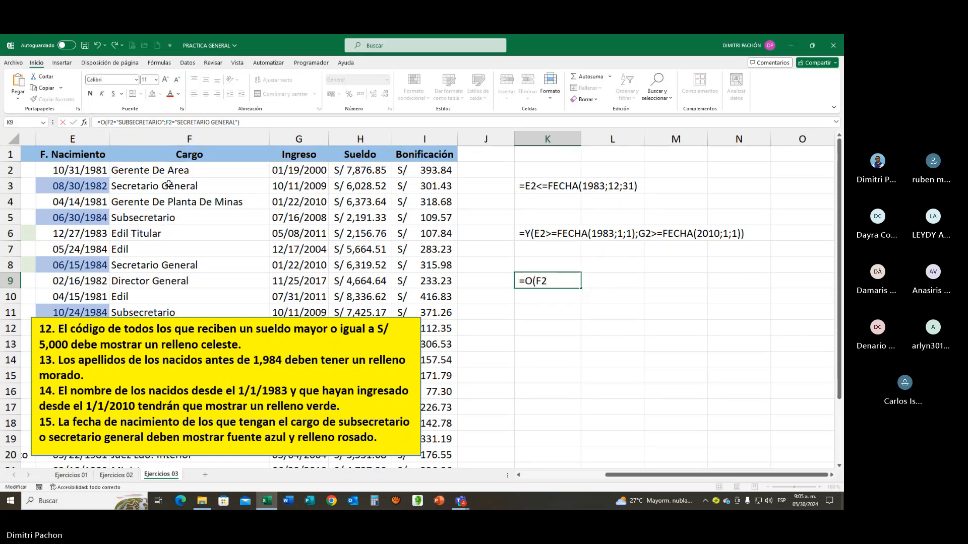
{"action": "key", "text": "Return"}
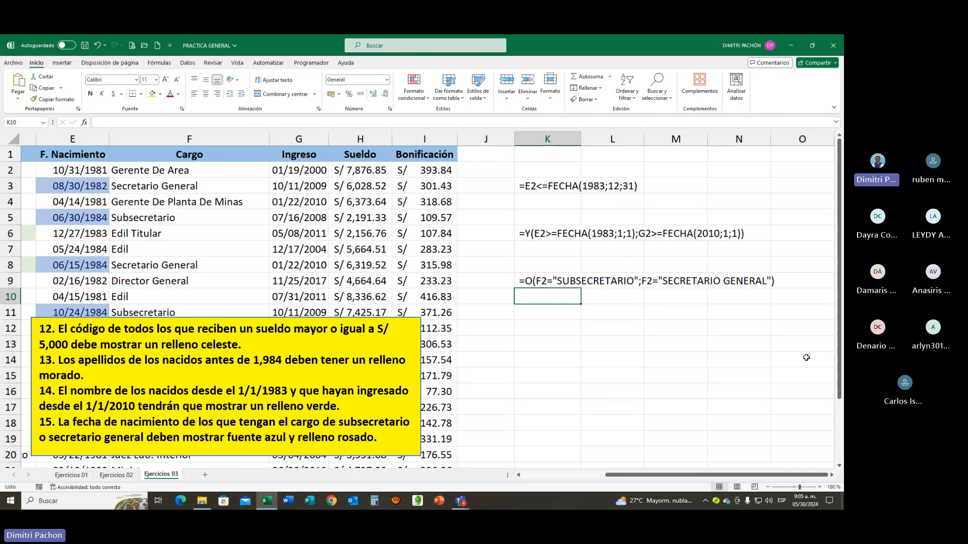
Review the reference formulas in K3, K6 and K9, and enlarge the sheet to 230% for reading them
{"action": "left_click", "coordinate": [832, 476]}
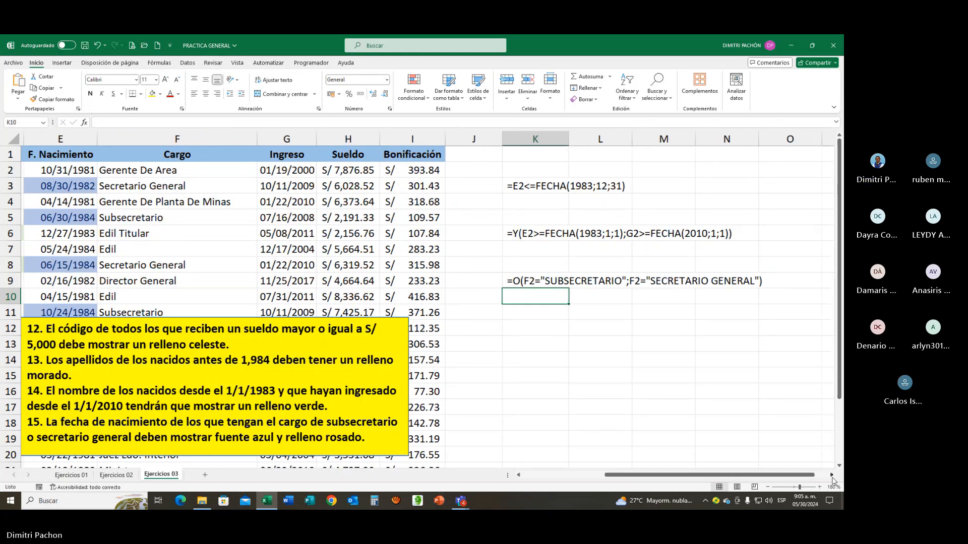
{"action": "left_click", "coordinate": [832, 476]}
{"action": "left_click", "coordinate": [832, 476]}
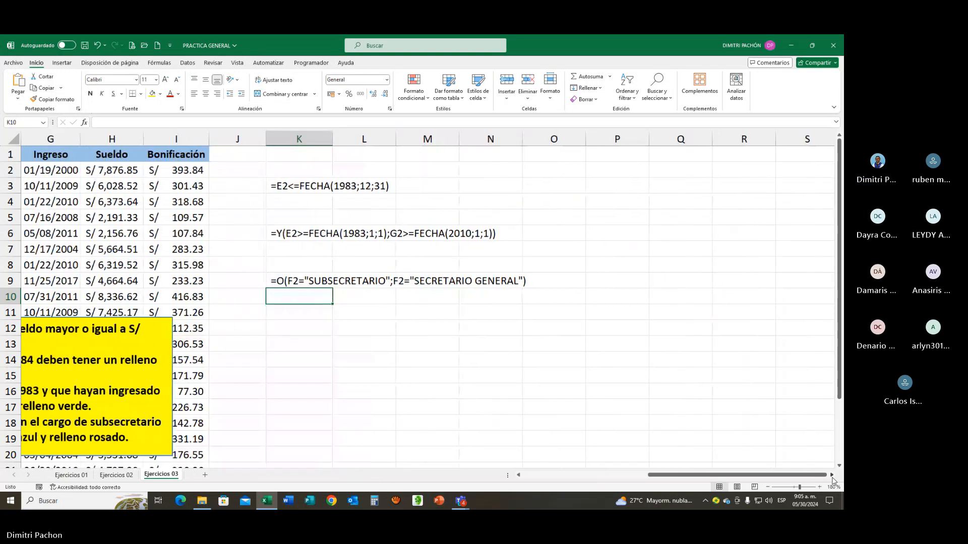
{"action": "left_click", "coordinate": [301, 187]}
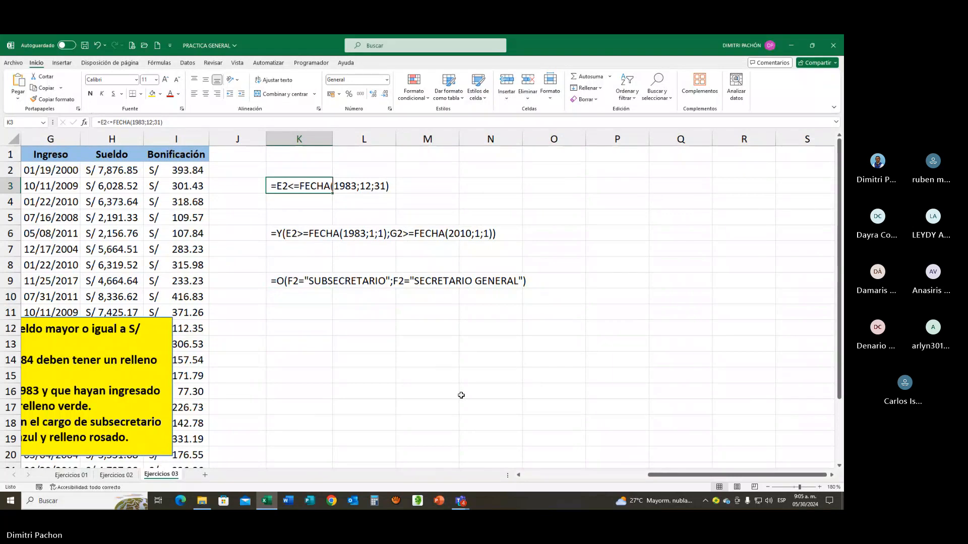
{"action": "left_click", "coordinate": [275, 281]}
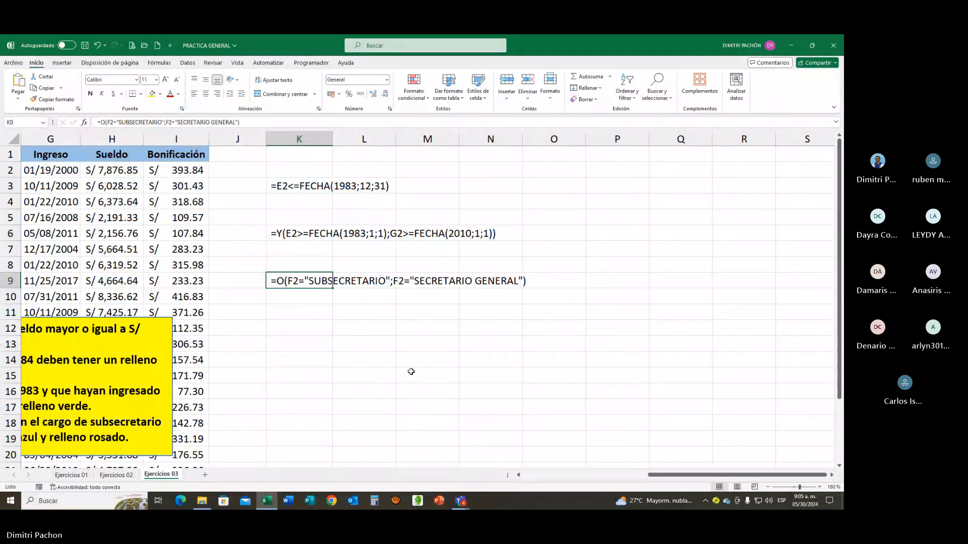
{"action": "left_click", "coordinate": [323, 339]}
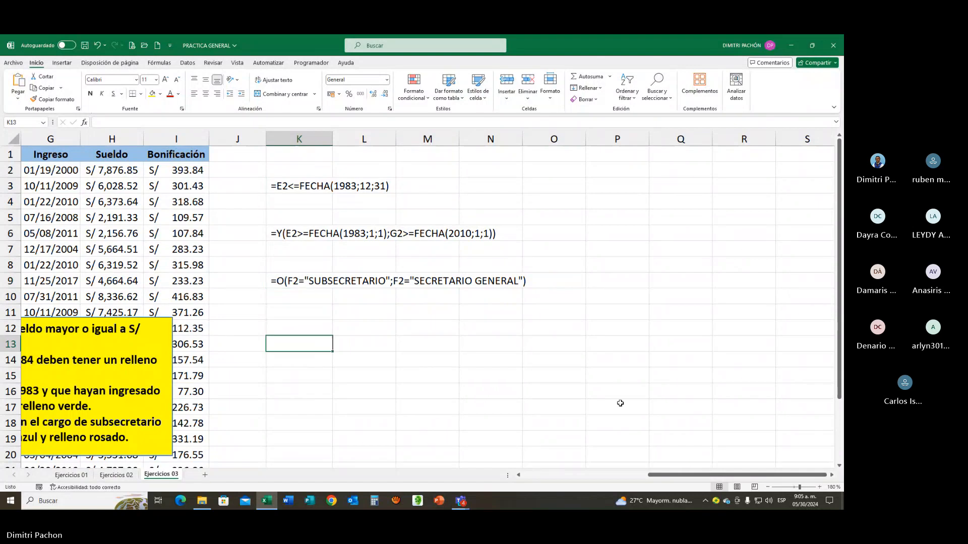
{"action": "left_click", "coordinate": [819, 487]}
{"action": "left_click", "coordinate": [819, 487]}
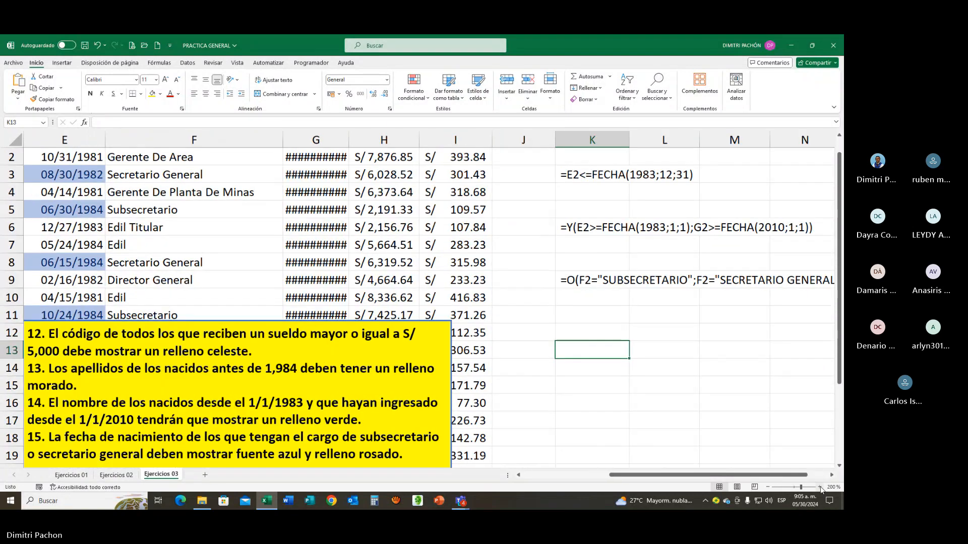
{"action": "left_click", "coordinate": [820, 486]}
{"action": "left_click", "coordinate": [820, 487]}
{"action": "left_click", "coordinate": [820, 487]}
{"action": "left_click_drag", "start_coordinate": [796, 475], "coordinate": [813, 477]}
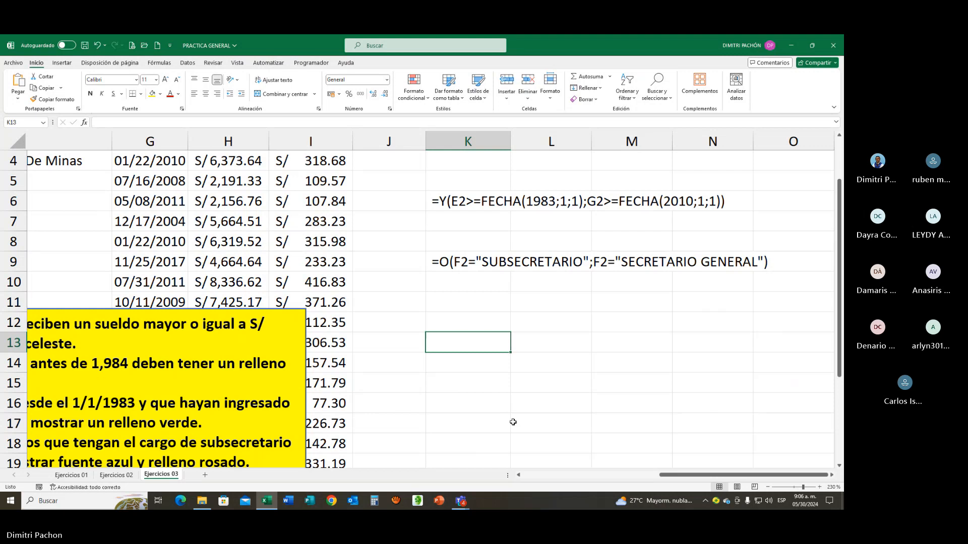
Switch to the Teams meeting EXCEL INTERMEDIO MAYO2024 and stop its recording
{"action": "left_click", "coordinate": [460, 500]}
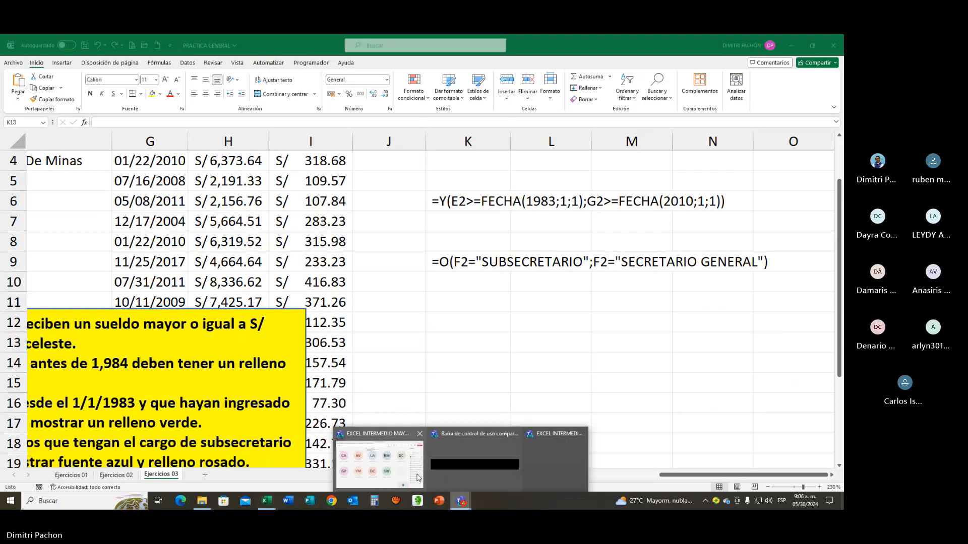
{"action": "left_click", "coordinate": [380, 462]}
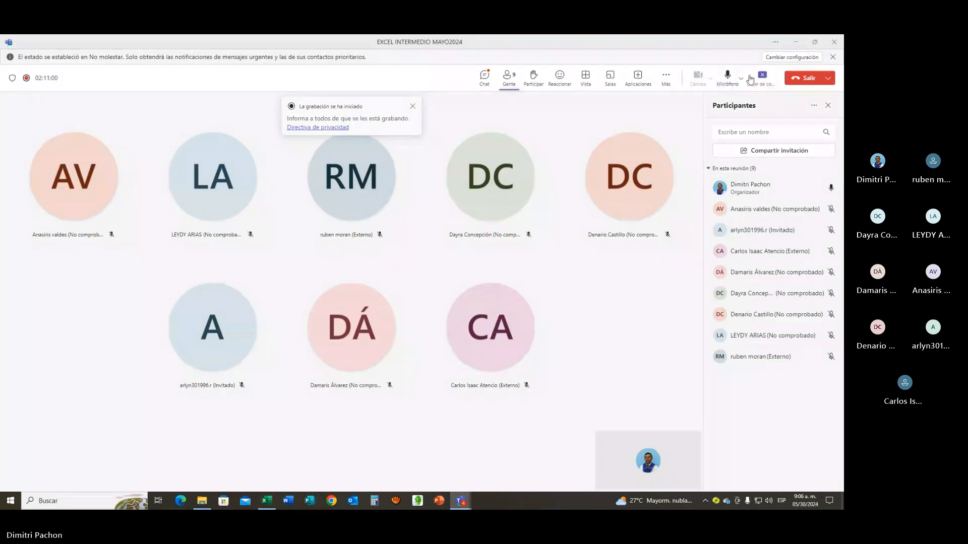
{"action": "left_click", "coordinate": [666, 75]}
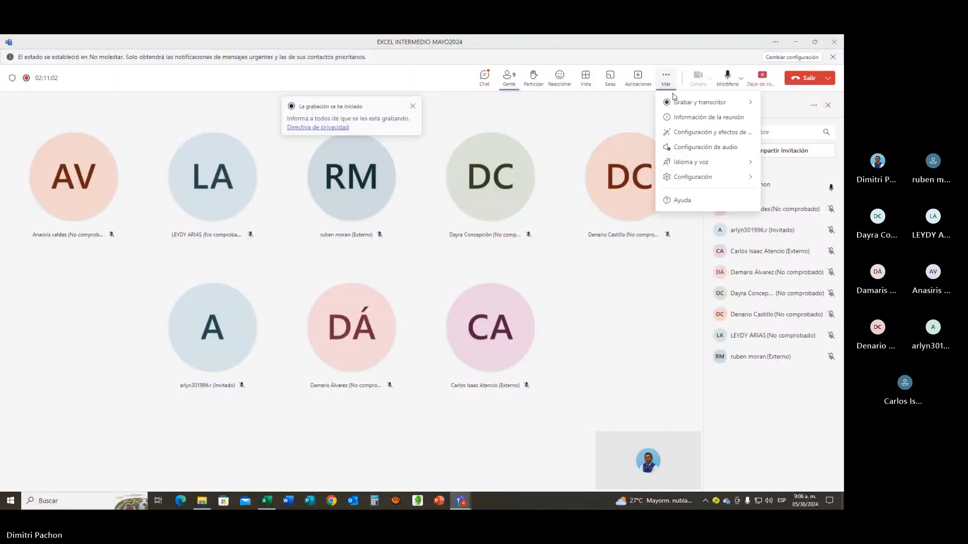
{"action": "mouse_move", "coordinate": [675, 102]}
{"action": "left_click", "coordinate": [599, 107]}
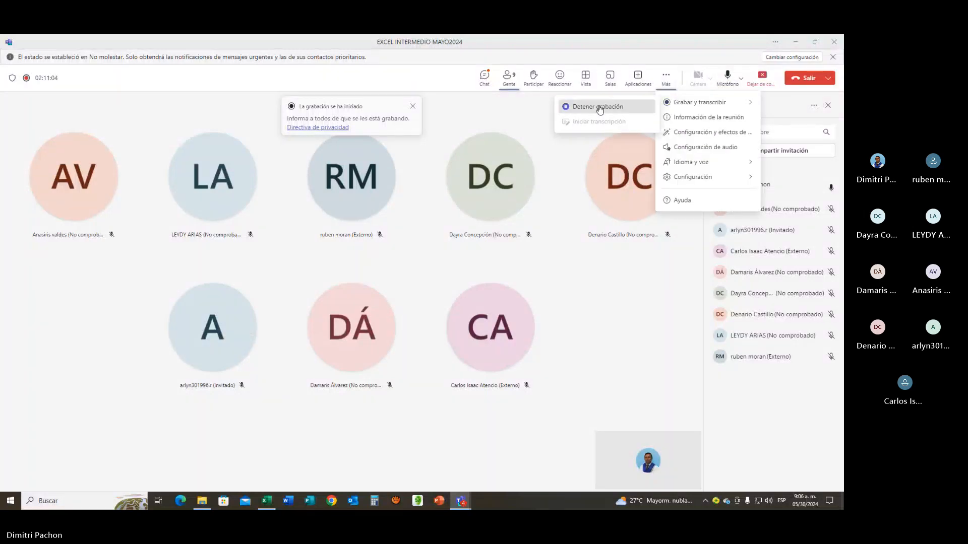